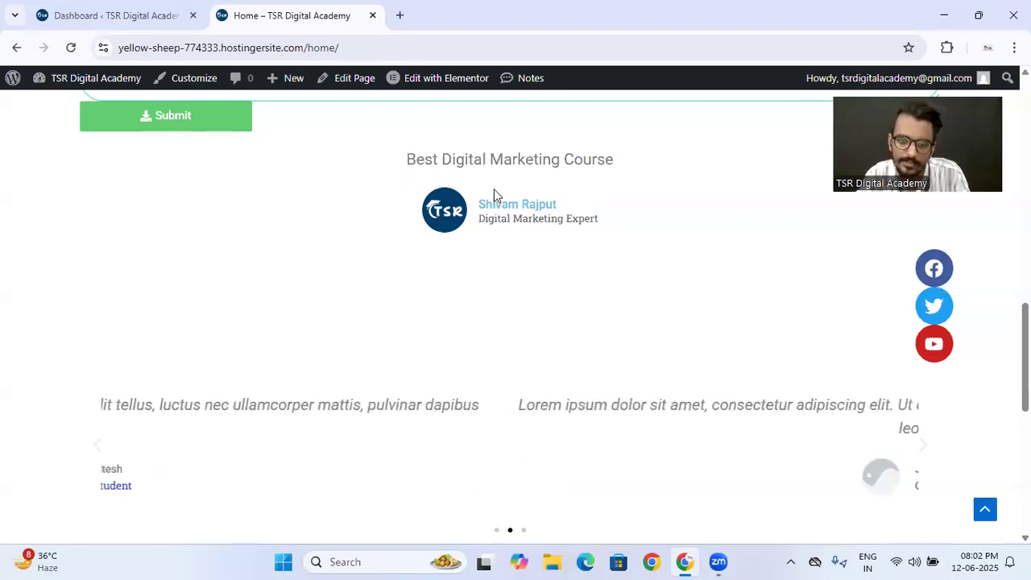
- Review the home page's testimonials, FAQ section and footer, collapsing the question about the courses offered
{"action": "scroll", "coordinate": [443, 299], "scroll_direction": "down", "scroll_amount": 2}
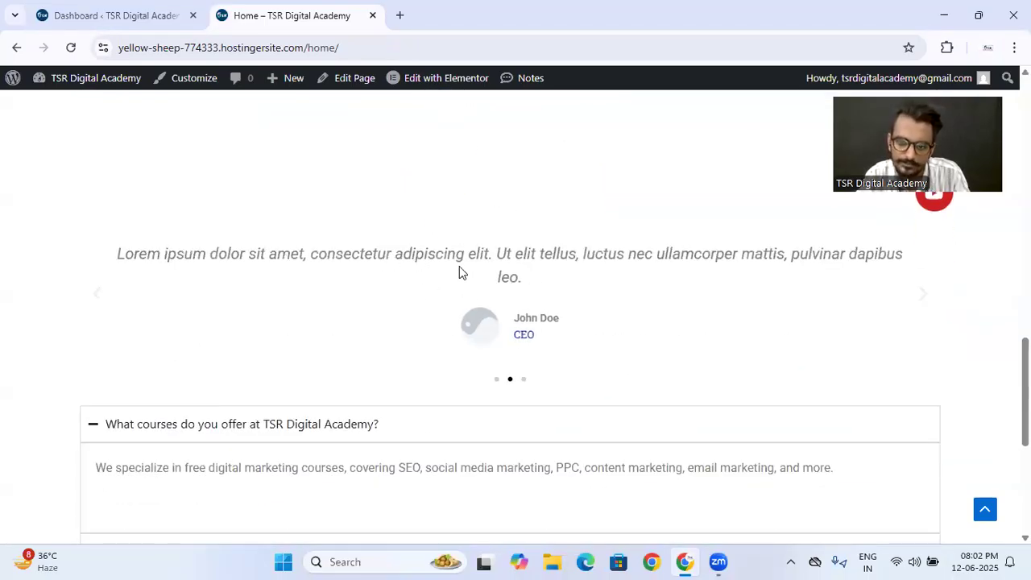
{"action": "scroll", "coordinate": [504, 275], "scroll_direction": "down", "scroll_amount": 3}
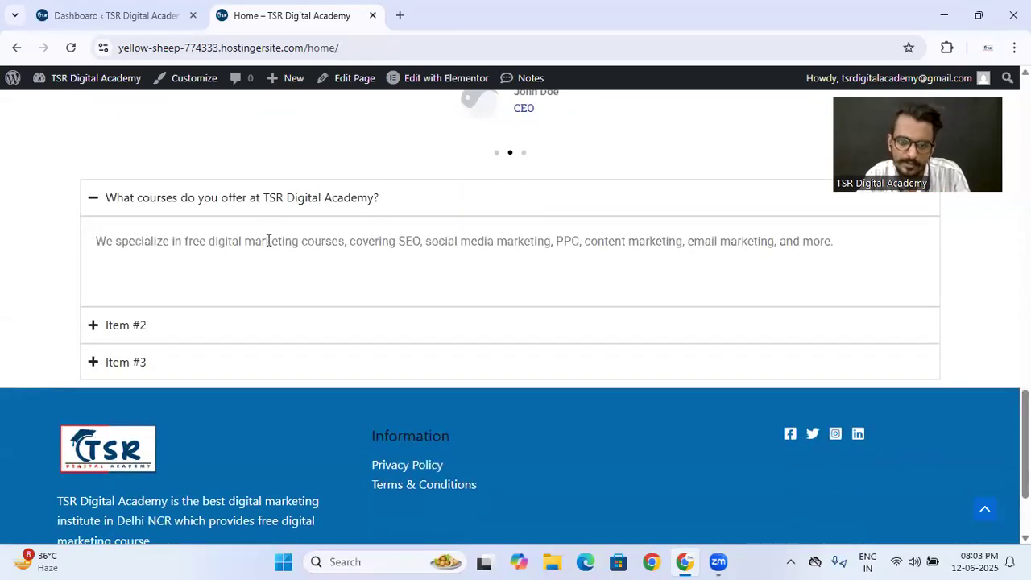
{"action": "left_click", "coordinate": [260, 200]}
{"action": "left_click", "coordinate": [262, 200]}
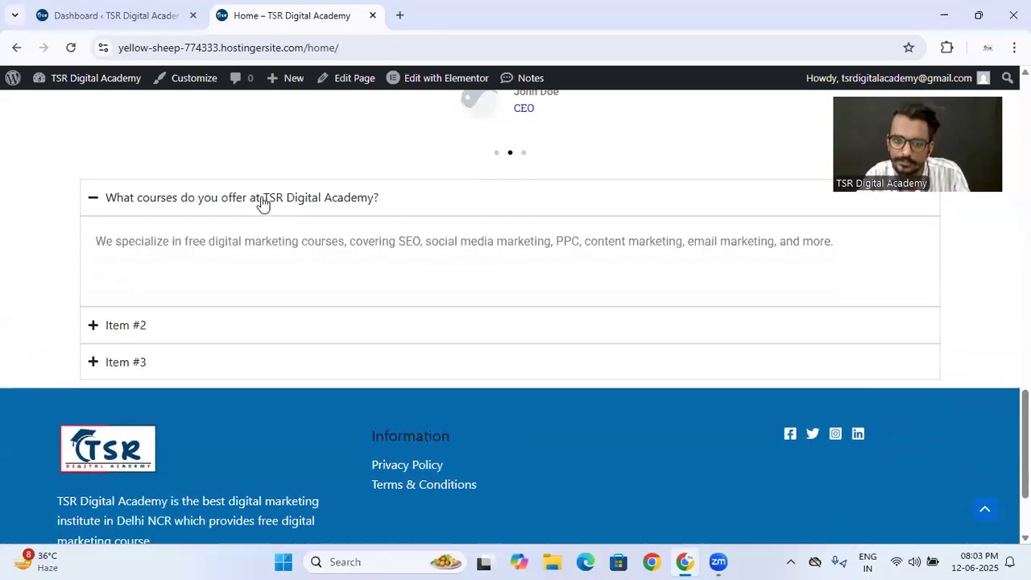
{"action": "left_click", "coordinate": [262, 200]}
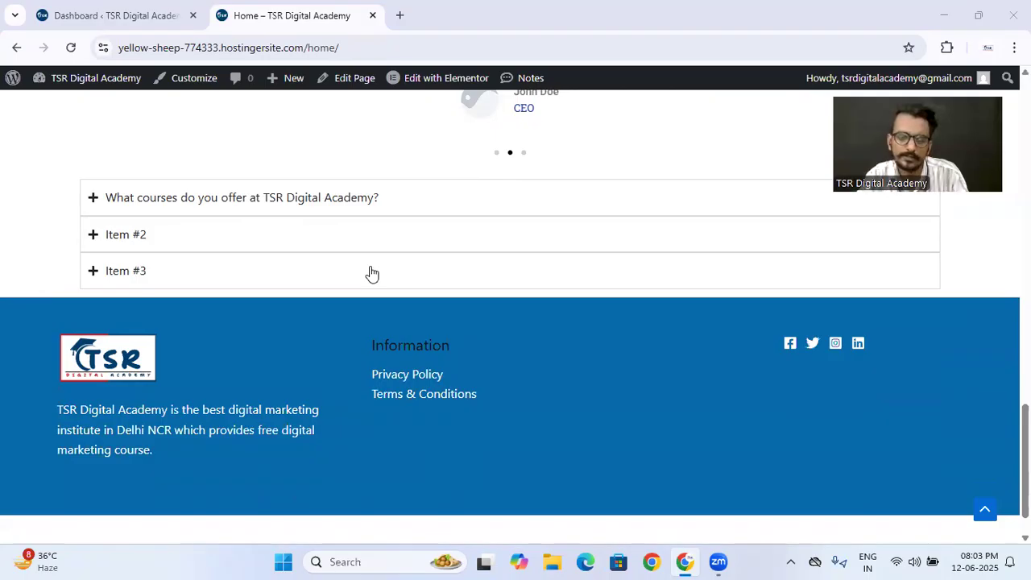
{"action": "left_click", "coordinate": [320, 206]}
{"action": "left_click", "coordinate": [321, 202]}
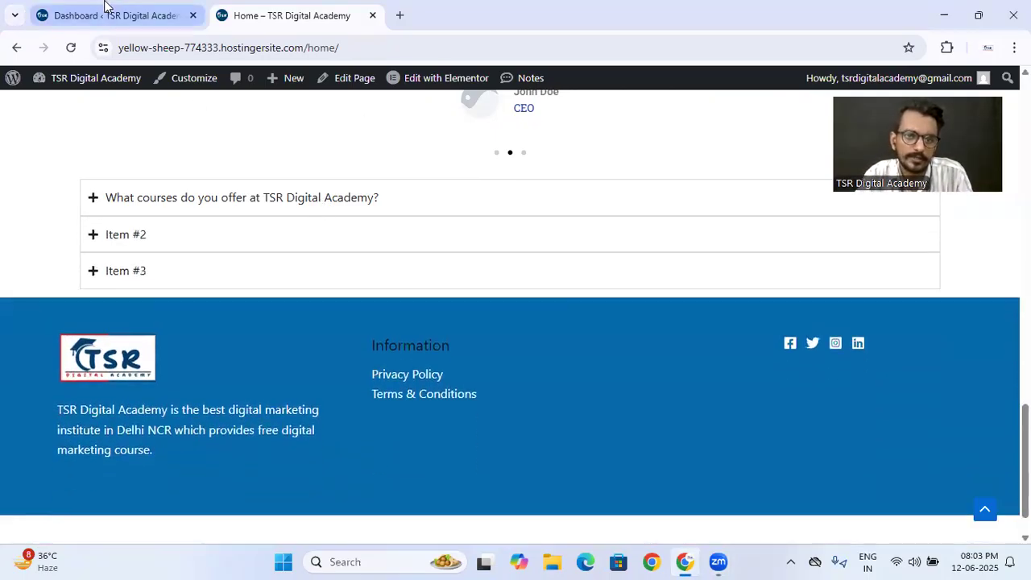
{"action": "left_click", "coordinate": [105, 12]}
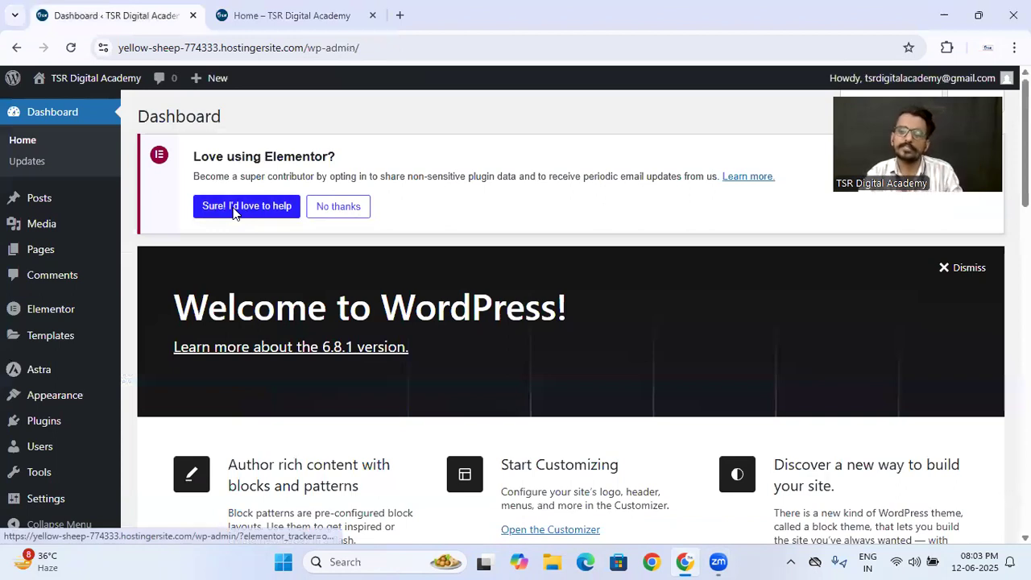
{"action": "left_click", "coordinate": [295, 12]}
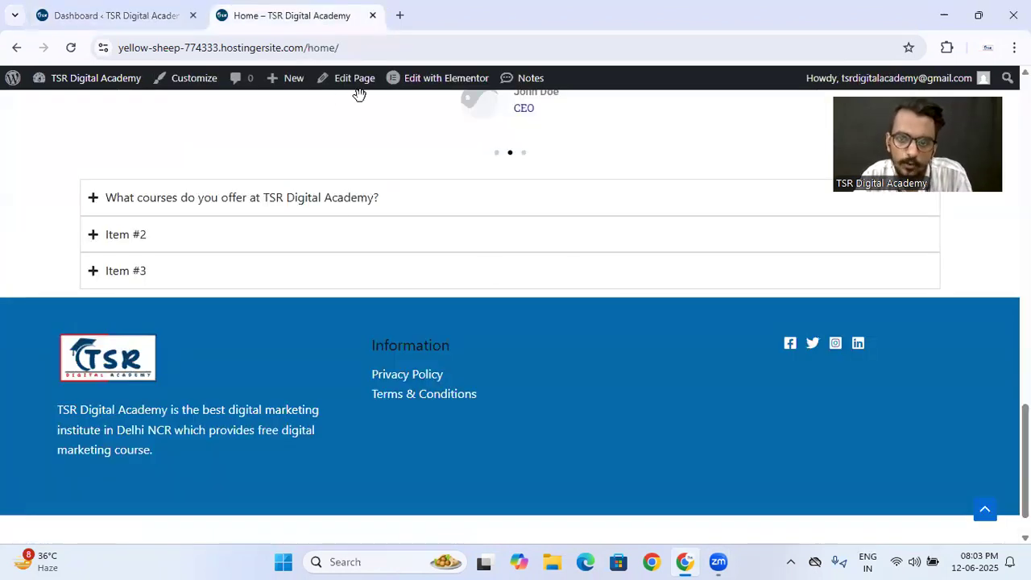
{"action": "scroll", "coordinate": [421, 190], "scroll_direction": "up", "scroll_amount": 15}
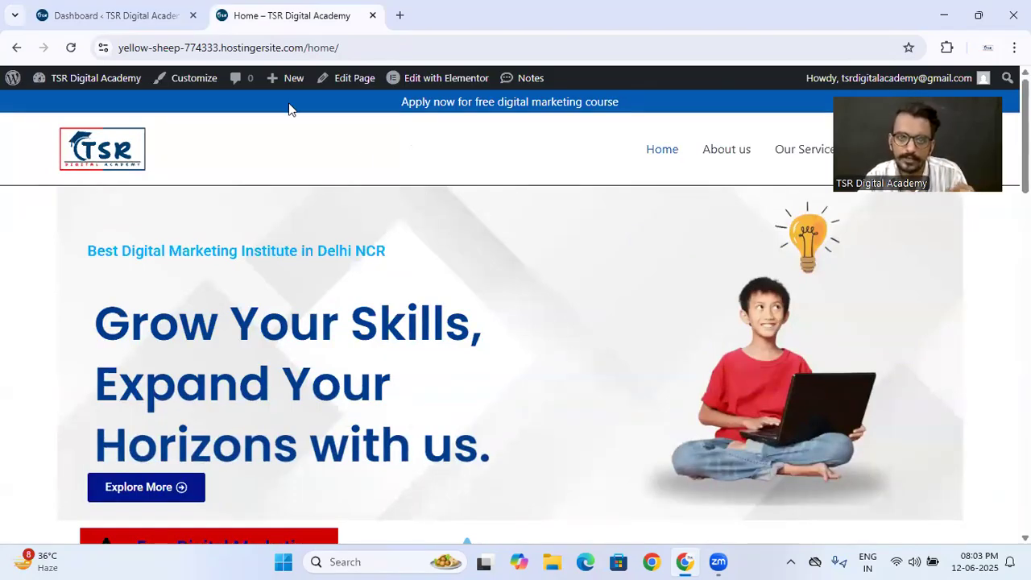
{"action": "left_click", "coordinate": [112, 15]}
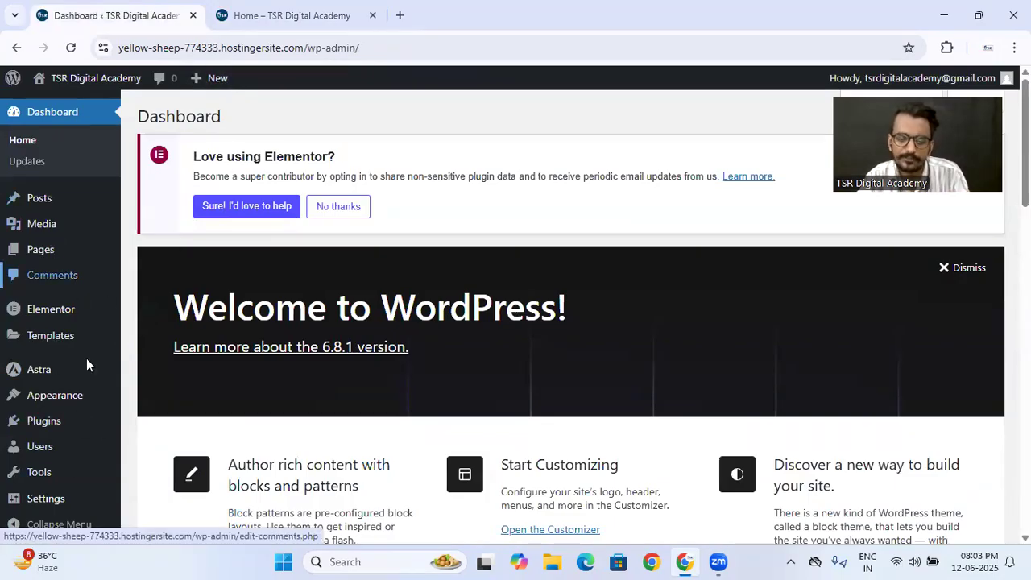
{"action": "scroll", "coordinate": [75, 483], "scroll_direction": "down", "scroll_amount": 4}
{"action": "scroll", "coordinate": [64, 418], "scroll_direction": "up", "scroll_amount": 4}
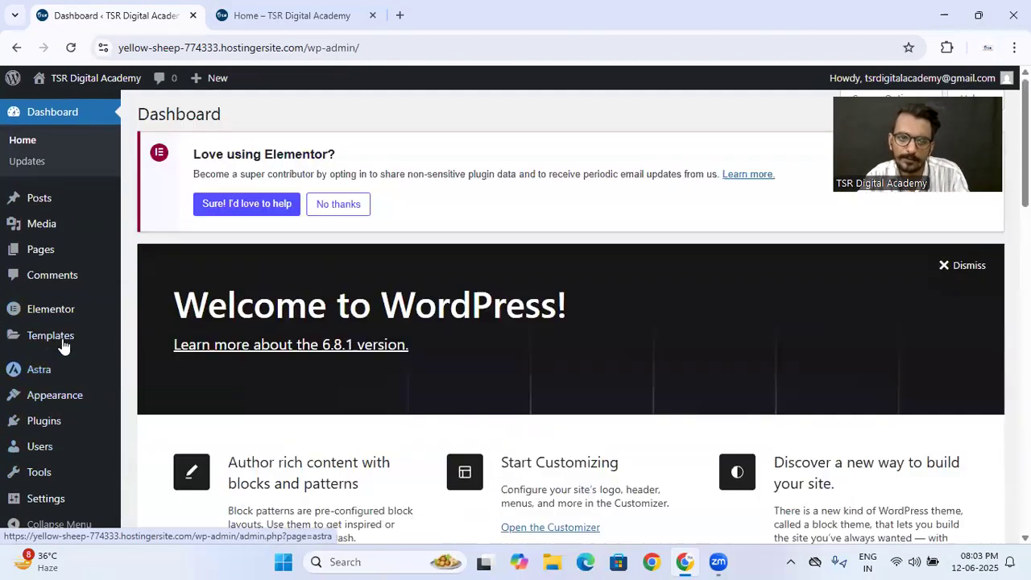
{"action": "mouse_move", "coordinate": [57, 266]}
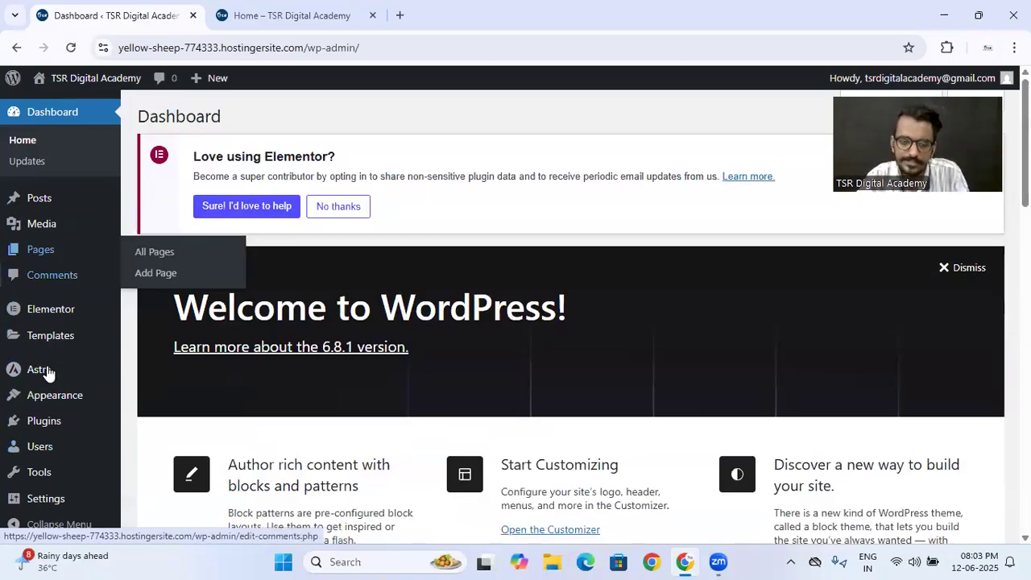
{"action": "mouse_move", "coordinate": [73, 393]}
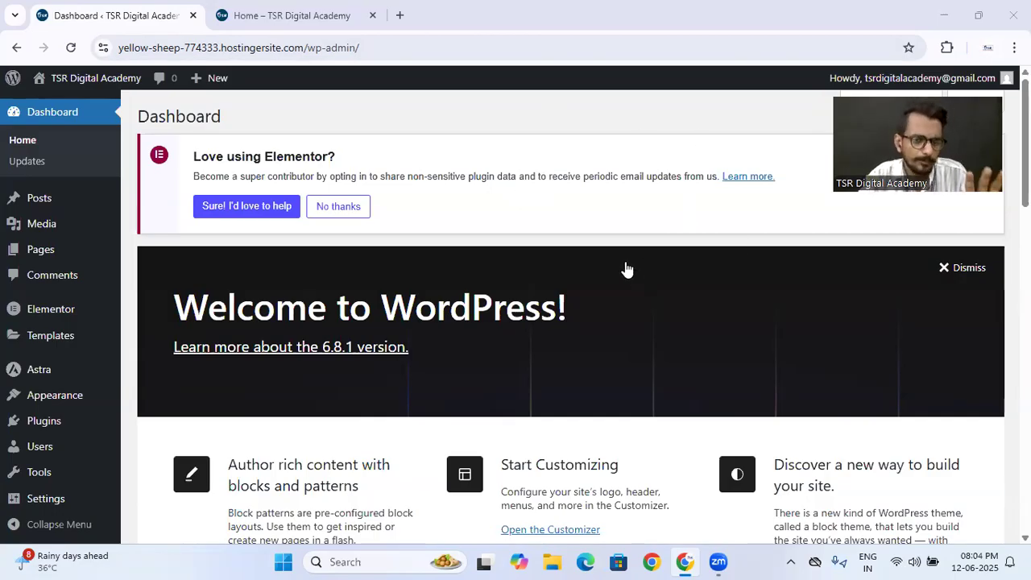
{"action": "left_click", "coordinate": [355, 15]}
{"action": "scroll", "coordinate": [523, 329], "scroll_direction": "down", "scroll_amount": 13}
{"action": "scroll", "coordinate": [523, 329], "scroll_direction": "up", "scroll_amount": 13}
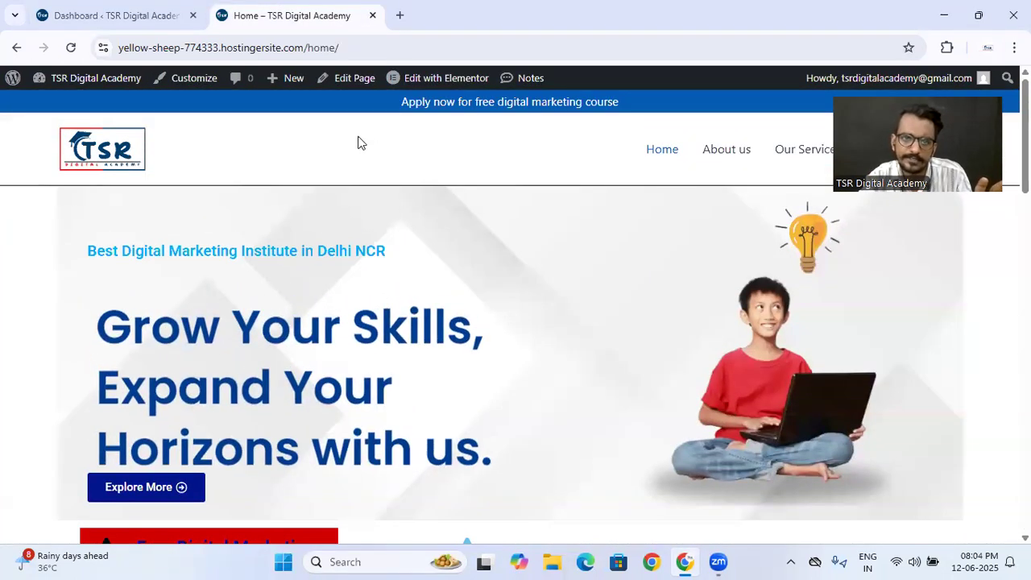
- Search the WordPress plugin directory for "woo" and install the WooCommerce plugin
{"action": "left_click", "coordinate": [145, 8]}
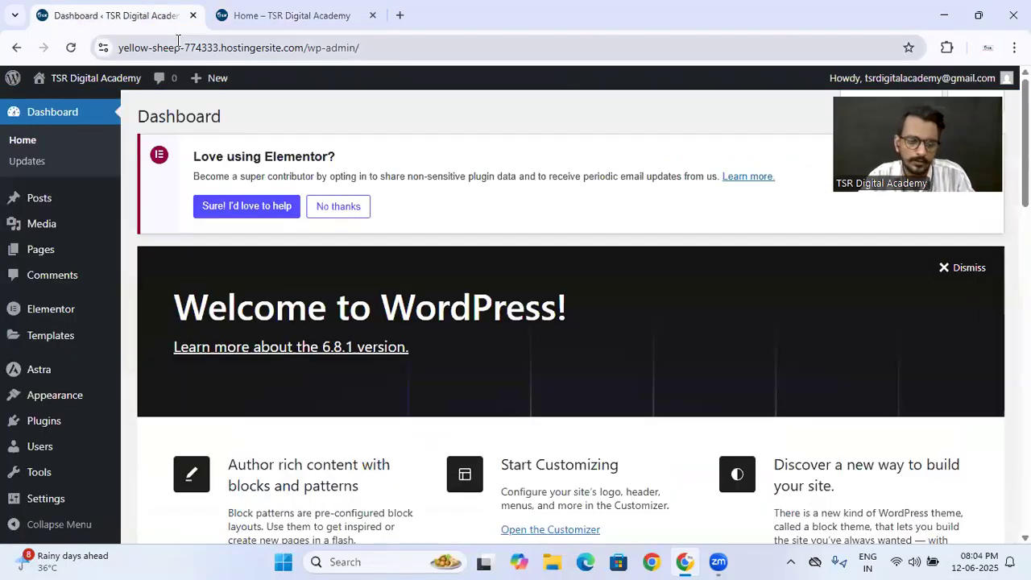
{"action": "mouse_move", "coordinate": [69, 429]}
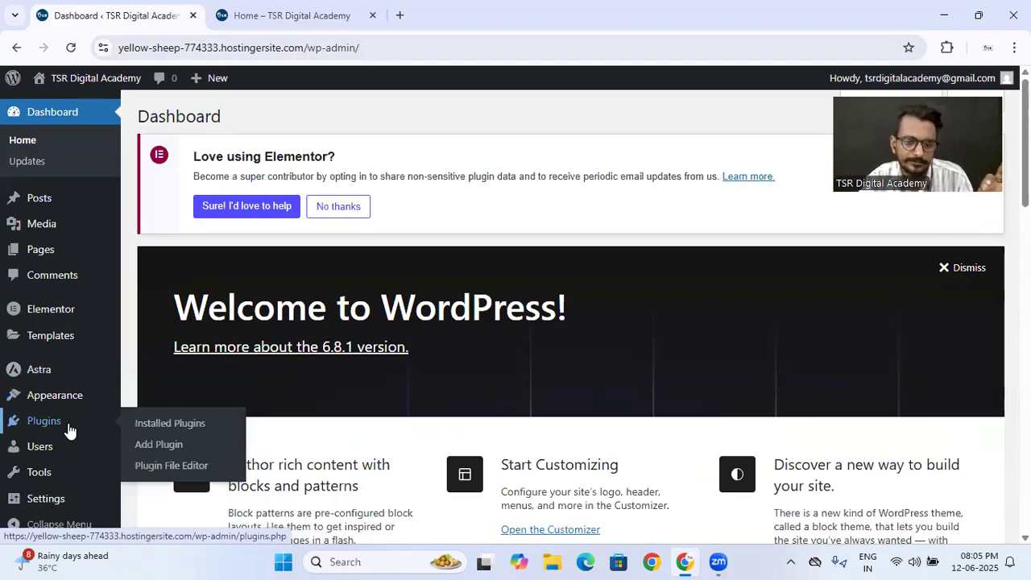
{"action": "left_click", "coordinate": [146, 442]}
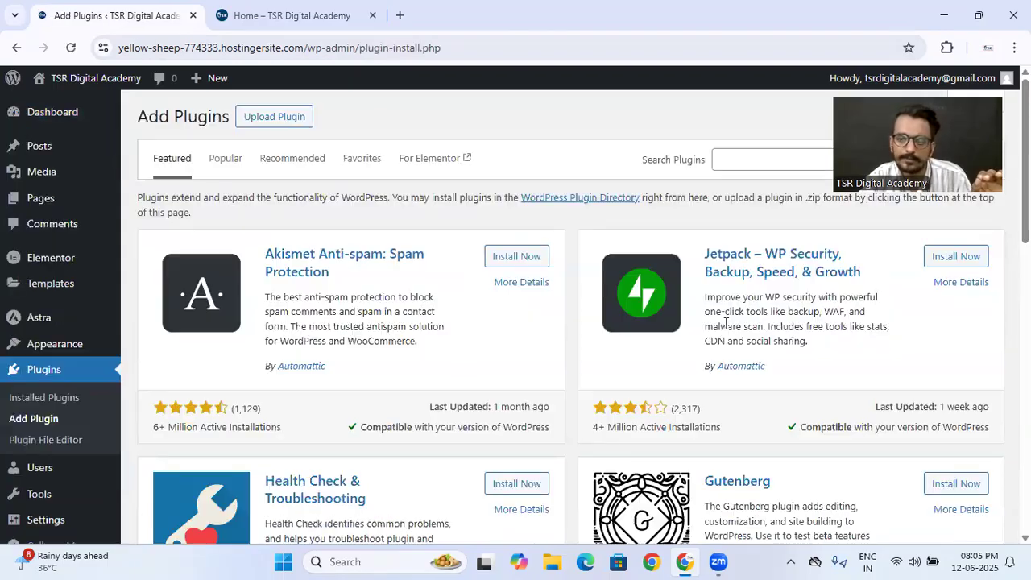
{"action": "left_click", "coordinate": [794, 165]}
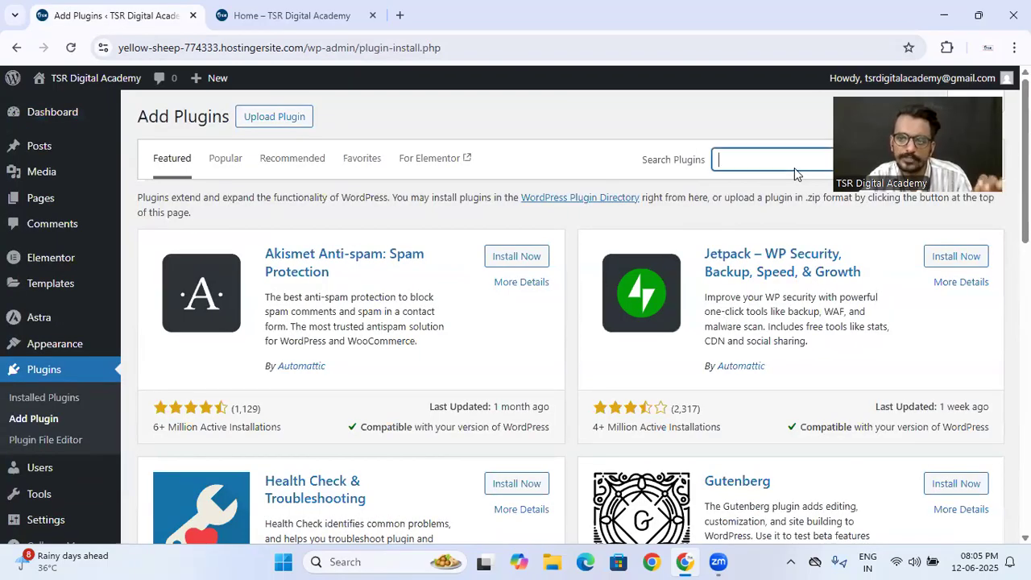
{"action": "type", "text": "woo"}
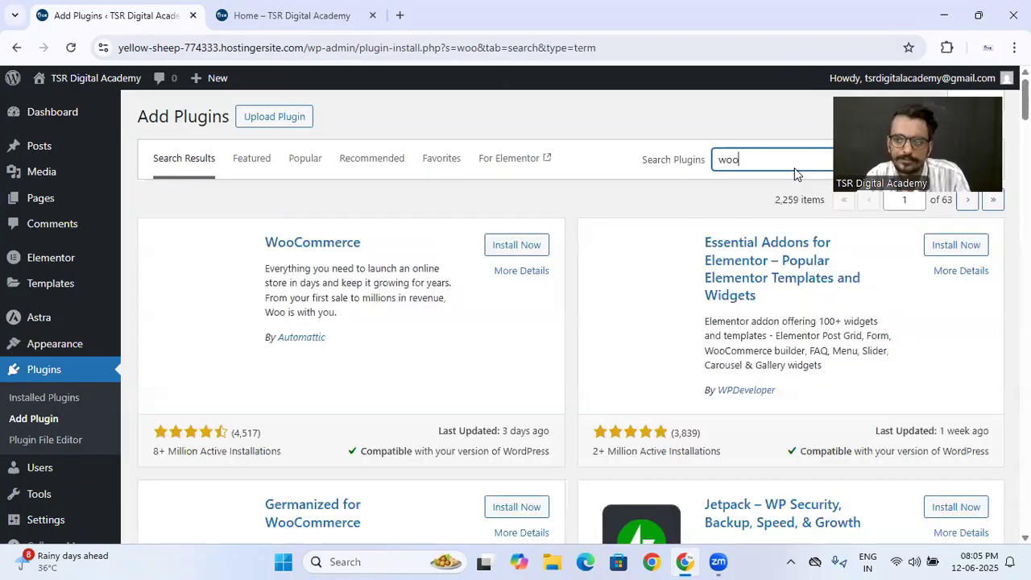
{"action": "left_click", "coordinate": [515, 246]}
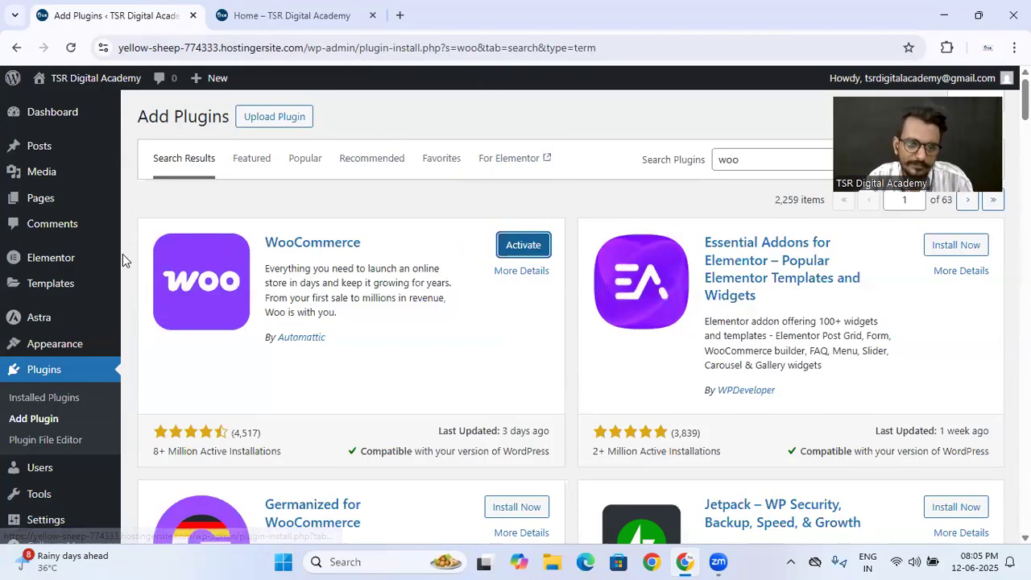
- Open the list of all site pages and look through the existing pages
{"action": "mouse_move", "coordinate": [48, 208]}
{"action": "left_click", "coordinate": [163, 197]}
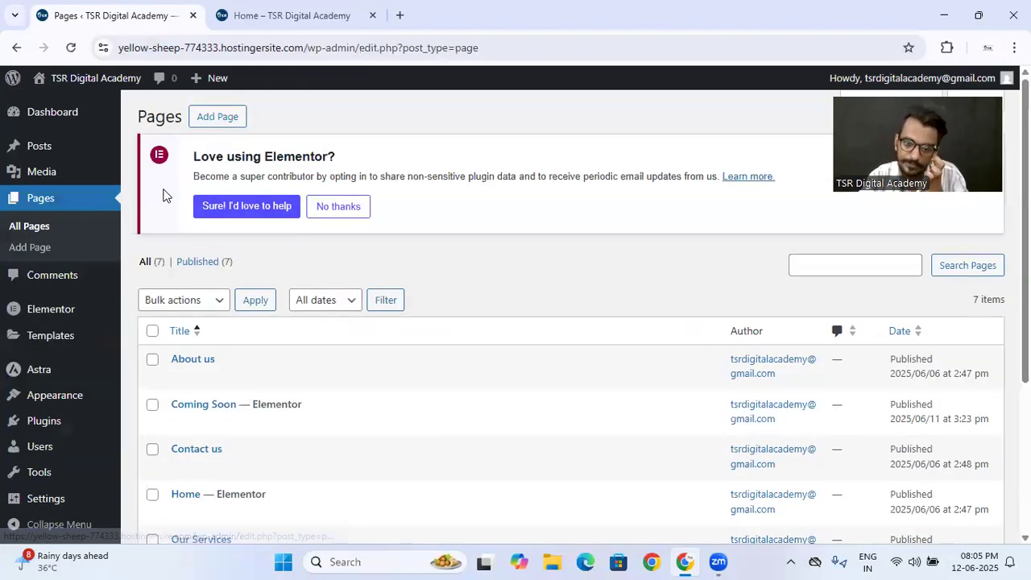
{"action": "scroll", "coordinate": [314, 338], "scroll_direction": "down", "scroll_amount": 3}
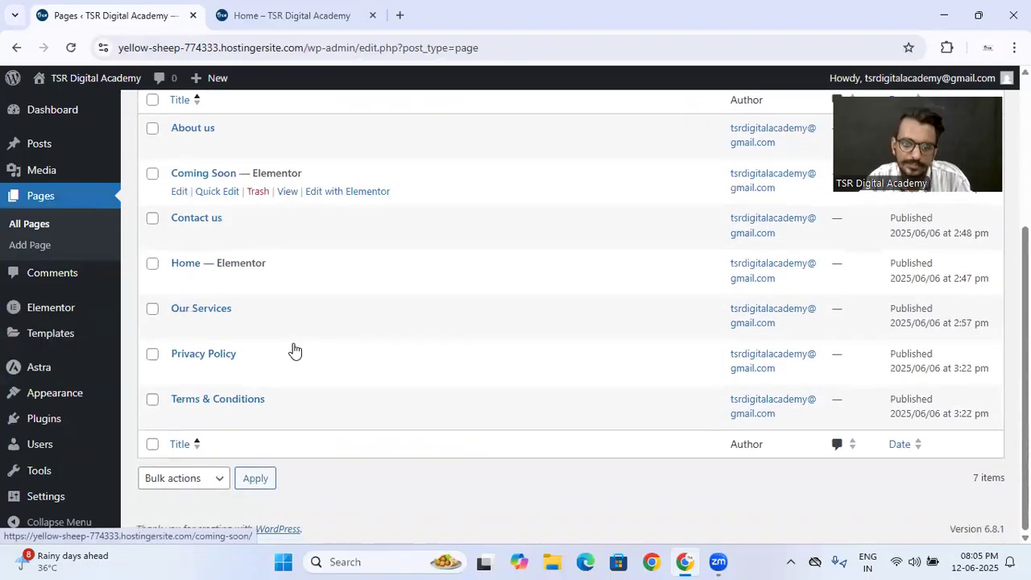
{"action": "scroll", "coordinate": [295, 350], "scroll_direction": "up", "scroll_amount": 3}
{"action": "scroll", "coordinate": [295, 350], "scroll_direction": "down", "scroll_amount": 3}
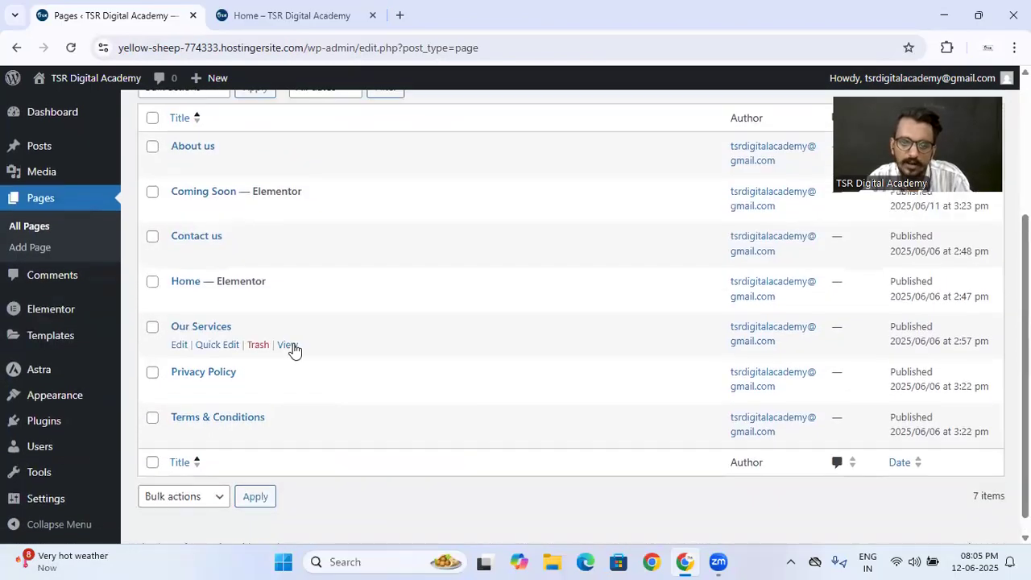
{"action": "scroll", "coordinate": [294, 350], "scroll_direction": "up", "scroll_amount": 3}
{"action": "scroll", "coordinate": [295, 351], "scroll_direction": "down", "scroll_amount": 3}
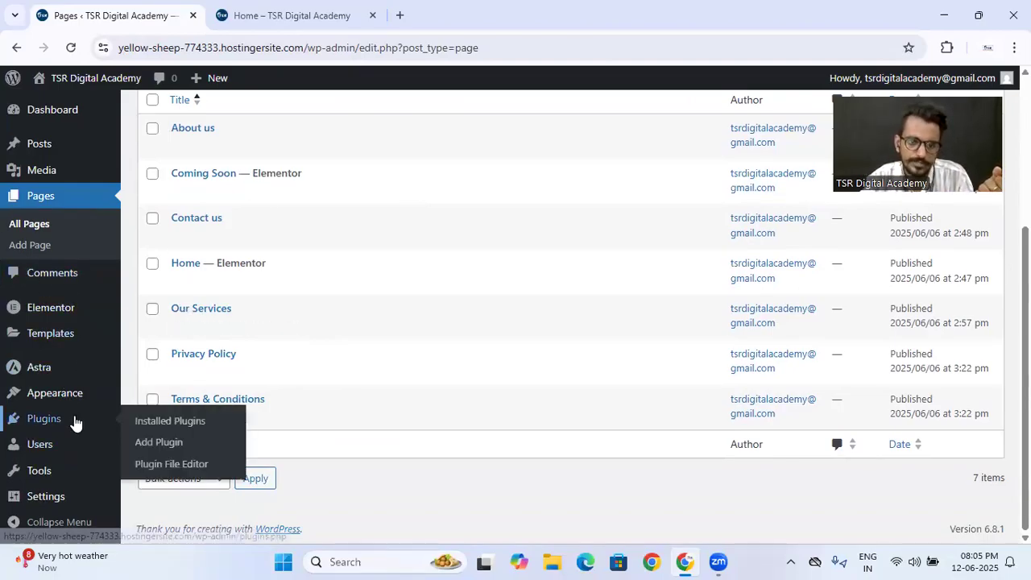
- Activate the installed WooCommerce plugin and start its guided store setup
{"action": "left_click", "coordinate": [184, 424]}
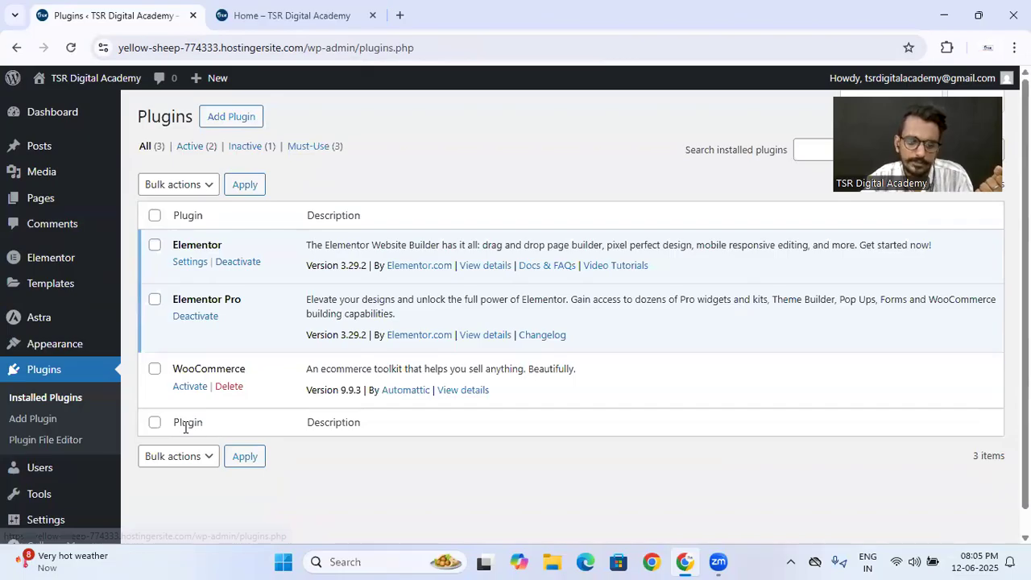
{"action": "left_click", "coordinate": [191, 388]}
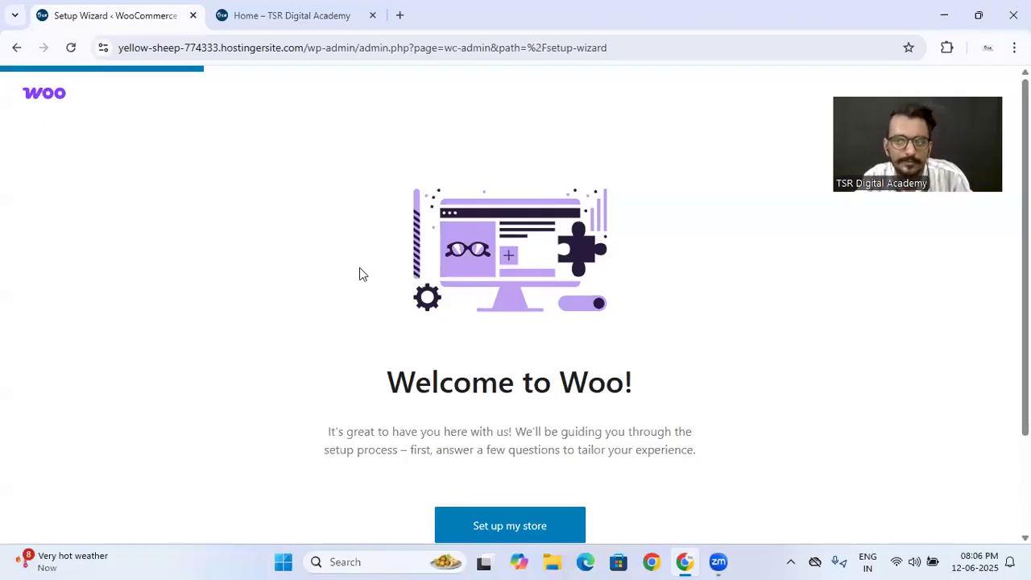
{"action": "scroll", "coordinate": [360, 269], "scroll_direction": "down", "scroll_amount": 1}
{"action": "scroll", "coordinate": [359, 269], "scroll_direction": "down", "scroll_amount": 1}
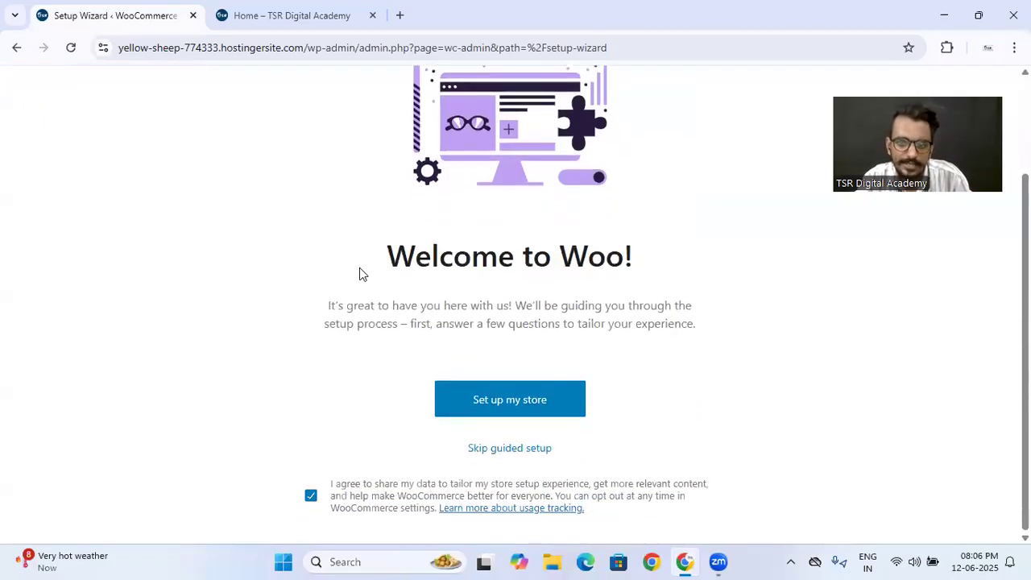
{"action": "left_click", "coordinate": [499, 405]}
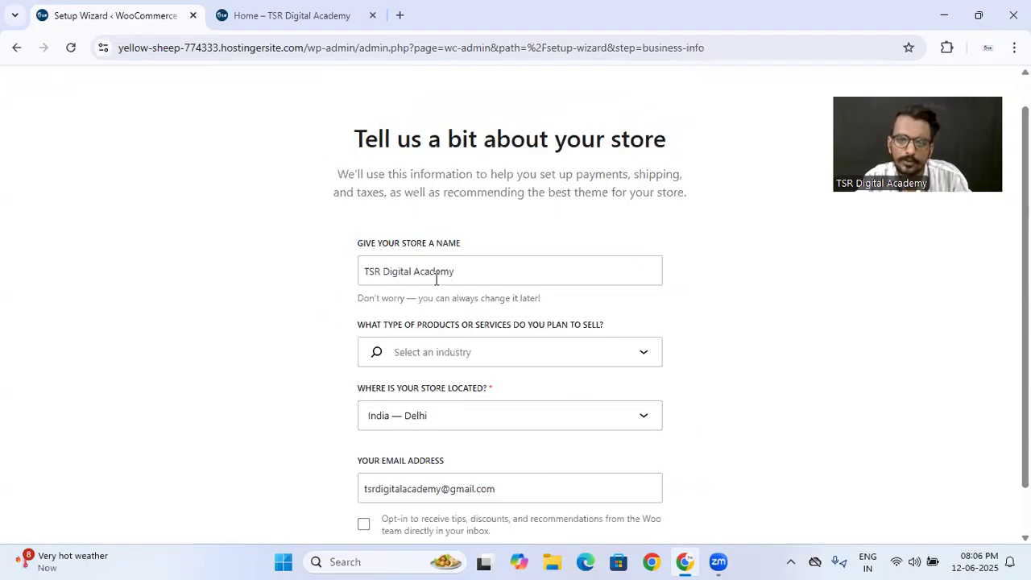
- Keep the store name TSR Digital Academy, set the industry to Electronics and computers, and submit the store details
{"action": "triple_click", "coordinate": [460, 275]}
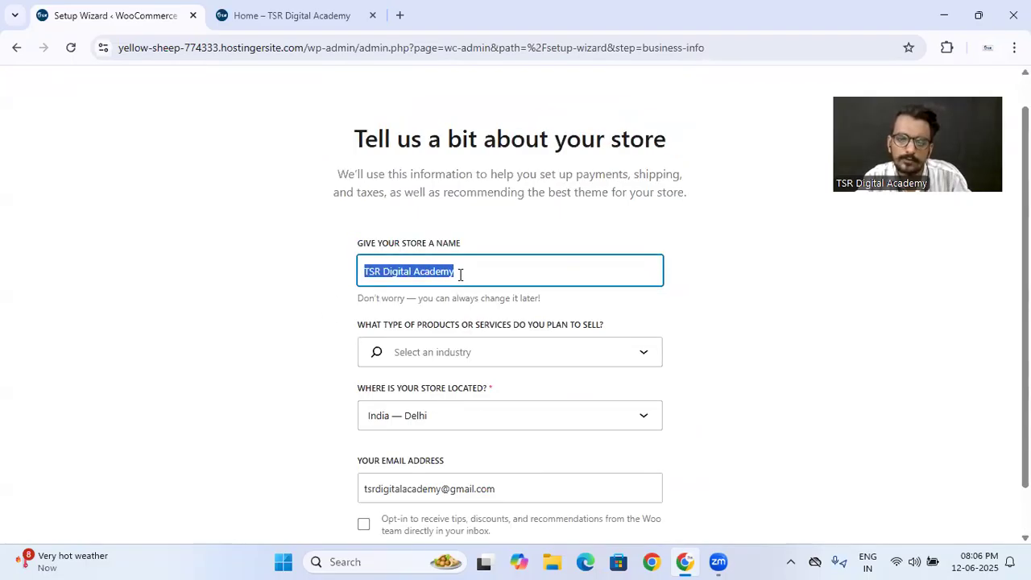
{"action": "left_click", "coordinate": [459, 274]}
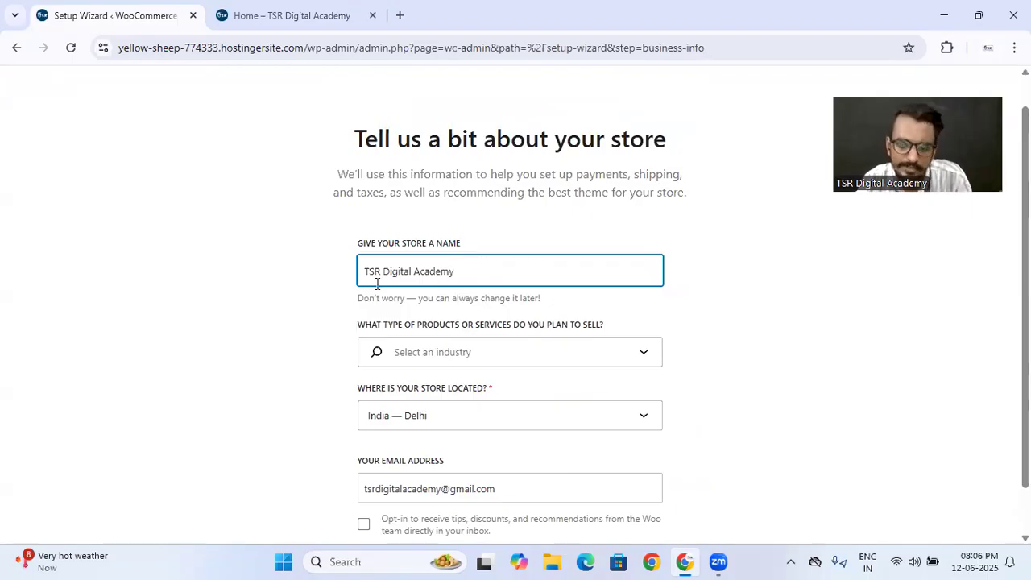
{"action": "left_click", "coordinate": [465, 353]}
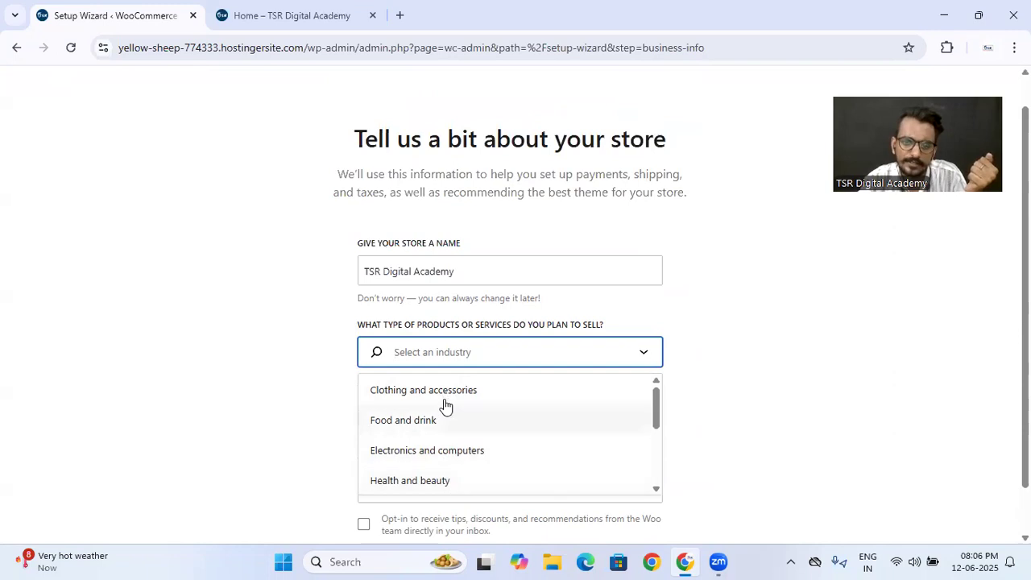
{"action": "left_click", "coordinate": [452, 453]}
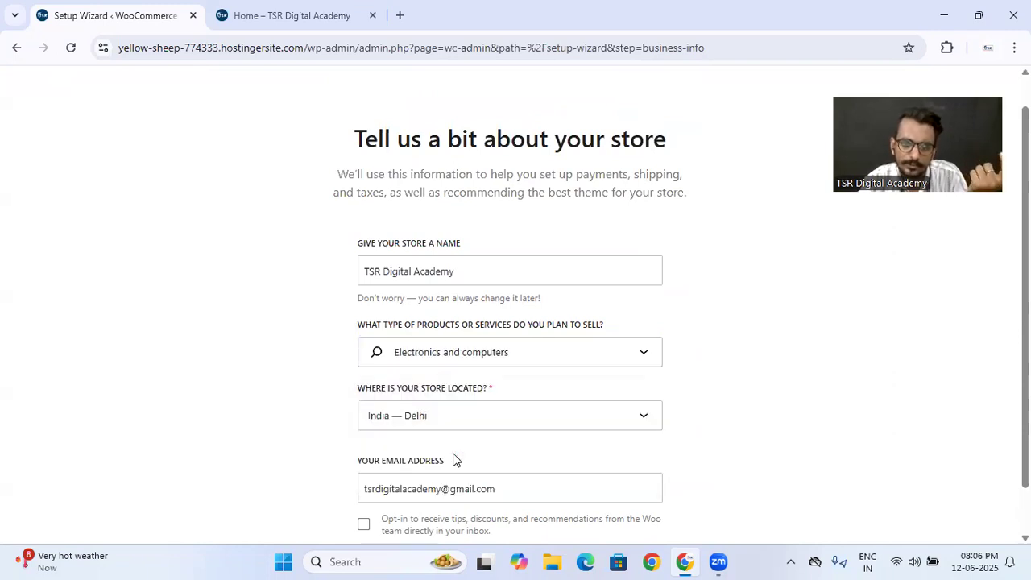
{"action": "scroll", "coordinate": [338, 386], "scroll_direction": "down", "scroll_amount": 1}
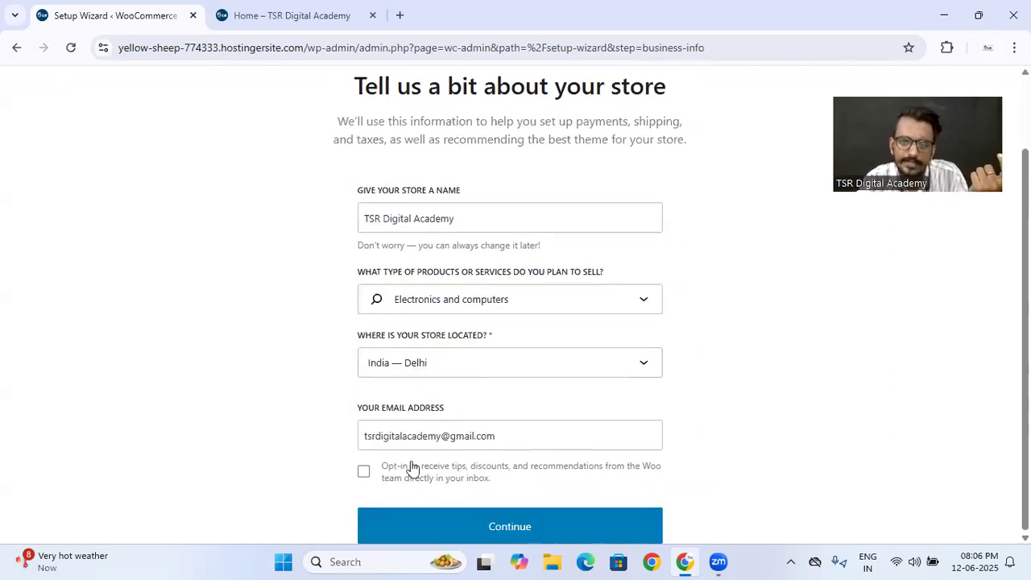
{"action": "left_click", "coordinate": [501, 527]}
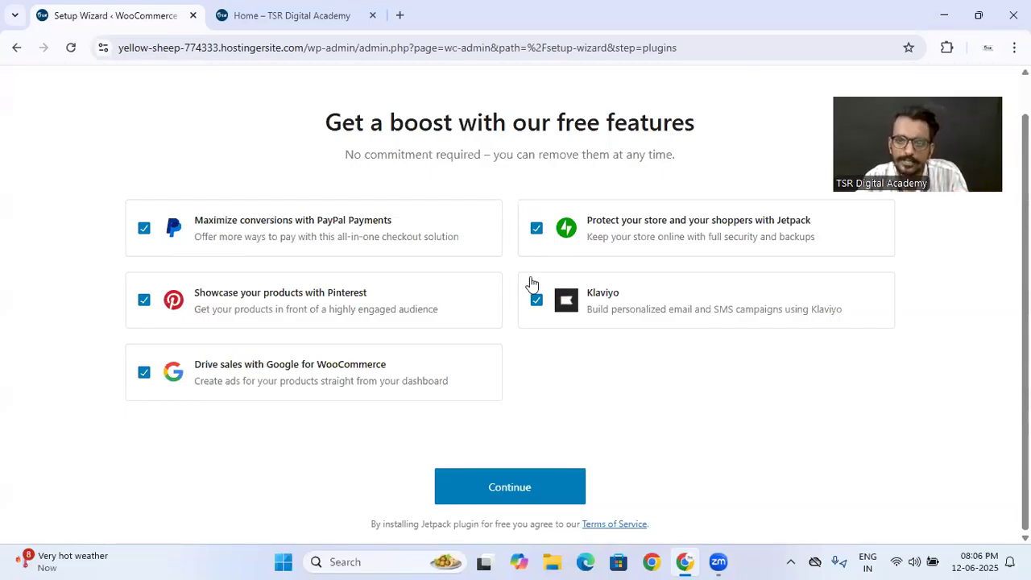
- Deselect PayPal Payments, Pinterest, Google for WooCommerce, Klaviyo and Jetpack among the free features and continue the setup
{"action": "left_click", "coordinate": [145, 229]}
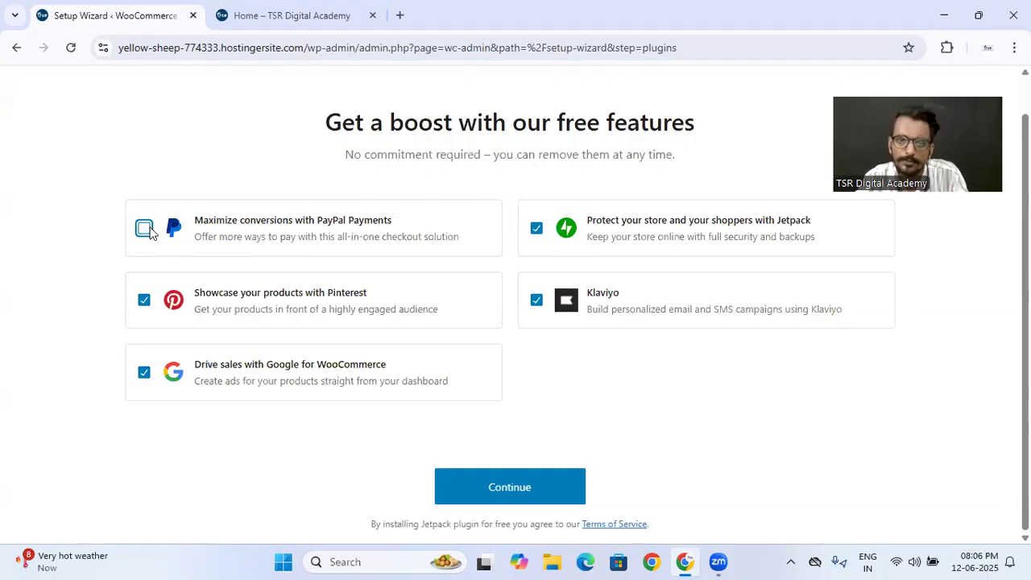
{"action": "left_click", "coordinate": [143, 300]}
{"action": "left_click", "coordinate": [143, 372]}
{"action": "left_click", "coordinate": [144, 372]}
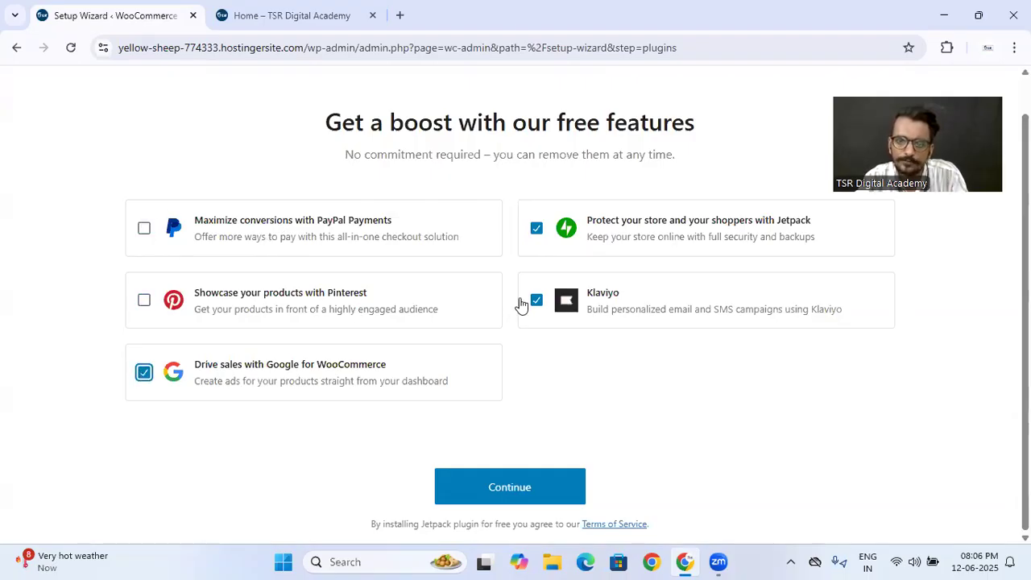
{"action": "left_click", "coordinate": [536, 301]}
{"action": "left_click", "coordinate": [536, 229]}
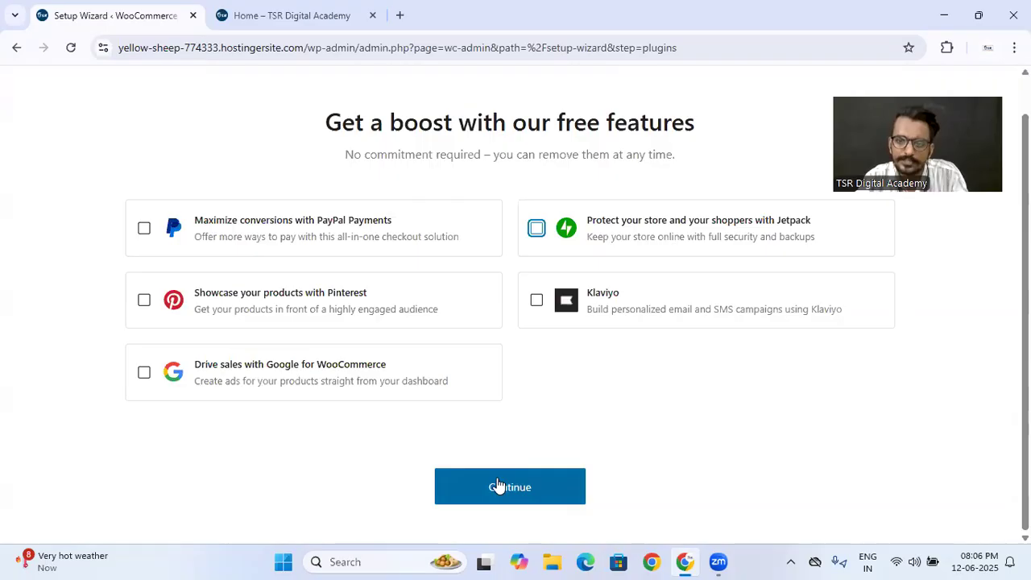
{"action": "left_click", "coordinate": [496, 483]}
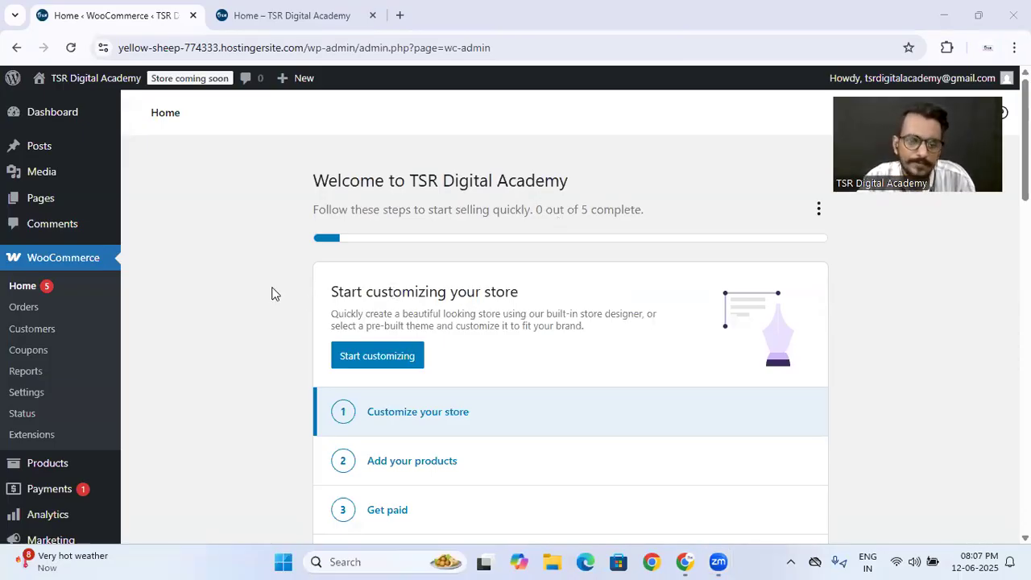
- Look over the WooCommerce home checklist and the store sections added to the admin menu
{"action": "scroll", "coordinate": [274, 292], "scroll_direction": "down", "scroll_amount": 2}
{"action": "scroll", "coordinate": [368, 299], "scroll_direction": "up", "scroll_amount": 2}
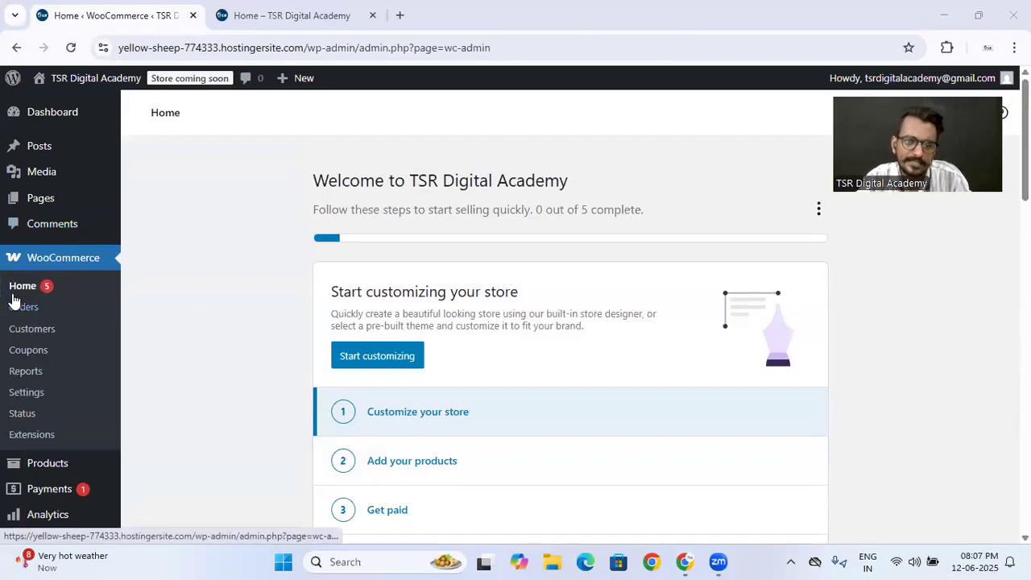
{"action": "scroll", "coordinate": [78, 327], "scroll_direction": "down", "scroll_amount": 1}
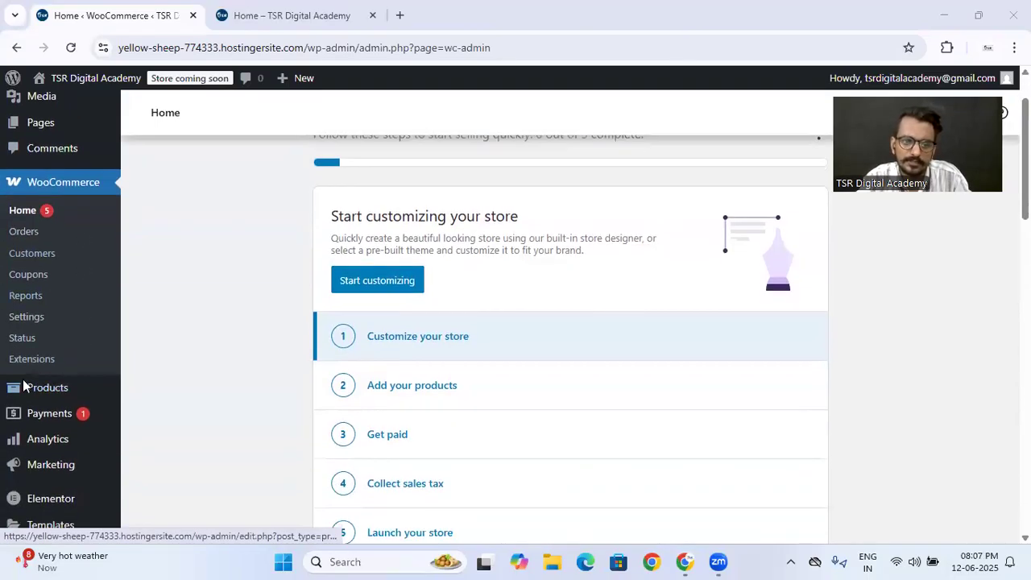
{"action": "mouse_move", "coordinate": [37, 395]}
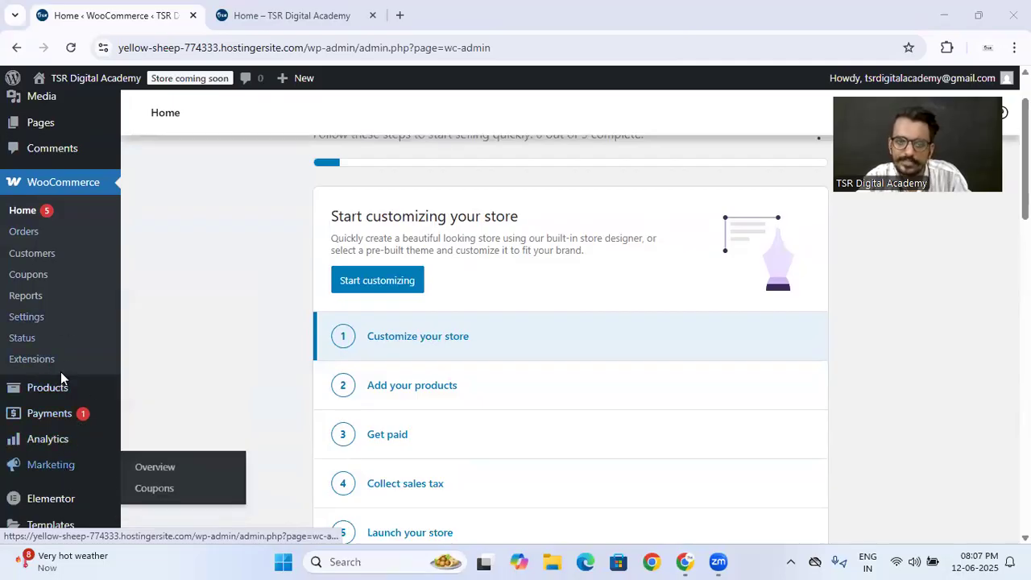
{"action": "scroll", "coordinate": [195, 306], "scroll_direction": "up", "scroll_amount": 1}
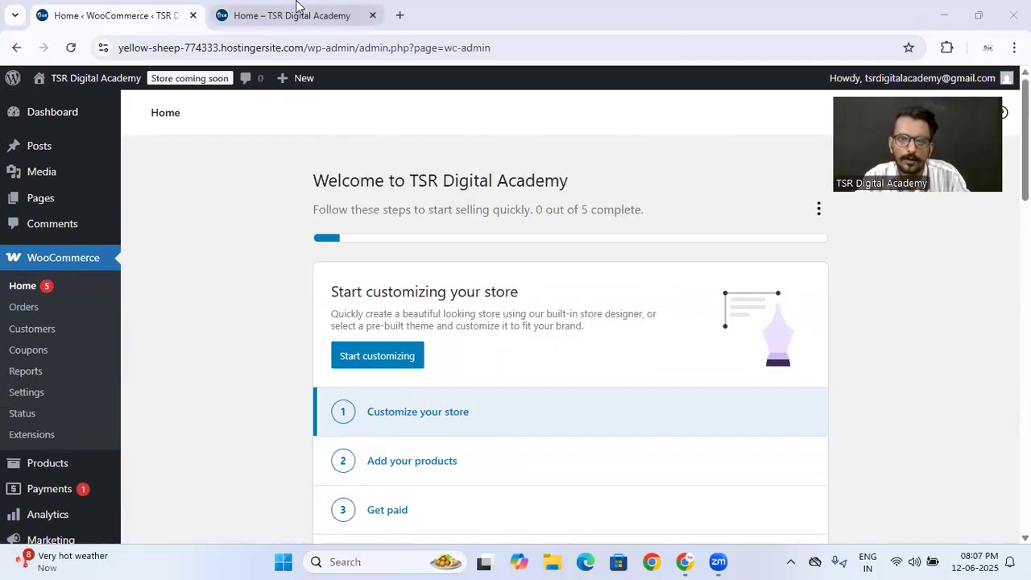
{"action": "left_click", "coordinate": [299, 14]}
{"action": "left_click", "coordinate": [129, 21]}
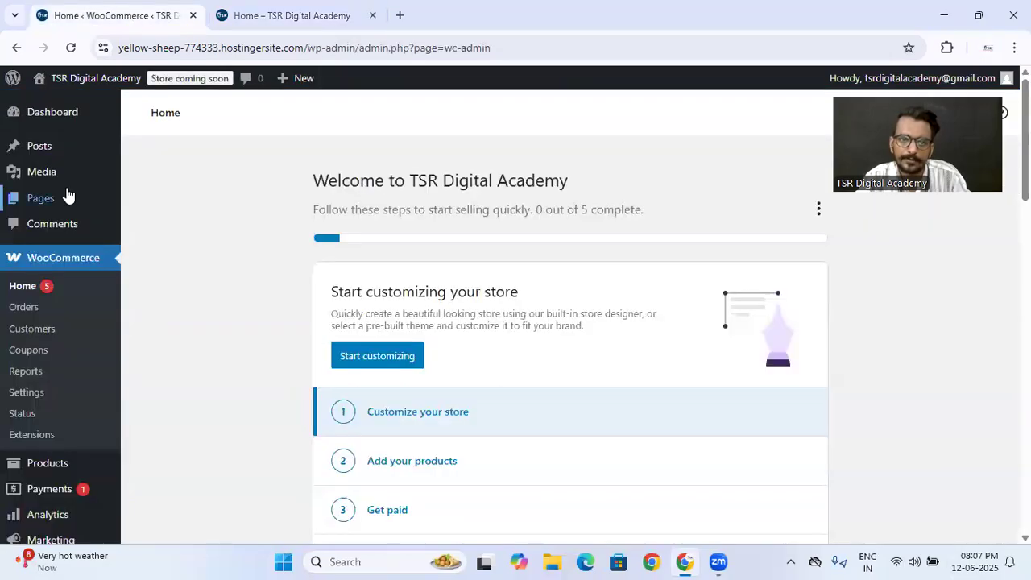
- Open the list of all site pages, review the store pages WooCommerce added, and check the site's homepage
{"action": "left_click", "coordinate": [151, 206]}
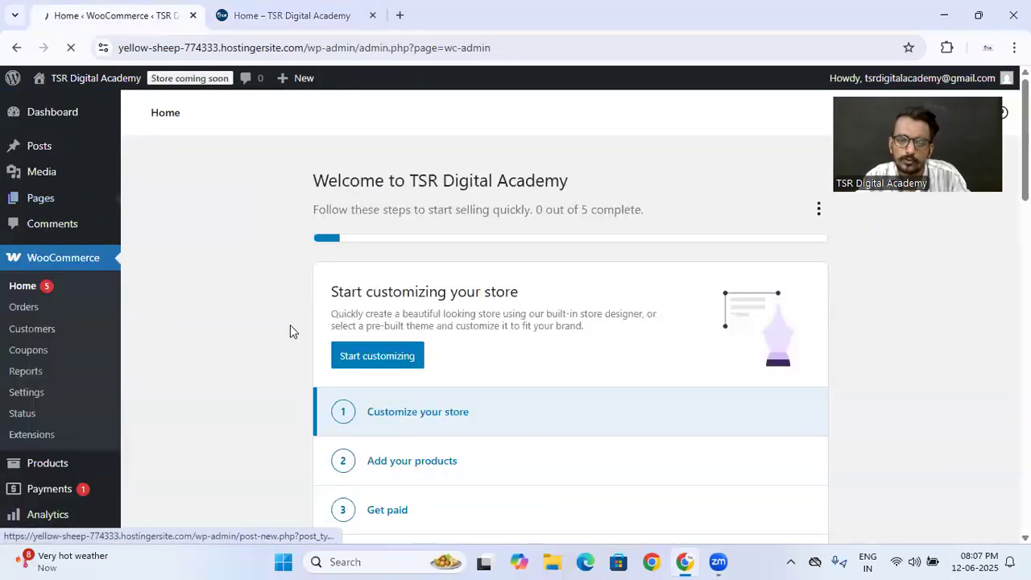
{"action": "scroll", "coordinate": [290, 324], "scroll_direction": "down", "scroll_amount": 2}
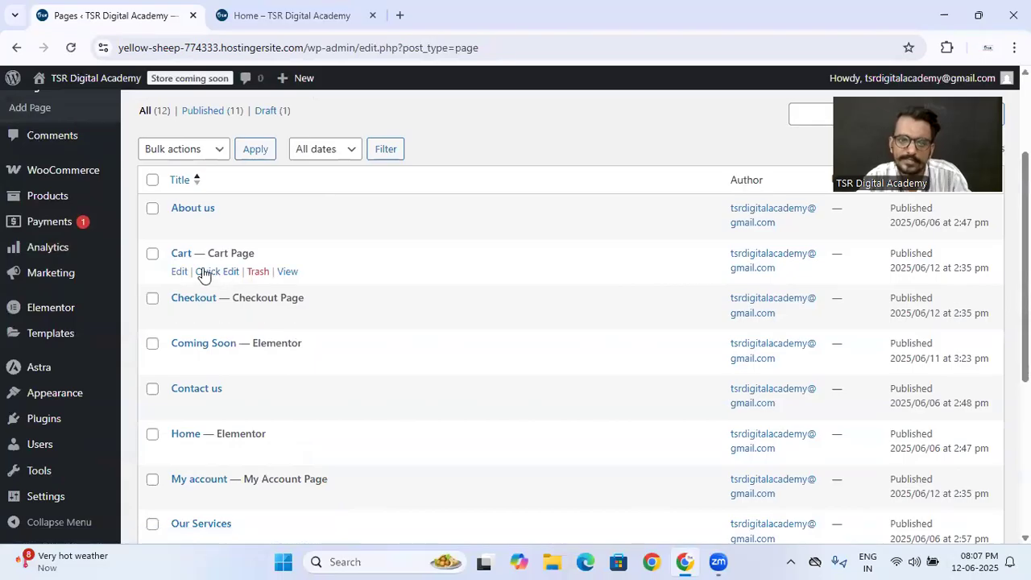
{"action": "scroll", "coordinate": [266, 370], "scroll_direction": "down", "scroll_amount": 1}
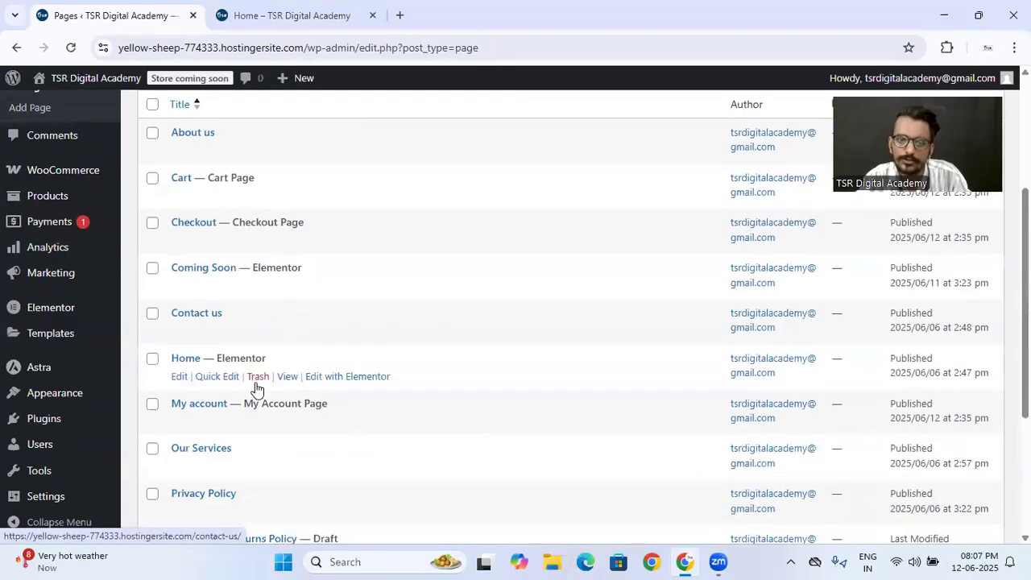
{"action": "scroll", "coordinate": [260, 423], "scroll_direction": "down", "scroll_amount": 3}
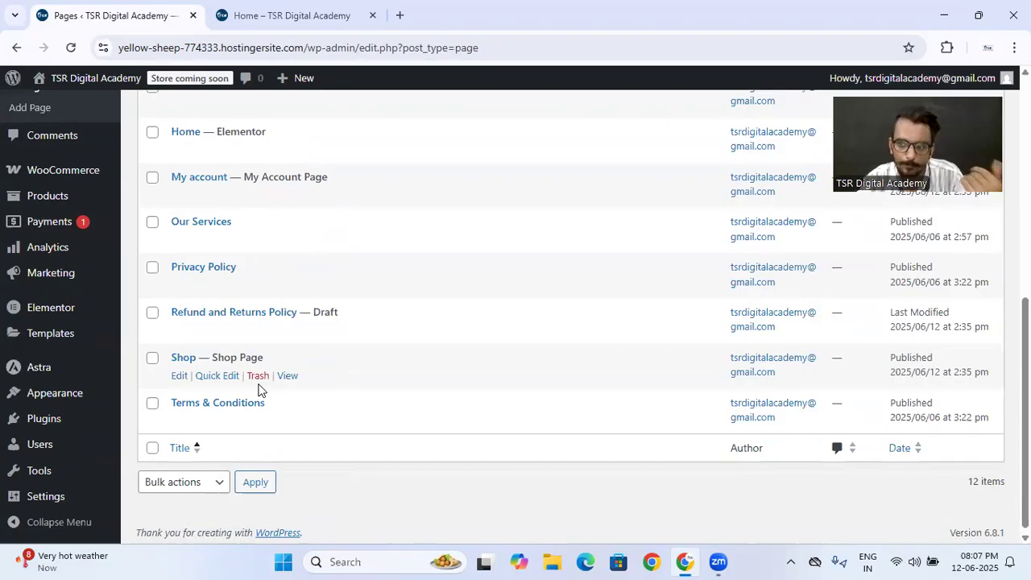
{"action": "scroll", "coordinate": [258, 389], "scroll_direction": "up", "scroll_amount": 3}
{"action": "scroll", "coordinate": [259, 390], "scroll_direction": "up", "scroll_amount": 2}
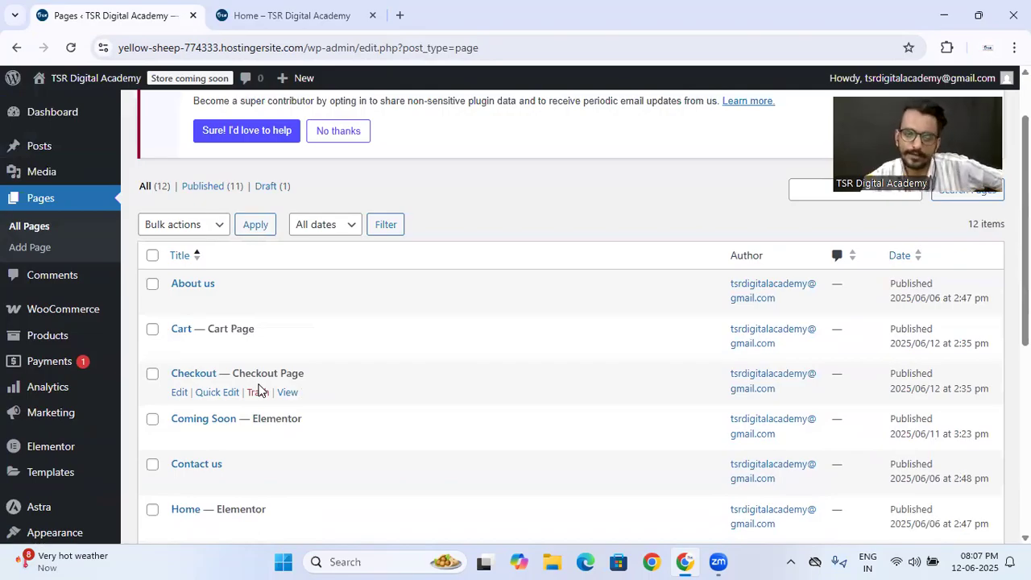
{"action": "left_click", "coordinate": [251, 14]}
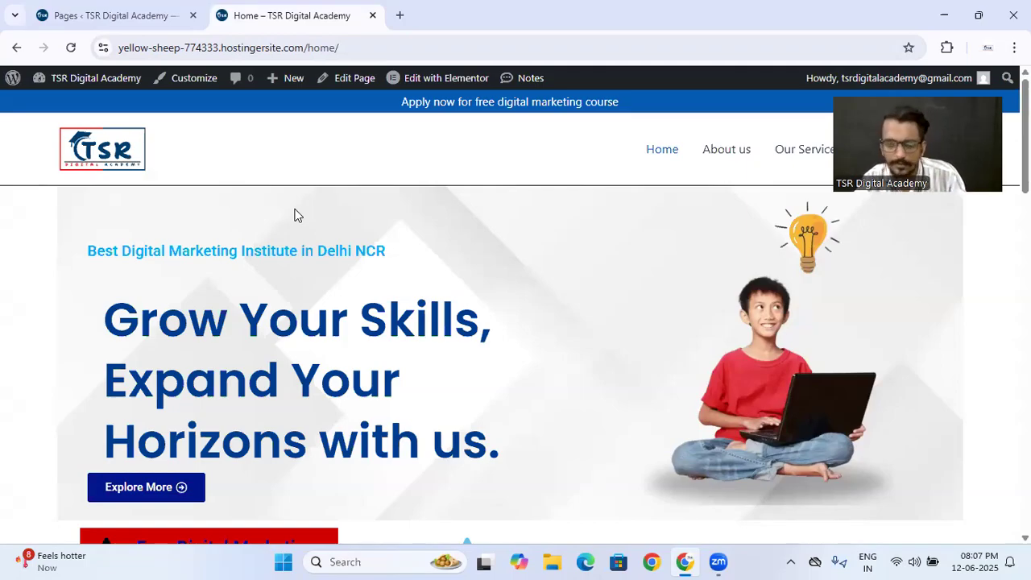
{"action": "left_click", "coordinate": [148, 23]}
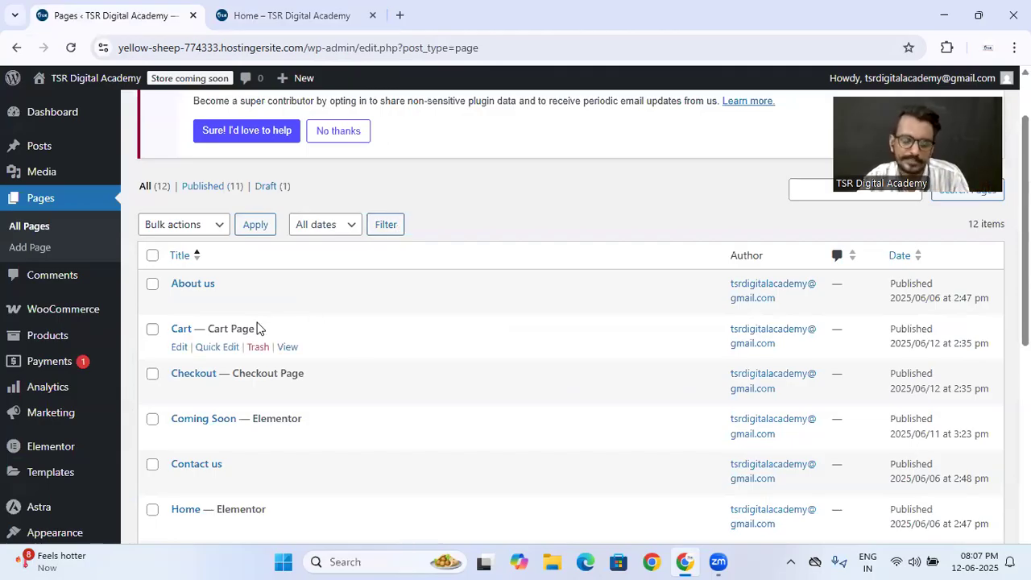
- Return to the WooCommerce home, review the store setup tasks, and compare them with the site's homepage
{"action": "mouse_move", "coordinate": [83, 308]}
{"action": "left_click", "coordinate": [145, 314]}
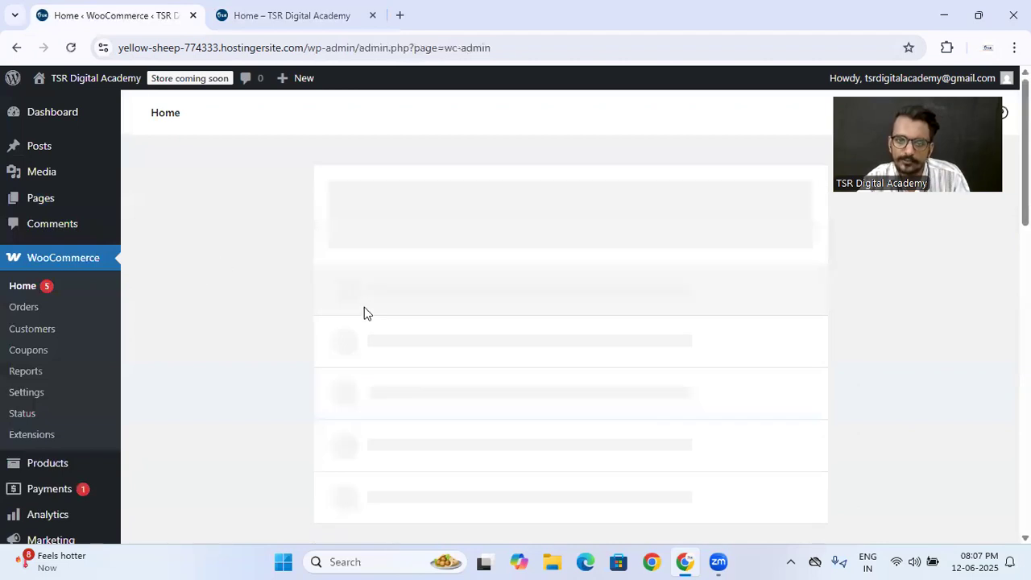
{"action": "scroll", "coordinate": [376, 397], "scroll_direction": "down", "scroll_amount": 3}
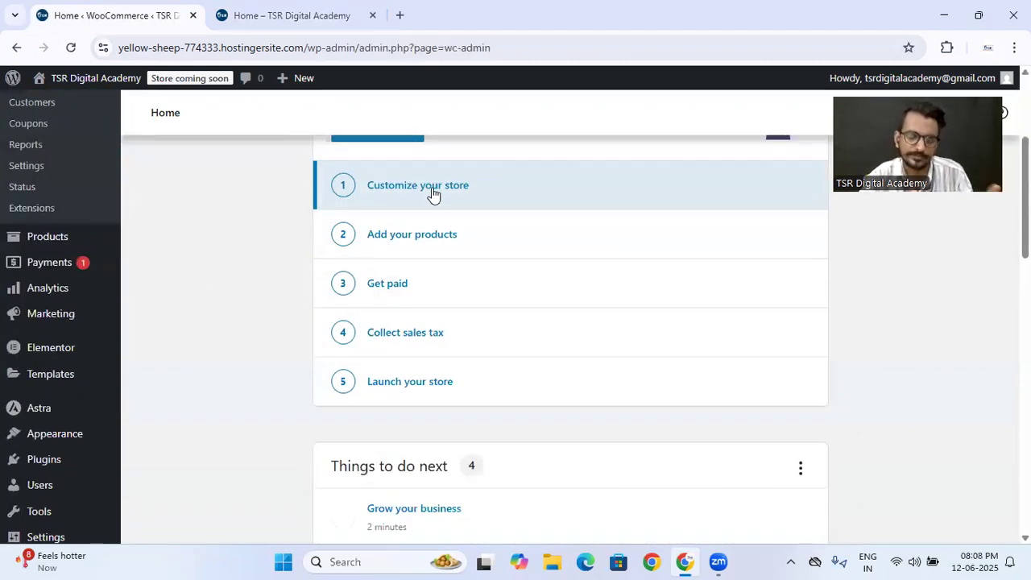
{"action": "left_click", "coordinate": [266, 15]}
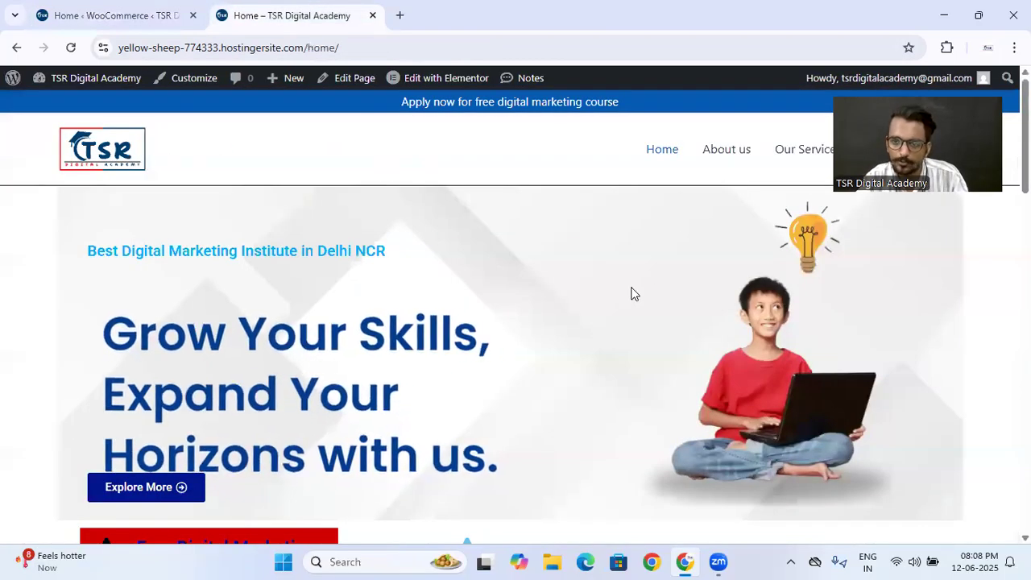
{"action": "left_click", "coordinate": [71, 8]}
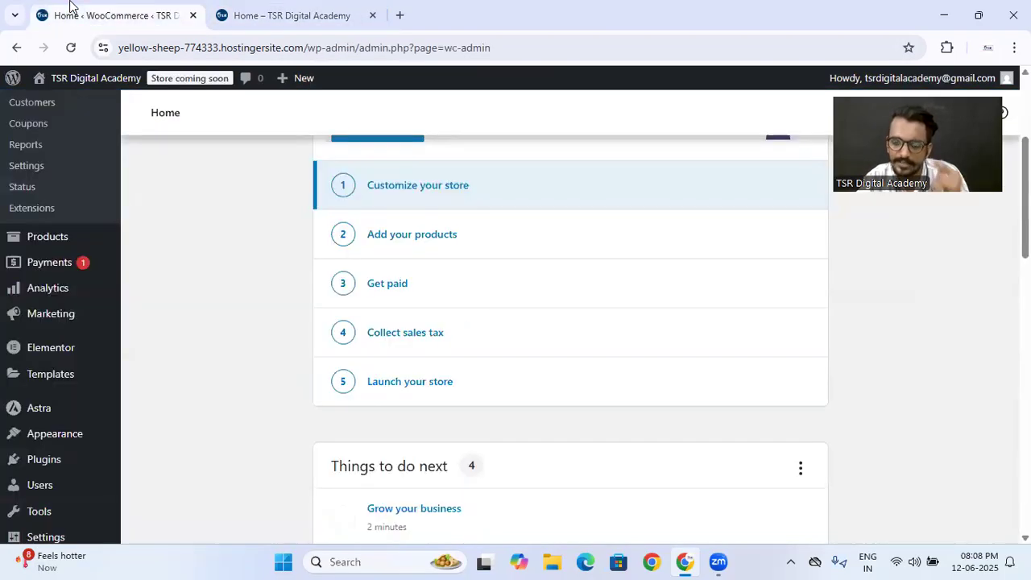
{"action": "left_click", "coordinate": [282, 15]}
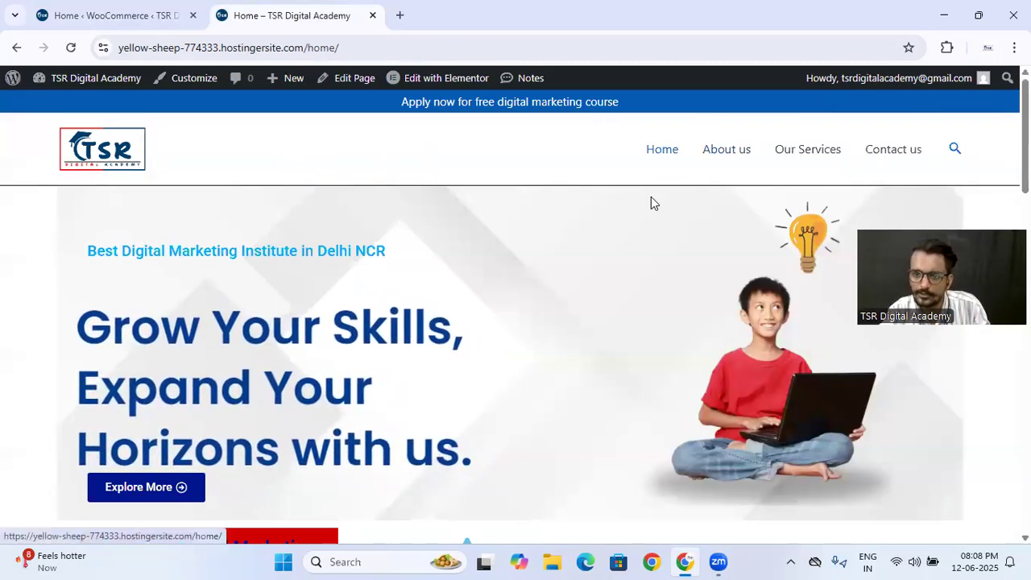
{"action": "left_click", "coordinate": [137, 7]}
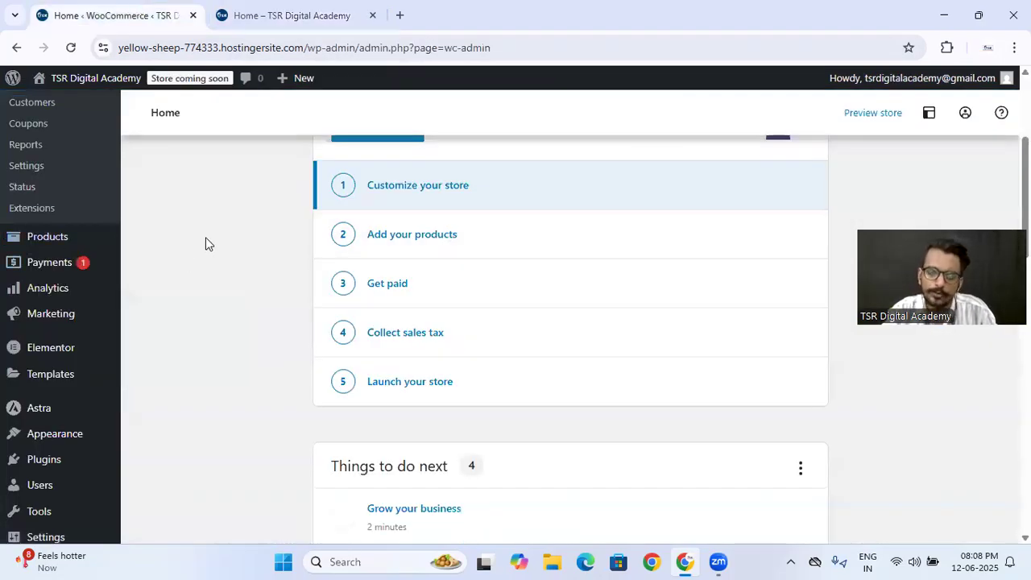
- Open the store's products section to choose a product type, checking the site's homepage in between
{"action": "mouse_move", "coordinate": [37, 244]}
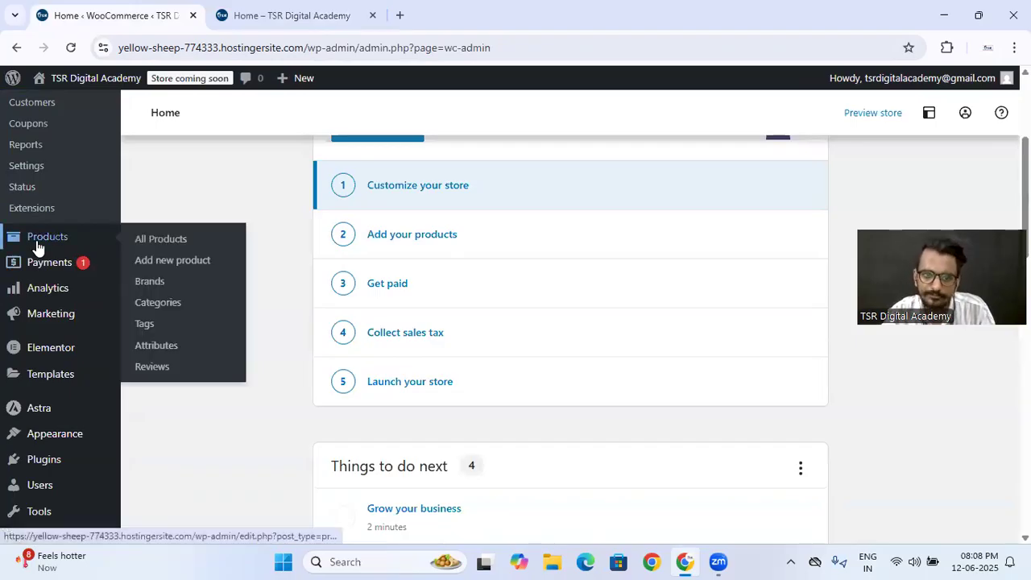
{"action": "left_click", "coordinate": [161, 246]}
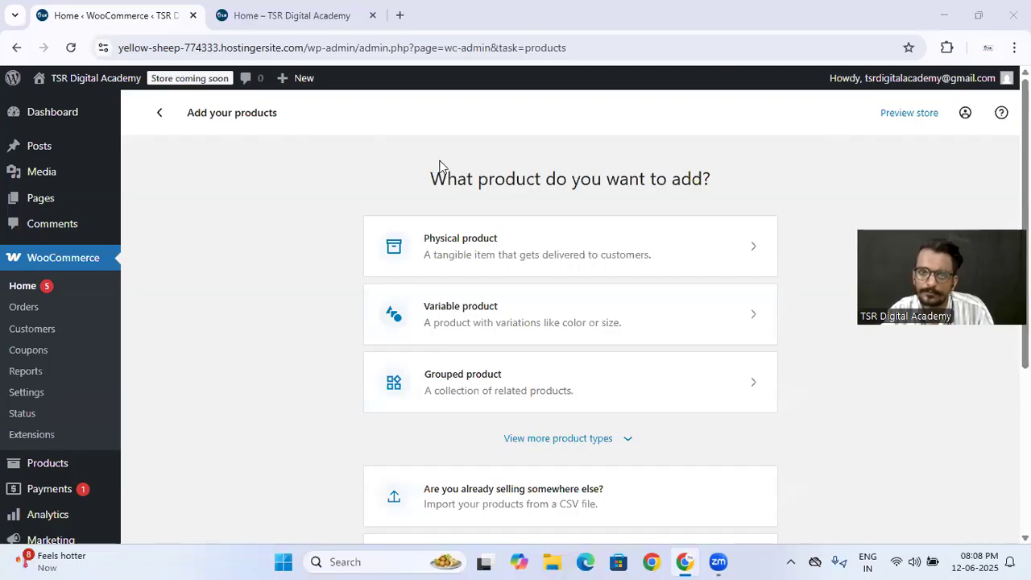
{"action": "left_click", "coordinate": [227, 10]}
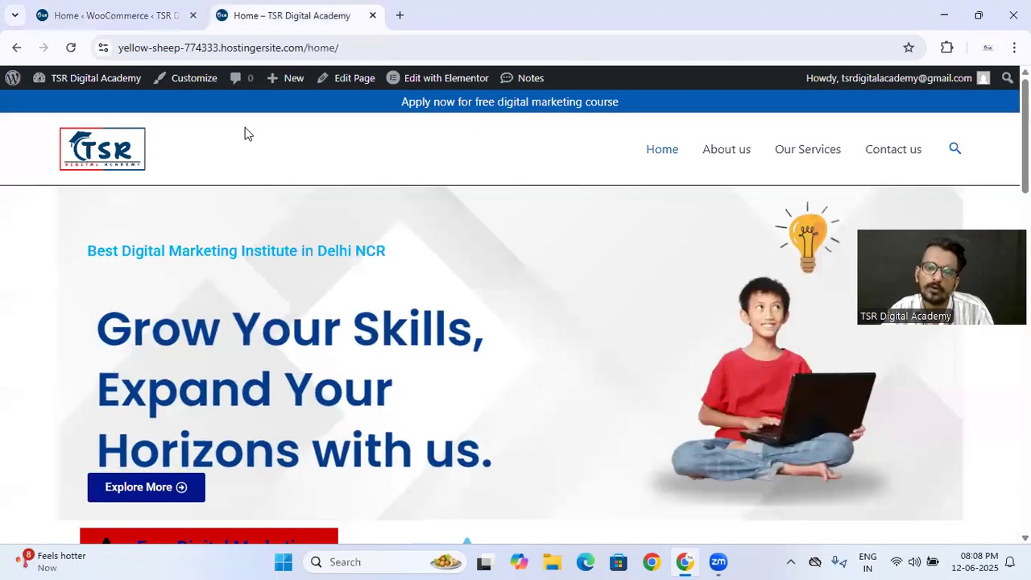
{"action": "left_click", "coordinate": [169, 6]}
{"action": "left_click", "coordinate": [324, 10]}
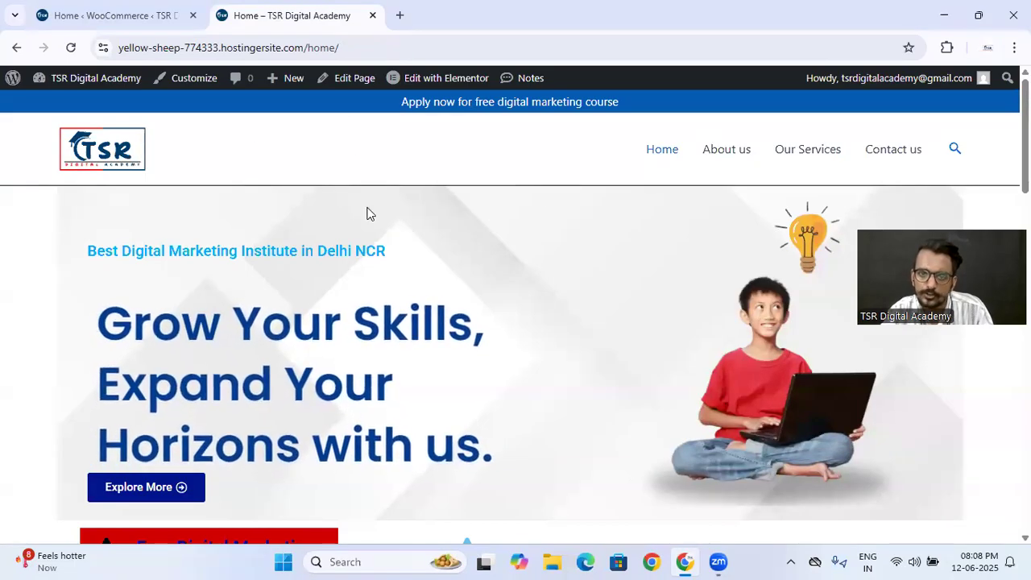
{"action": "left_click", "coordinate": [113, 15]}
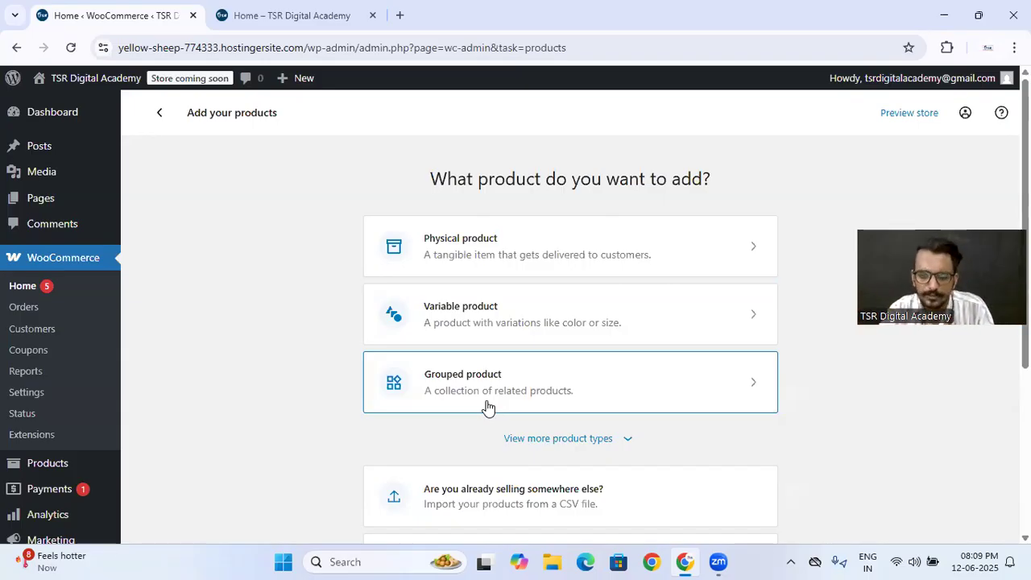
- Expand the available product types, start a new Physical product, and dismiss the guided product tour
{"action": "left_click", "coordinate": [561, 436]}
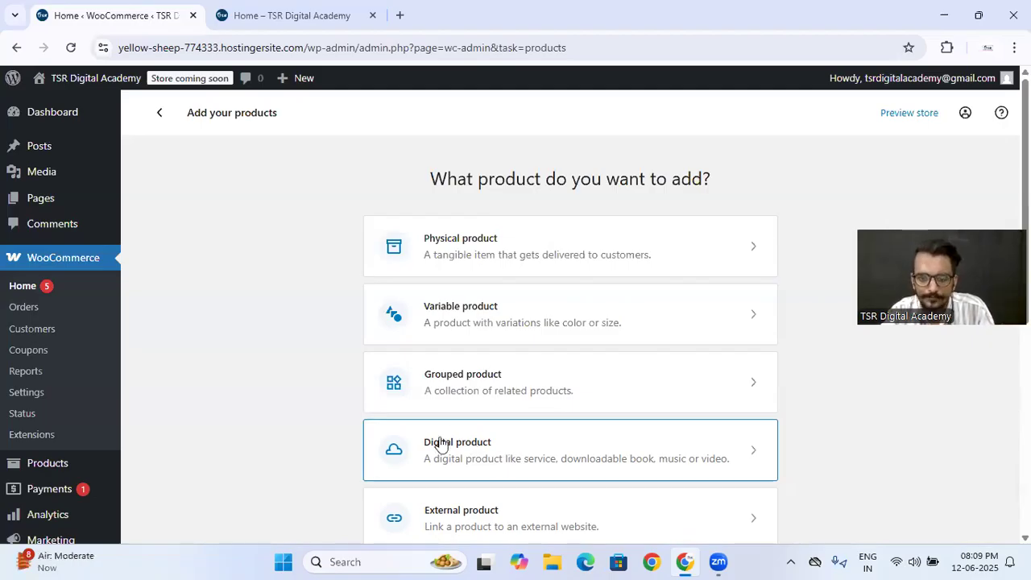
{"action": "scroll", "coordinate": [479, 449], "scroll_direction": "down", "scroll_amount": 3}
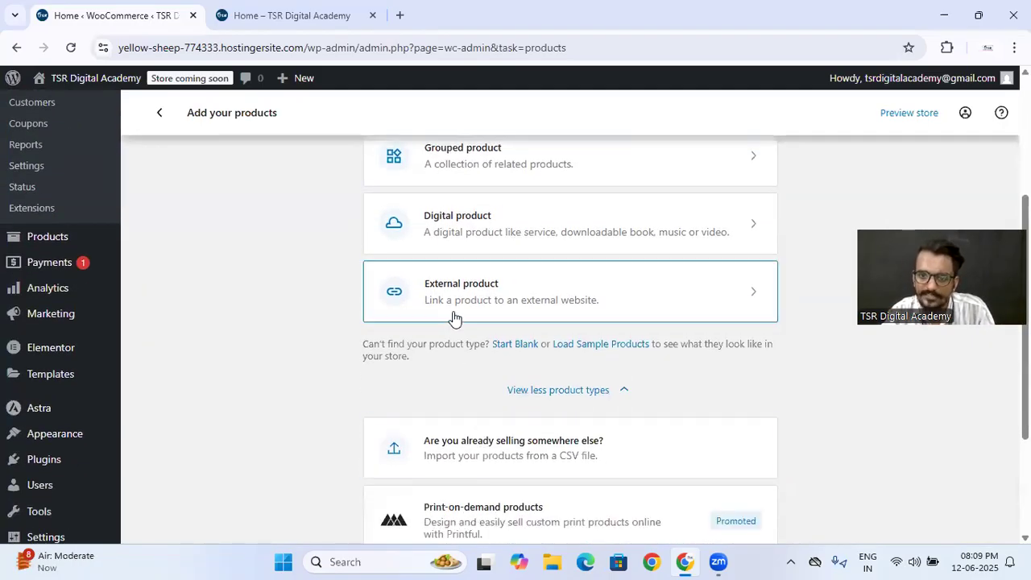
{"action": "scroll", "coordinate": [483, 320], "scroll_direction": "up", "scroll_amount": 1}
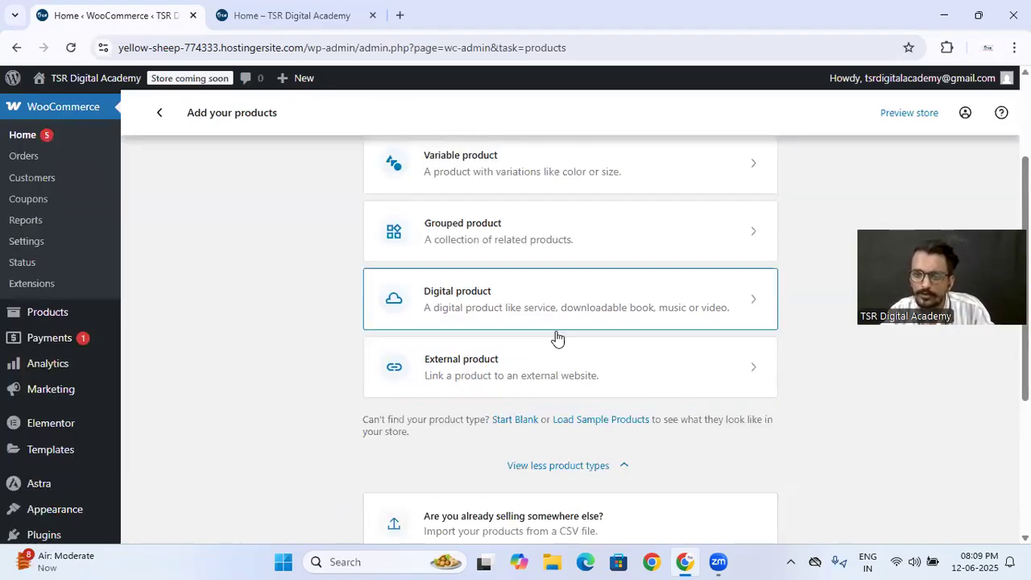
{"action": "scroll", "coordinate": [501, 368], "scroll_direction": "up", "scroll_amount": 1}
{"action": "scroll", "coordinate": [501, 369], "scroll_direction": "up", "scroll_amount": 1}
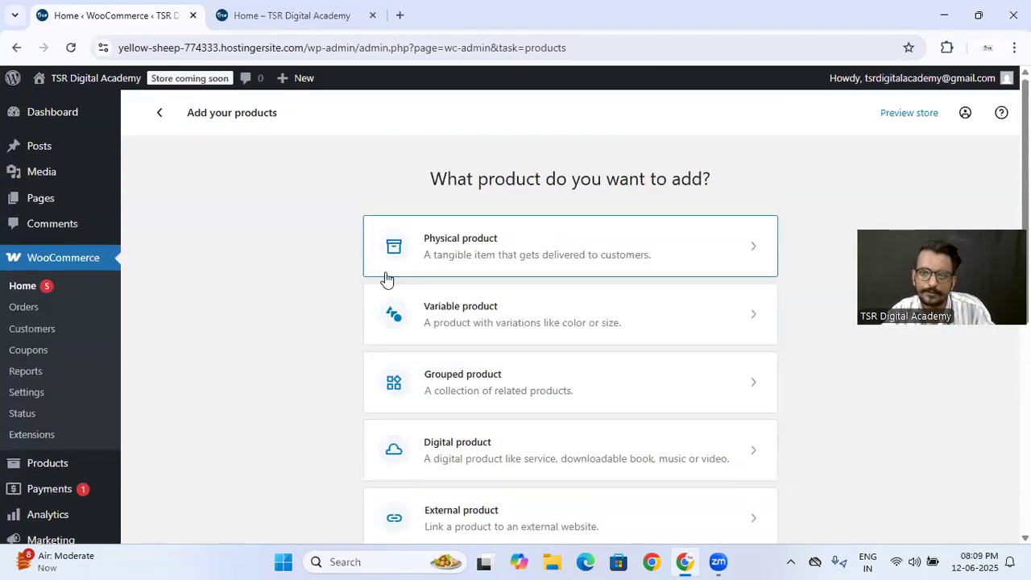
{"action": "left_click", "coordinate": [486, 251]}
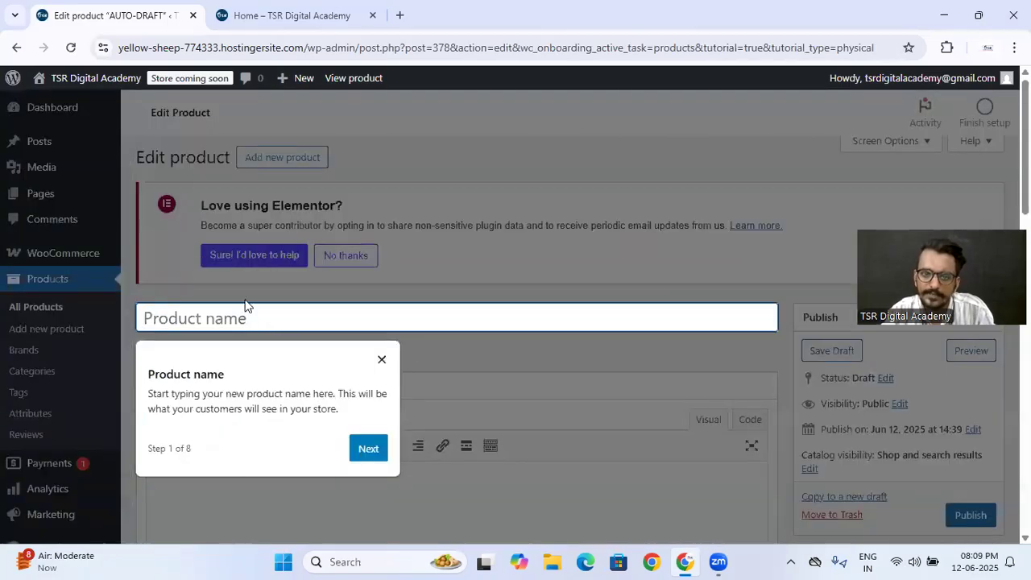
{"action": "left_click", "coordinate": [368, 449]}
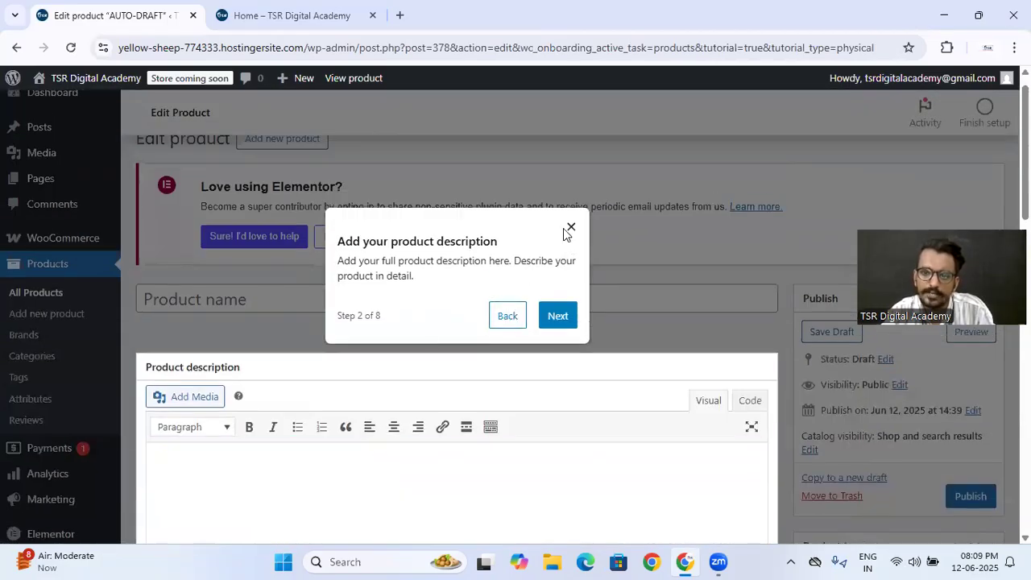
{"action": "left_click", "coordinate": [570, 228]}
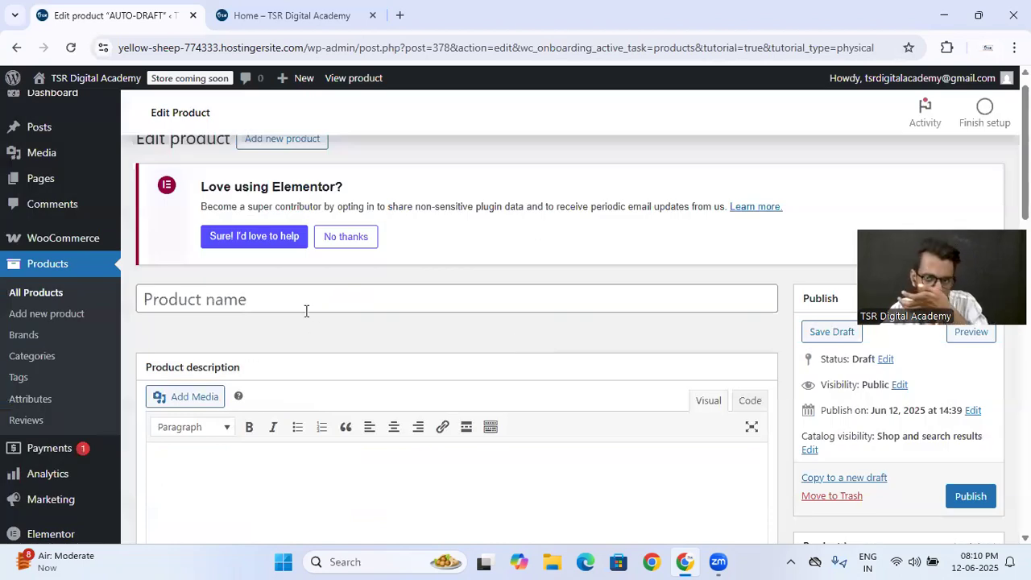
- Open amazon.in in a new tab, search for "ear buds wireless", and open the Boult Audio Z40 earbuds listing
{"action": "left_click", "coordinate": [401, 15]}
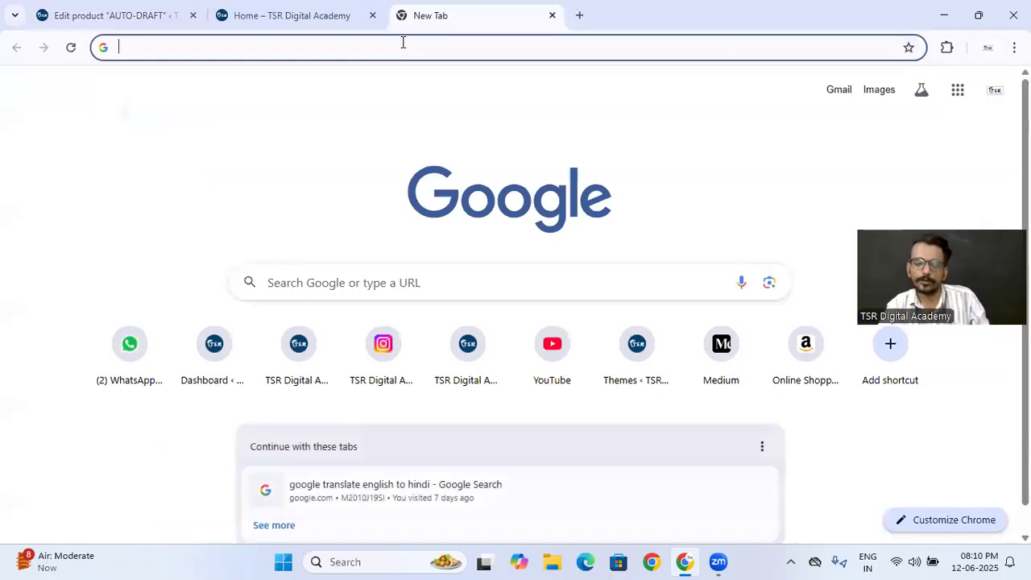
{"action": "type", "text": "ama"}
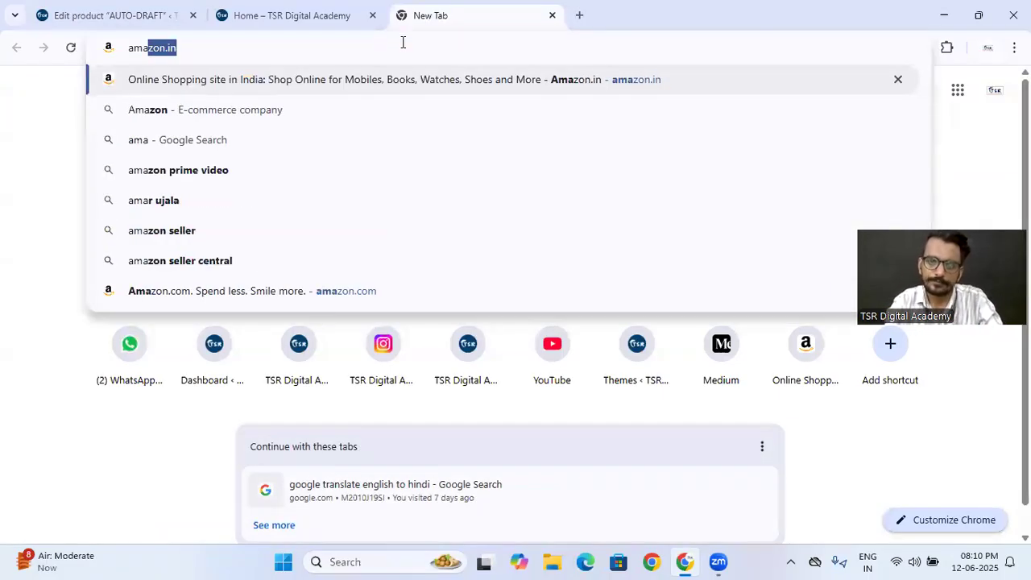
{"action": "key", "text": "Return"}
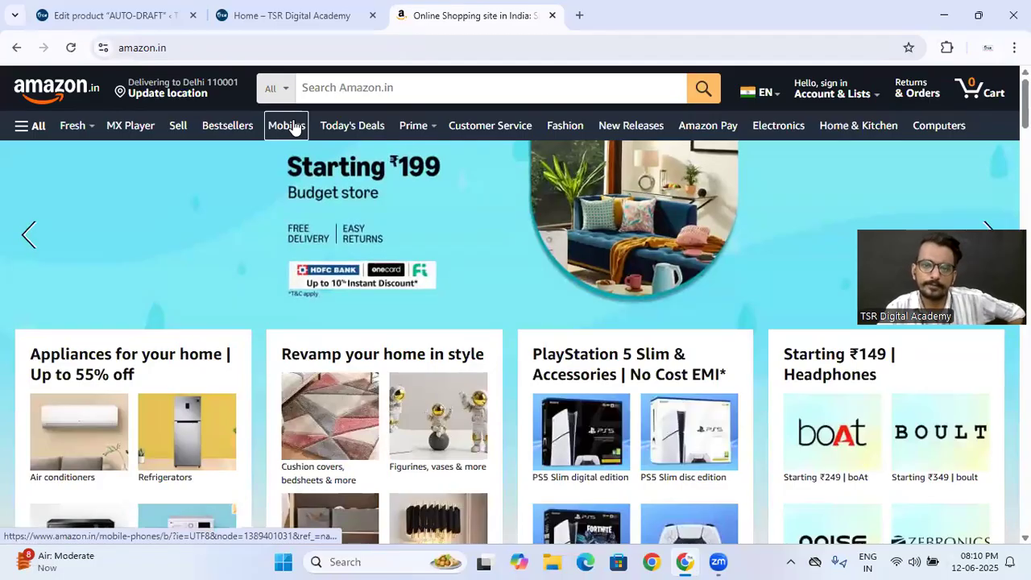
{"action": "left_click", "coordinate": [334, 86]}
{"action": "type", "text": "ear"}
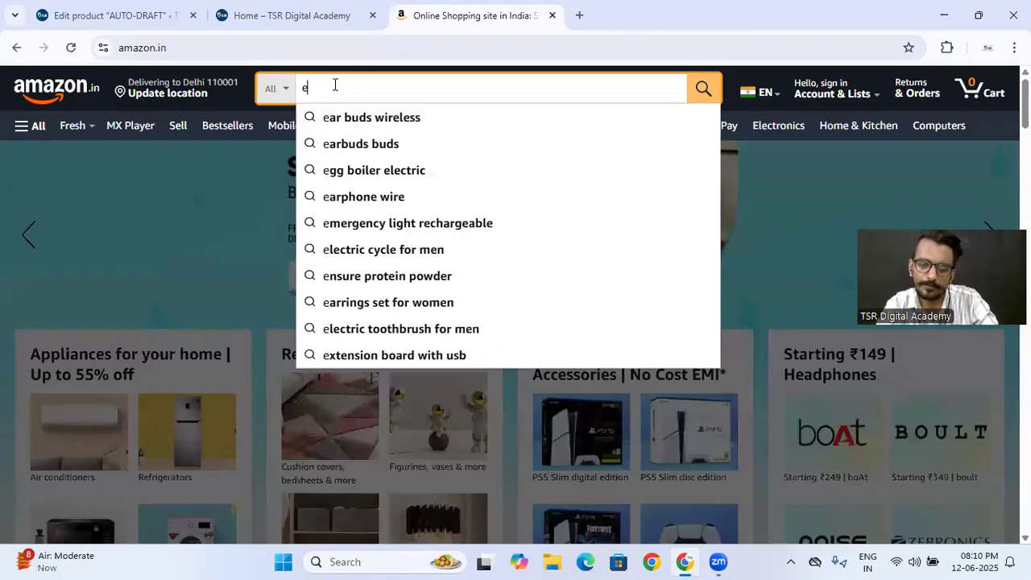
{"action": "key", "text": "Down"}
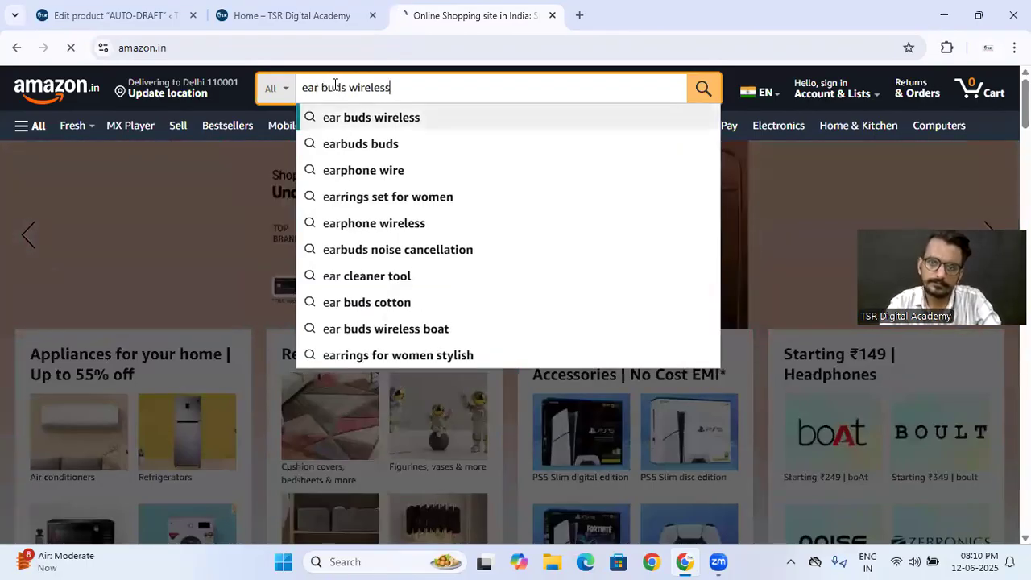
{"action": "key", "text": "Return"}
{"action": "scroll", "coordinate": [366, 306], "scroll_direction": "down", "scroll_amount": 3}
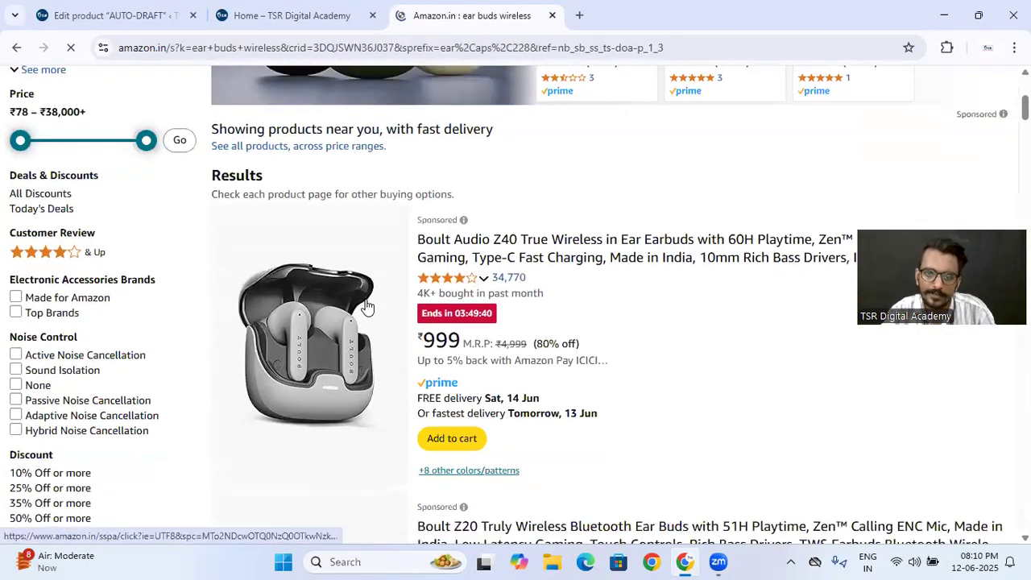
{"action": "scroll", "coordinate": [326, 224], "scroll_direction": "down", "scroll_amount": 2}
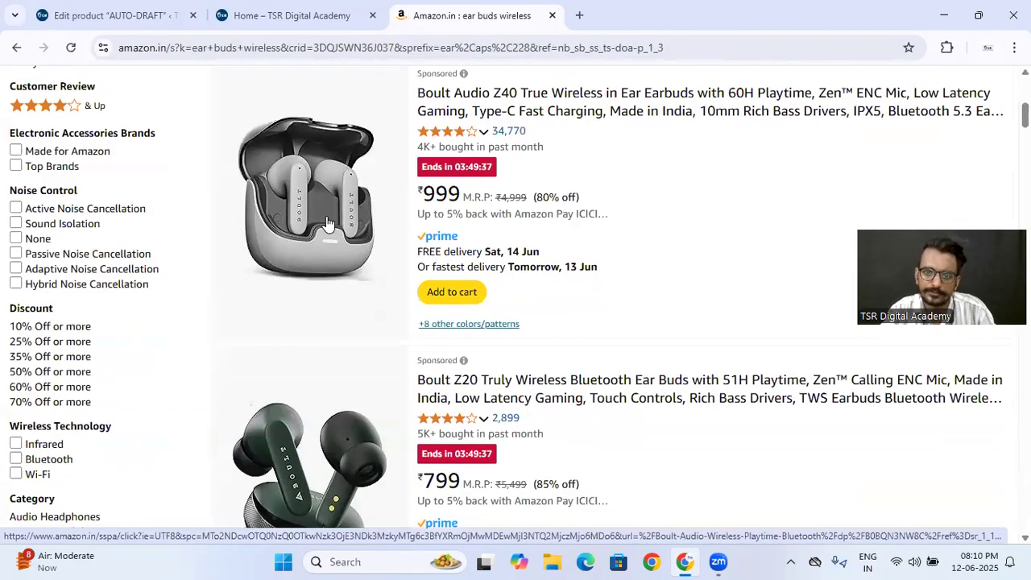
{"action": "left_click", "coordinate": [327, 223]}
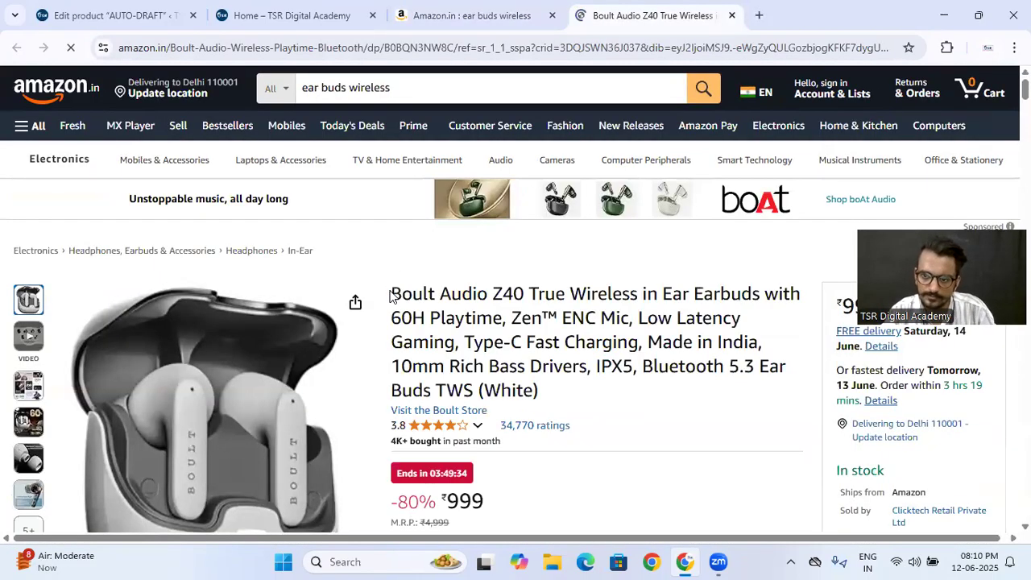
- Copy "Boult Audio Z40 True Wireless in Ear Earbuds with 60H Playtime" from the Amazon title into the WooCommerce product name
{"action": "left_click_drag", "start_coordinate": [392, 295], "coordinate": [503, 321]}
{"action": "key", "text": "ctrl+c"}
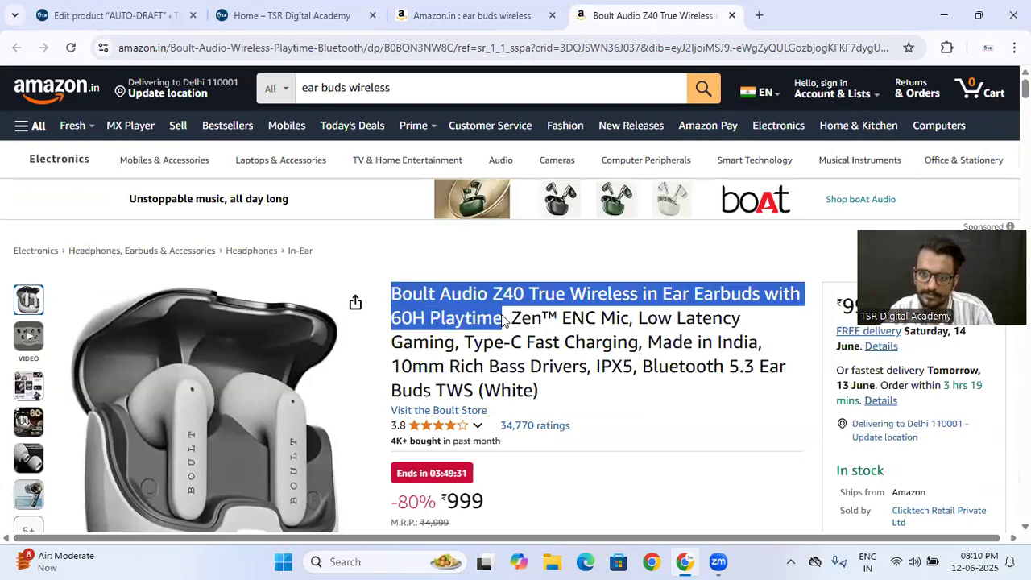
{"action": "left_click", "coordinate": [121, 15]}
{"action": "left_click", "coordinate": [304, 297]}
{"action": "key", "text": "ctrl+v"}
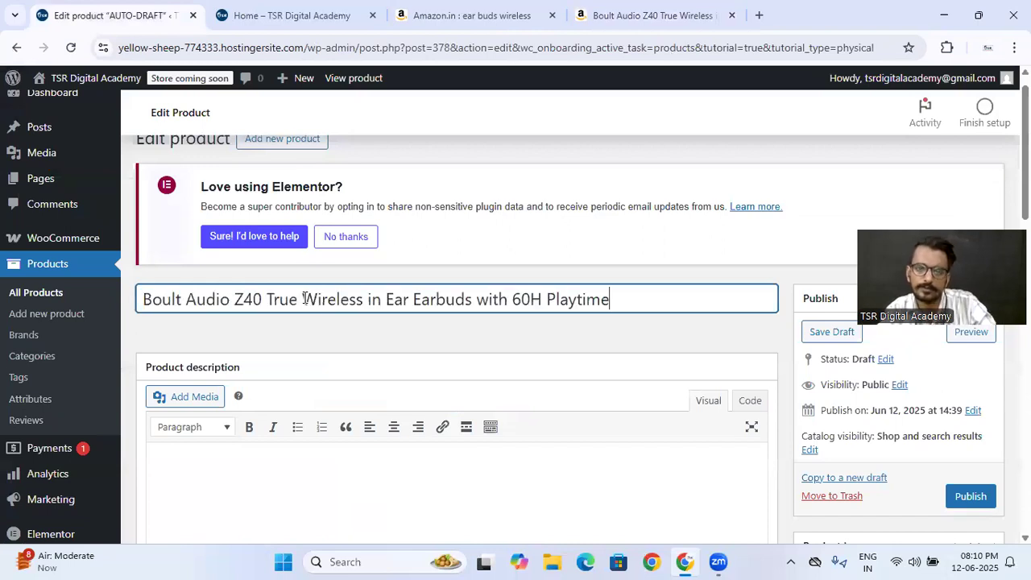
{"action": "left_click", "coordinate": [339, 341]}
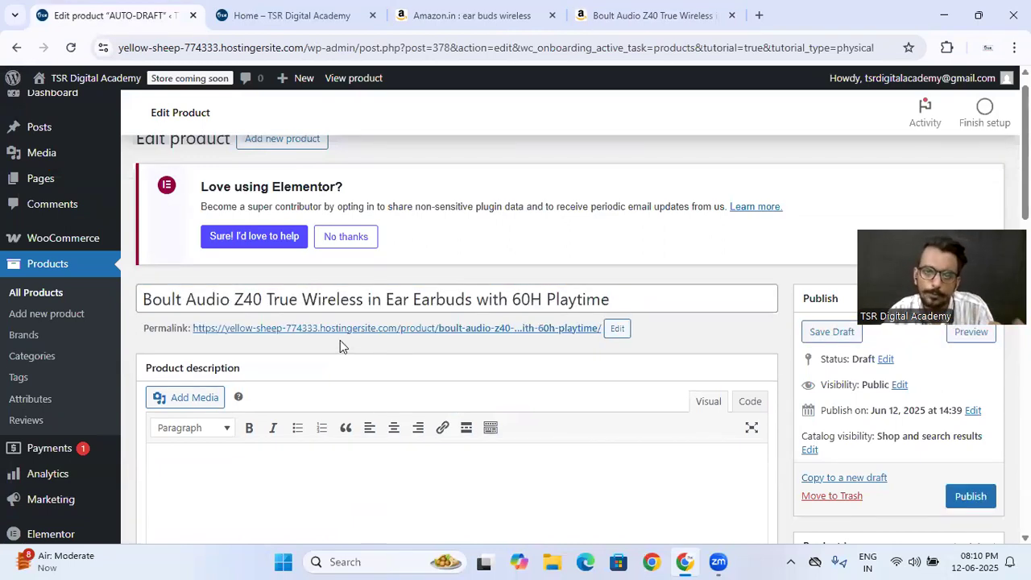
- Open the Amazon listing's full-size image gallery and save the main earbuds photo and the feature collage to Downloads
{"action": "left_click", "coordinate": [624, 12]}
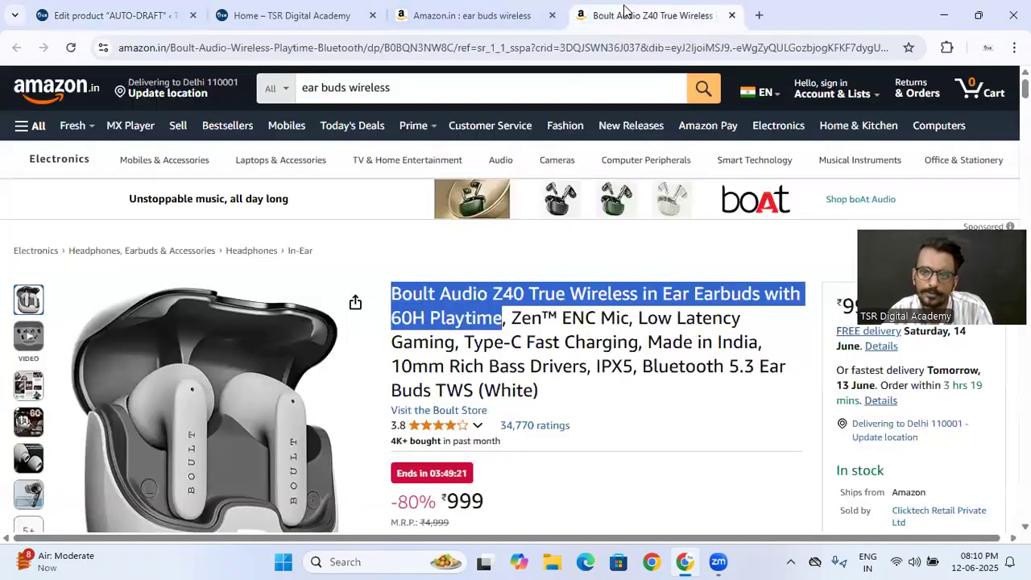
{"action": "left_click", "coordinate": [299, 326]}
{"action": "right_click", "coordinate": [469, 301]}
{"action": "left_click", "coordinate": [502, 332]}
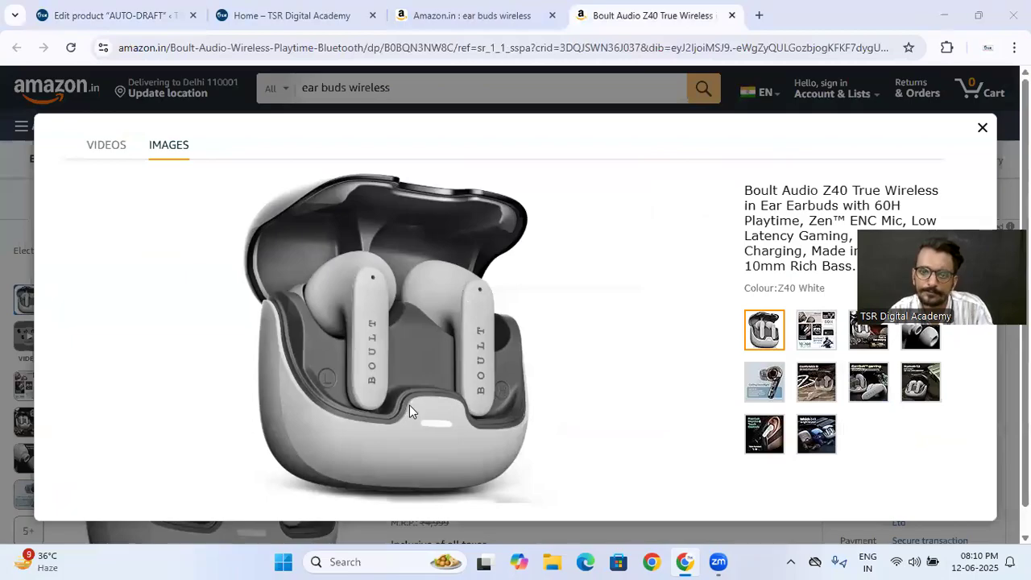
{"action": "left_click", "coordinate": [373, 333]}
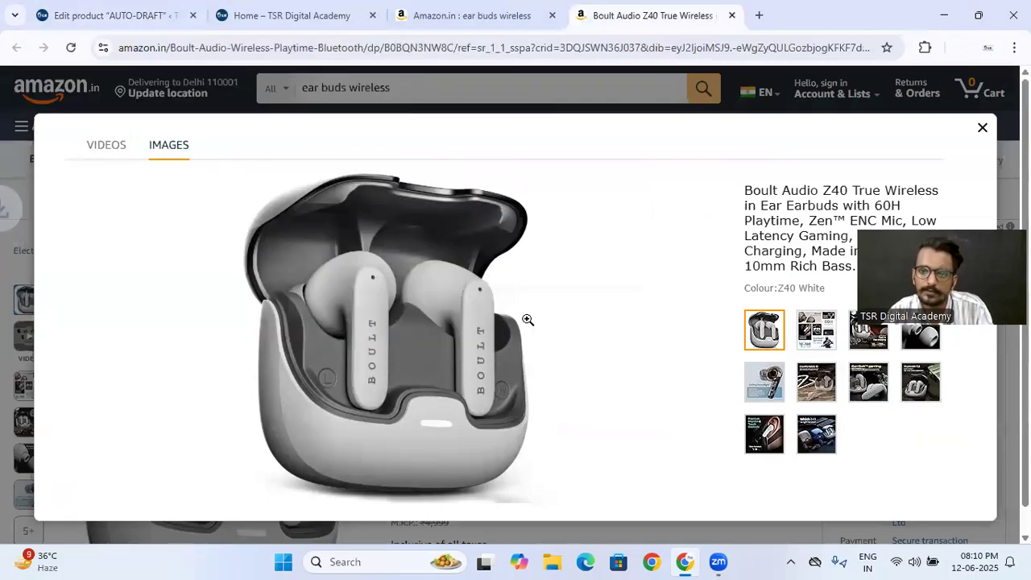
{"action": "key", "text": "Right"}
{"action": "right_click", "coordinate": [396, 306]}
{"action": "left_click", "coordinate": [427, 336]}
{"action": "key", "text": "Return"}
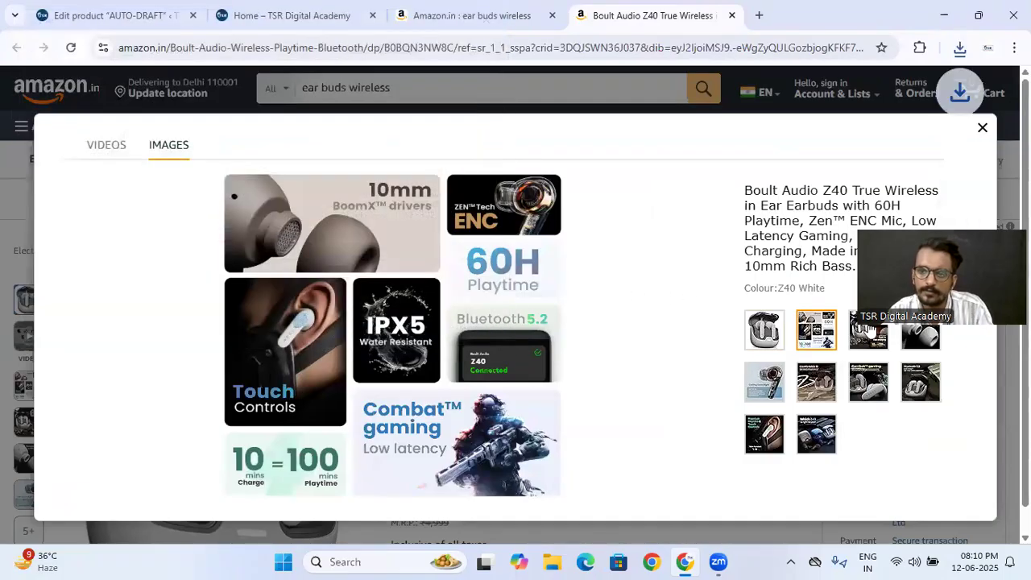
- Save the gallery's "60 Hrs Playtime" and "10mm BoomX tech drivers" images to the Downloads folder
{"action": "left_click", "coordinate": [867, 333]}
{"action": "right_click", "coordinate": [403, 265]}
{"action": "left_click", "coordinate": [431, 293]}
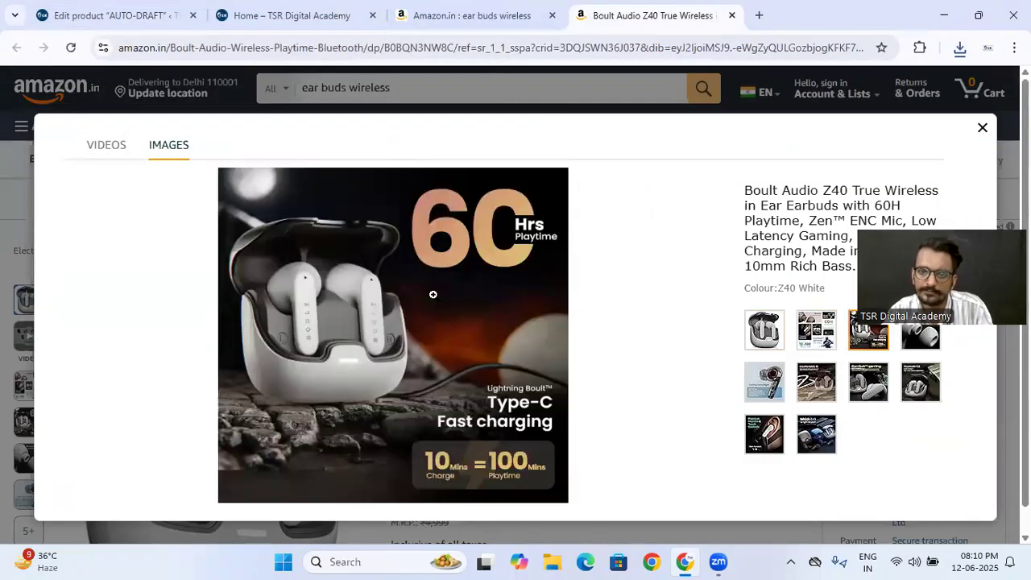
{"action": "key", "text": "Return"}
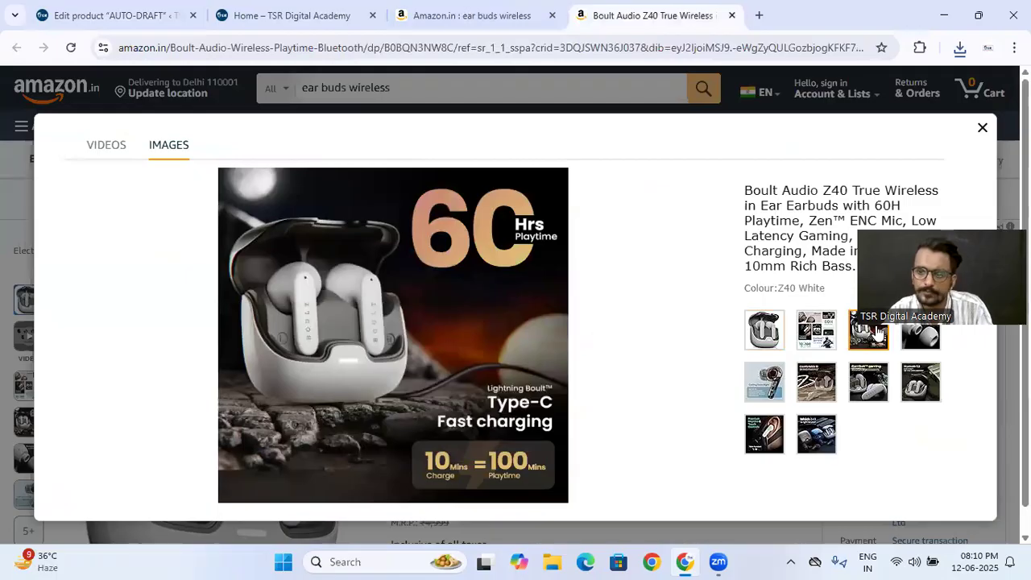
{"action": "left_click", "coordinate": [920, 330]}
{"action": "right_click", "coordinate": [328, 271]}
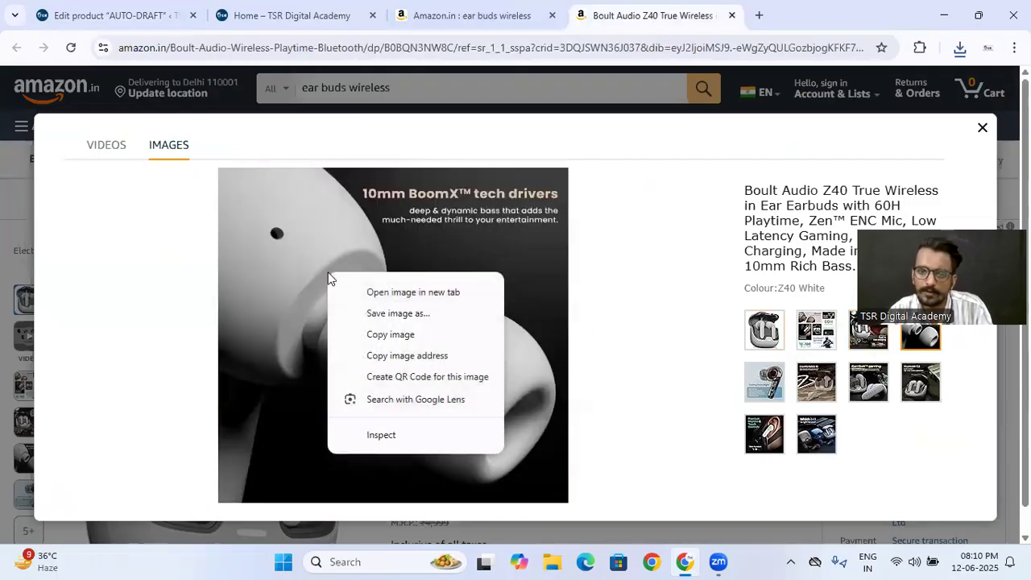
{"action": "left_click", "coordinate": [368, 310]}
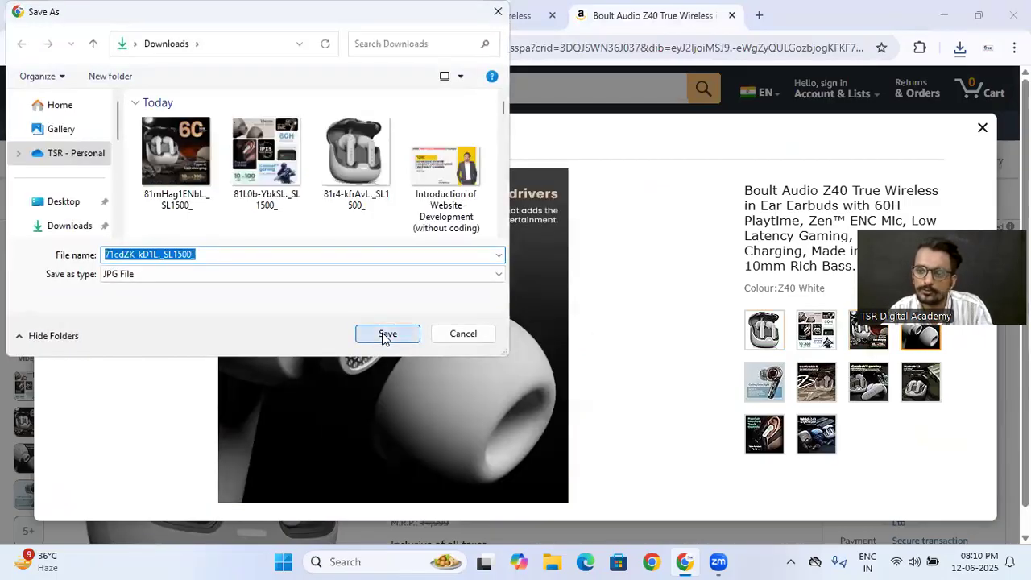
{"action": "left_click", "coordinate": [386, 335]}
- Save the gallery's "Calling Done Right" image to the Downloads folder
{"action": "left_click", "coordinate": [763, 383]}
{"action": "right_click", "coordinate": [292, 312]}
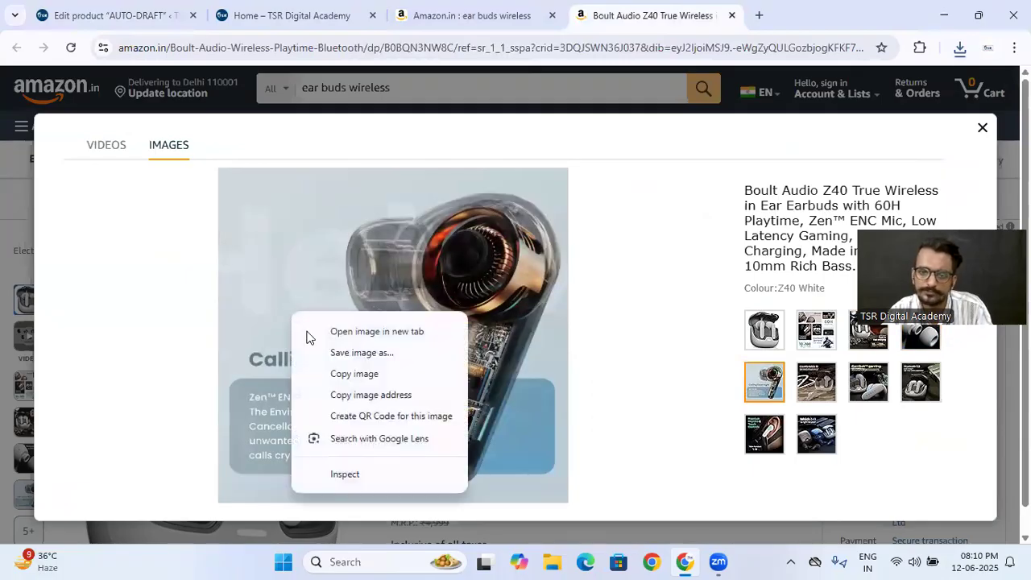
{"action": "left_click", "coordinate": [342, 354]}
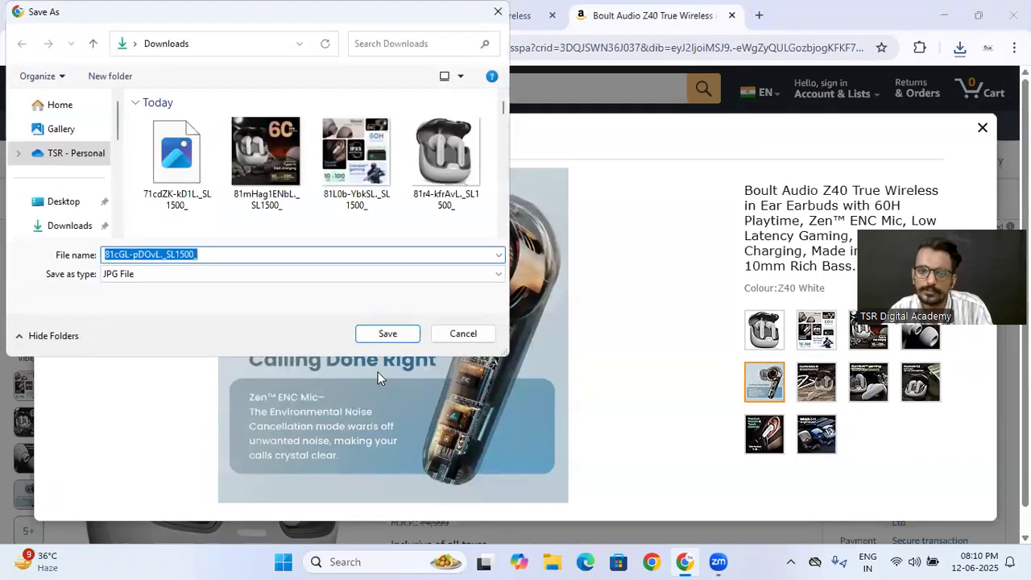
{"action": "left_click", "coordinate": [385, 334]}
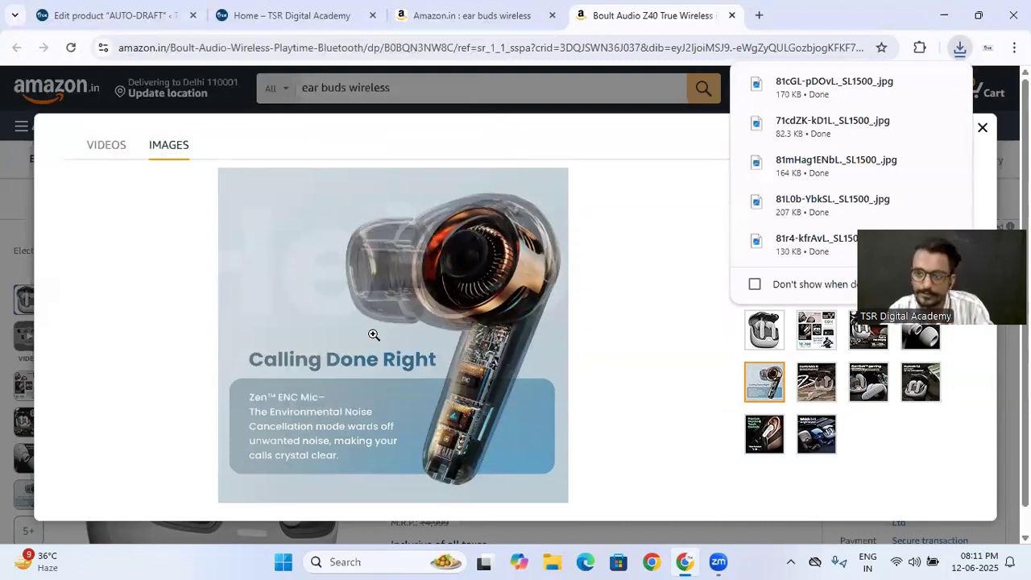
- Close the image gallery and examine the Amazon listing's price, item highlights and technical details for text suited to the product description
{"action": "left_click", "coordinate": [112, 16]}
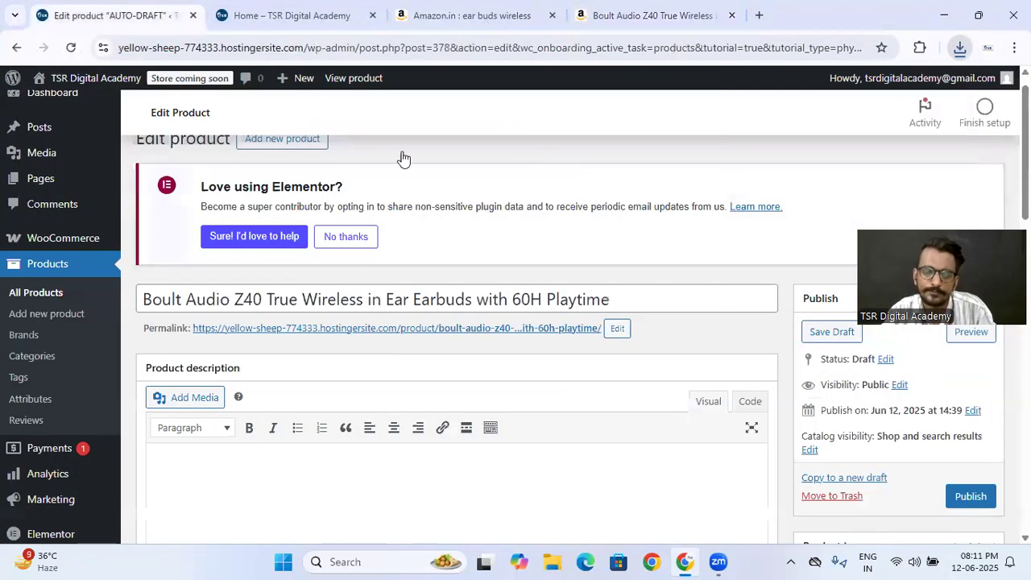
{"action": "left_click", "coordinate": [612, 15]}
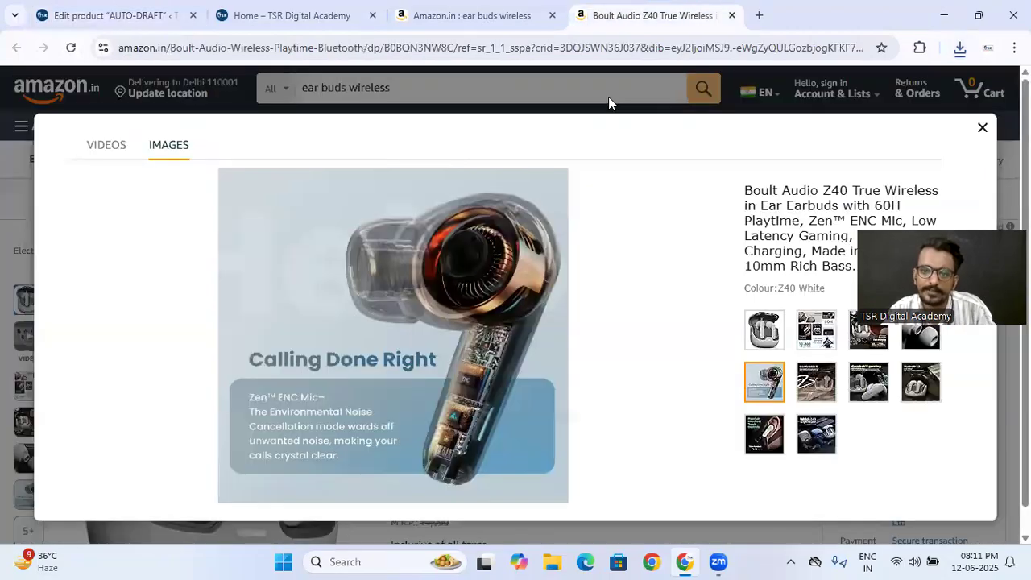
{"action": "left_click", "coordinate": [982, 127]}
{"action": "scroll", "coordinate": [568, 227], "scroll_direction": "down", "scroll_amount": 6}
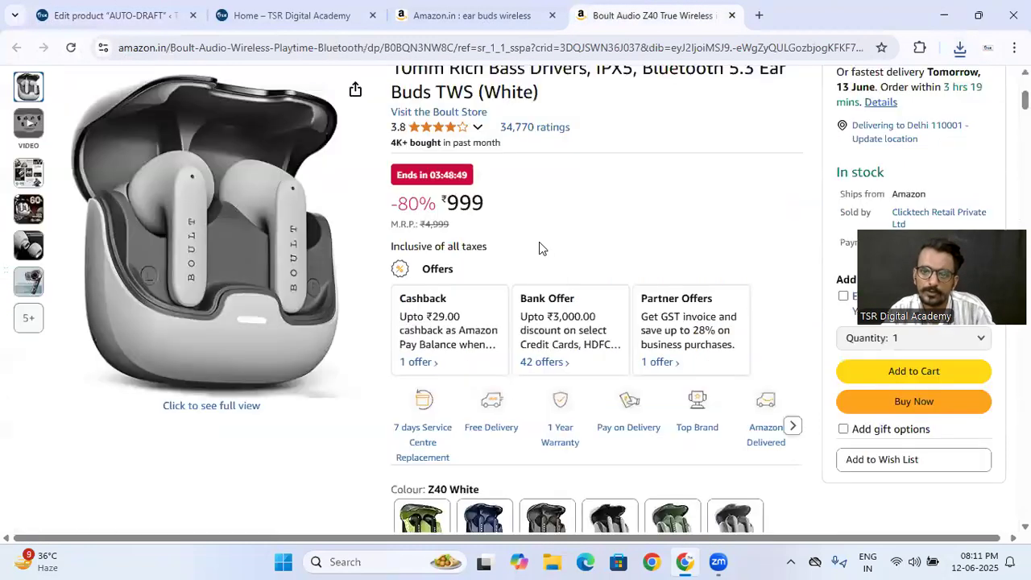
{"action": "scroll", "coordinate": [540, 249], "scroll_direction": "down", "scroll_amount": 15}
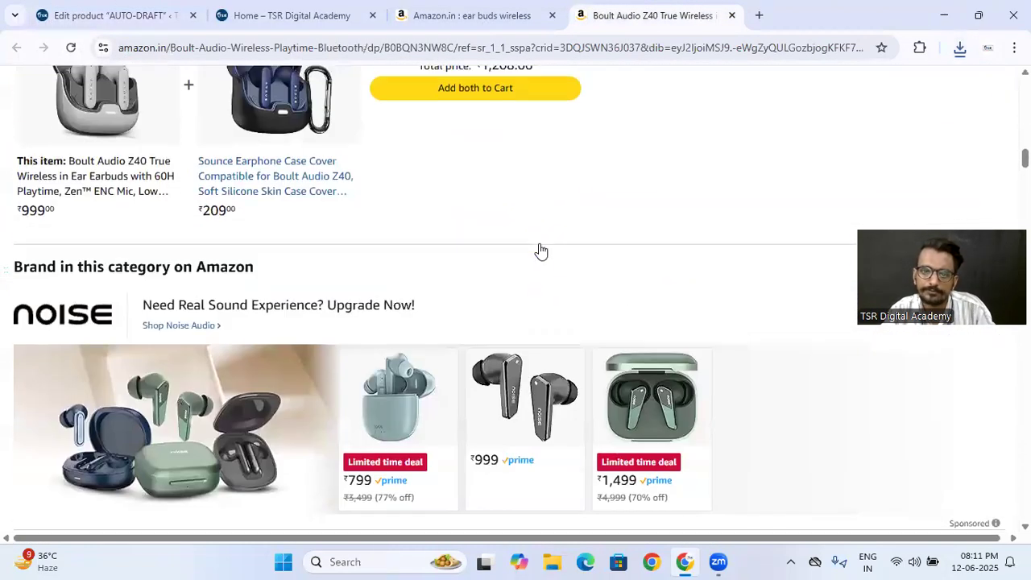
{"action": "scroll", "coordinate": [540, 249], "scroll_direction": "down", "scroll_amount": 20}
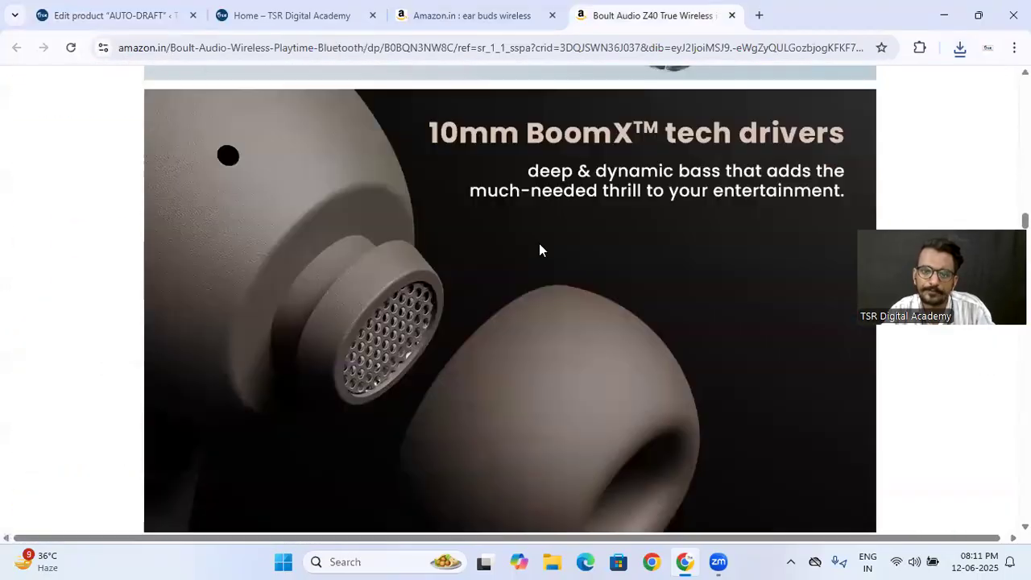
{"action": "scroll", "coordinate": [540, 247], "scroll_direction": "down", "scroll_amount": 20}
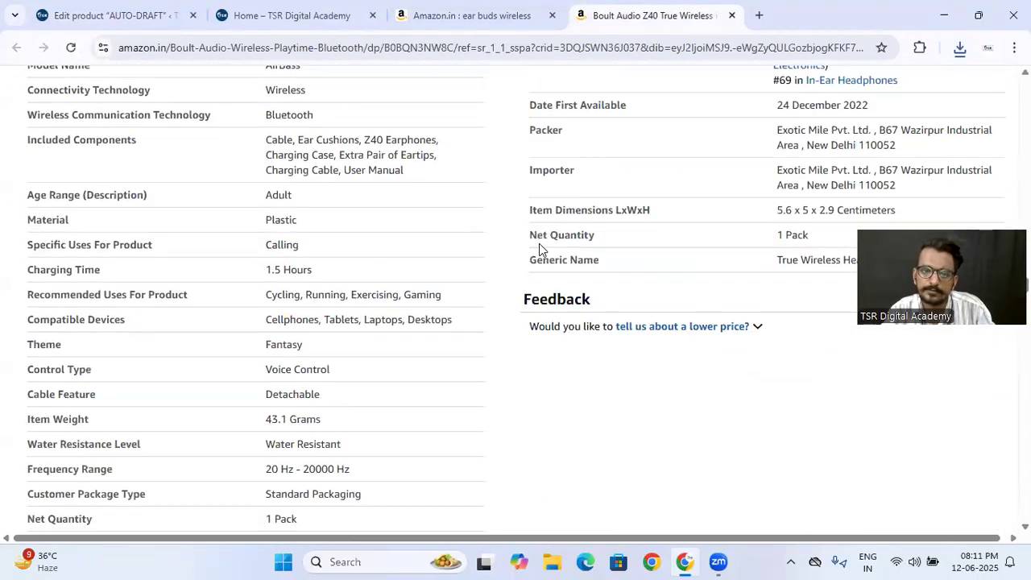
{"action": "scroll", "coordinate": [538, 246], "scroll_direction": "down", "scroll_amount": 15}
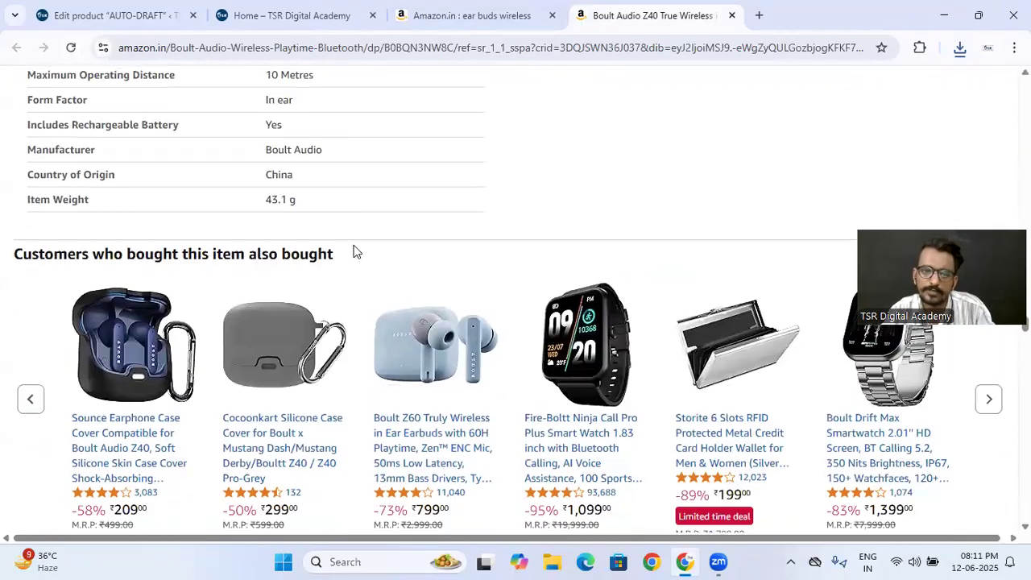
{"action": "scroll", "coordinate": [318, 229], "scroll_direction": "up", "scroll_amount": 20}
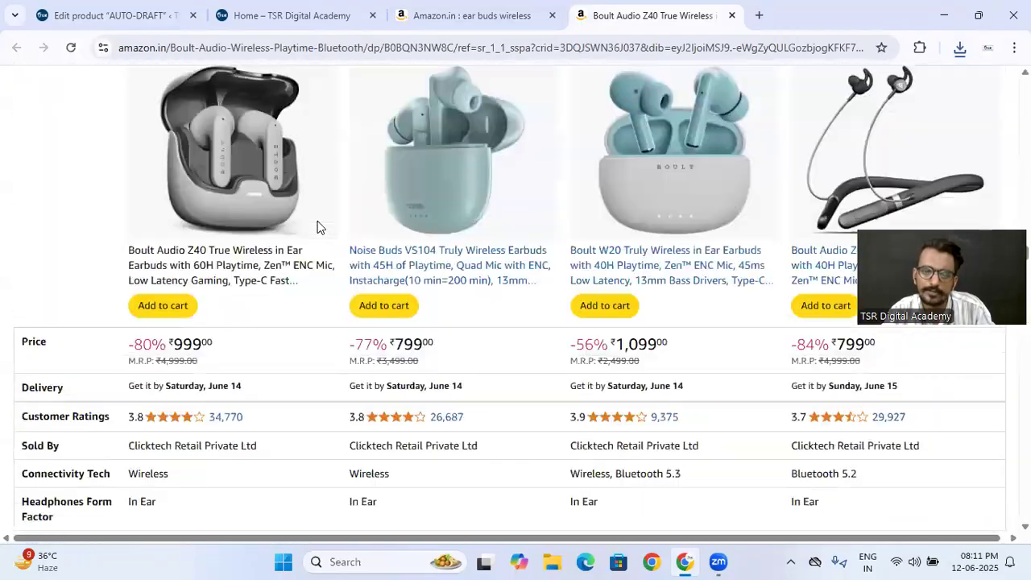
{"action": "scroll", "coordinate": [317, 227], "scroll_direction": "up", "scroll_amount": 20}
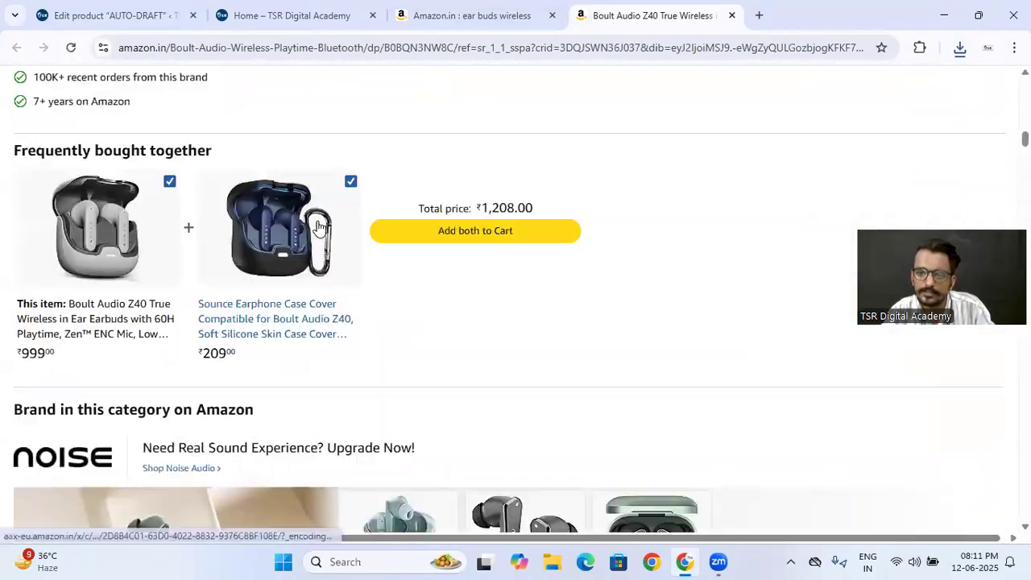
{"action": "scroll", "coordinate": [319, 228], "scroll_direction": "up", "scroll_amount": 5}
{"action": "scroll", "coordinate": [319, 228], "scroll_direction": "down", "scroll_amount": 4}
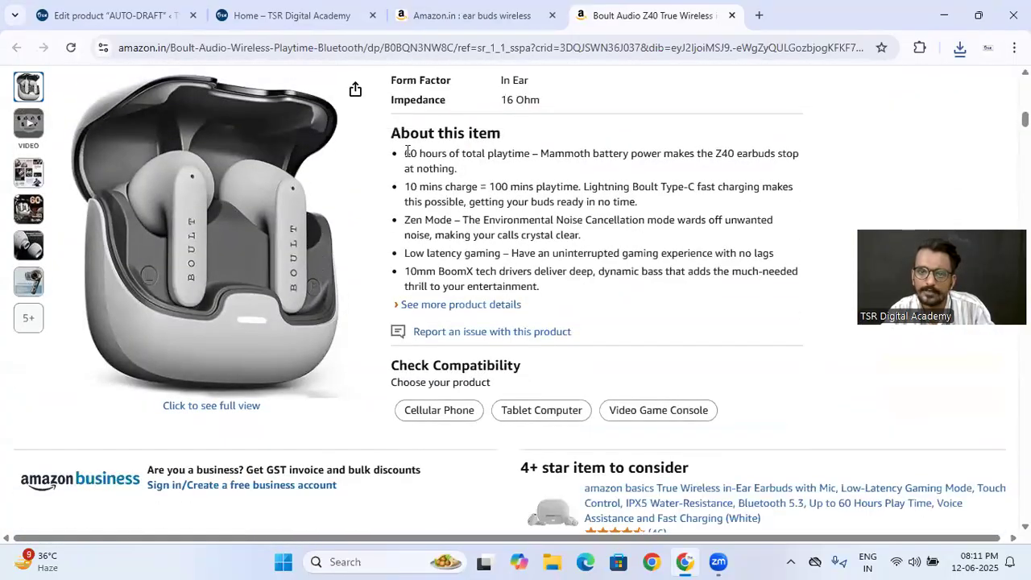
{"action": "left_click", "coordinate": [455, 306]}
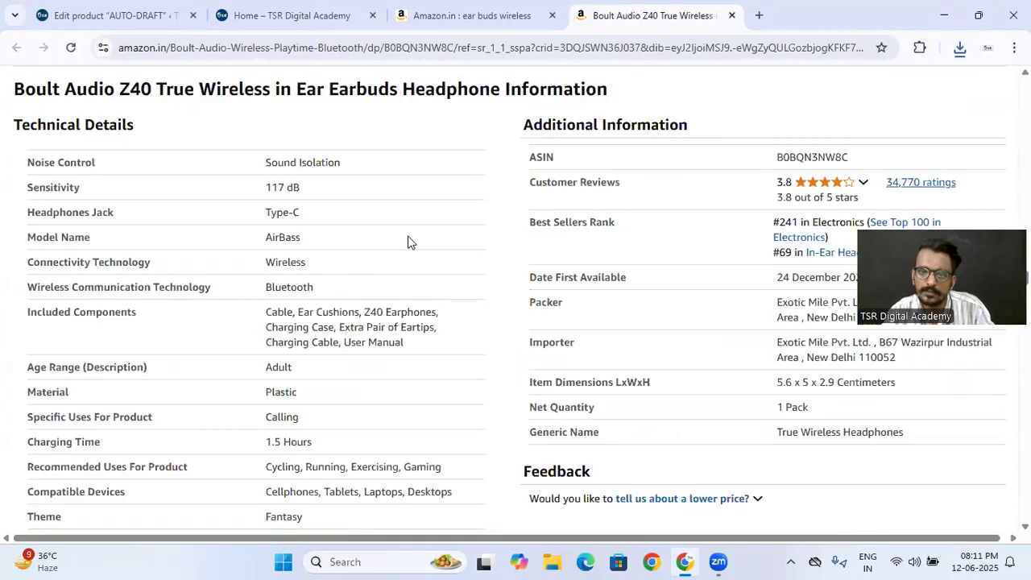
{"action": "scroll", "coordinate": [408, 241], "scroll_direction": "down", "scroll_amount": 5}
{"action": "scroll", "coordinate": [407, 242], "scroll_direction": "up", "scroll_amount": 20}
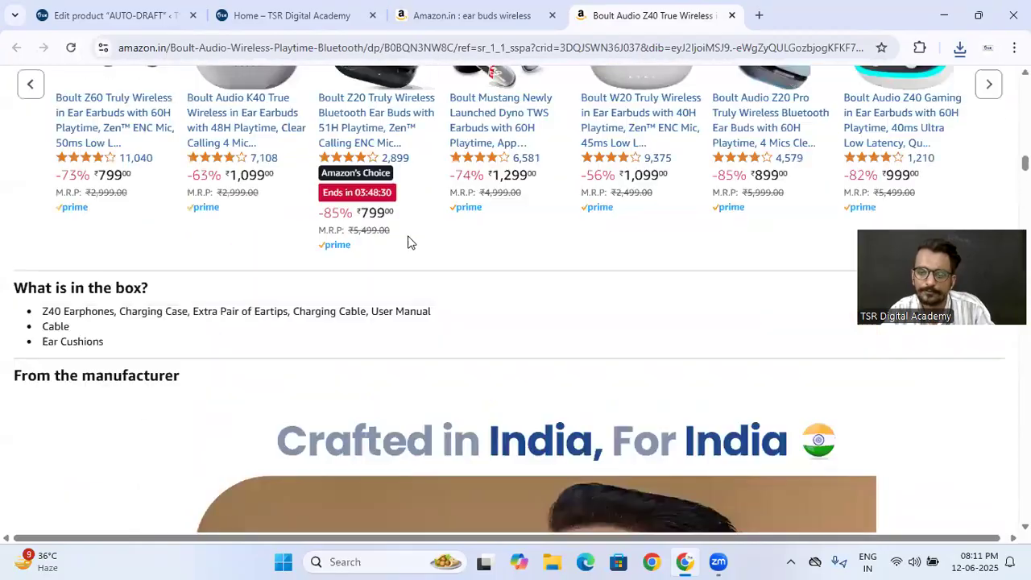
{"action": "scroll", "coordinate": [407, 241], "scroll_direction": "up", "scroll_amount": 10}
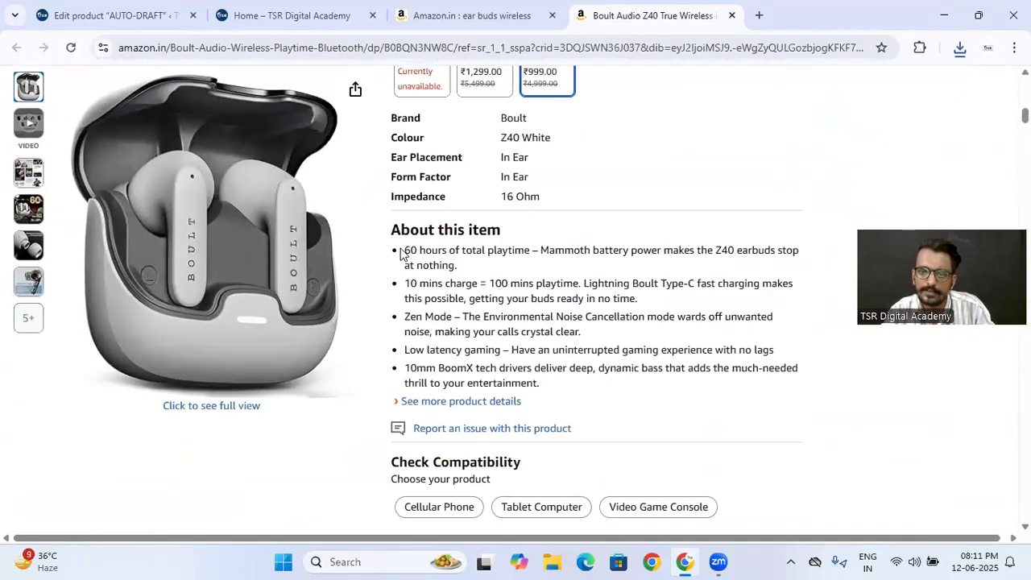
- Copy the five "About this item" bullets from the Amazon listing into the WooCommerce product description
{"action": "left_click_drag", "start_coordinate": [403, 255], "coordinate": [568, 389]}
{"action": "key", "text": "ctrl+c"}
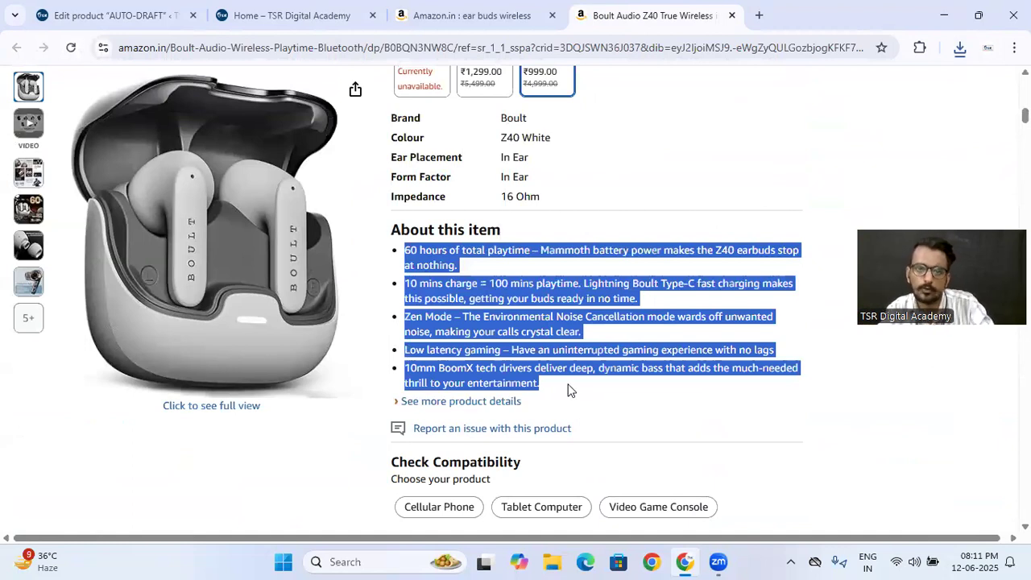
{"action": "left_click", "coordinate": [101, 15]}
{"action": "scroll", "coordinate": [297, 349], "scroll_direction": "down", "scroll_amount": 3}
{"action": "left_click", "coordinate": [269, 326]}
{"action": "key", "text": "ctrl+v"}
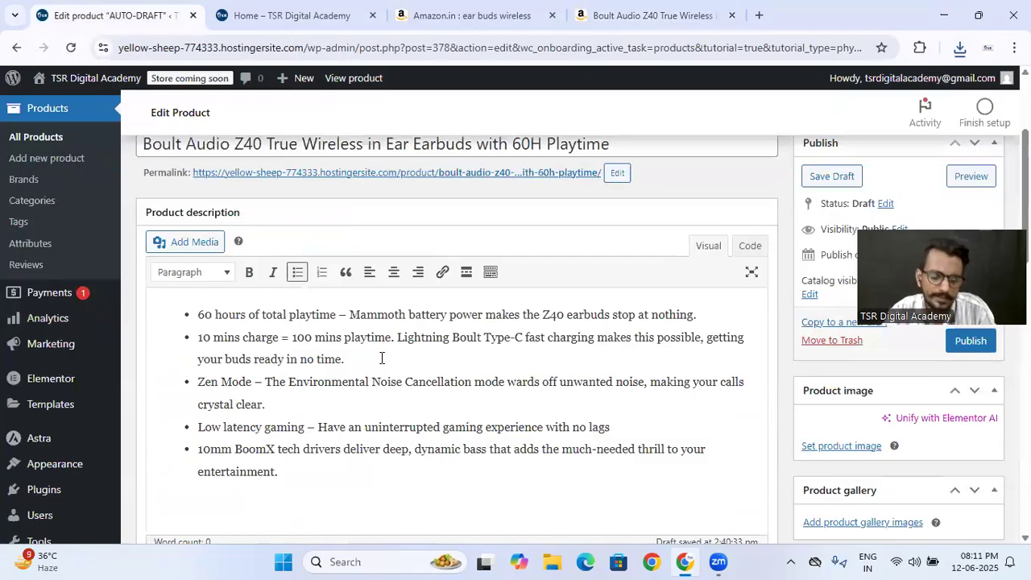
- Copy the Amazon listing's specification table, from Brand to Impedance, into the product short description
{"action": "scroll", "coordinate": [382, 358], "scroll_direction": "down", "scroll_amount": 3}
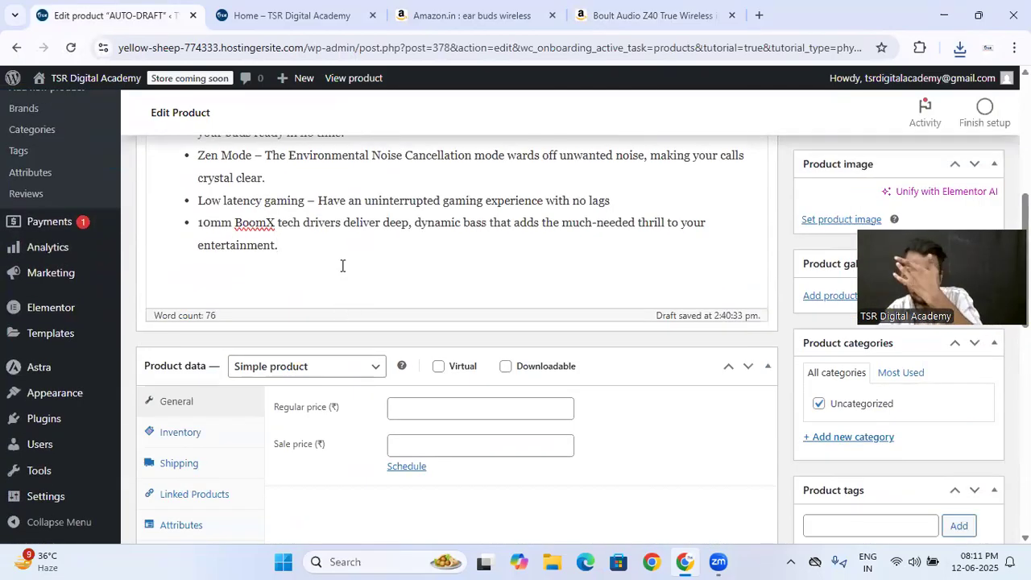
{"action": "scroll", "coordinate": [338, 255], "scroll_direction": "down", "scroll_amount": 6}
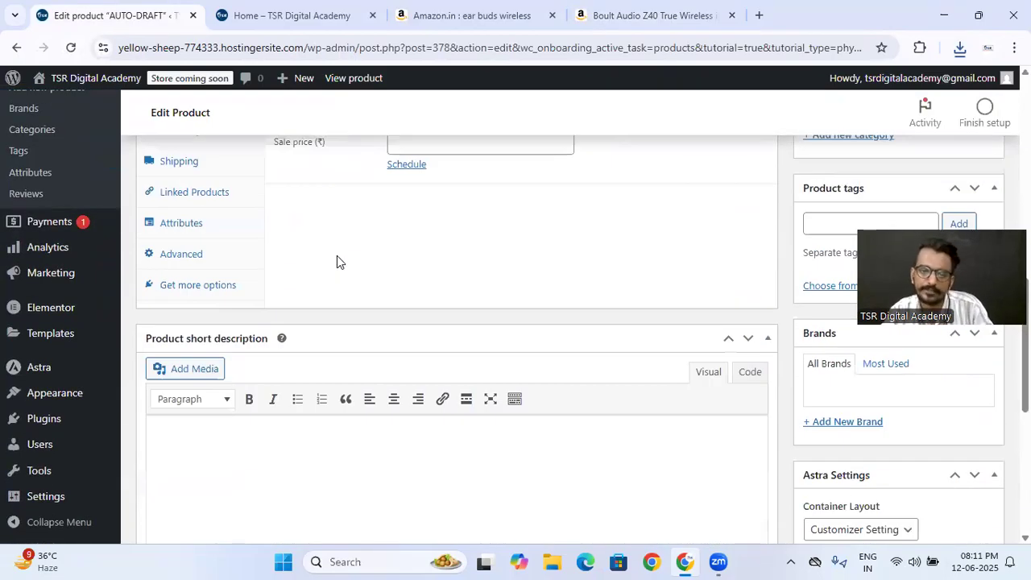
{"action": "left_click", "coordinate": [602, 13]}
{"action": "scroll", "coordinate": [421, 344], "scroll_direction": "up", "scroll_amount": 3}
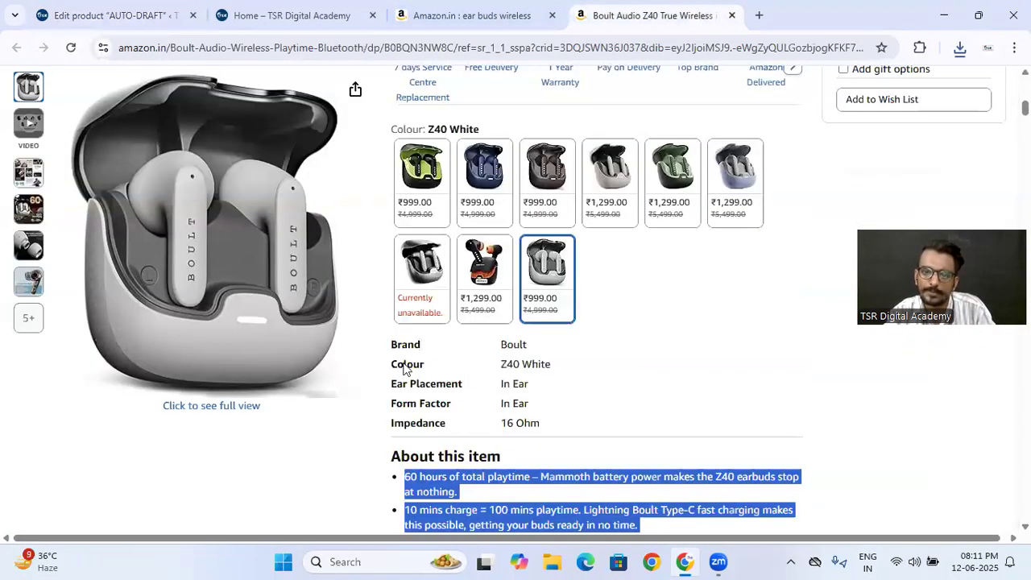
{"action": "left_click_drag", "start_coordinate": [390, 342], "coordinate": [549, 425]}
{"action": "key", "text": "ctrl+c"}
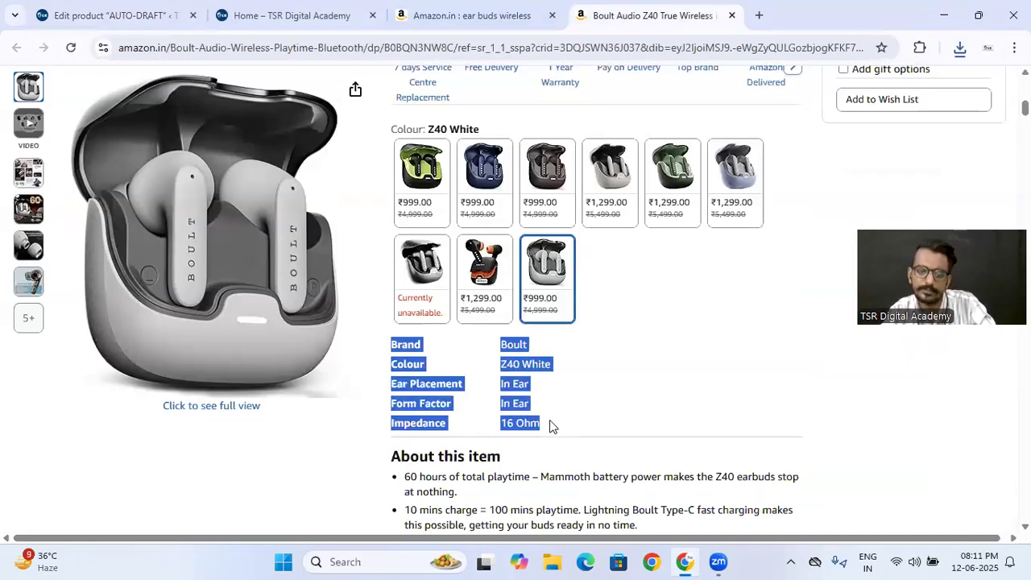
{"action": "left_click", "coordinate": [114, 15]}
{"action": "key", "text": "ctrl+v"}
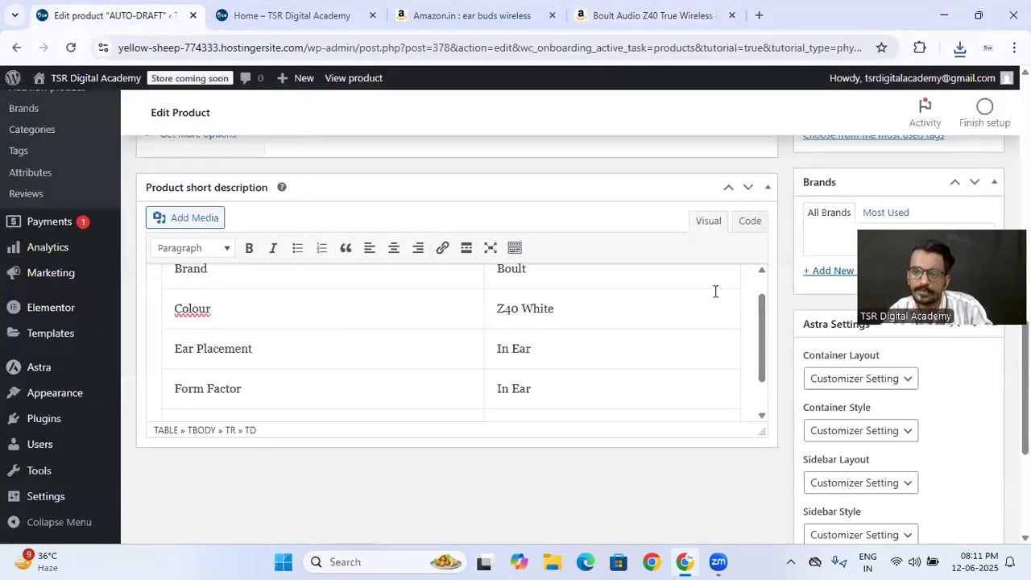
- Publish the earbuds product and open its store page in a new browser tab
{"action": "scroll", "coordinate": [794, 229], "scroll_direction": "up", "scroll_amount": 10}
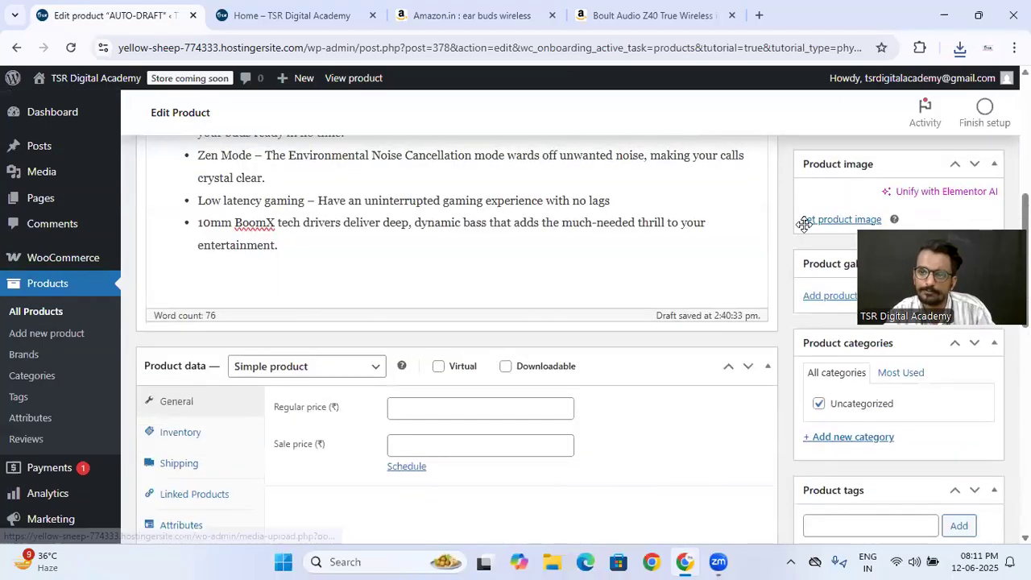
{"action": "scroll", "coordinate": [805, 229], "scroll_direction": "down", "scroll_amount": 1}
{"action": "left_click", "coordinate": [978, 191]}
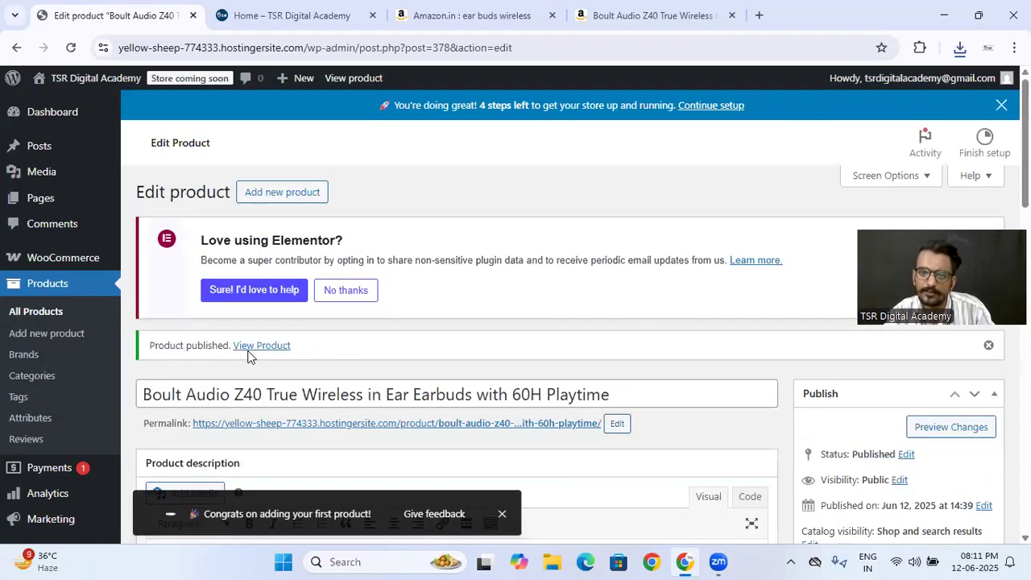
{"action": "right_click", "coordinate": [256, 346]}
{"action": "left_click", "coordinate": [272, 363]}
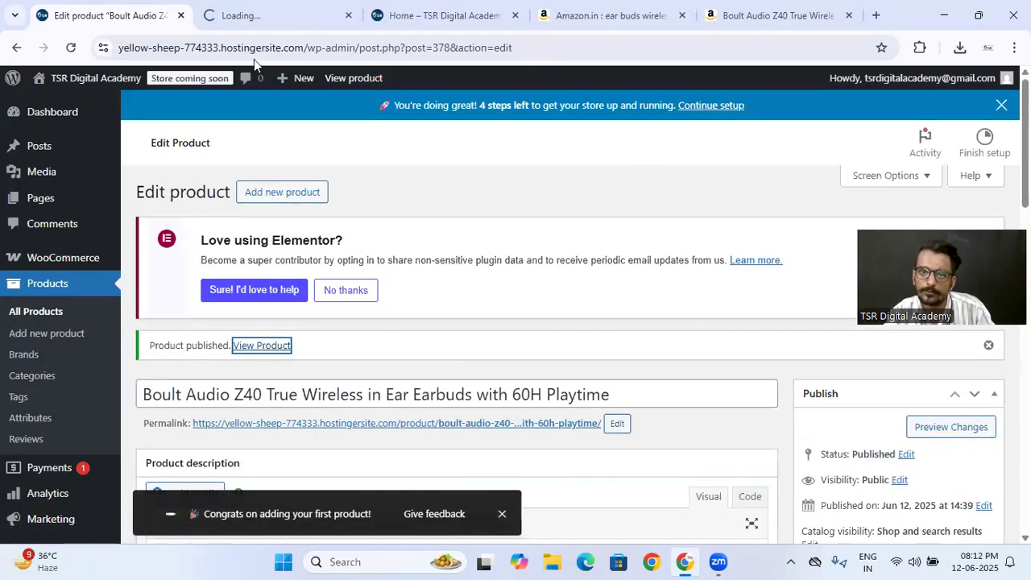
{"action": "left_click", "coordinate": [244, 8]}
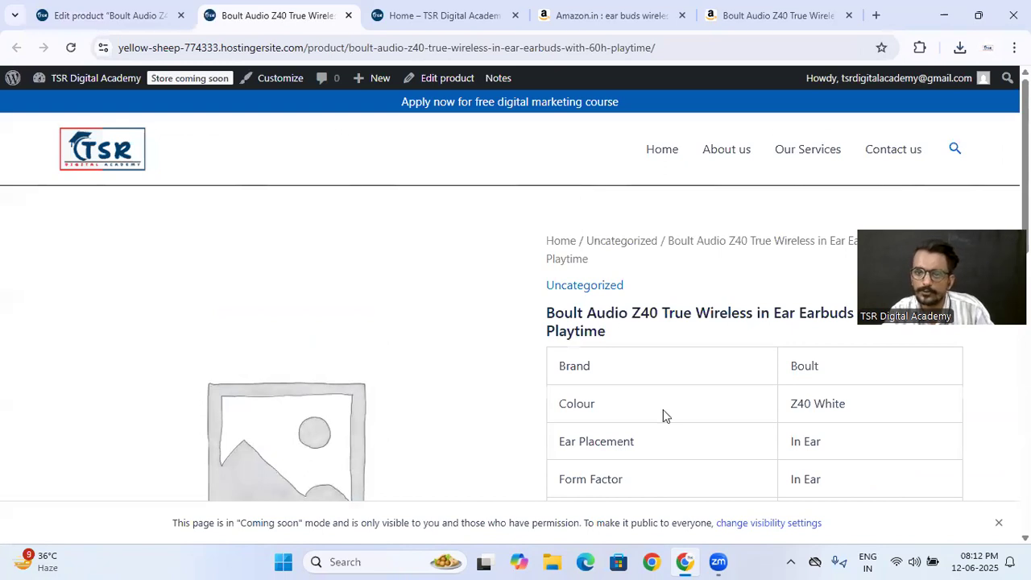
- Compare the published page's specification table and Description section with the product's edit fields and the Amazon listing
{"action": "scroll", "coordinate": [574, 321], "scroll_direction": "down", "scroll_amount": 1}
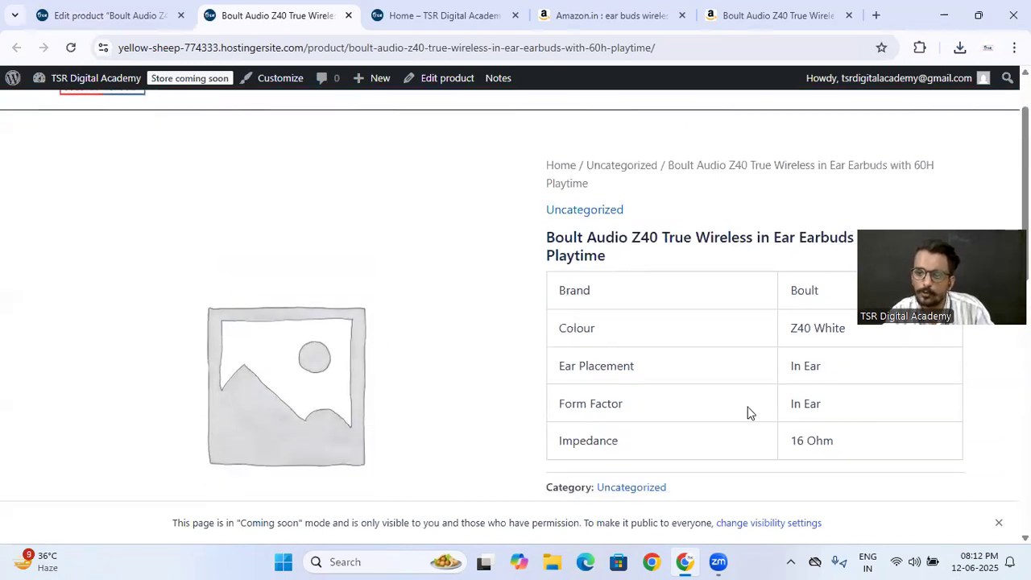
{"action": "scroll", "coordinate": [649, 371], "scroll_direction": "down", "scroll_amount": 5}
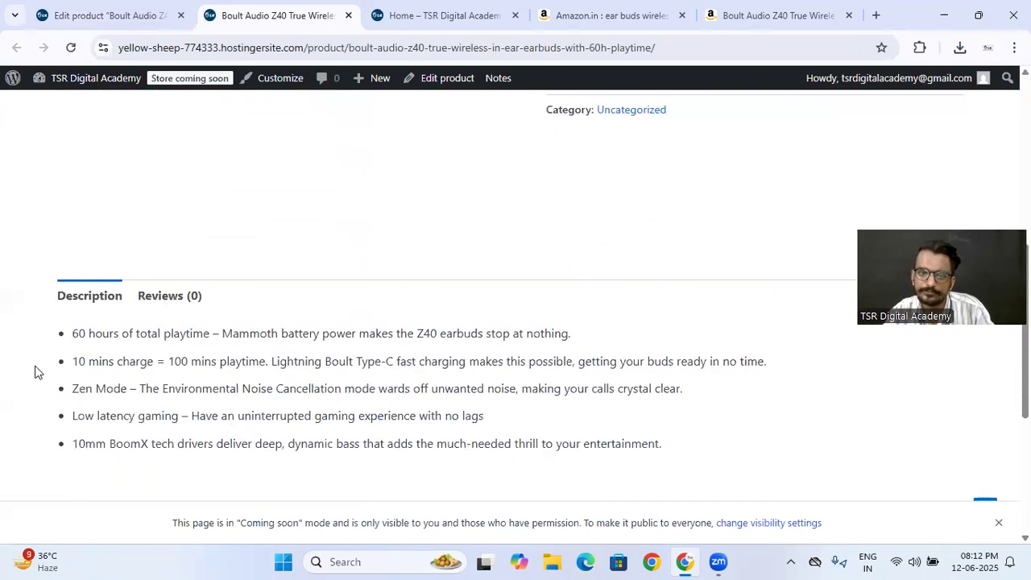
{"action": "scroll", "coordinate": [416, 374], "scroll_direction": "up", "scroll_amount": 5}
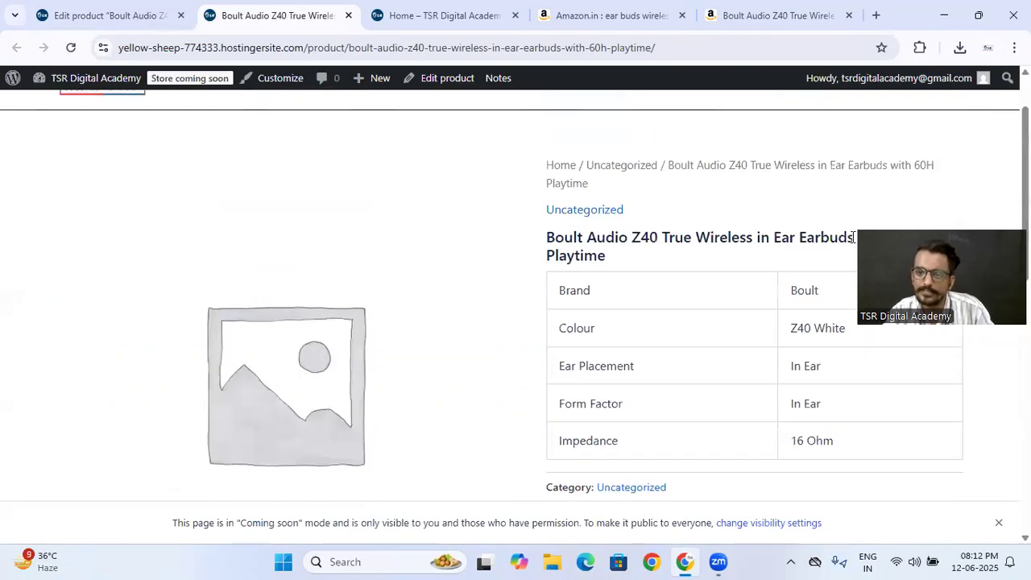
{"action": "left_click", "coordinate": [111, 13]}
{"action": "scroll", "coordinate": [355, 329], "scroll_direction": "down", "scroll_amount": 12}
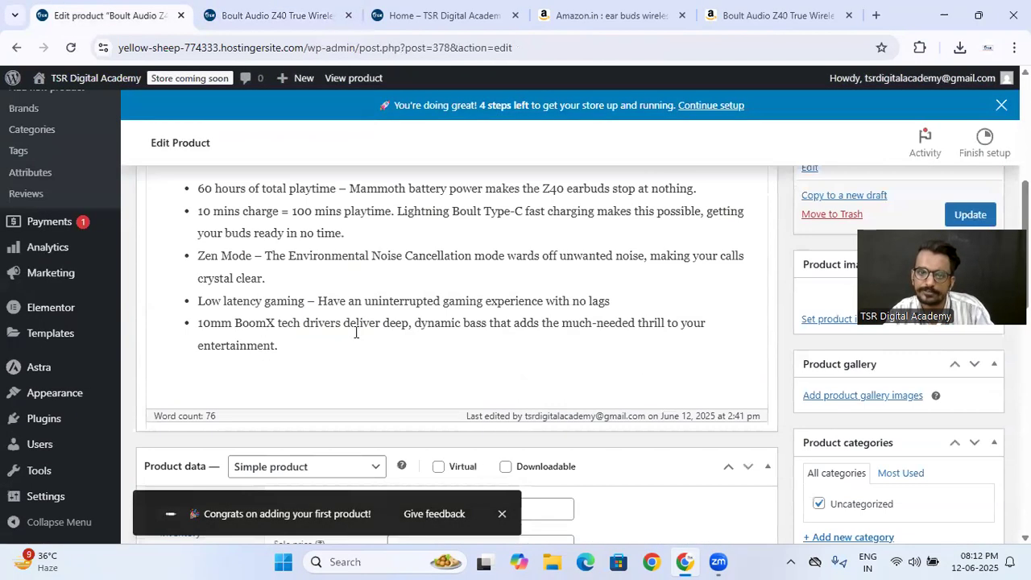
{"action": "scroll", "coordinate": [355, 329], "scroll_direction": "up", "scroll_amount": 4}
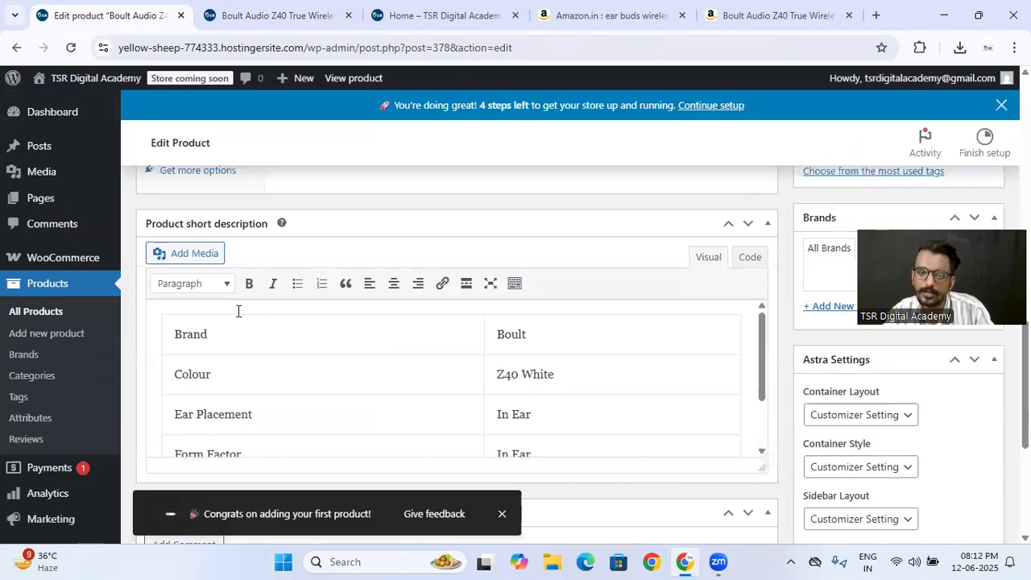
{"action": "left_click", "coordinate": [261, 17]}
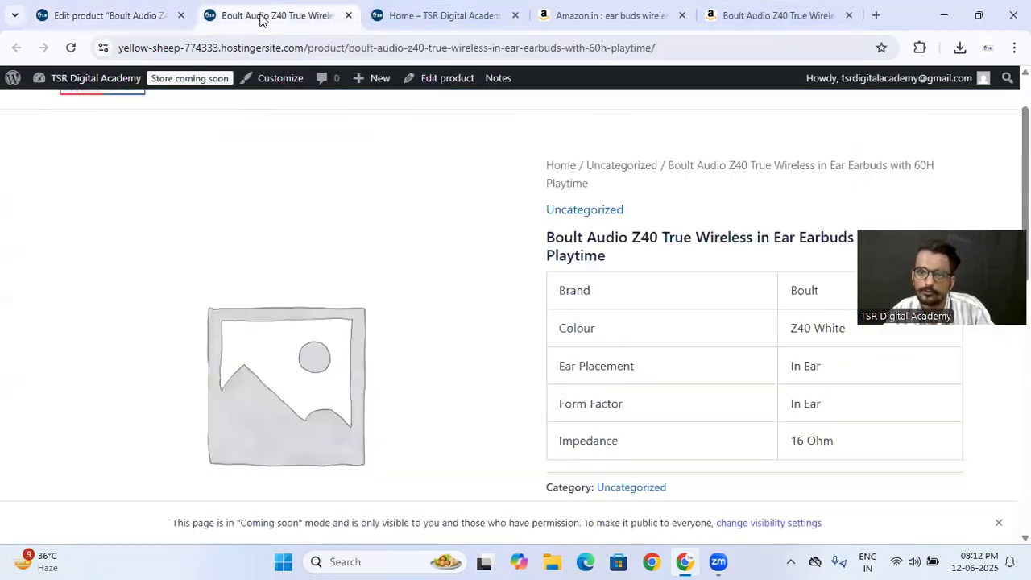
{"action": "left_click", "coordinate": [101, 14]}
{"action": "scroll", "coordinate": [364, 328], "scroll_direction": "up", "scroll_amount": 8}
{"action": "scroll", "coordinate": [364, 328], "scroll_direction": "up", "scroll_amount": 1}
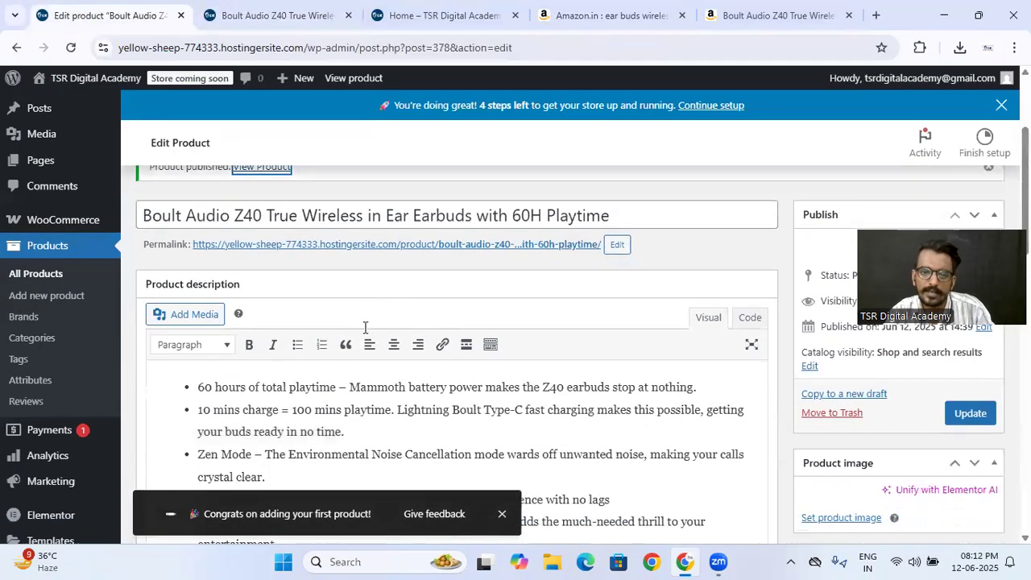
{"action": "scroll", "coordinate": [364, 328], "scroll_direction": "down", "scroll_amount": 2}
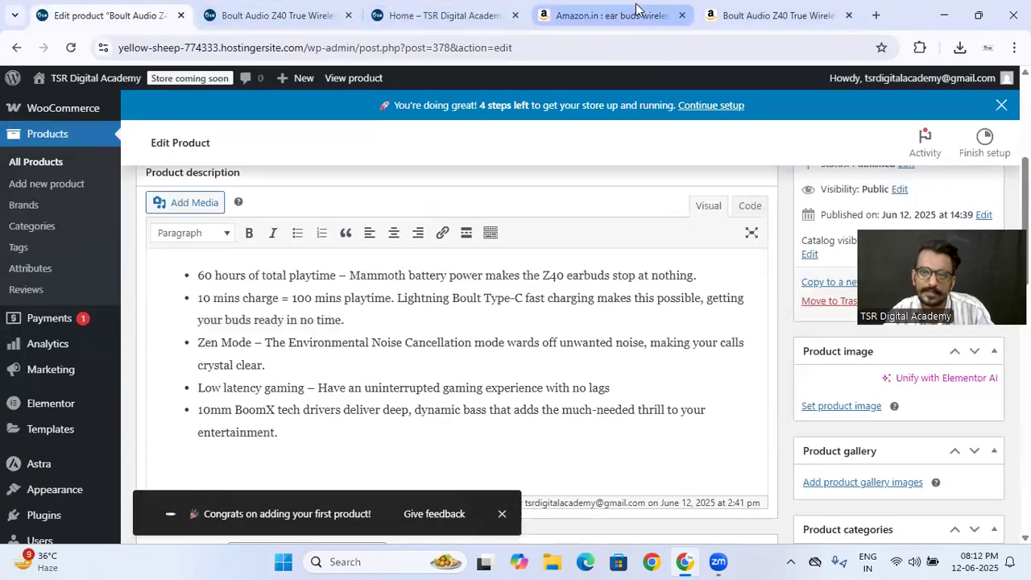
{"action": "left_click", "coordinate": [773, 16]}
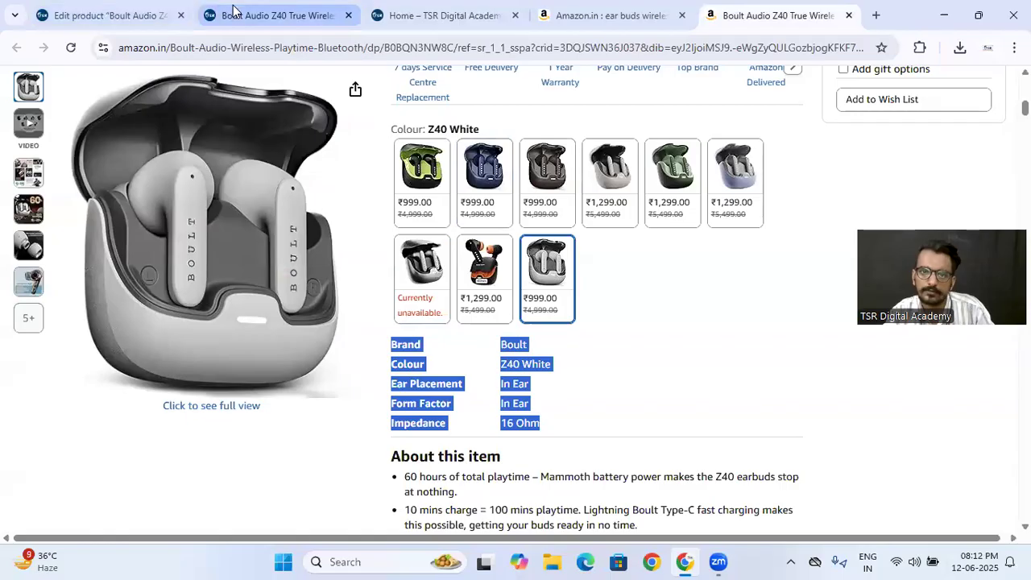
{"action": "left_click", "coordinate": [274, 16]}
{"action": "scroll", "coordinate": [299, 197], "scroll_direction": "down", "scroll_amount": 10}
{"action": "scroll", "coordinate": [299, 197], "scroll_direction": "up", "scroll_amount": 3}
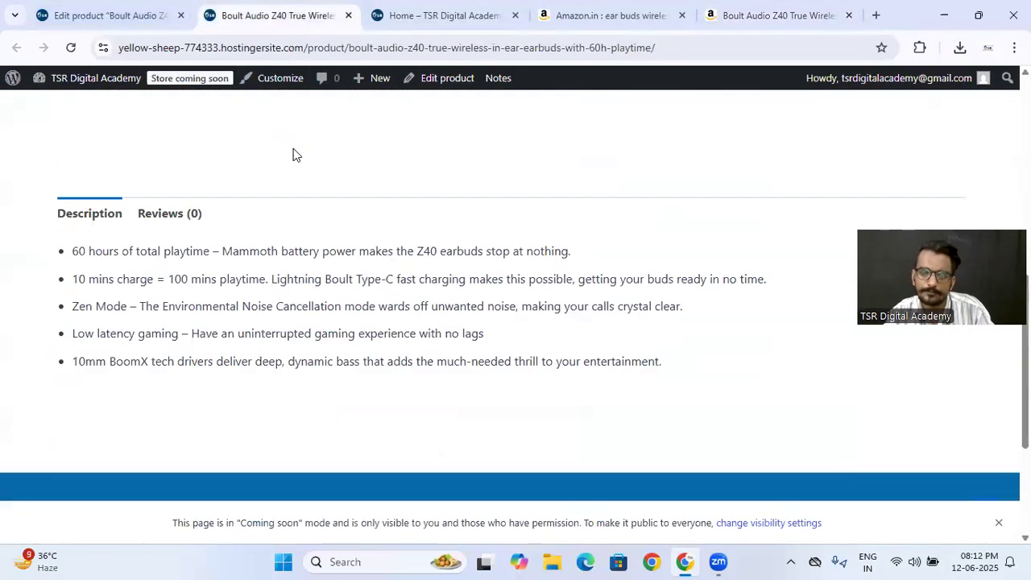
{"action": "left_click", "coordinate": [93, 7]}
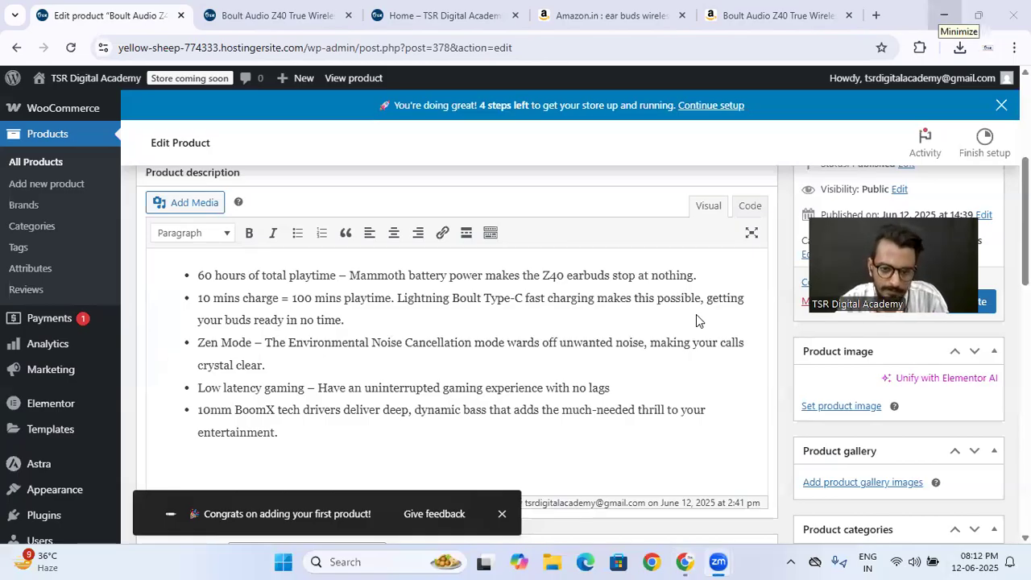
- Upload the main earbuds photo 81r4-kfrAvL._SL1500_.jpg from Downloads and set it as the product image
{"action": "scroll", "coordinate": [442, 295], "scroll_direction": "up", "scroll_amount": 3}
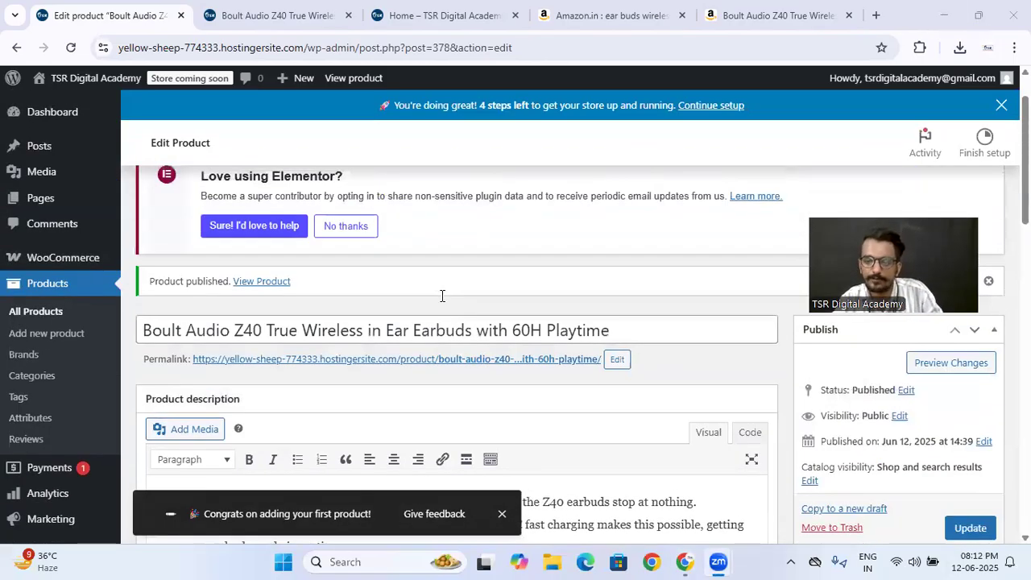
{"action": "scroll", "coordinate": [575, 359], "scroll_direction": "down", "scroll_amount": 4}
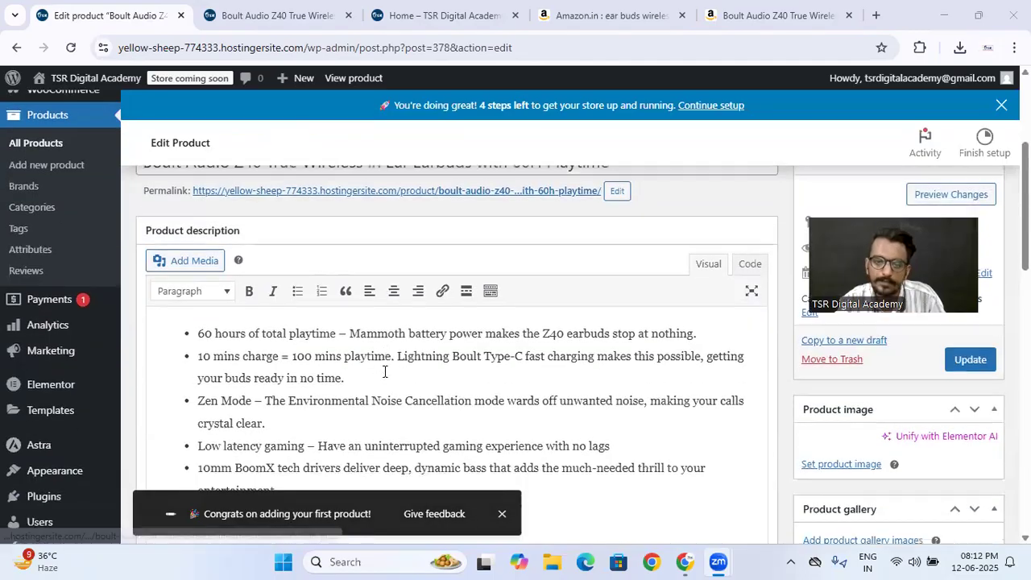
{"action": "scroll", "coordinate": [718, 378], "scroll_direction": "down", "scroll_amount": 1}
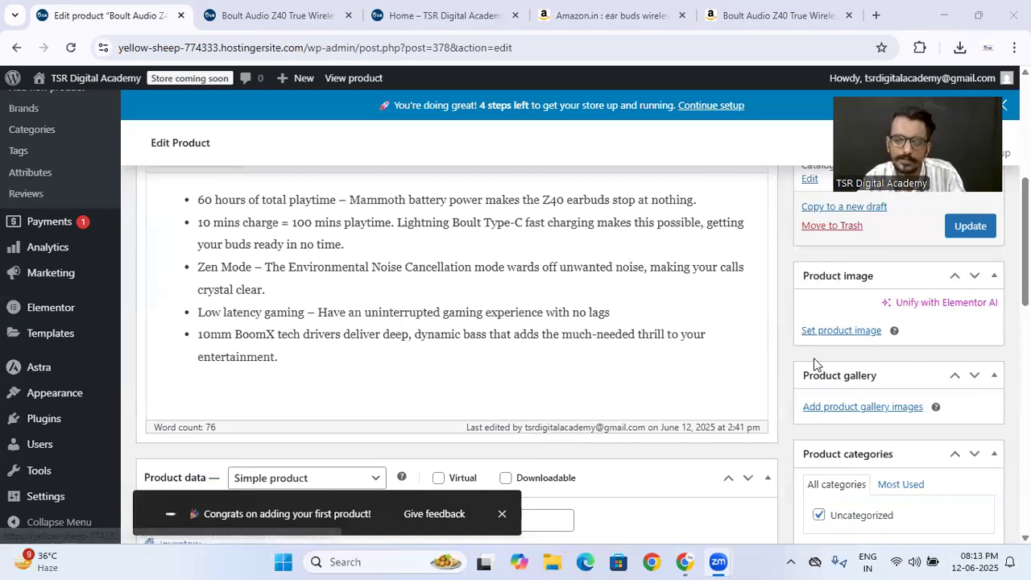
{"action": "scroll", "coordinate": [813, 357], "scroll_direction": "down", "scroll_amount": 12}
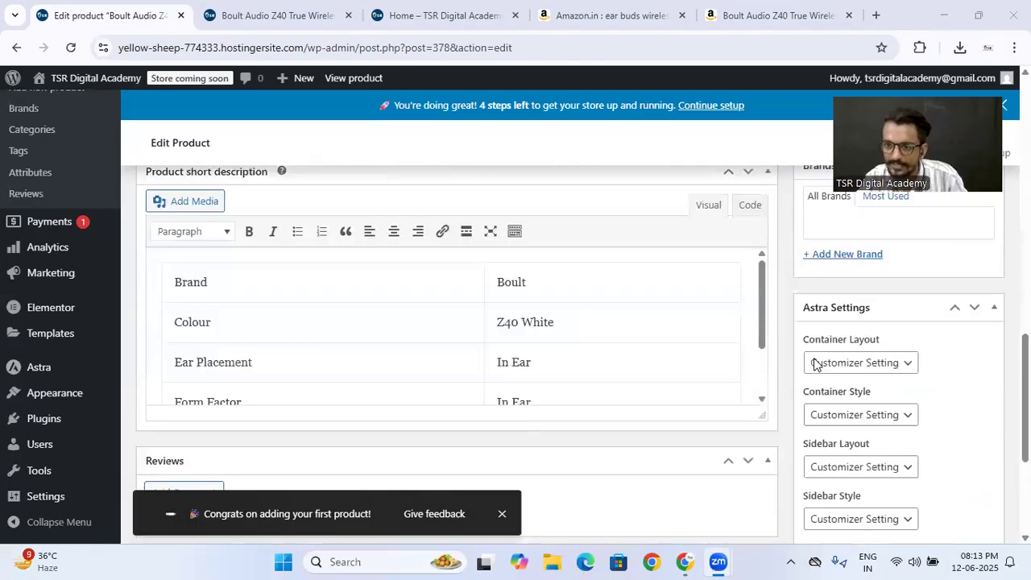
{"action": "scroll", "coordinate": [853, 360], "scroll_direction": "up", "scroll_amount": 10}
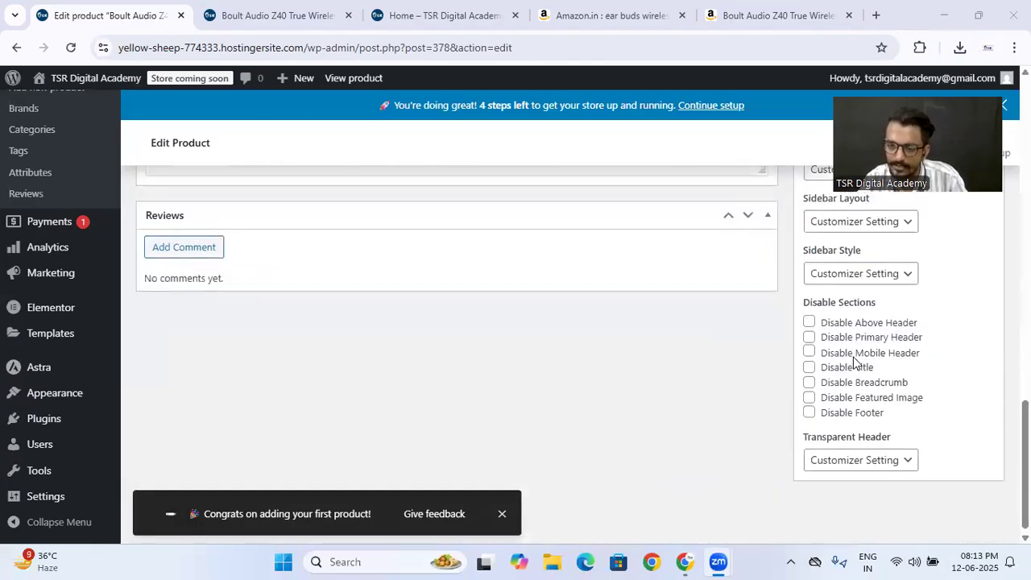
{"action": "scroll", "coordinate": [854, 361], "scroll_direction": "up", "scroll_amount": 4}
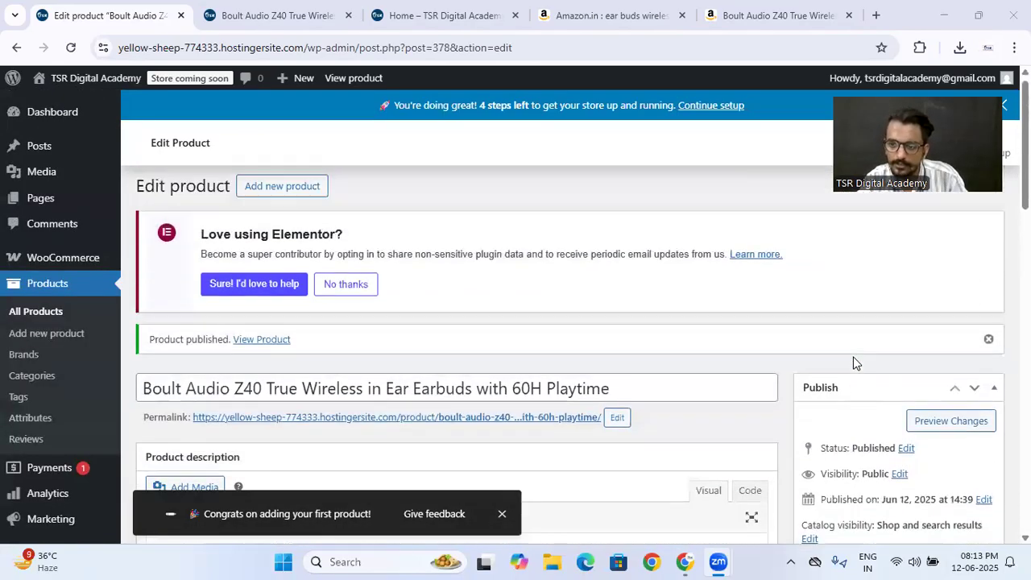
{"action": "scroll", "coordinate": [853, 361], "scroll_direction": "down", "scroll_amount": 6}
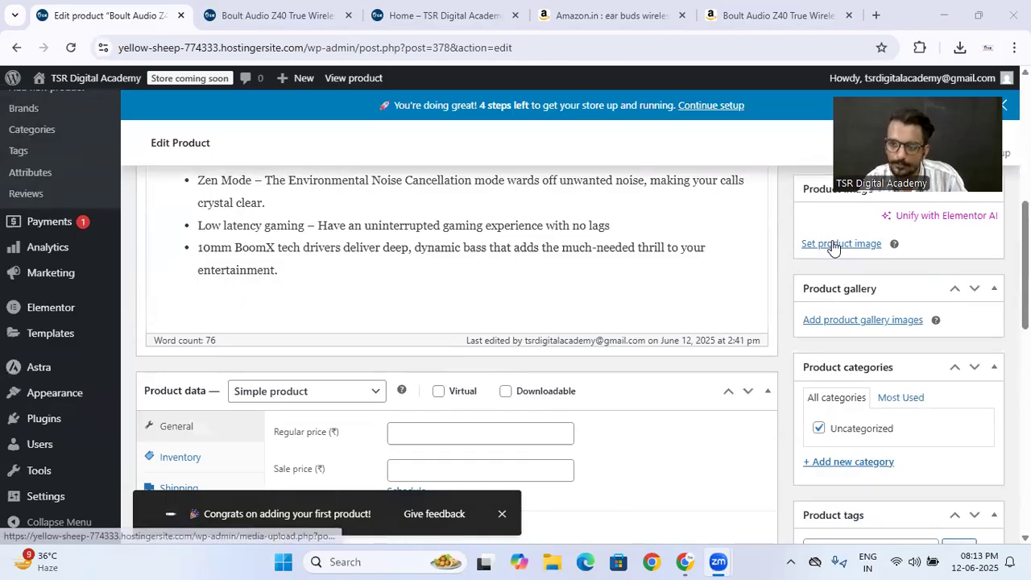
{"action": "left_click", "coordinate": [834, 245]}
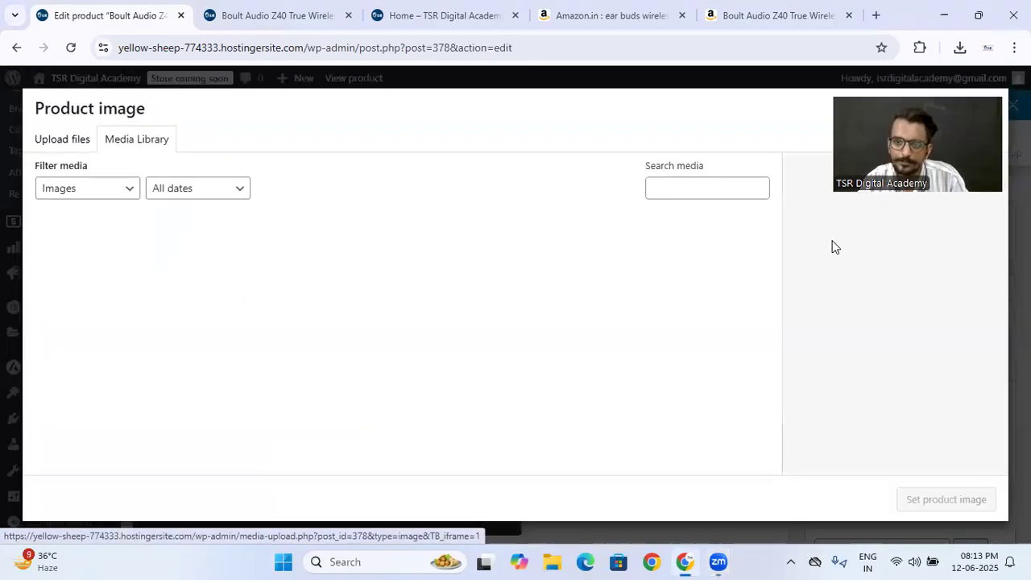
{"action": "left_click", "coordinate": [66, 145]}
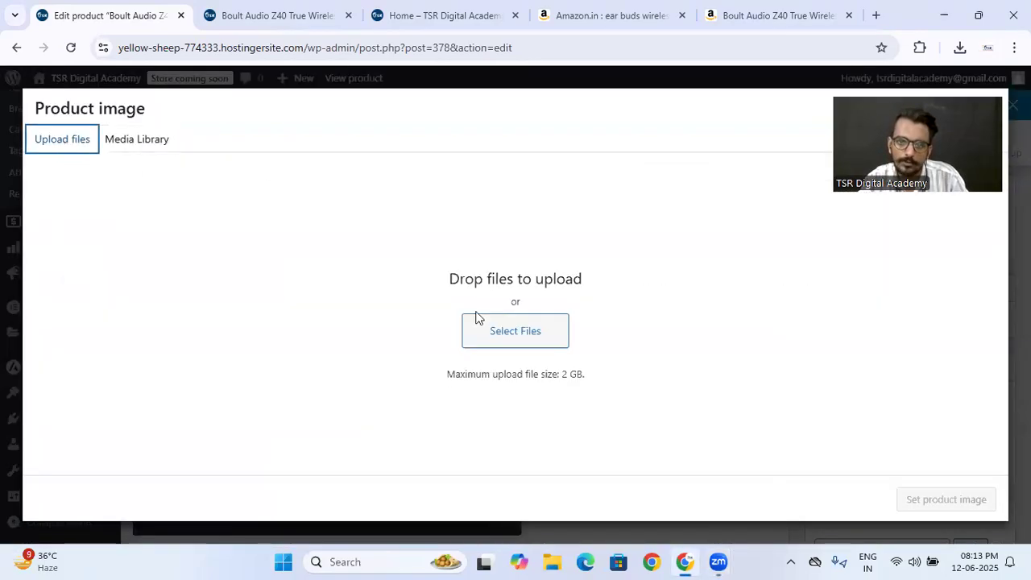
{"action": "left_click", "coordinate": [491, 322]}
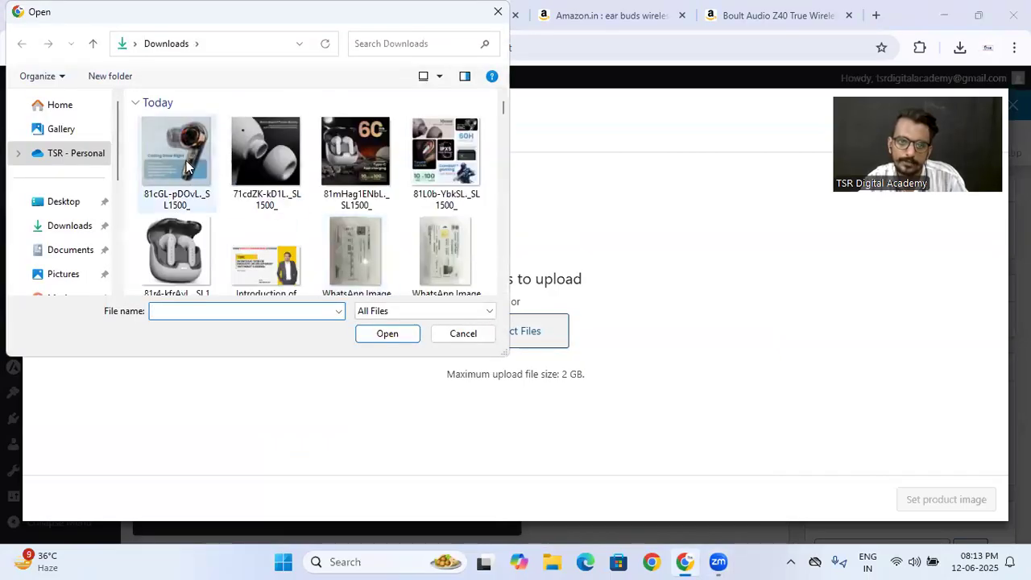
{"action": "double_click", "coordinate": [172, 241]}
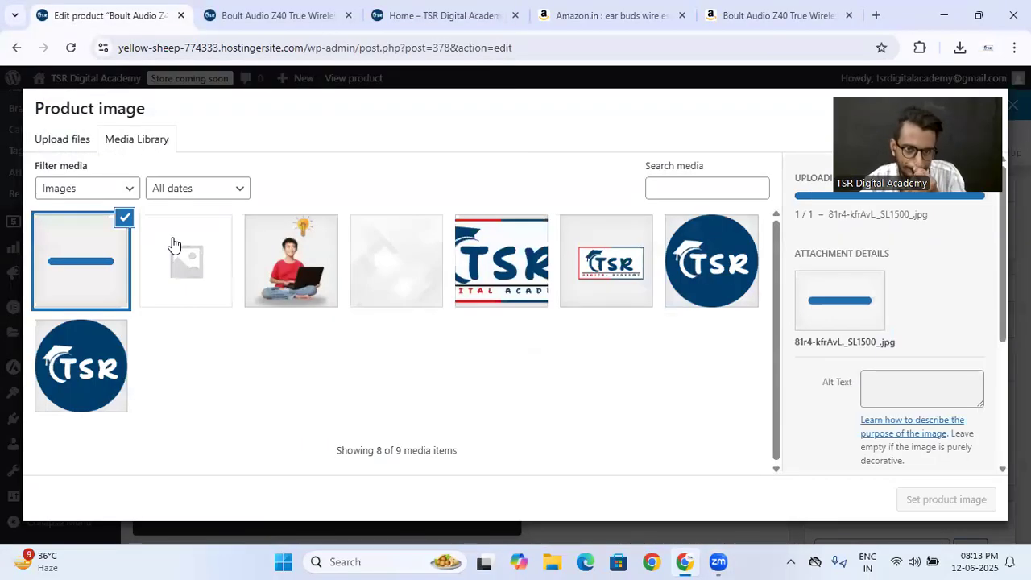
{"action": "left_click", "coordinate": [918, 504]}
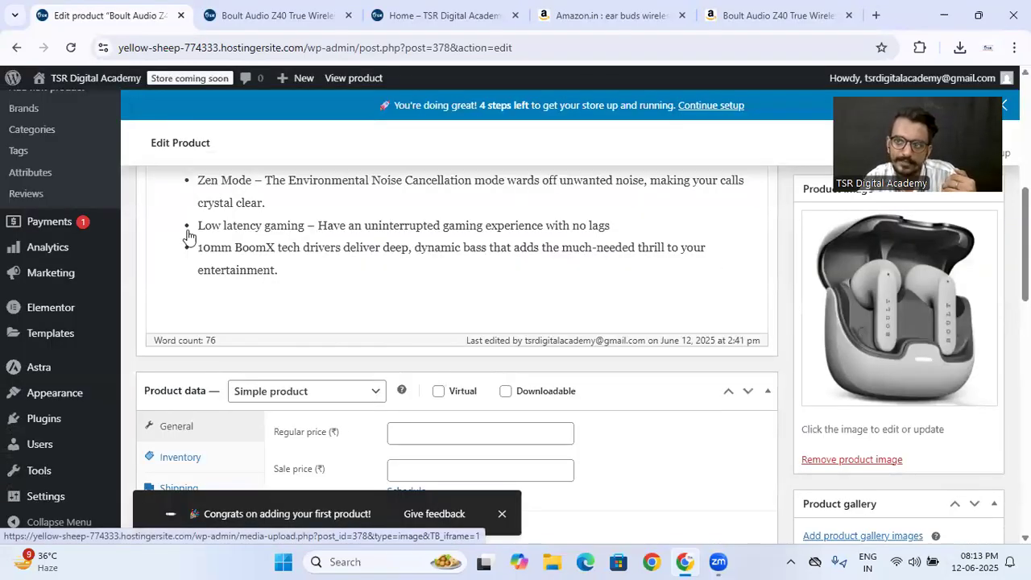
{"action": "key", "text": "ctrl+shift+Tab"}
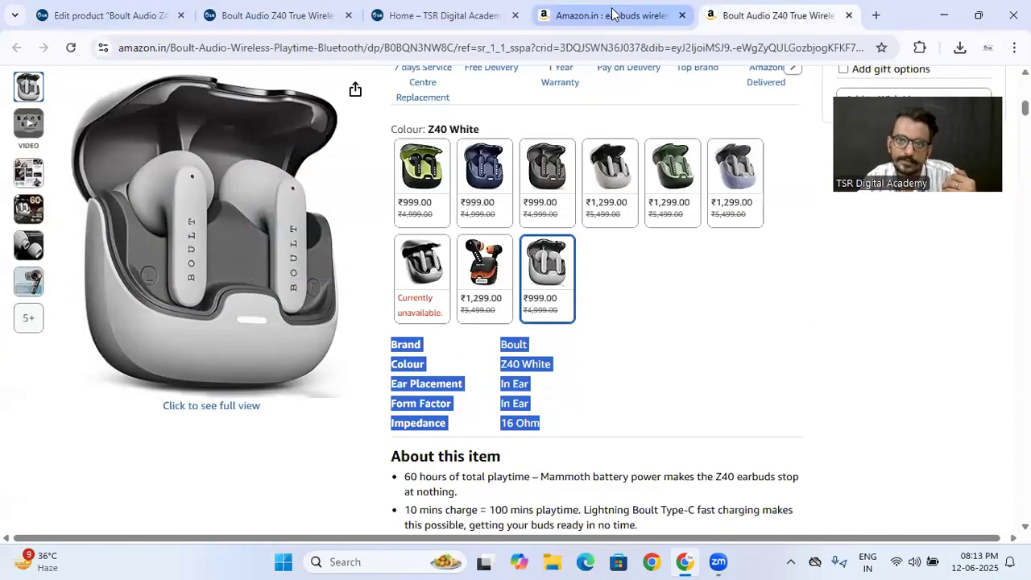
{"action": "left_click", "coordinate": [614, 14]}
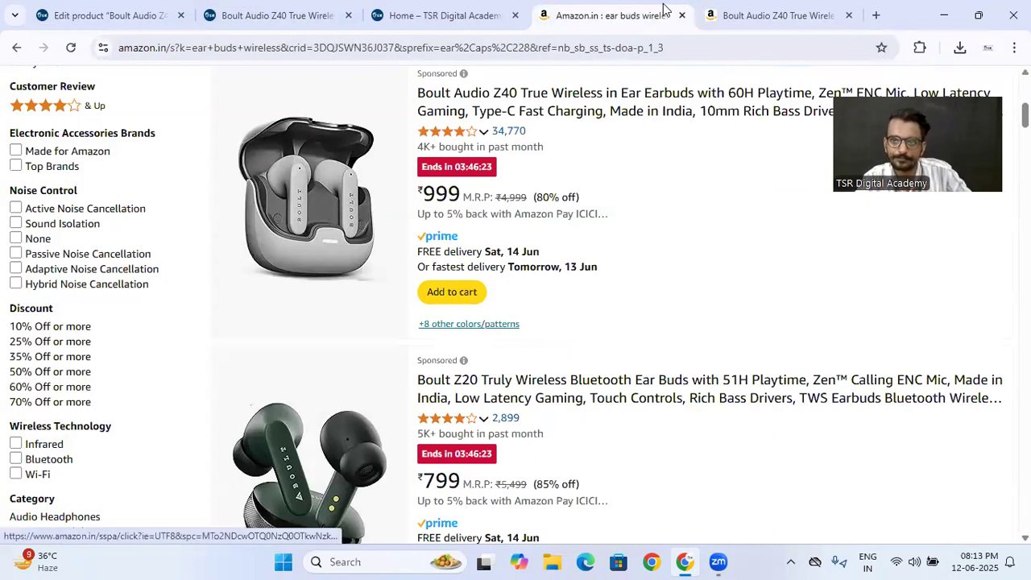
{"action": "left_click", "coordinate": [69, 11]}
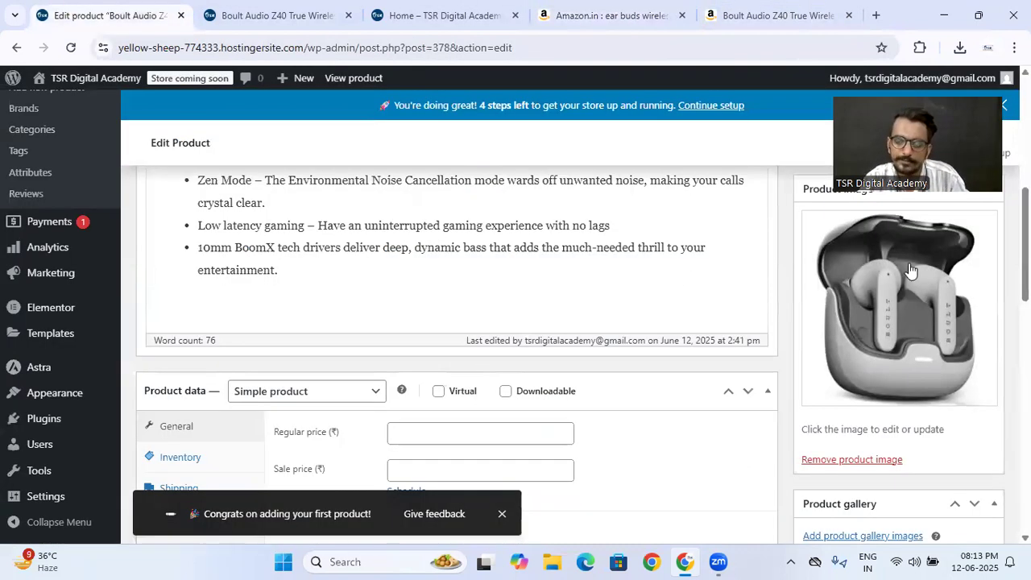
- Upload the images 81cGL-pDOvL._SL1500_, 71cdZK-kD1L._SL1500_, 81mHag1ENbL._SL1500_ and 81L0b-YbkSL._SL1500_ from Downloads and add them to the product gallery
{"action": "scroll", "coordinate": [697, 364], "scroll_direction": "down", "scroll_amount": 2}
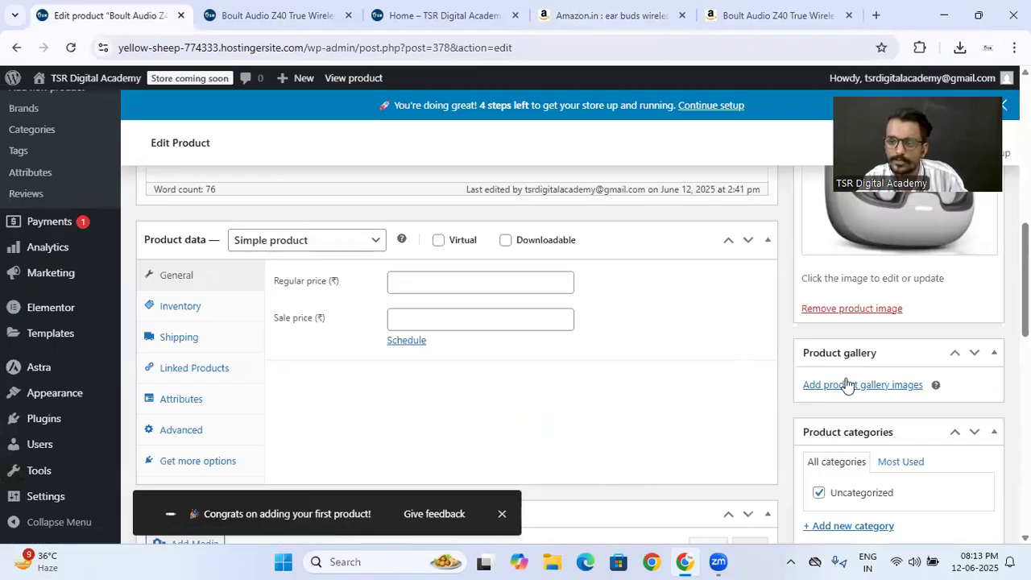
{"action": "left_click", "coordinate": [846, 385]}
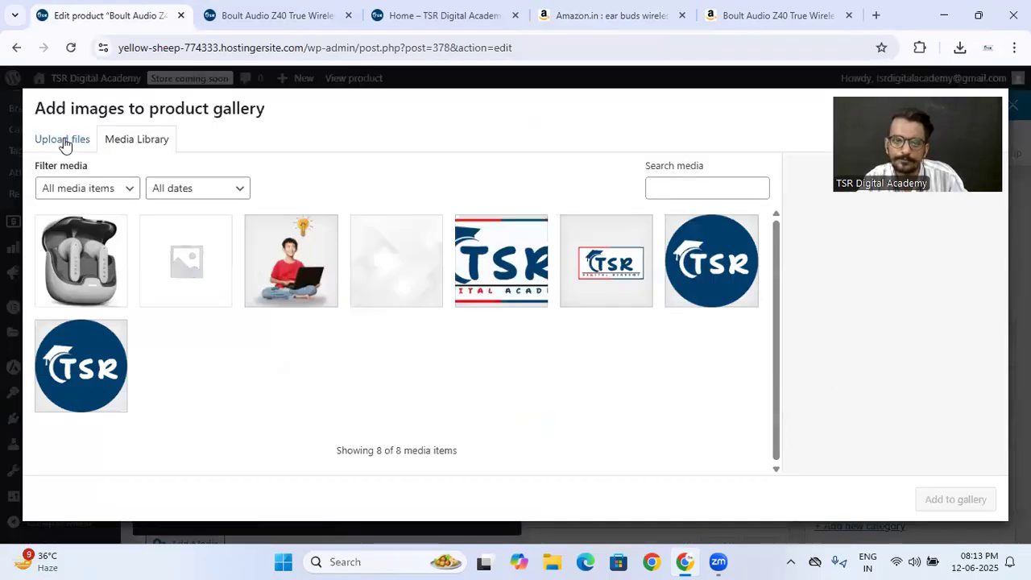
{"action": "left_click", "coordinate": [63, 139]}
{"action": "left_click", "coordinate": [487, 326]}
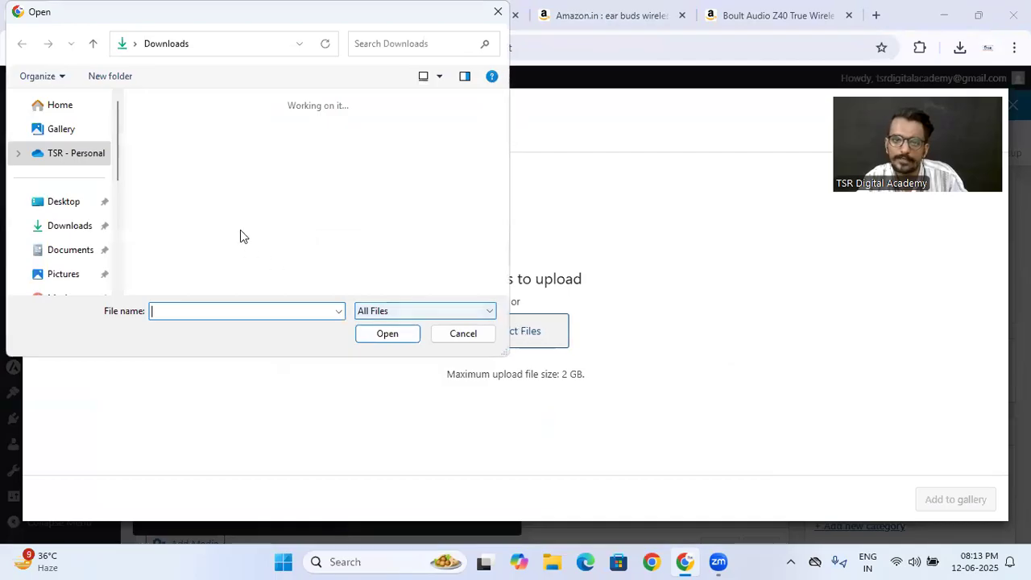
{"action": "left_click", "coordinate": [435, 161]}
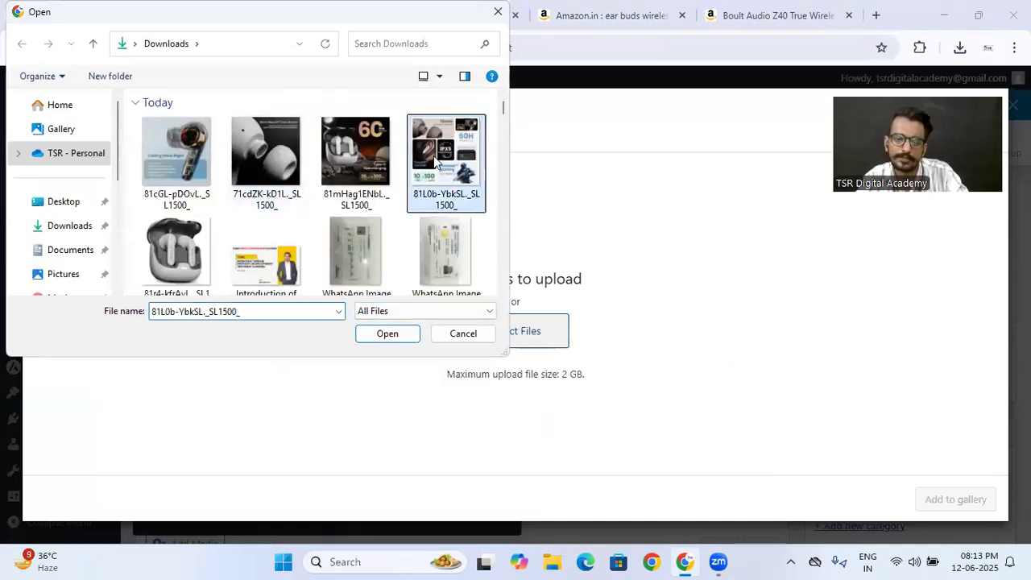
{"action": "left_click", "coordinate": [198, 155], "text": "shift"}
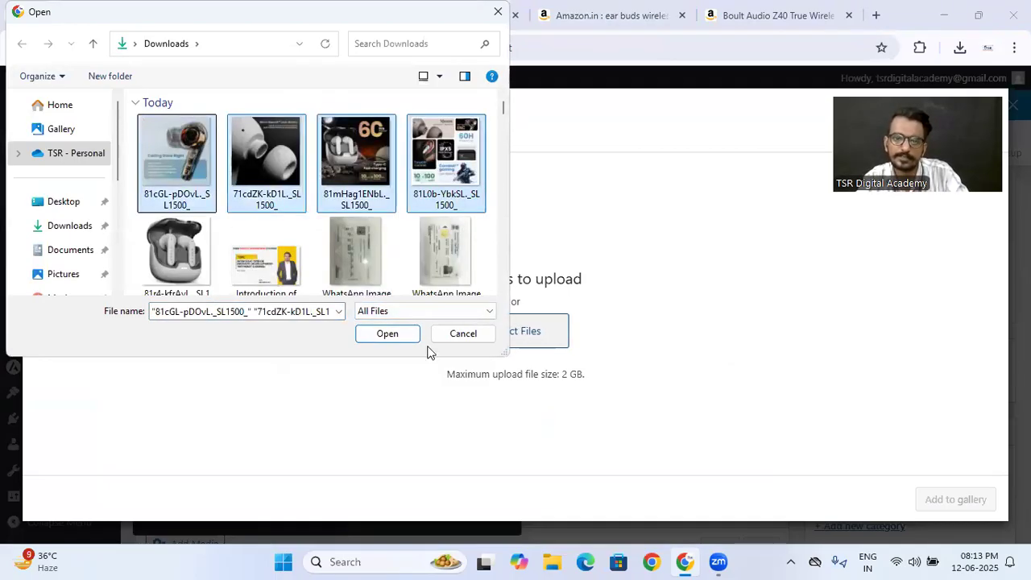
{"action": "left_click", "coordinate": [400, 335]}
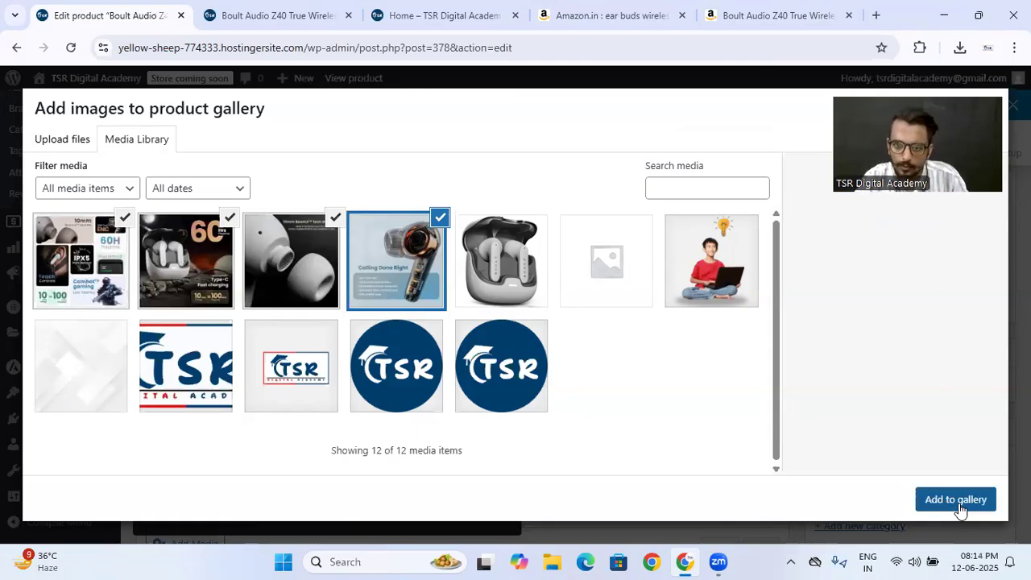
{"action": "left_click", "coordinate": [955, 500]}
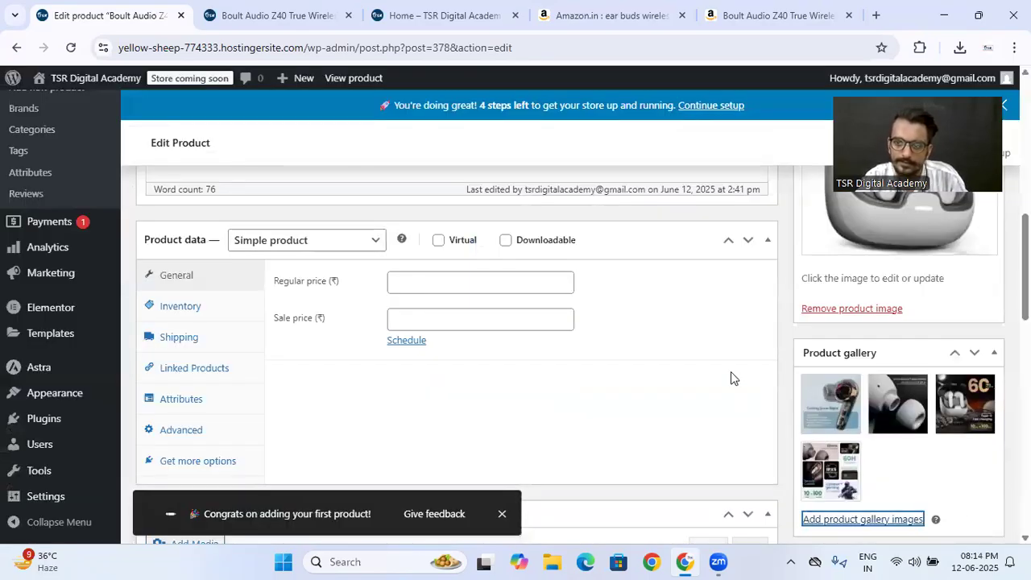
- Update the earbuds product and reload its store page in the other browser tab
{"action": "scroll", "coordinate": [731, 372], "scroll_direction": "up", "scroll_amount": 10}
{"action": "left_click", "coordinate": [948, 519]}
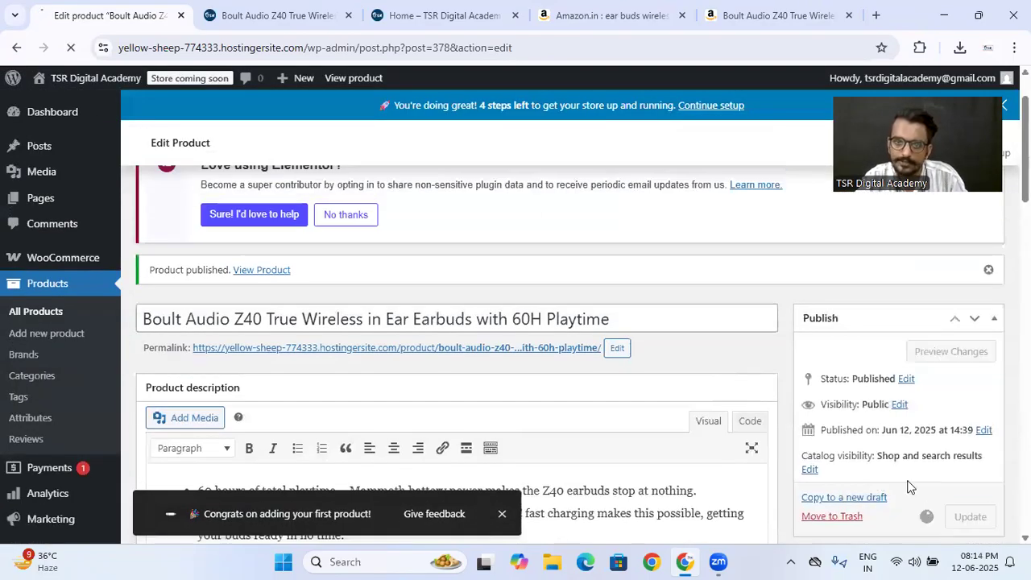
{"action": "left_click", "coordinate": [241, 15]}
{"action": "scroll", "coordinate": [211, 193], "scroll_direction": "up", "scroll_amount": 6}
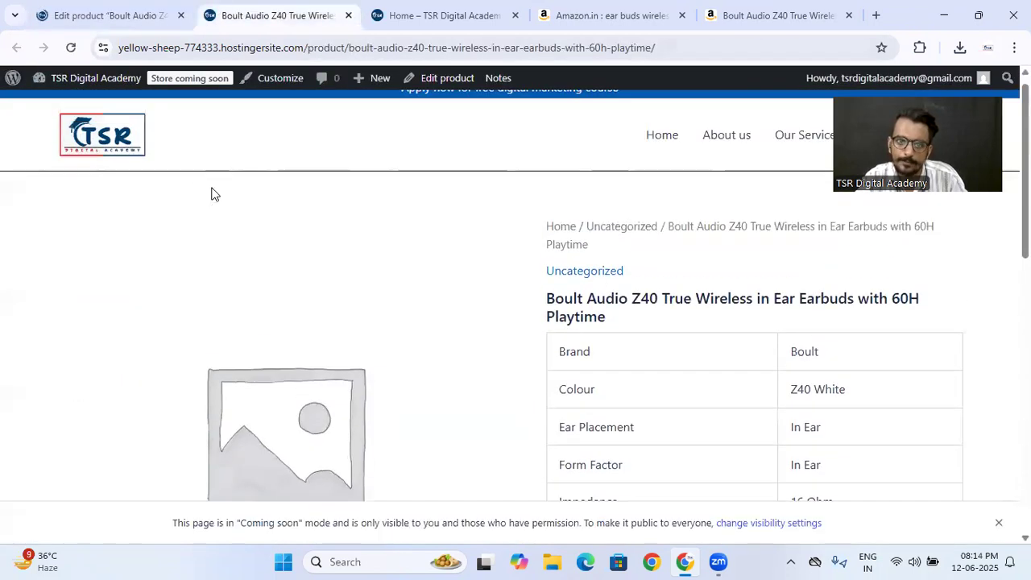
{"action": "scroll", "coordinate": [288, 338], "scroll_direction": "down", "scroll_amount": 2}
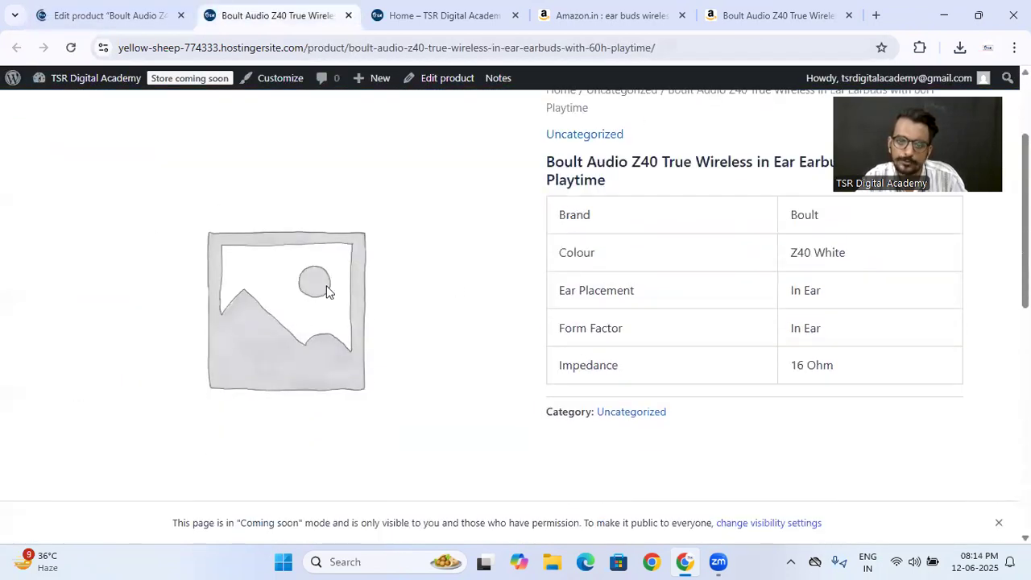
{"action": "left_click", "coordinate": [69, 47]}
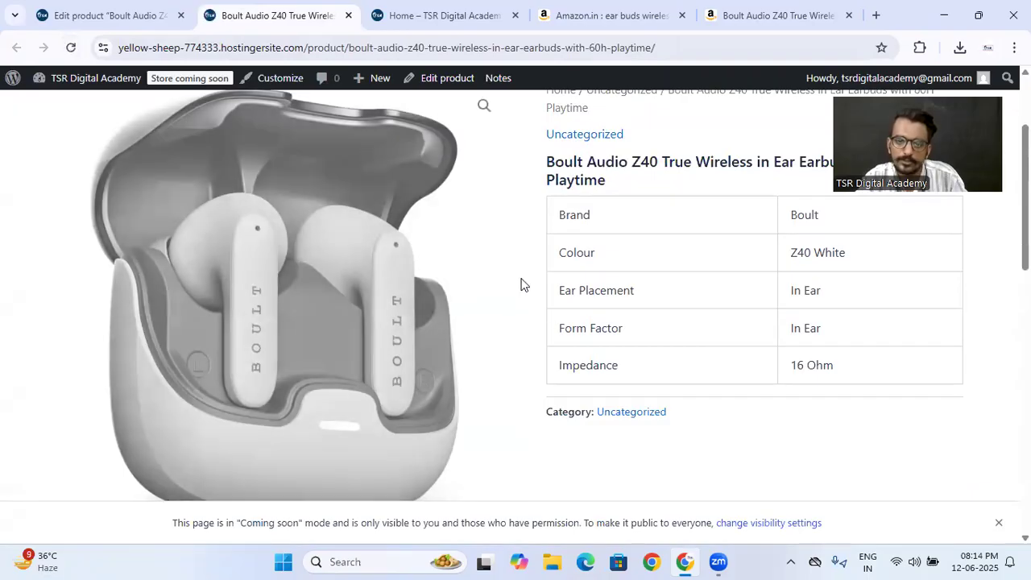
- Examine the main photo and each gallery image on the earbuds product's store page
{"action": "scroll", "coordinate": [473, 253], "scroll_direction": "down", "scroll_amount": 3}
{"action": "scroll", "coordinate": [727, 319], "scroll_direction": "up", "scroll_amount": 5}
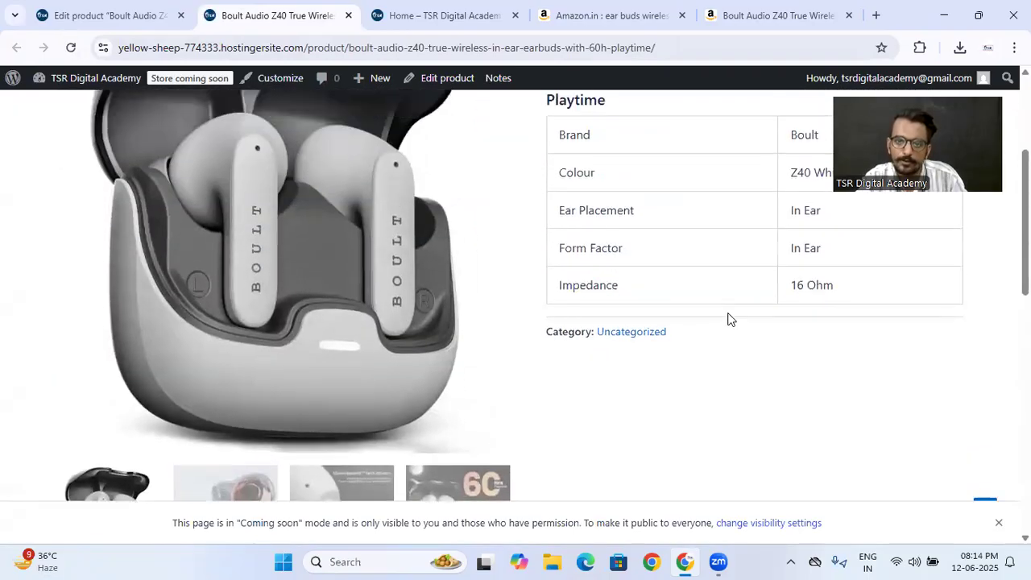
{"action": "scroll", "coordinate": [729, 313], "scroll_direction": "down", "scroll_amount": 1}
{"action": "scroll", "coordinate": [729, 314], "scroll_direction": "down", "scroll_amount": 6}
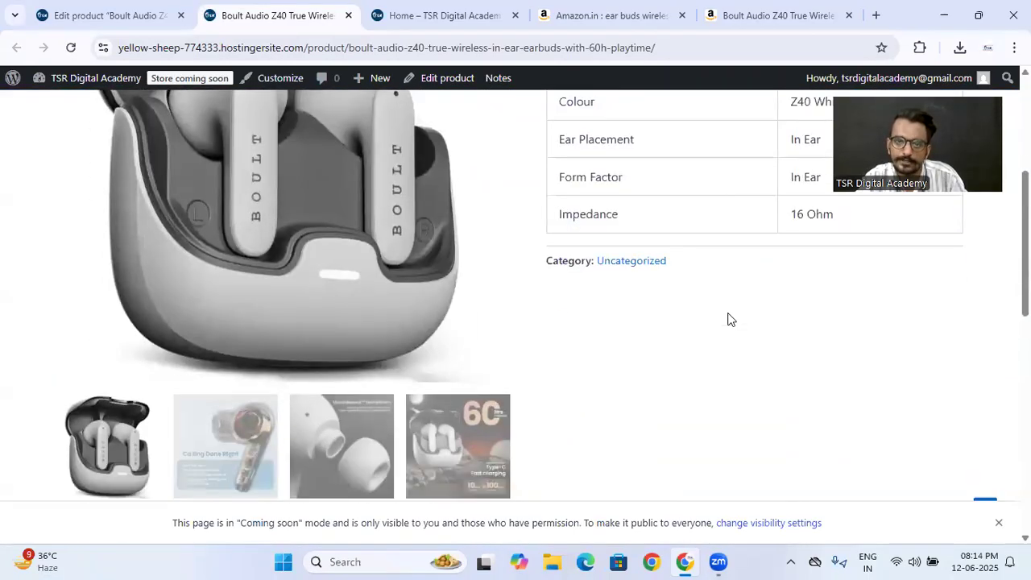
{"action": "scroll", "coordinate": [727, 317], "scroll_direction": "up", "scroll_amount": 7}
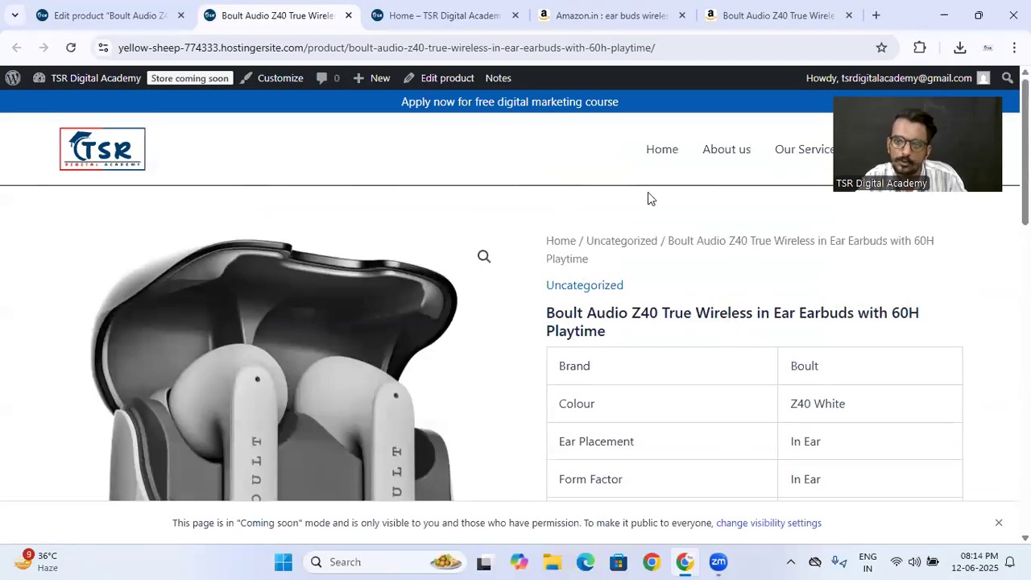
{"action": "scroll", "coordinate": [641, 336], "scroll_direction": "down", "scroll_amount": 5}
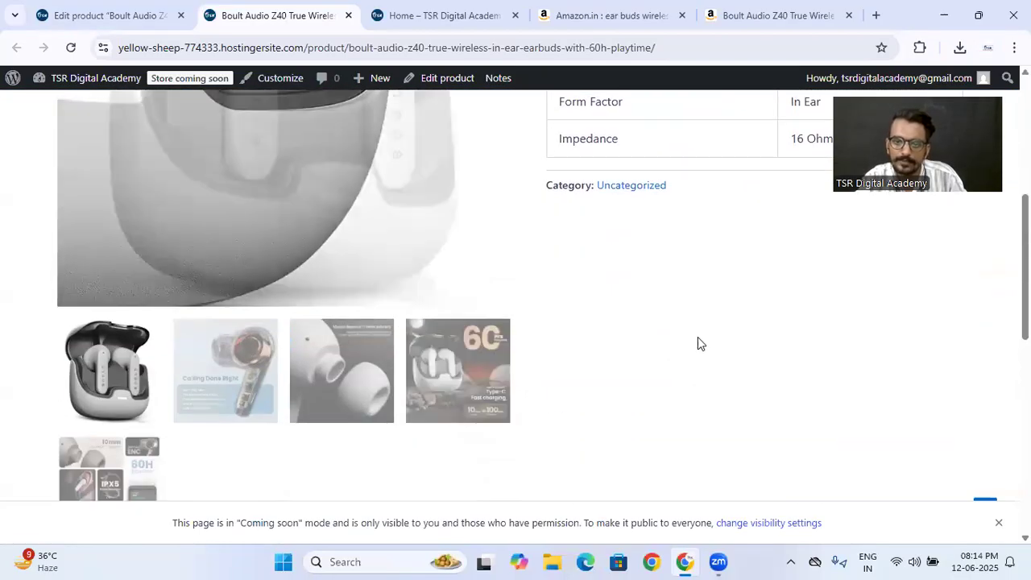
{"action": "scroll", "coordinate": [693, 347], "scroll_direction": "down", "scroll_amount": 1}
{"action": "left_click", "coordinate": [227, 287]}
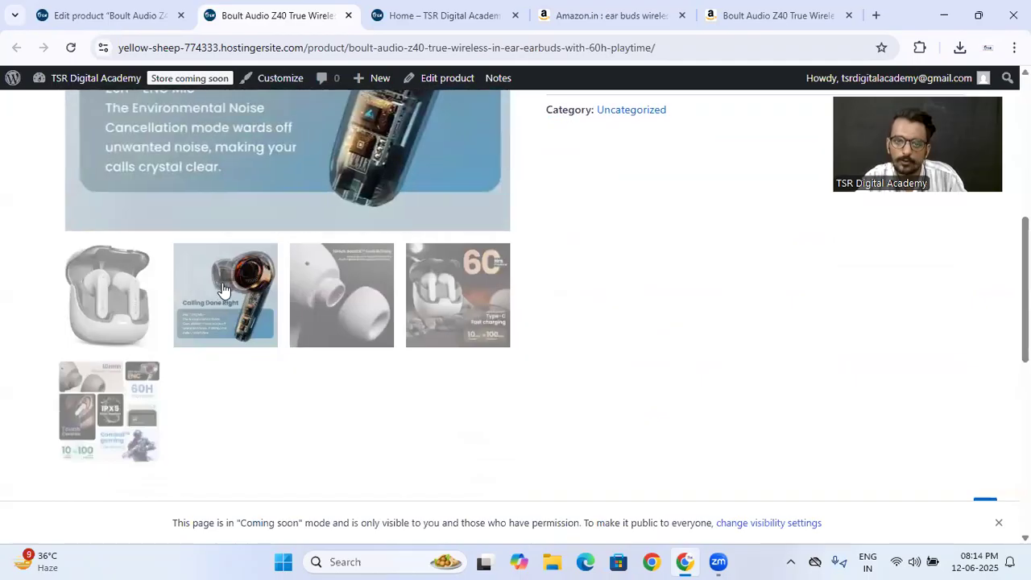
{"action": "scroll", "coordinate": [305, 448], "scroll_direction": "up", "scroll_amount": 3}
{"action": "left_click", "coordinate": [325, 483]}
{"action": "left_click", "coordinate": [398, 483]}
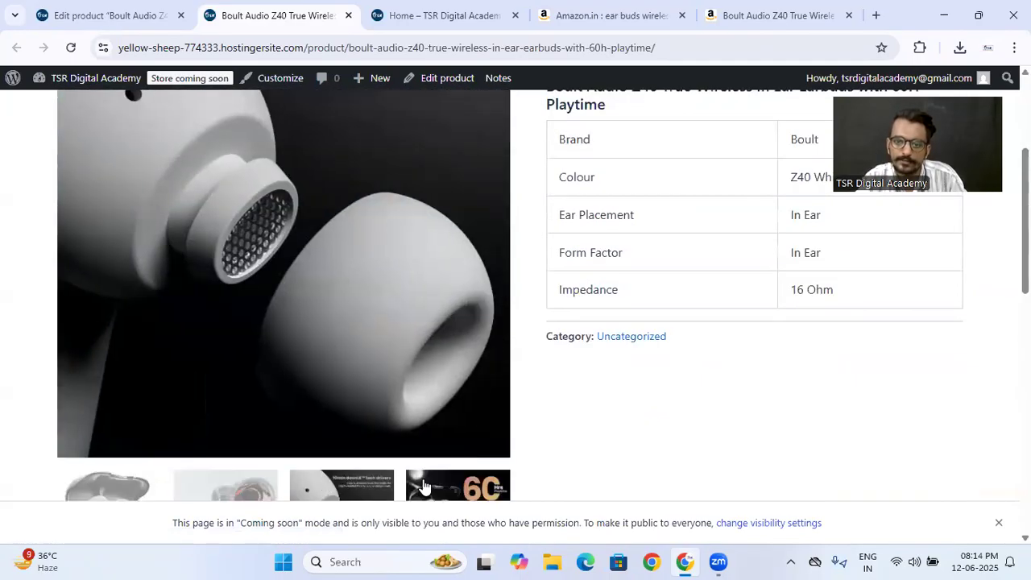
{"action": "scroll", "coordinate": [354, 417], "scroll_direction": "down", "scroll_amount": 3}
{"action": "left_click", "coordinate": [98, 255]}
{"action": "scroll", "coordinate": [715, 293], "scroll_direction": "up", "scroll_amount": 6}
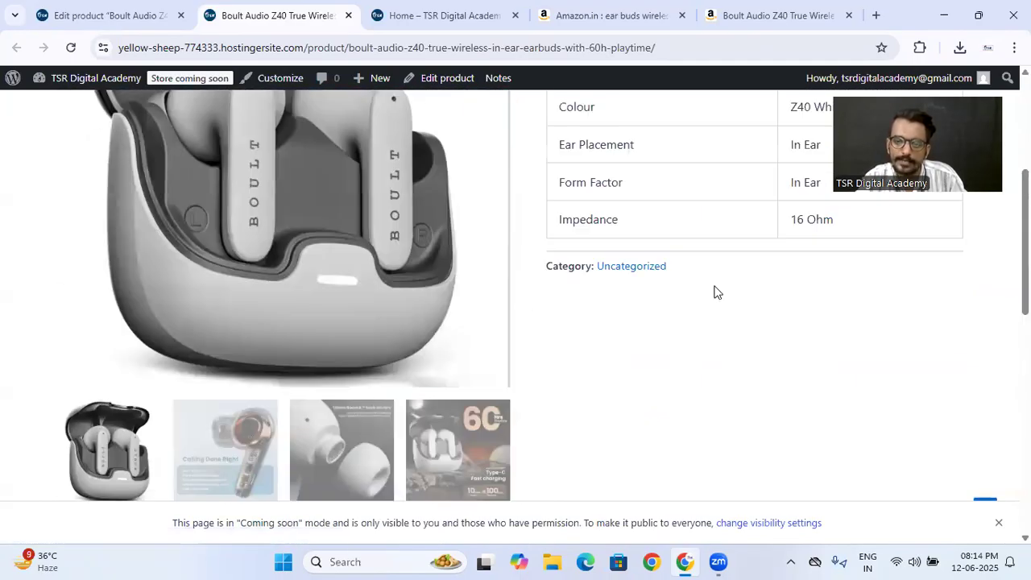
- Return to the product's edit page, look through its remaining fields, and open the product Brands page
{"action": "left_click", "coordinate": [93, 15]}
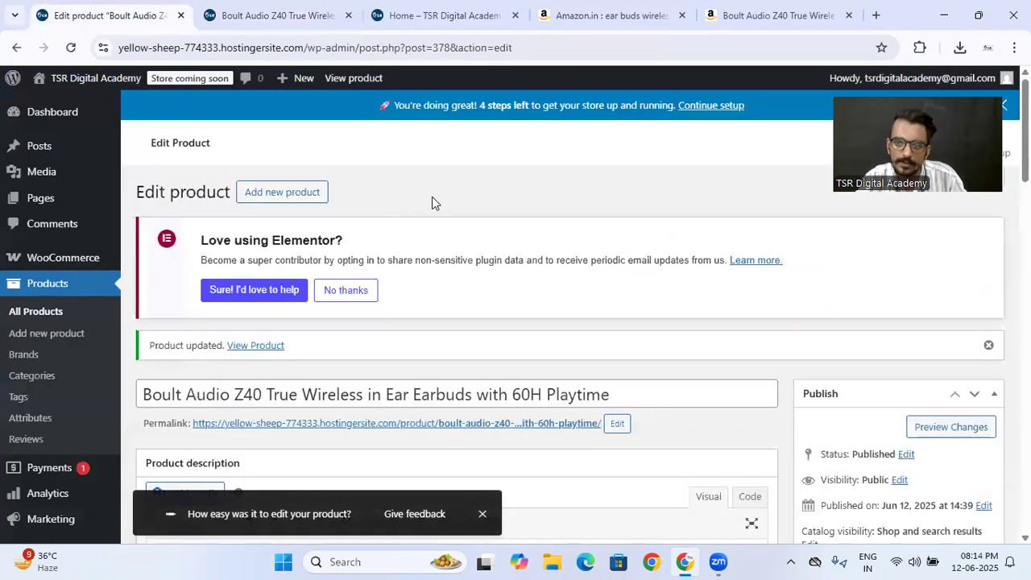
{"action": "scroll", "coordinate": [647, 339], "scroll_direction": "down", "scroll_amount": 5}
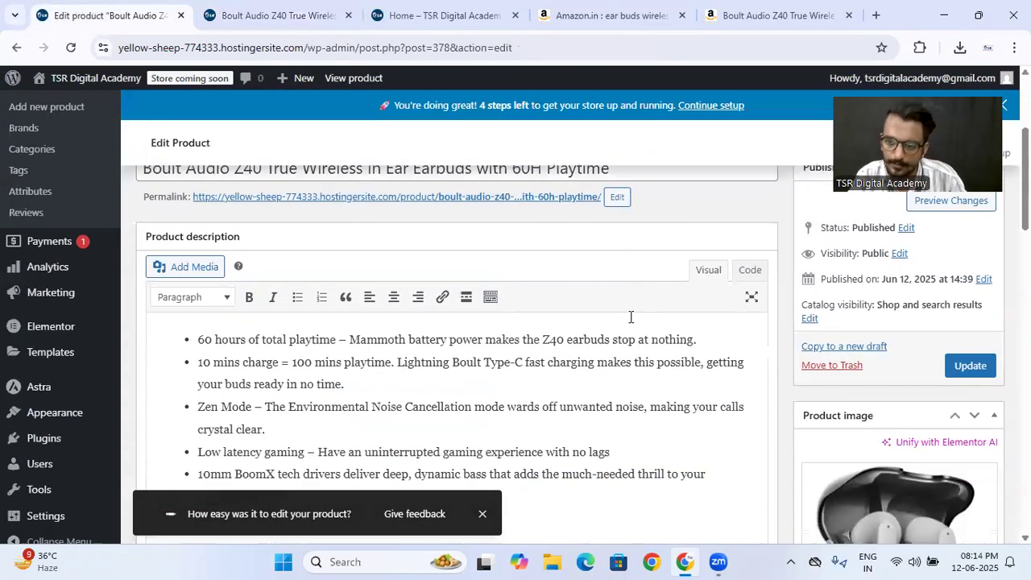
{"action": "scroll", "coordinate": [778, 341], "scroll_direction": "down", "scroll_amount": 10}
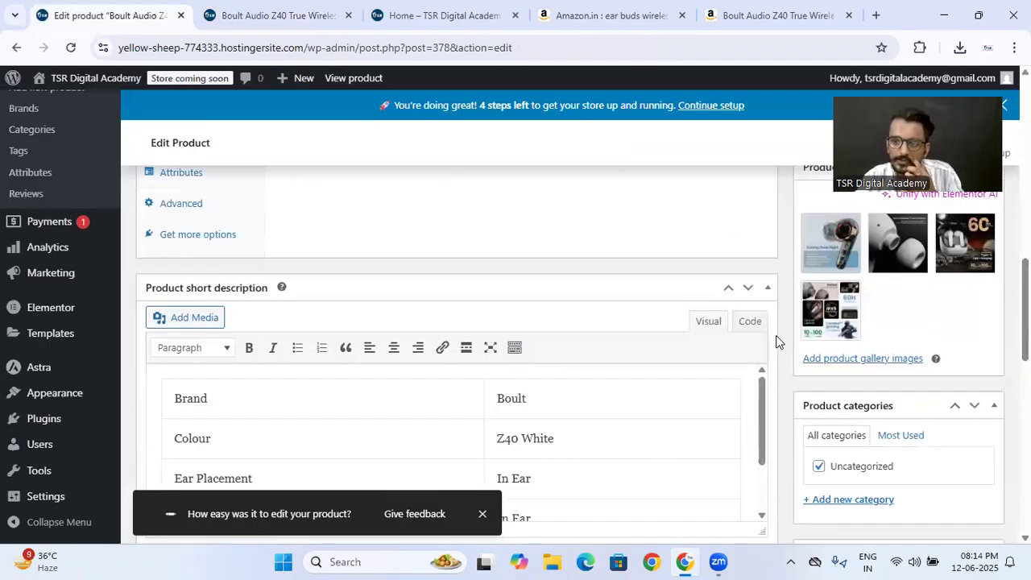
{"action": "scroll", "coordinate": [778, 341], "scroll_direction": "down", "scroll_amount": 2}
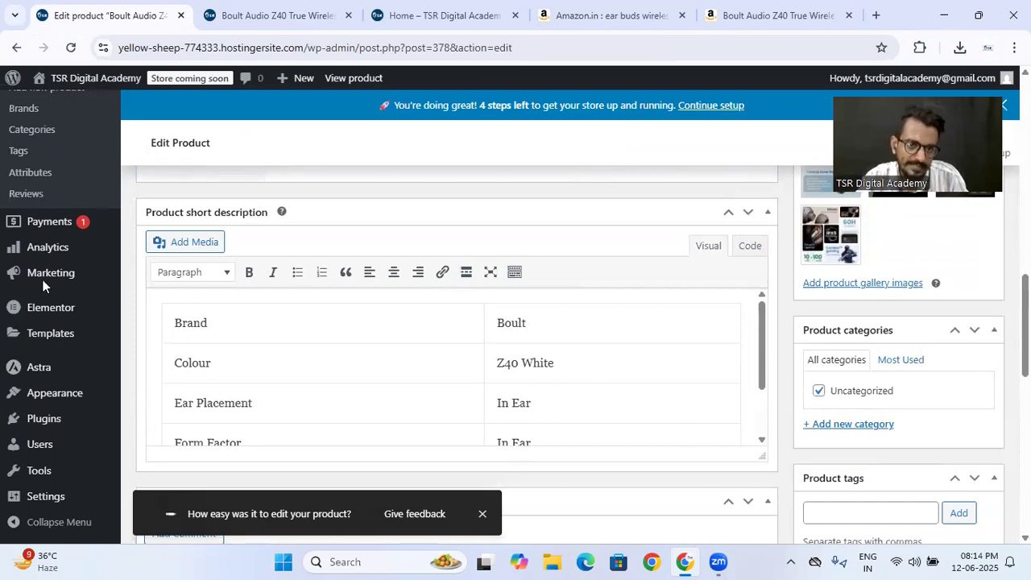
{"action": "scroll", "coordinate": [42, 280], "scroll_direction": "up", "scroll_amount": 3}
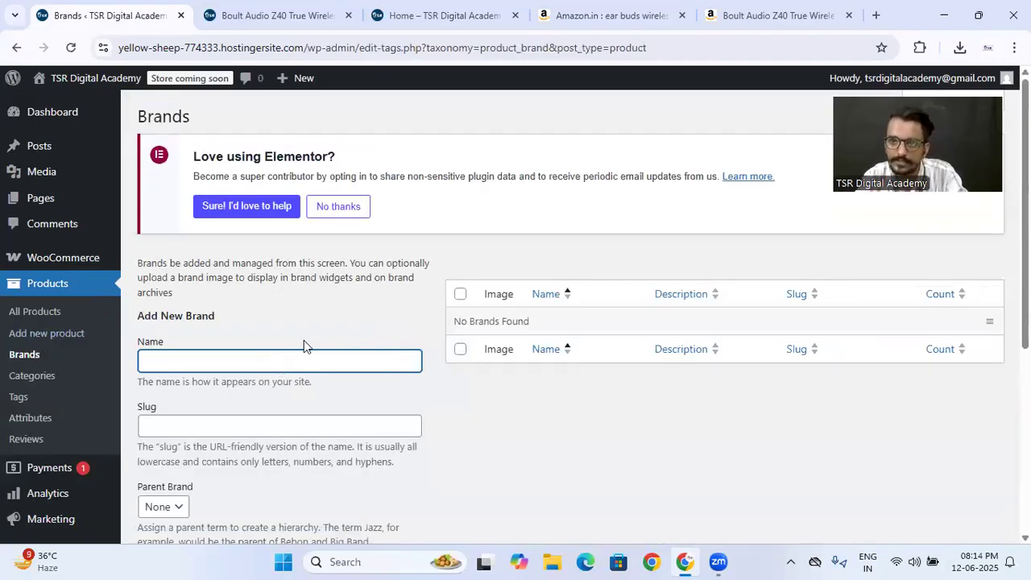
- Add a new product brand named Boult, copying the name from the Amazon listing's title
{"action": "left_click", "coordinate": [738, 14]}
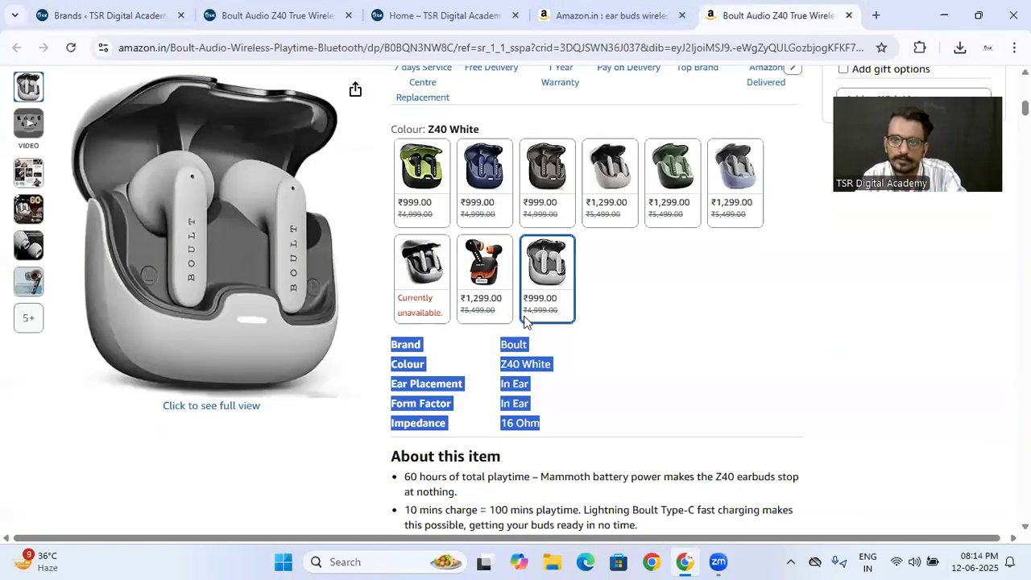
{"action": "scroll", "coordinate": [523, 320], "scroll_direction": "up", "scroll_amount": 10}
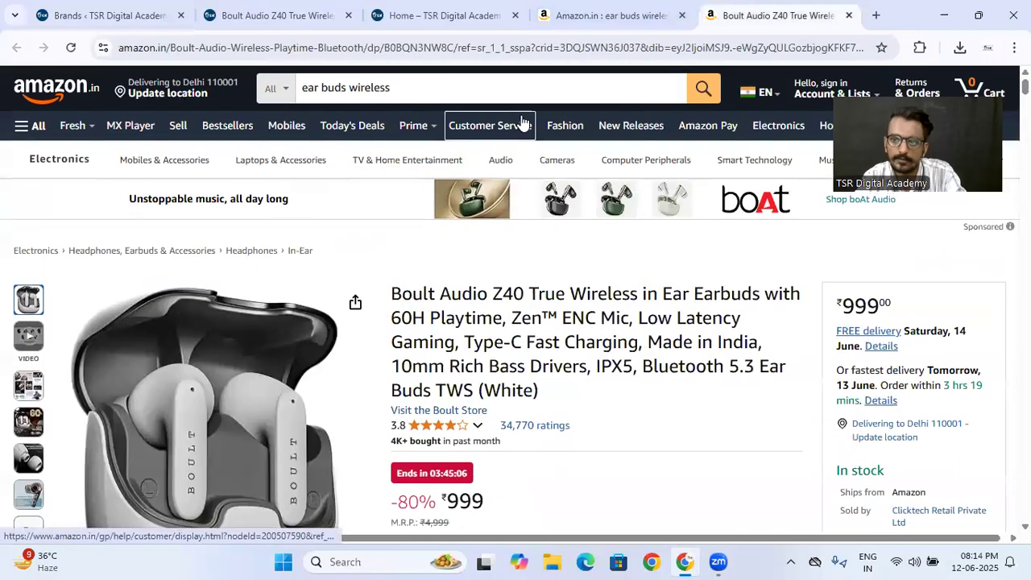
{"action": "left_click_drag", "start_coordinate": [392, 294], "coordinate": [433, 288]}
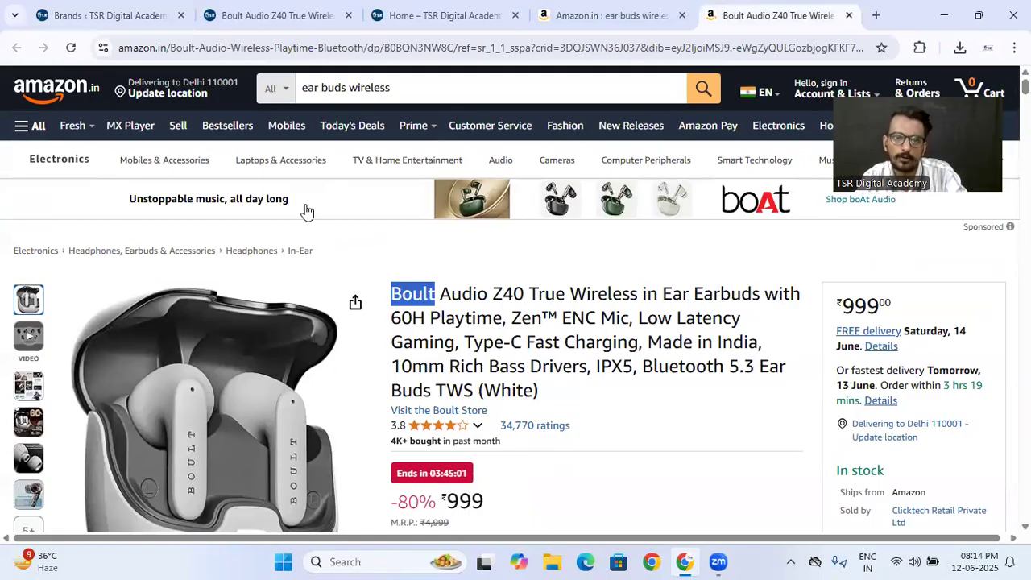
{"action": "left_click", "coordinate": [141, 15]}
{"action": "scroll", "coordinate": [435, 351], "scroll_direction": "down", "scroll_amount": 4}
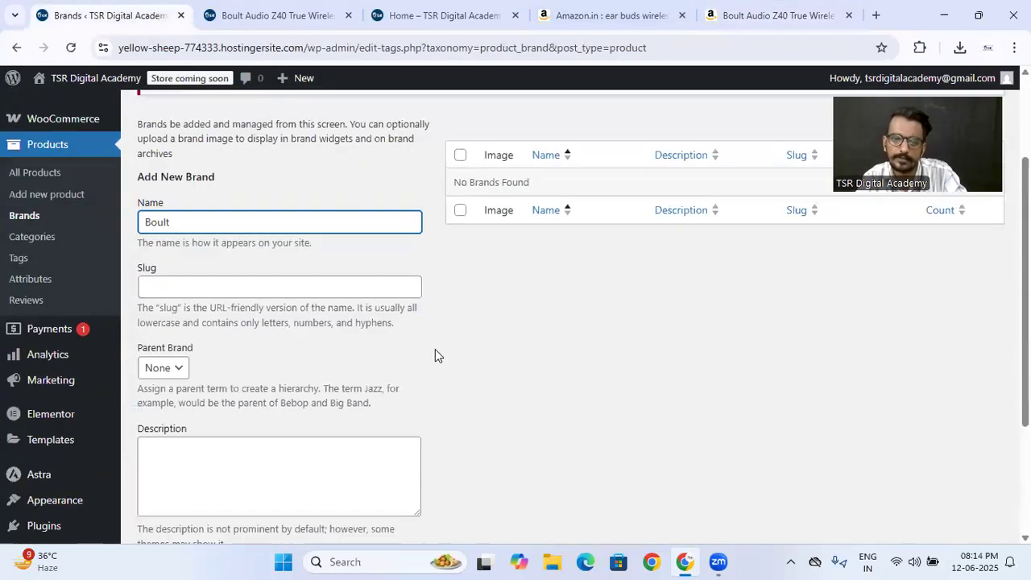
{"action": "left_click", "coordinate": [179, 466]}
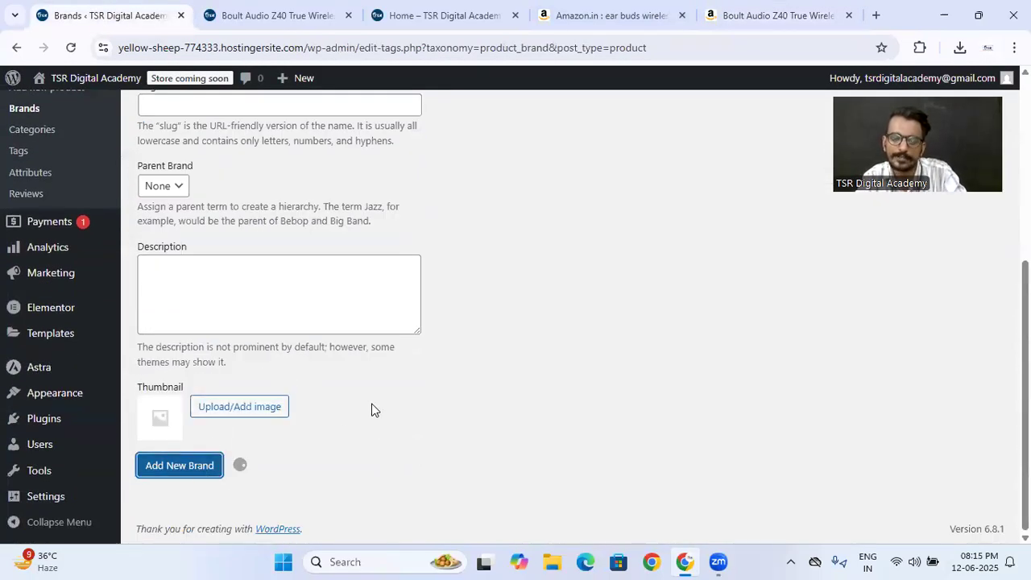
{"action": "scroll", "coordinate": [373, 404], "scroll_direction": "up", "scroll_amount": 4}
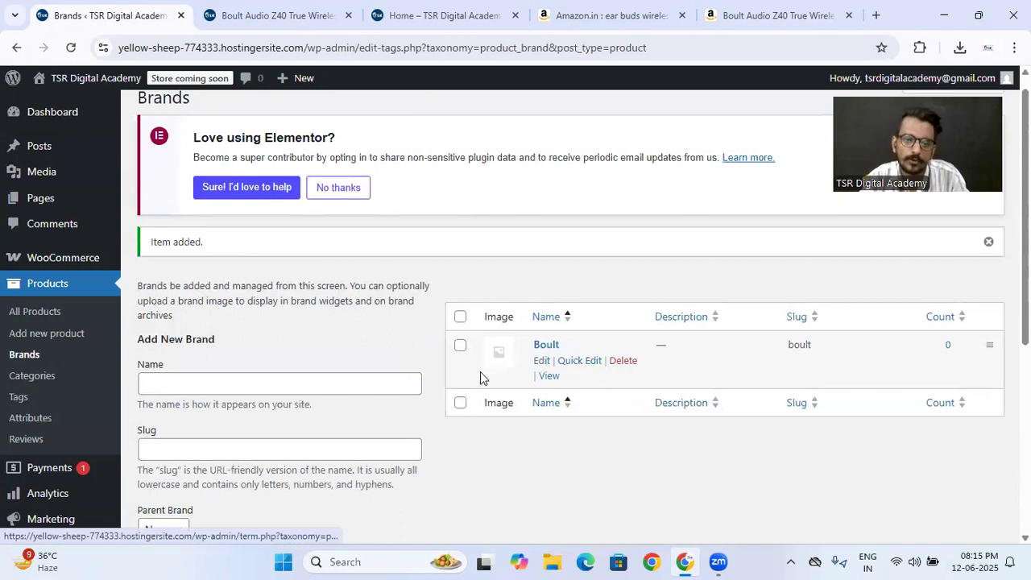
- Add a new product category named Earbuds on the product Categories page, dismissing the Elementor AI notice
{"action": "left_click", "coordinate": [48, 377]}
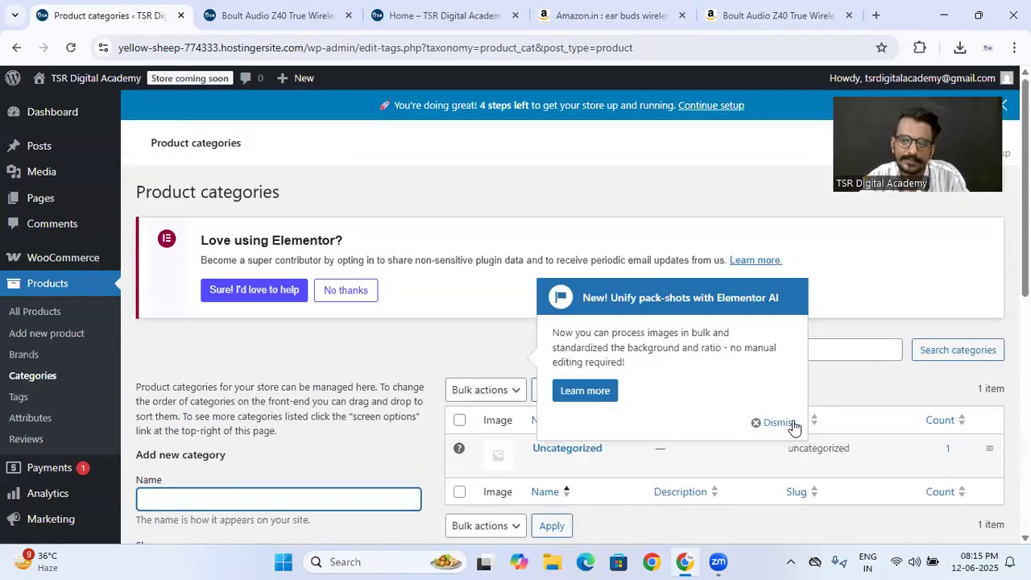
{"action": "left_click", "coordinate": [777, 422]}
{"action": "scroll", "coordinate": [230, 435], "scroll_direction": "down", "scroll_amount": 1}
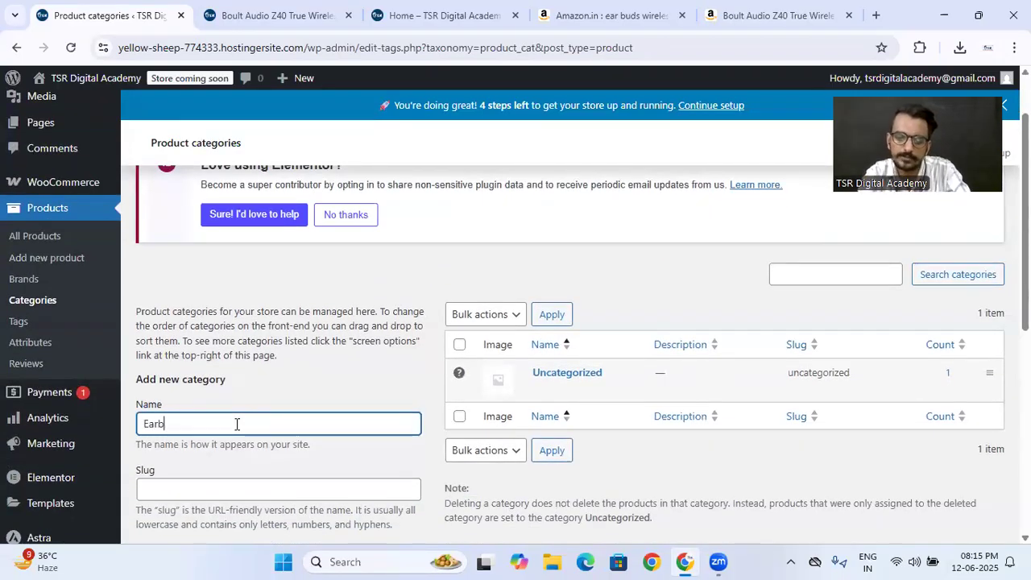
{"action": "left_click", "coordinate": [237, 425]}
{"action": "type", "text": "Earbuds"}
{"action": "scroll", "coordinate": [217, 451], "scroll_direction": "down", "scroll_amount": 6}
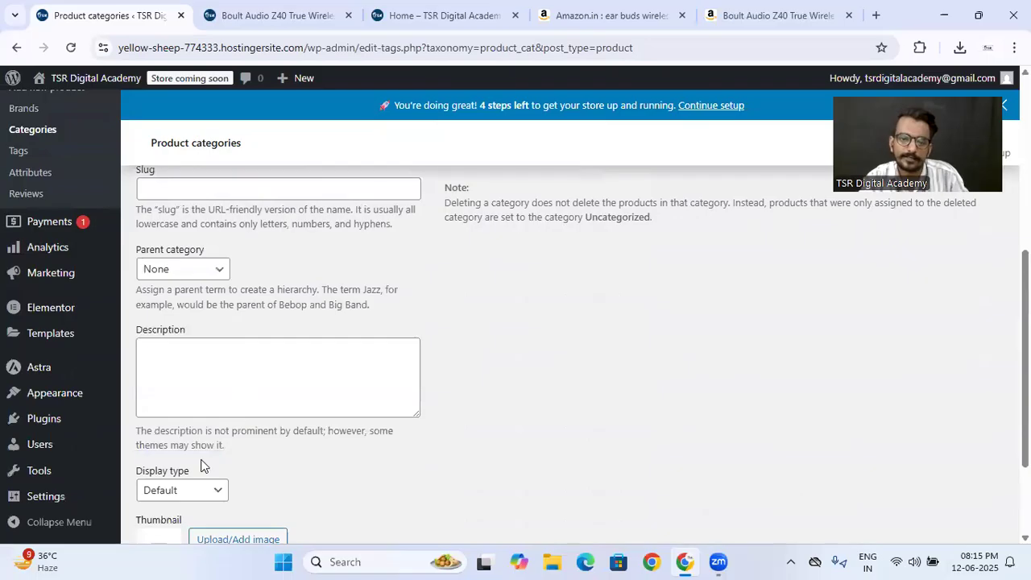
{"action": "left_click", "coordinate": [184, 464]}
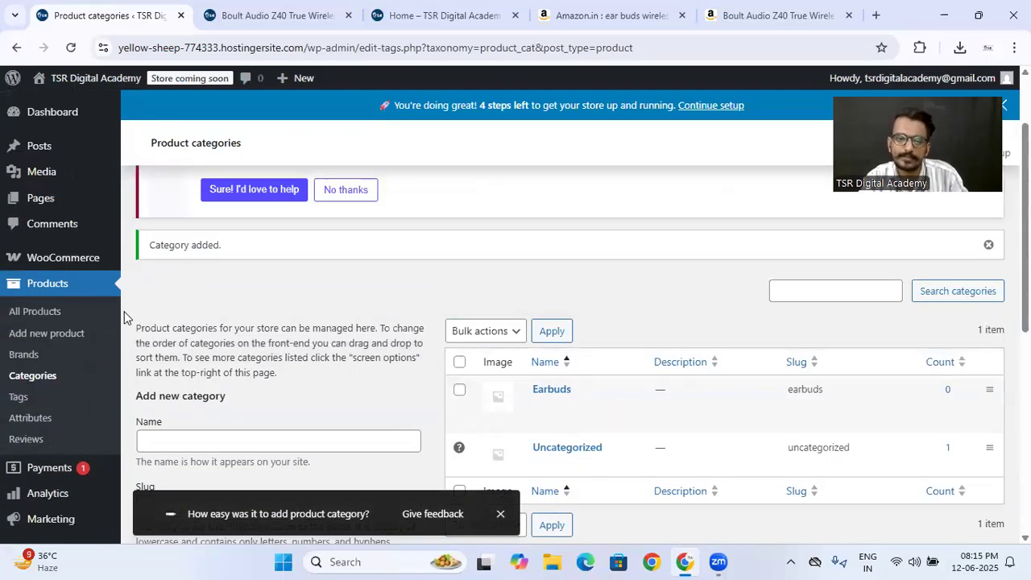
- Open the Boult Audio Z40 product for editing, replace its Uncategorized category with Earbuds and assign the Boult brand
{"action": "left_click", "coordinate": [39, 316]}
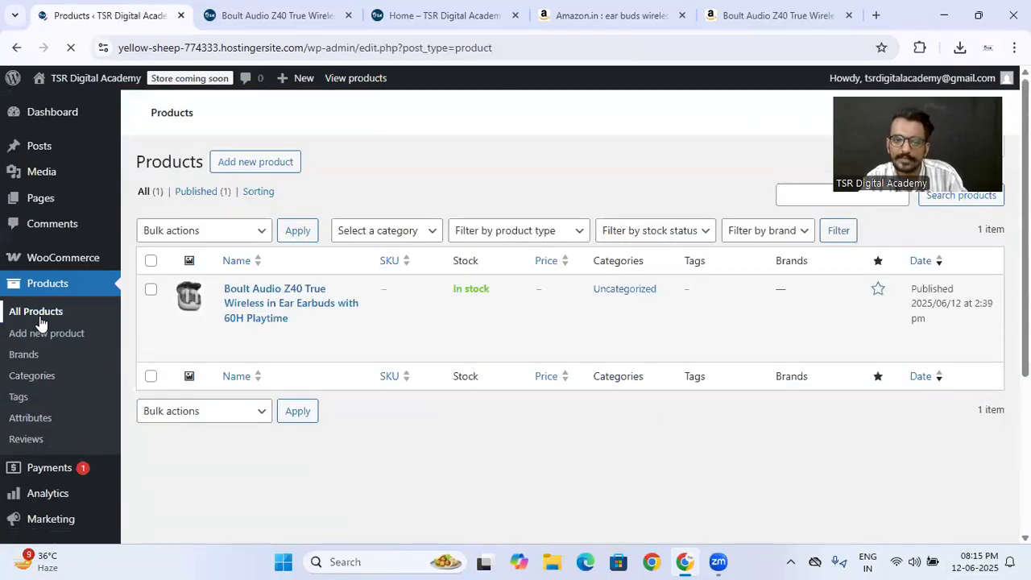
{"action": "scroll", "coordinate": [272, 391], "scroll_direction": "down", "scroll_amount": 1}
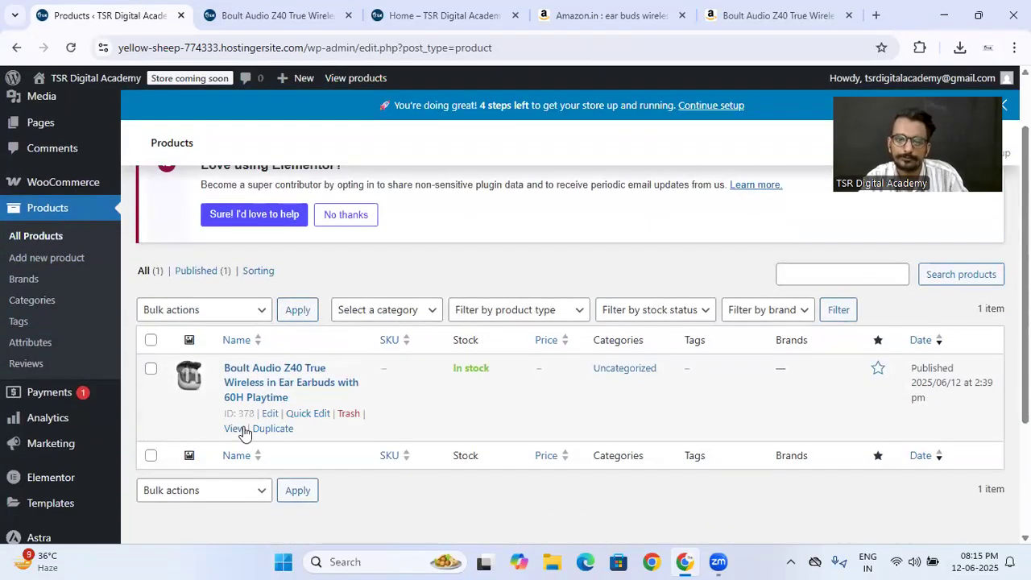
{"action": "left_click", "coordinate": [268, 414]}
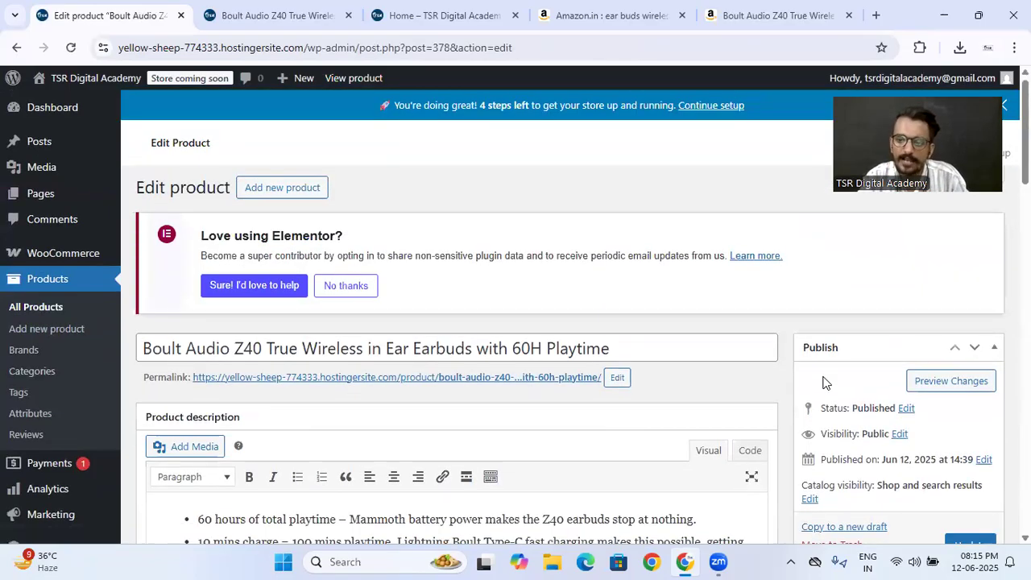
{"action": "scroll", "coordinate": [823, 382], "scroll_direction": "down", "scroll_amount": 10}
{"action": "scroll", "coordinate": [823, 382], "scroll_direction": "down", "scroll_amount": 2}
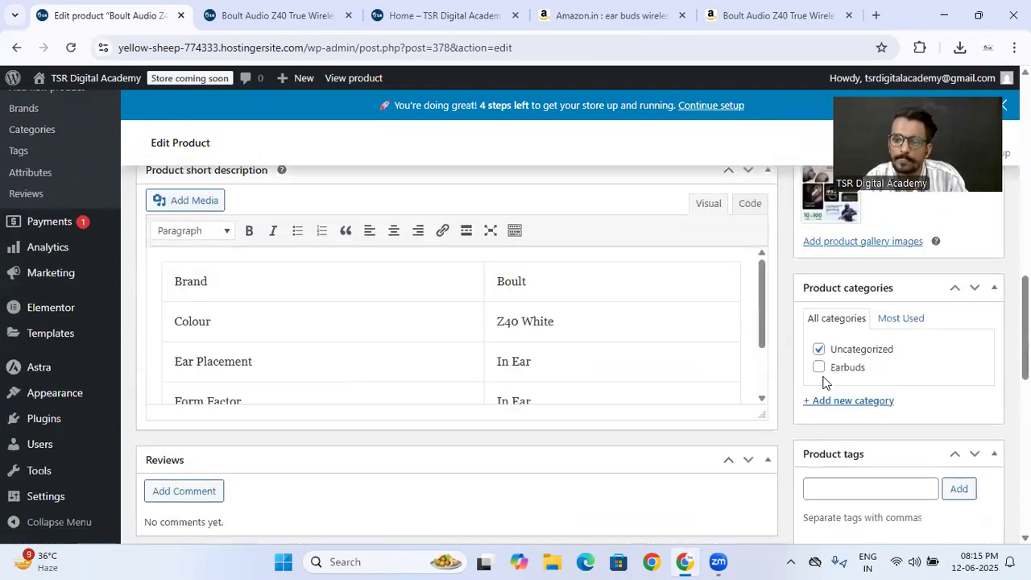
{"action": "left_click", "coordinate": [819, 370]}
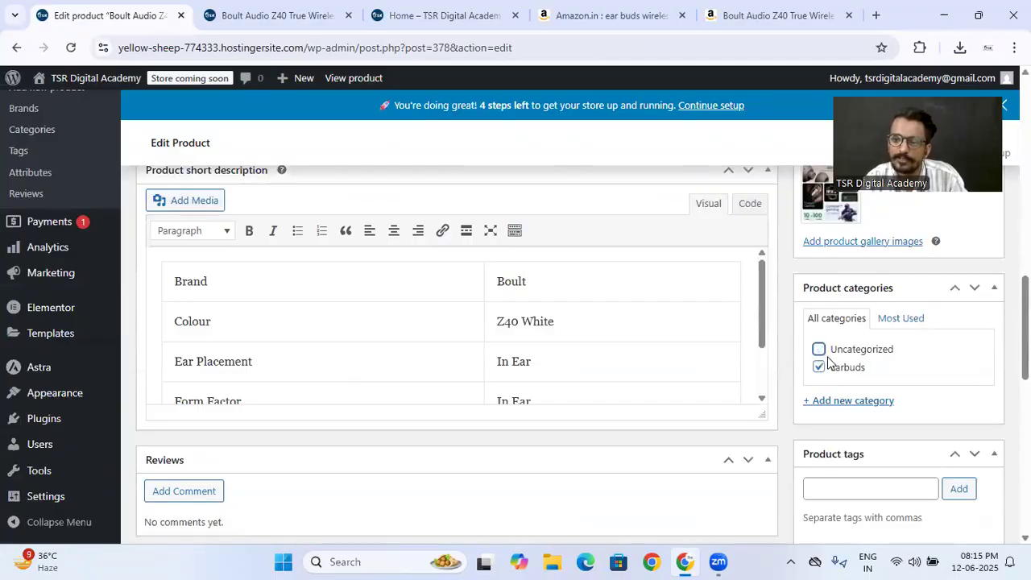
{"action": "scroll", "coordinate": [828, 363], "scroll_direction": "down", "scroll_amount": 4}
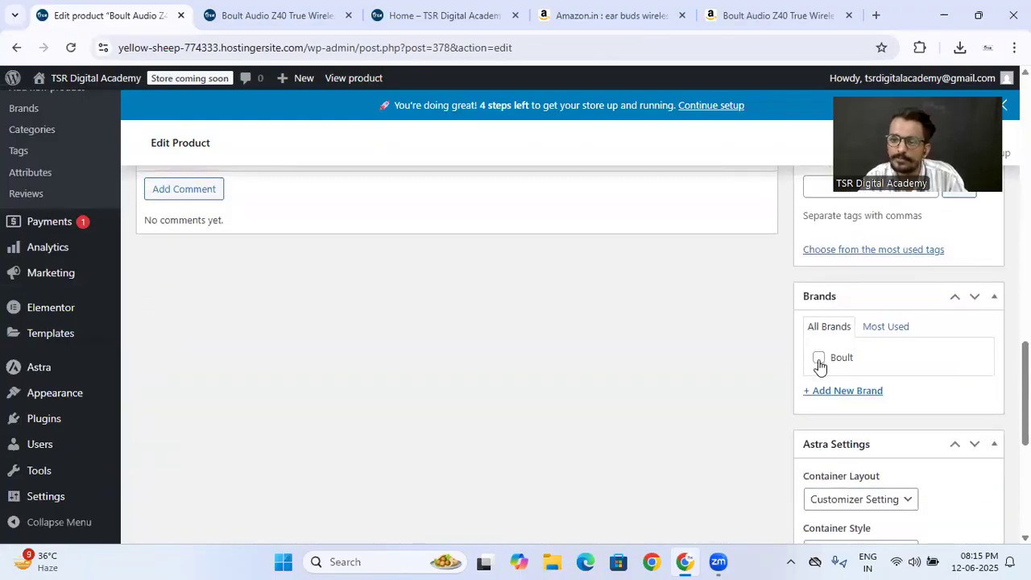
- Create an Earphones category from within the product's edit page and leave it unassigned to this product
{"action": "scroll", "coordinate": [818, 364], "scroll_direction": "up", "scroll_amount": 4}
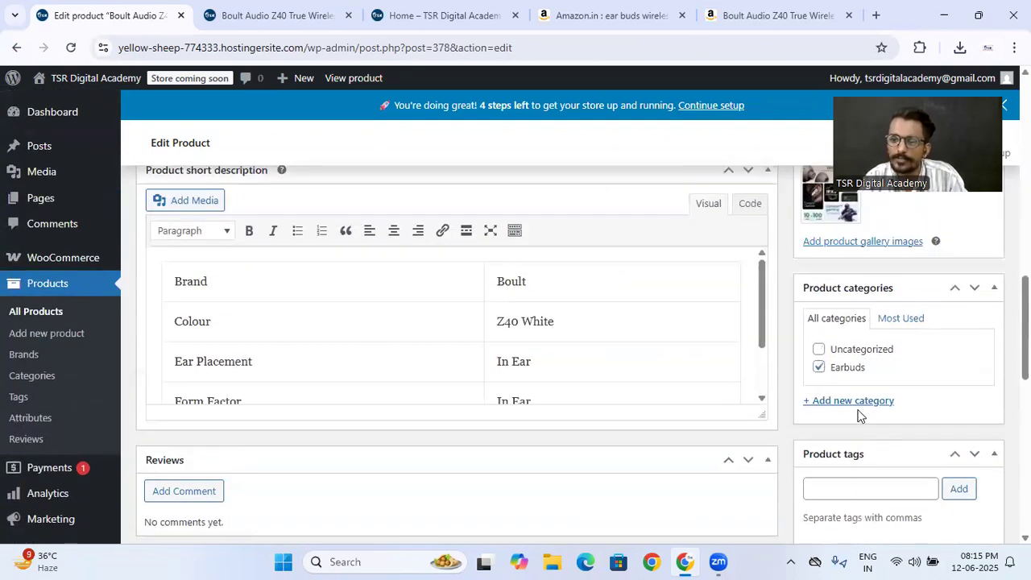
{"action": "left_click", "coordinate": [852, 405]}
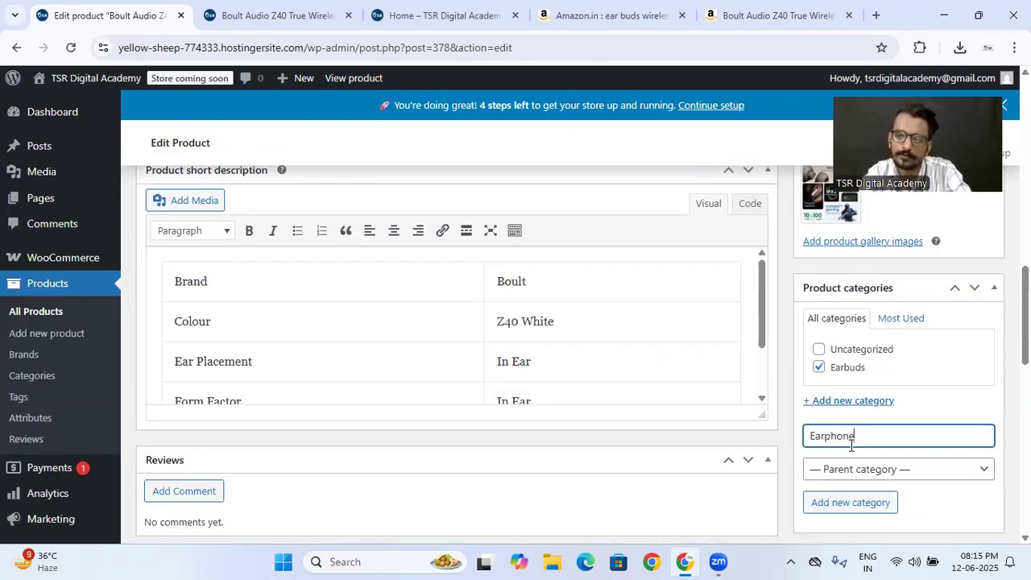
{"action": "left_click", "coordinate": [846, 506]}
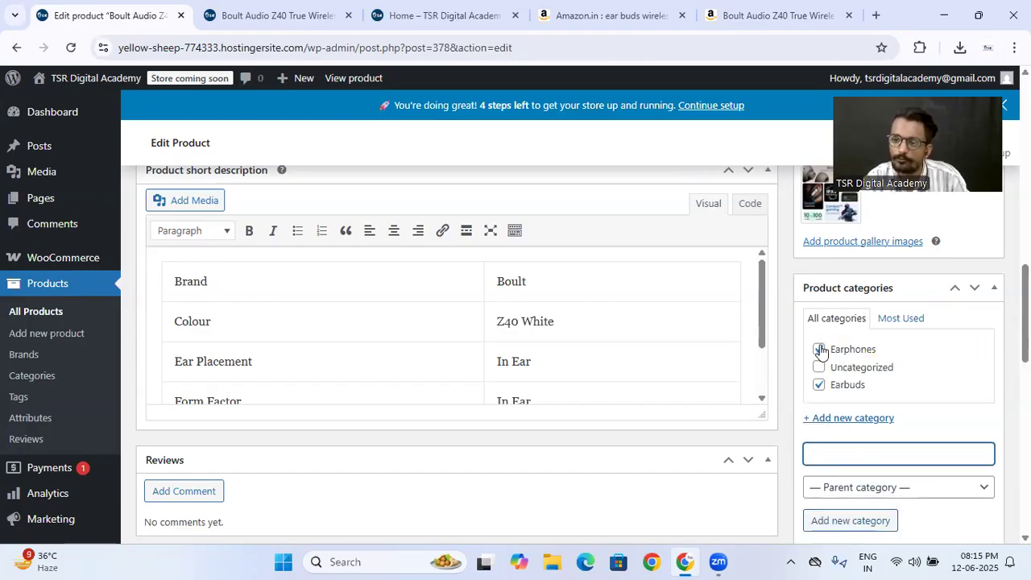
{"action": "left_click", "coordinate": [818, 350]}
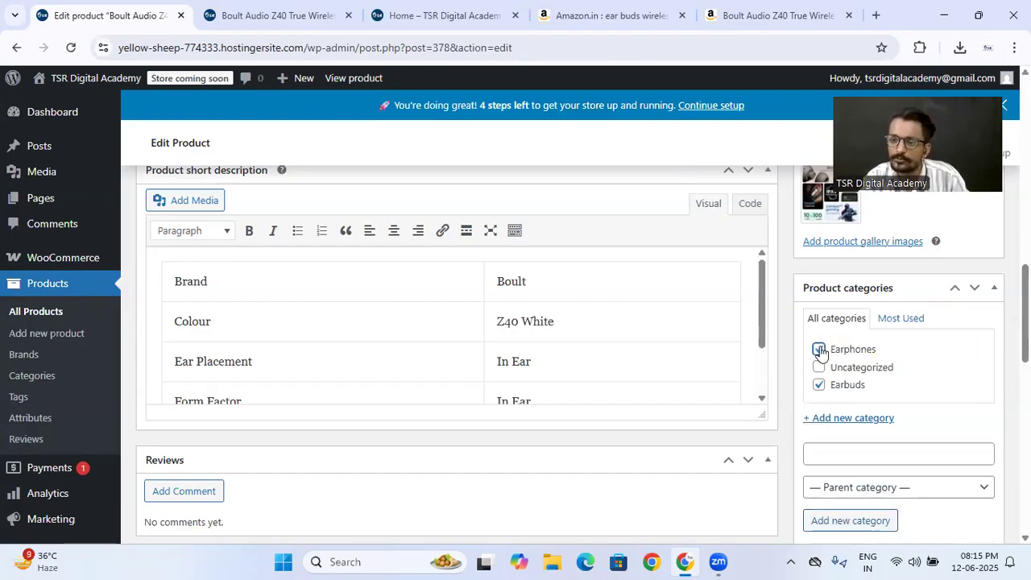
- Create a Boat brand from within the product's edit page and keep only Boult assigned to the product
{"action": "scroll", "coordinate": [844, 398], "scroll_direction": "down", "scroll_amount": 6}
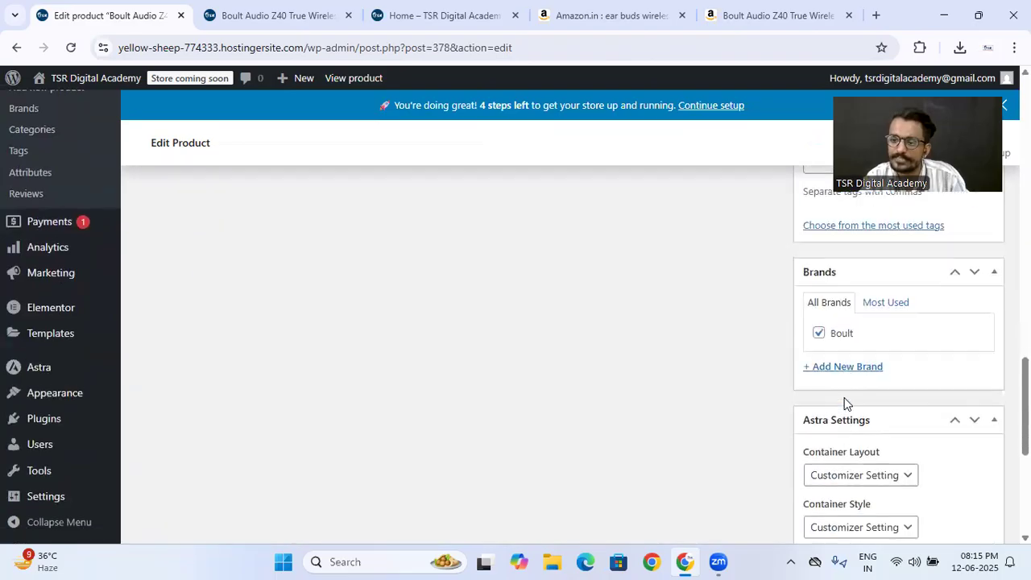
{"action": "left_click", "coordinate": [845, 370]}
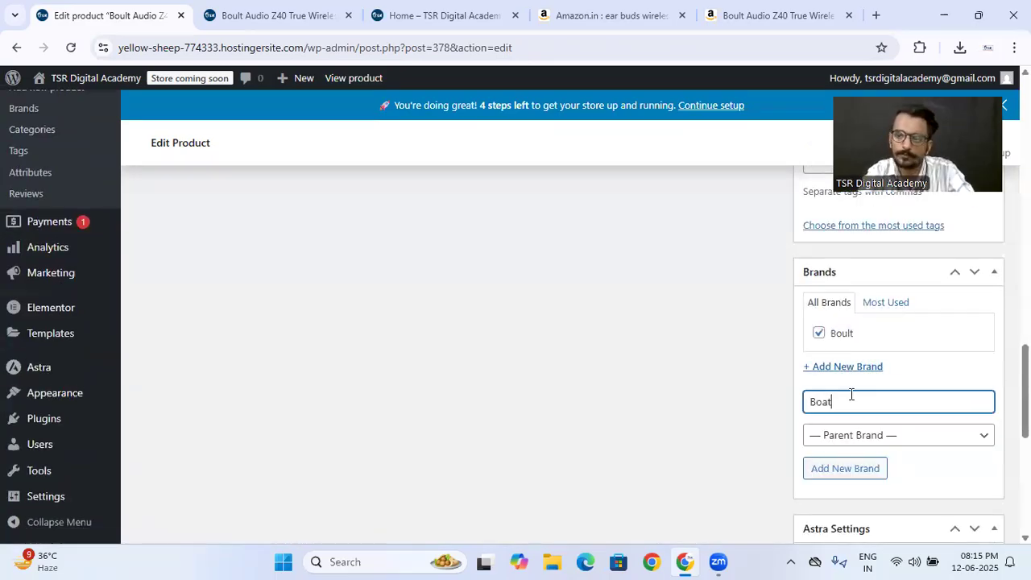
{"action": "left_click", "coordinate": [837, 473]}
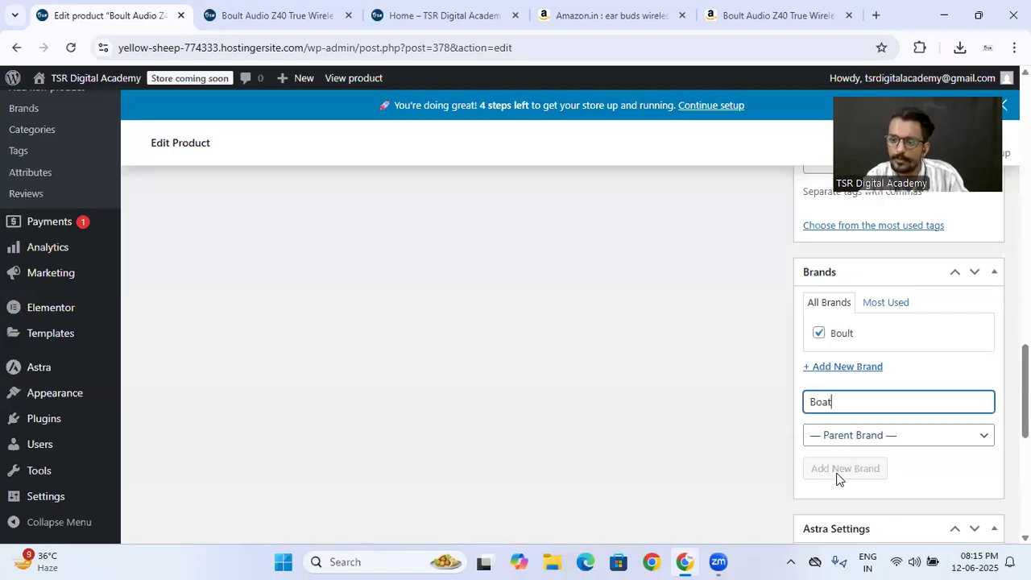
{"action": "left_click", "coordinate": [824, 337]}
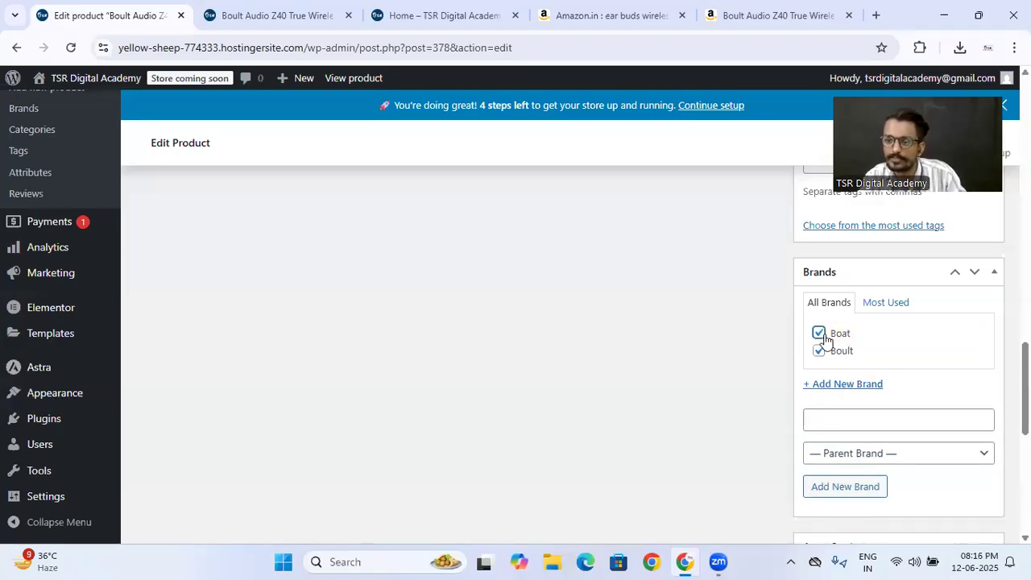
{"action": "left_click", "coordinate": [819, 333]}
- Review the product's description, price fields, short description, images, categories and brands on the edit page
{"action": "scroll", "coordinate": [556, 379], "scroll_direction": "up", "scroll_amount": 10}
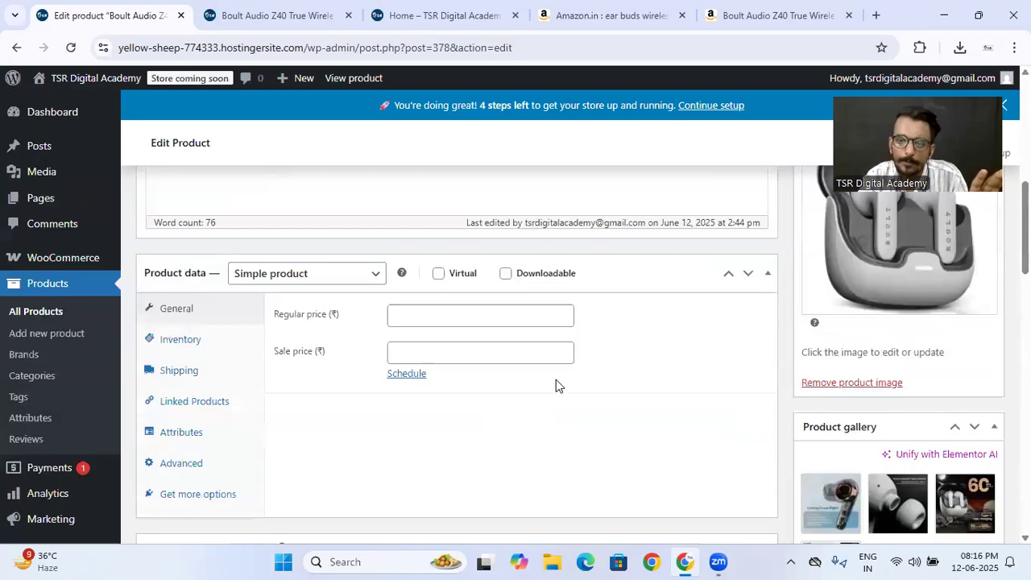
{"action": "scroll", "coordinate": [359, 306], "scroll_direction": "up", "scroll_amount": 5}
{"action": "scroll", "coordinate": [439, 310], "scroll_direction": "down", "scroll_amount": 8}
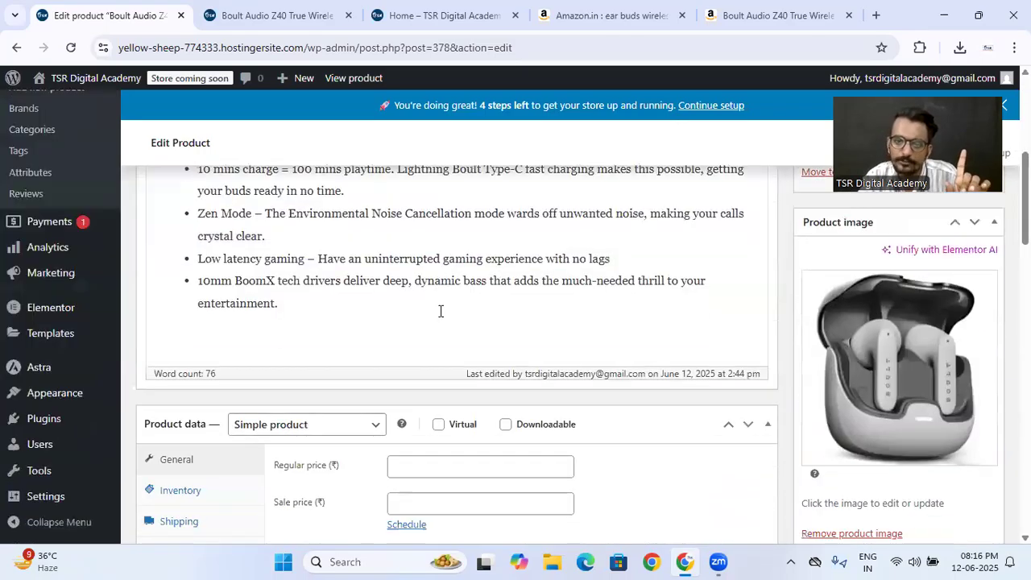
{"action": "scroll", "coordinate": [441, 310], "scroll_direction": "down", "scroll_amount": 3}
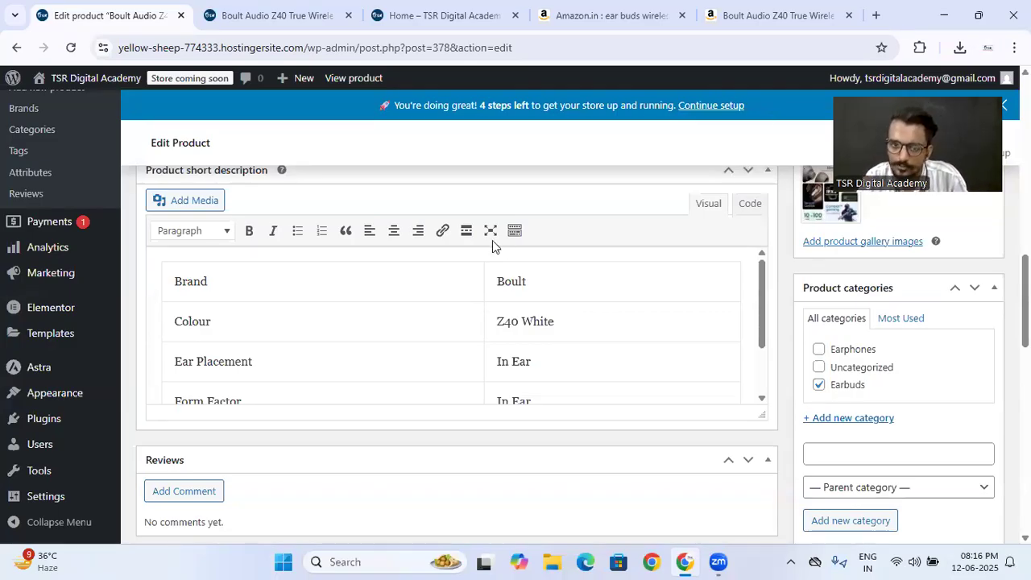
{"action": "scroll", "coordinate": [492, 240], "scroll_direction": "up", "scroll_amount": 15}
{"action": "scroll", "coordinate": [492, 240], "scroll_direction": "down", "scroll_amount": 5}
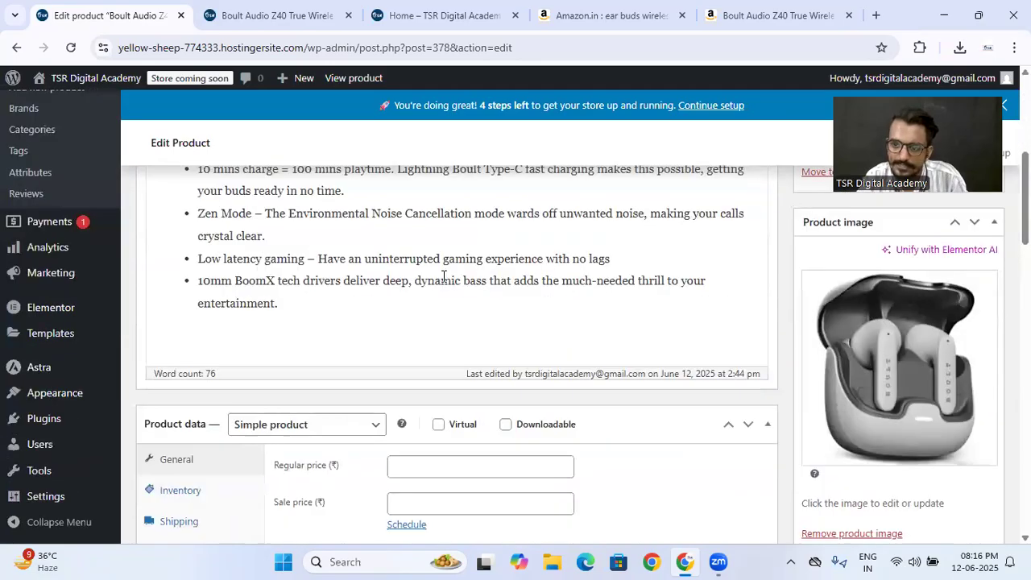
{"action": "scroll", "coordinate": [444, 276], "scroll_direction": "down", "scroll_amount": 5}
{"action": "left_click", "coordinate": [818, 460]}
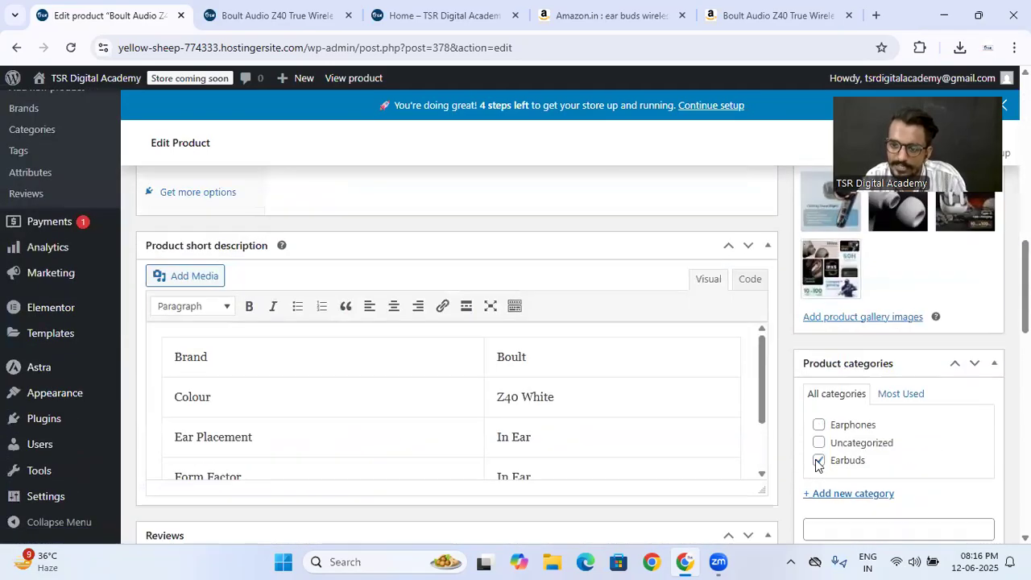
{"action": "scroll", "coordinate": [818, 464], "scroll_direction": "down", "scroll_amount": 6}
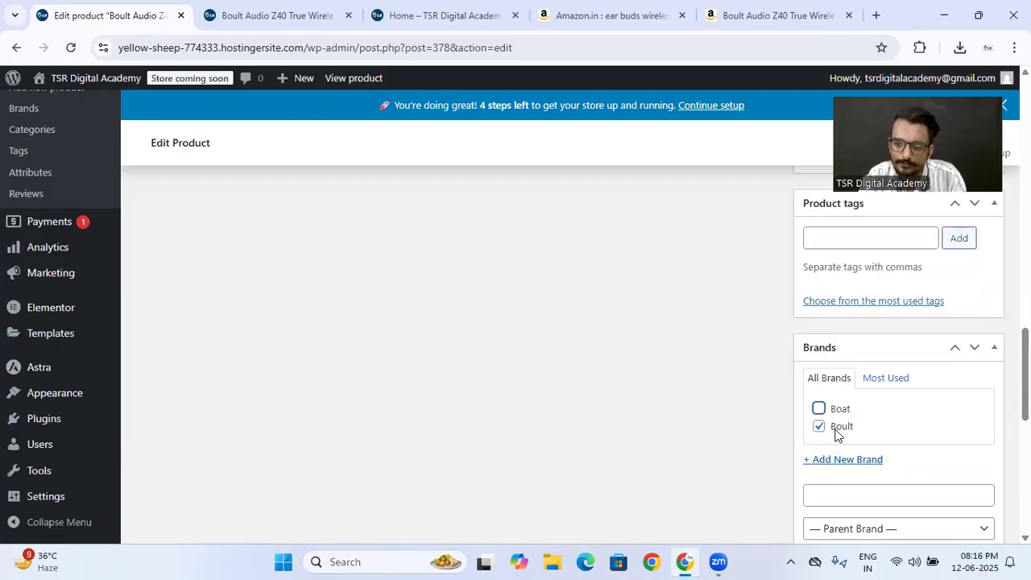
{"action": "scroll", "coordinate": [776, 430], "scroll_direction": "down", "scroll_amount": 4}
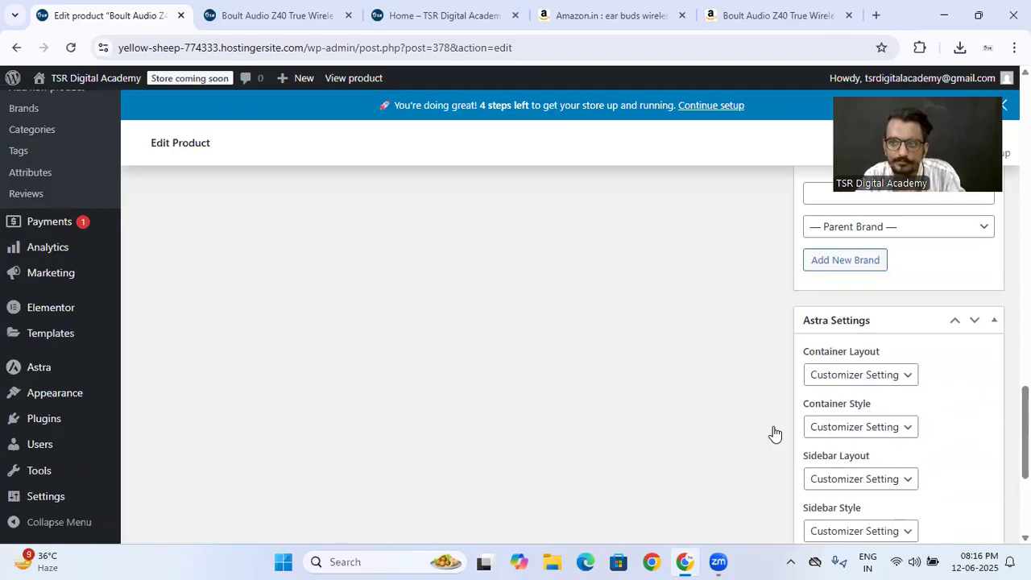
{"action": "scroll", "coordinate": [775, 434], "scroll_direction": "up", "scroll_amount": 10}
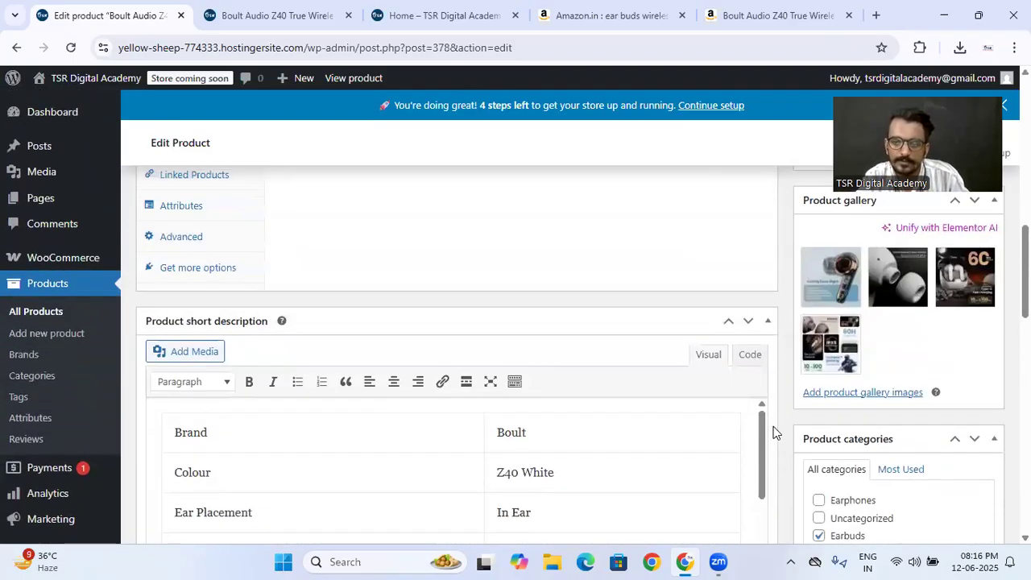
{"action": "scroll", "coordinate": [647, 393], "scroll_direction": "up", "scroll_amount": 1}
{"action": "scroll", "coordinate": [600, 377], "scroll_direction": "up", "scroll_amount": 6}
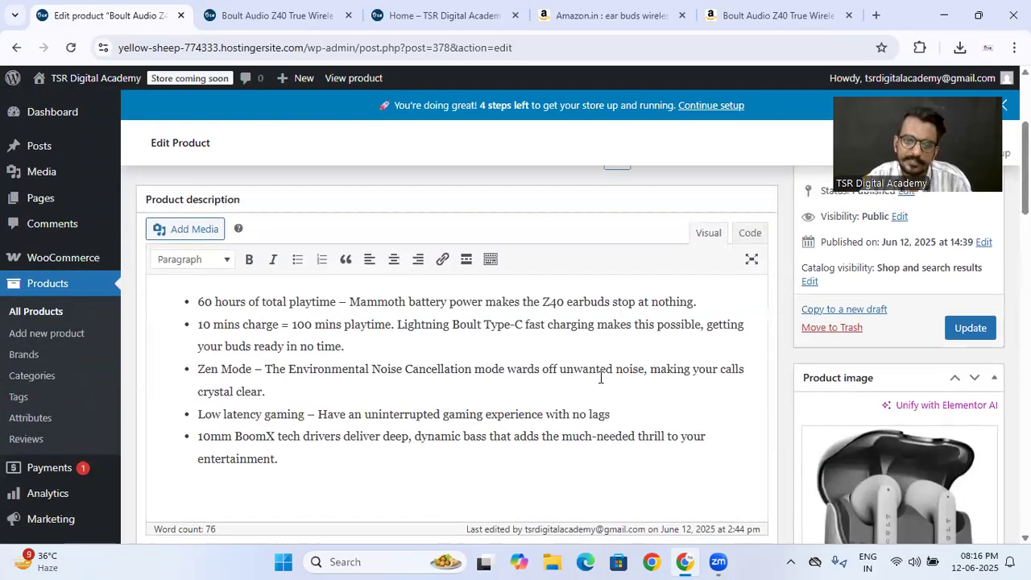
- Set the product's regular price to ₹1299 and update the product
{"action": "scroll", "coordinate": [600, 378], "scroll_direction": "down", "scroll_amount": 4}
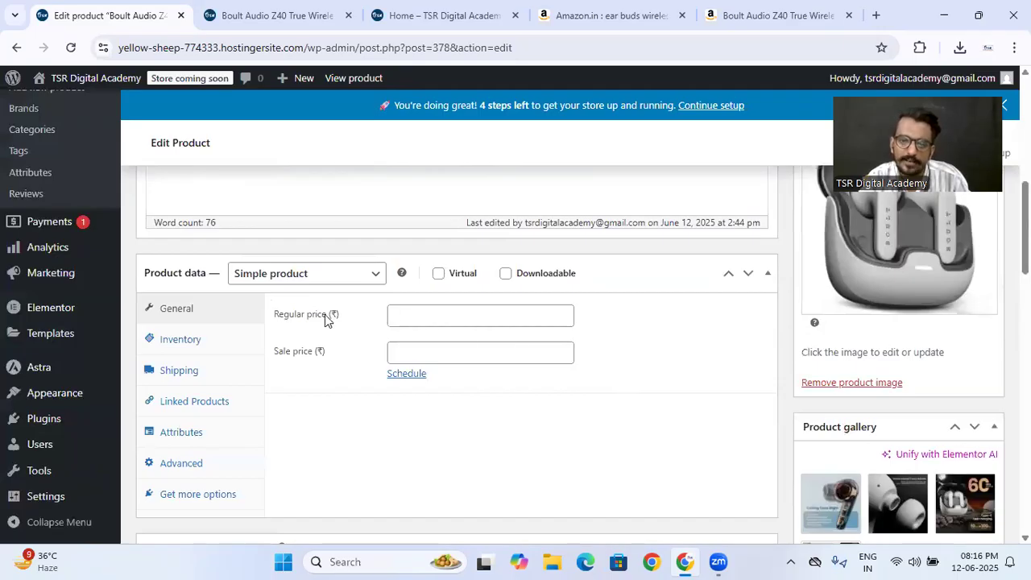
{"action": "left_click", "coordinate": [409, 324]}
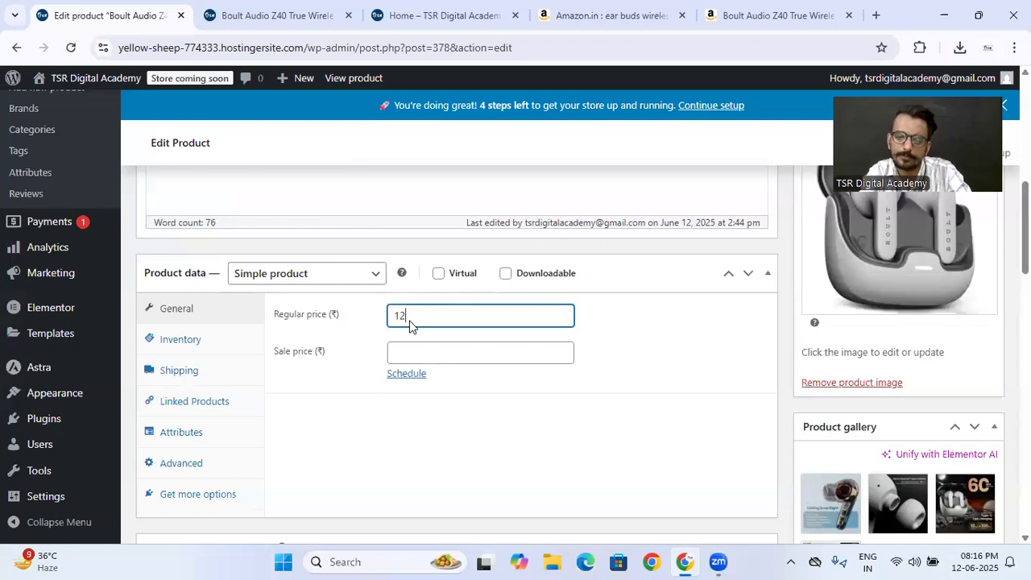
{"action": "scroll", "coordinate": [805, 322], "scroll_direction": "up", "scroll_amount": 6}
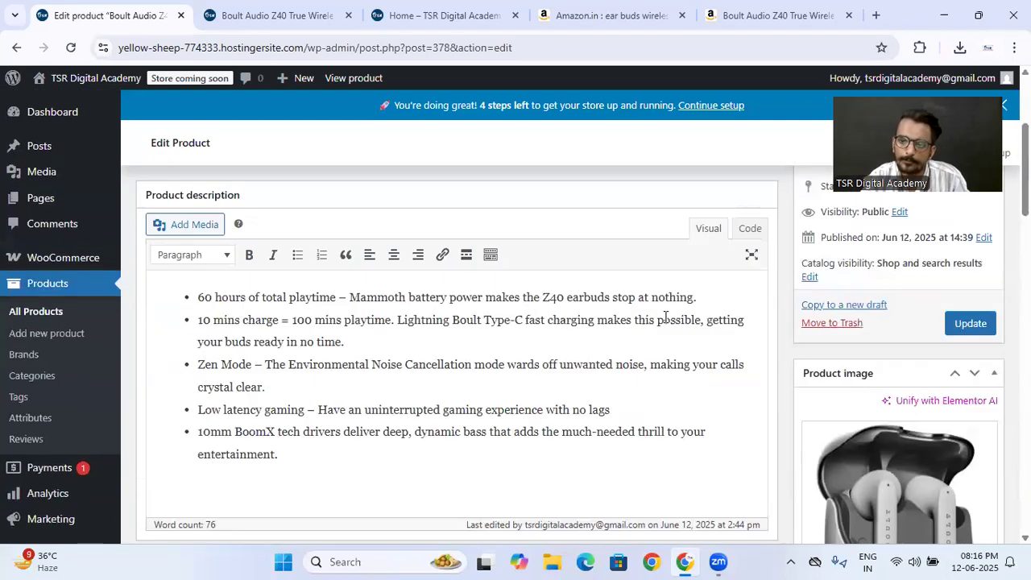
{"action": "left_click", "coordinate": [969, 397]}
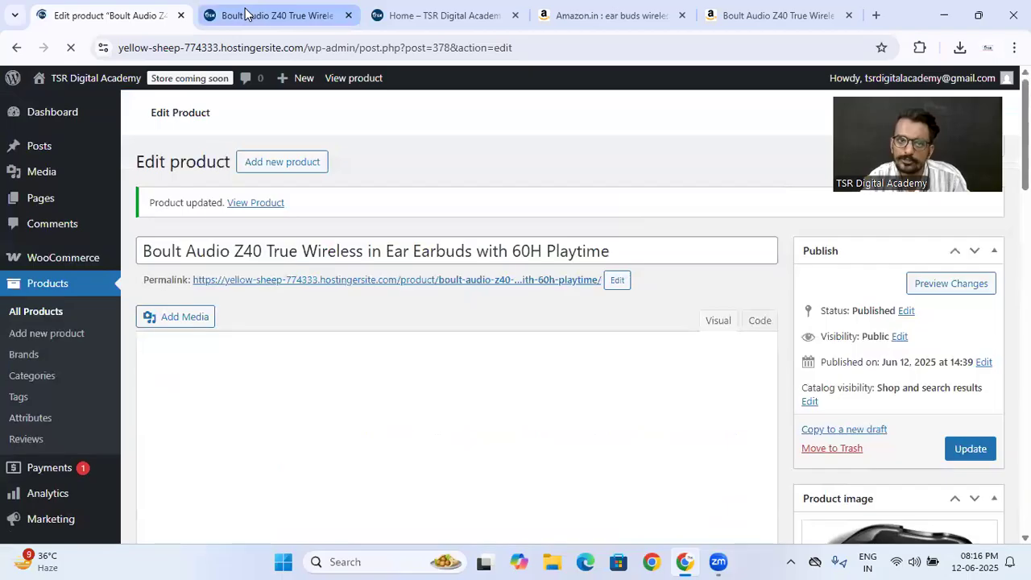
- Reload the earbuds' store page in the other browser tab and check its price, category and brand
{"action": "left_click", "coordinate": [245, 15]}
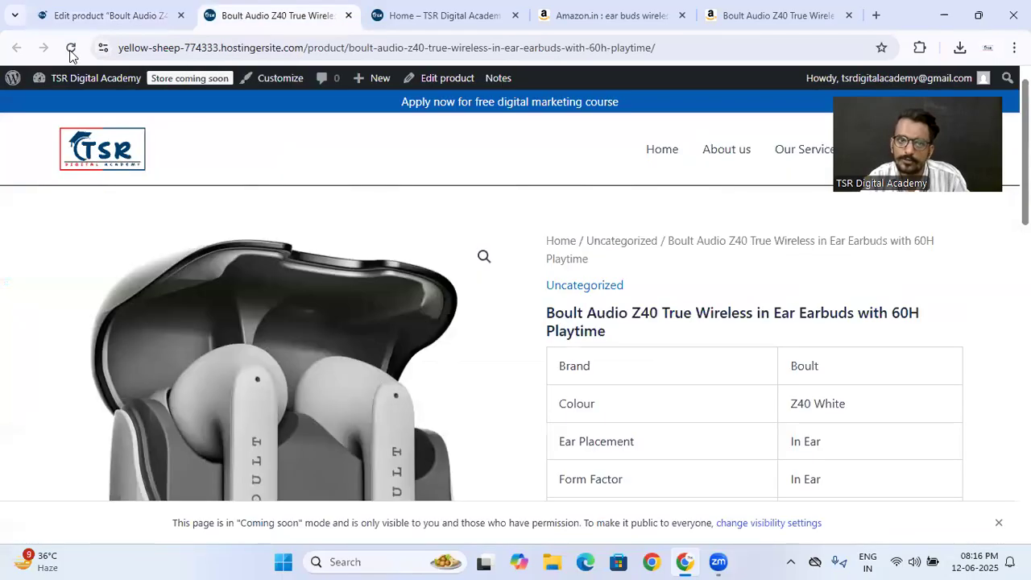
{"action": "left_click", "coordinate": [71, 50]}
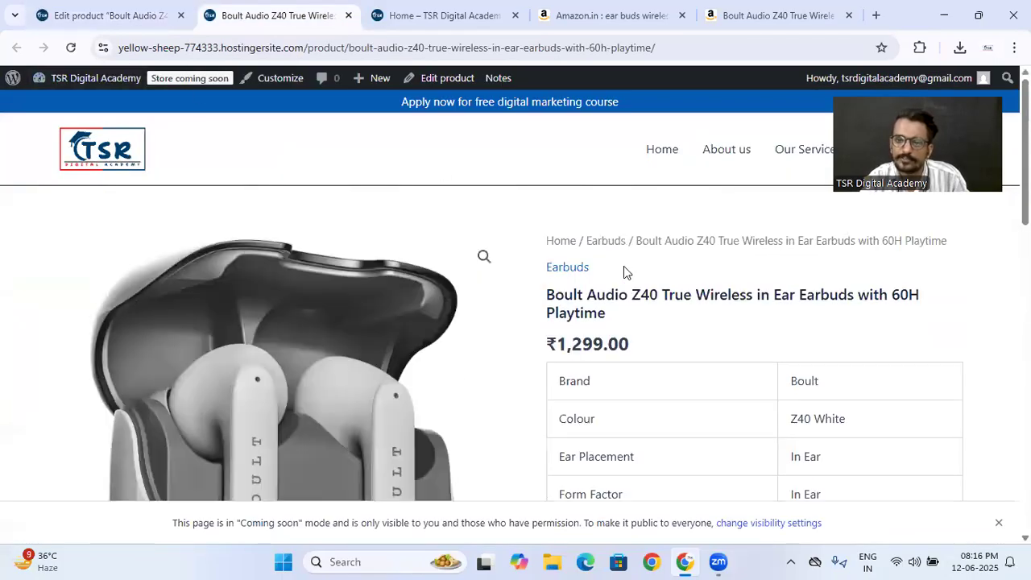
{"action": "scroll", "coordinate": [574, 288], "scroll_direction": "down", "scroll_amount": 1}
{"action": "scroll", "coordinate": [559, 266], "scroll_direction": "down", "scroll_amount": 2}
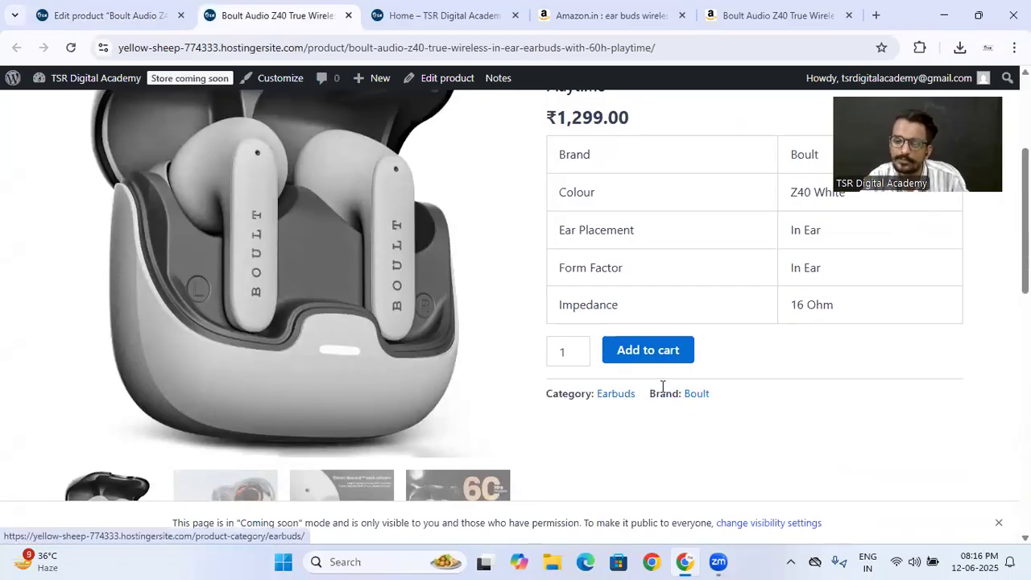
{"action": "scroll", "coordinate": [662, 386], "scroll_direction": "up", "scroll_amount": 2}
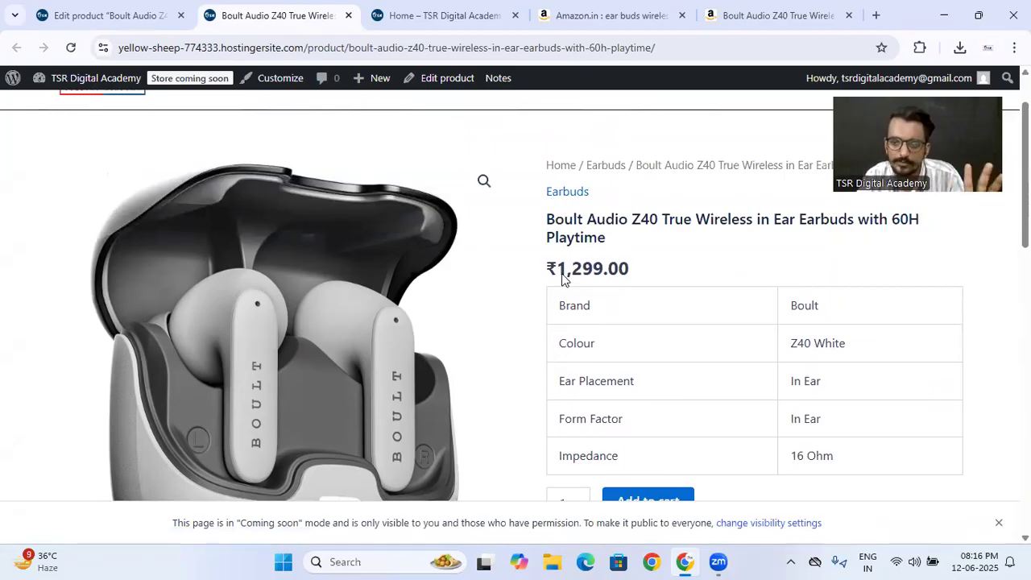
- Set the earbuds' sale price to ₹999, update the product, and reload its store page in the other browser tab
{"action": "left_click", "coordinate": [89, 14]}
{"action": "scroll", "coordinate": [463, 306], "scroll_direction": "down", "scroll_amount": 7}
{"action": "scroll", "coordinate": [463, 308], "scroll_direction": "down", "scroll_amount": 3}
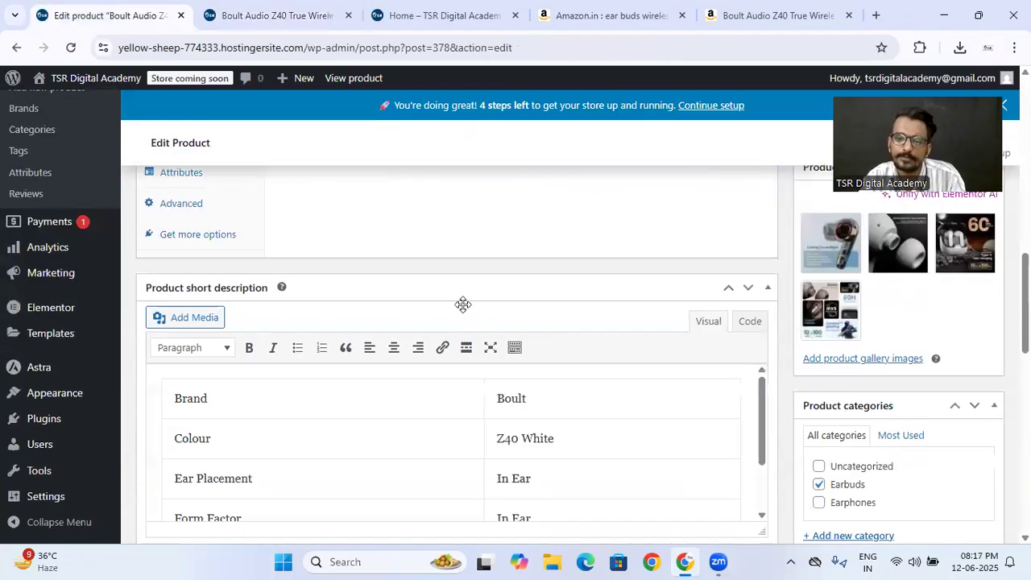
{"action": "scroll", "coordinate": [460, 302], "scroll_direction": "up", "scroll_amount": 4}
{"action": "left_click", "coordinate": [441, 400]}
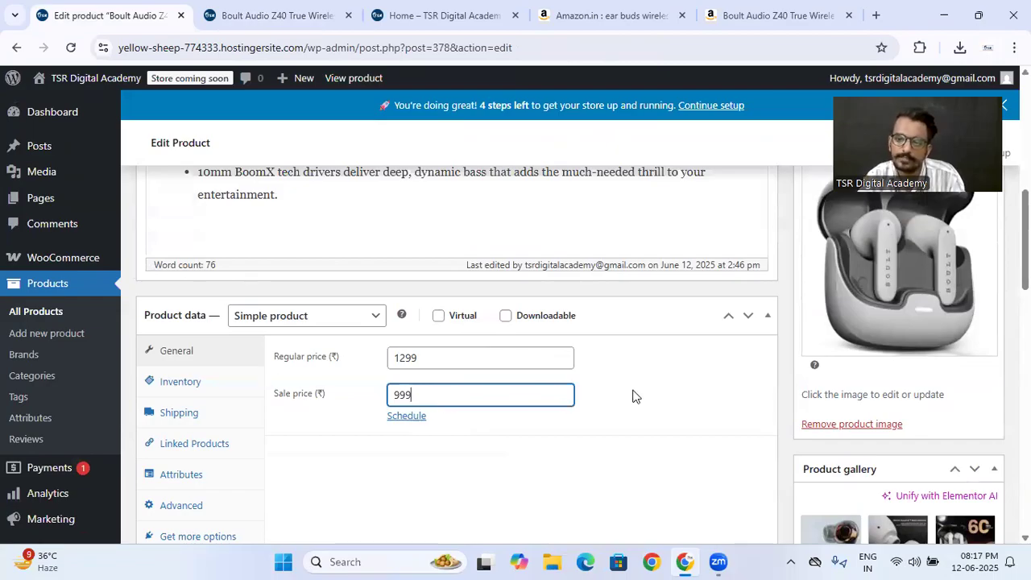
{"action": "type", "text": "999"}
{"action": "scroll", "coordinate": [632, 395], "scroll_direction": "up", "scroll_amount": 4}
{"action": "left_click", "coordinate": [966, 367]}
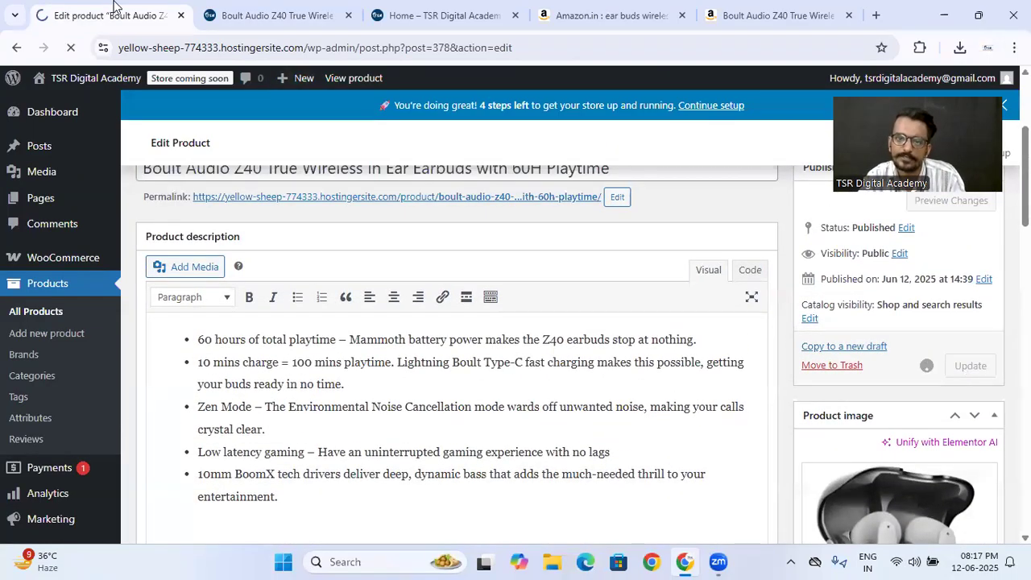
{"action": "left_click", "coordinate": [274, 15]}
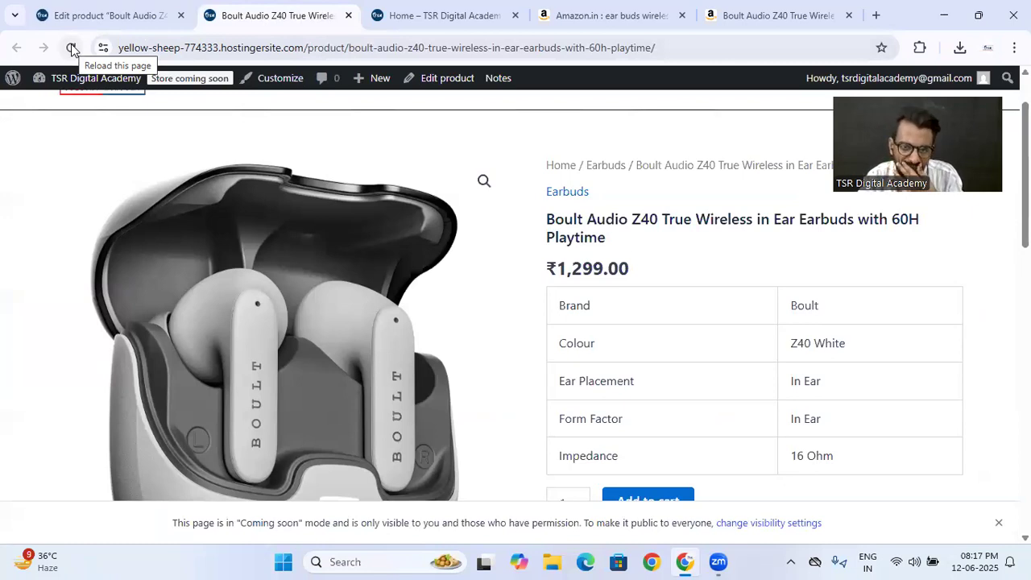
{"action": "left_click", "coordinate": [71, 48]}
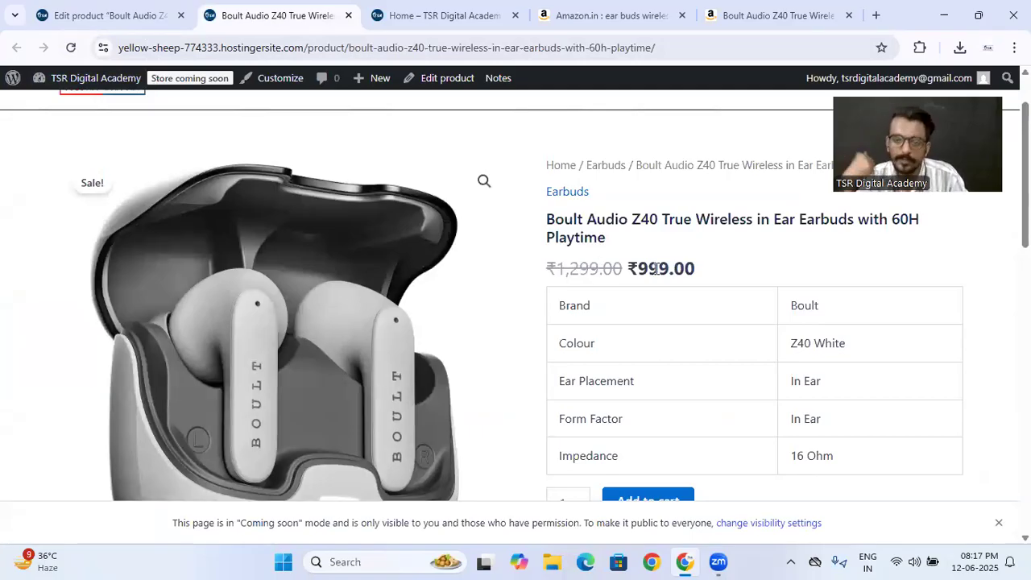
- Schedule the sale price from 2025-06-12 to 2025-06-15 and compare with the prices on the store page
{"action": "left_click", "coordinate": [105, 15]}
{"action": "scroll", "coordinate": [430, 279], "scroll_direction": "down", "scroll_amount": 8}
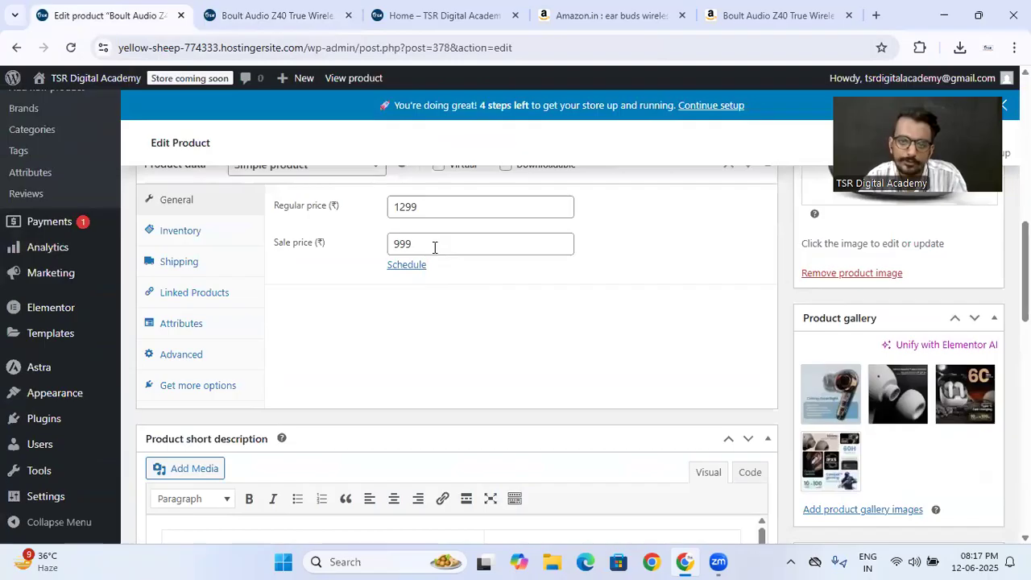
{"action": "left_click", "coordinate": [408, 266]}
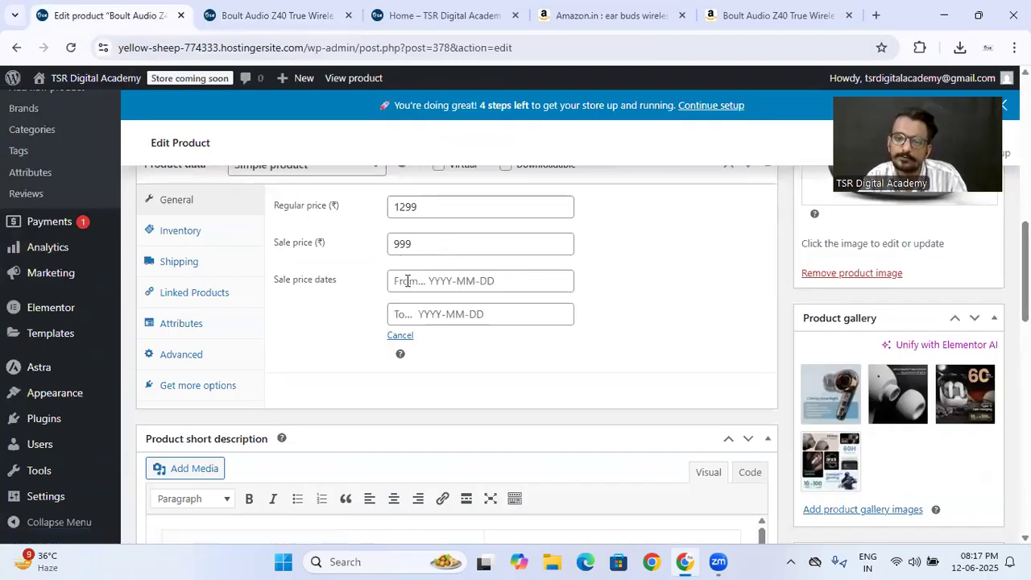
{"action": "left_click", "coordinate": [407, 281]}
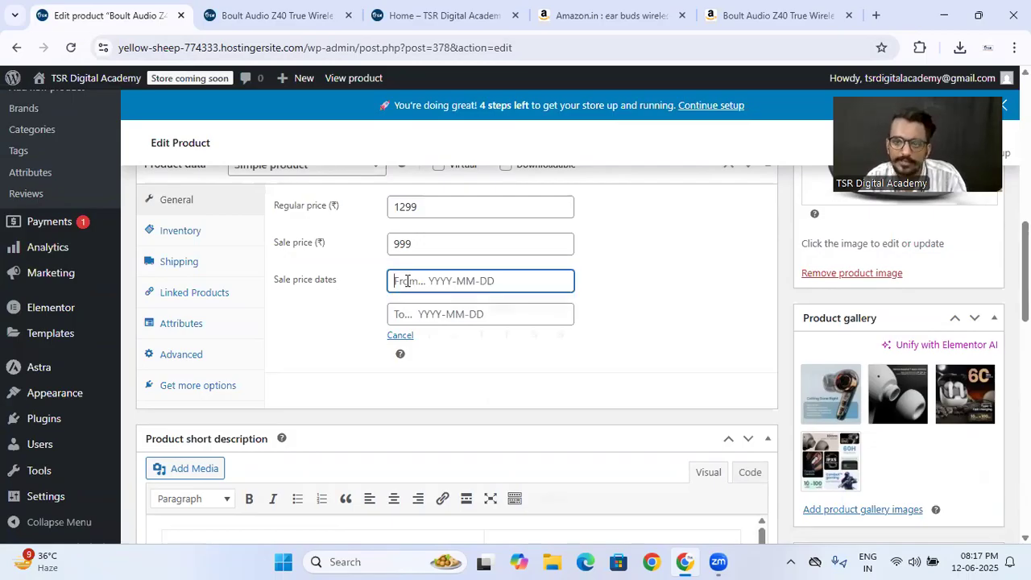
{"action": "left_click", "coordinate": [485, 401]}
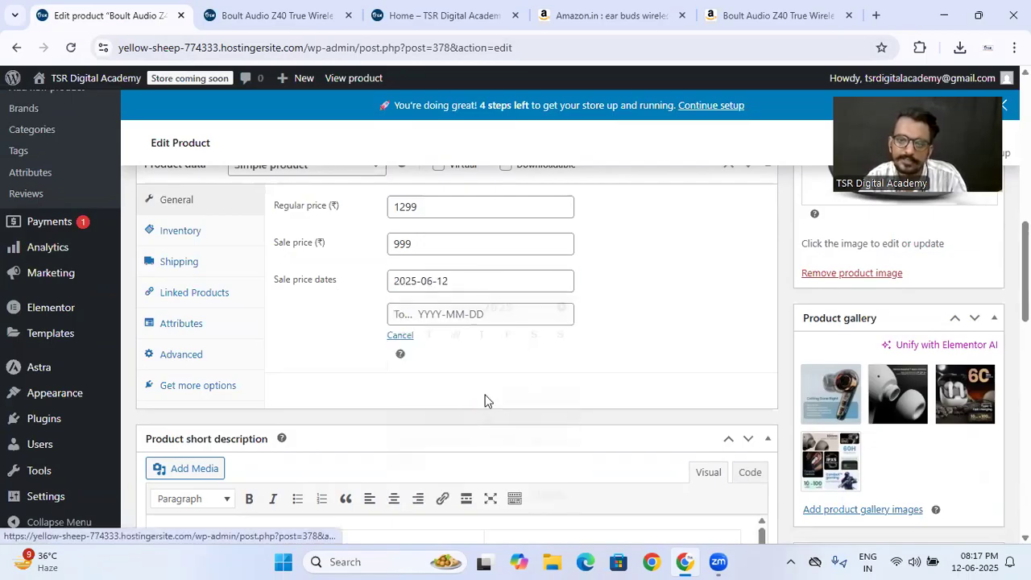
{"action": "key", "text": "Tab"}
{"action": "left_click", "coordinate": [561, 436]}
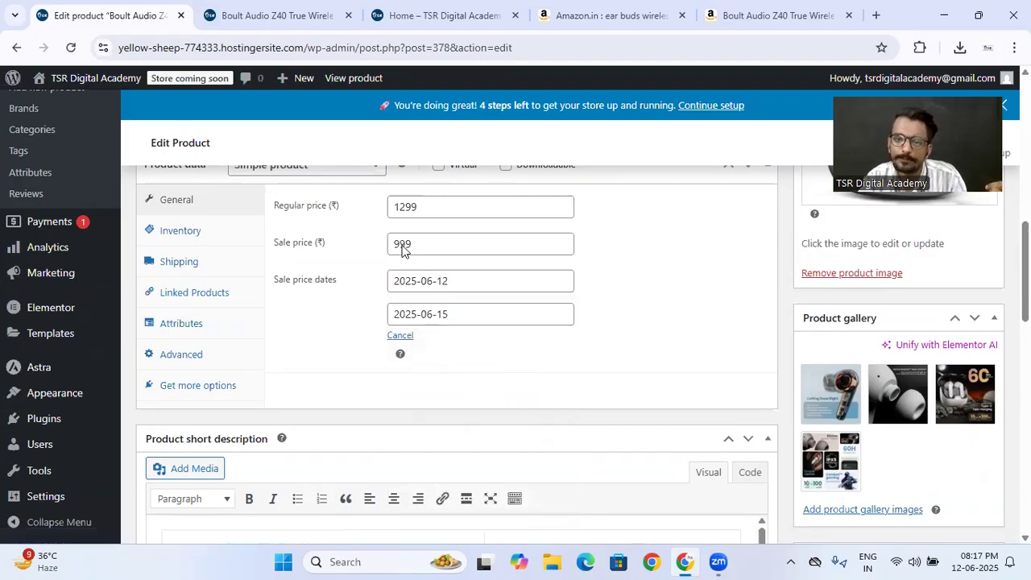
{"action": "left_click", "coordinate": [273, 15]}
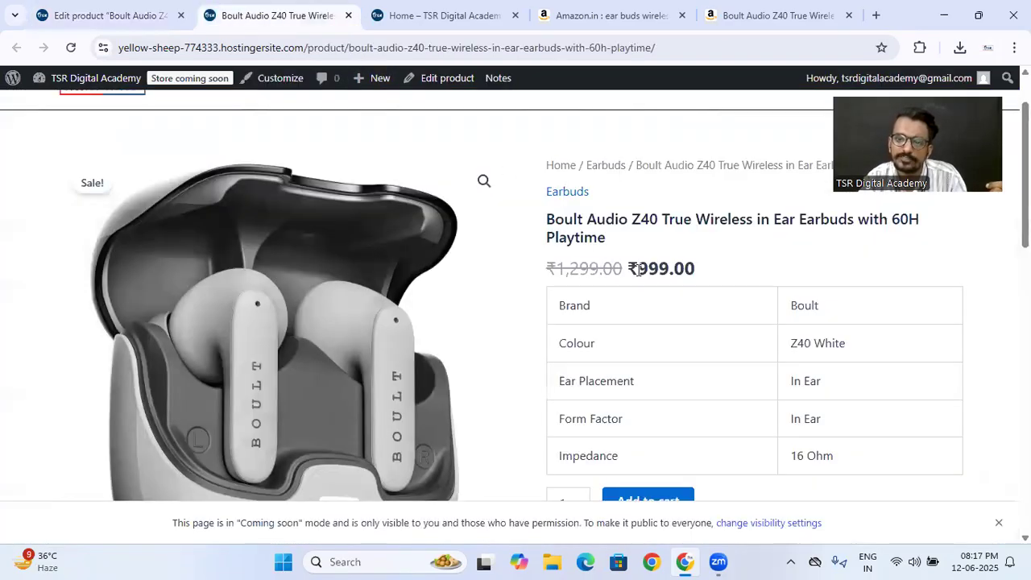
{"action": "left_click", "coordinate": [105, 15]}
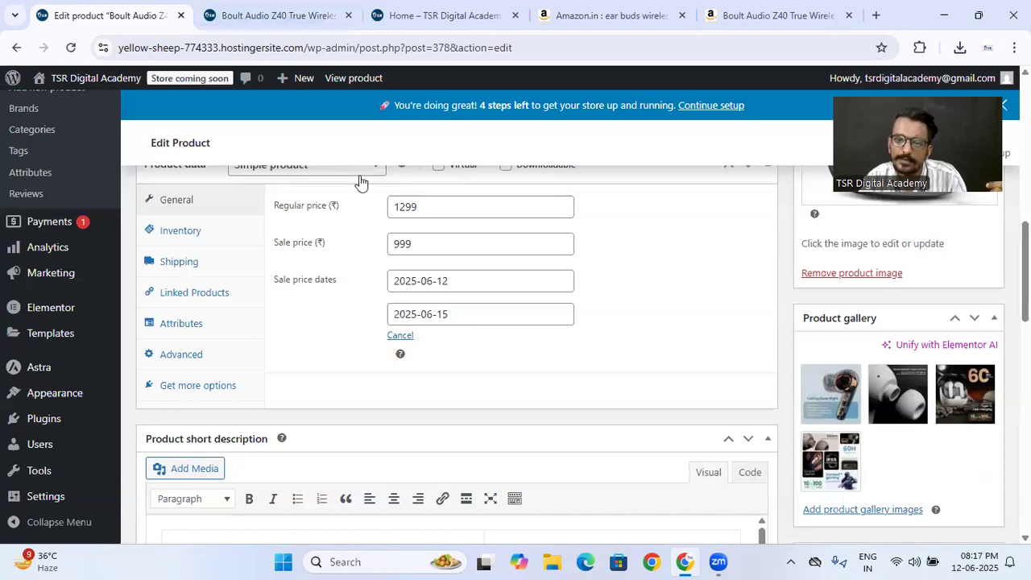
- Clear both sale price dates, cancel the sale schedule and update the product
{"action": "left_click", "coordinate": [455, 286]}
{"action": "key", "text": "BackSpace"}
{"action": "left_click", "coordinate": [359, 343]}
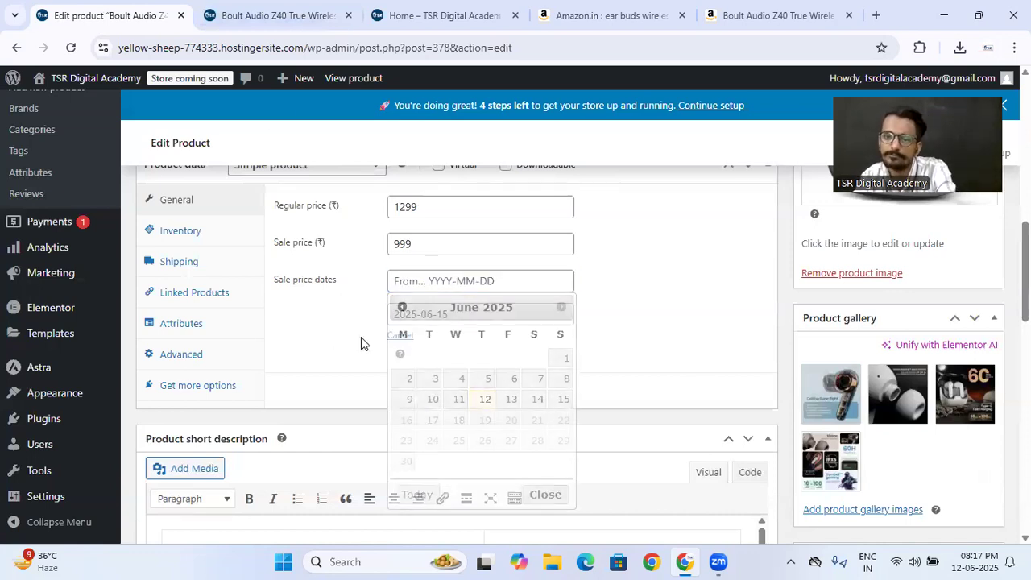
{"action": "double_click", "coordinate": [470, 314]}
{"action": "key", "text": "ctrl+a"}
{"action": "key", "text": "BackSpace"}
{"action": "left_click", "coordinate": [319, 345]}
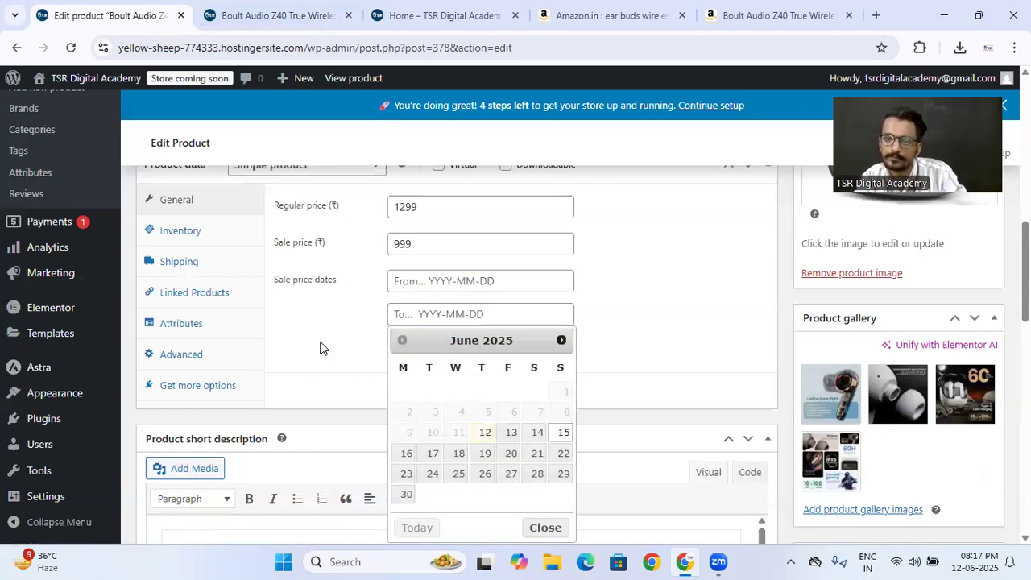
{"action": "left_click", "coordinate": [407, 336]}
{"action": "scroll", "coordinate": [414, 314], "scroll_direction": "up", "scroll_amount": 3}
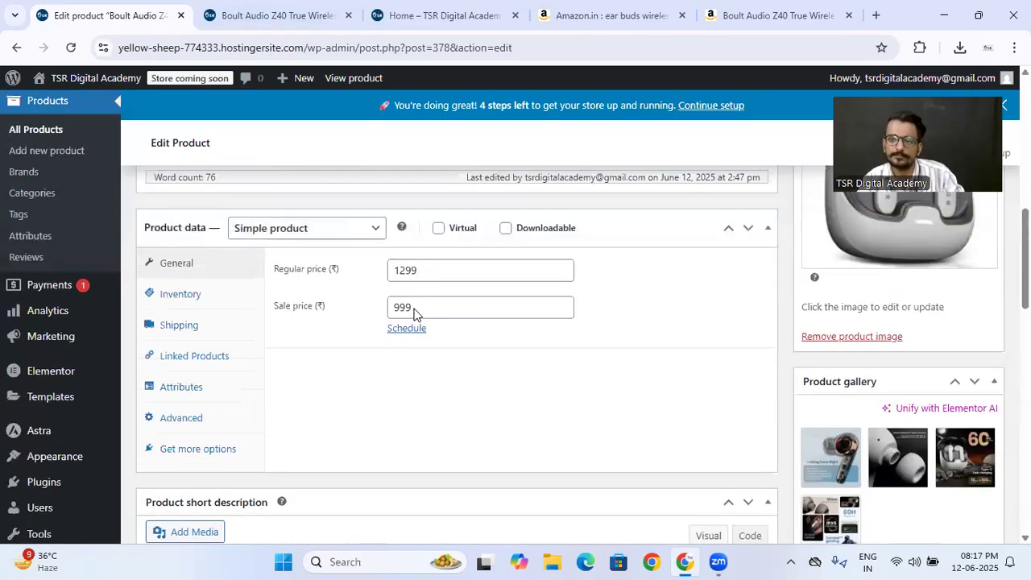
{"action": "scroll", "coordinate": [625, 364], "scroll_direction": "down", "scroll_amount": 1}
{"action": "scroll", "coordinate": [625, 368], "scroll_direction": "up", "scroll_amount": 6}
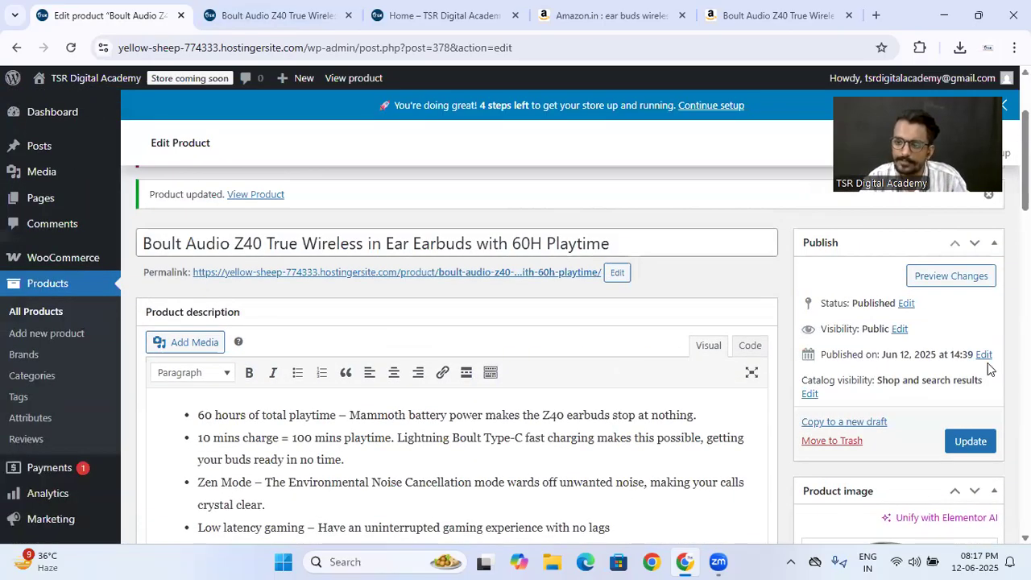
{"action": "left_click", "coordinate": [970, 441]}
- Set the product's SKU to 1234567 in its inventory data
{"action": "scroll", "coordinate": [515, 332], "scroll_direction": "down", "scroll_amount": 15}
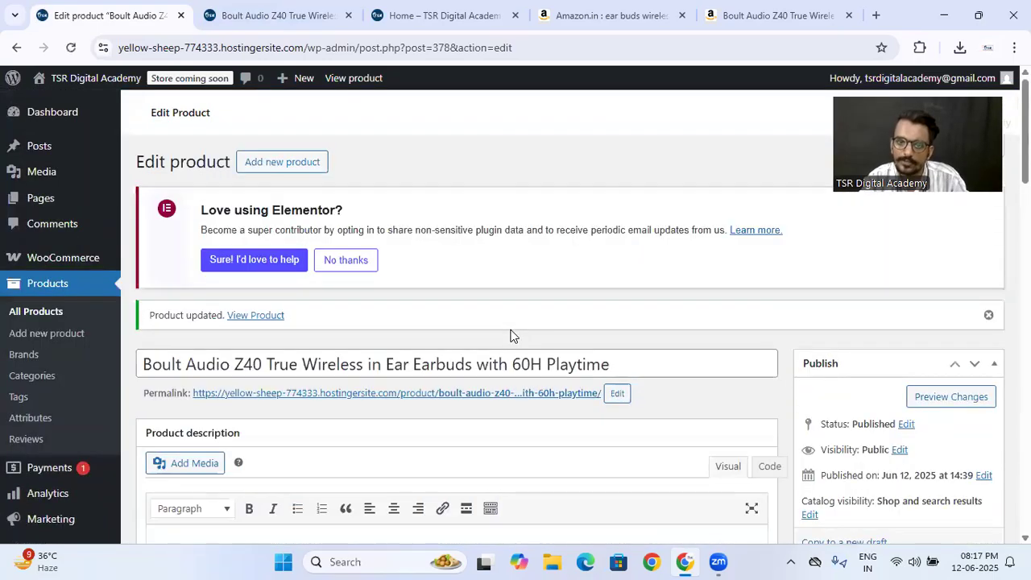
{"action": "scroll", "coordinate": [505, 347], "scroll_direction": "down", "scroll_amount": 1}
{"action": "scroll", "coordinate": [434, 328], "scroll_direction": "down", "scroll_amount": 8}
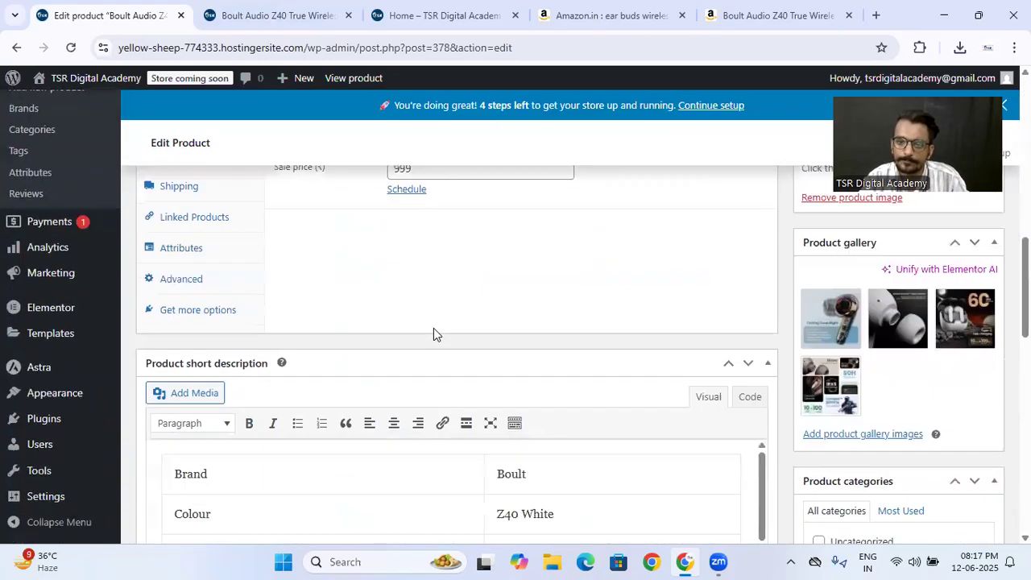
{"action": "scroll", "coordinate": [434, 327], "scroll_direction": "up", "scroll_amount": 2}
{"action": "left_click", "coordinate": [185, 311]}
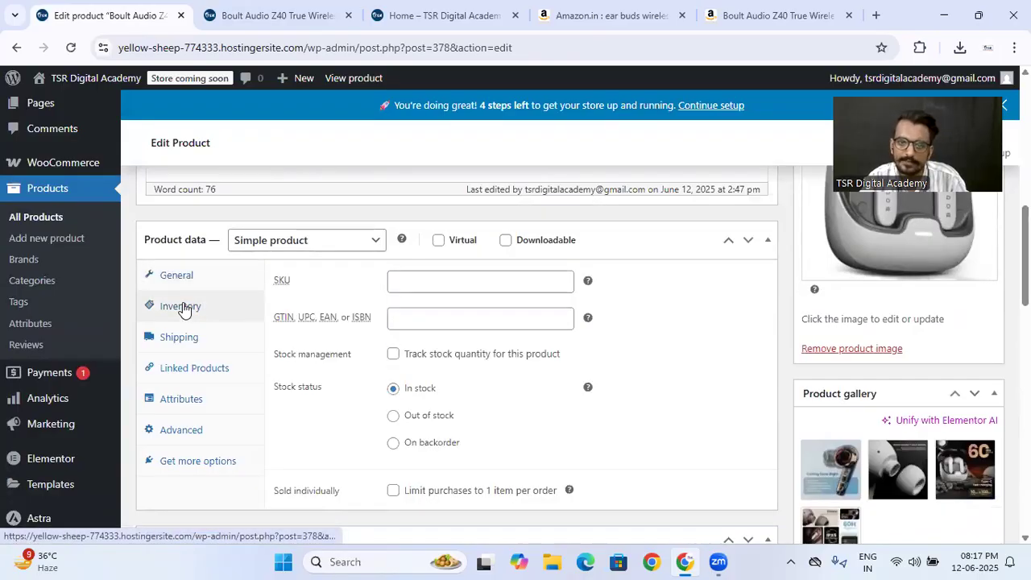
{"action": "left_click", "coordinate": [403, 284]}
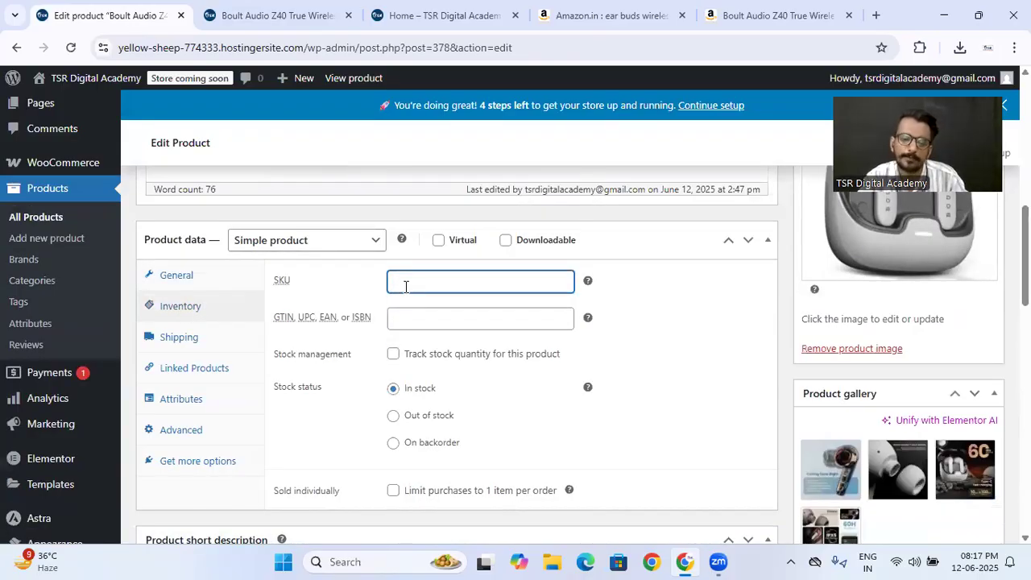
{"action": "type", "text": "3455839"}
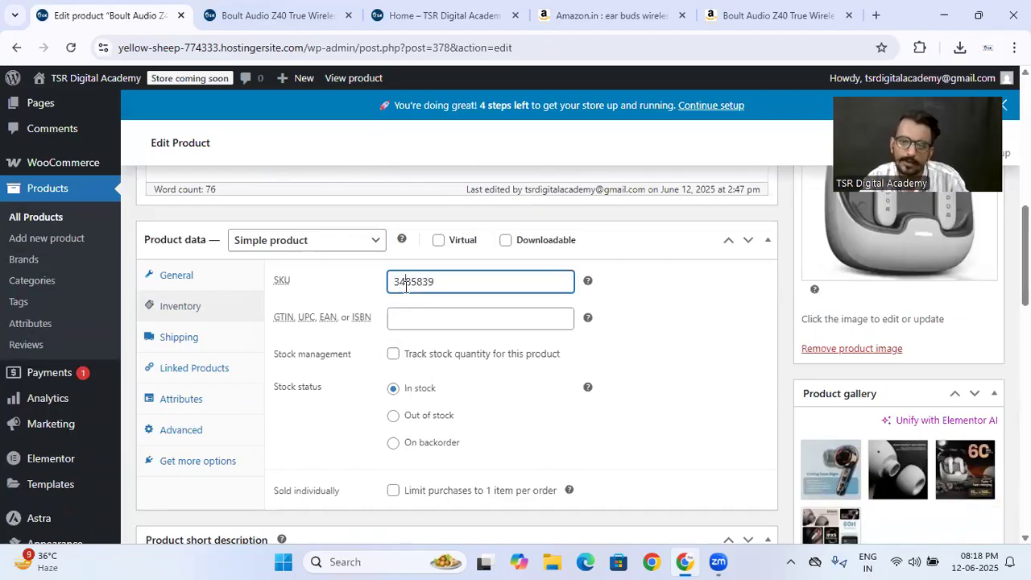
{"action": "double_click", "coordinate": [405, 285]}
{"action": "type", "text": "1234567"}
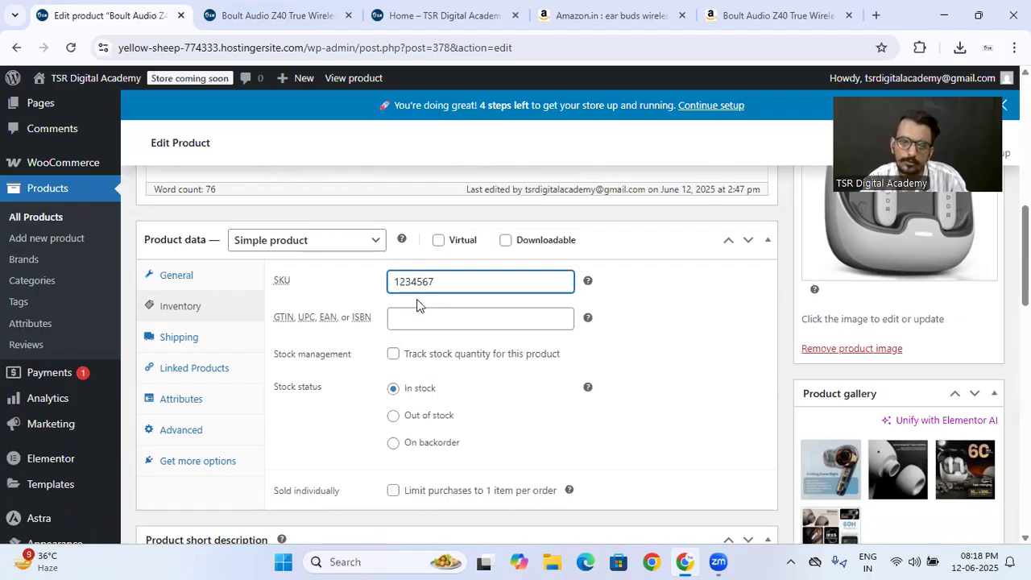
{"action": "left_click", "coordinate": [428, 325]}
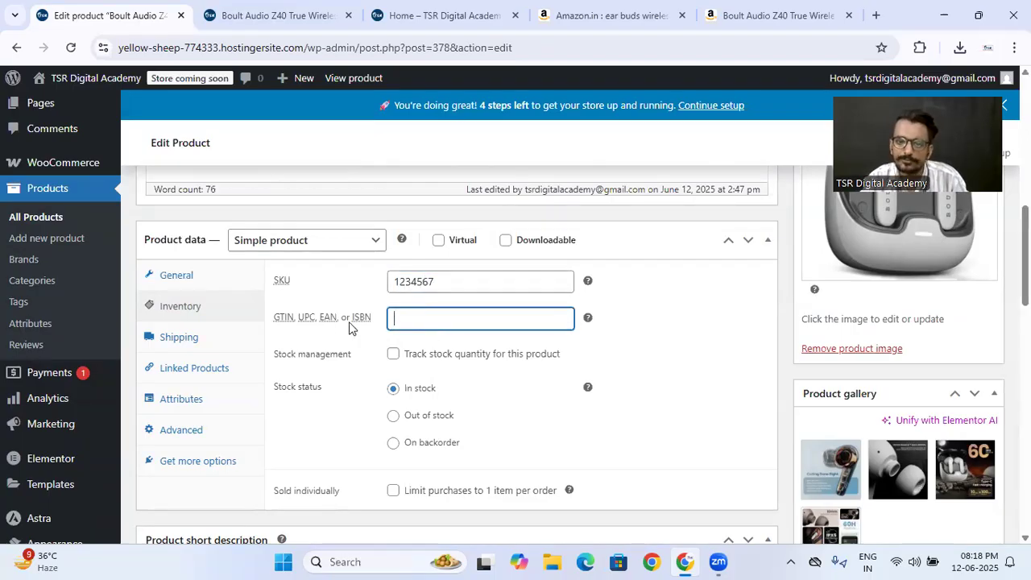
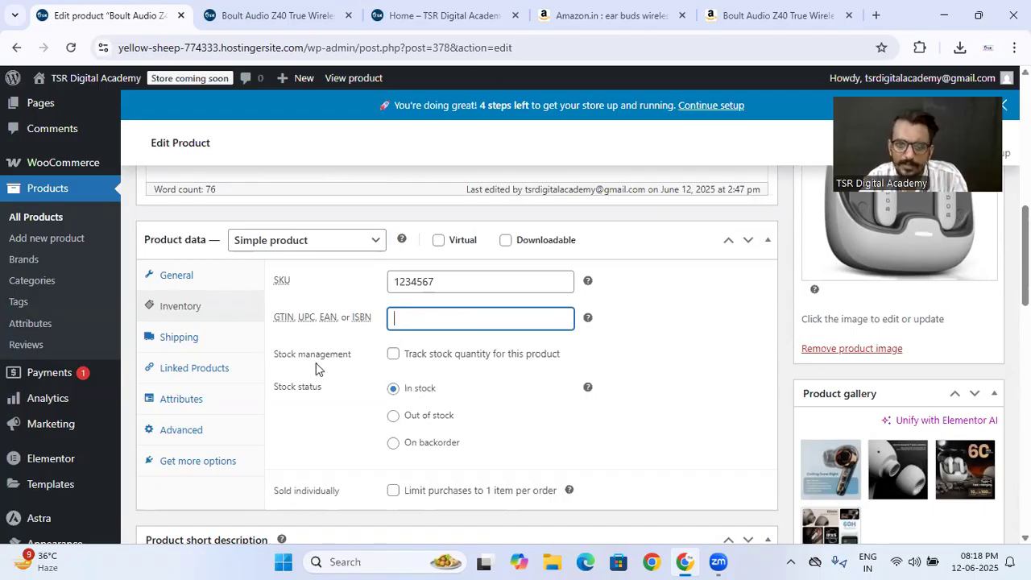
- Try tracking the product's stock quantity with a quantity of 7, and turn stock tracking off again
{"action": "left_click", "coordinate": [393, 355]}
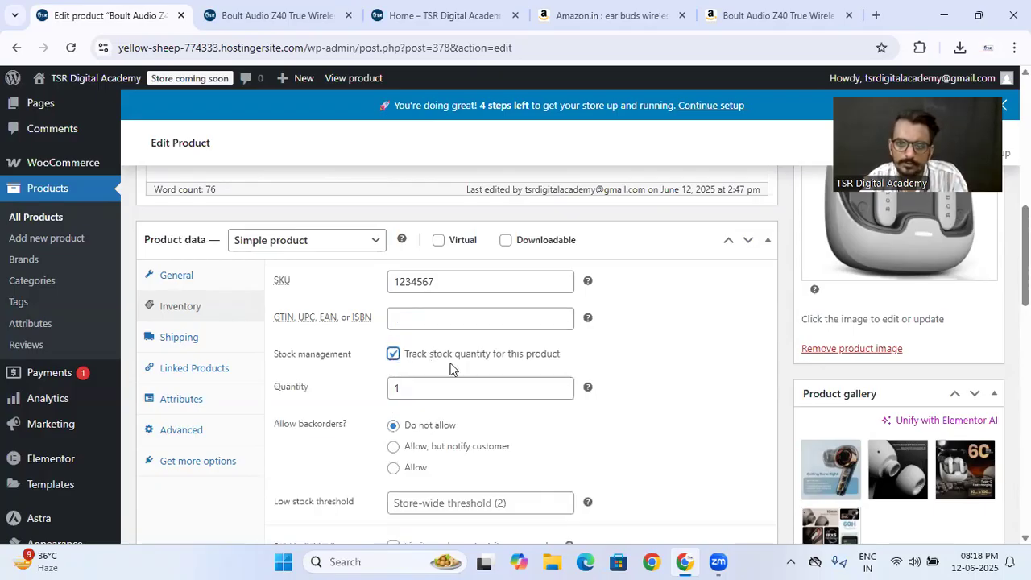
{"action": "left_click", "coordinate": [460, 392]}
{"action": "left_click", "coordinate": [562, 385]}
{"action": "left_click", "coordinate": [562, 384]}
{"action": "left_click", "coordinate": [562, 385]}
{"action": "left_click", "coordinate": [562, 385]}
{"action": "left_click", "coordinate": [562, 385]}
{"action": "left_click", "coordinate": [562, 385]}
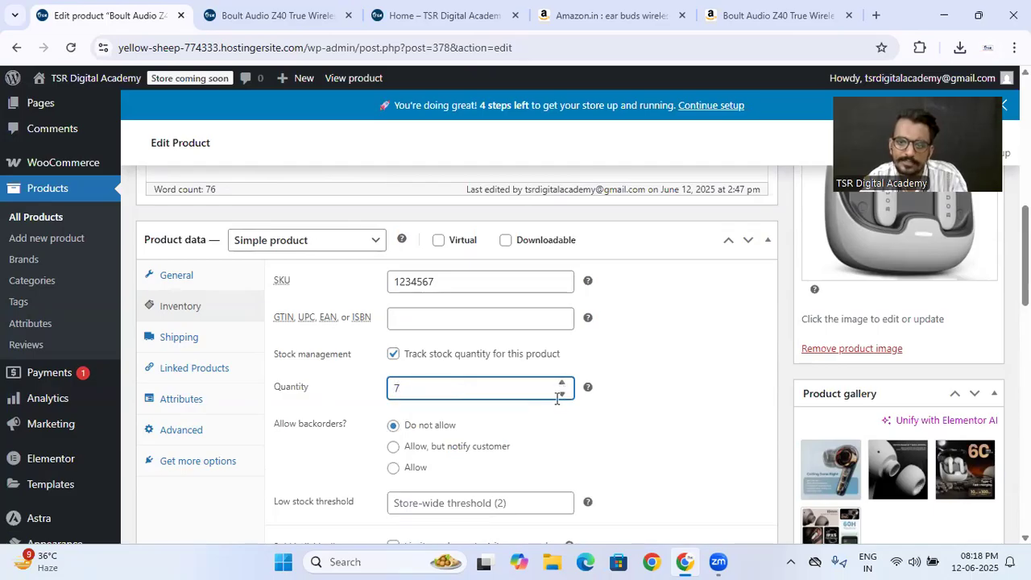
{"action": "left_click", "coordinate": [562, 395]}
{"action": "left_click", "coordinate": [562, 395]}
{"action": "left_click", "coordinate": [393, 353]}
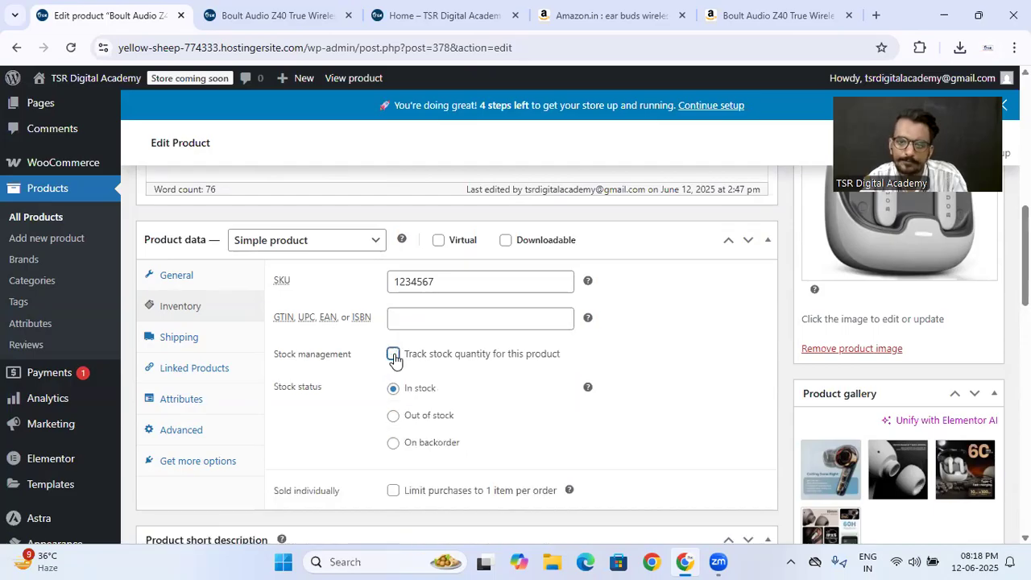
- Try the Out of stock, On backorder and In stock options for the product's stock status
{"action": "left_click", "coordinate": [393, 416]}
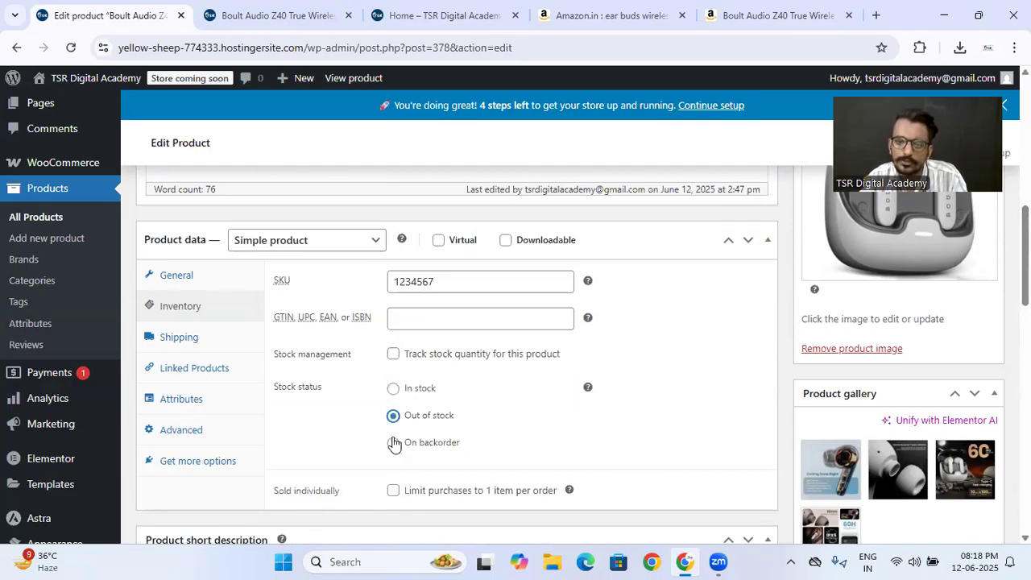
{"action": "left_click", "coordinate": [393, 444]}
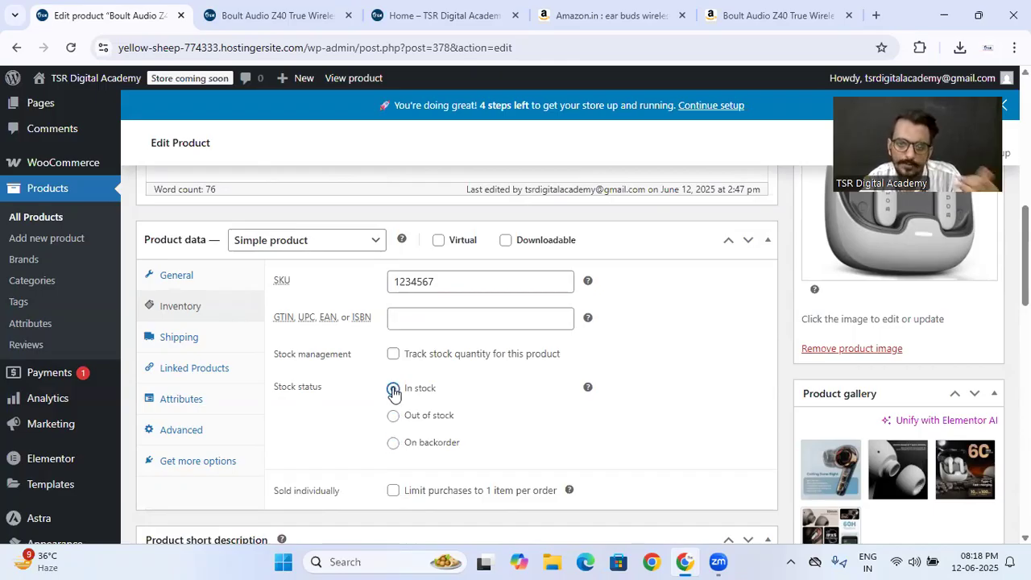
{"action": "left_click", "coordinate": [393, 416]}
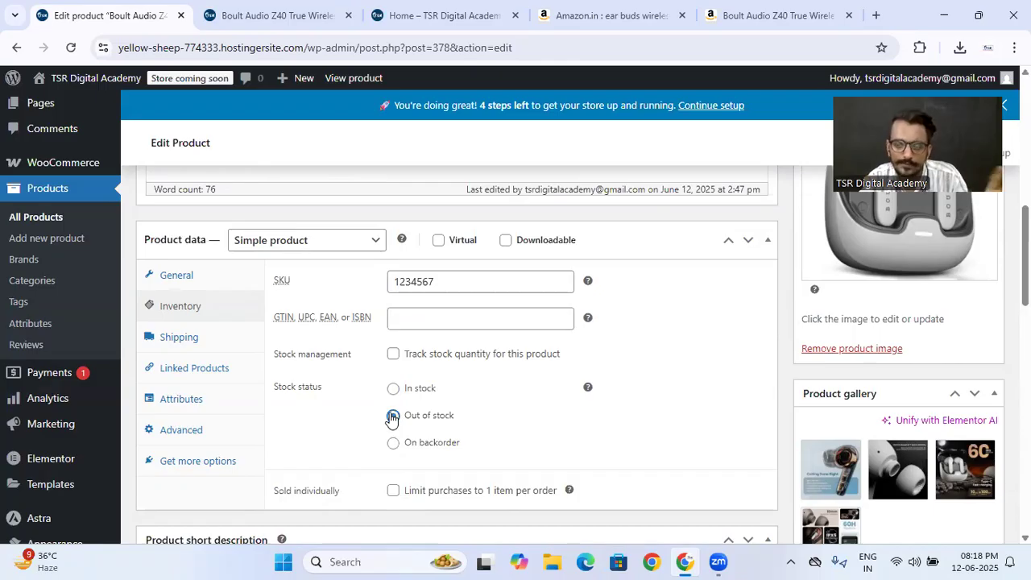
{"action": "left_click", "coordinate": [392, 445]}
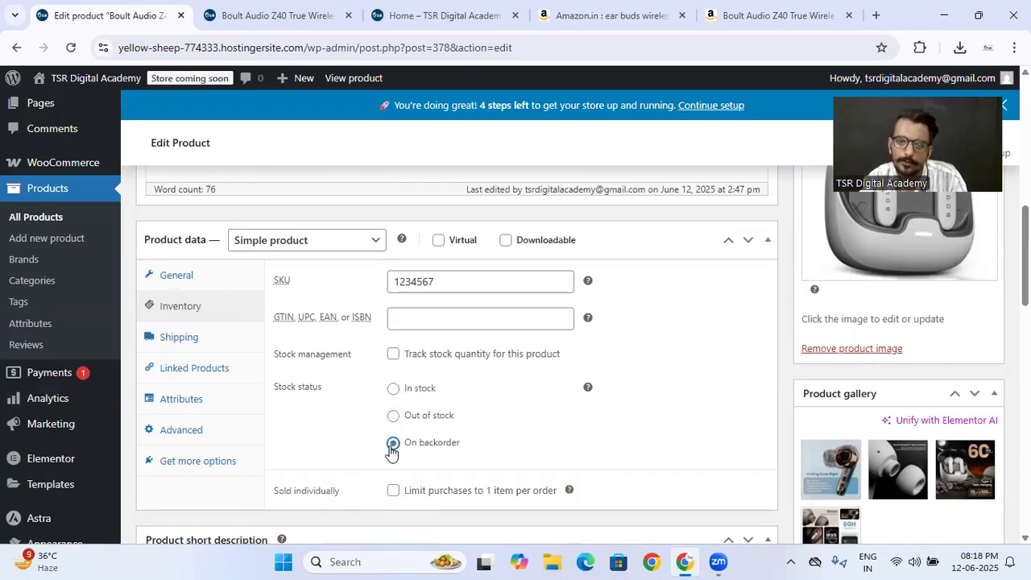
- Set the stock status to Out of stock, update the product, and check its availability on the reloaded store page
{"action": "left_click", "coordinate": [393, 415]}
{"action": "scroll", "coordinate": [709, 327], "scroll_direction": "up", "scroll_amount": 4}
{"action": "scroll", "coordinate": [743, 324], "scroll_direction": "up", "scroll_amount": 2}
{"action": "left_click", "coordinate": [971, 438]}
{"action": "left_click", "coordinate": [233, 15]}
{"action": "left_click", "coordinate": [71, 47]}
{"action": "scroll", "coordinate": [593, 322], "scroll_direction": "down", "scroll_amount": 2}
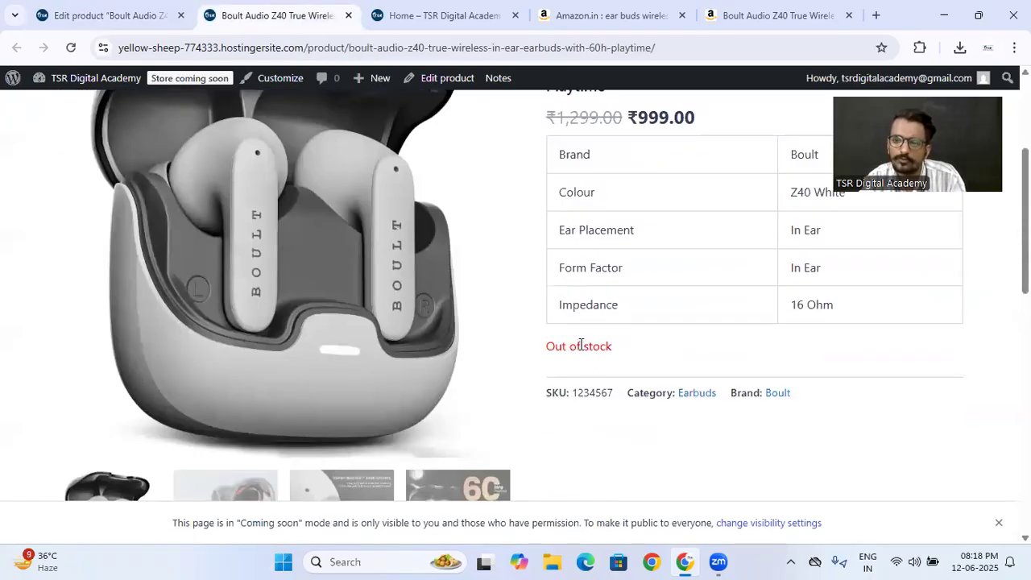
- Return to the product editor, set the stock status to On backorder, update the product and reload its store page
{"action": "left_click", "coordinate": [137, 16]}
{"action": "scroll", "coordinate": [420, 279], "scroll_direction": "down", "scroll_amount": 5}
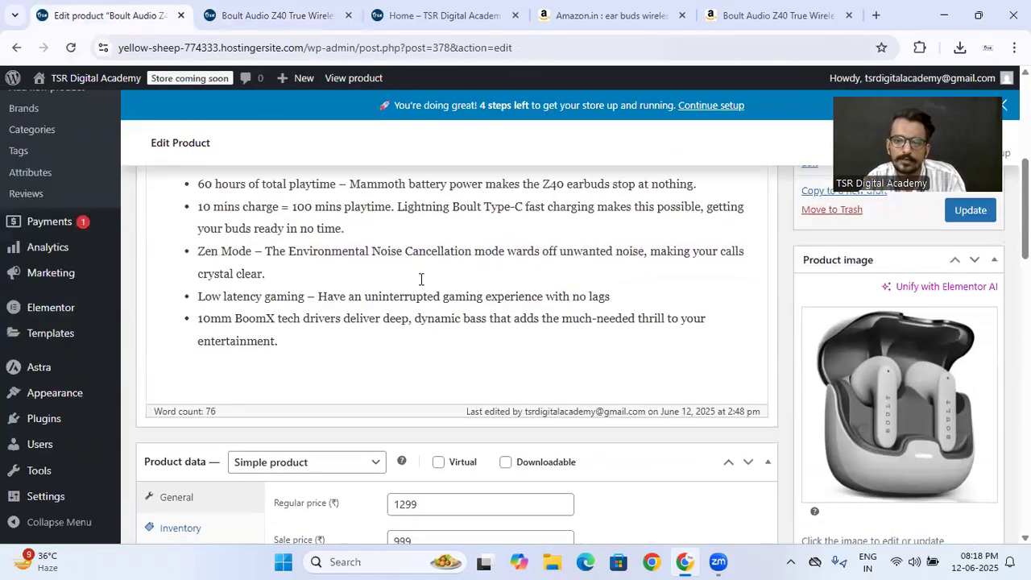
{"action": "scroll", "coordinate": [420, 279], "scroll_direction": "down", "scroll_amount": 4}
{"action": "left_click", "coordinate": [209, 254]}
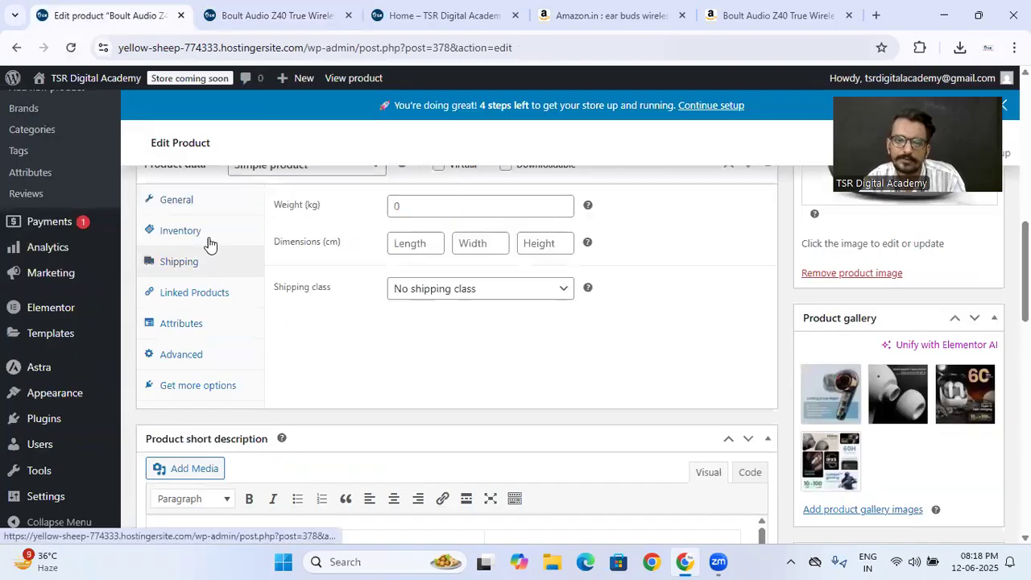
{"action": "left_click", "coordinate": [208, 242]}
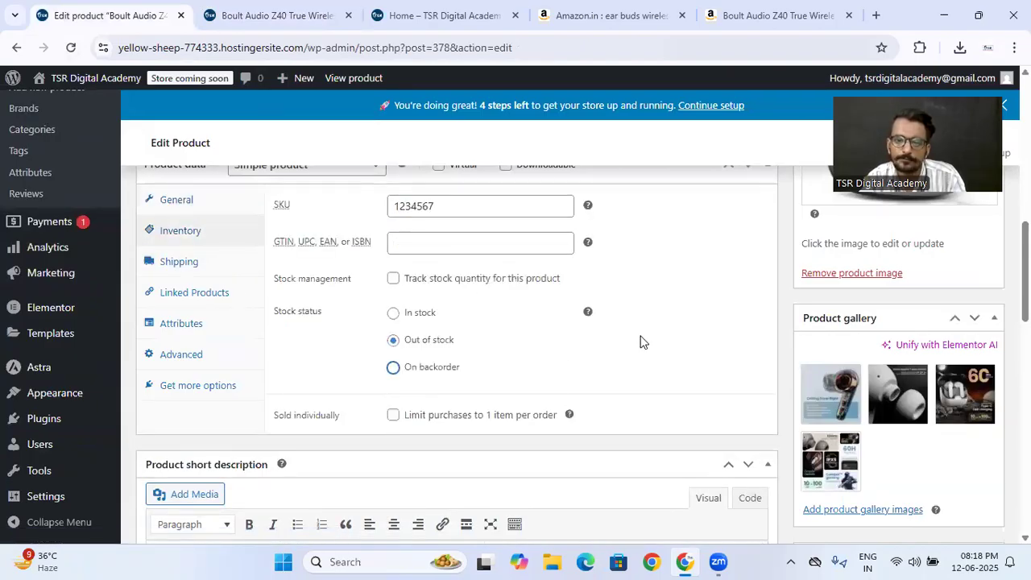
{"action": "scroll", "coordinate": [642, 341], "scroll_direction": "up", "scroll_amount": 10}
{"action": "left_click", "coordinate": [972, 364]}
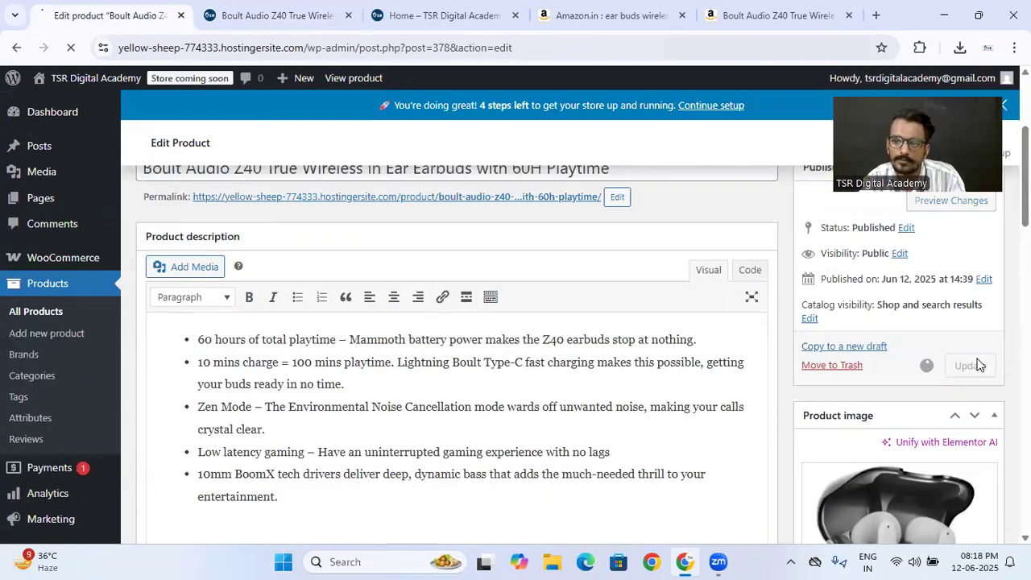
{"action": "left_click", "coordinate": [241, 13]}
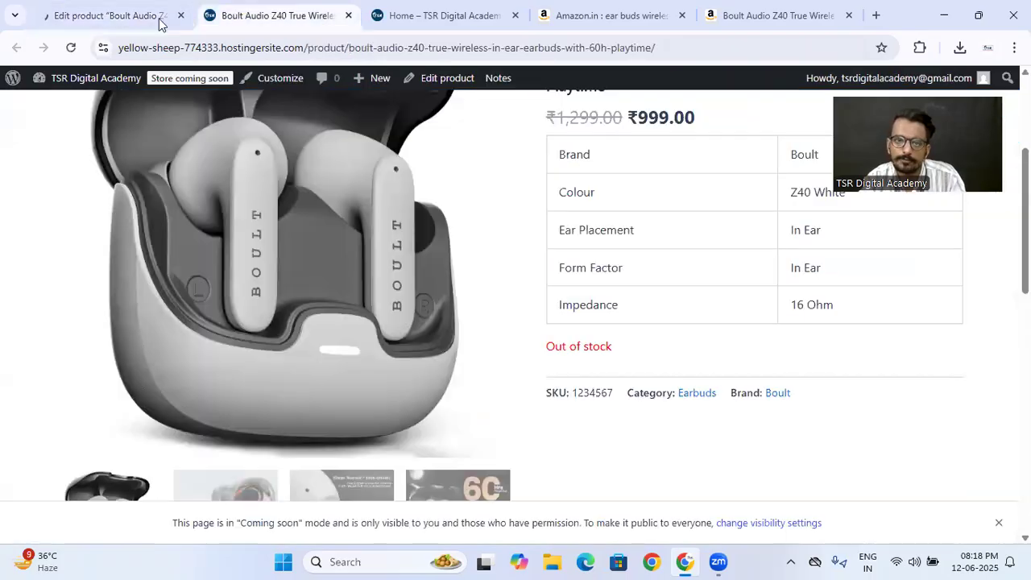
{"action": "left_click", "coordinate": [70, 50]}
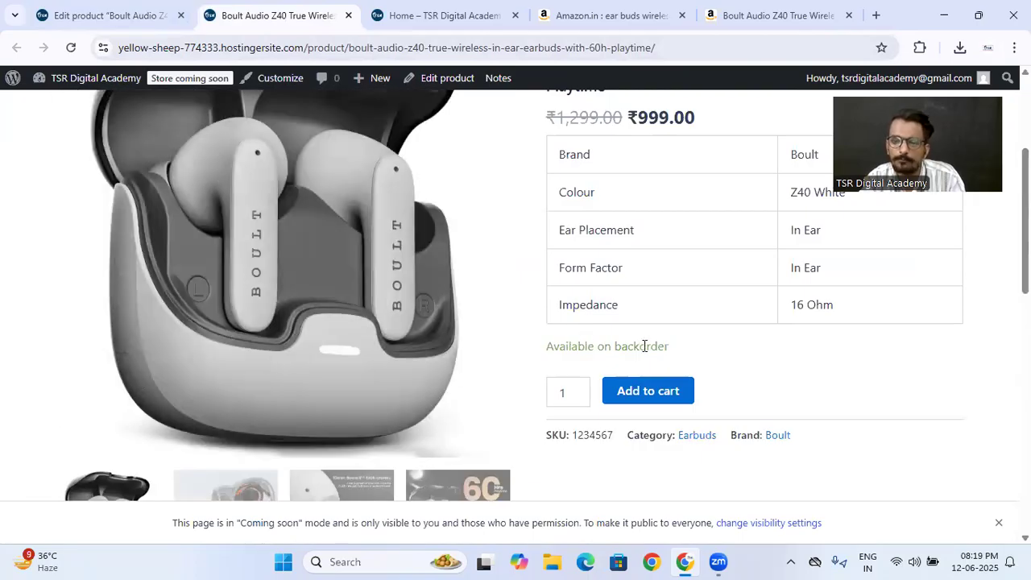
- Return to the product's inventory data and set the stock status to In stock
{"action": "left_click", "coordinate": [79, 12]}
{"action": "scroll", "coordinate": [663, 375], "scroll_direction": "down", "scroll_amount": 10}
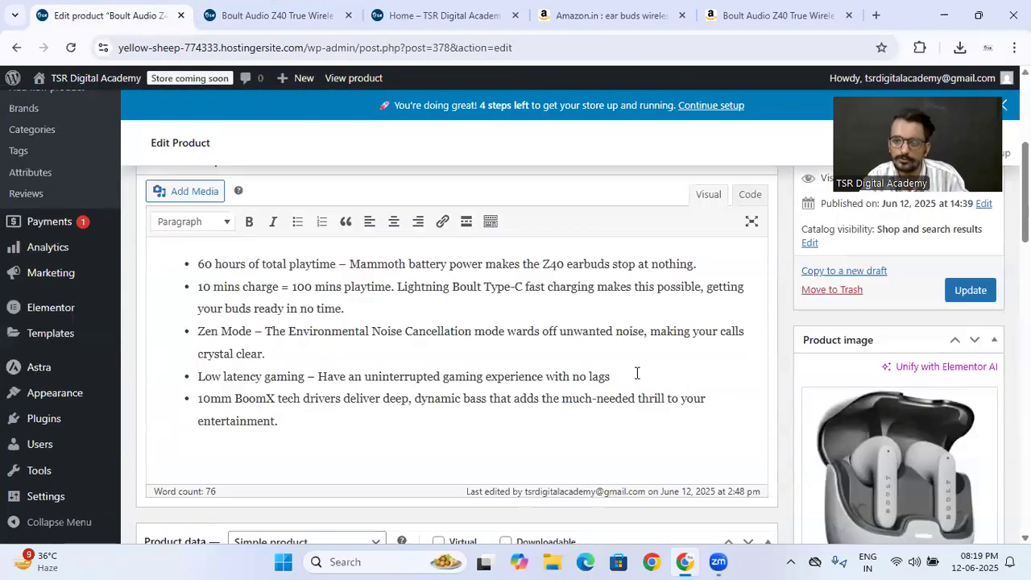
{"action": "scroll", "coordinate": [281, 279], "scroll_direction": "down", "scroll_amount": 2}
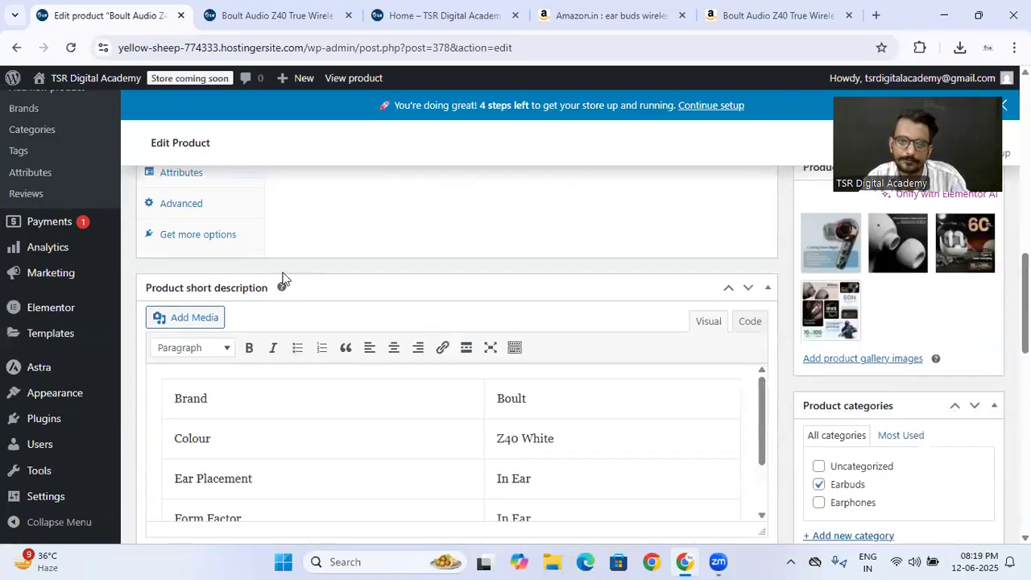
{"action": "scroll", "coordinate": [329, 276], "scroll_direction": "up", "scroll_amount": 4}
{"action": "left_click", "coordinate": [217, 379]}
{"action": "scroll", "coordinate": [351, 350], "scroll_direction": "down", "scroll_amount": 3}
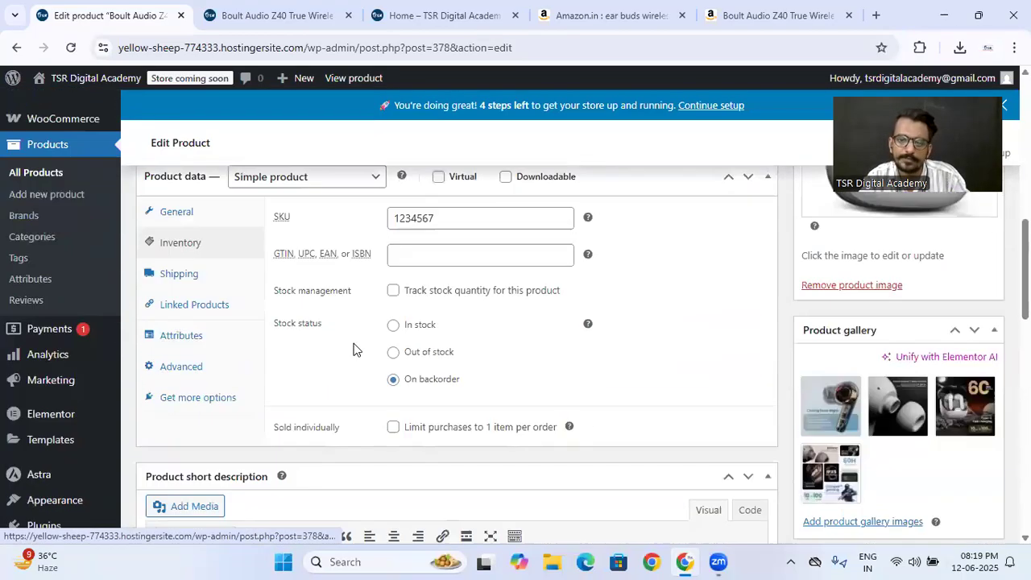
{"action": "left_click", "coordinate": [392, 237]}
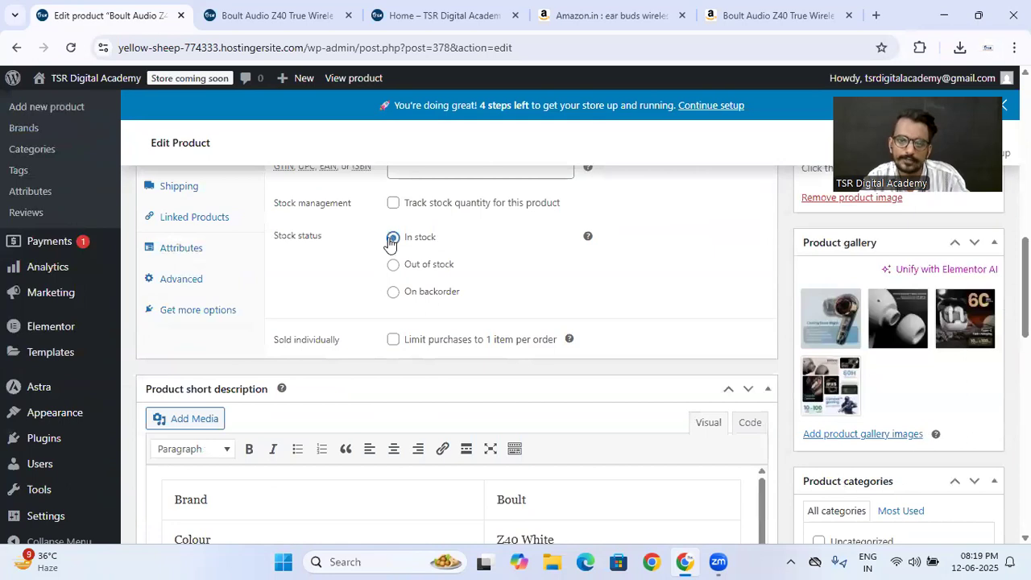
- Examine the weight and the length, width and height fields in the product's shipping data
{"action": "scroll", "coordinate": [372, 268], "scroll_direction": "up", "scroll_amount": 1}
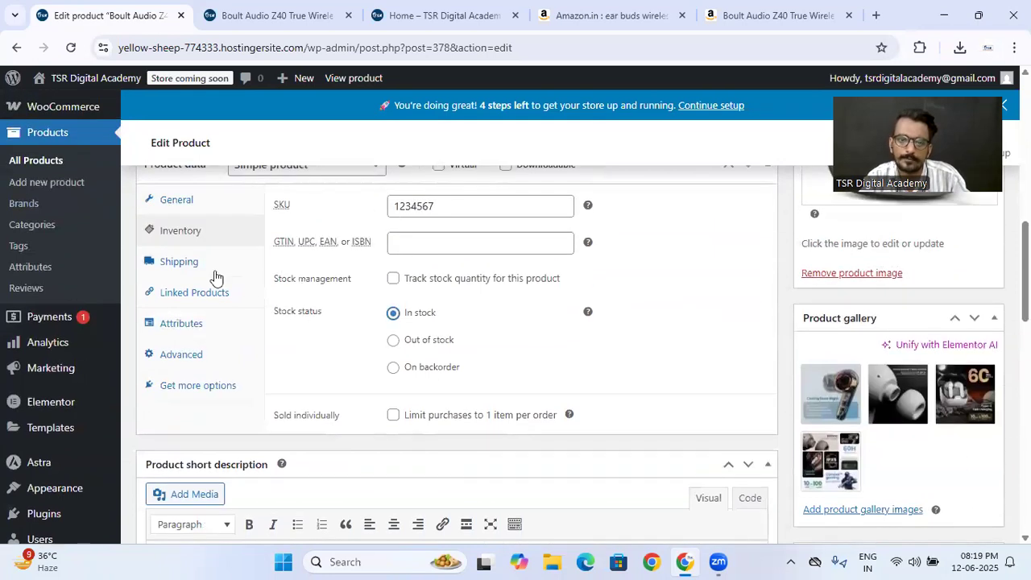
{"action": "left_click", "coordinate": [214, 270]}
{"action": "scroll", "coordinate": [373, 290], "scroll_direction": "up", "scroll_amount": 2}
{"action": "left_click", "coordinate": [408, 356]}
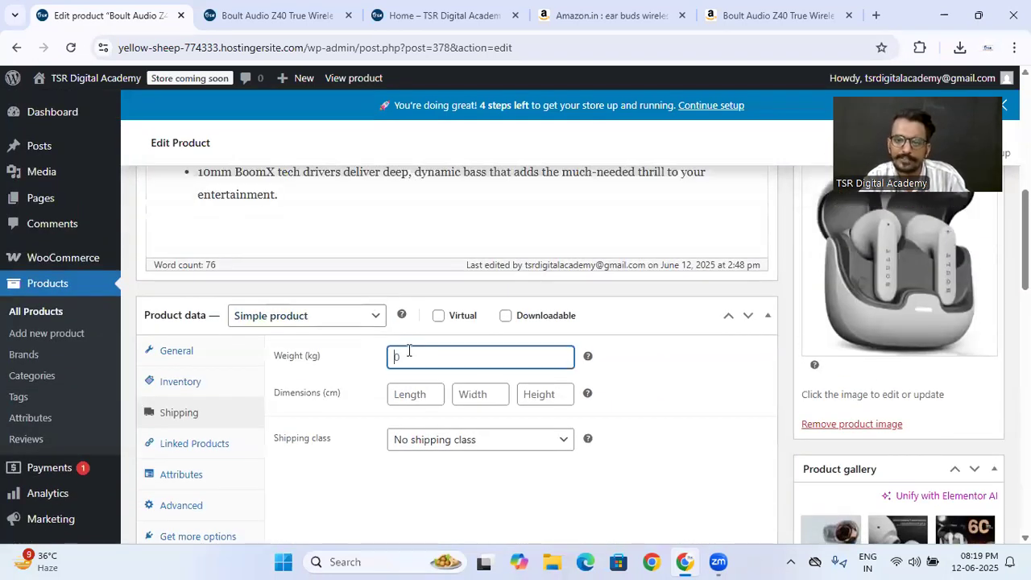
{"action": "left_click", "coordinate": [428, 393]}
{"action": "left_click", "coordinate": [484, 393]}
{"action": "left_click", "coordinate": [531, 394]}
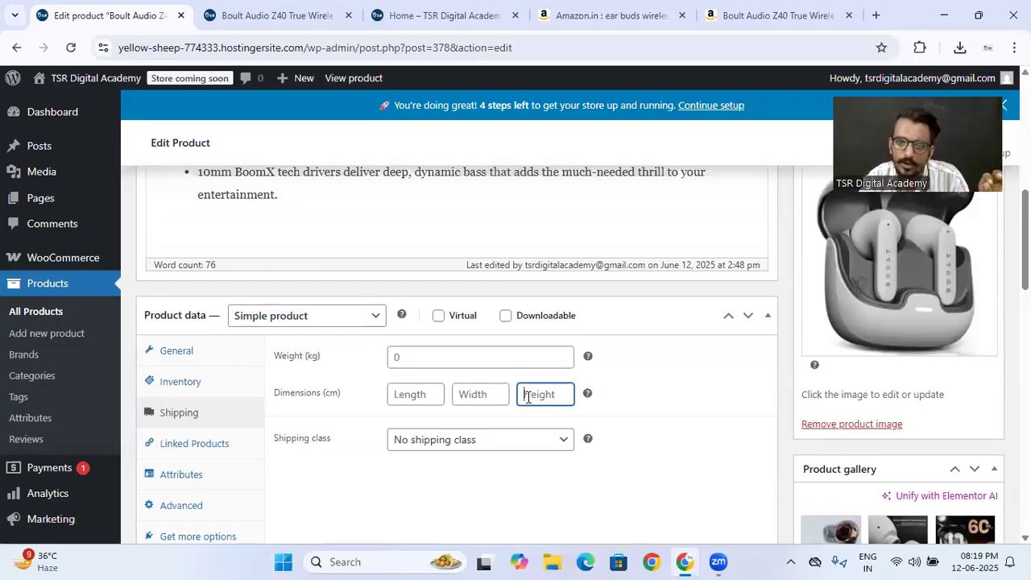
- Check the available shipping classes and look at the upsell and cross-sell options for linked products
{"action": "left_click", "coordinate": [475, 442]}
{"action": "left_click", "coordinate": [355, 481]}
{"action": "left_click", "coordinate": [413, 442]}
{"action": "left_click", "coordinate": [388, 473]}
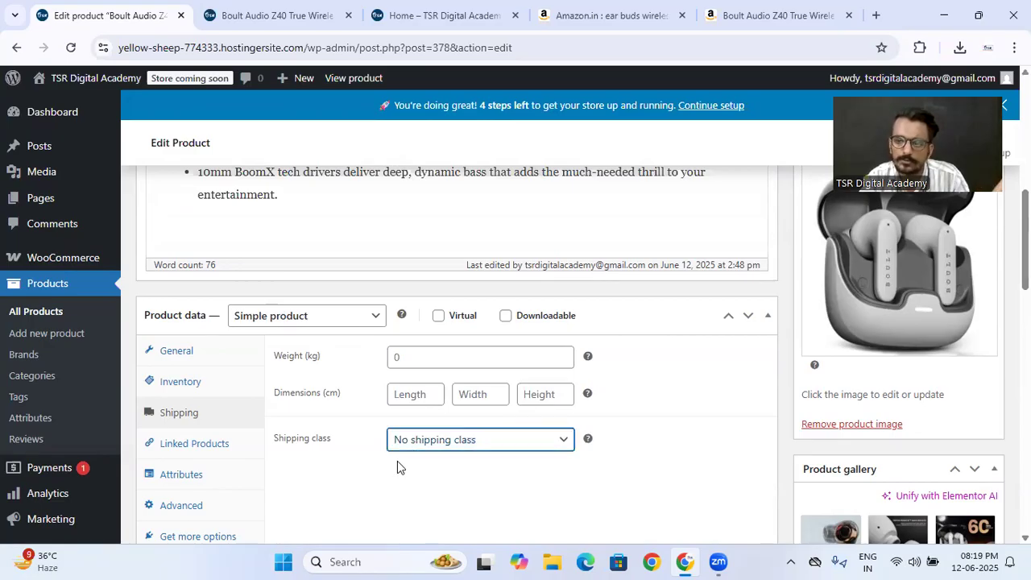
{"action": "left_click", "coordinate": [430, 443]}
{"action": "left_click", "coordinate": [398, 466]}
{"action": "left_click", "coordinate": [394, 471]}
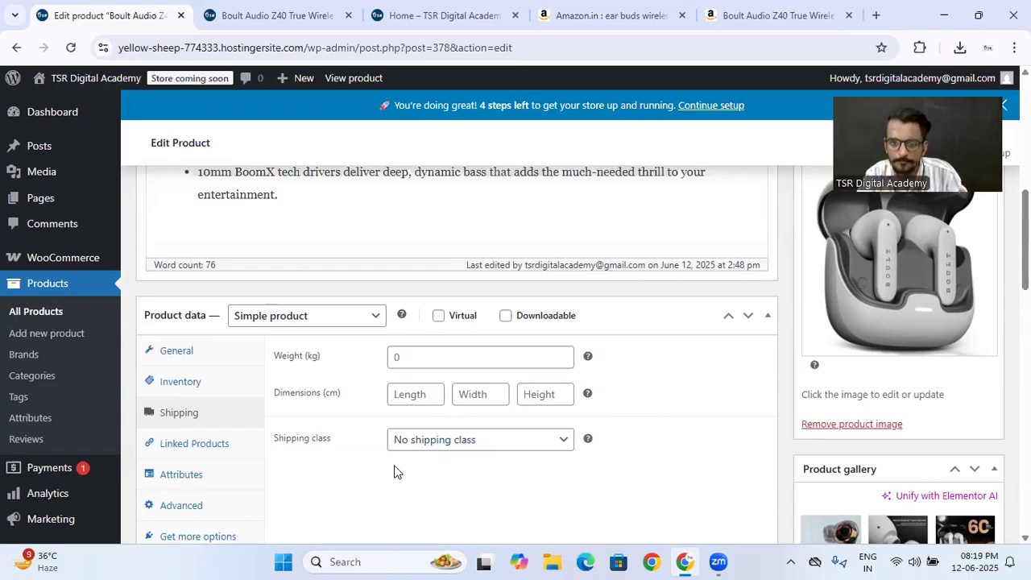
{"action": "left_click", "coordinate": [219, 449]}
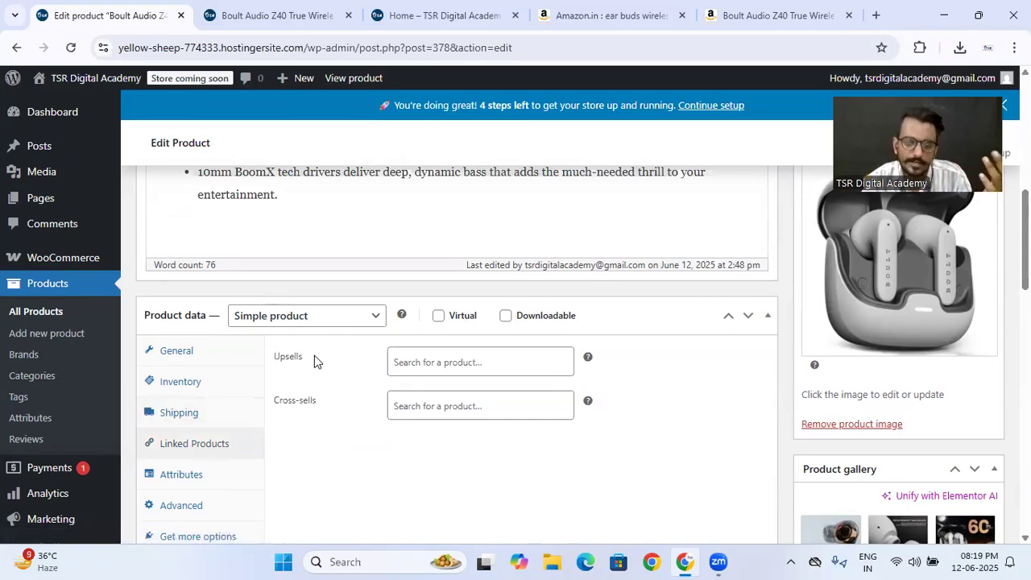
{"action": "scroll", "coordinate": [314, 360], "scroll_direction": "down", "scroll_amount": 2}
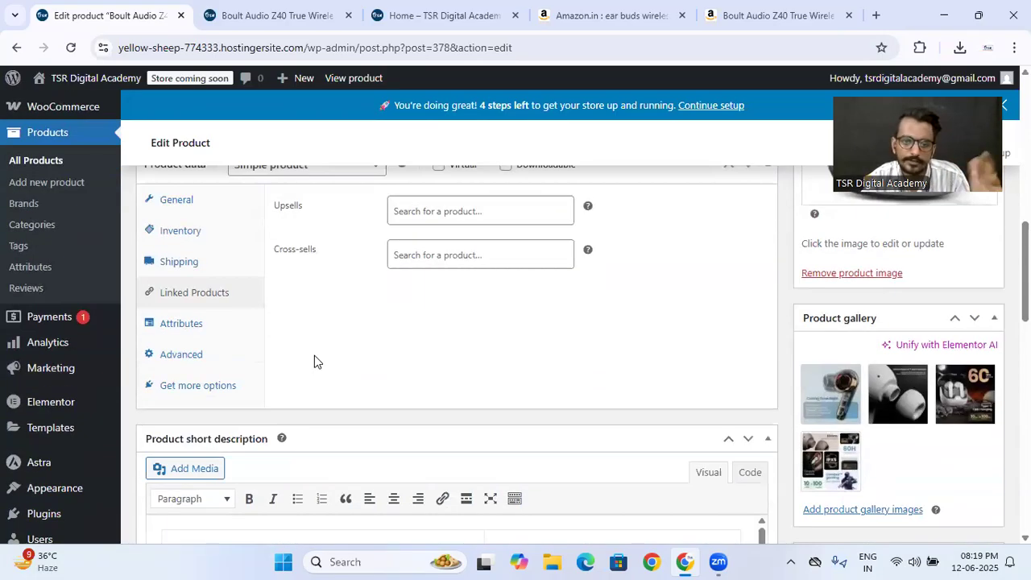
- Add a product attribute named Color with the values "Red, Blue, Green" and save the attributes
{"action": "left_click", "coordinate": [216, 327]}
{"action": "scroll", "coordinate": [417, 334], "scroll_direction": "up", "scroll_amount": 1}
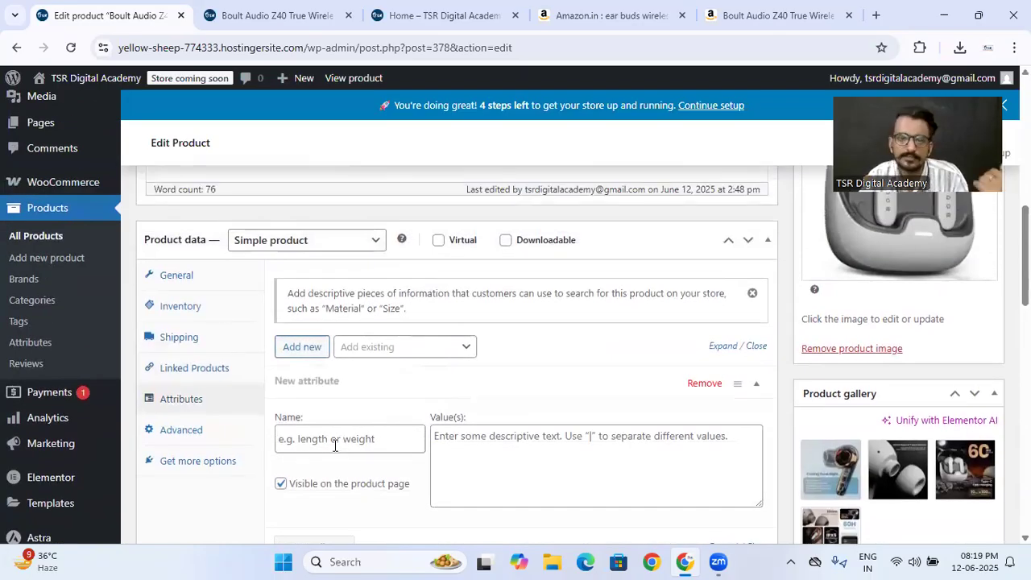
{"action": "left_click", "coordinate": [274, 15]}
{"action": "left_click", "coordinate": [112, 15]}
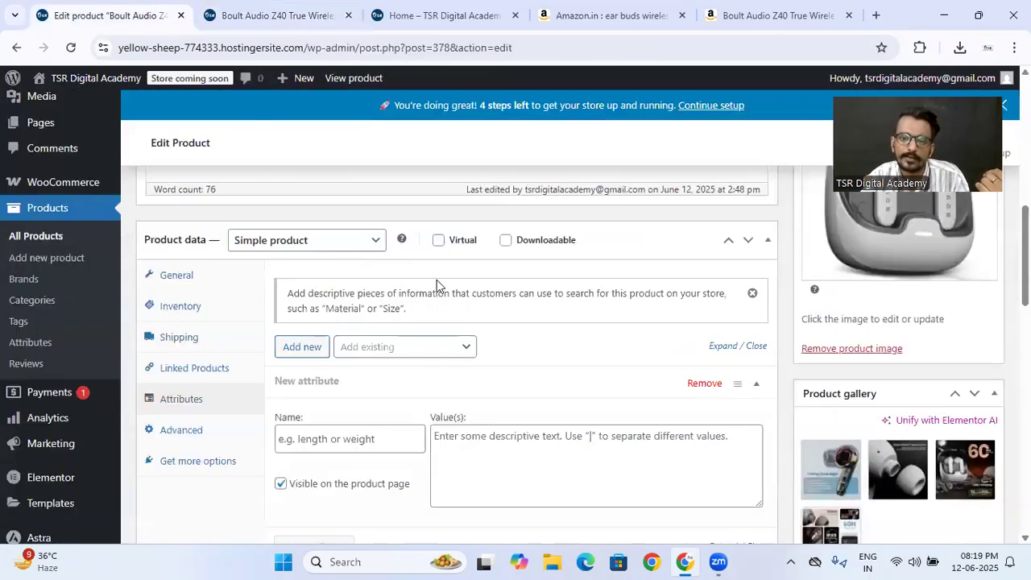
{"action": "left_click", "coordinate": [354, 439]}
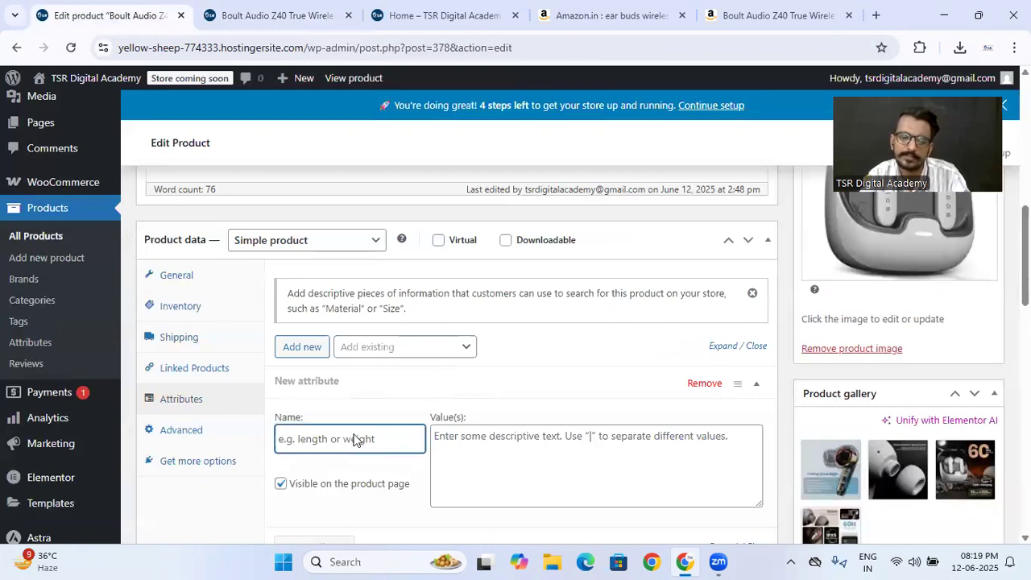
{"action": "type", "text": "Color"}
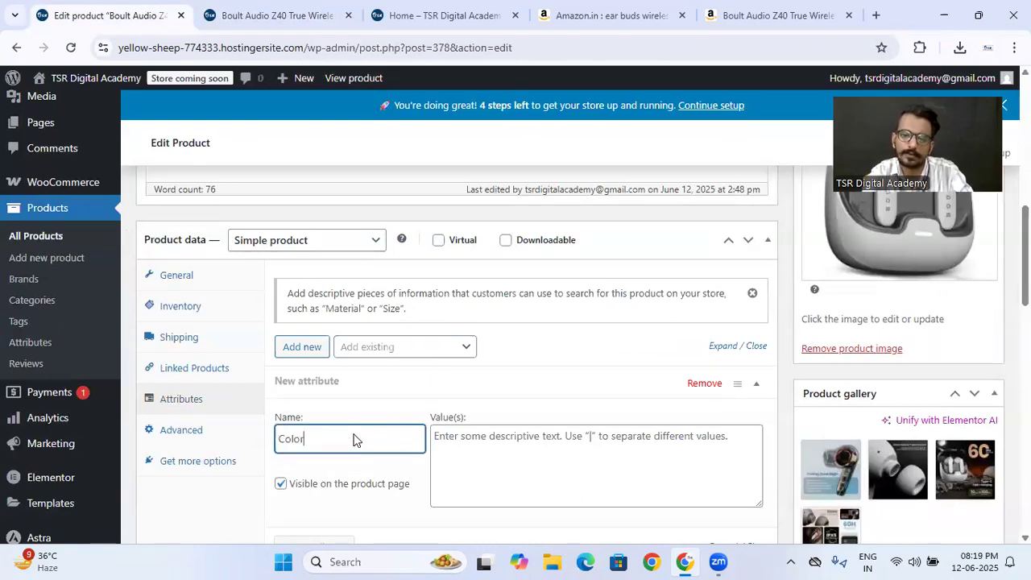
{"action": "left_click", "coordinate": [496, 442]}
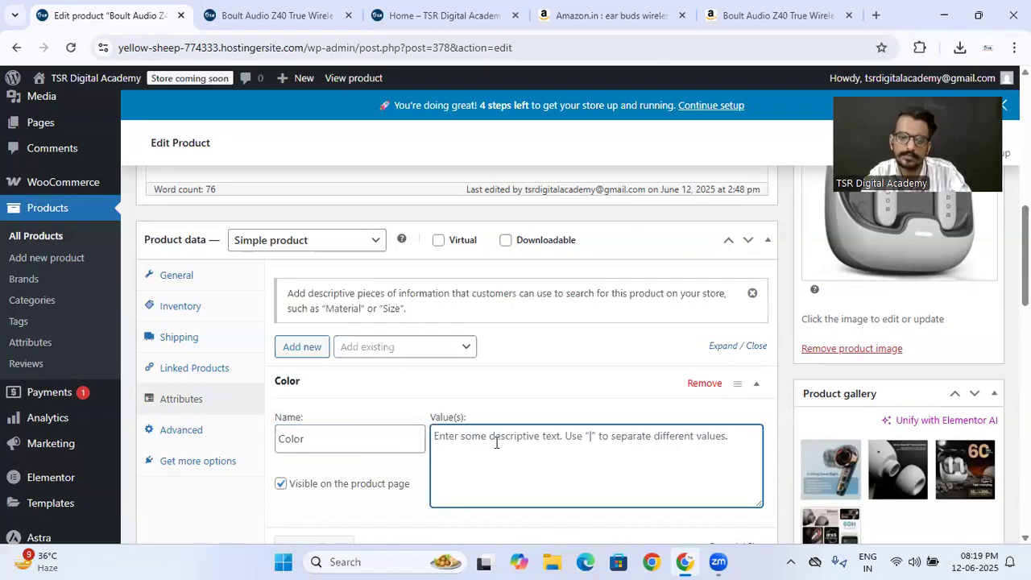
{"action": "type", "text": "Red, Blue, Green"}
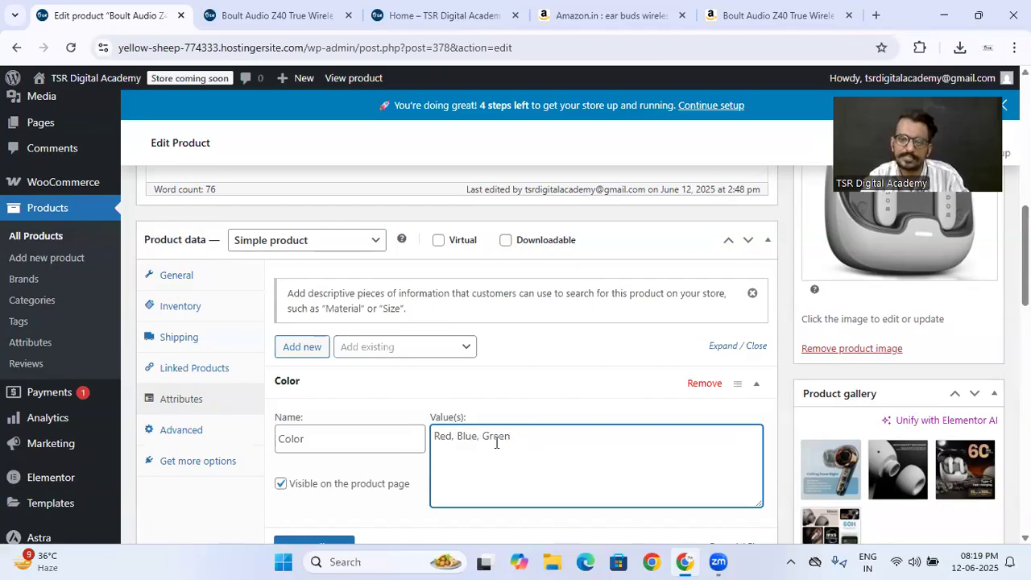
{"action": "scroll", "coordinate": [414, 403], "scroll_direction": "down", "scroll_amount": 1}
{"action": "left_click", "coordinate": [352, 480]}
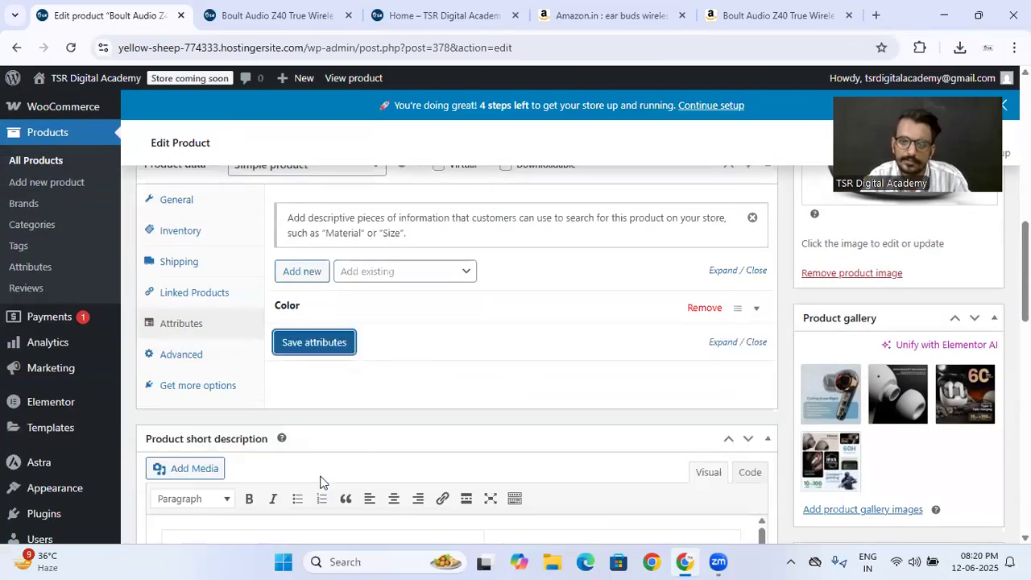
- Update the product to publish the new attribute and switch to its store page
{"action": "left_click", "coordinate": [199, 10]}
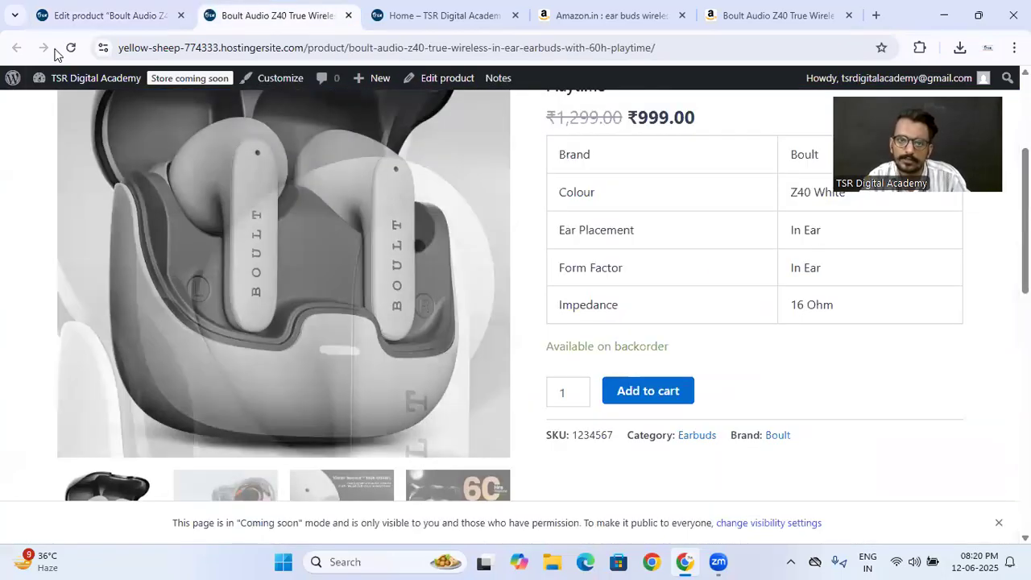
{"action": "left_click", "coordinate": [97, 14]}
{"action": "scroll", "coordinate": [817, 231], "scroll_direction": "up", "scroll_amount": 10}
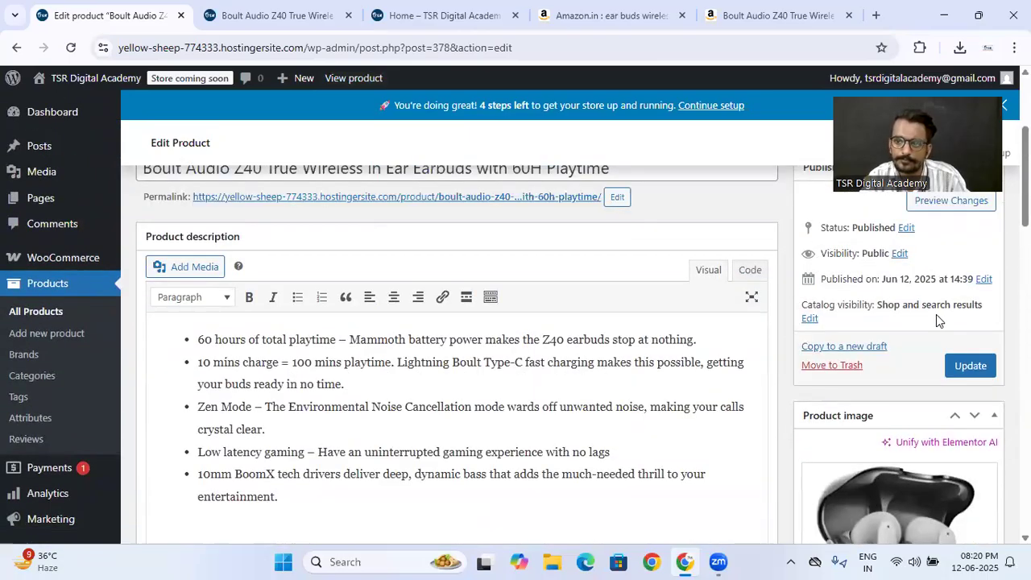
{"action": "left_click", "coordinate": [960, 365]}
{"action": "left_click", "coordinate": [214, 8]}
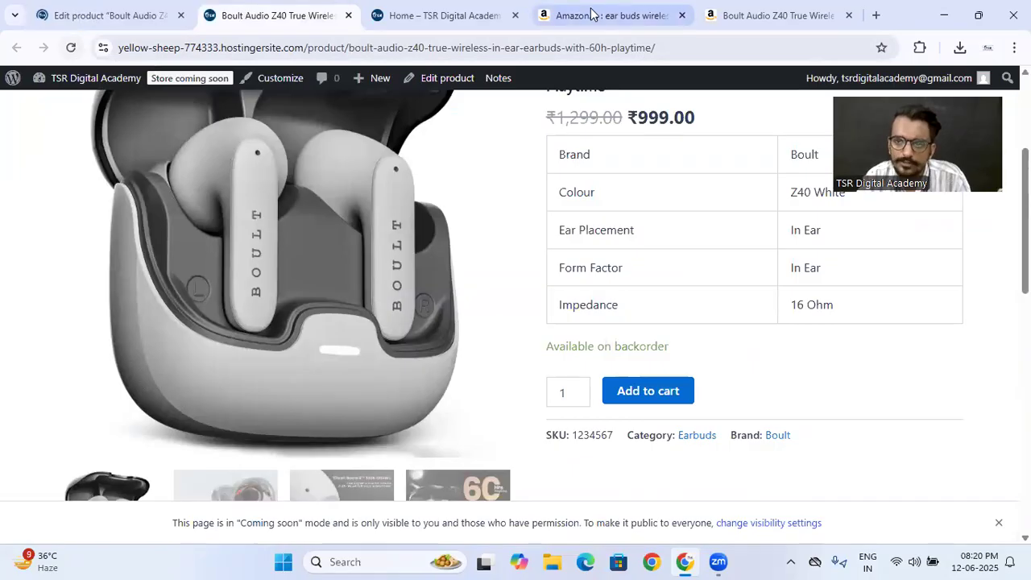
- Reload the product's store page and check the Color attribute under its additional information
{"action": "left_click", "coordinate": [71, 47]}
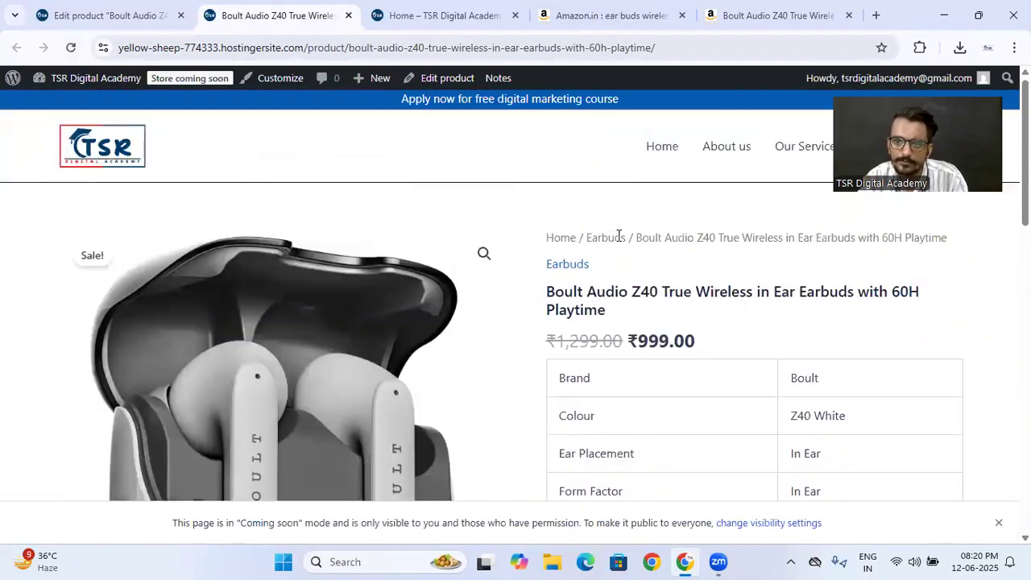
{"action": "scroll", "coordinate": [618, 236], "scroll_direction": "down", "scroll_amount": 6}
{"action": "scroll", "coordinate": [617, 238], "scroll_direction": "down", "scroll_amount": 4}
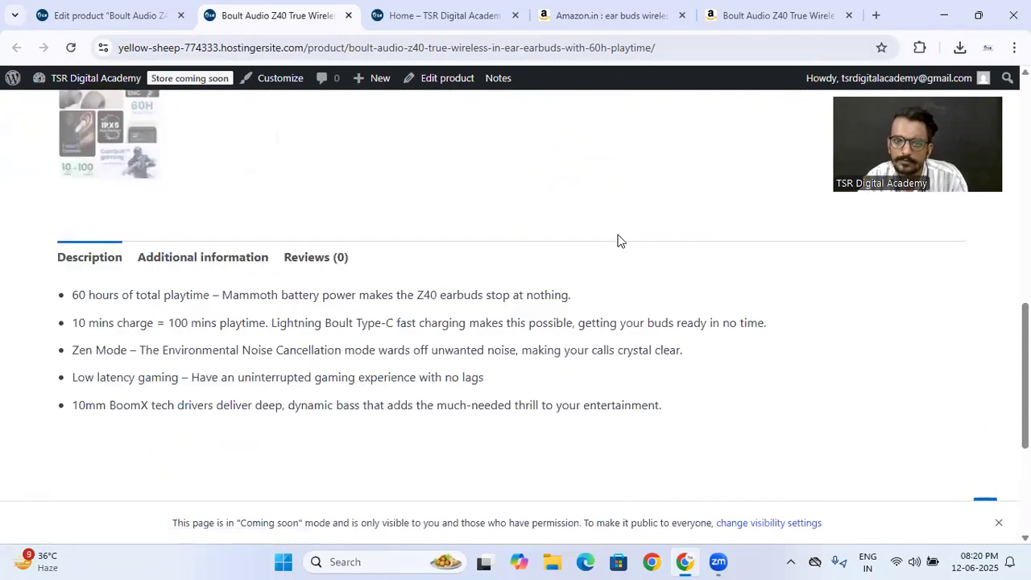
{"action": "left_click", "coordinate": [172, 164]}
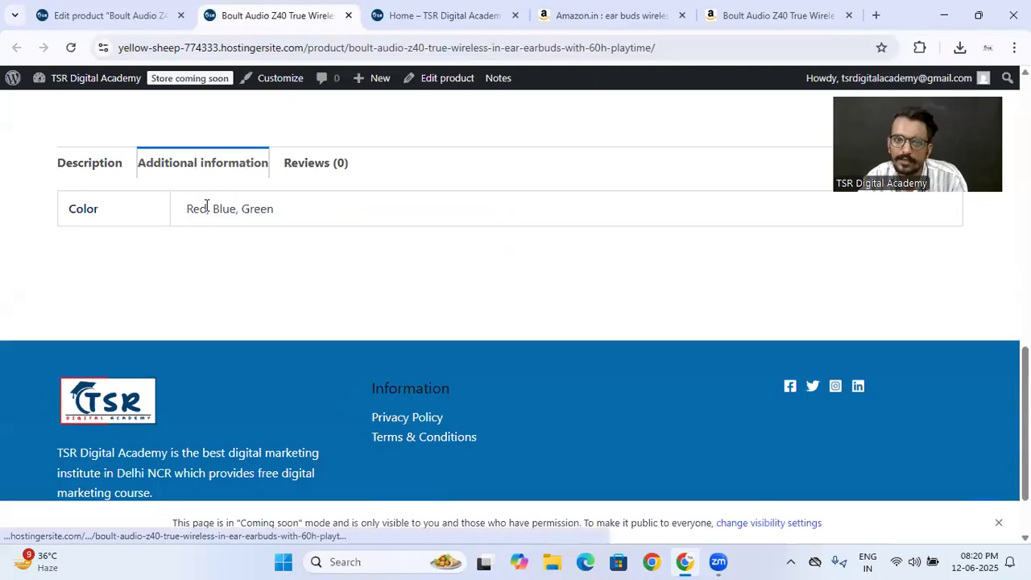
{"action": "scroll", "coordinate": [294, 213], "scroll_direction": "up", "scroll_amount": 9}
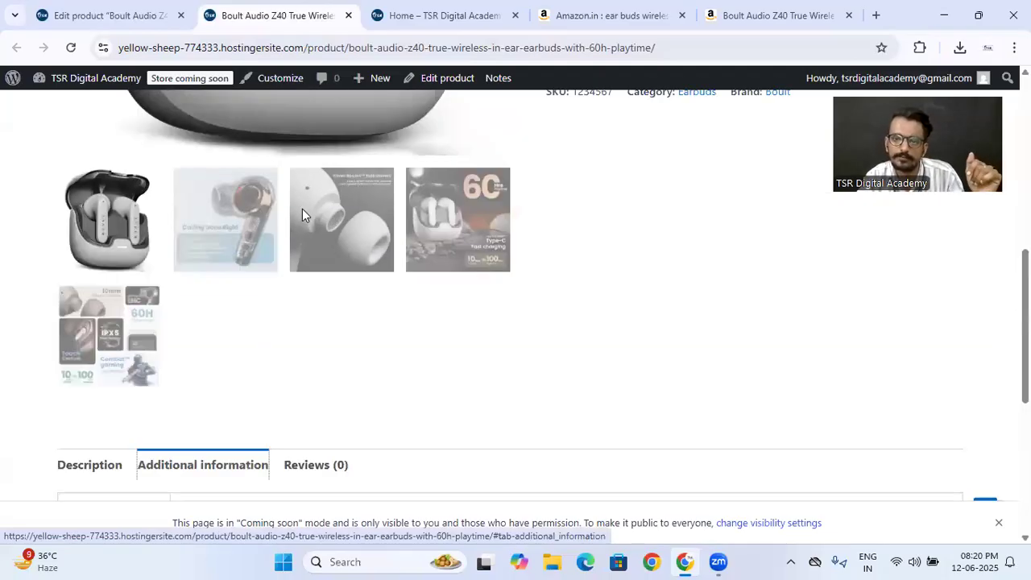
{"action": "scroll", "coordinate": [669, 240], "scroll_direction": "up", "scroll_amount": 2}
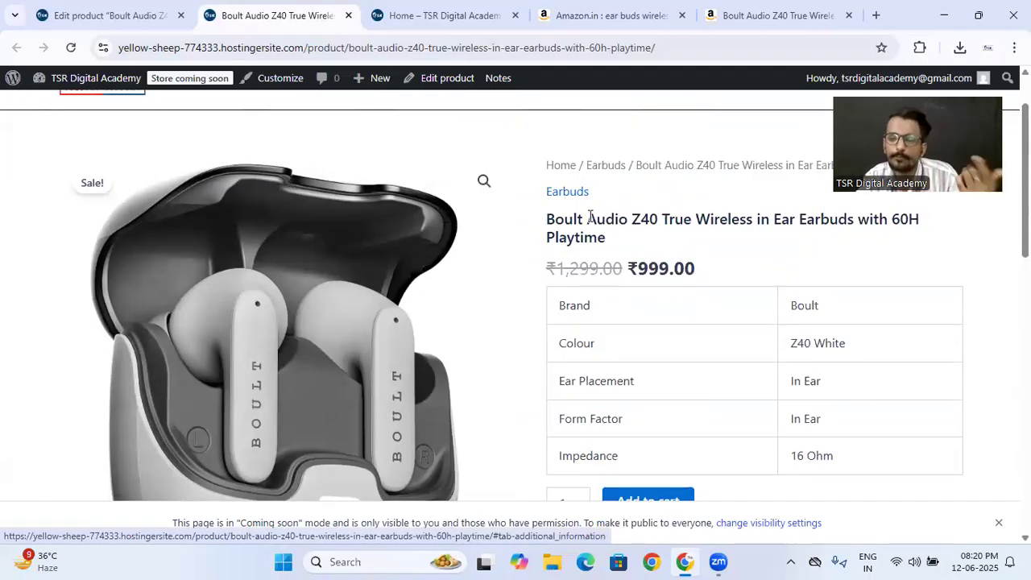
- Compare the description, additional information and reviews sections on the product's store page
{"action": "scroll", "coordinate": [590, 217], "scroll_direction": "down", "scroll_amount": 9}
{"action": "left_click", "coordinate": [94, 323]}
{"action": "left_click", "coordinate": [193, 314]}
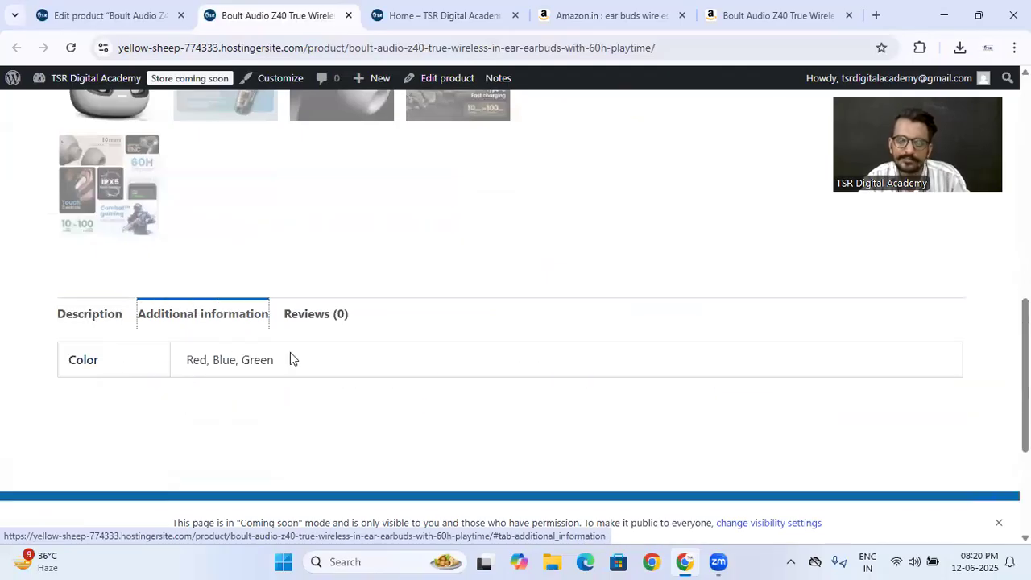
{"action": "left_click", "coordinate": [315, 322]}
{"action": "left_click", "coordinate": [182, 319]}
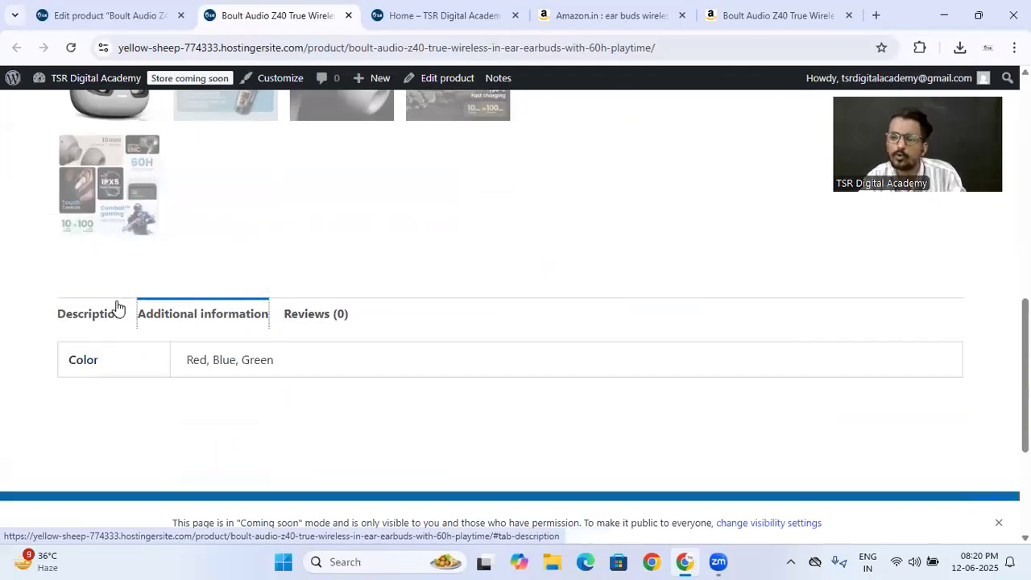
- Return to the store admin and examine the global product attributes page with its form for adding an attribute
{"action": "left_click", "coordinate": [105, 15]}
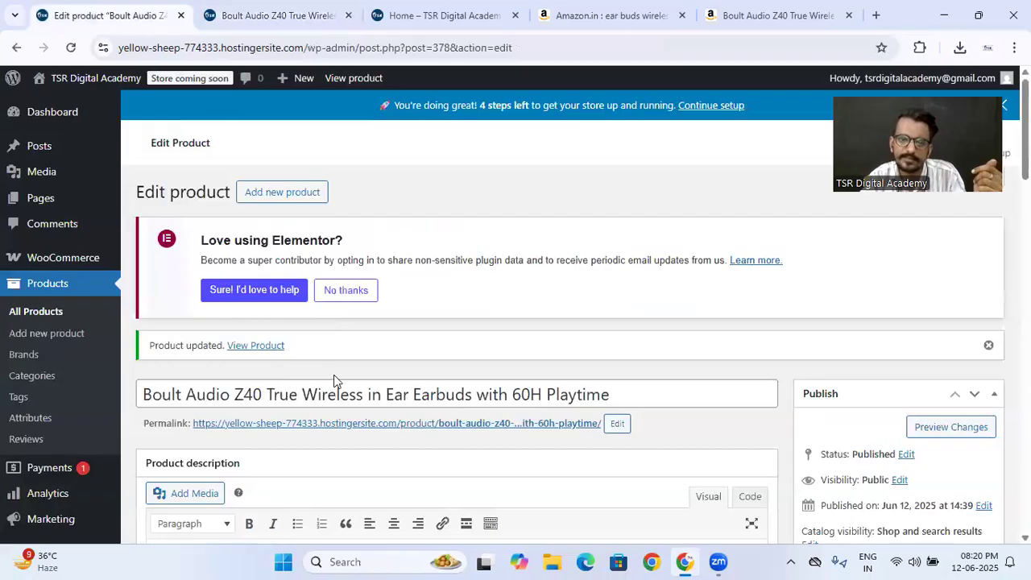
{"action": "left_click", "coordinate": [37, 422]}
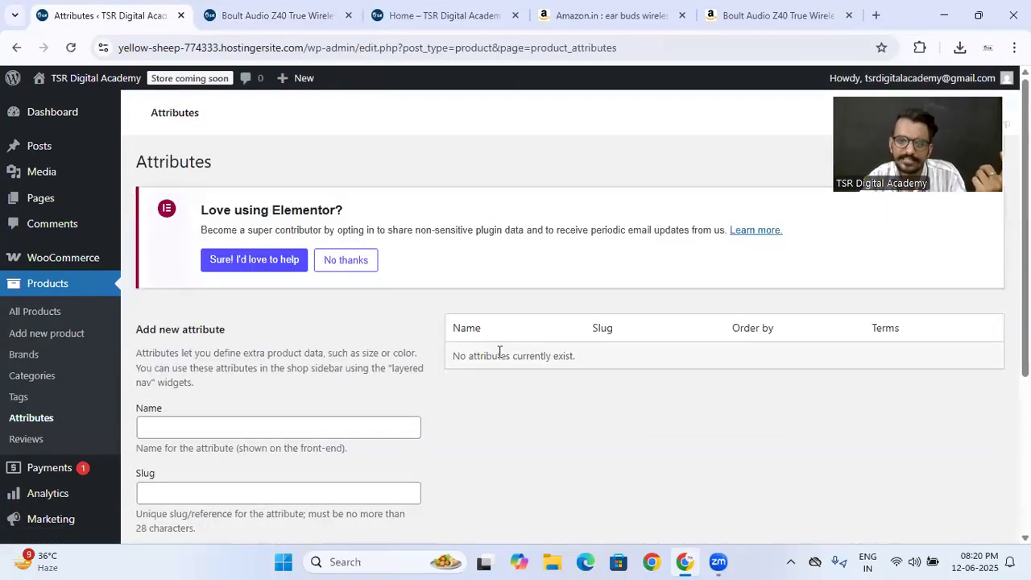
{"action": "scroll", "coordinate": [498, 357], "scroll_direction": "down", "scroll_amount": 2}
{"action": "scroll", "coordinate": [498, 357], "scroll_direction": "down", "scroll_amount": 1}
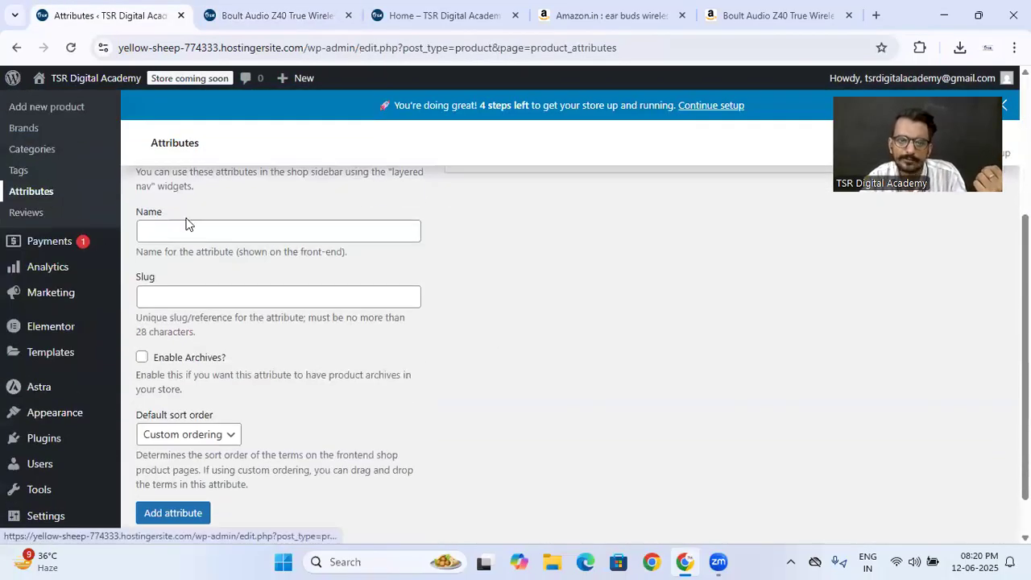
- Reopen the Boult Audio Z40 product for editing from the list of all products and look over its data
{"action": "scroll", "coordinate": [237, 298], "scroll_direction": "up", "scroll_amount": 3}
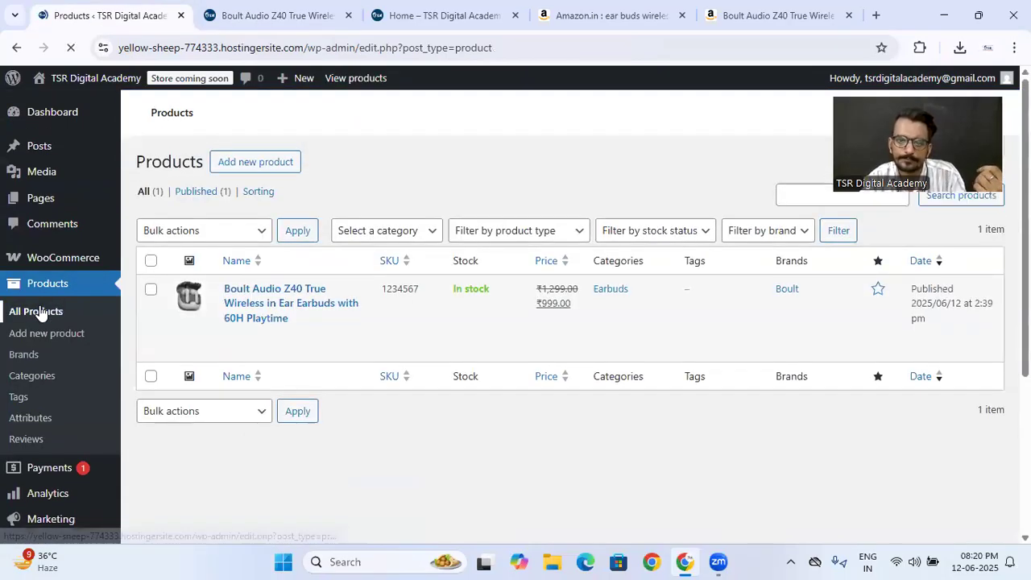
{"action": "left_click", "coordinate": [269, 489]}
{"action": "scroll", "coordinate": [619, 377], "scroll_direction": "down", "scroll_amount": 15}
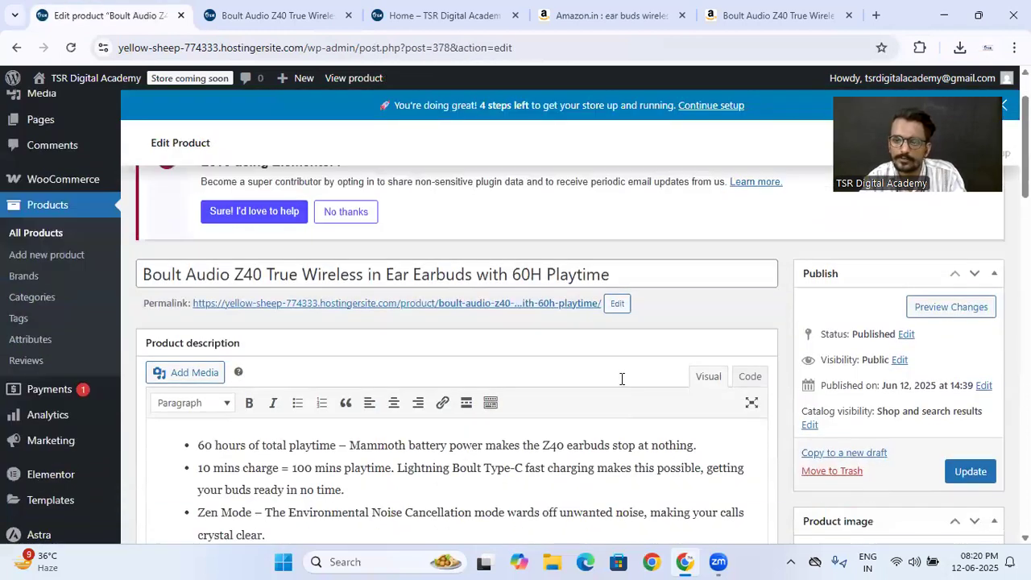
{"action": "scroll", "coordinate": [582, 342], "scroll_direction": "up", "scroll_amount": 15}
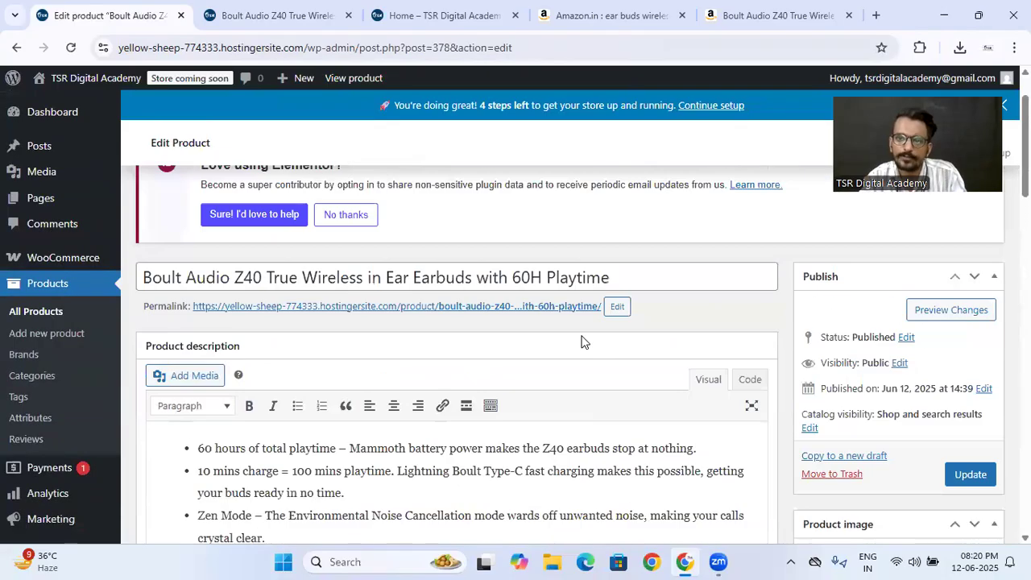
- Switch to the Amazon earbuds results and open the boAt Airdopes 311 Pro listing as the source for a second product
{"action": "left_click", "coordinate": [610, 10]}
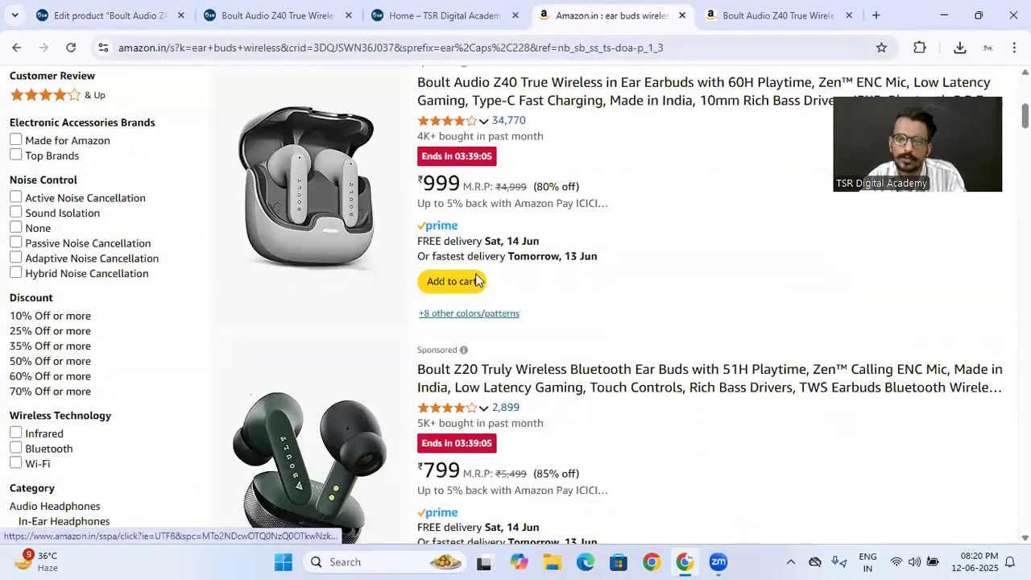
{"action": "scroll", "coordinate": [476, 277], "scroll_direction": "down", "scroll_amount": 2}
{"action": "scroll", "coordinate": [476, 278], "scroll_direction": "down", "scroll_amount": 4}
{"action": "scroll", "coordinate": [476, 278], "scroll_direction": "up", "scroll_amount": 2}
{"action": "left_click", "coordinate": [331, 364]}
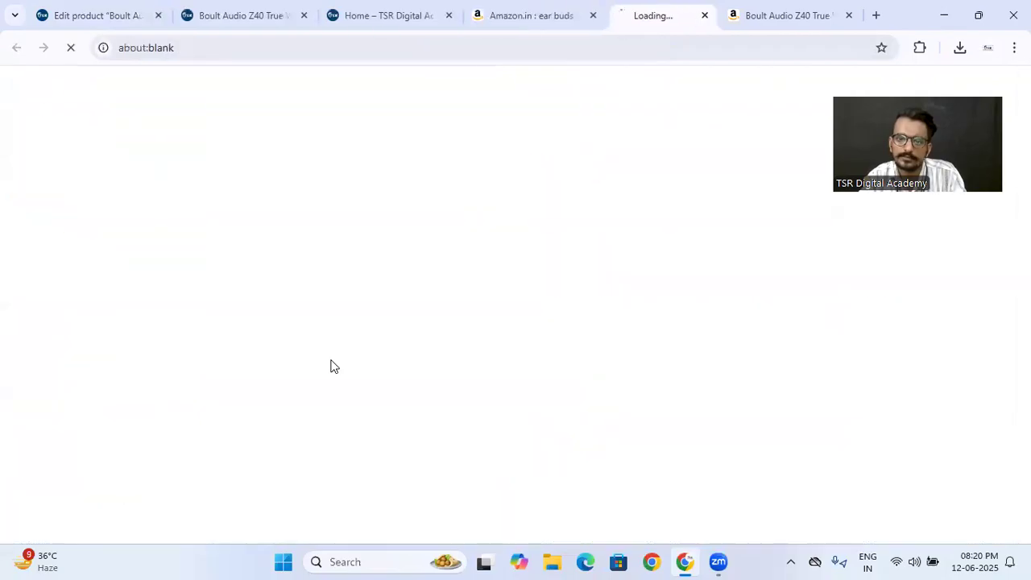
{"action": "scroll", "coordinate": [400, 281], "scroll_direction": "down", "scroll_amount": 1}
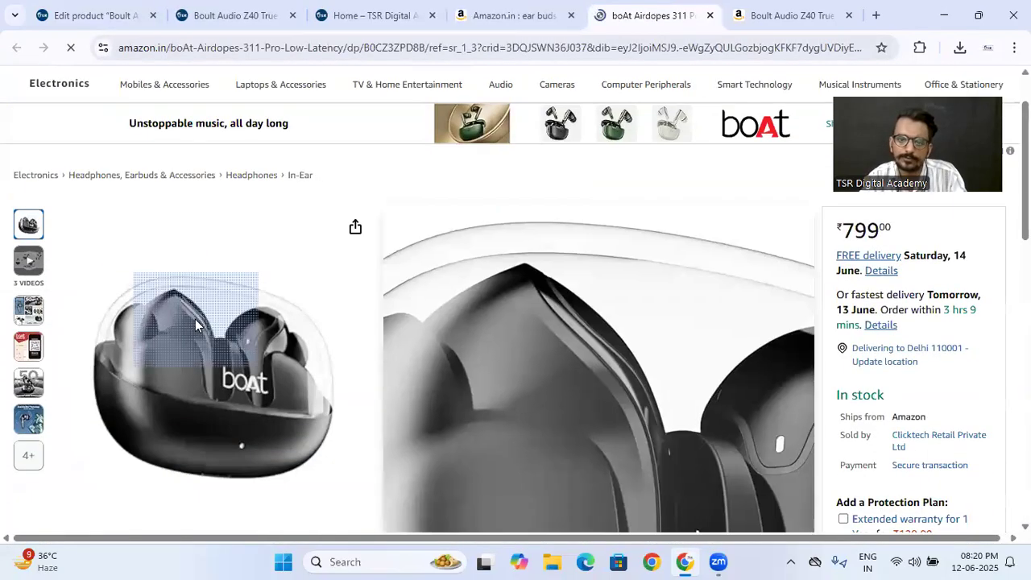
- Enlarge the boAt Airdopes listing's images and save the main black earbuds photo and the feature collage to the computer
{"action": "left_click", "coordinate": [197, 323]}
{"action": "right_click", "coordinate": [428, 300]}
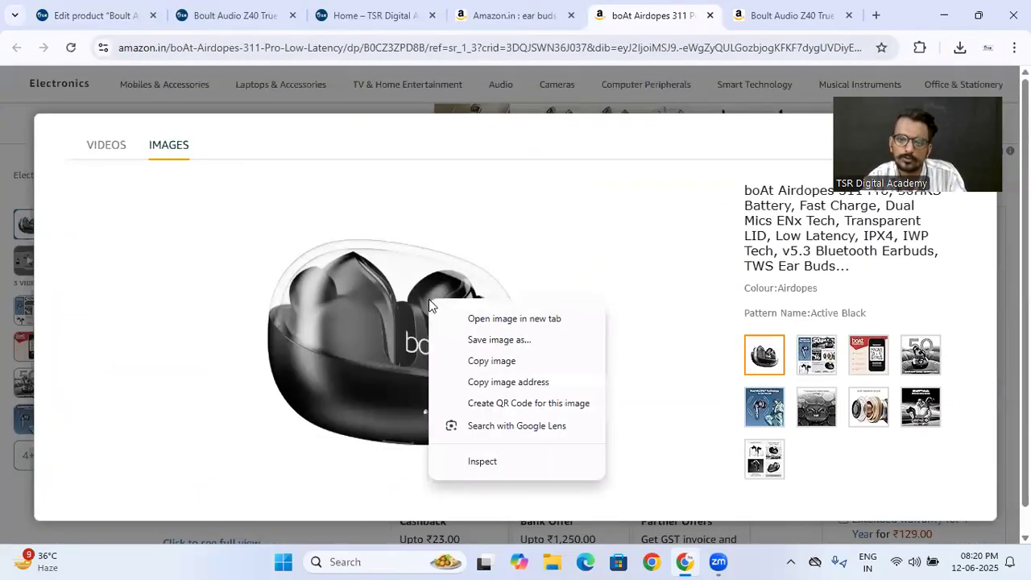
{"action": "left_click", "coordinate": [460, 336]}
{"action": "left_click", "coordinate": [405, 333]}
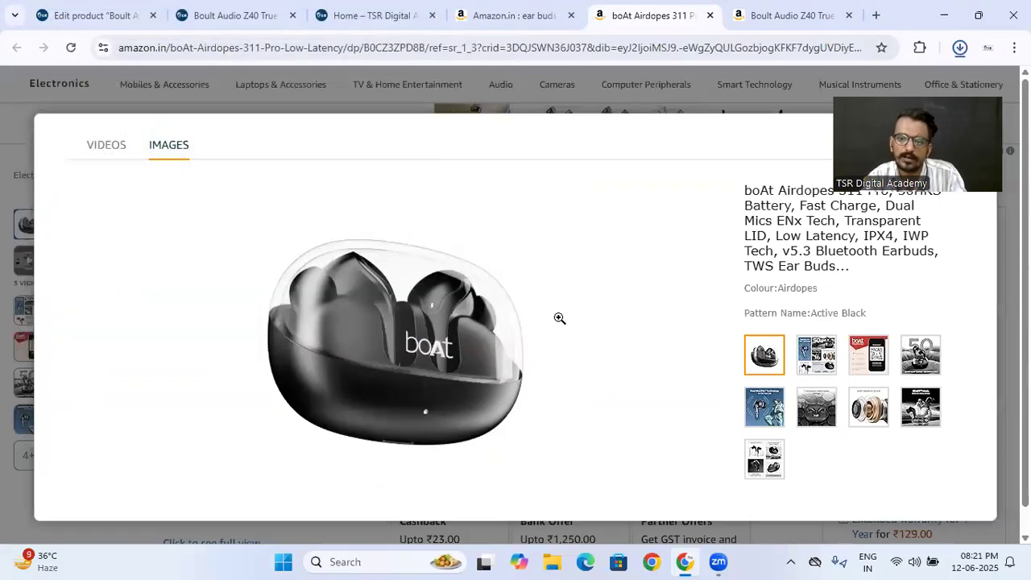
{"action": "left_click", "coordinate": [814, 351]}
{"action": "right_click", "coordinate": [407, 301]}
{"action": "left_click", "coordinate": [412, 338]}
{"action": "left_click", "coordinate": [398, 336]}
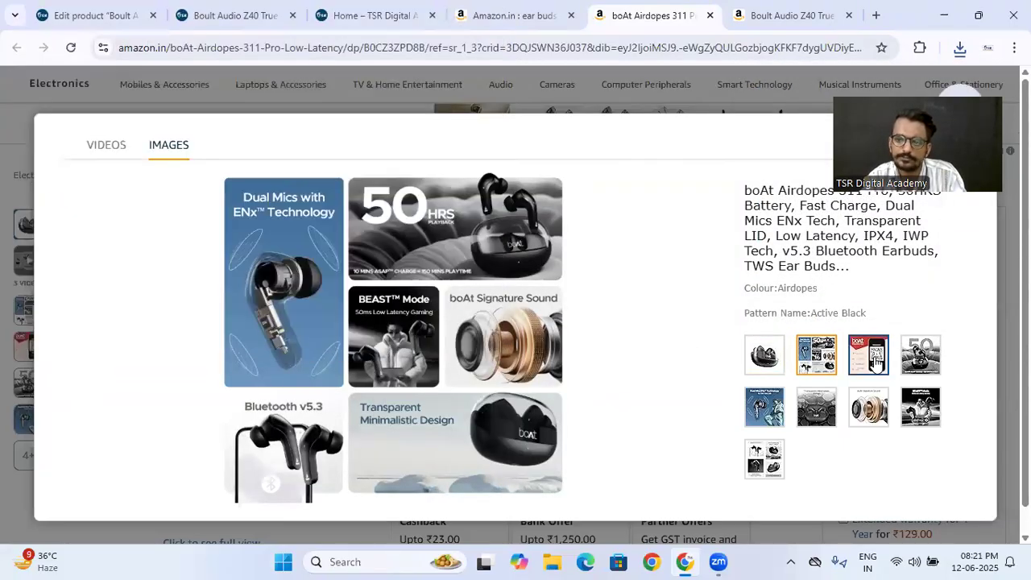
- Save the listing's Hearables App QR code, 50-hour playback and Dual Mics ENx Technology images to the computer
{"action": "left_click", "coordinate": [868, 355]}
{"action": "right_click", "coordinate": [383, 326]}
{"action": "left_click", "coordinate": [419, 363]}
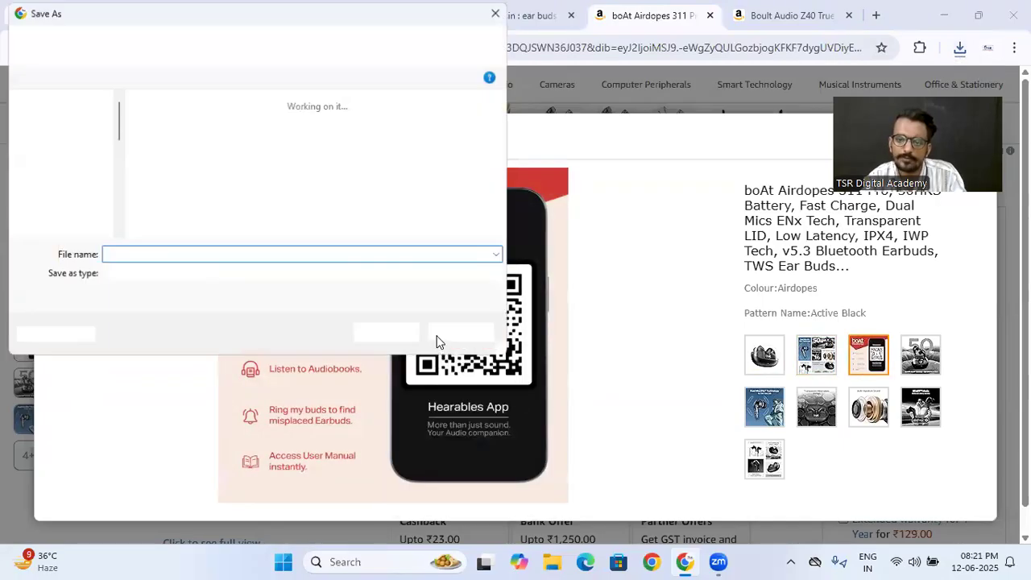
{"action": "left_click", "coordinate": [400, 339]}
{"action": "left_click", "coordinate": [919, 354]}
{"action": "right_click", "coordinate": [439, 315]}
{"action": "left_click", "coordinate": [472, 350]}
{"action": "left_click", "coordinate": [398, 336]}
{"action": "left_click", "coordinate": [773, 397]}
{"action": "right_click", "coordinate": [347, 284]}
{"action": "left_click", "coordinate": [343, 312]}
{"action": "left_click", "coordinate": [378, 333]}
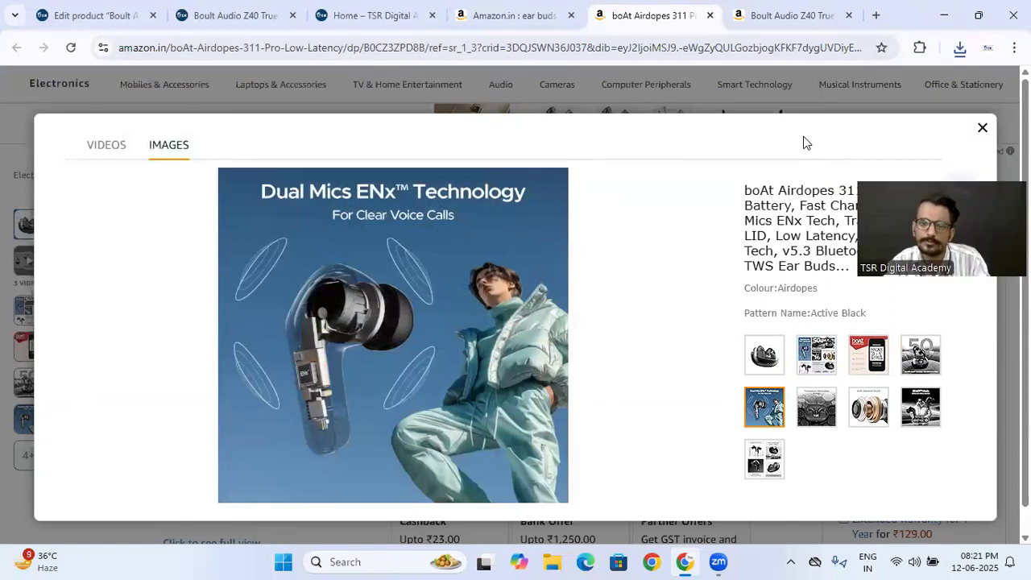
- Add a new store product named "boAt Airdopes 311 Pro, 50HRS Battery, Fast Charge", copying the name from the Amazon listing
{"action": "key", "text": "Escape"}
{"action": "left_click_drag", "start_coordinate": [392, 219], "coordinate": [463, 241]}
{"action": "key", "text": "ctrl+c"}
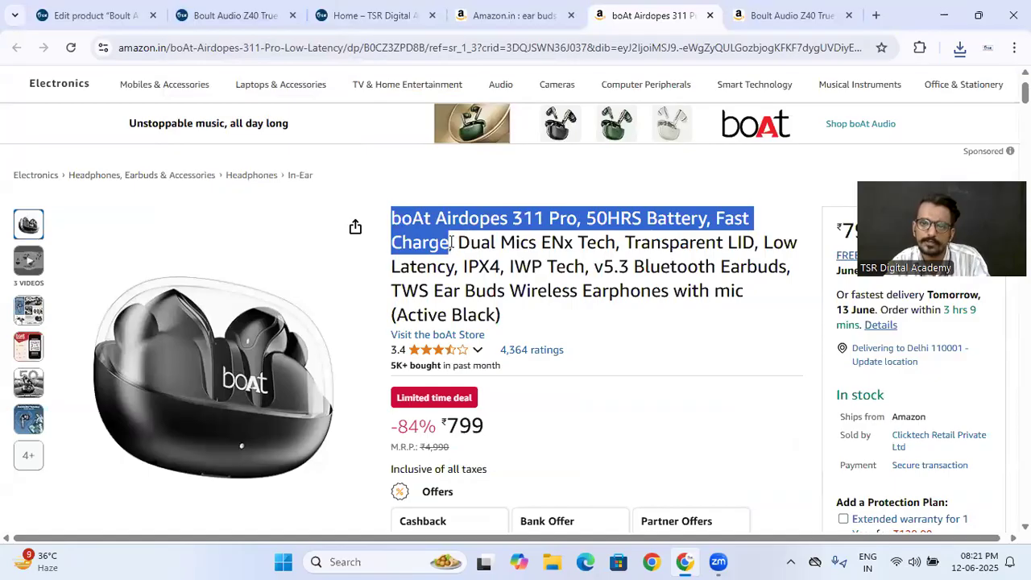
{"action": "key", "text": "ctrl+1"}
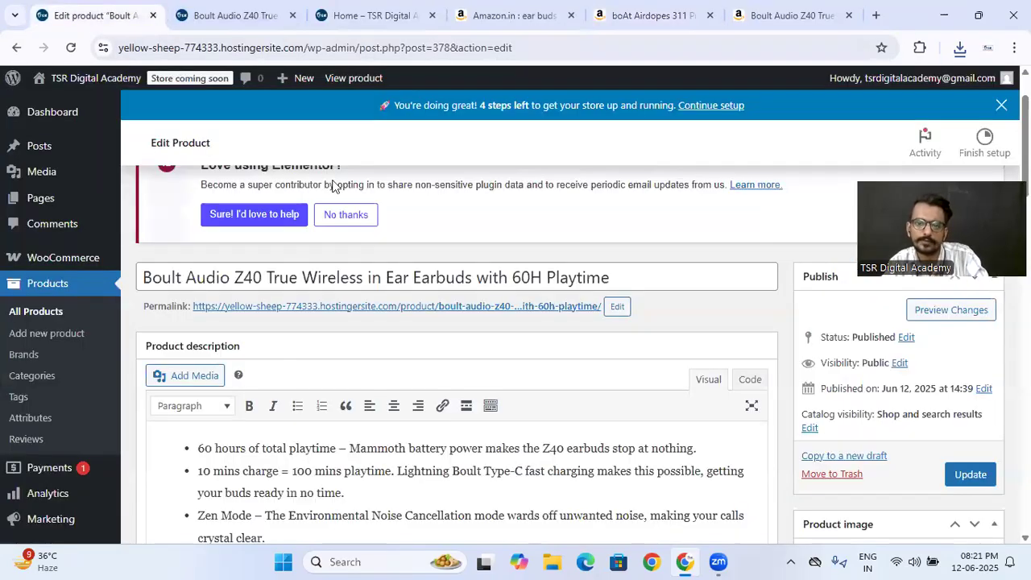
{"action": "scroll", "coordinate": [579, 276], "scroll_direction": "up", "scroll_amount": 1}
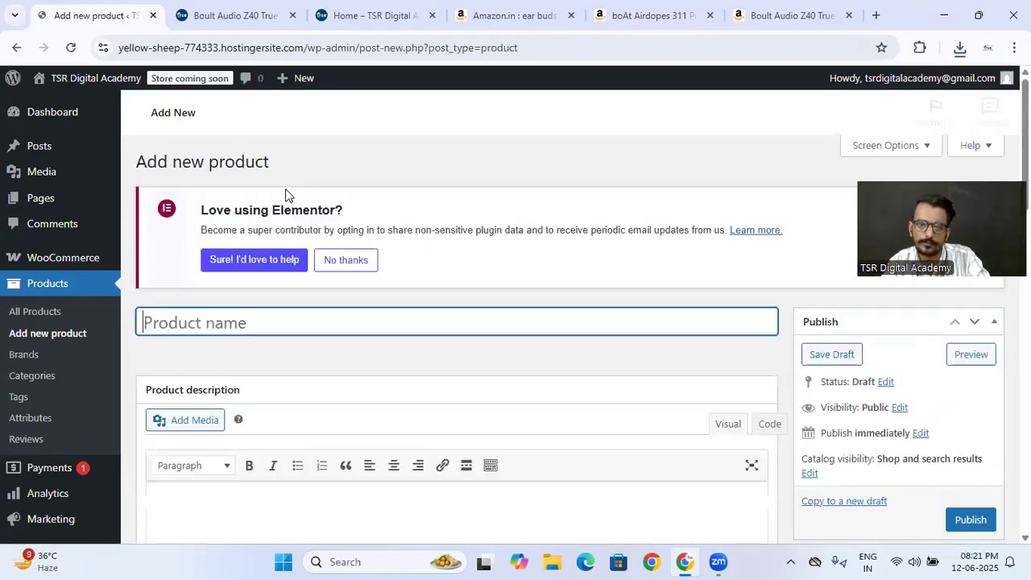
{"action": "key", "text": "ctrl+v"}
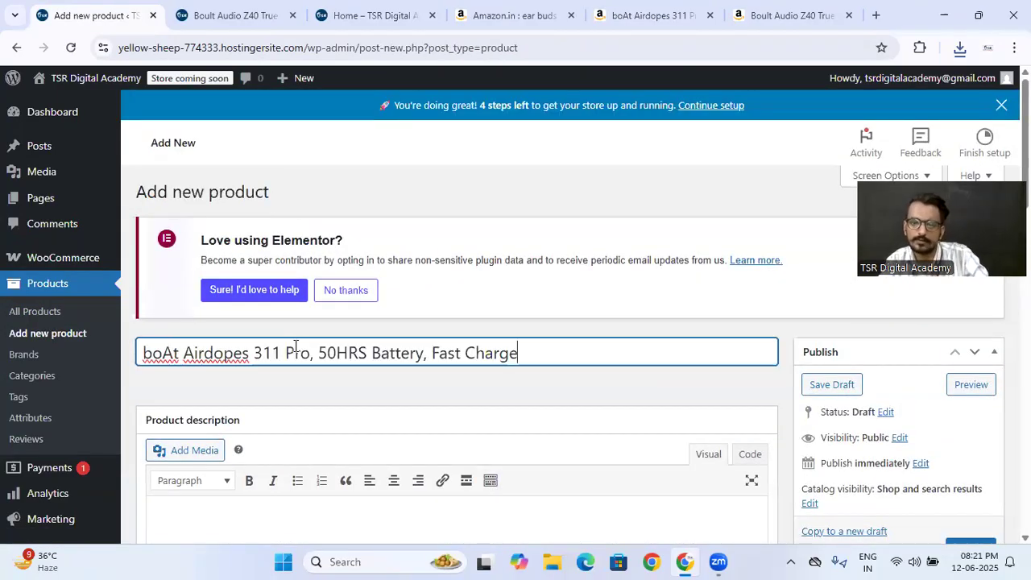
- Copy all the "About this item" bullet points from the Amazon listing into the new product's description
{"action": "left_click", "coordinate": [656, 9]}
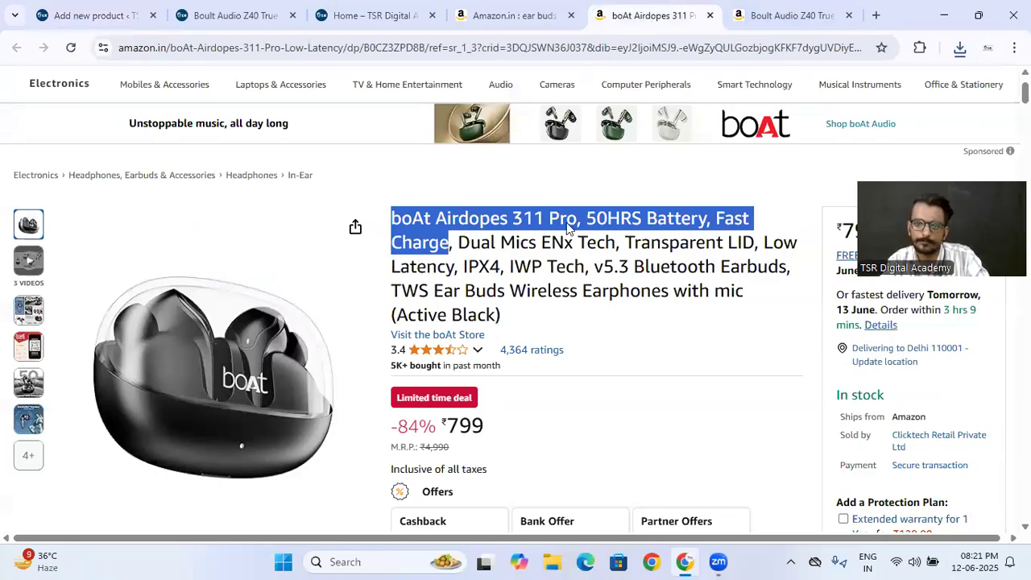
{"action": "scroll", "coordinate": [567, 229], "scroll_direction": "down", "scroll_amount": 10}
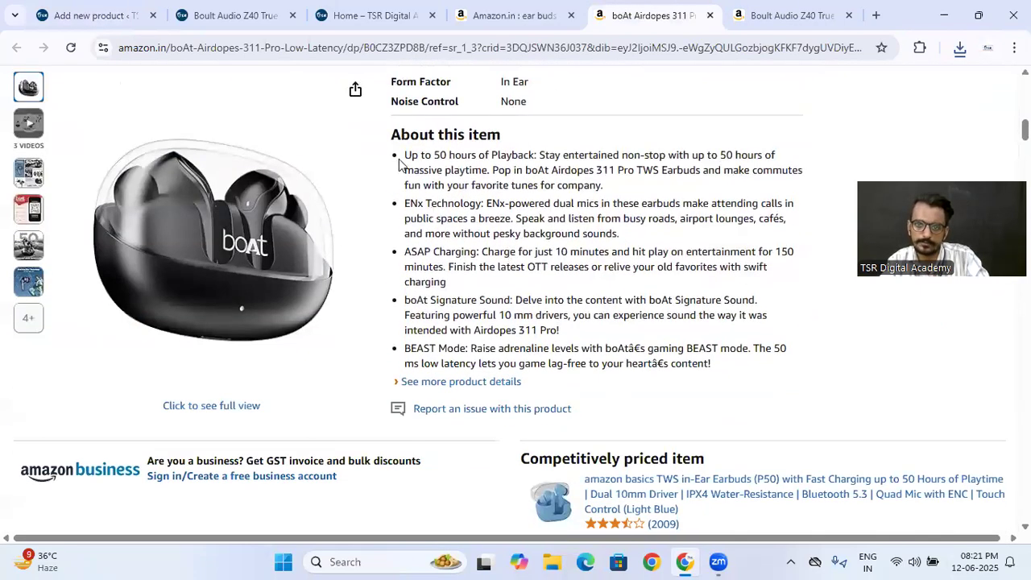
{"action": "left_click_drag", "start_coordinate": [405, 164], "coordinate": [719, 367]}
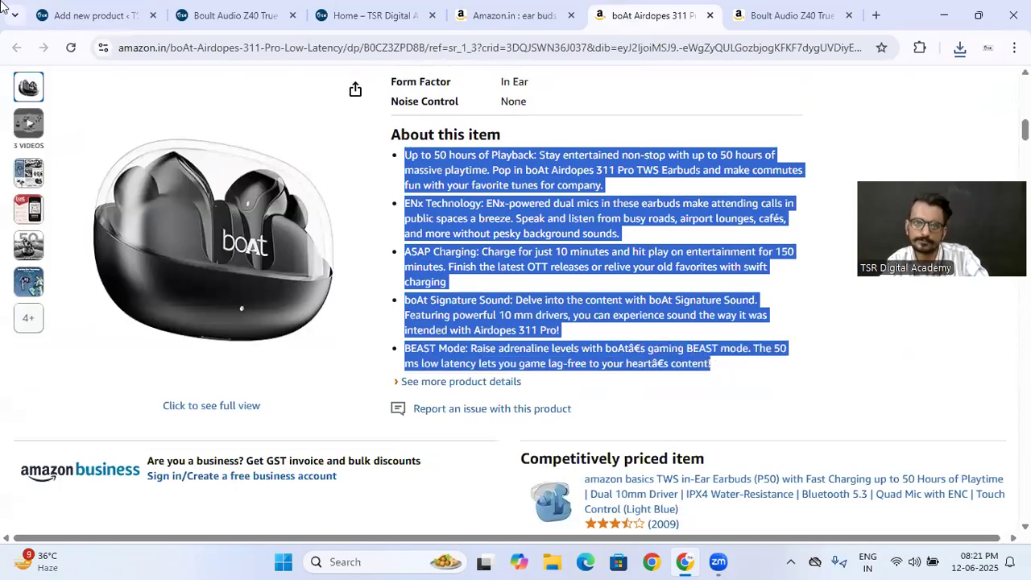
{"action": "left_click", "coordinate": [76, 14]}
{"action": "scroll", "coordinate": [417, 458], "scroll_direction": "down", "scroll_amount": 3}
{"action": "left_click", "coordinate": [304, 338]}
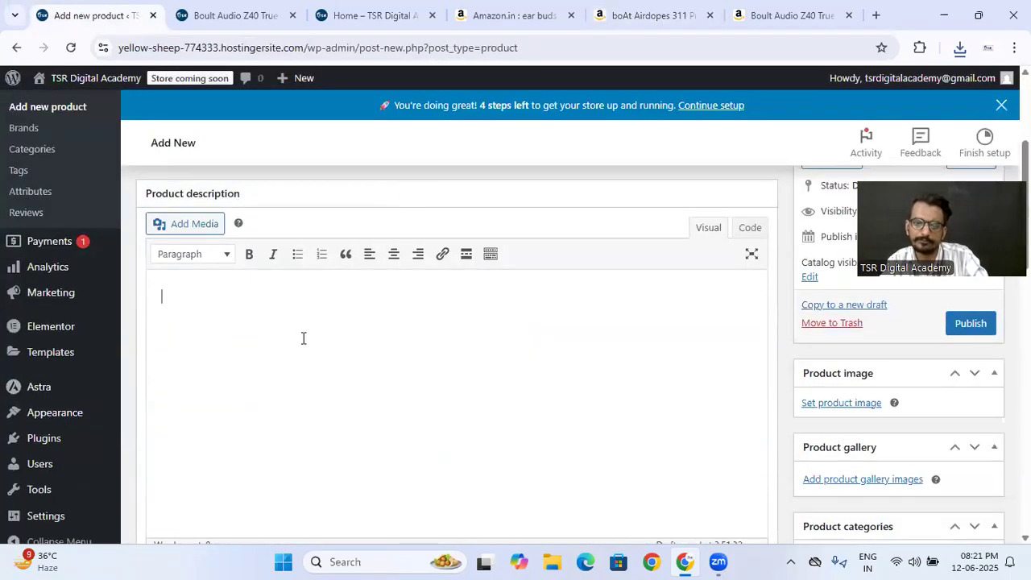
{"action": "key", "text": "ctrl+v"}
- Copy the listing's specification table, from Brand to Noise Control, into the new product's short description
{"action": "left_click", "coordinate": [635, 11]}
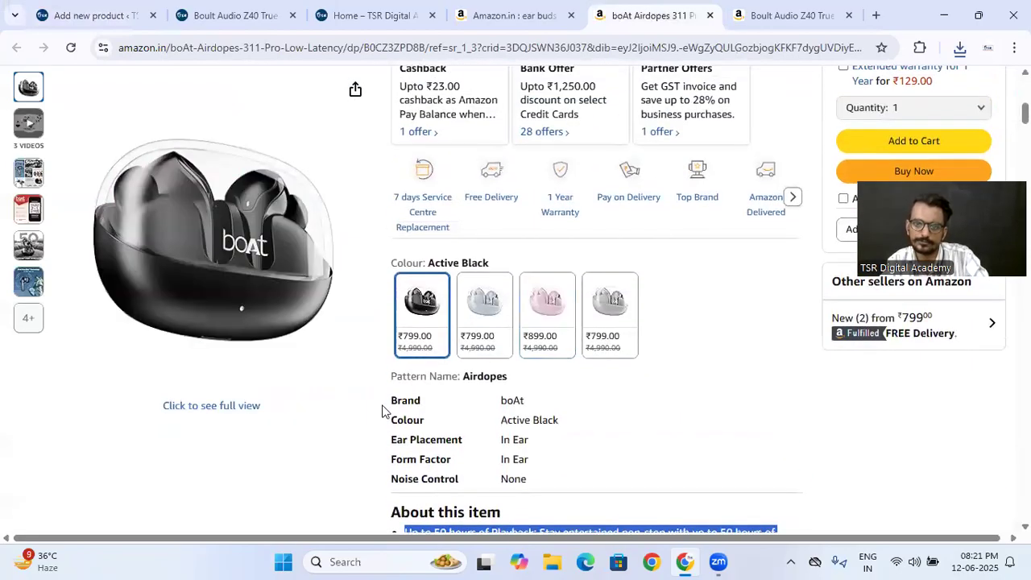
{"action": "left_click_drag", "start_coordinate": [386, 407], "coordinate": [541, 478]}
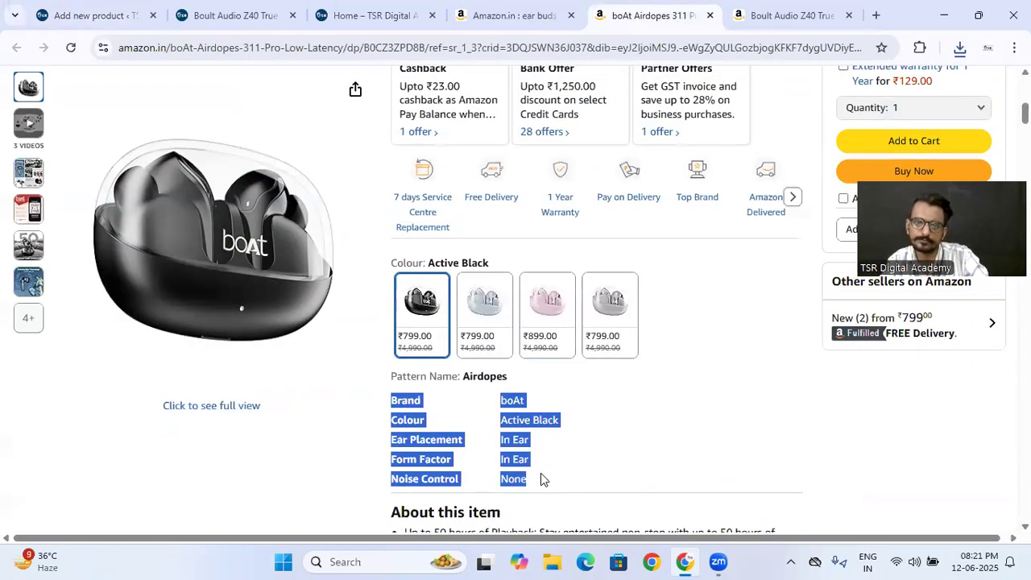
{"action": "left_click", "coordinate": [88, 15]}
{"action": "scroll", "coordinate": [400, 307], "scroll_direction": "down", "scroll_amount": 5}
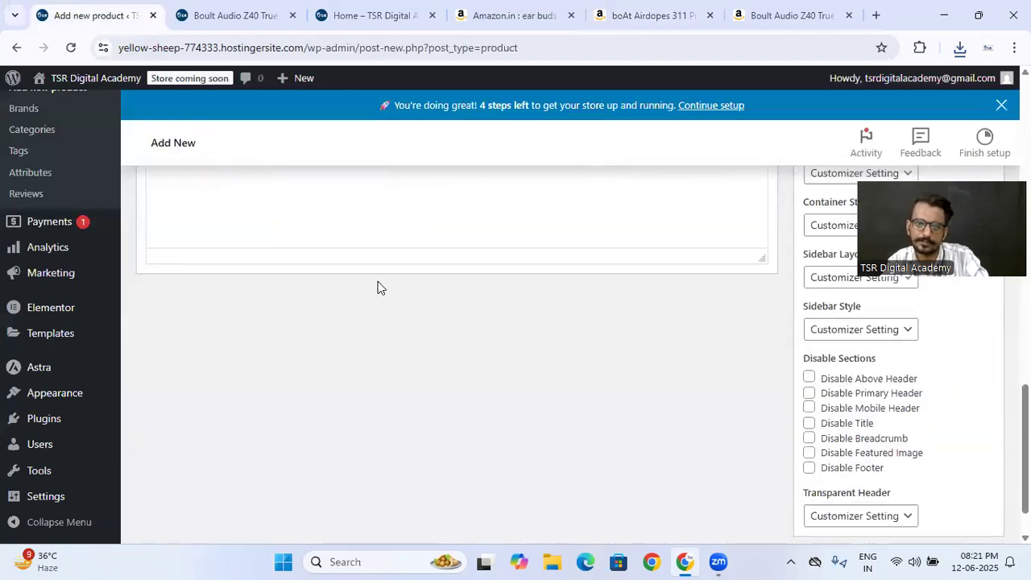
{"action": "scroll", "coordinate": [361, 390], "scroll_direction": "up", "scroll_amount": 3}
{"action": "key", "text": "ctrl+v"}
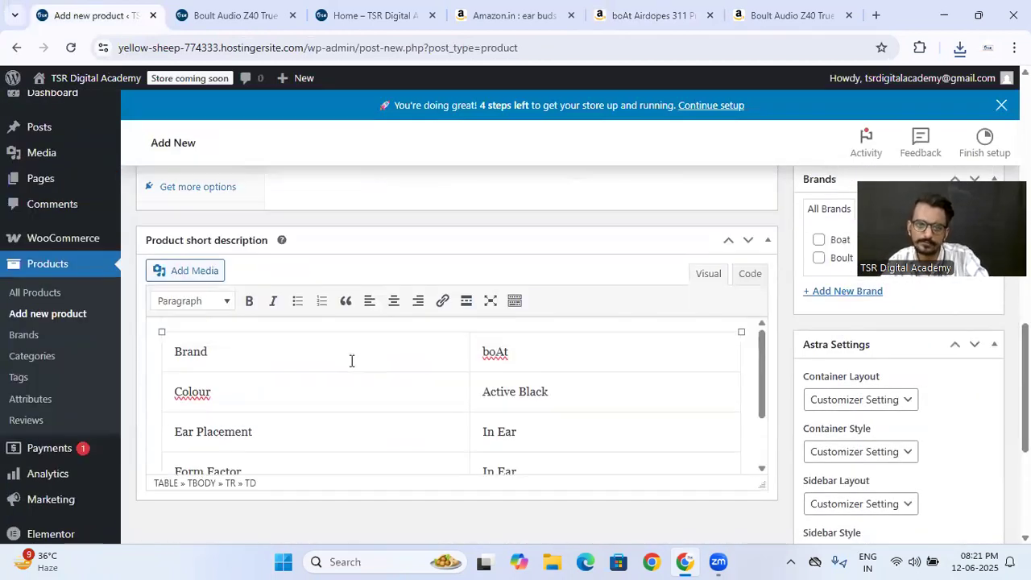
- Set the new product's regular price to 999 and its sale price to 799 rupees
{"action": "scroll", "coordinate": [402, 298], "scroll_direction": "up", "scroll_amount": 5}
{"action": "left_click", "coordinate": [416, 396]}
{"action": "type", "text": "999"}
{"action": "left_click", "coordinate": [420, 422]}
{"action": "type", "text": "799"}
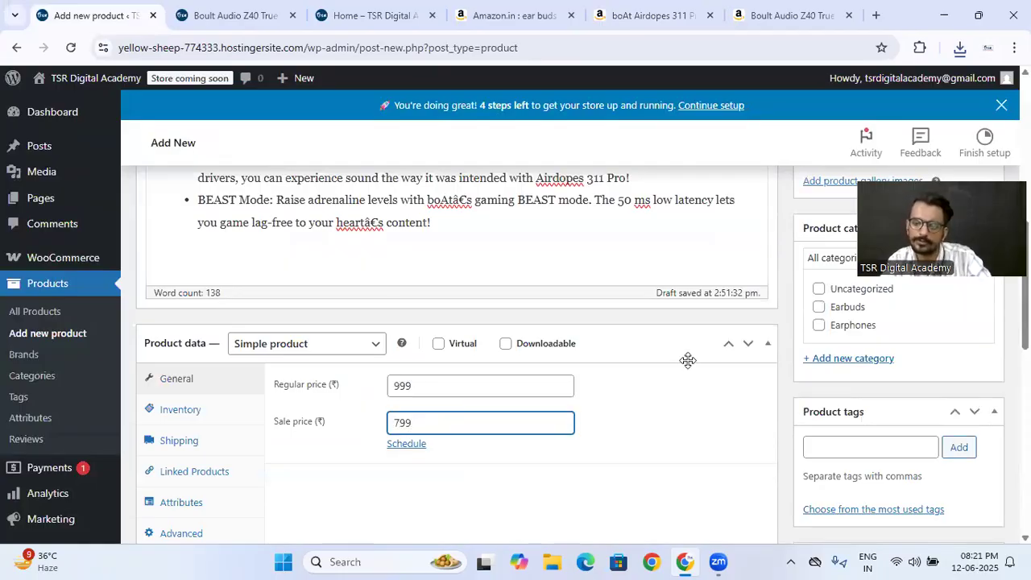
{"action": "scroll", "coordinate": [687, 360], "scroll_direction": "up", "scroll_amount": 2}
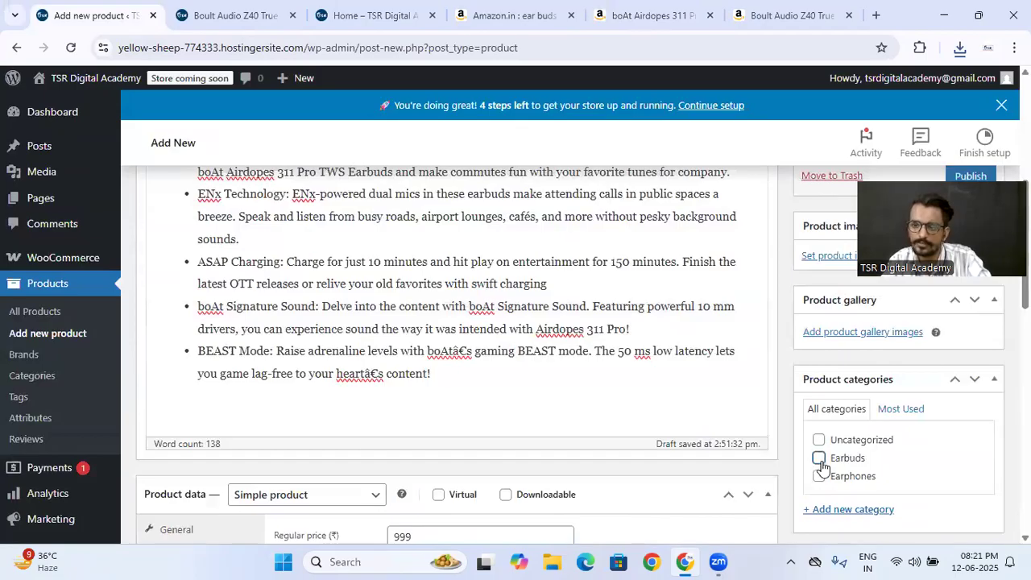
- Assign the new boAt product to the Earbuds category and the Boat brand
{"action": "scroll", "coordinate": [818, 396], "scroll_direction": "up", "scroll_amount": 2}
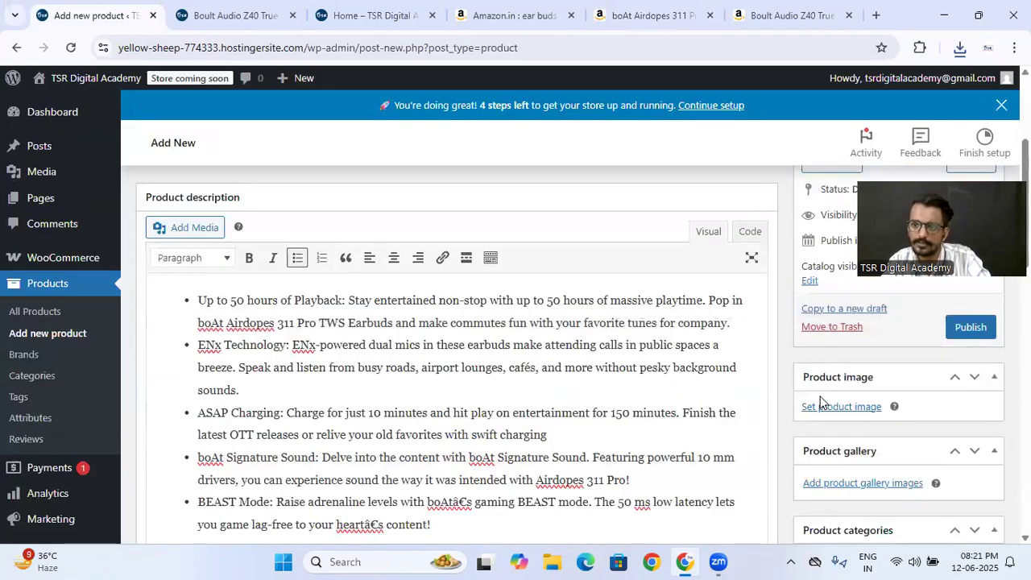
{"action": "scroll", "coordinate": [820, 400], "scroll_direction": "up", "scroll_amount": 2}
{"action": "scroll", "coordinate": [820, 401], "scroll_direction": "down", "scroll_amount": 8}
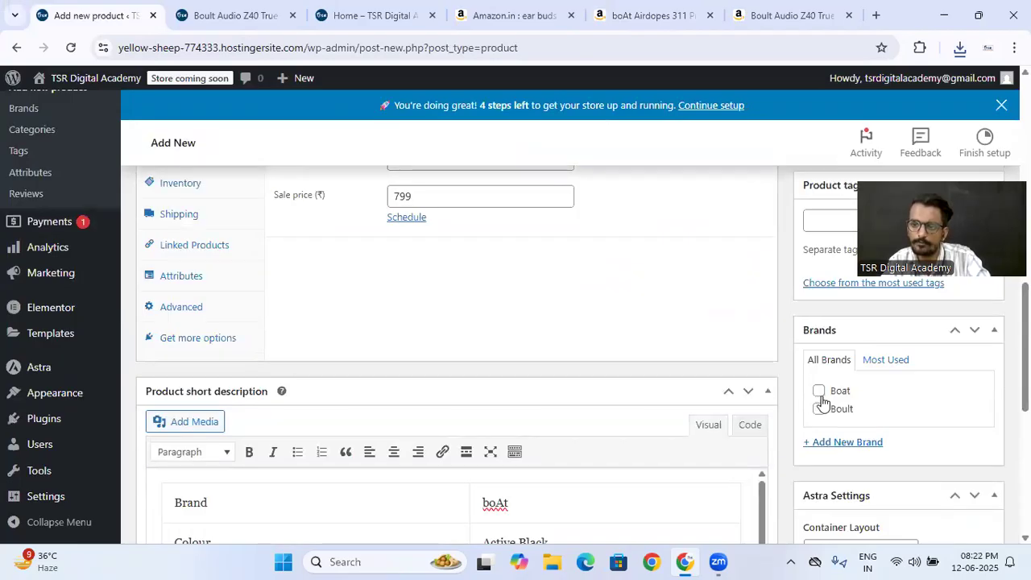
{"action": "scroll", "coordinate": [820, 392], "scroll_direction": "up", "scroll_amount": 5}
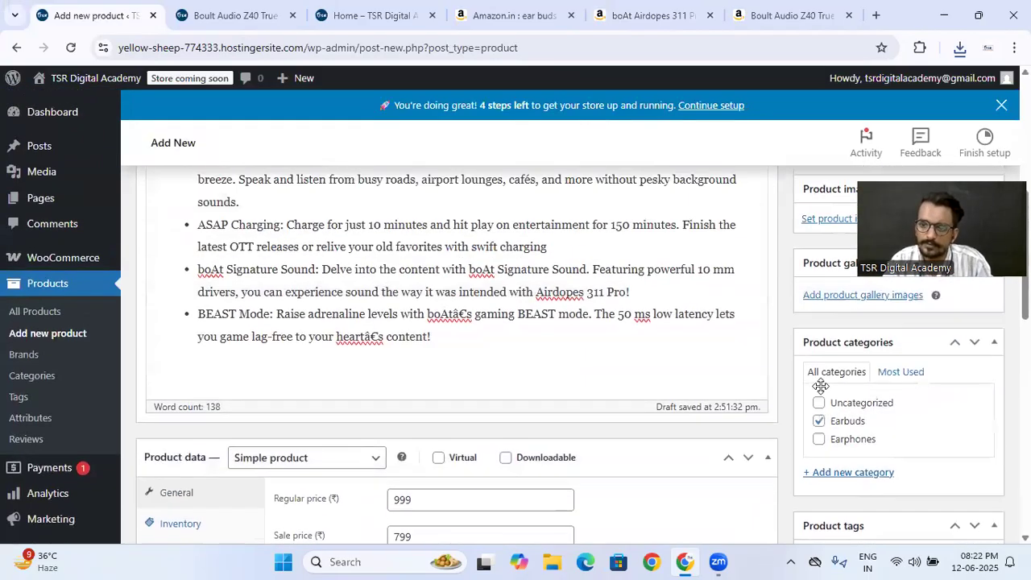
{"action": "scroll", "coordinate": [820, 385], "scroll_direction": "down", "scroll_amount": 1}
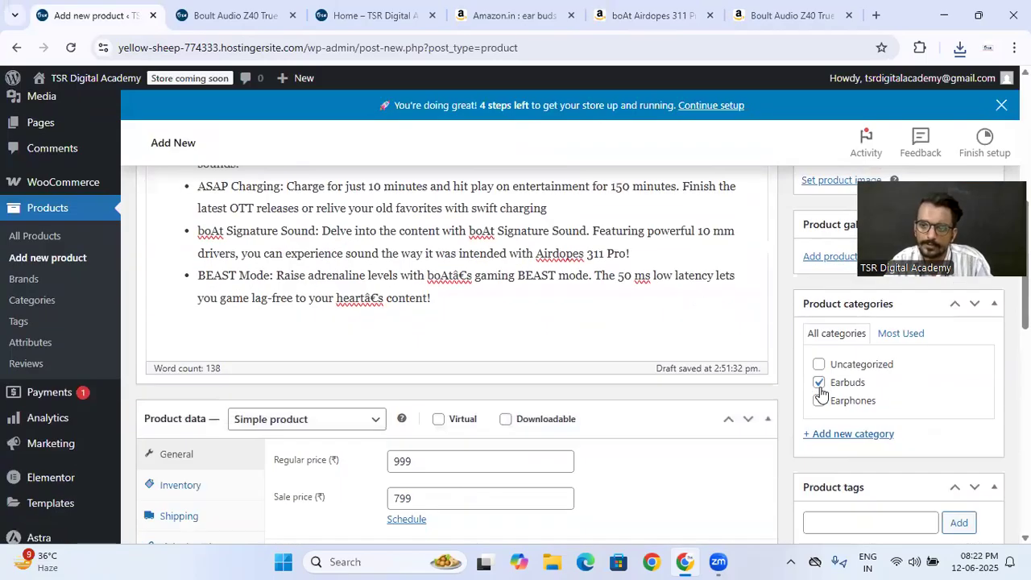
- Upload 614gbI-O98L._SL1500_.jpg from Downloads and set it as the product image
{"action": "scroll", "coordinate": [820, 385], "scroll_direction": "up", "scroll_amount": 2}
{"action": "left_click", "coordinate": [823, 331]}
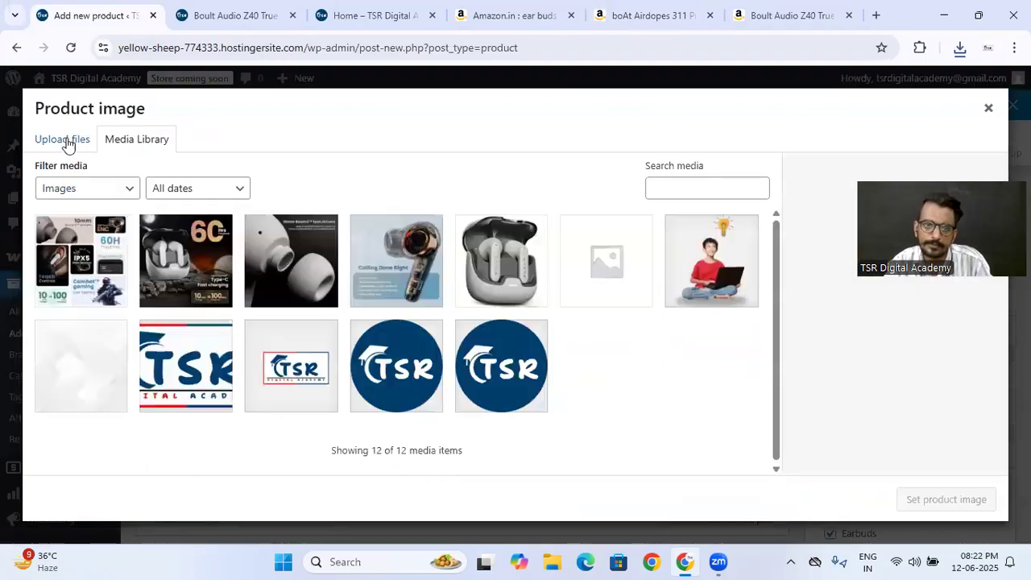
{"action": "left_click", "coordinate": [67, 141]}
{"action": "left_click", "coordinate": [495, 349]}
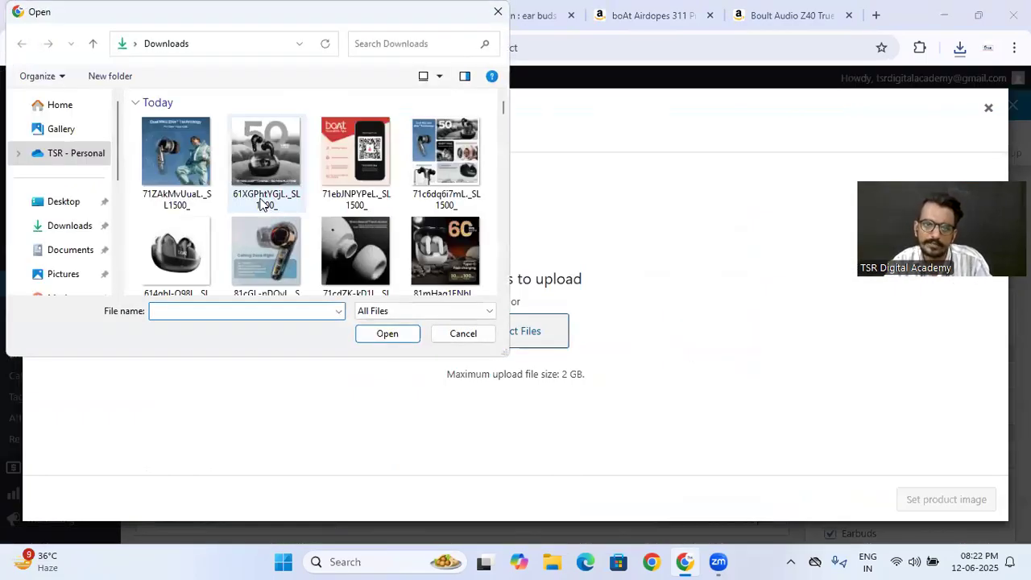
{"action": "left_click", "coordinate": [175, 244]}
{"action": "double_click", "coordinate": [176, 243]}
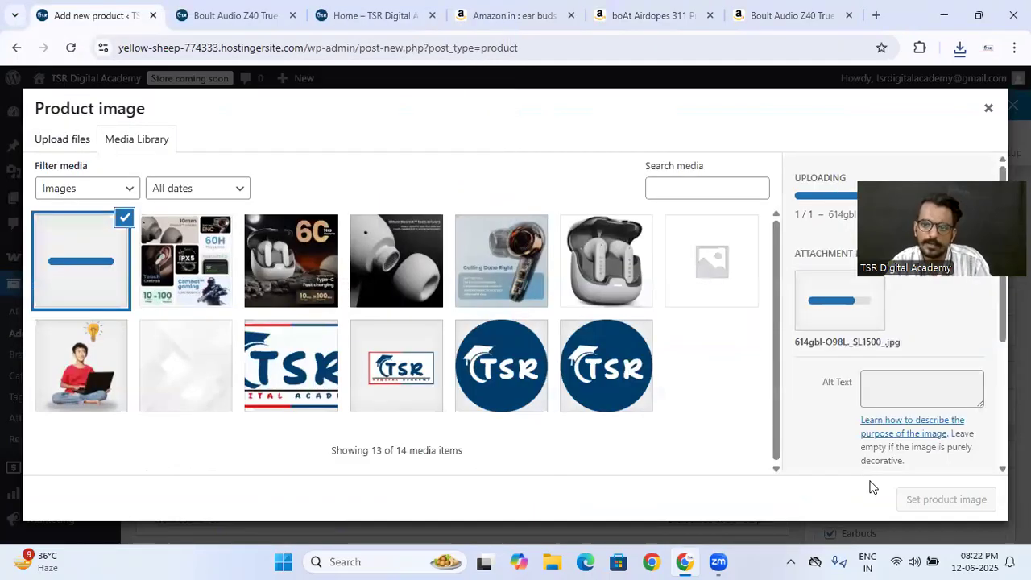
{"action": "left_click", "coordinate": [946, 497]}
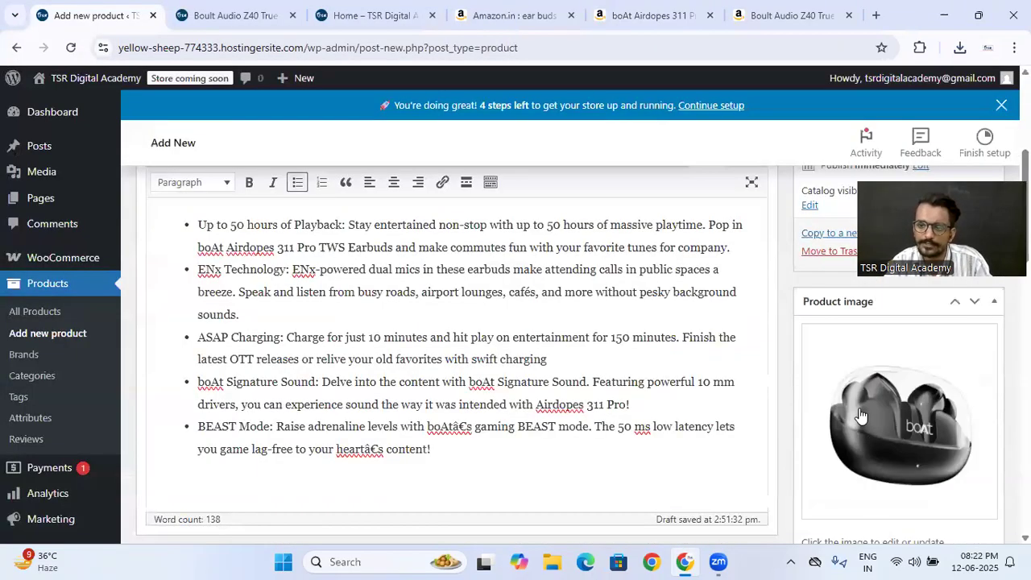
- Upload the four other boAt images, 71ZAkMvUuaL through 71c6dq6i7mL, from Downloads and add them to the product gallery
{"action": "scroll", "coordinate": [860, 412], "scroll_direction": "down", "scroll_amount": 3}
{"action": "left_click", "coordinate": [824, 349]}
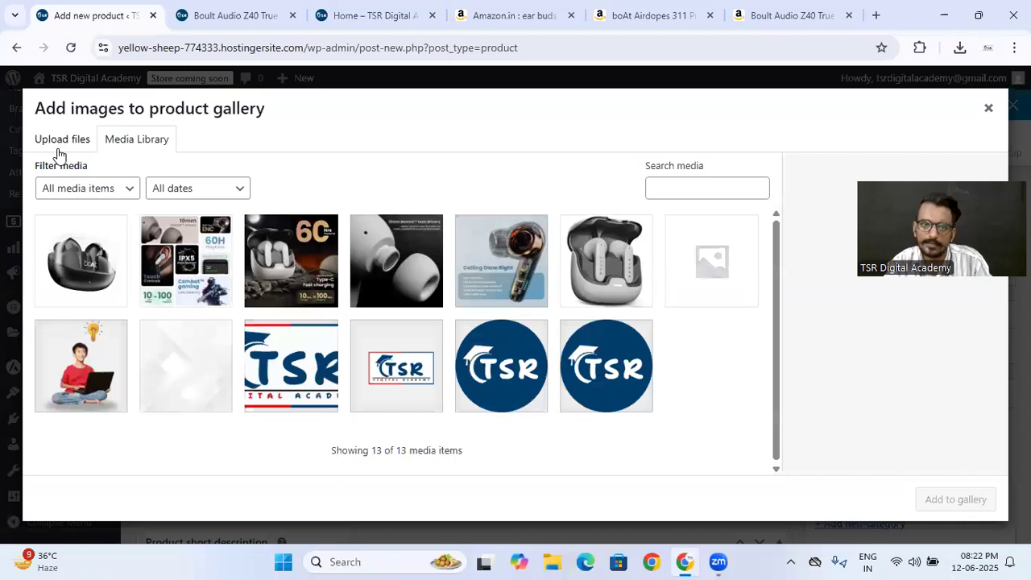
{"action": "left_click", "coordinate": [58, 142]}
{"action": "left_click", "coordinate": [517, 335]}
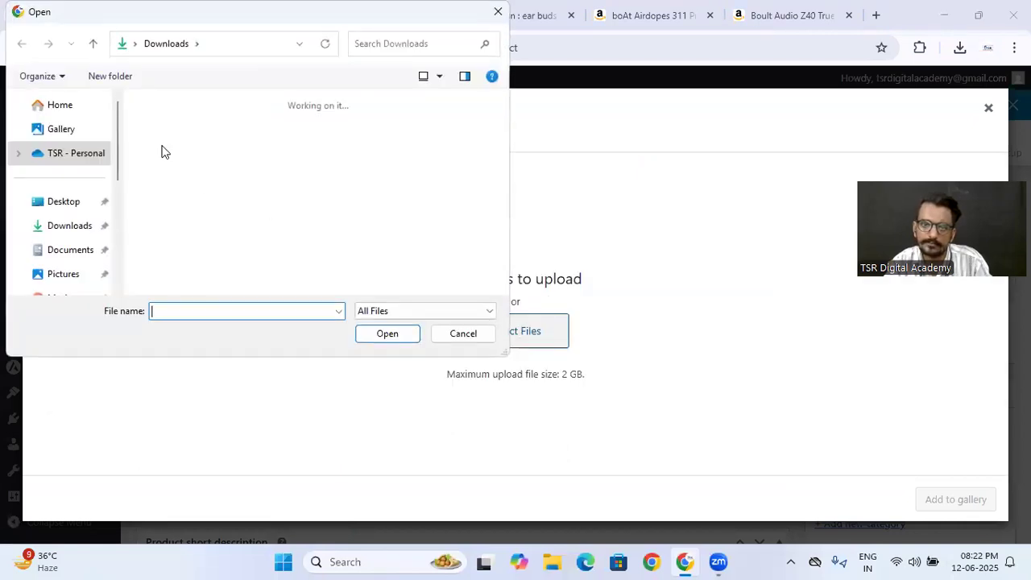
{"action": "left_click", "coordinate": [423, 153]}
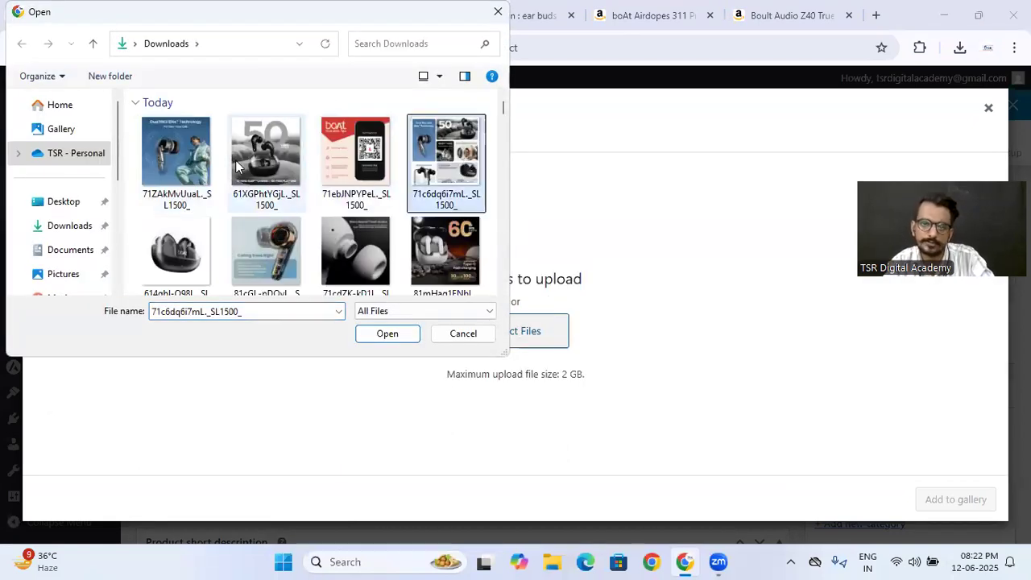
{"action": "left_click", "coordinate": [205, 171], "text": "shift"}
{"action": "left_click", "coordinate": [395, 335]}
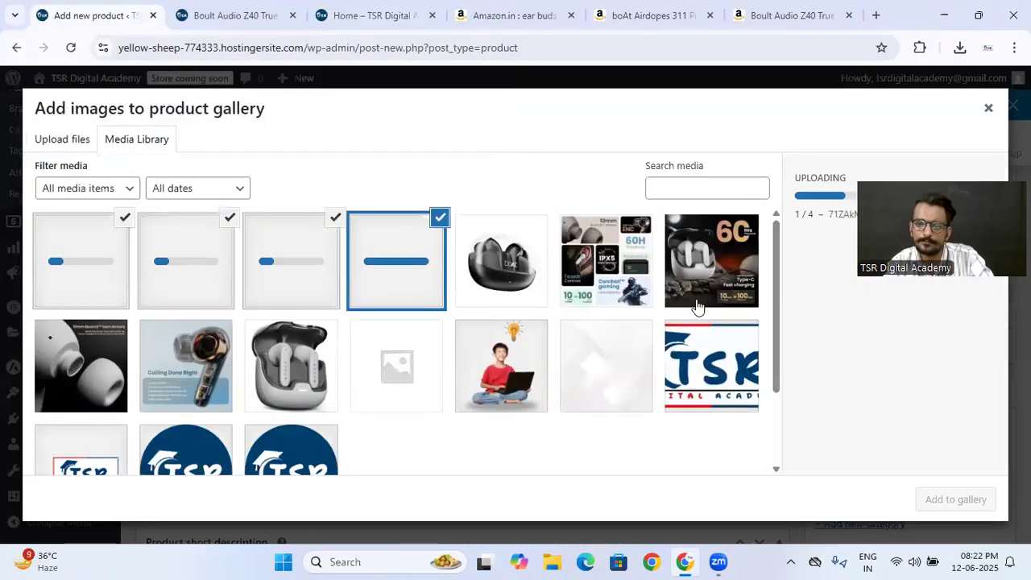
{"action": "left_click", "coordinate": [942, 504]}
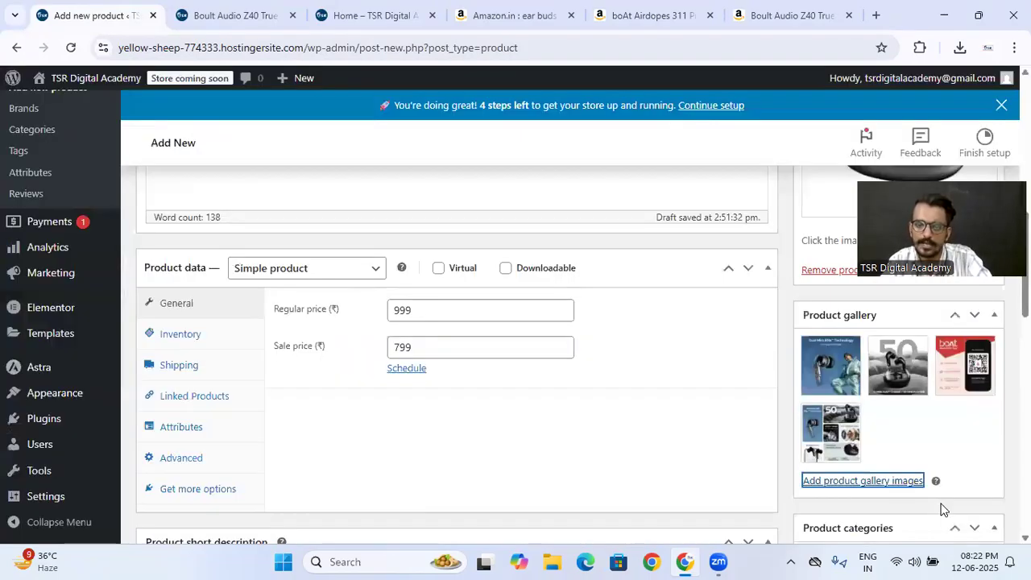
- Look over the completed product details and publish the boAt Airdopes 311 Pro product
{"action": "scroll", "coordinate": [696, 365], "scroll_direction": "down", "scroll_amount": 3}
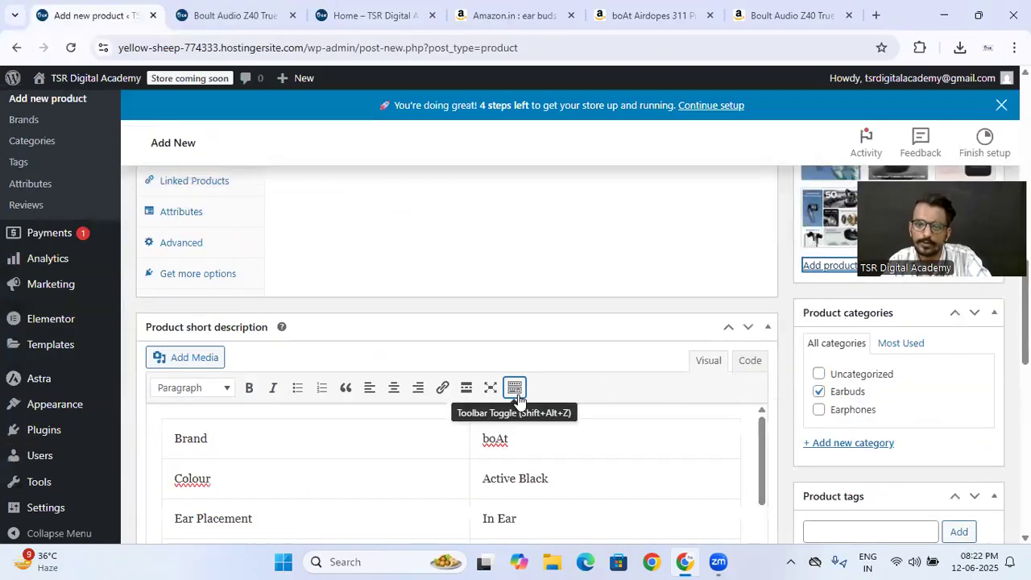
{"action": "scroll", "coordinate": [510, 387], "scroll_direction": "up", "scroll_amount": 8}
{"action": "scroll", "coordinate": [518, 395], "scroll_direction": "up", "scroll_amount": 3}
{"action": "scroll", "coordinate": [518, 399], "scroll_direction": "down", "scroll_amount": 3}
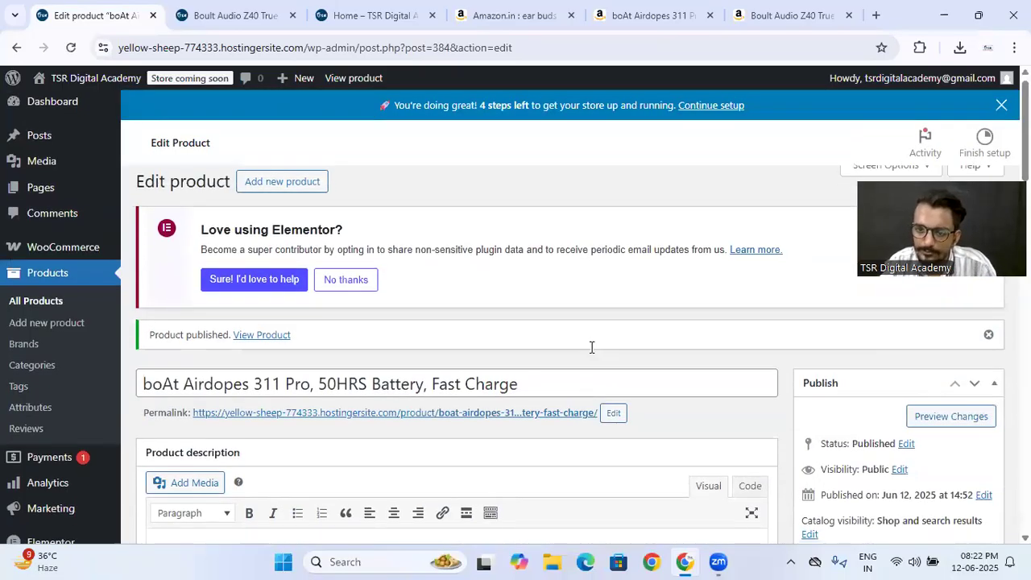
- Glance at the live Boult Audio Z40 page and update the published boAt Airdopes 311 Pro product
{"action": "scroll", "coordinate": [588, 343], "scroll_direction": "down", "scroll_amount": 10}
{"action": "left_click", "coordinate": [237, 16]}
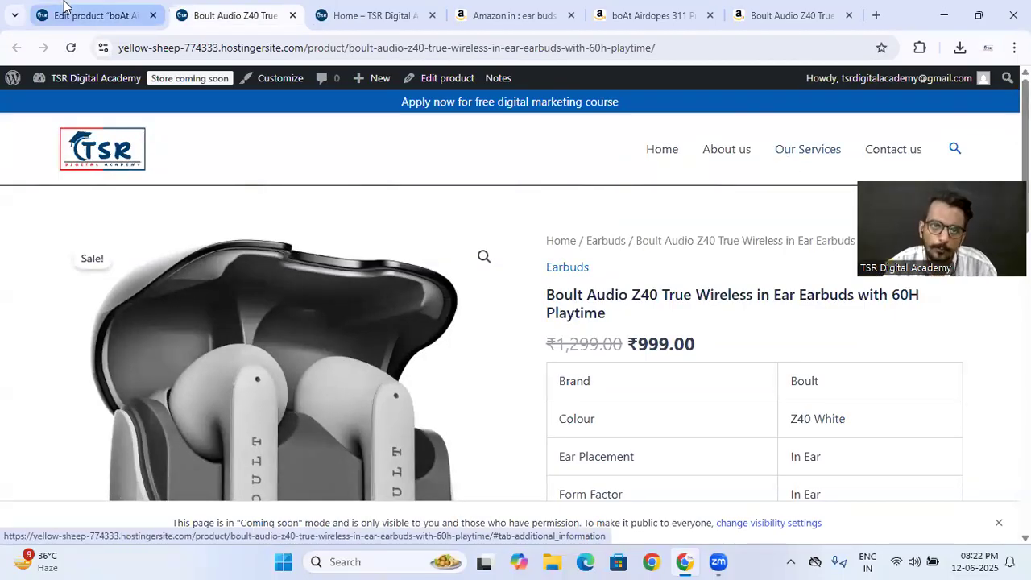
{"action": "left_click", "coordinate": [92, 15]}
{"action": "scroll", "coordinate": [257, 260], "scroll_direction": "up", "scroll_amount": 10}
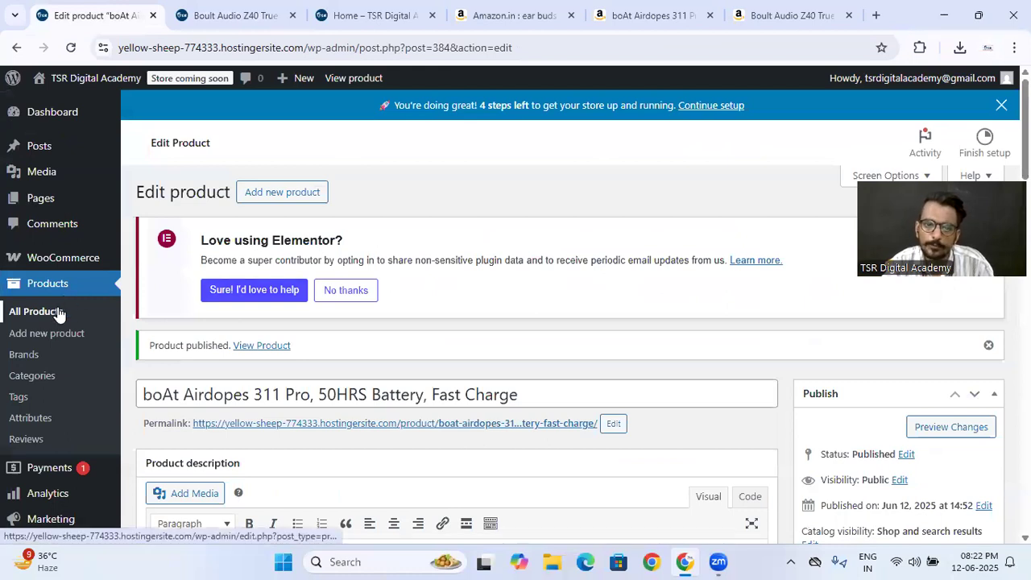
{"action": "scroll", "coordinate": [837, 430], "scroll_direction": "down", "scroll_amount": 3}
{"action": "left_click", "coordinate": [963, 365]}
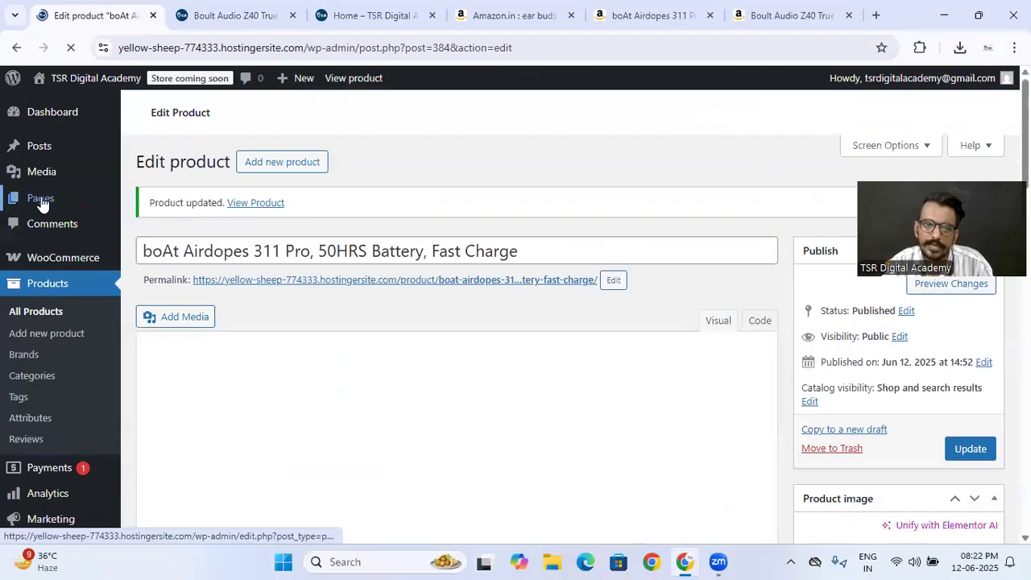
- Open the site's menu management page and load Main Menu (Primary Menu, Off-Canvas Menu) for editing
{"action": "scroll", "coordinate": [38, 203], "scroll_direction": "down", "scroll_amount": 5}
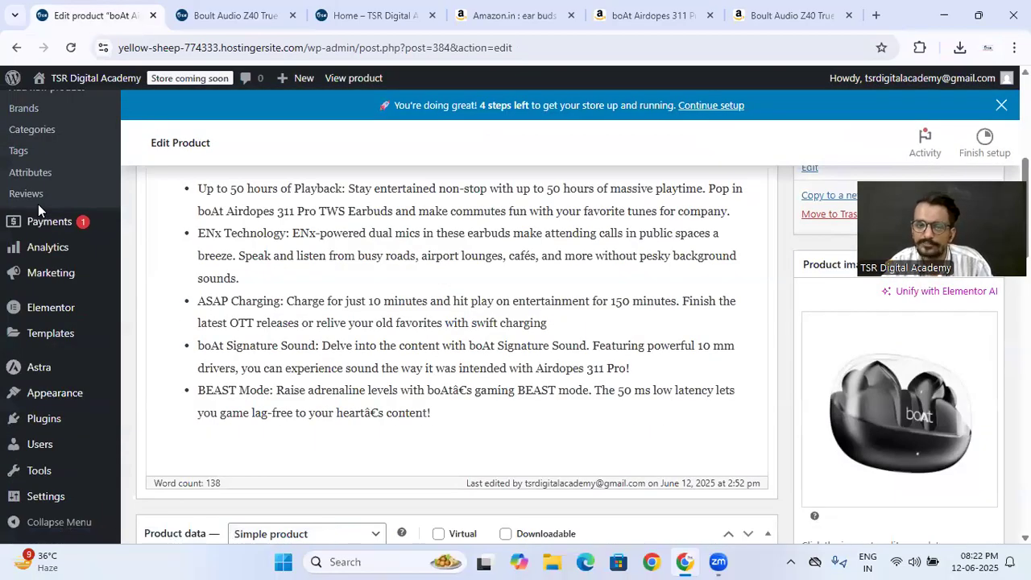
{"action": "mouse_move", "coordinate": [69, 391]}
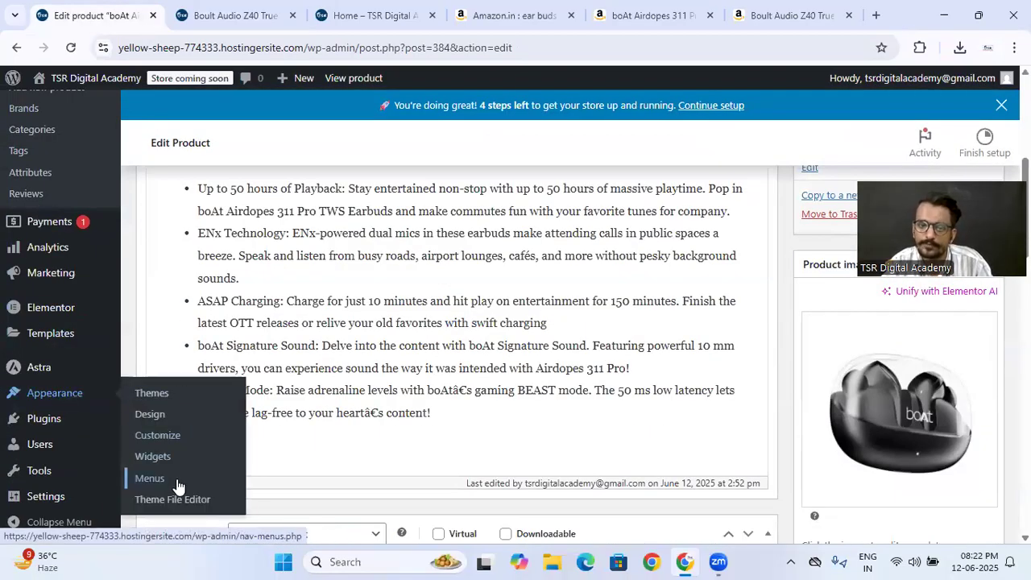
{"action": "scroll", "coordinate": [451, 309], "scroll_direction": "down", "scroll_amount": 3}
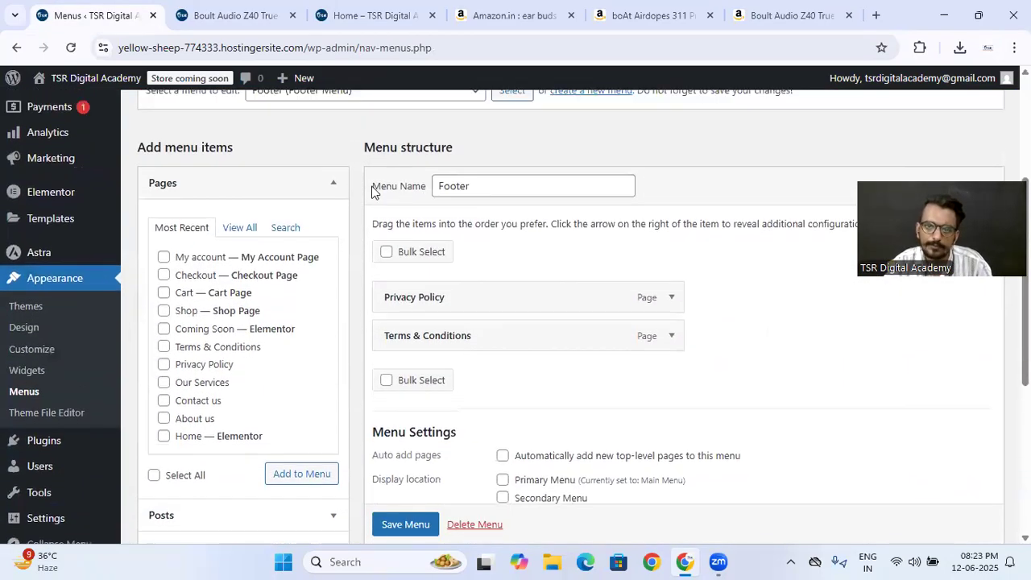
{"action": "scroll", "coordinate": [367, 335], "scroll_direction": "up", "scroll_amount": 3}
{"action": "left_click", "coordinate": [366, 316]}
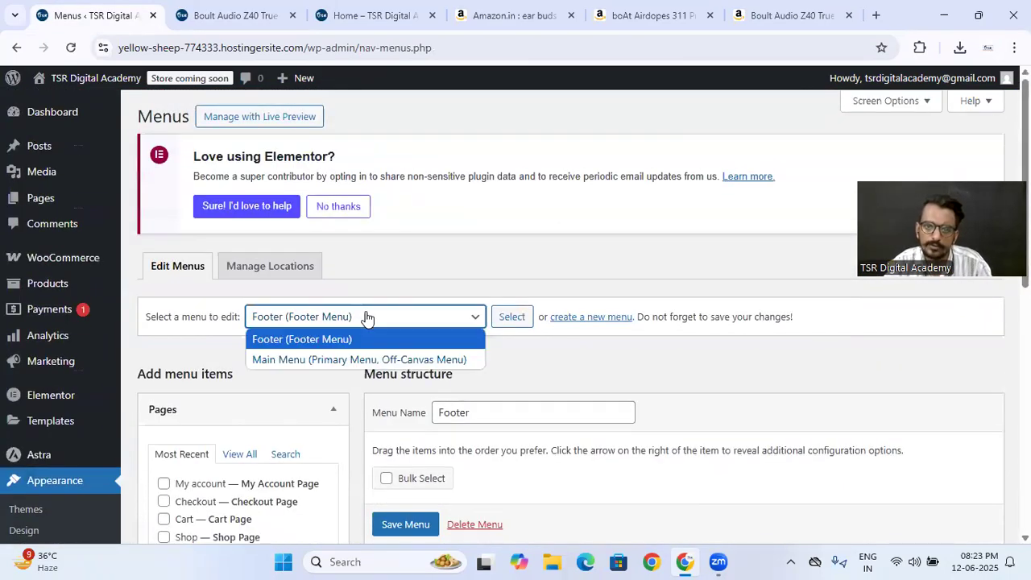
{"action": "left_click", "coordinate": [341, 352]}
{"action": "left_click", "coordinate": [511, 316]}
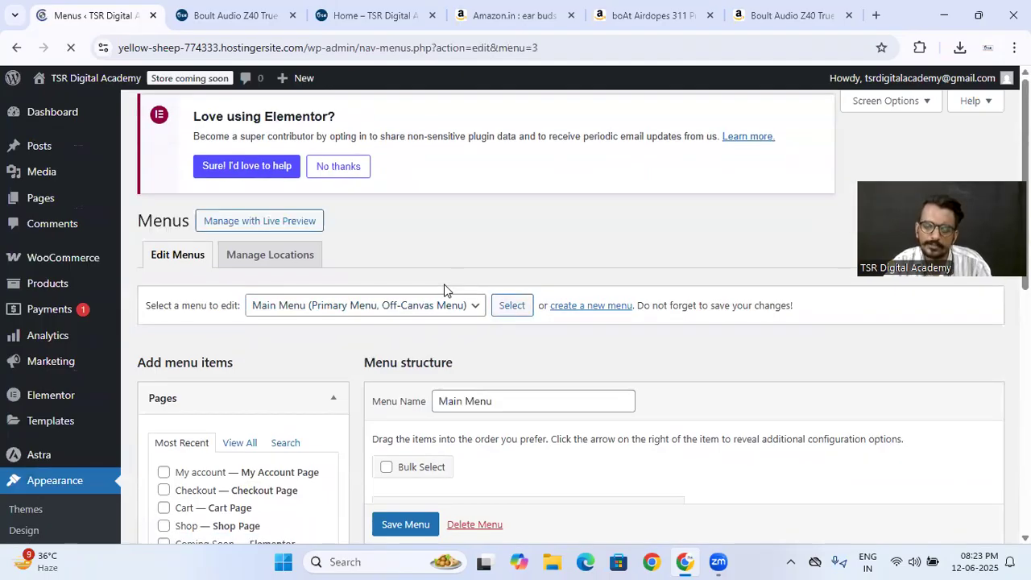
- Add the Shop page to Main Menu and save the menu
{"action": "scroll", "coordinate": [386, 289], "scroll_direction": "down", "scroll_amount": 3}
{"action": "left_click", "coordinate": [163, 311]}
{"action": "left_click", "coordinate": [286, 475]}
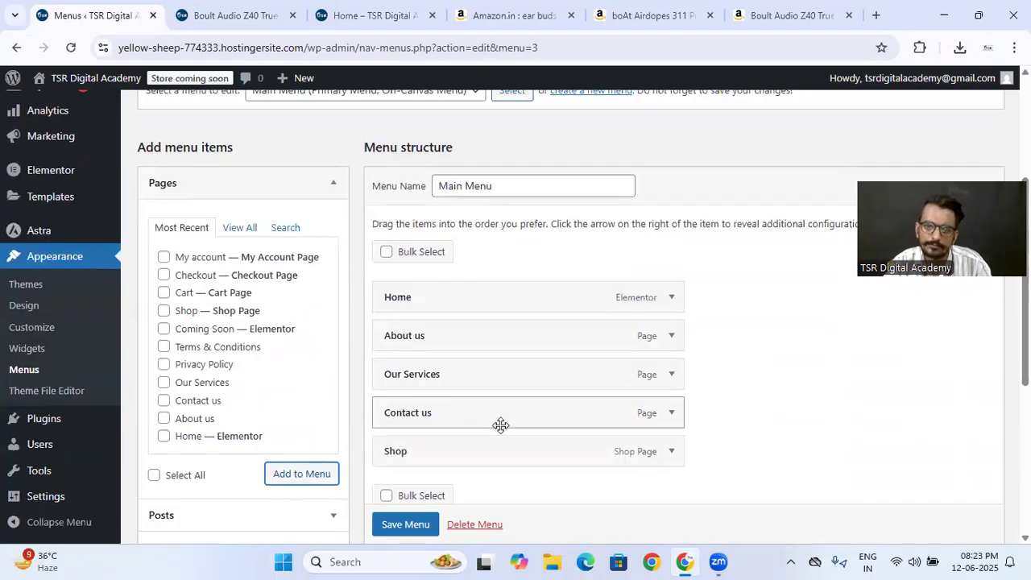
{"action": "left_click", "coordinate": [405, 524]}
- Reload the live site, open the Shop page from its navigation and review the listed products
{"action": "left_click", "coordinate": [242, 15]}
{"action": "left_click", "coordinate": [72, 49]}
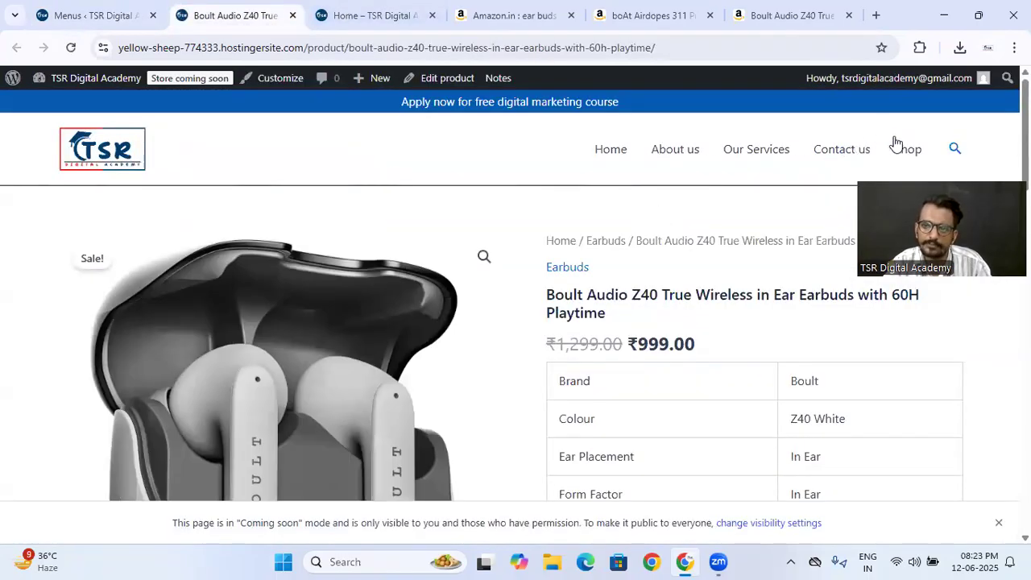
{"action": "left_click", "coordinate": [910, 149]}
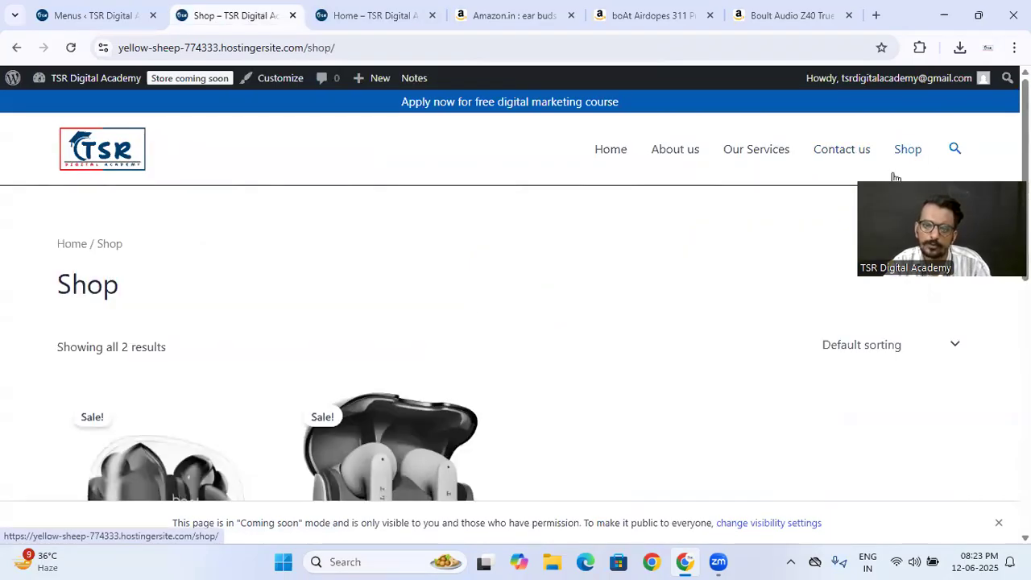
{"action": "scroll", "coordinate": [477, 304], "scroll_direction": "down", "scroll_amount": 3}
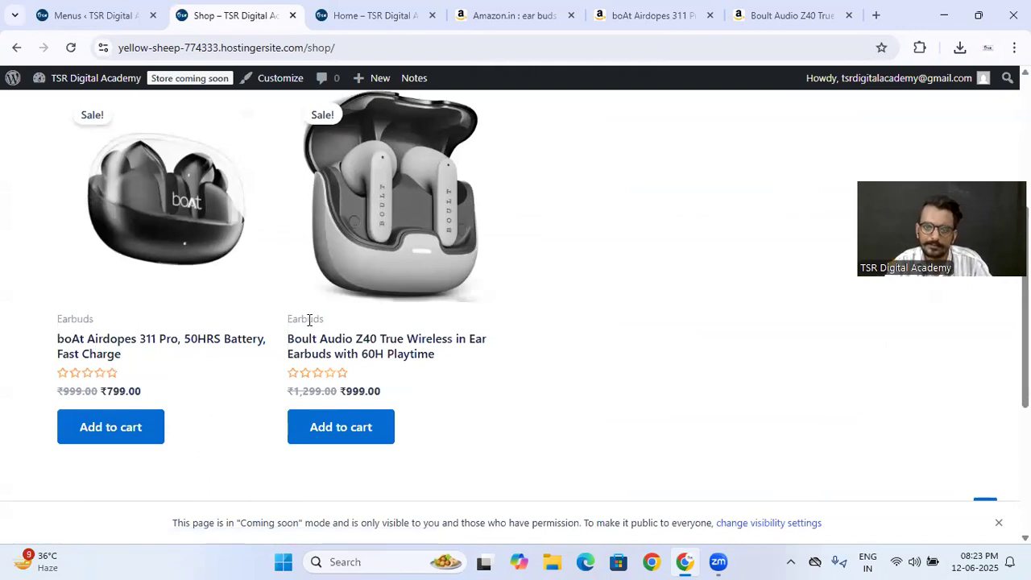
{"action": "scroll", "coordinate": [308, 319], "scroll_direction": "up", "scroll_amount": 2}
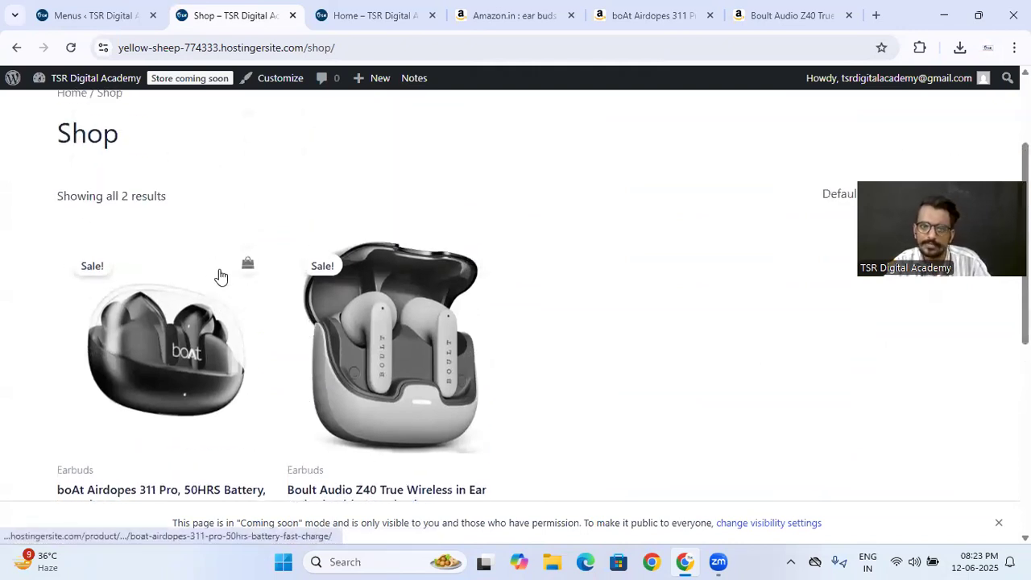
{"action": "scroll", "coordinate": [322, 274], "scroll_direction": "down", "scroll_amount": 3}
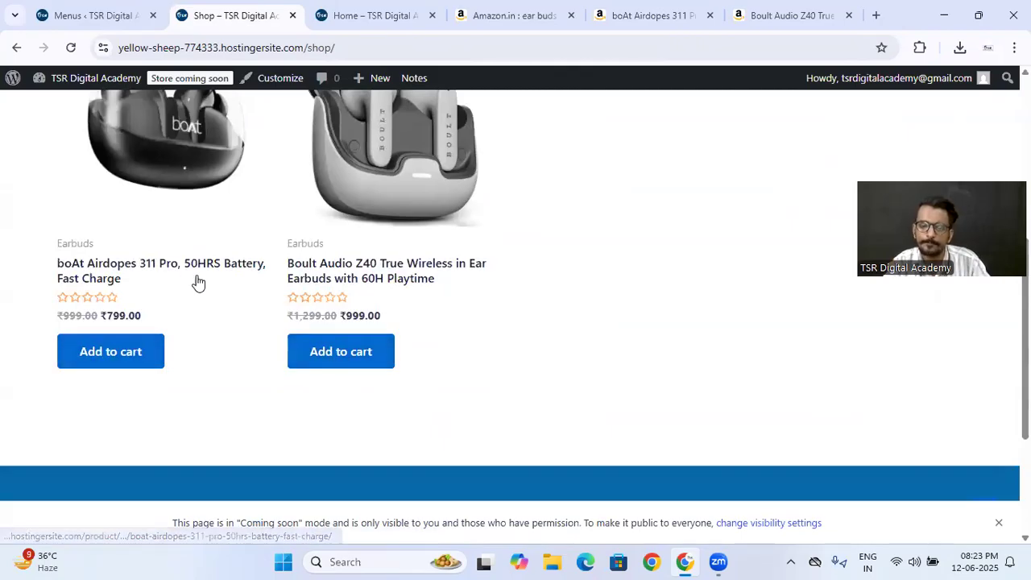
{"action": "scroll", "coordinate": [198, 284], "scroll_direction": "up", "scroll_amount": 1}
- Return to the site admin and display the list of all store products
{"action": "left_click", "coordinate": [133, 6]}
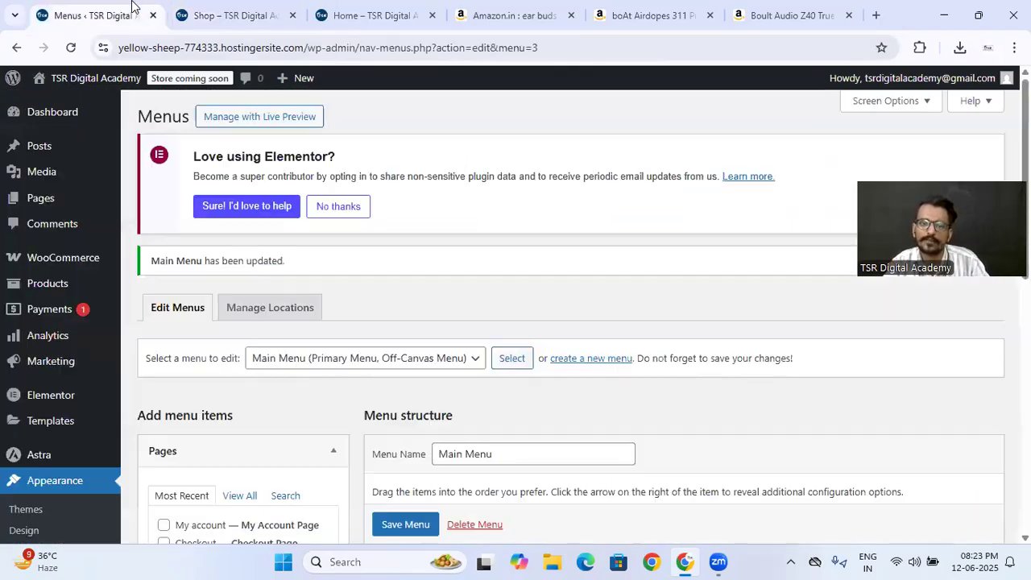
{"action": "mouse_move", "coordinate": [64, 264]}
{"action": "mouse_move", "coordinate": [30, 282]}
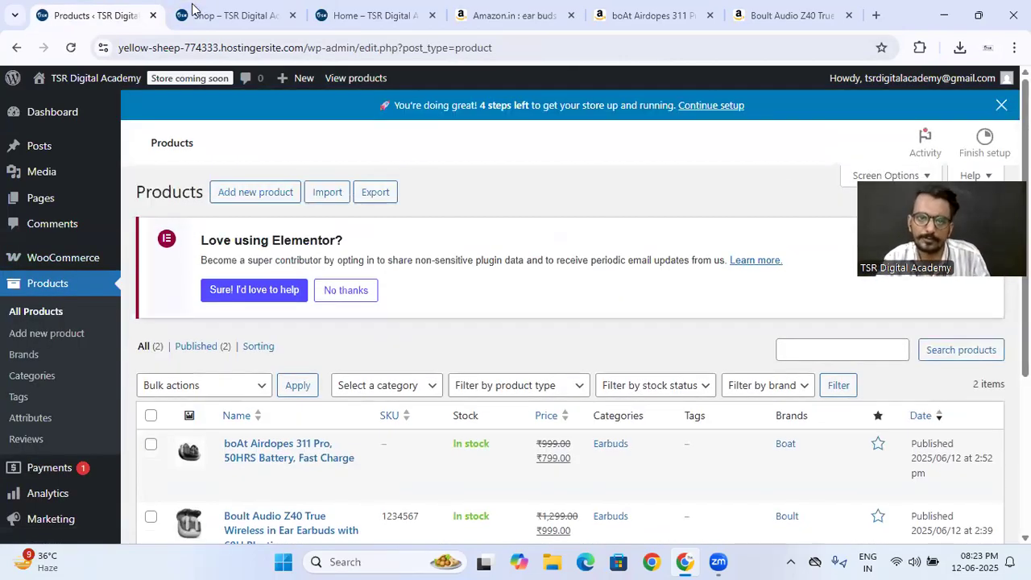
- Open the boAt Airdopes 311 Pro page from the live shop and examine it down to the related products
{"action": "left_click", "coordinate": [193, 10]}
{"action": "left_click", "coordinate": [148, 251]}
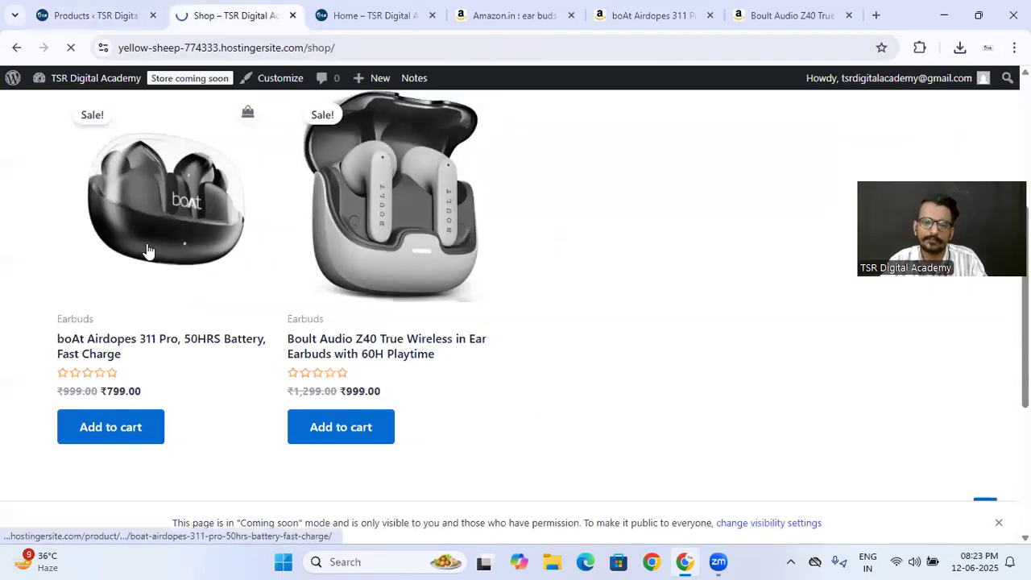
{"action": "scroll", "coordinate": [517, 279], "scroll_direction": "down", "scroll_amount": 5}
{"action": "scroll", "coordinate": [569, 290], "scroll_direction": "down", "scroll_amount": 10}
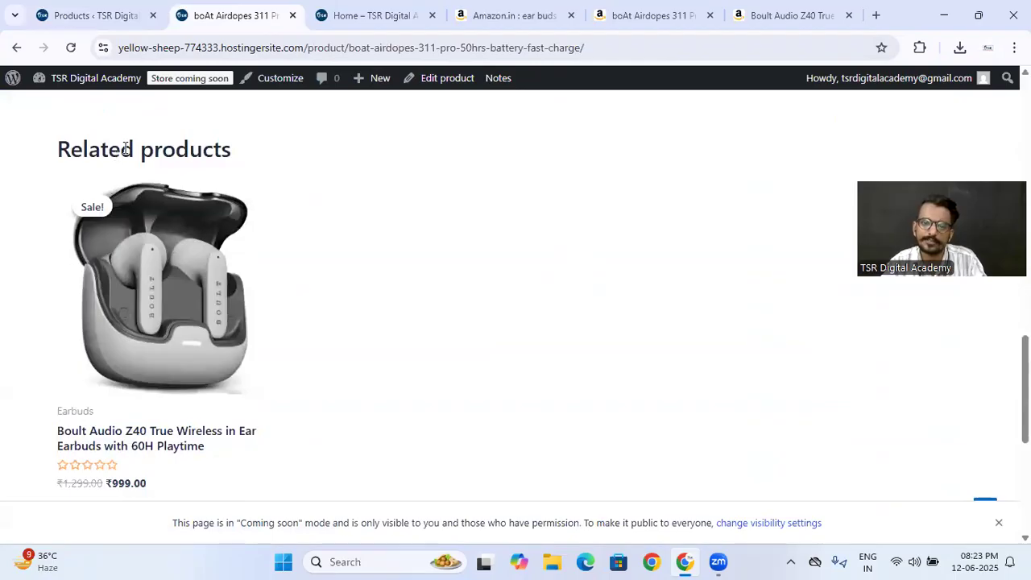
{"action": "scroll", "coordinate": [360, 276], "scroll_direction": "down", "scroll_amount": 4}
{"action": "scroll", "coordinate": [359, 276], "scroll_direction": "up", "scroll_amount": 3}
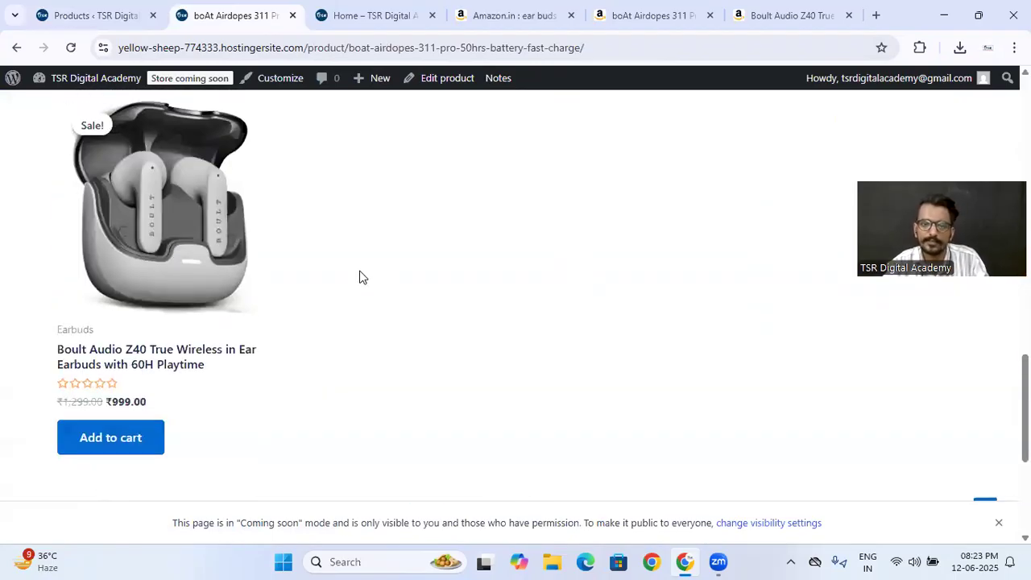
{"action": "scroll", "coordinate": [228, 218], "scroll_direction": "up", "scroll_amount": 3}
{"action": "scroll", "coordinate": [435, 340], "scroll_direction": "down", "scroll_amount": 2}
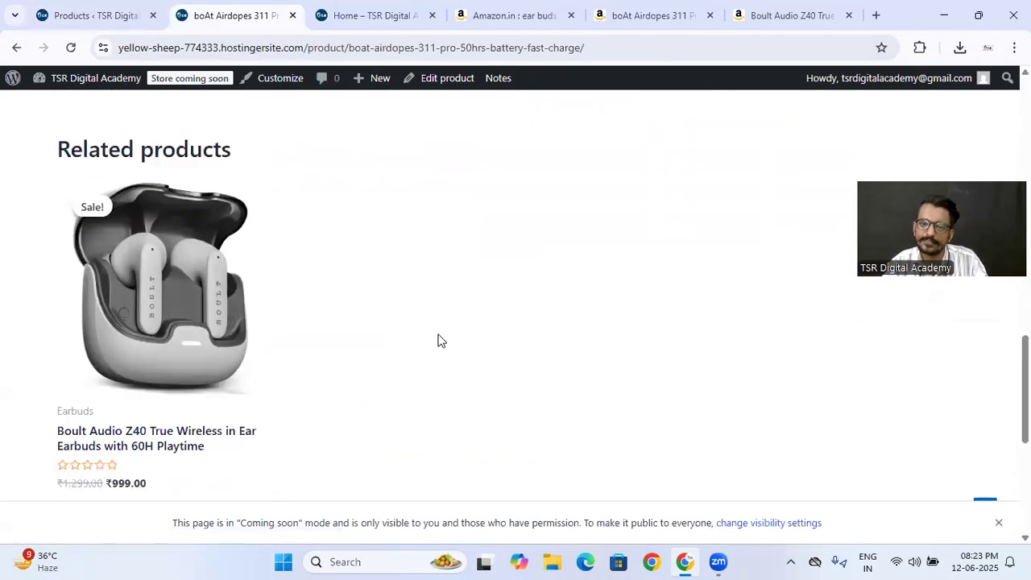
- Add the boAt Airdopes 311 Pro to the cart from its live product page
{"action": "scroll", "coordinate": [366, 287], "scroll_direction": "down", "scroll_amount": 5}
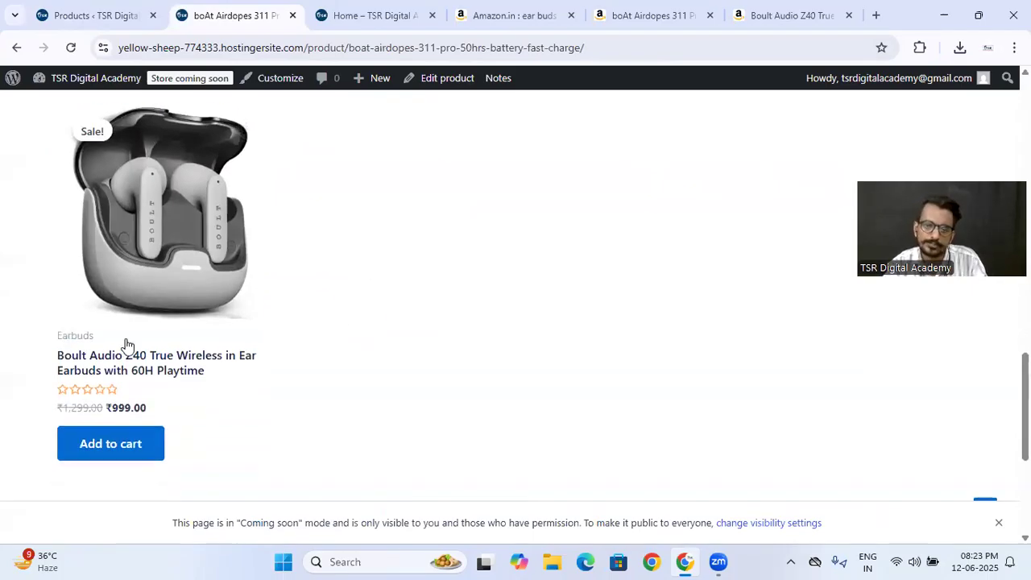
{"action": "scroll", "coordinate": [326, 282], "scroll_direction": "up", "scroll_amount": 10}
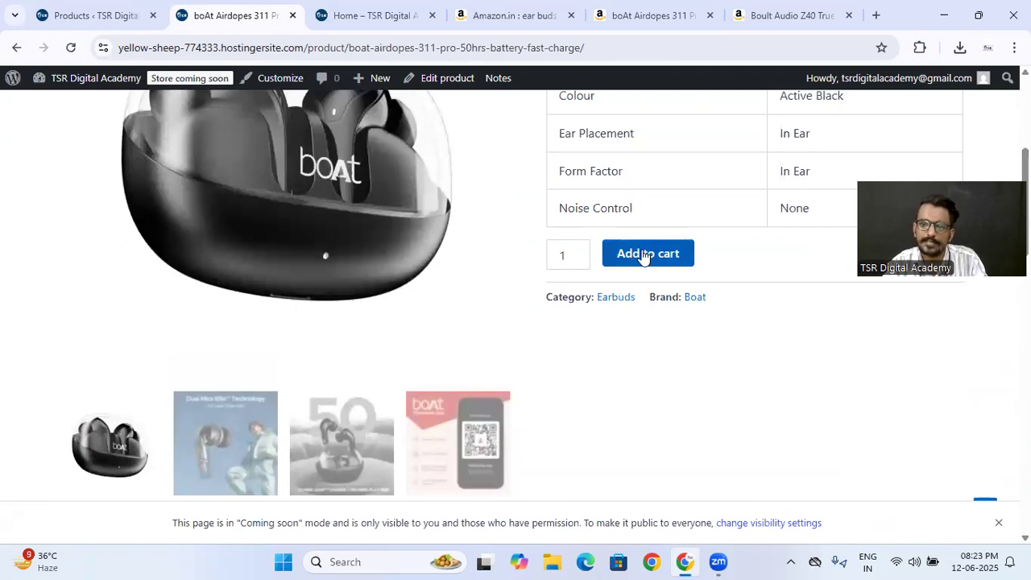
{"action": "left_click", "coordinate": [645, 254]}
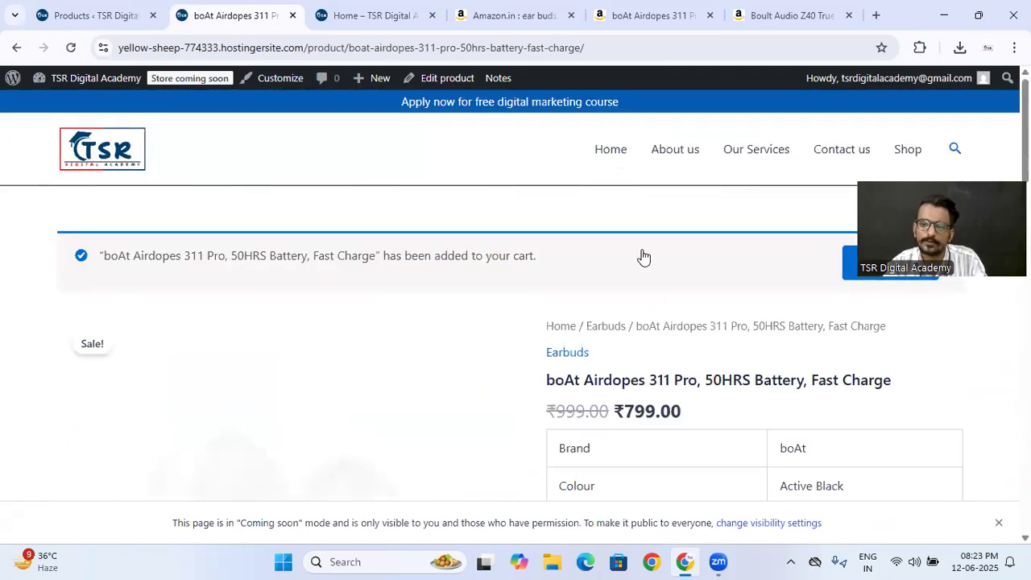
- Open the cart and review the listed item, coupon area and cart totals
{"action": "scroll", "coordinate": [485, 312], "scroll_direction": "down", "scroll_amount": 7}
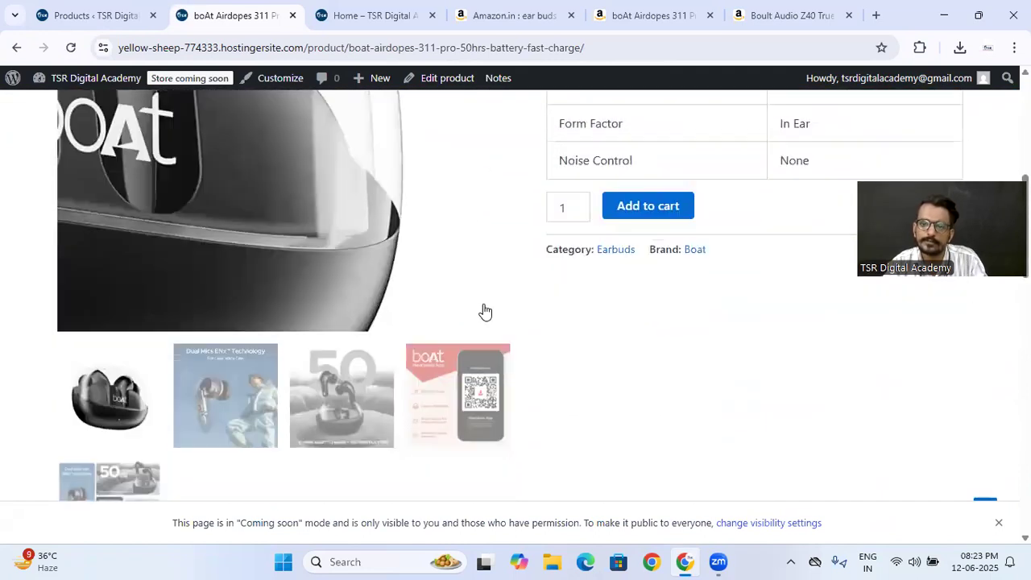
{"action": "scroll", "coordinate": [485, 312], "scroll_direction": "up", "scroll_amount": 4}
{"action": "scroll", "coordinate": [485, 311], "scroll_direction": "up", "scroll_amount": 4}
{"action": "left_click", "coordinate": [853, 193]}
{"action": "scroll", "coordinate": [524, 281], "scroll_direction": "down", "scroll_amount": 5}
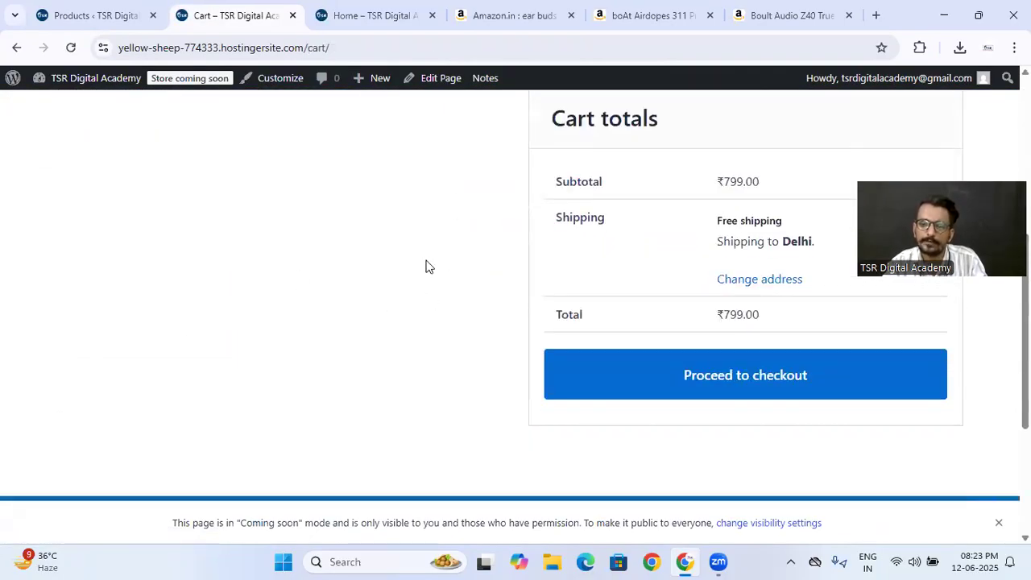
{"action": "scroll", "coordinate": [452, 273], "scroll_direction": "up", "scroll_amount": 5}
{"action": "scroll", "coordinate": [453, 273], "scroll_direction": "down", "scroll_amount": 5}
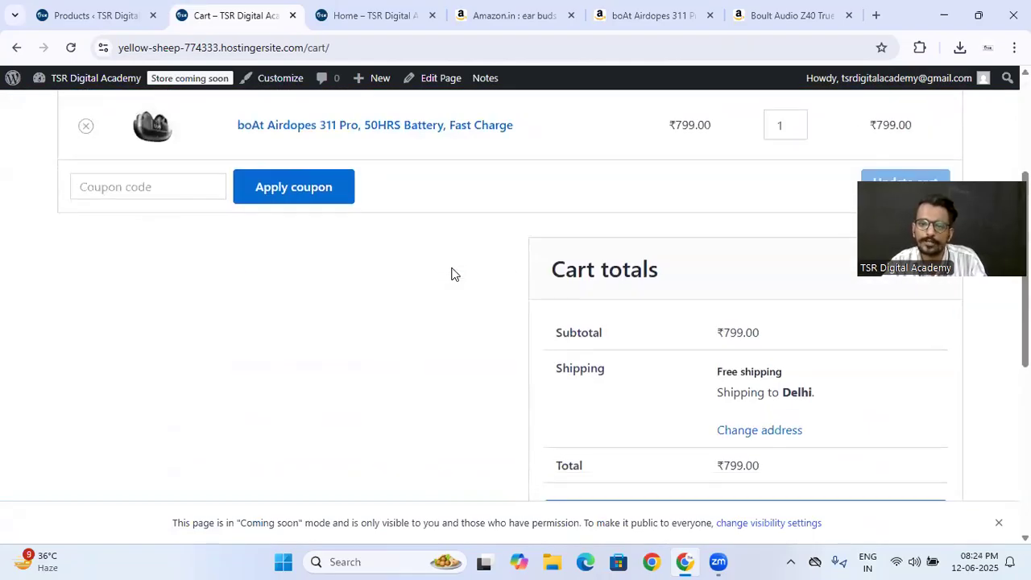
{"action": "scroll", "coordinate": [452, 240], "scroll_direction": "up", "scroll_amount": 5}
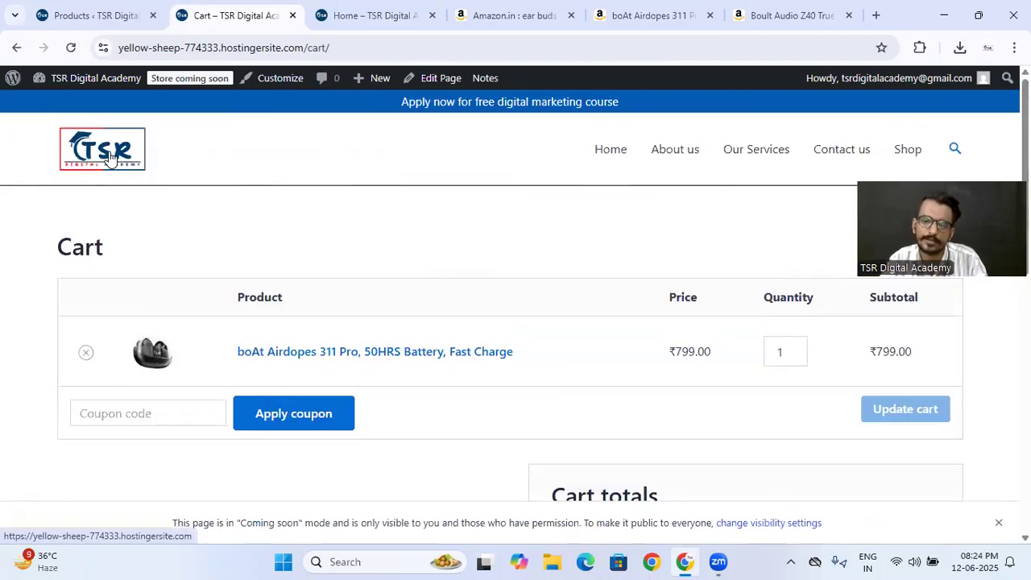
- Return to the admin product list and open the boAt Airdopes 311 Pro for editing
{"action": "left_click", "coordinate": [92, 15]}
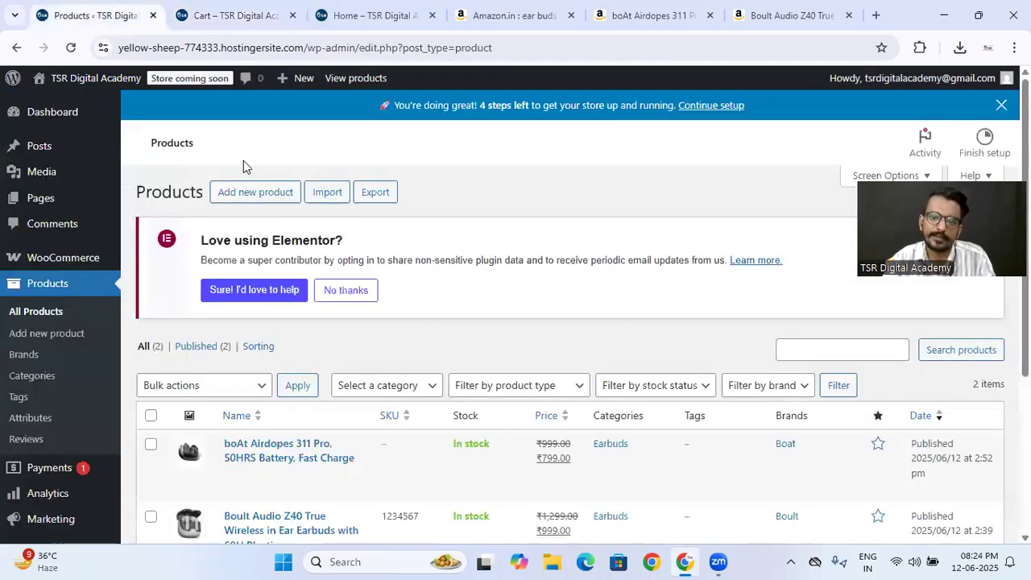
{"action": "scroll", "coordinate": [322, 322], "scroll_direction": "down", "scroll_amount": 5}
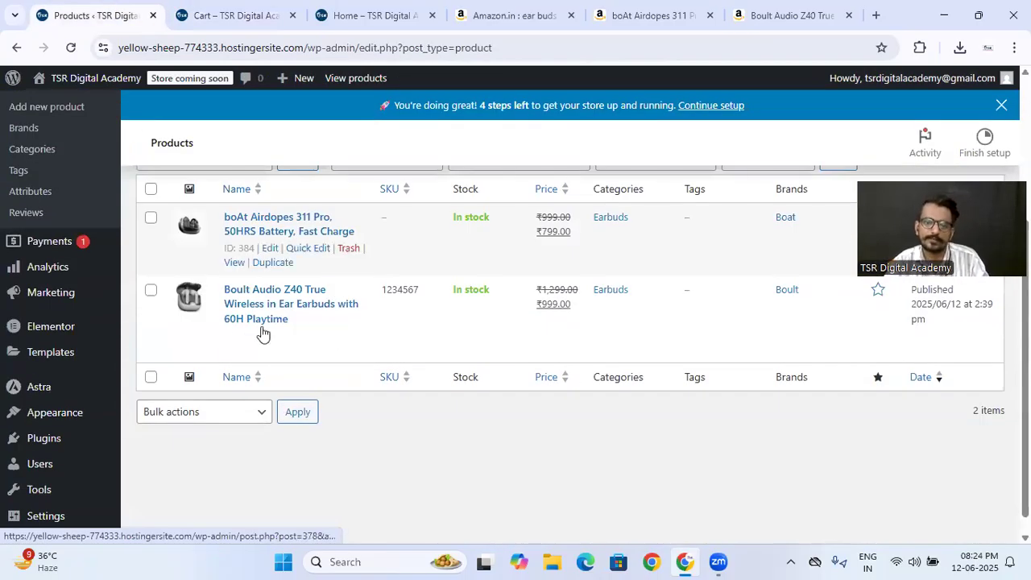
{"action": "left_click", "coordinate": [269, 251]}
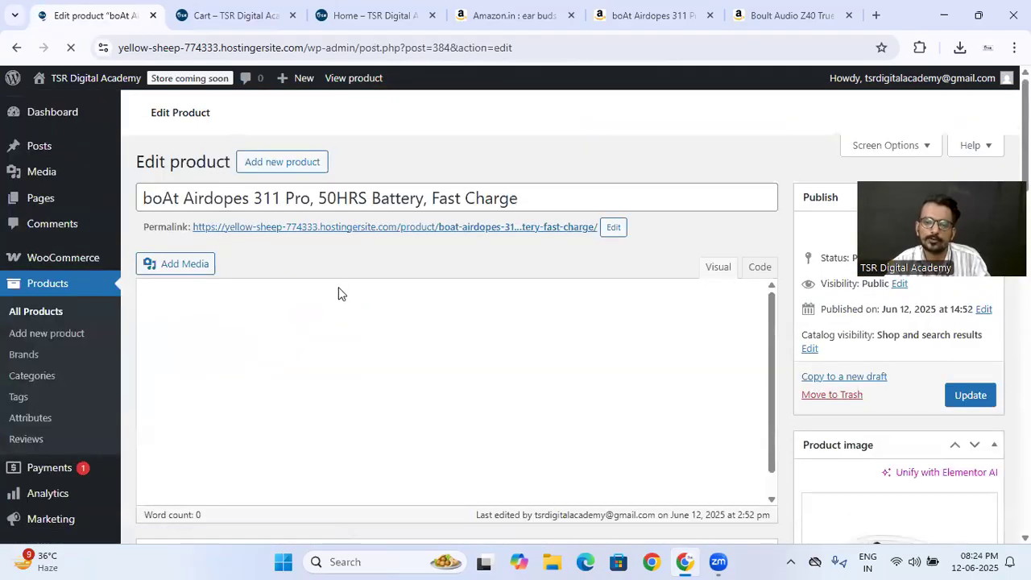
- Set the Boult Audio Z40 earbuds as an upsell in the boAt product's linked products
{"action": "scroll", "coordinate": [339, 290], "scroll_direction": "down", "scroll_amount": 10}
{"action": "scroll", "coordinate": [454, 301], "scroll_direction": "down", "scroll_amount": 3}
{"action": "scroll", "coordinate": [362, 297], "scroll_direction": "up", "scroll_amount": 2}
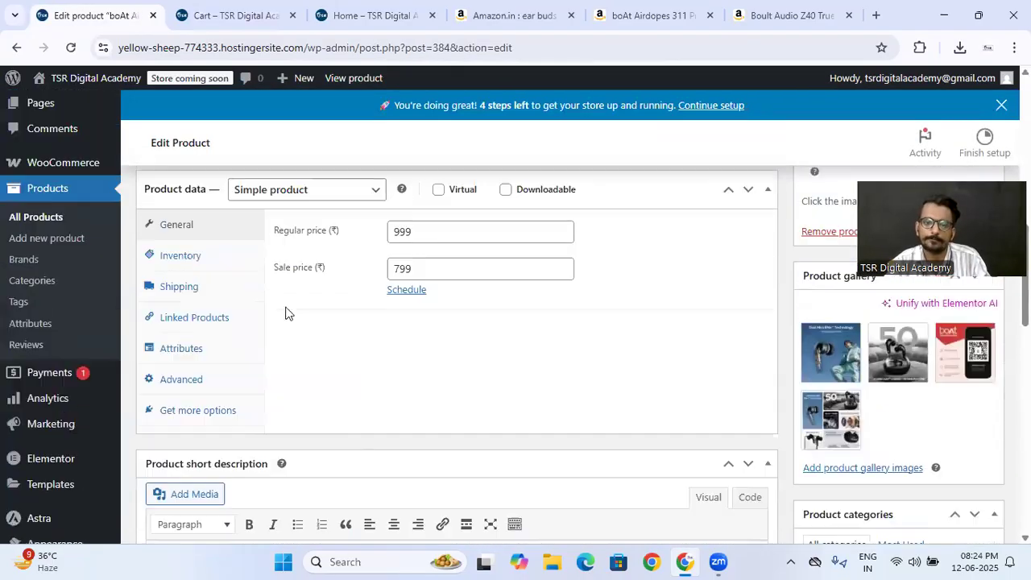
{"action": "left_click", "coordinate": [196, 319]}
{"action": "left_click", "coordinate": [436, 226]}
{"action": "left_click", "coordinate": [443, 243]}
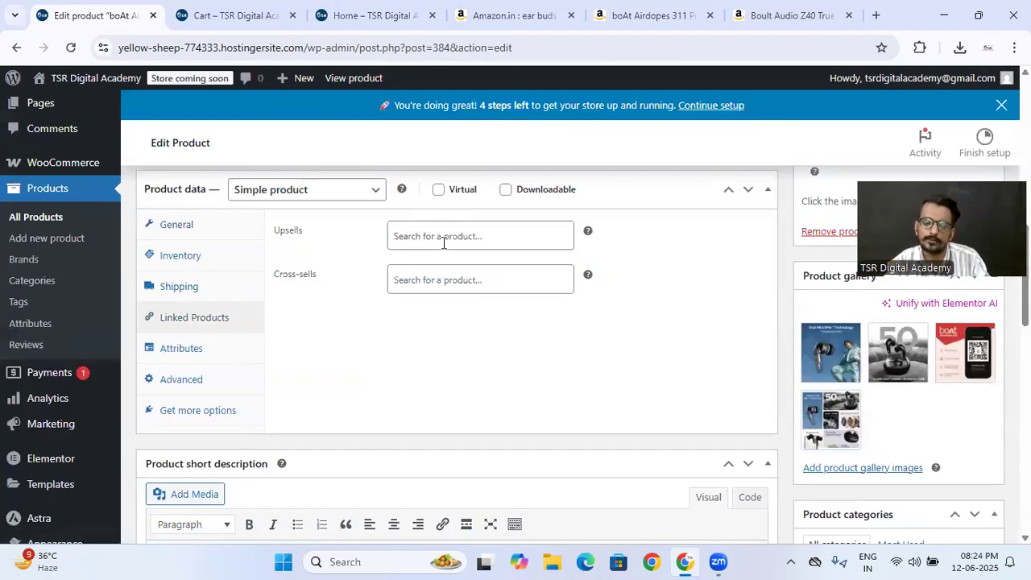
{"action": "type", "text": "b"}
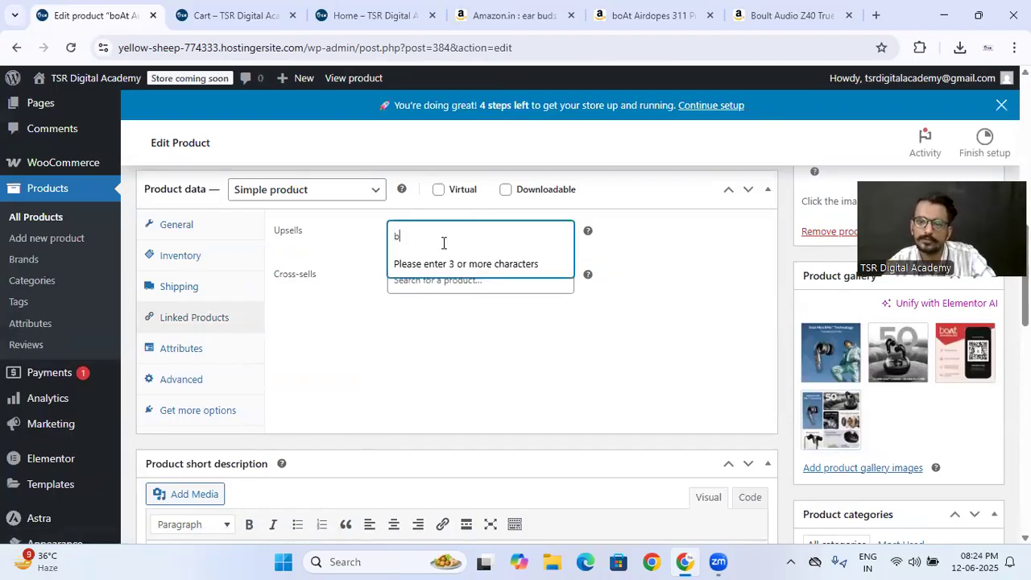
{"action": "type", "text": "ou"}
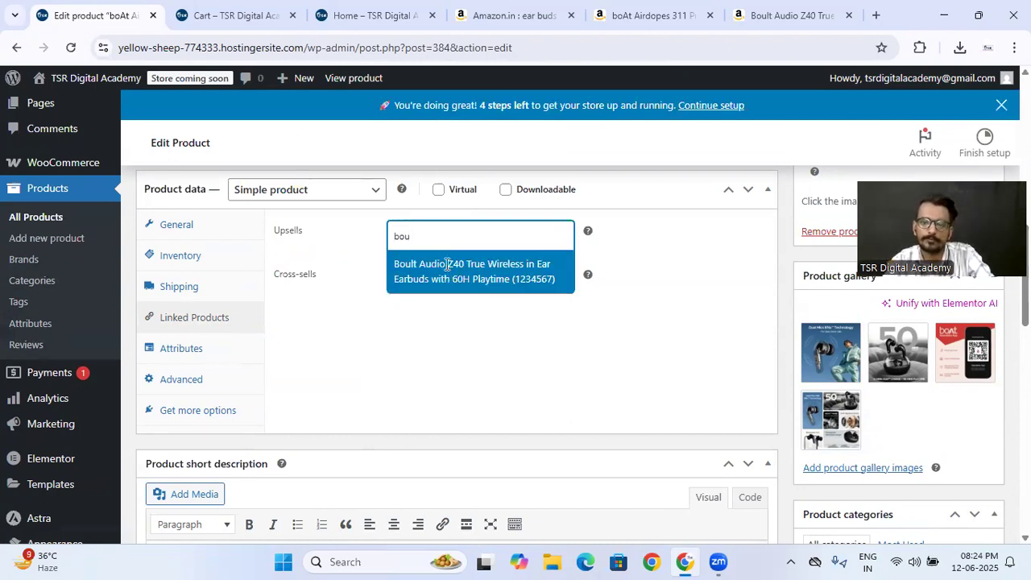
{"action": "left_click", "coordinate": [447, 264]}
- Set the Boult Audio Z40 earbuds as a cross-sell as well and update the boAt product
{"action": "left_click", "coordinate": [450, 307]}
{"action": "type", "text": "boul"}
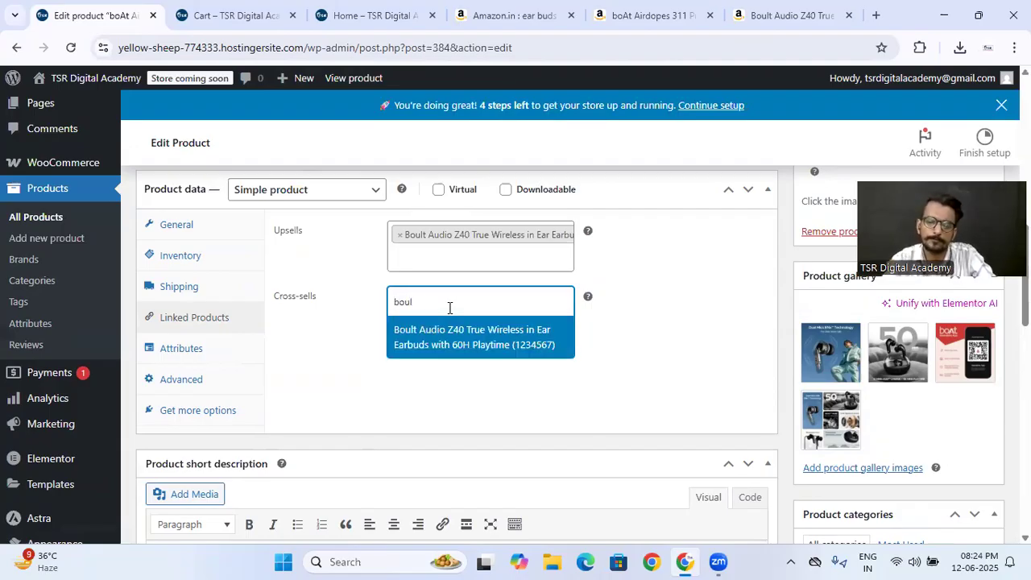
{"action": "left_click", "coordinate": [463, 328]}
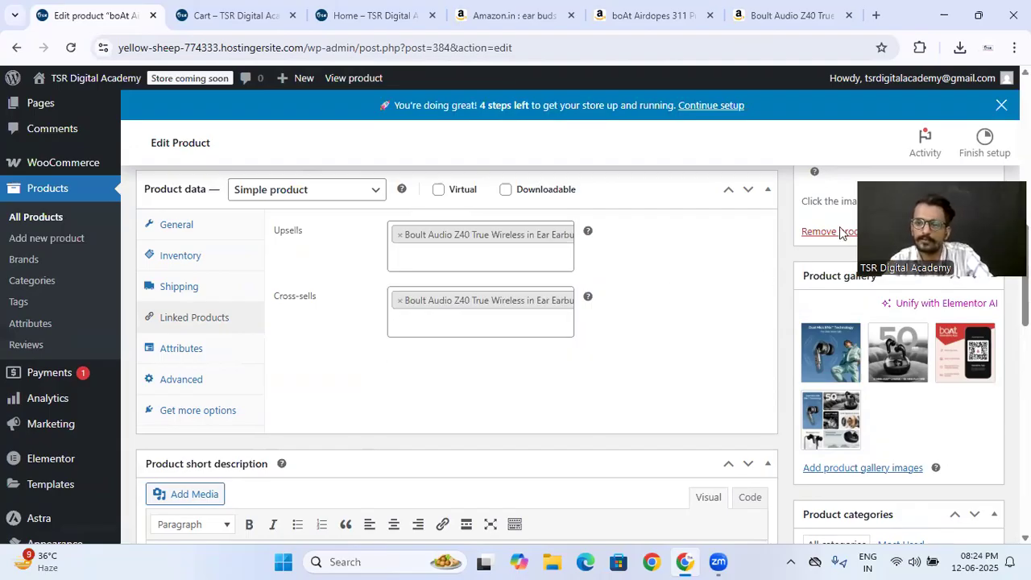
{"action": "scroll", "coordinate": [819, 256], "scroll_direction": "up", "scroll_amount": 5}
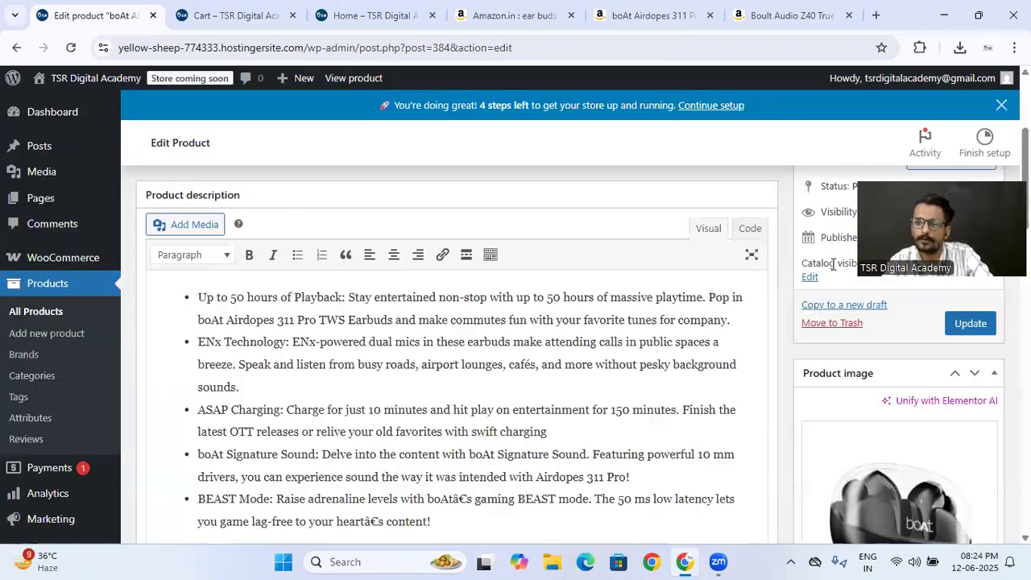
{"action": "left_click", "coordinate": [969, 326]}
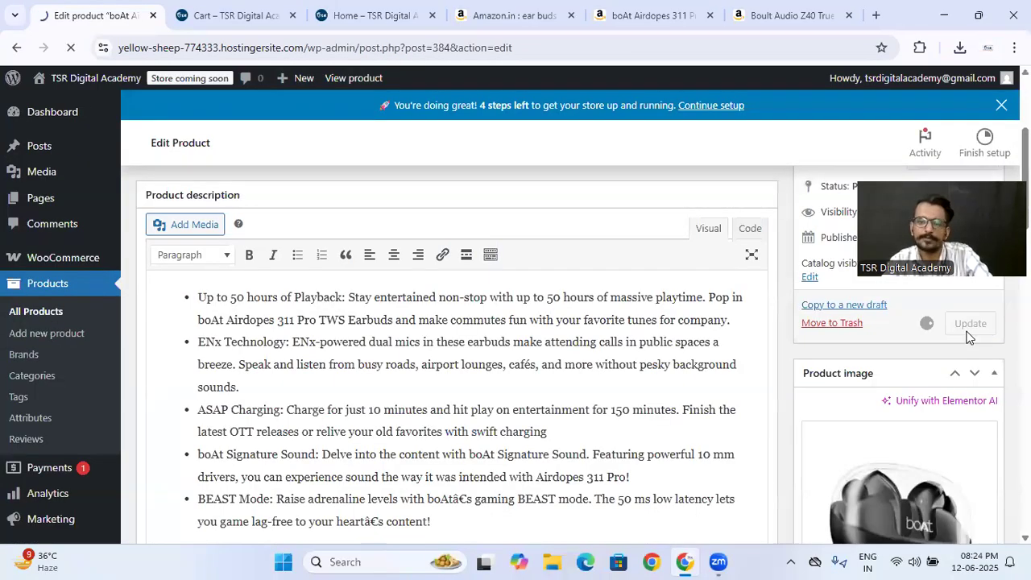
- Reload the live cart page and examine the cross-sell suggestions beside the cart totals
{"action": "left_click", "coordinate": [246, 10]}
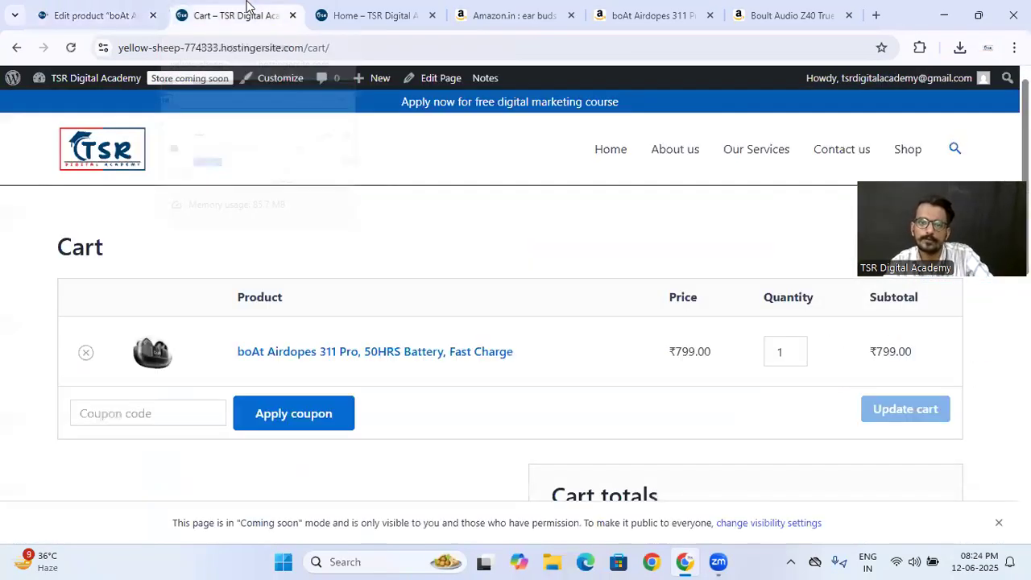
{"action": "left_click", "coordinate": [70, 49]}
{"action": "scroll", "coordinate": [405, 204], "scroll_direction": "down", "scroll_amount": 5}
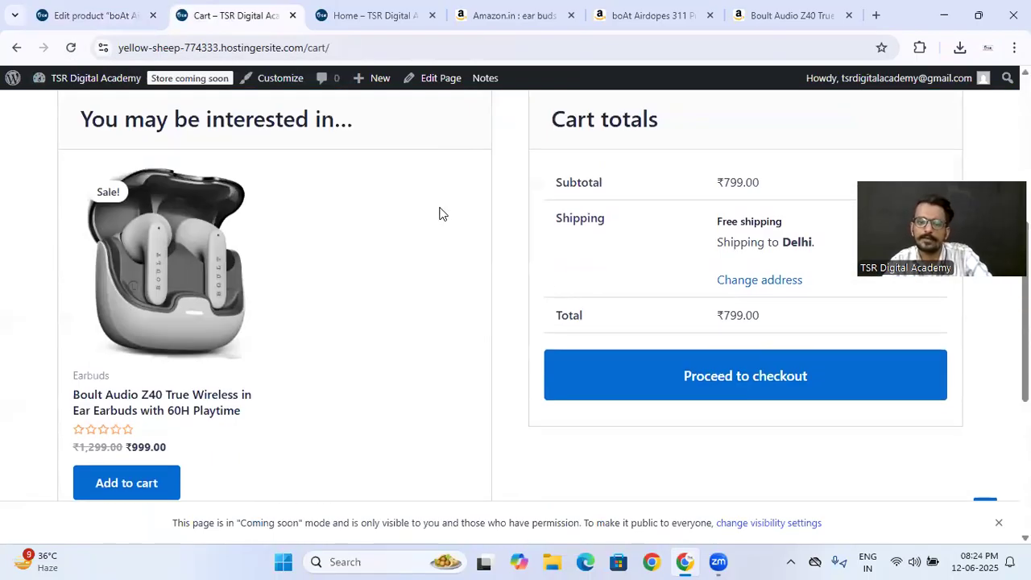
{"action": "scroll", "coordinate": [357, 322], "scroll_direction": "up", "scroll_amount": 1}
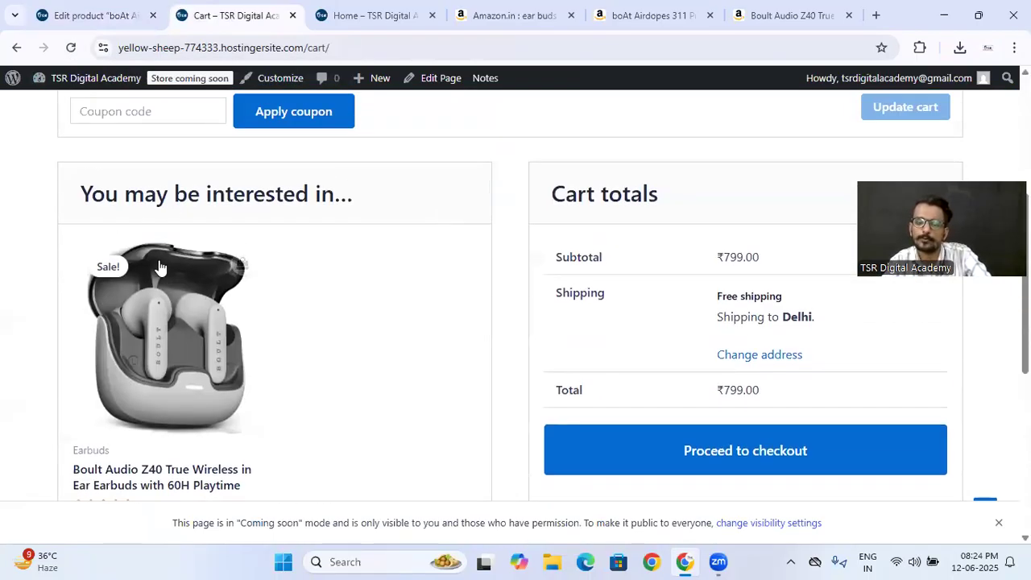
{"action": "scroll", "coordinate": [277, 270], "scroll_direction": "down", "scroll_amount": 1}
{"action": "scroll", "coordinate": [281, 275], "scroll_direction": "down", "scroll_amount": 2}
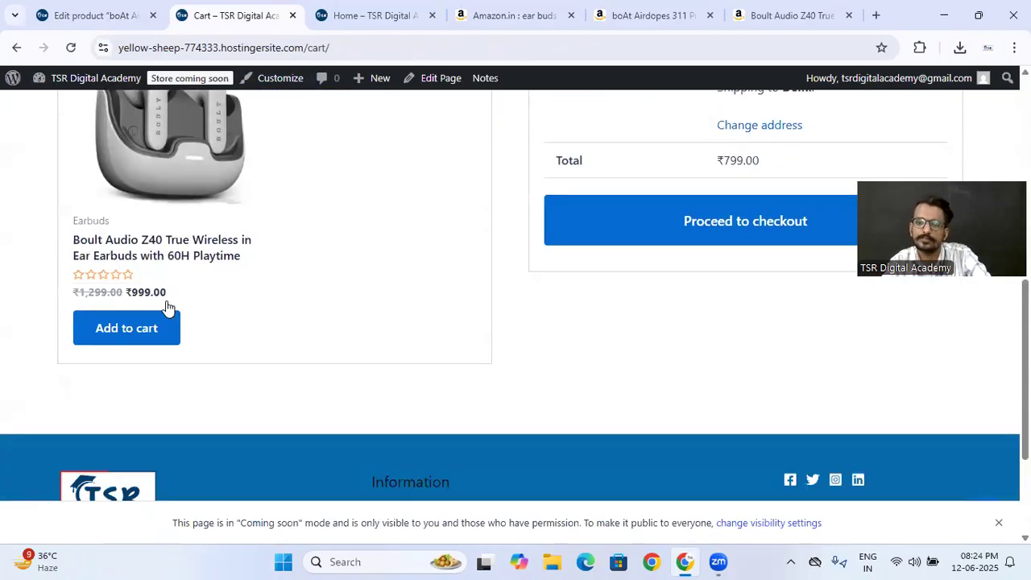
{"action": "scroll", "coordinate": [197, 284], "scroll_direction": "up", "scroll_amount": 5}
{"action": "scroll", "coordinate": [197, 285], "scroll_direction": "down", "scroll_amount": 3}
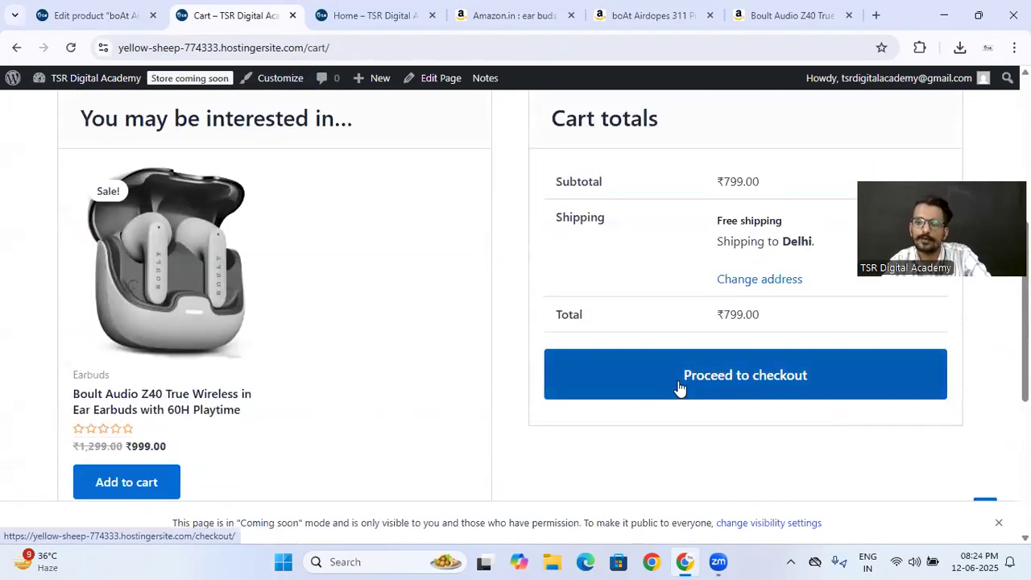
- Proceed to checkout and review the billing details form, payment section and coupon option
{"action": "scroll", "coordinate": [375, 318], "scroll_direction": "down", "scroll_amount": 9}
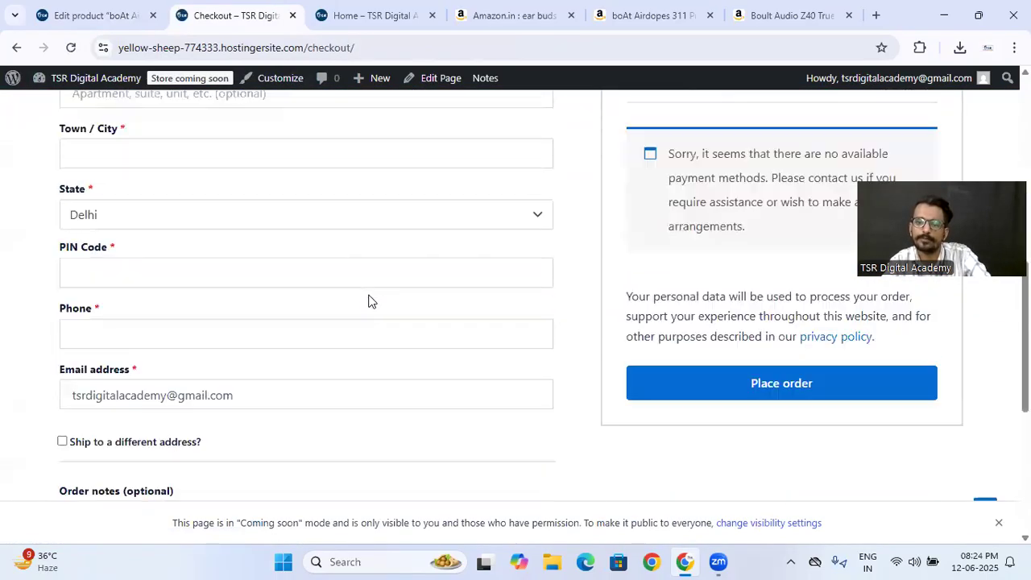
{"action": "scroll", "coordinate": [370, 301], "scroll_direction": "down", "scroll_amount": 1}
{"action": "scroll", "coordinate": [371, 301], "scroll_direction": "up", "scroll_amount": 10}
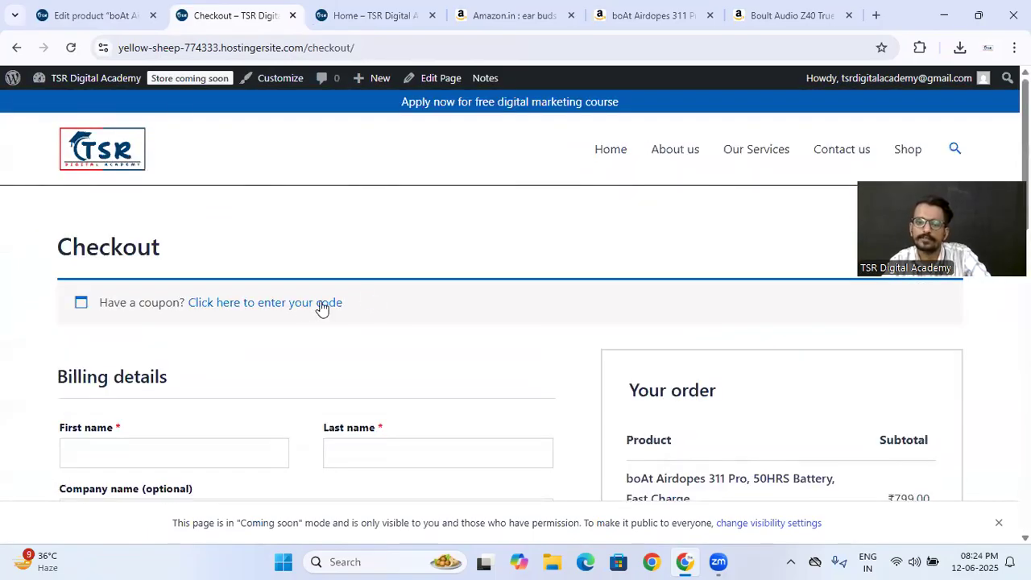
- Open the boAt Airdopes 311 Pro from the Shop page and examine its description and upsell section
{"action": "left_click", "coordinate": [904, 149]}
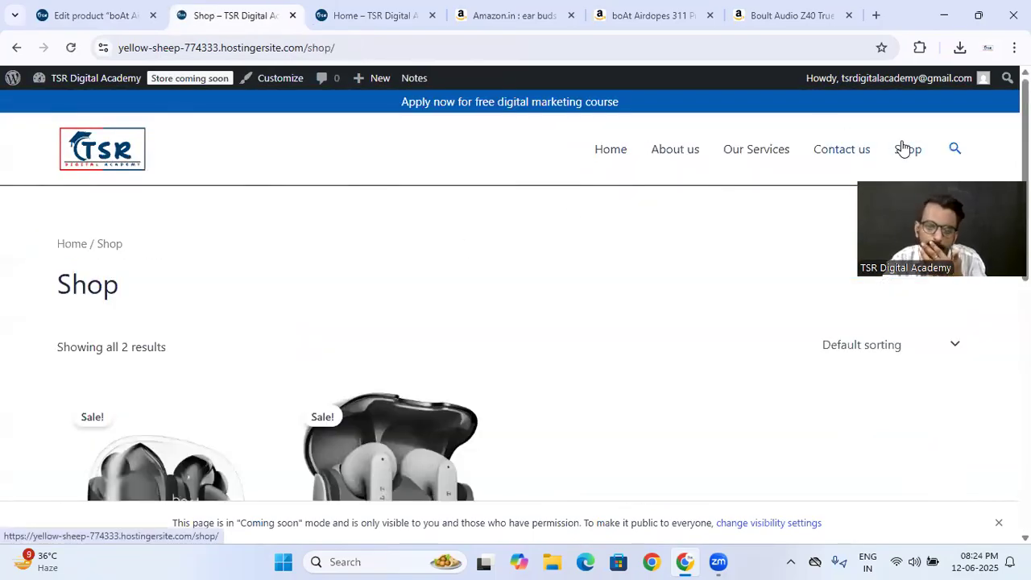
{"action": "scroll", "coordinate": [421, 262], "scroll_direction": "down", "scroll_amount": 4}
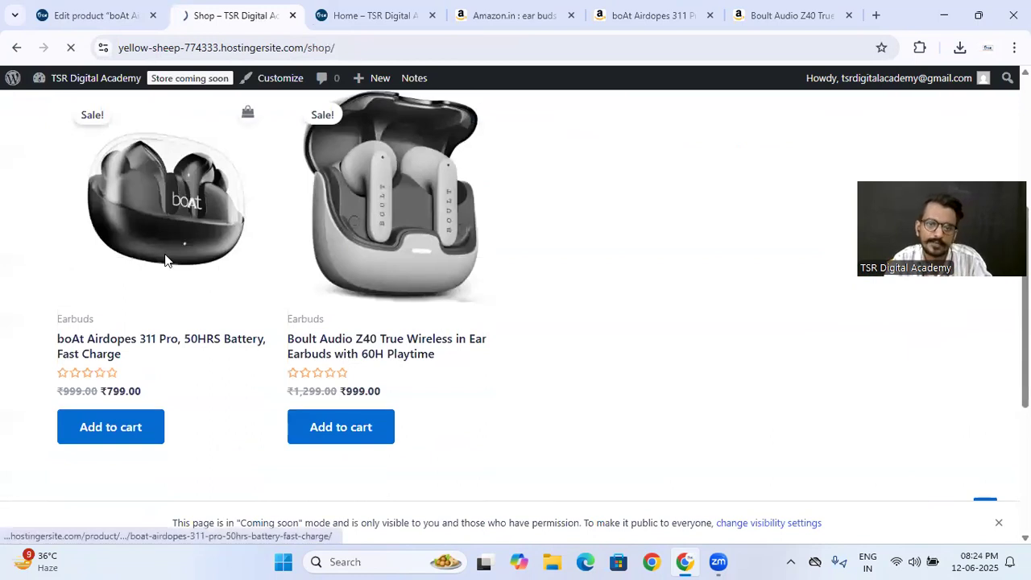
{"action": "left_click", "coordinate": [165, 258]}
{"action": "scroll", "coordinate": [515, 290], "scroll_direction": "down", "scroll_amount": 3}
{"action": "scroll", "coordinate": [515, 291], "scroll_direction": "down", "scroll_amount": 10}
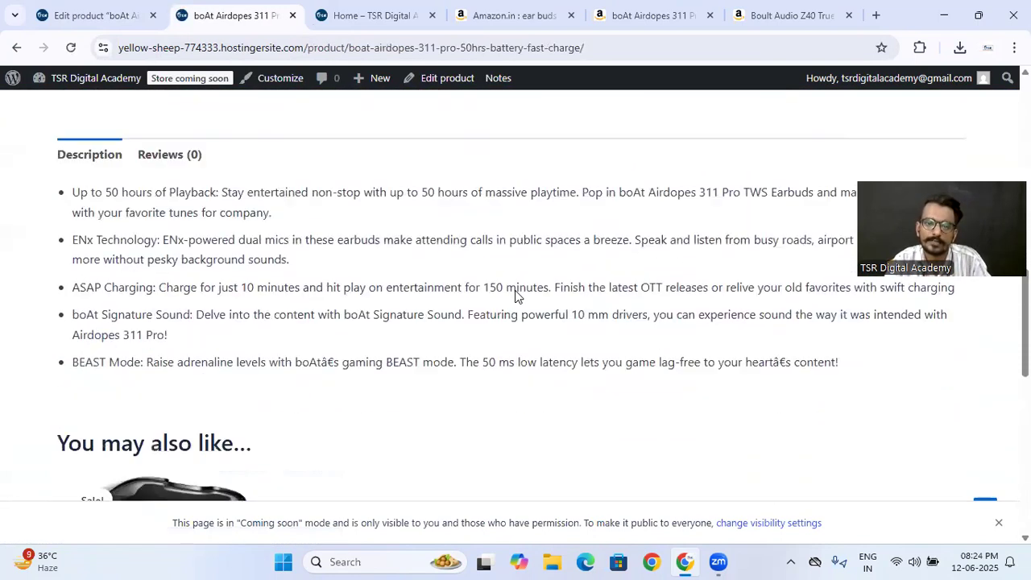
{"action": "scroll", "coordinate": [211, 285], "scroll_direction": "down", "scroll_amount": 3}
{"action": "scroll", "coordinate": [359, 260], "scroll_direction": "up", "scroll_amount": 6}
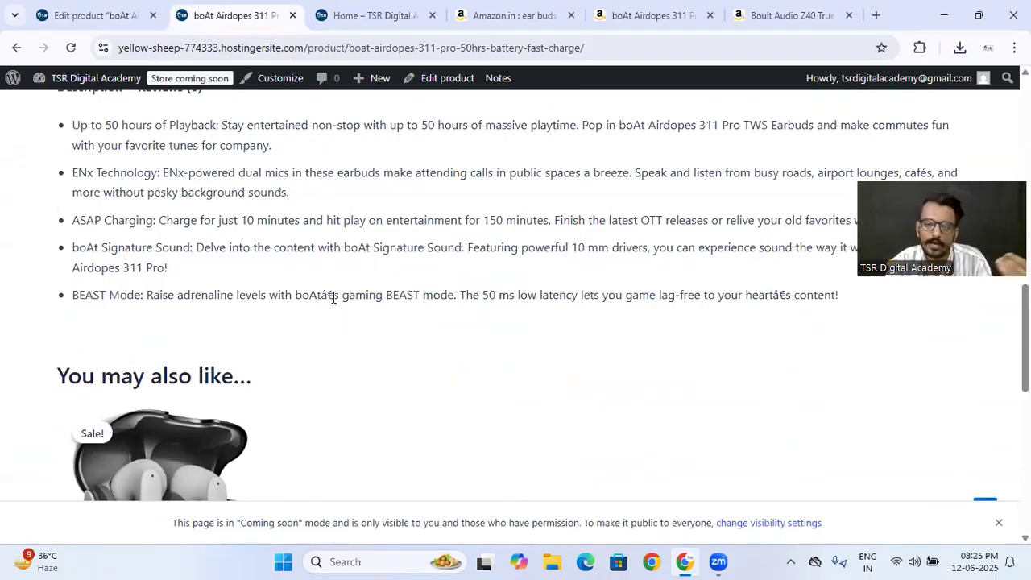
{"action": "scroll", "coordinate": [261, 344], "scroll_direction": "down", "scroll_amount": 3}
{"action": "scroll", "coordinate": [260, 342], "scroll_direction": "up", "scroll_amount": 3}
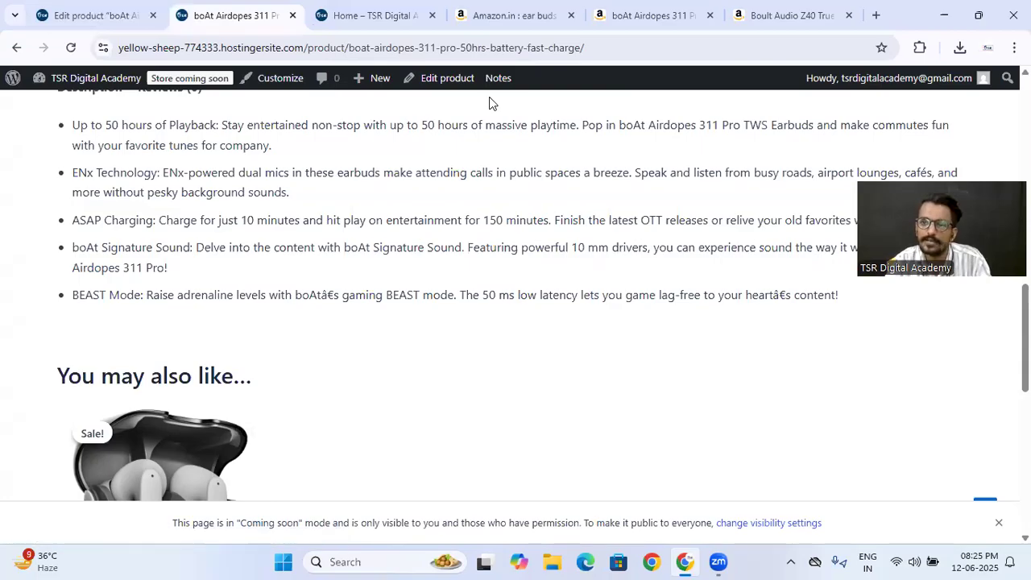
- Compare the boAt product's description and product data in the editor with its live product page
{"action": "left_click", "coordinate": [84, 13]}
{"action": "scroll", "coordinate": [420, 278], "scroll_direction": "down", "scroll_amount": 7}
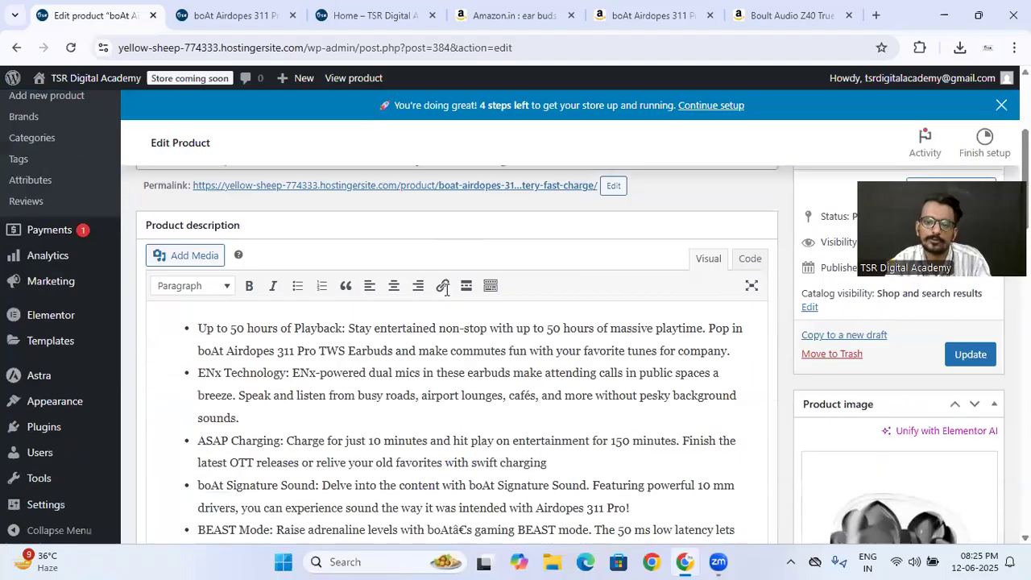
{"action": "scroll", "coordinate": [315, 334], "scroll_direction": "down", "scroll_amount": 2}
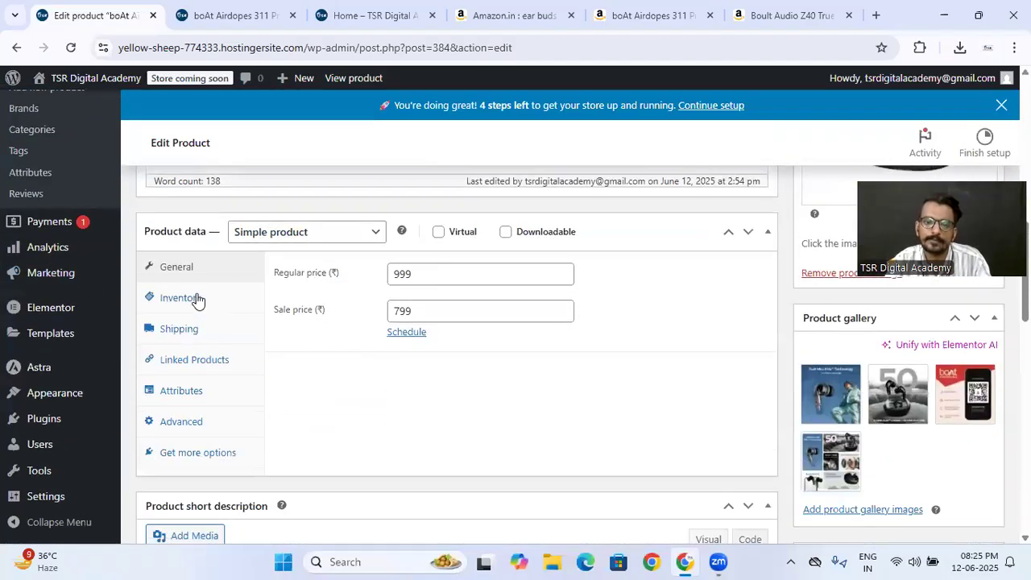
{"action": "scroll", "coordinate": [433, 306], "scroll_direction": "up", "scroll_amount": 5}
{"action": "left_click", "coordinate": [248, 6]}
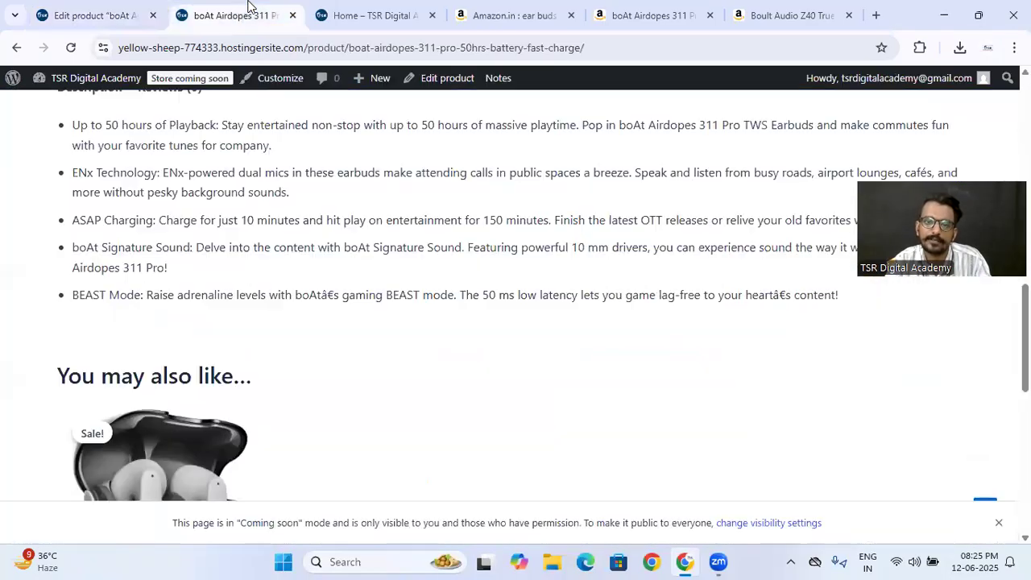
{"action": "scroll", "coordinate": [288, 219], "scroll_direction": "up", "scroll_amount": 10}
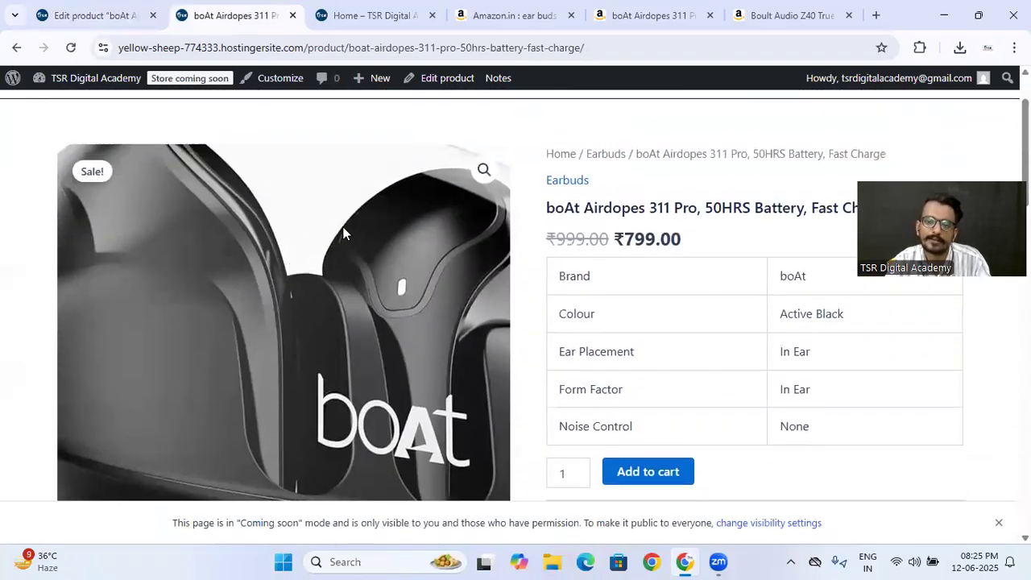
{"action": "left_click", "coordinate": [88, 15]}
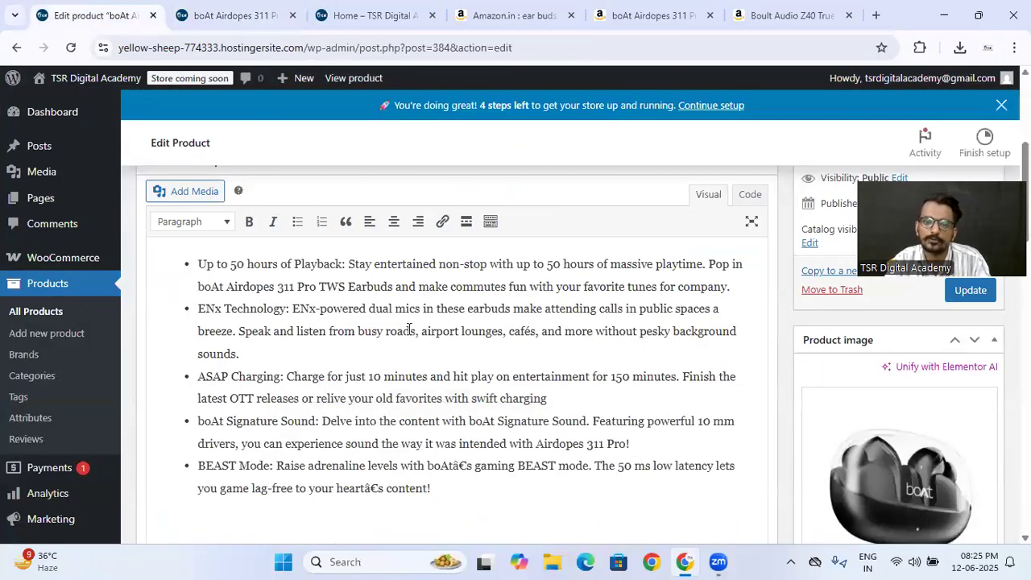
{"action": "scroll", "coordinate": [427, 304], "scroll_direction": "up", "scroll_amount": 2}
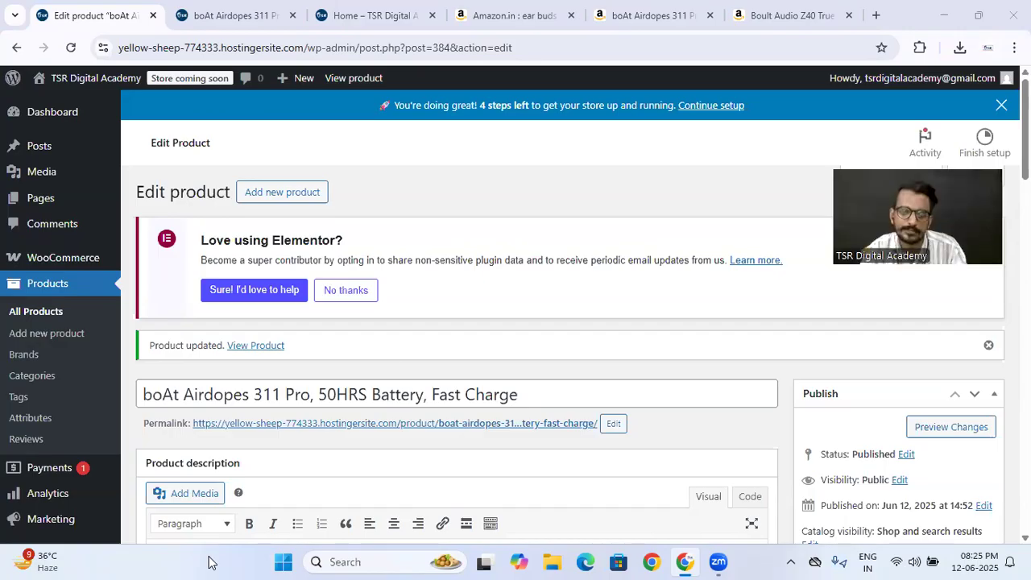
{"action": "scroll", "coordinate": [453, 350], "scroll_direction": "down", "scroll_amount": 1}
{"action": "scroll", "coordinate": [453, 349], "scroll_direction": "down", "scroll_amount": 11}
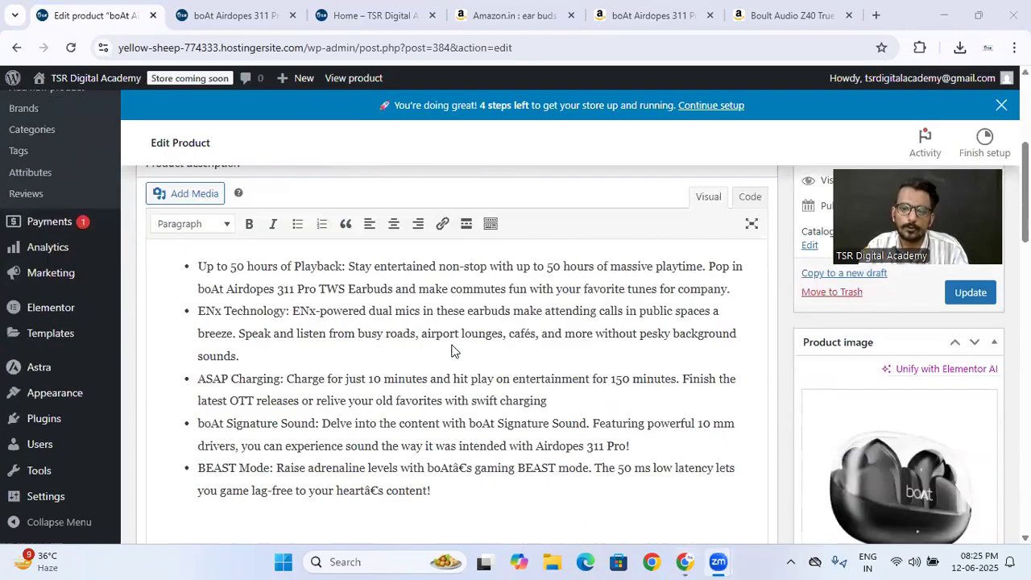
{"action": "scroll", "coordinate": [453, 349], "scroll_direction": "up", "scroll_amount": 6}
{"action": "scroll", "coordinate": [451, 350], "scroll_direction": "up", "scroll_amount": 3}
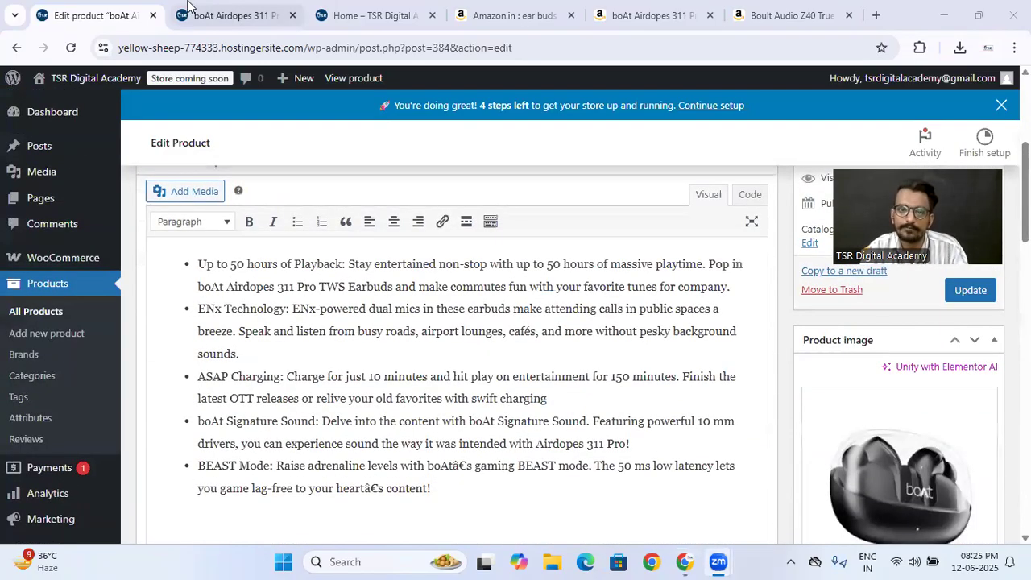
- Save the main product image of the Z40 Blue colour from the Boult Audio Z40 page on Amazon
{"action": "left_click", "coordinate": [755, 6]}
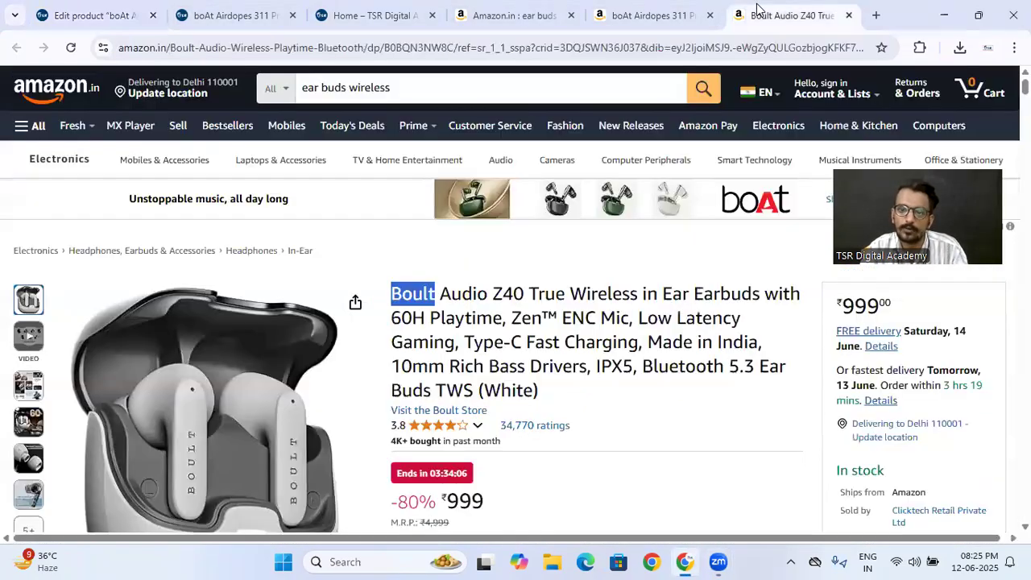
{"action": "scroll", "coordinate": [427, 324], "scroll_direction": "down", "scroll_amount": 8}
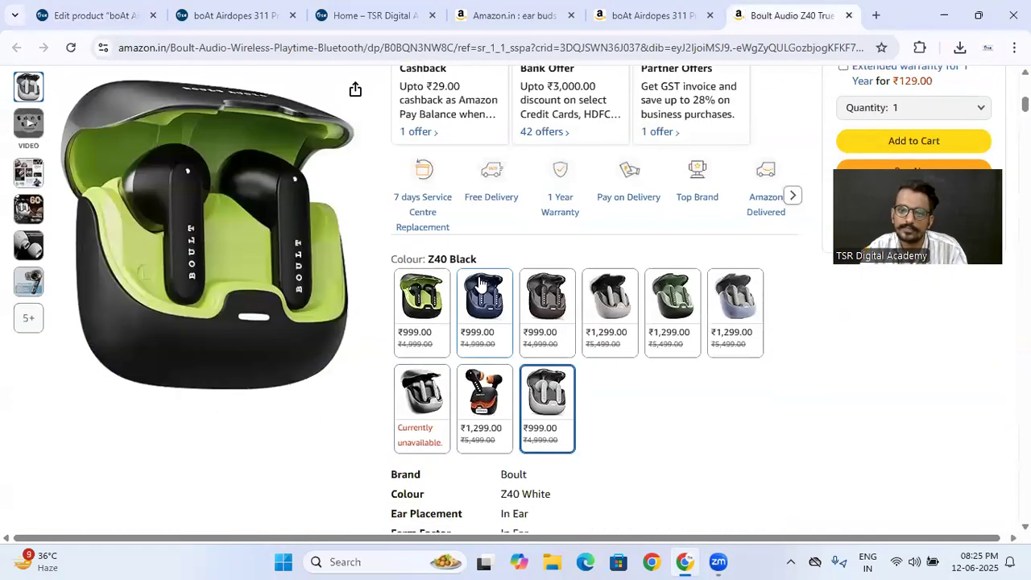
{"action": "left_click", "coordinate": [487, 300]}
{"action": "left_click", "coordinate": [221, 207]}
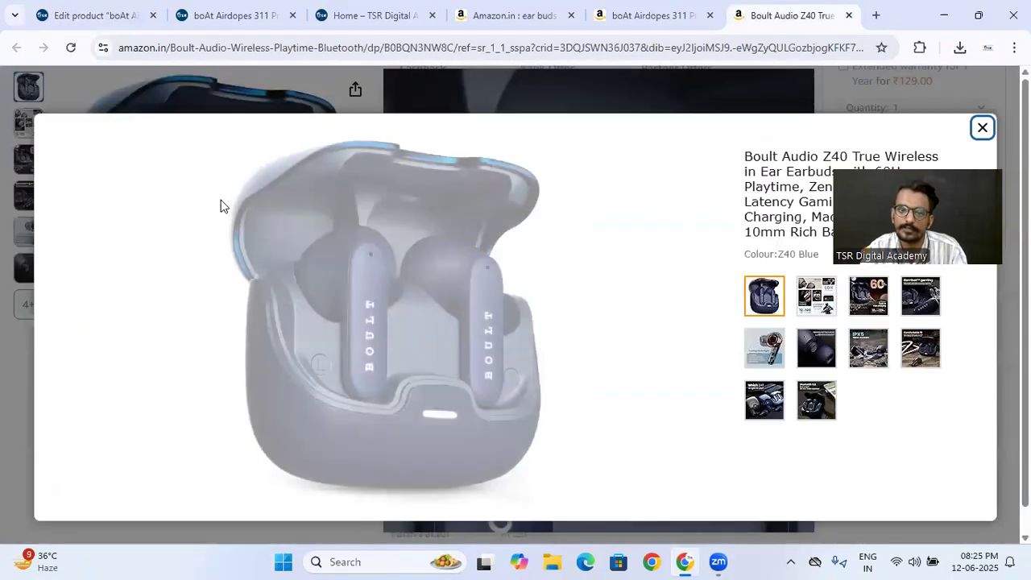
{"action": "right_click", "coordinate": [405, 314]}
{"action": "left_click", "coordinate": [438, 359]}
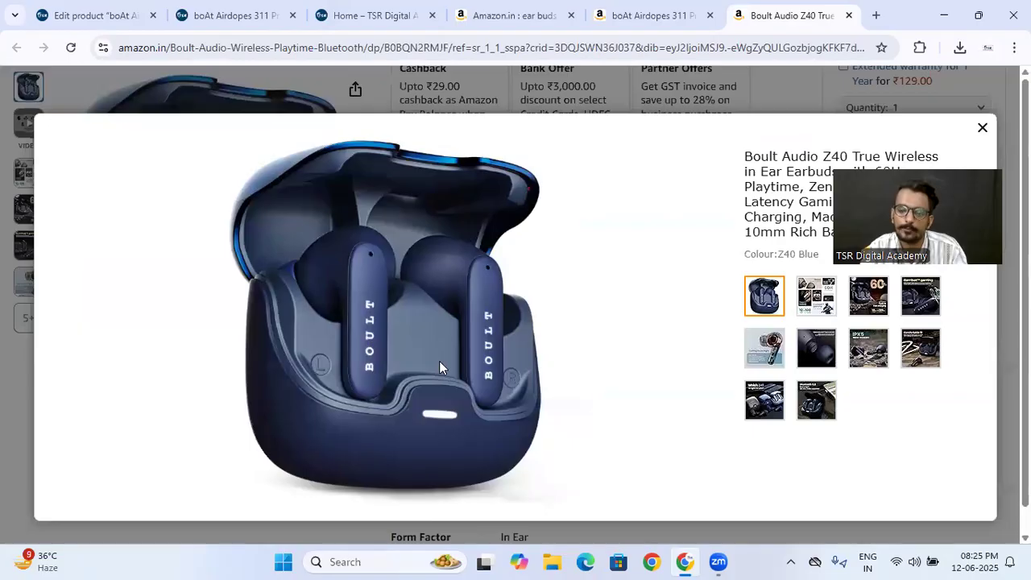
{"action": "left_click", "coordinate": [400, 335]}
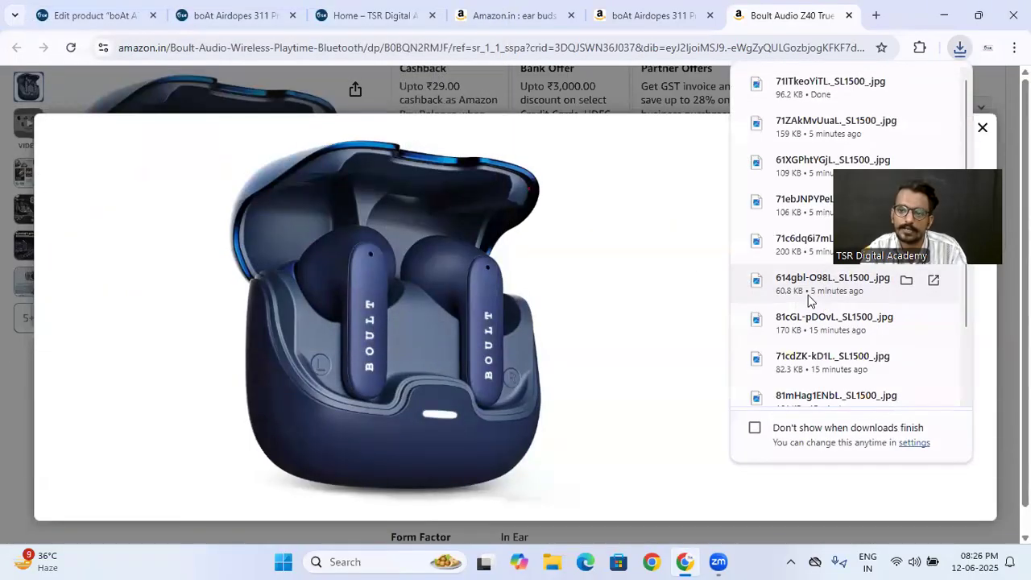
{"action": "left_click", "coordinate": [698, 301]}
{"action": "left_click", "coordinate": [816, 295]}
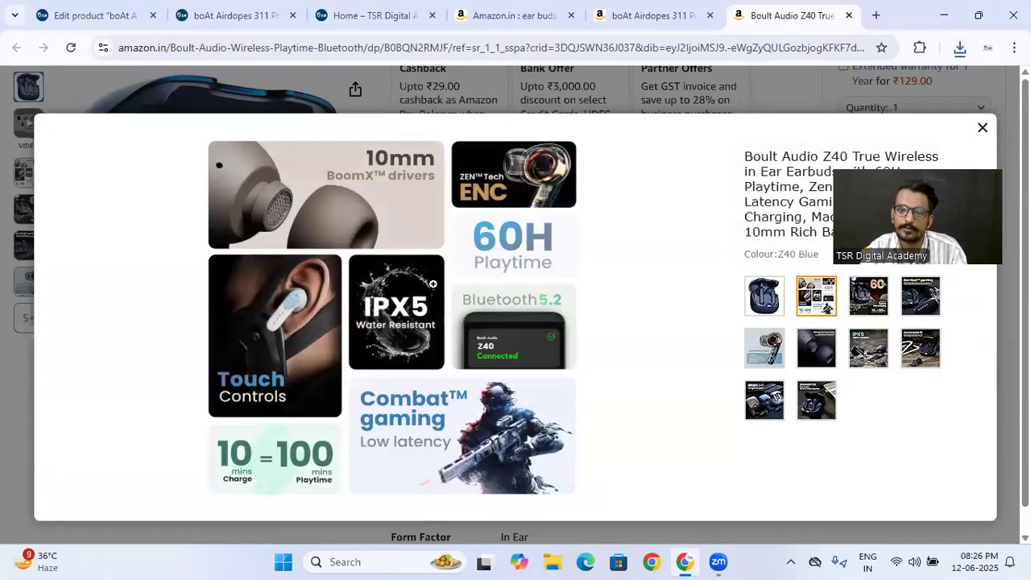
{"action": "left_click", "coordinate": [981, 127]}
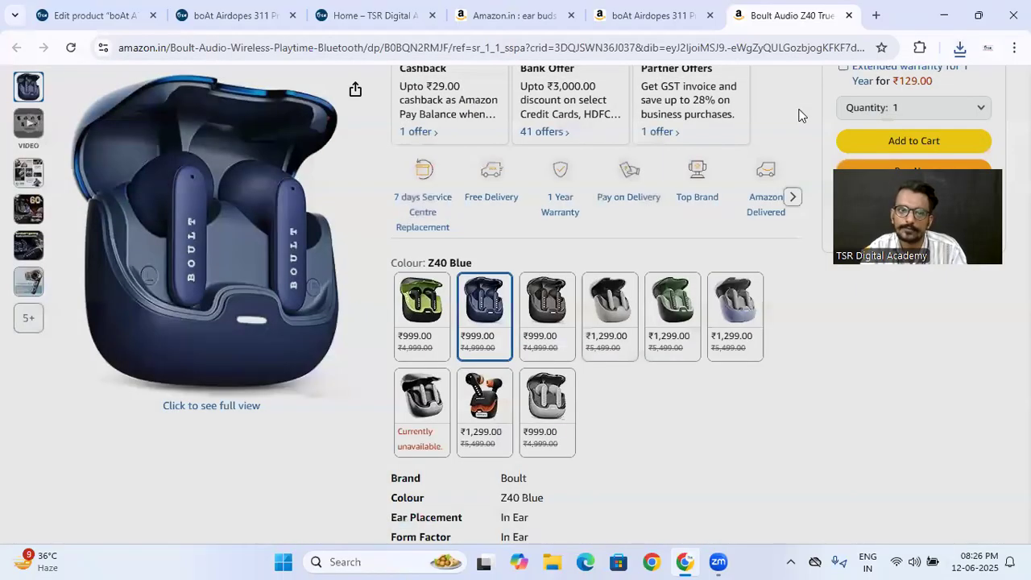
- Open the Boult Audio Z40 product for editing in the store and change its product type to Variable product
{"action": "left_click", "coordinate": [74, 10]}
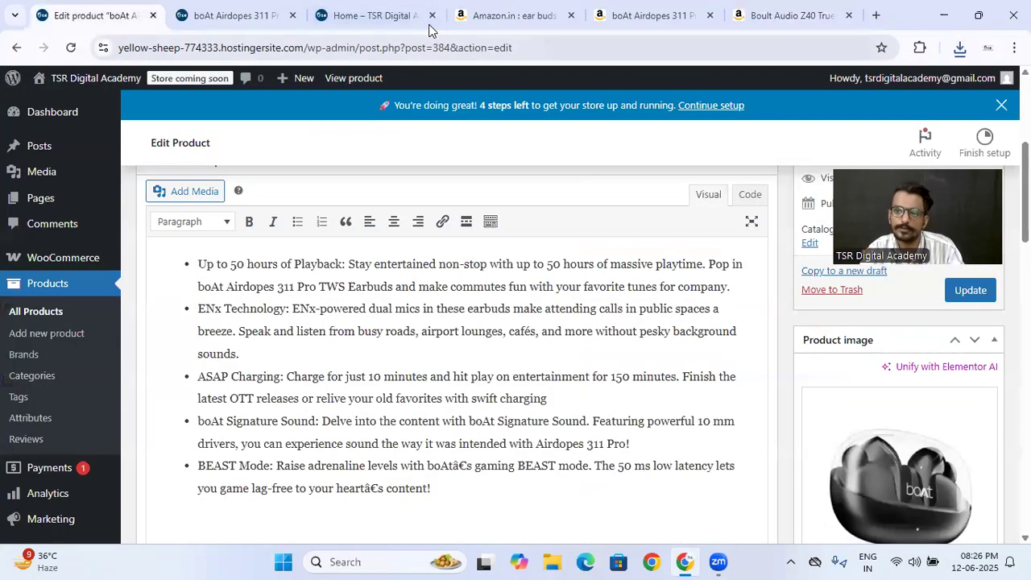
{"action": "scroll", "coordinate": [486, 231], "scroll_direction": "up", "scroll_amount": 4}
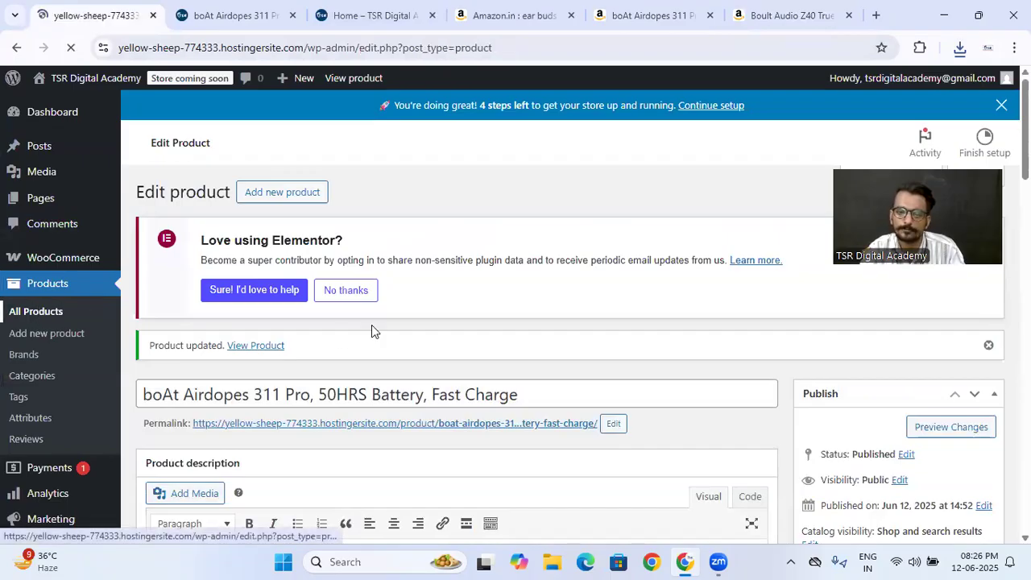
{"action": "scroll", "coordinate": [245, 374], "scroll_direction": "down", "scroll_amount": 2}
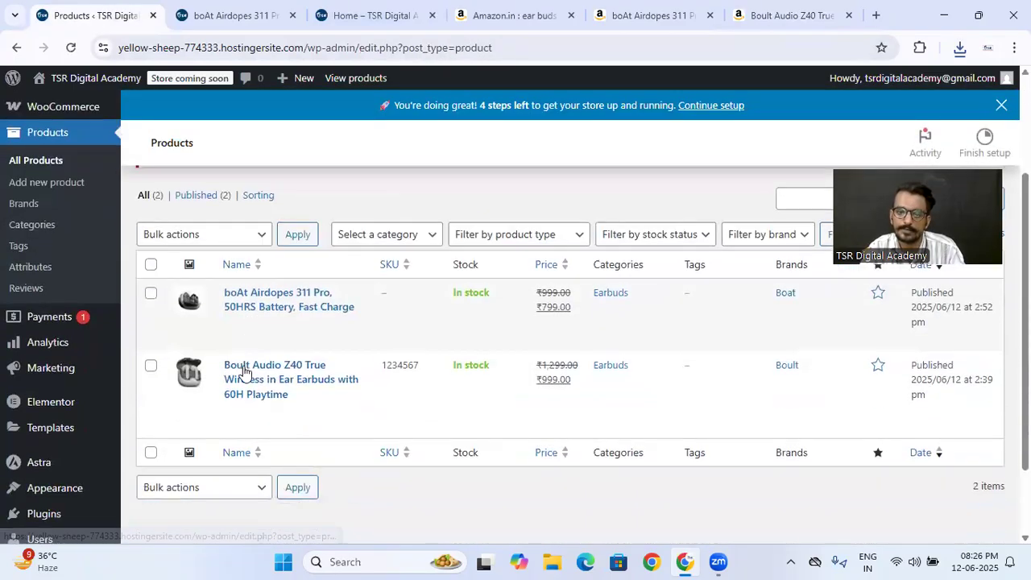
{"action": "left_click", "coordinate": [267, 411]}
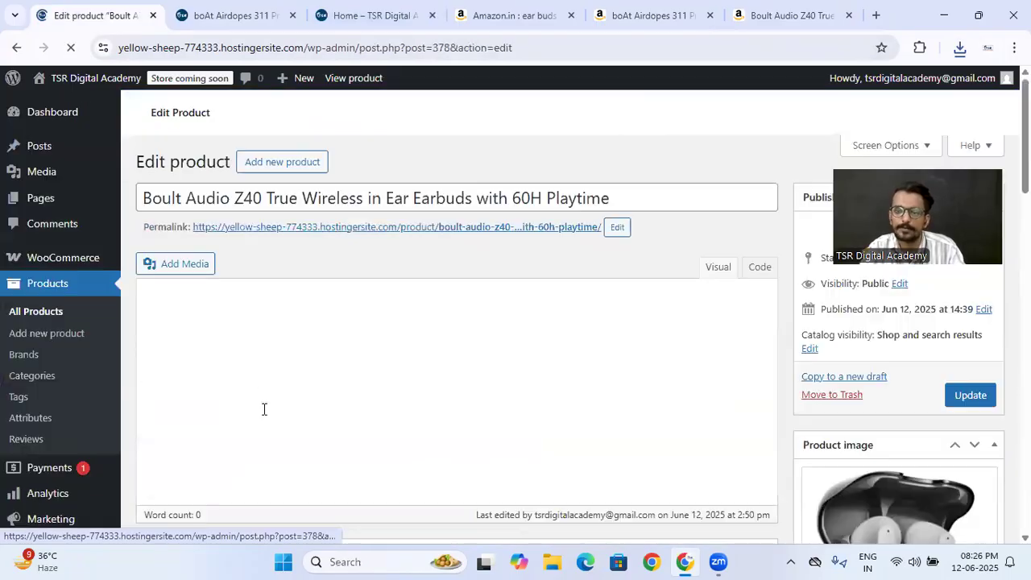
{"action": "scroll", "coordinate": [378, 259], "scroll_direction": "down", "scroll_amount": 5}
{"action": "left_click", "coordinate": [343, 274]}
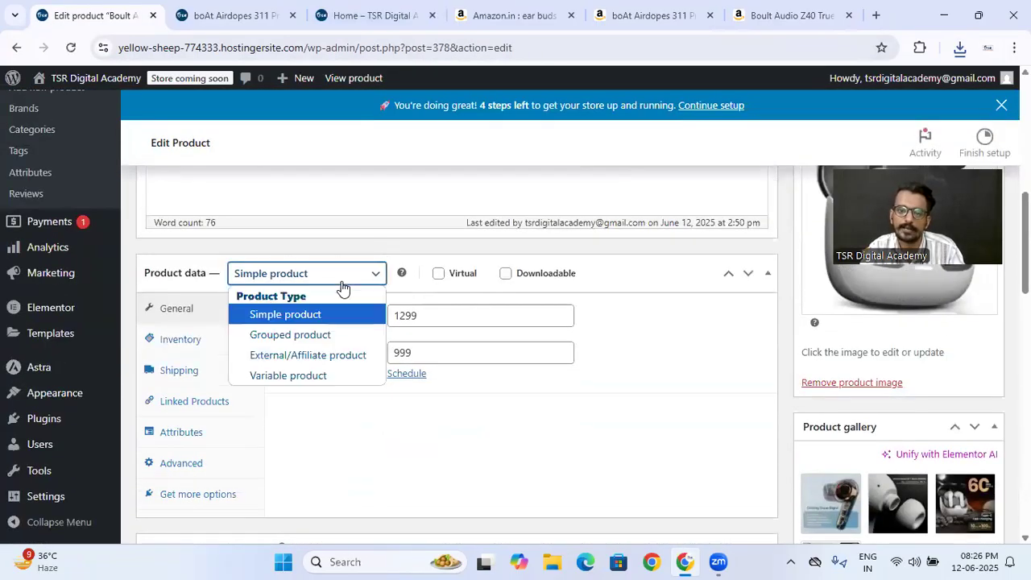
{"action": "left_click", "coordinate": [292, 375]}
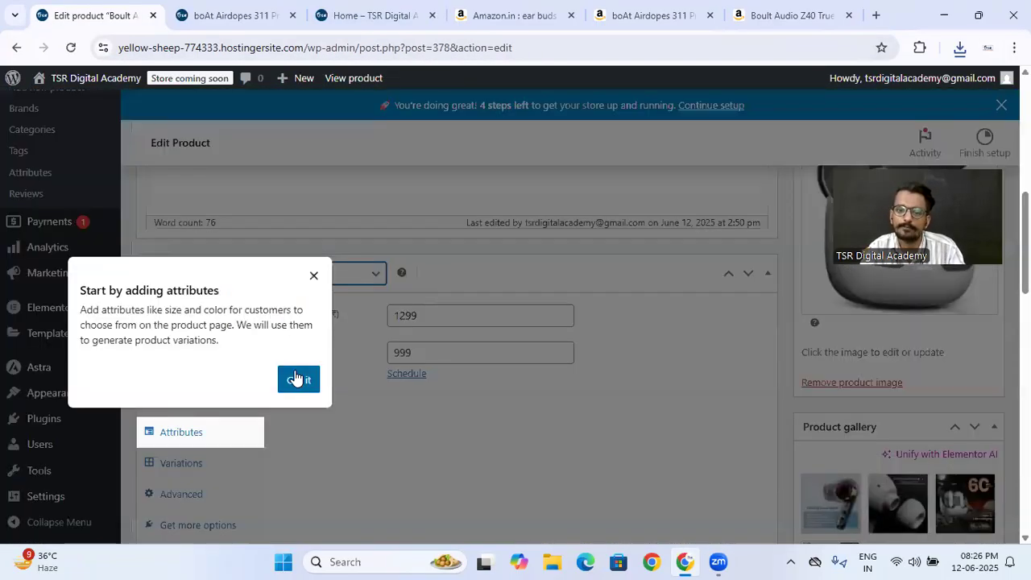
{"action": "left_click", "coordinate": [298, 380]}
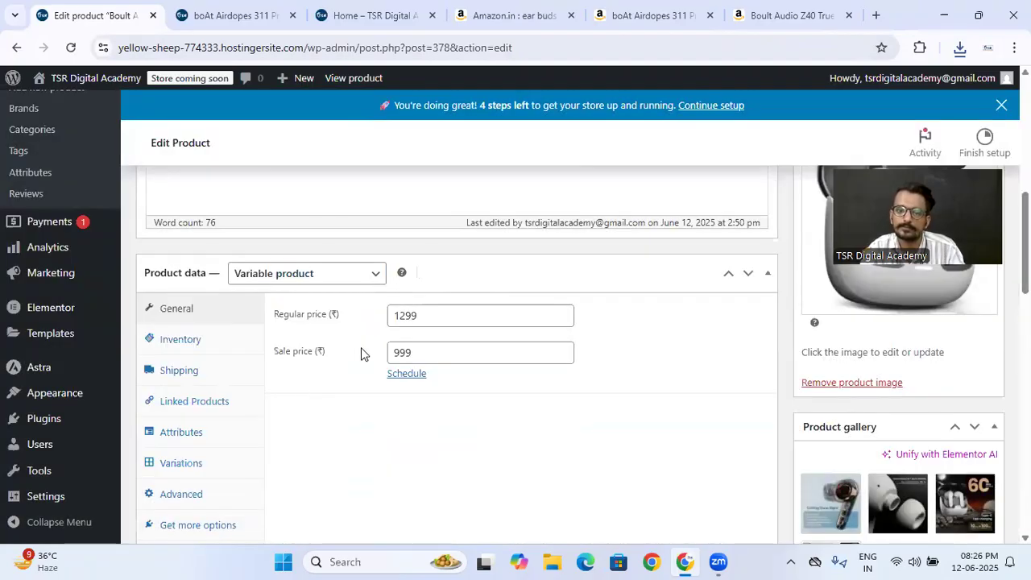
- Enable the Boult product's Color attribute for variations and save the attributes
{"action": "left_click", "coordinate": [205, 439]}
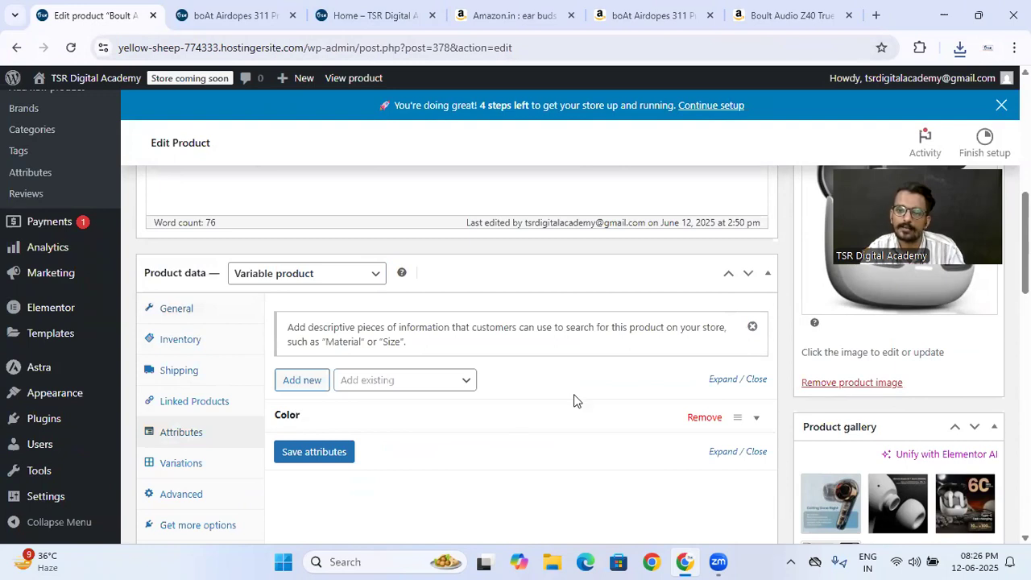
{"action": "left_click", "coordinate": [608, 420]}
{"action": "scroll", "coordinate": [451, 426], "scroll_direction": "down", "scroll_amount": 2}
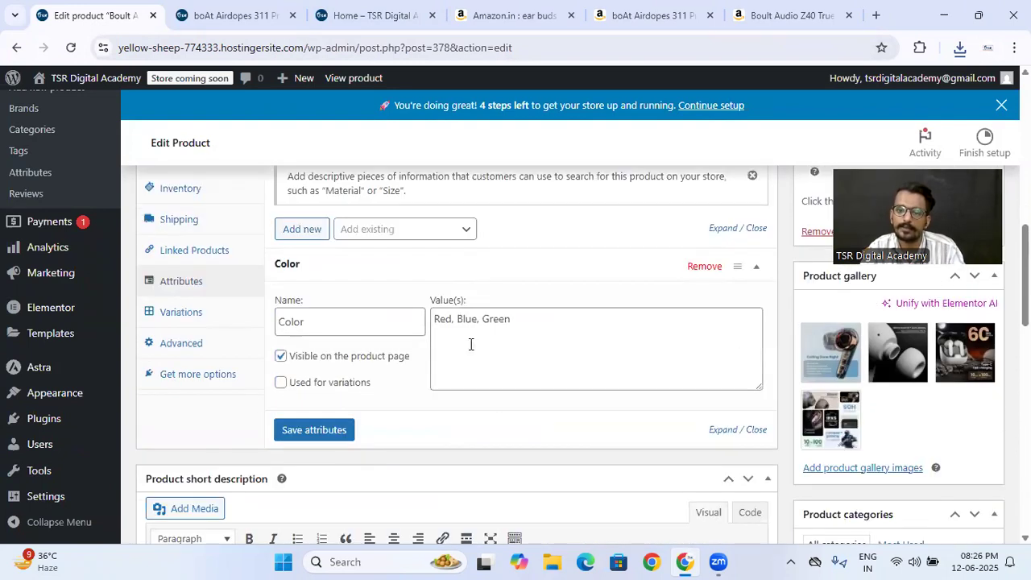
{"action": "left_click", "coordinate": [281, 383]}
{"action": "left_click", "coordinate": [322, 432]}
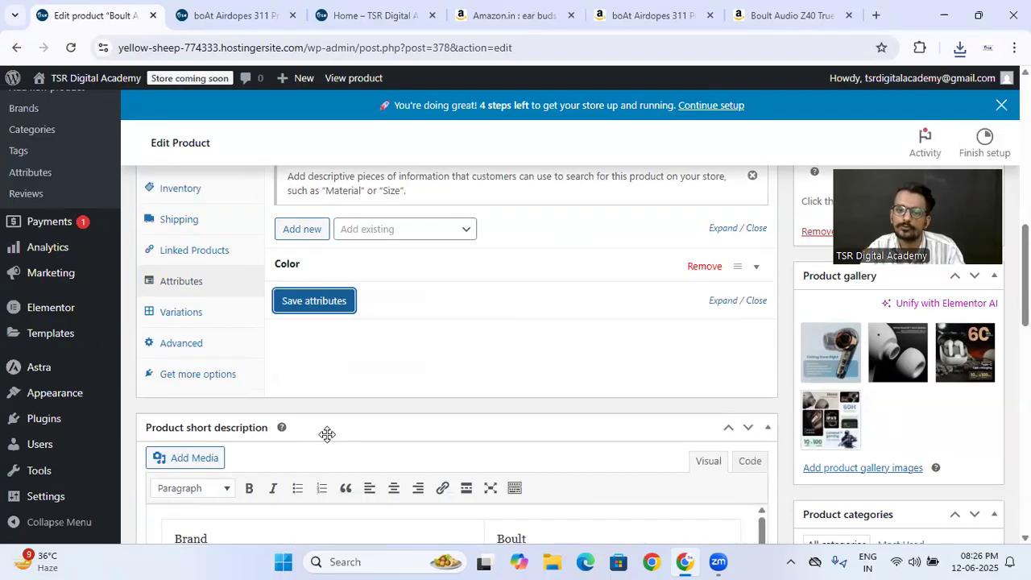
- Open the Boult Audio Z40 from the live Shop page and examine its stock status, purchase options and description
{"action": "left_click", "coordinate": [205, 14]}
{"action": "left_click", "coordinate": [70, 47]}
{"action": "scroll", "coordinate": [609, 227], "scroll_direction": "down", "scroll_amount": 4}
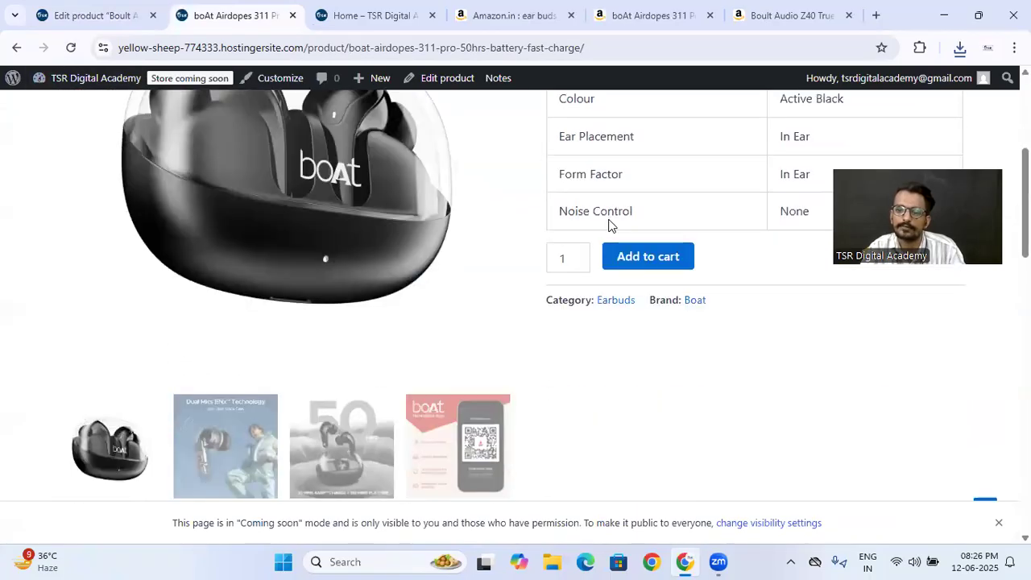
{"action": "scroll", "coordinate": [609, 227], "scroll_direction": "up", "scroll_amount": 5}
{"action": "scroll", "coordinate": [609, 225], "scroll_direction": "down", "scroll_amount": 5}
{"action": "scroll", "coordinate": [610, 226], "scroll_direction": "up", "scroll_amount": 2}
{"action": "scroll", "coordinate": [609, 224], "scroll_direction": "up", "scroll_amount": 4}
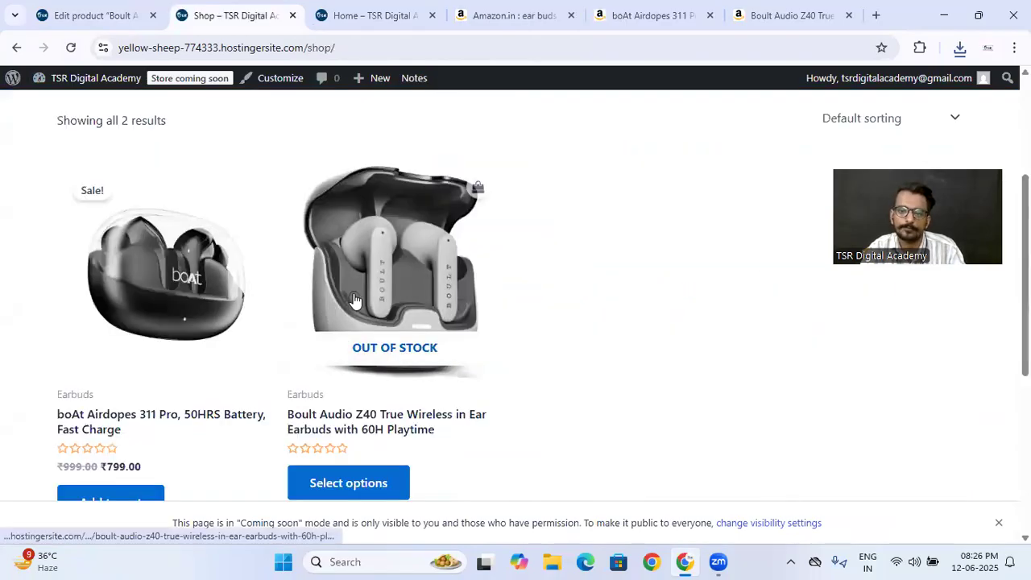
{"action": "left_click", "coordinate": [355, 299]}
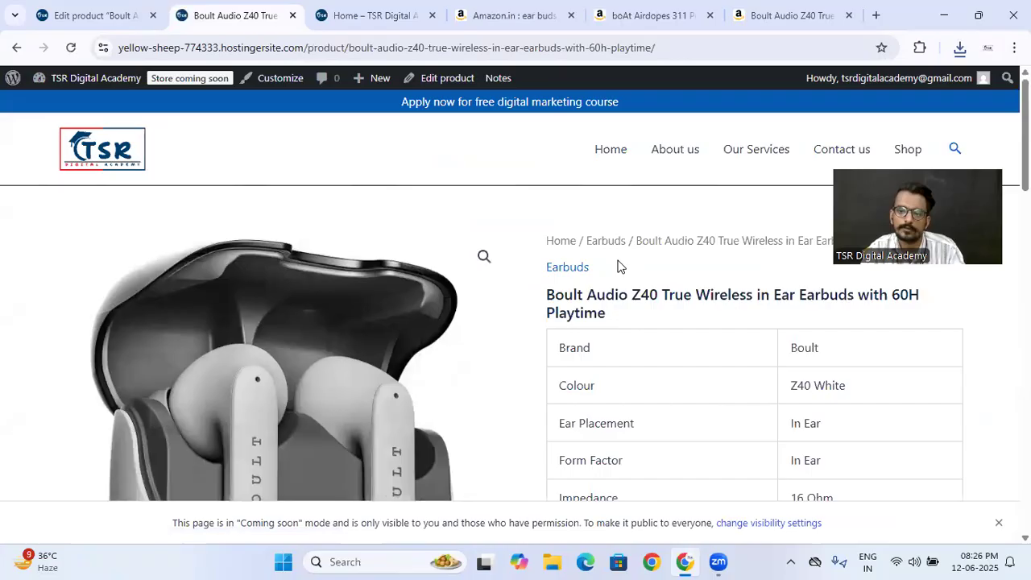
{"action": "scroll", "coordinate": [617, 266], "scroll_direction": "down", "scroll_amount": 5}
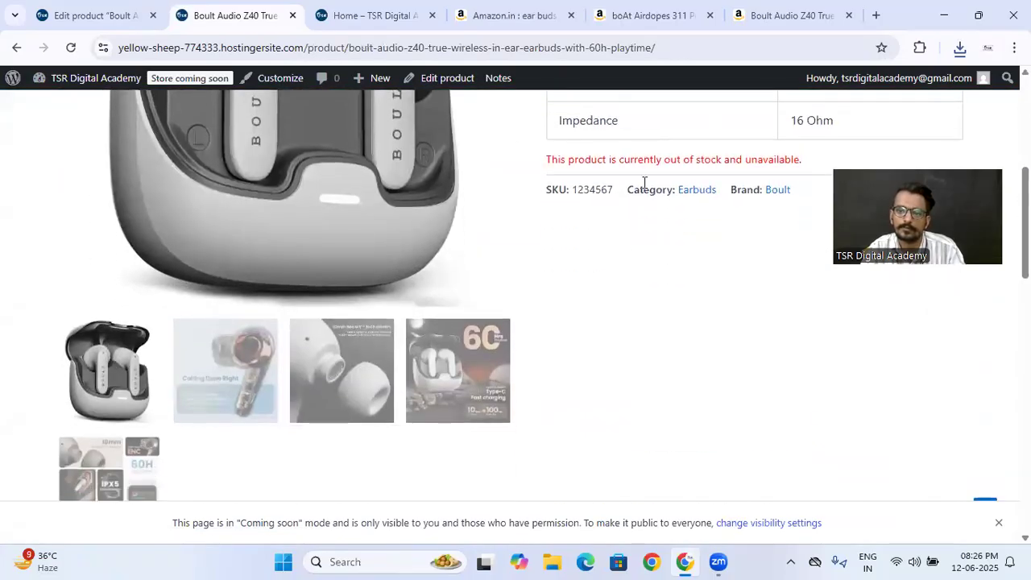
{"action": "scroll", "coordinate": [642, 257], "scroll_direction": "down", "scroll_amount": 8}
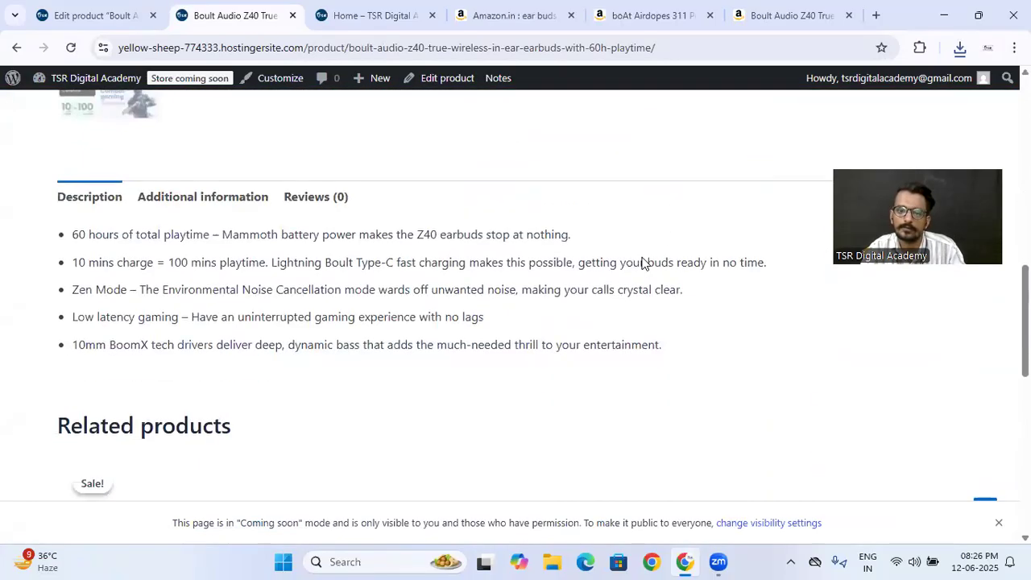
{"action": "scroll", "coordinate": [642, 258], "scroll_direction": "up", "scroll_amount": 15}
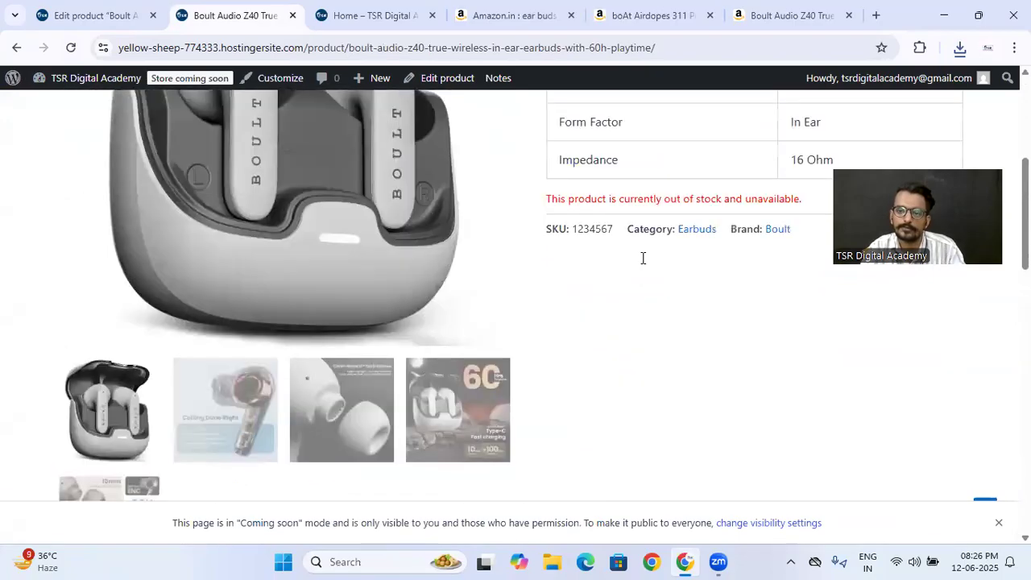
- Review the Boult product's inventory settings in the editor, including SKU and stock management
{"action": "left_click", "coordinate": [14, 14]}
{"action": "left_click", "coordinate": [137, 131]}
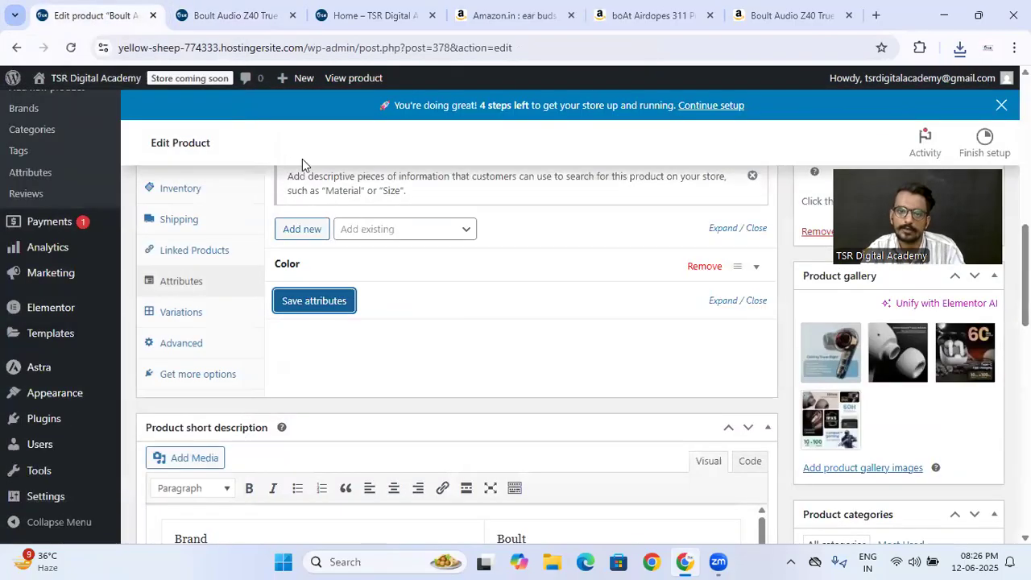
{"action": "scroll", "coordinate": [270, 379], "scroll_direction": "up", "scroll_amount": 2}
{"action": "left_click", "coordinate": [189, 339]}
{"action": "scroll", "coordinate": [457, 371], "scroll_direction": "down", "scroll_amount": 1}
{"action": "scroll", "coordinate": [456, 370], "scroll_direction": "down", "scroll_amount": 2}
{"action": "scroll", "coordinate": [397, 338], "scroll_direction": "up", "scroll_amount": 2}
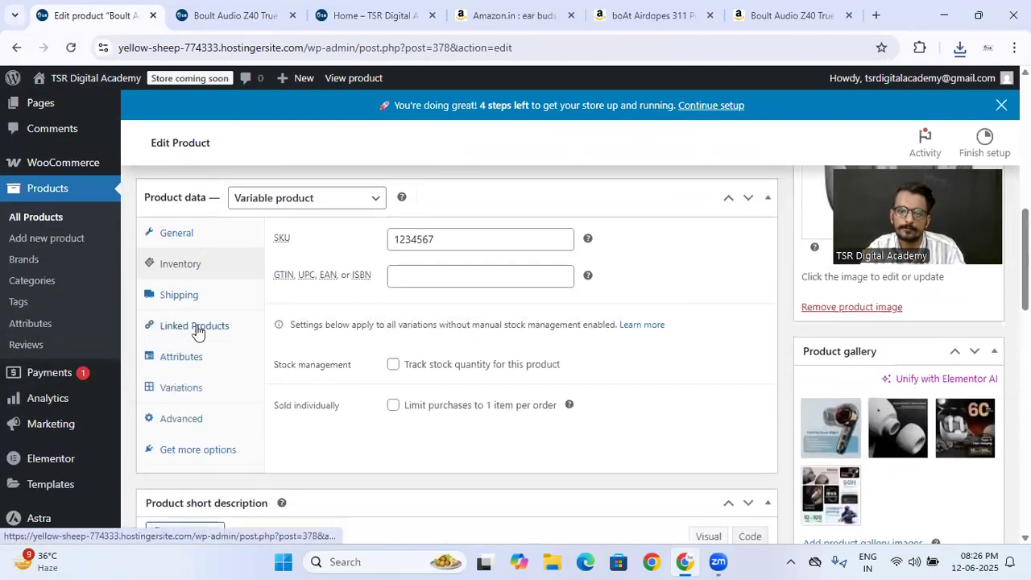
{"action": "left_click", "coordinate": [197, 333]}
- Recheck the Color attribute's variation setting and save the Boult product's attributes again
{"action": "left_click", "coordinate": [191, 356]}
{"action": "left_click", "coordinate": [318, 349]}
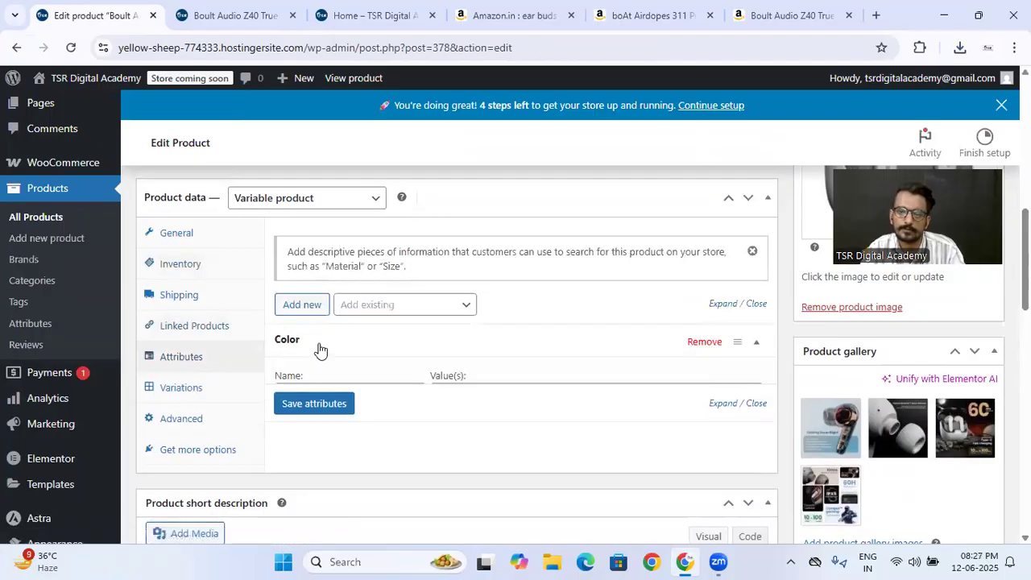
{"action": "scroll", "coordinate": [322, 374], "scroll_direction": "down", "scroll_amount": 1}
{"action": "left_click", "coordinate": [281, 383]}
{"action": "left_click", "coordinate": [322, 435]}
- Reload the Boult product's live page, check its availability and compare it with the attribute settings in the editor
{"action": "left_click", "coordinate": [234, 15]}
{"action": "left_click", "coordinate": [71, 49]}
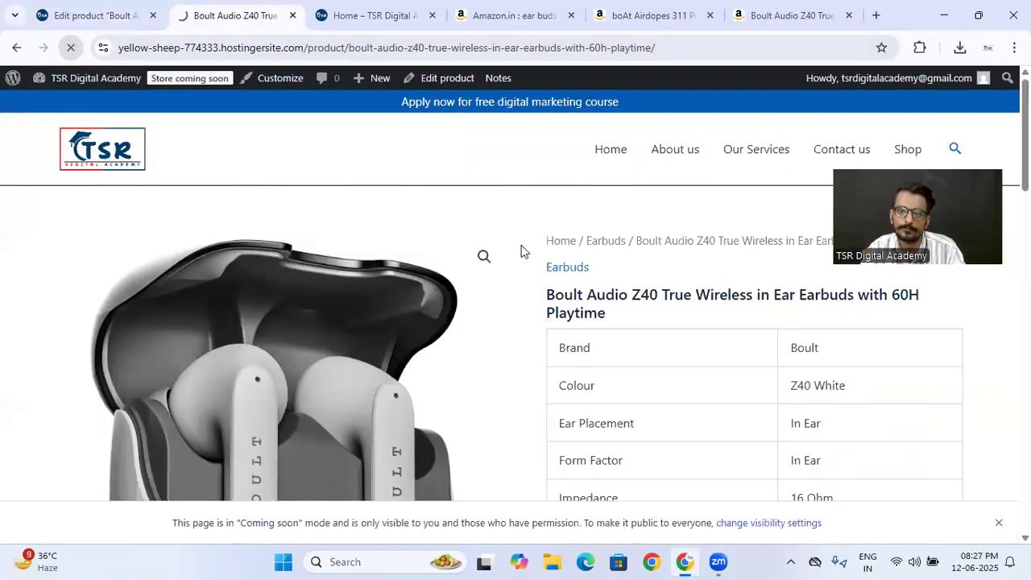
{"action": "scroll", "coordinate": [555, 269], "scroll_direction": "down", "scroll_amount": 3}
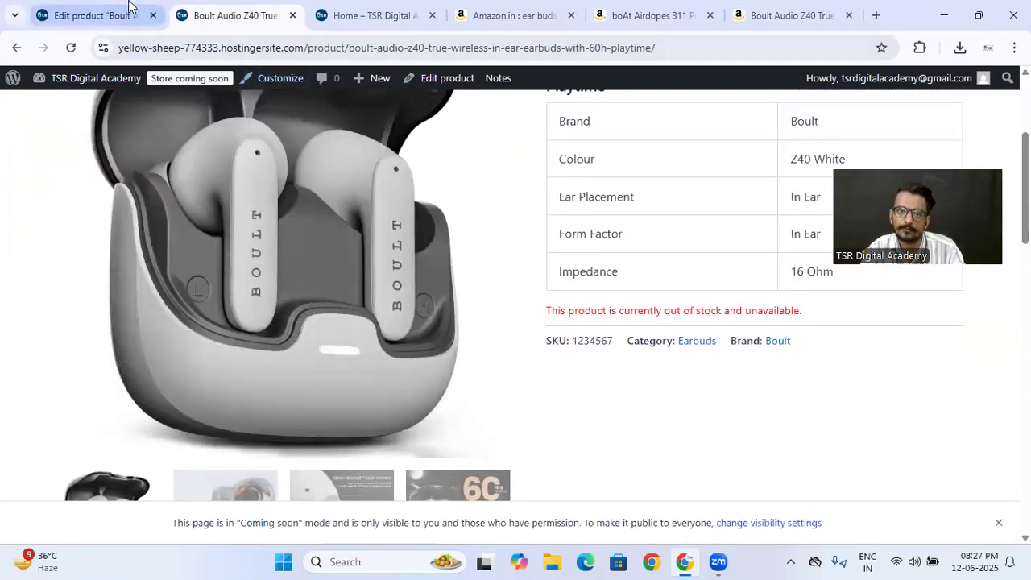
{"action": "left_click", "coordinate": [129, 8]}
{"action": "scroll", "coordinate": [547, 301], "scroll_direction": "up", "scroll_amount": 2}
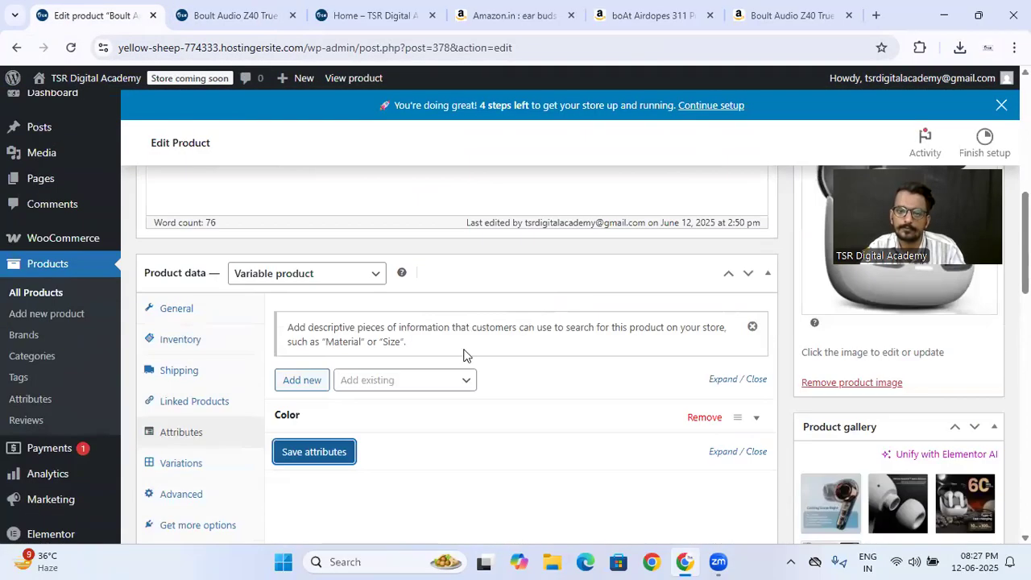
{"action": "left_click", "coordinate": [437, 381]}
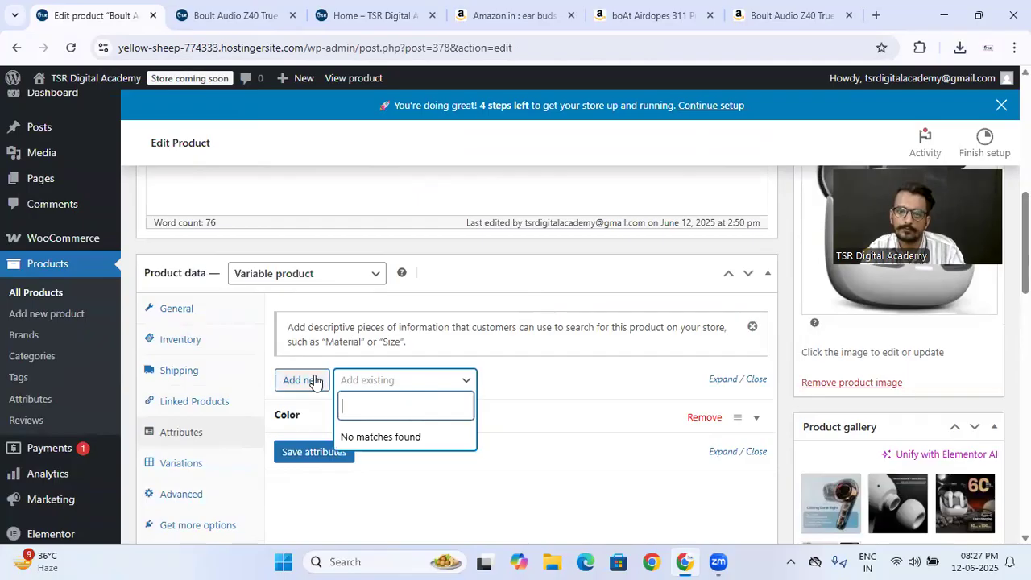
{"action": "left_click", "coordinate": [543, 376]}
{"action": "left_click", "coordinate": [232, 16]}
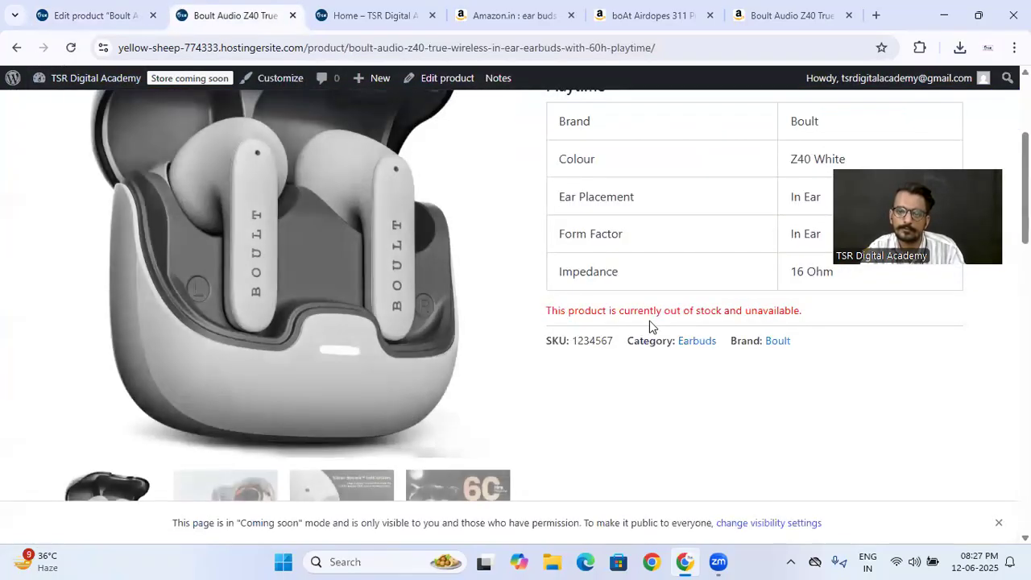
{"action": "left_click", "coordinate": [71, 11]}
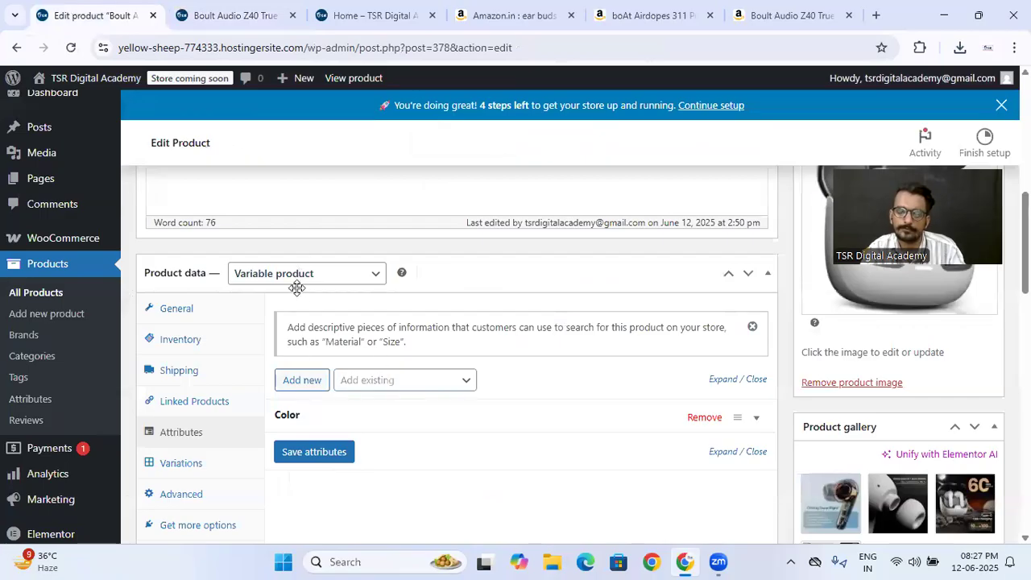
- Expand the Boult product's Color attribute and review its values, visibility and variation setting
{"action": "scroll", "coordinate": [278, 319], "scroll_direction": "down", "scroll_amount": 1}
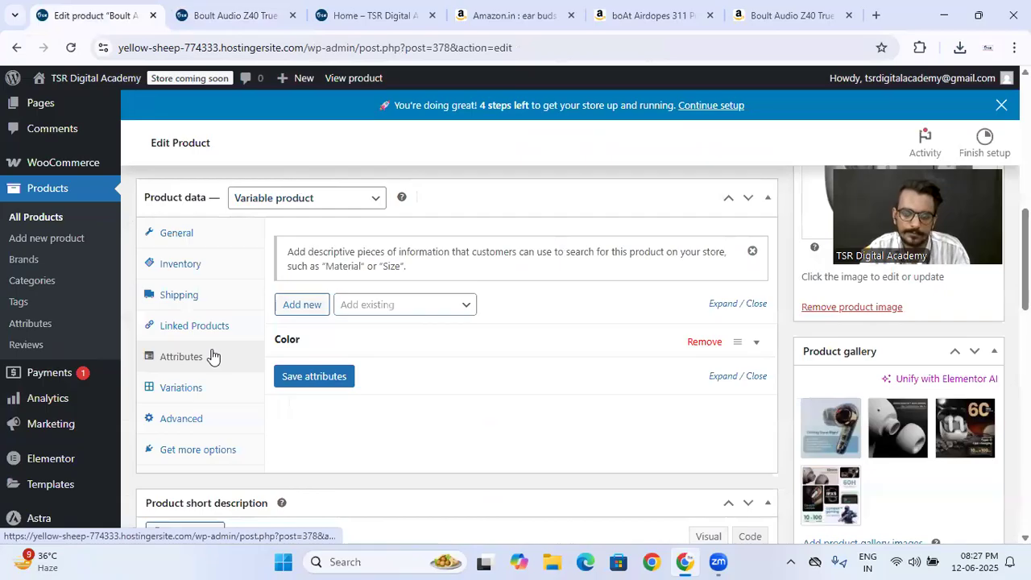
{"action": "left_click", "coordinate": [310, 346]}
{"action": "scroll", "coordinate": [473, 391], "scroll_direction": "down", "scroll_amount": 2}
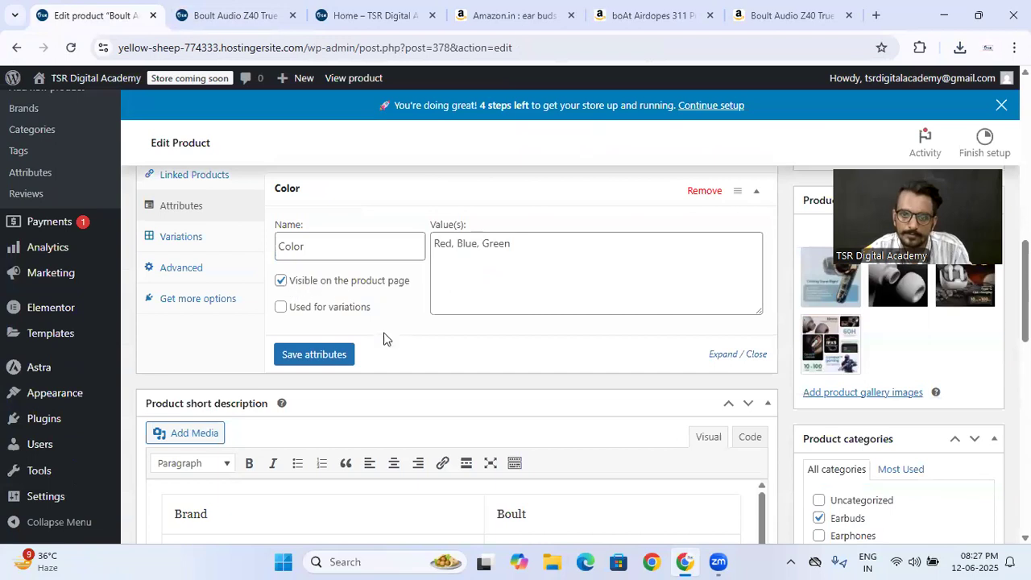
{"action": "scroll", "coordinate": [395, 330], "scroll_direction": "up", "scroll_amount": 2}
- Try enabling stock quantity tracking in the Boult product's inventory settings
{"action": "left_click", "coordinate": [179, 269]}
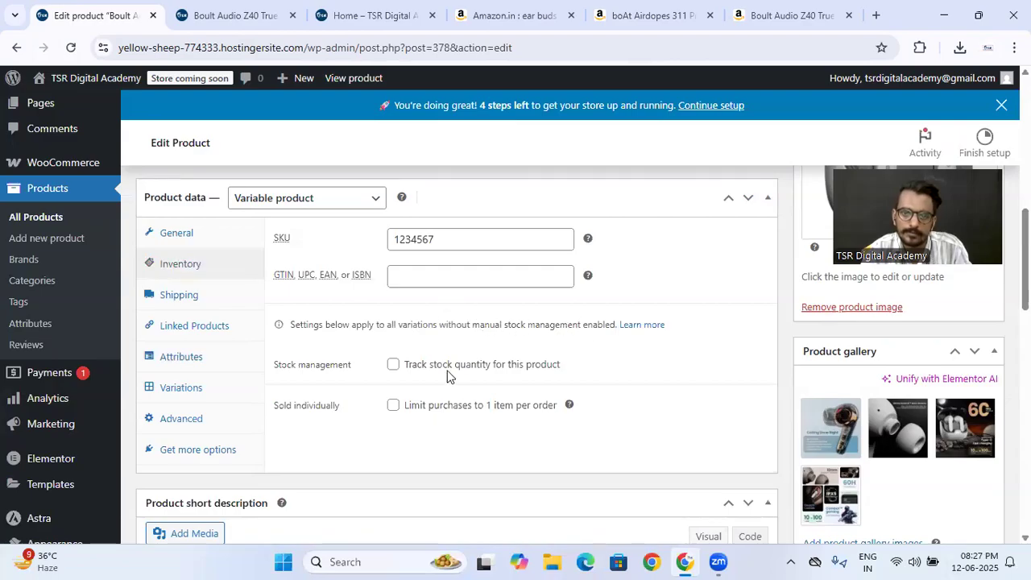
{"action": "left_click", "coordinate": [390, 368]}
{"action": "scroll", "coordinate": [389, 368], "scroll_direction": "down", "scroll_amount": 2}
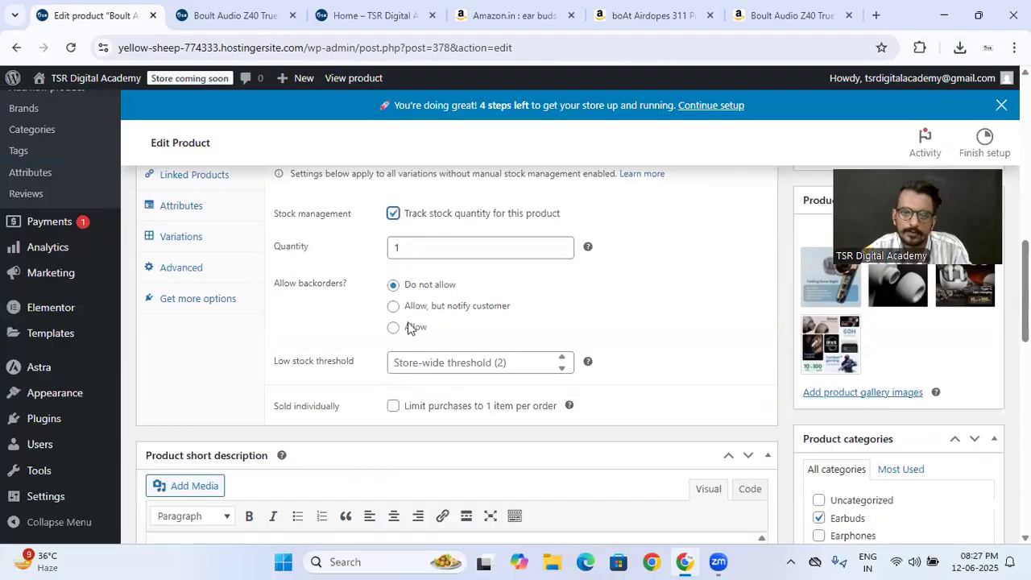
{"action": "left_click", "coordinate": [394, 215]}
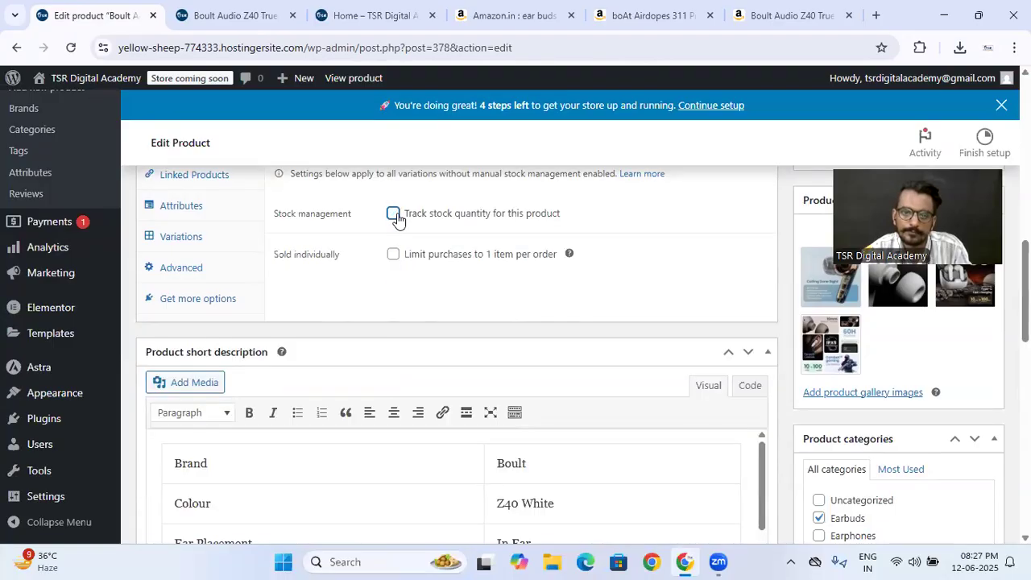
{"action": "scroll", "coordinate": [347, 315], "scroll_direction": "up", "scroll_amount": 8}
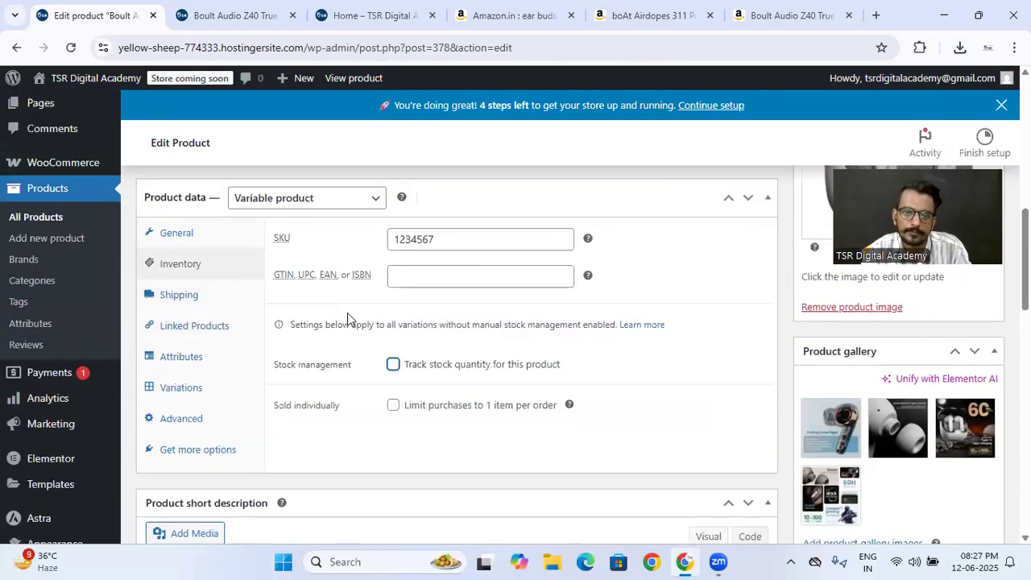
- Update the Boult product and check its availability on the live page
{"action": "left_click", "coordinate": [963, 401]}
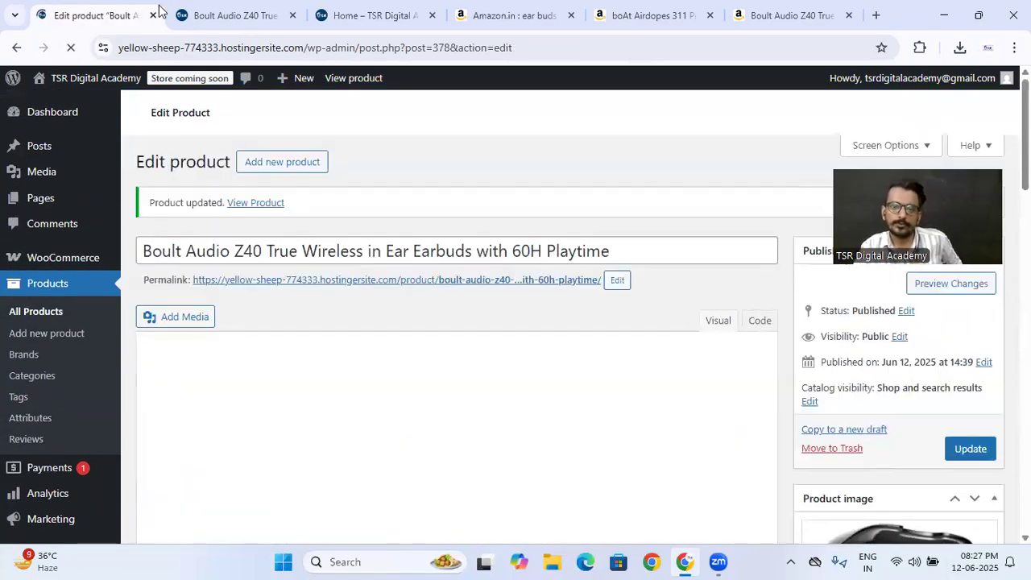
{"action": "left_click", "coordinate": [228, 24]}
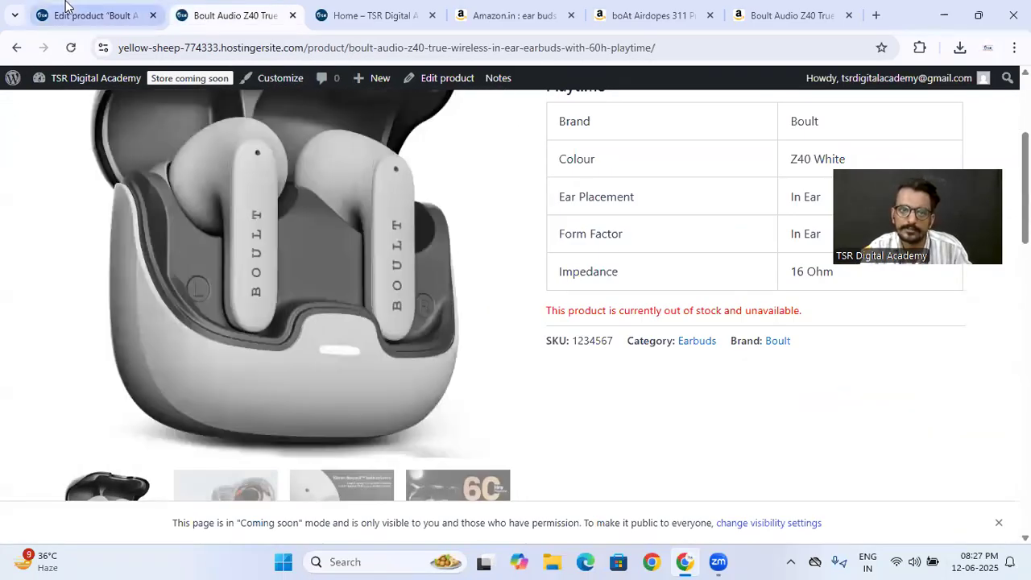
- Change the Boult product's type to Simple product in the editor
{"action": "left_click", "coordinate": [70, 10]}
{"action": "scroll", "coordinate": [435, 271], "scroll_direction": "down", "scroll_amount": 8}
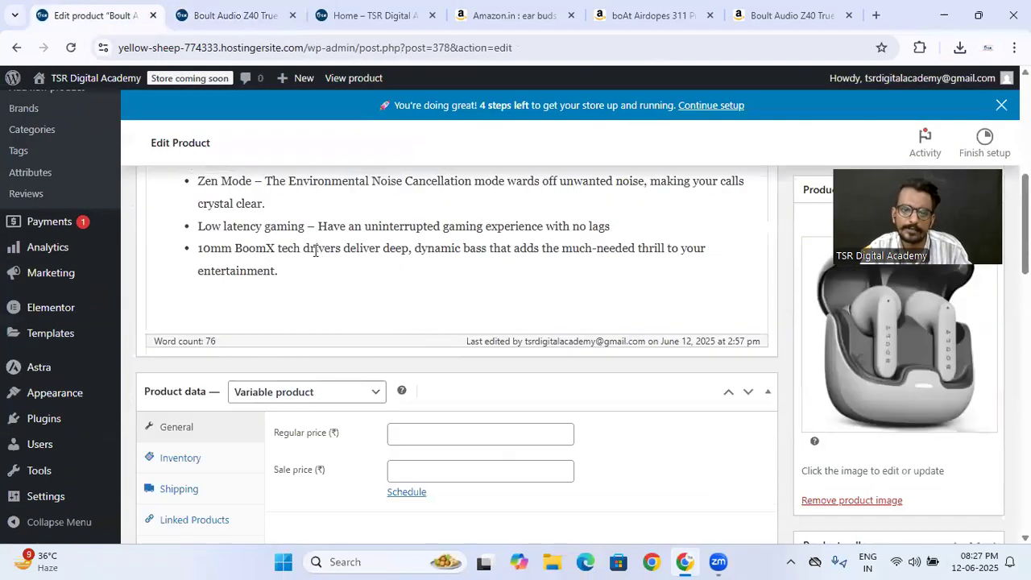
{"action": "scroll", "coordinate": [282, 234], "scroll_direction": "up", "scroll_amount": 2}
{"action": "left_click", "coordinate": [311, 320]}
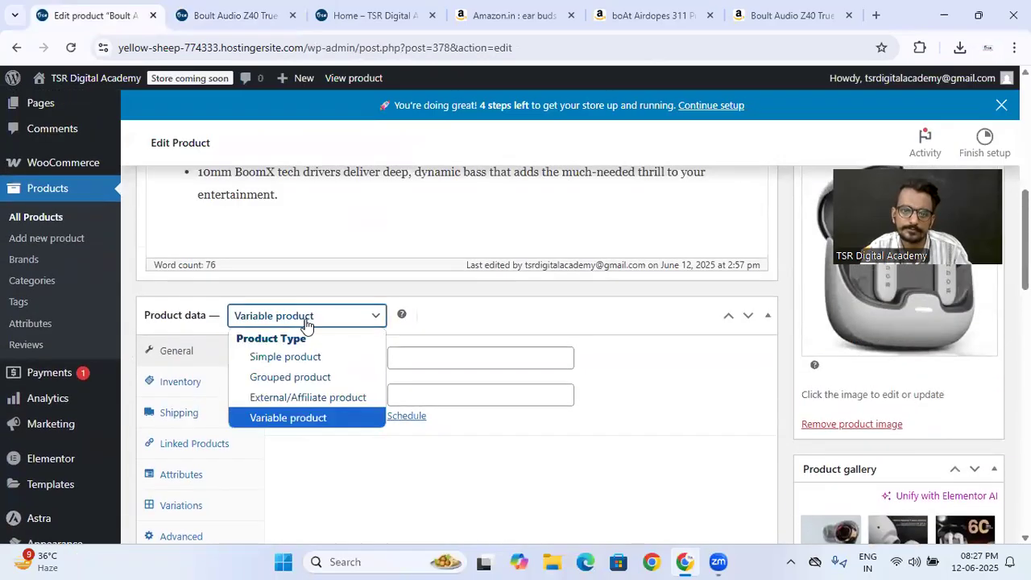
{"action": "left_click", "coordinate": [287, 353]}
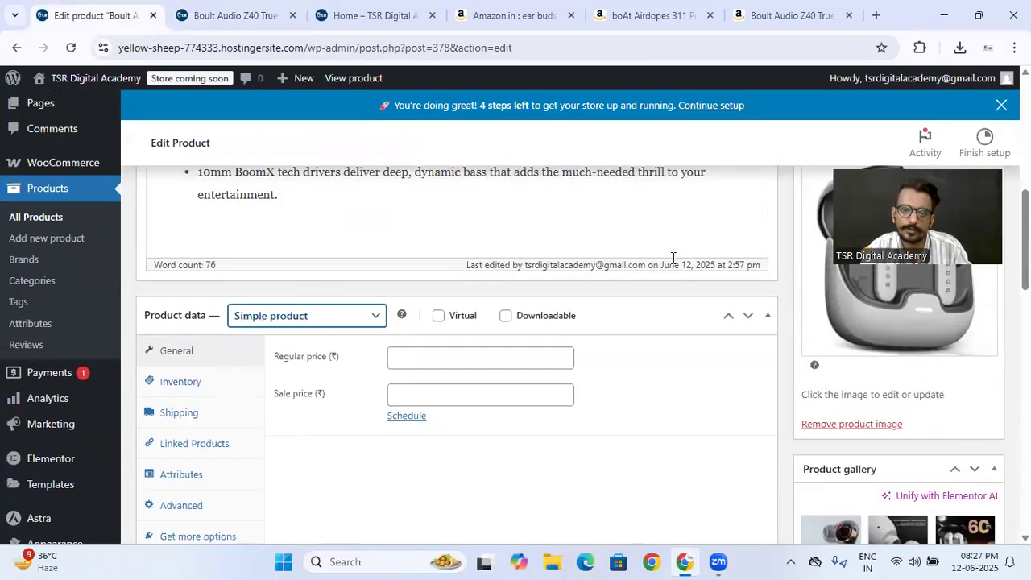
- Set the Boult product's regular price to 1299 and its sale price to 999
{"action": "scroll", "coordinate": [435, 229], "scroll_direction": "up", "scroll_amount": 2}
{"action": "scroll", "coordinate": [432, 234], "scroll_direction": "down", "scroll_amount": 5}
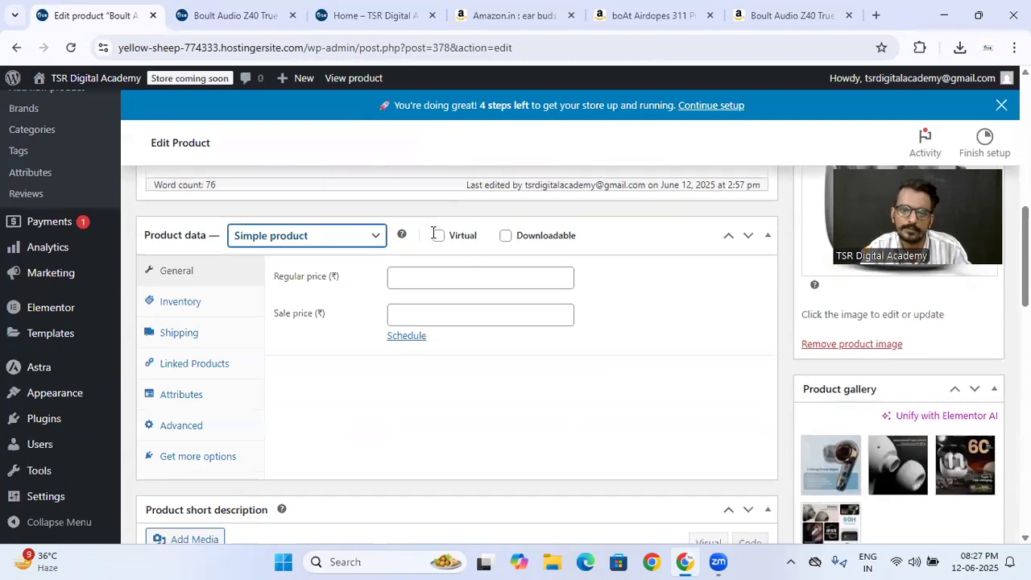
{"action": "scroll", "coordinate": [432, 233], "scroll_direction": "up", "scroll_amount": 1}
{"action": "left_click", "coordinate": [411, 209]}
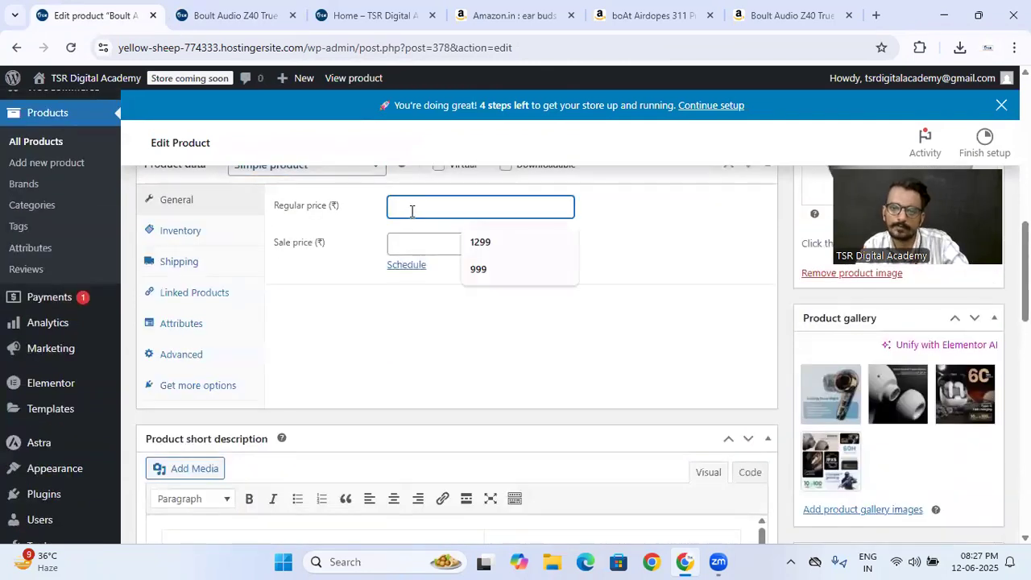
{"action": "left_click", "coordinate": [447, 240]}
{"action": "left_click", "coordinate": [447, 240]}
{"action": "left_click", "coordinate": [495, 301]}
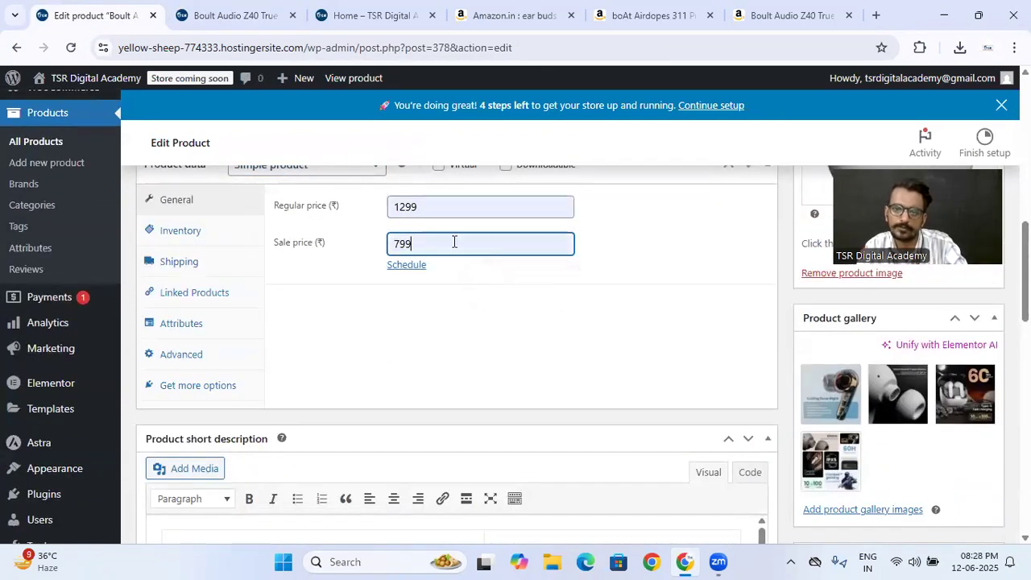
{"action": "double_click", "coordinate": [465, 251]}
{"action": "type", "text": "999"}
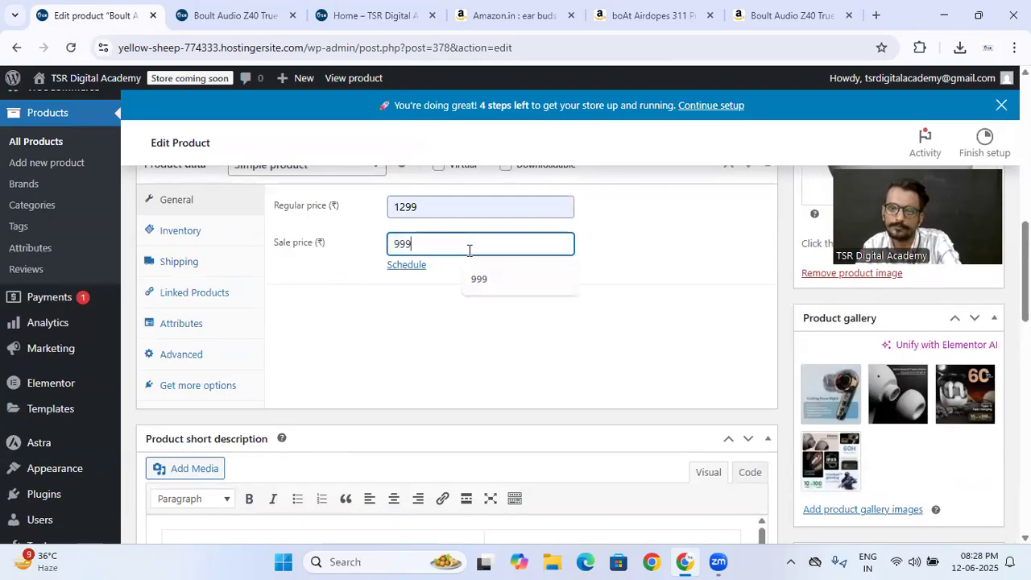
{"action": "left_click", "coordinate": [699, 285]}
- Update the Boult product and reload its live page to check the price and stock status
{"action": "scroll", "coordinate": [699, 281], "scroll_direction": "up", "scroll_amount": 5}
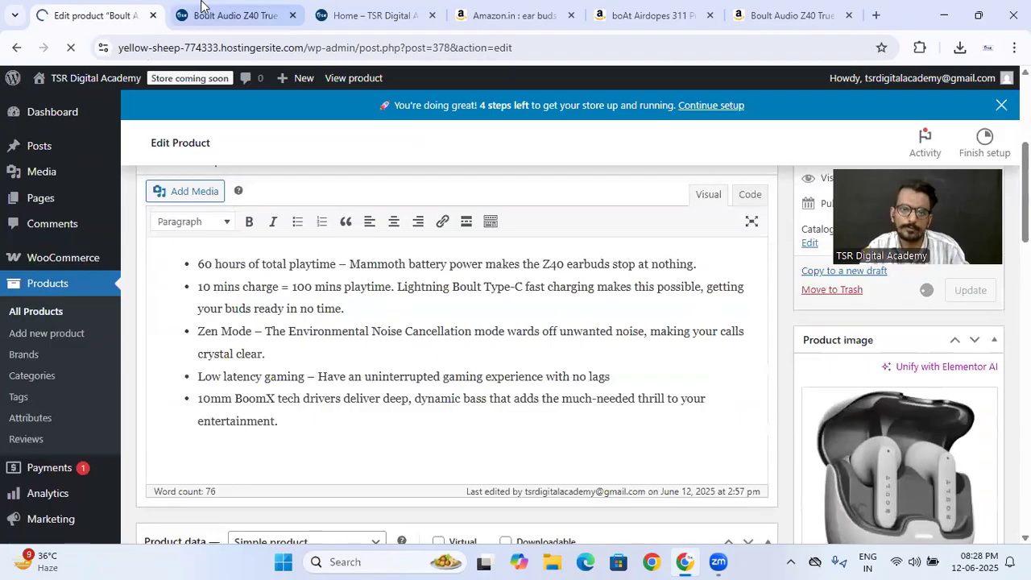
{"action": "left_click", "coordinate": [234, 15]}
{"action": "left_click", "coordinate": [70, 47]}
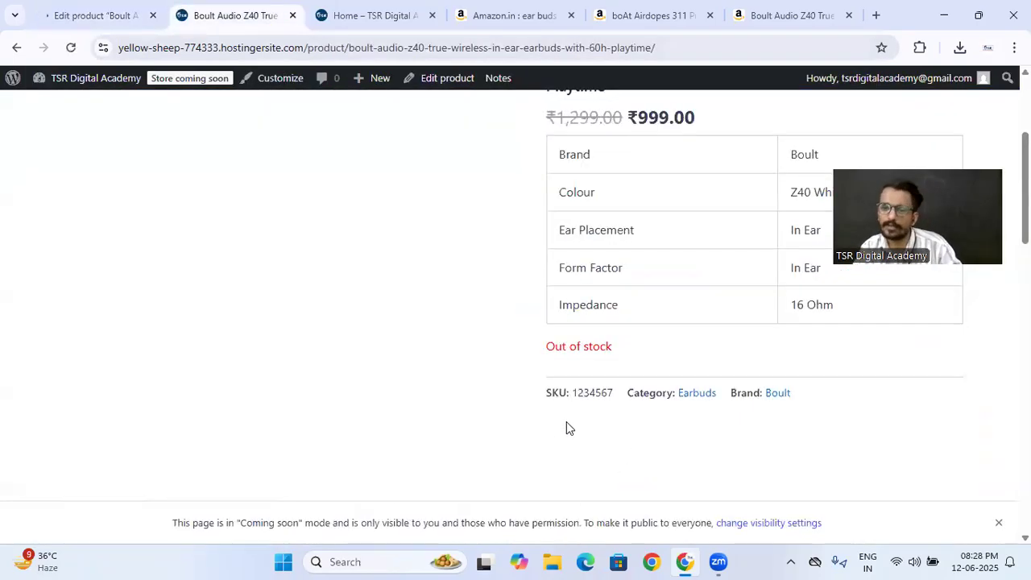
- Set the Boult product's stock status to In stock in the inventory settings and update the product
{"action": "left_click", "coordinate": [77, 8]}
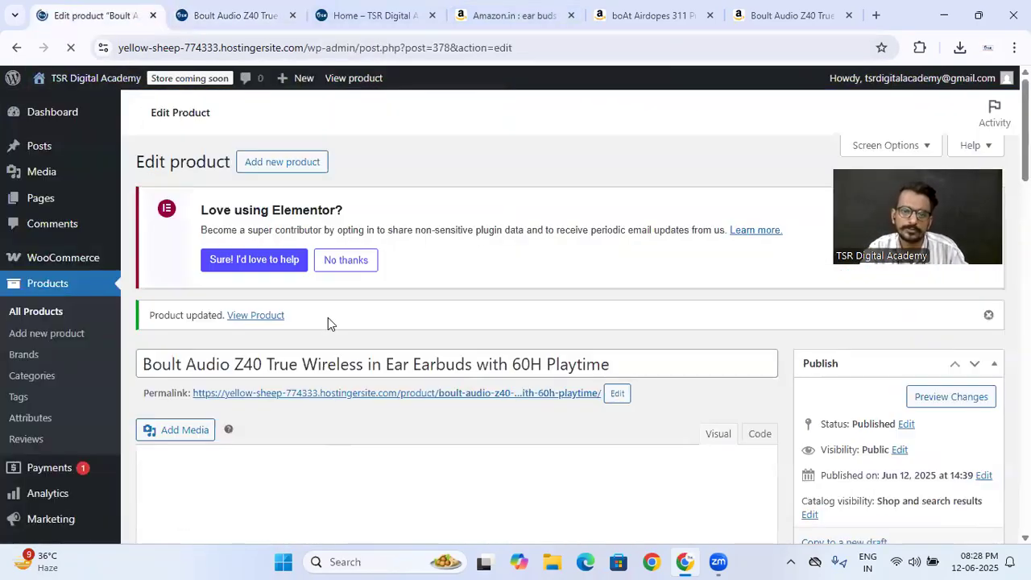
{"action": "scroll", "coordinate": [172, 306], "scroll_direction": "down", "scroll_amount": 10}
{"action": "left_click", "coordinate": [173, 314]}
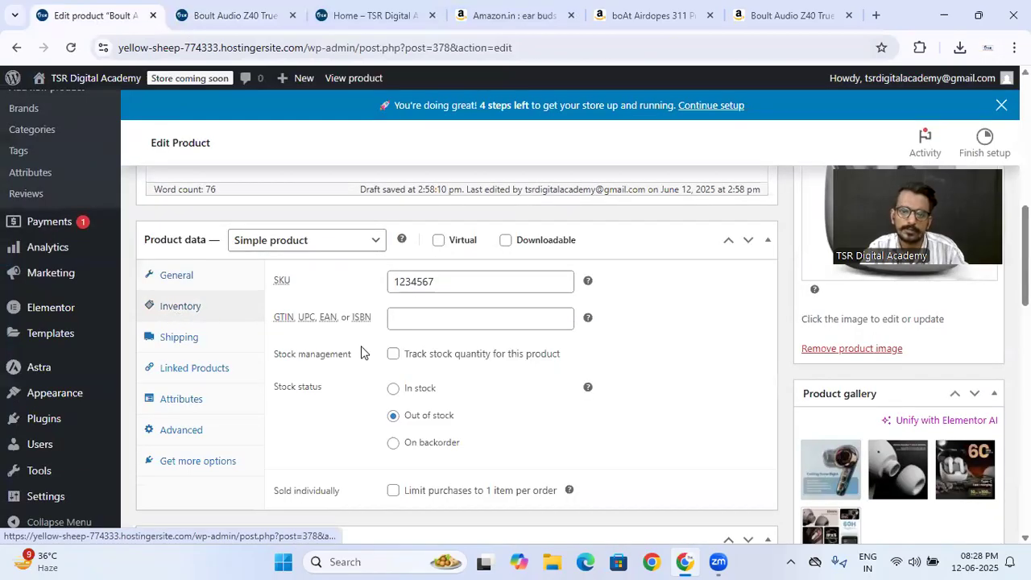
{"action": "left_click", "coordinate": [392, 388]}
{"action": "scroll", "coordinate": [648, 344], "scroll_direction": "up", "scroll_amount": 1}
{"action": "scroll", "coordinate": [644, 344], "scroll_direction": "up", "scroll_amount": 10}
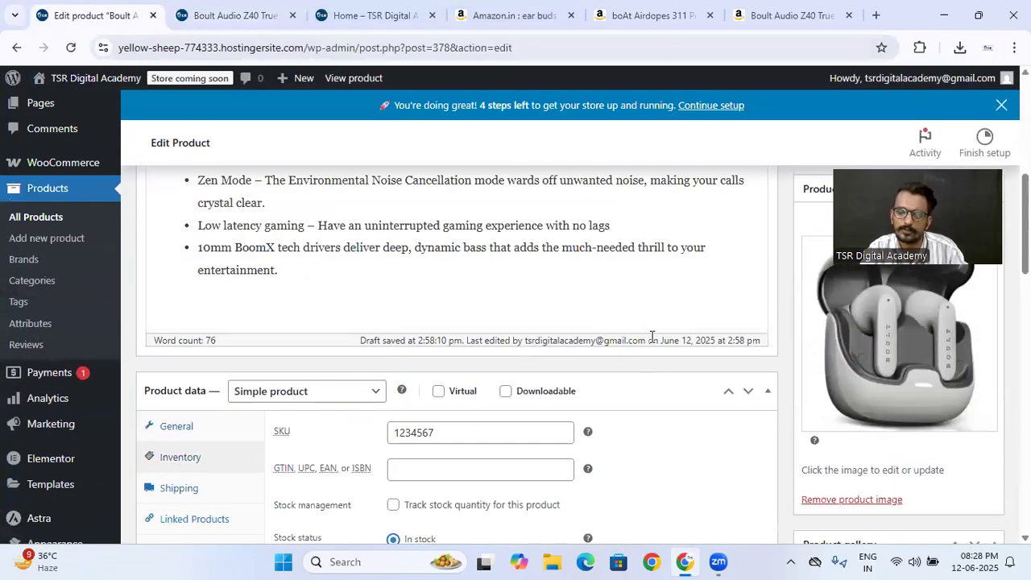
{"action": "left_click", "coordinate": [968, 440]}
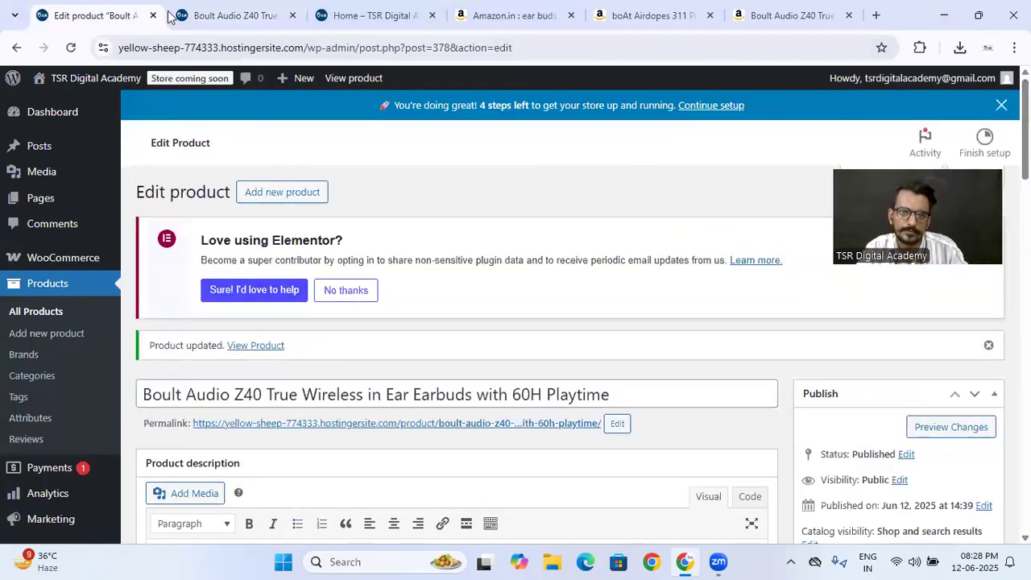
- Reload the Boult product's live page and check its purchase options
{"action": "left_click", "coordinate": [234, 15]}
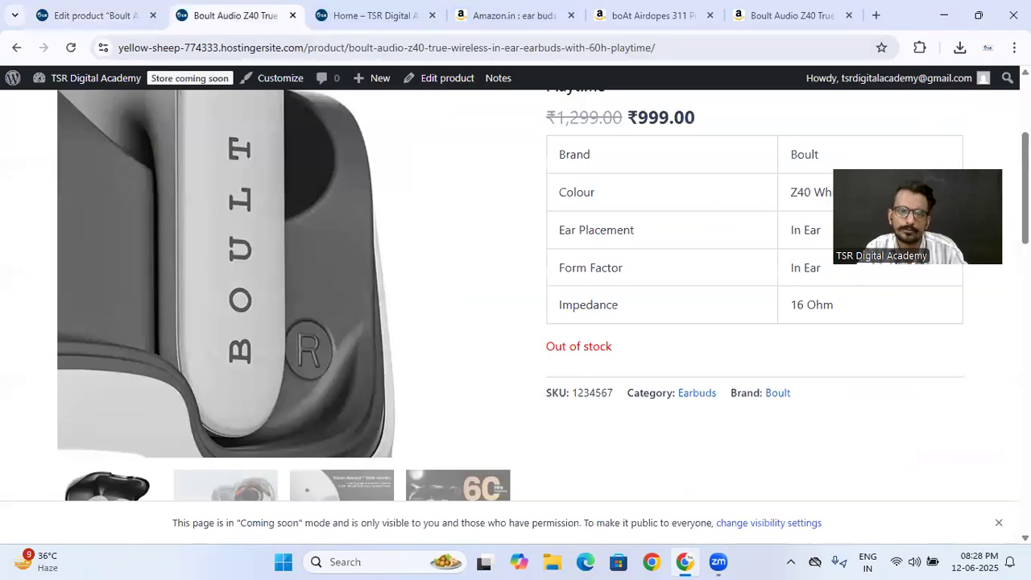
{"action": "left_click", "coordinate": [71, 48]}
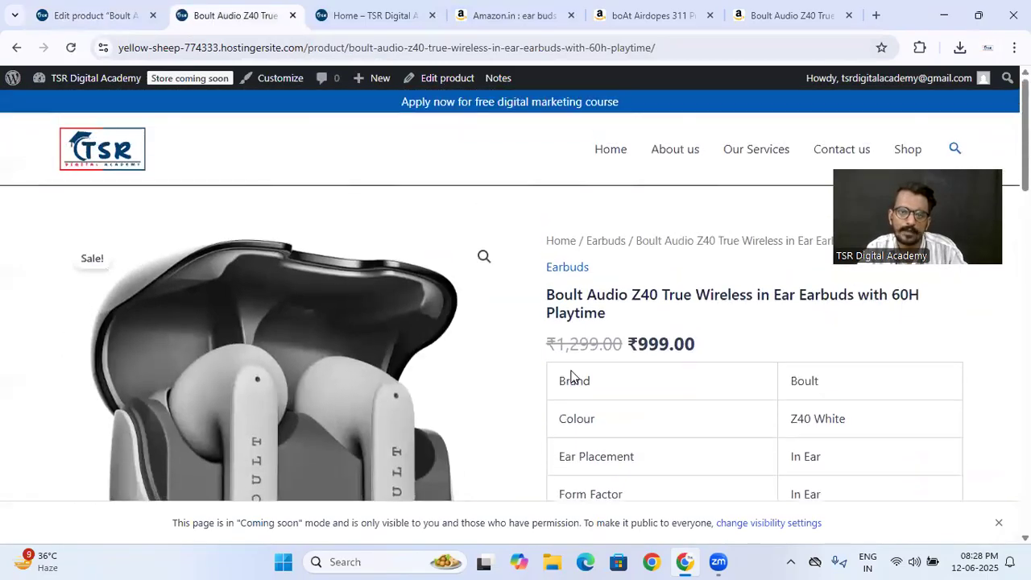
{"action": "left_click", "coordinate": [81, 11]}
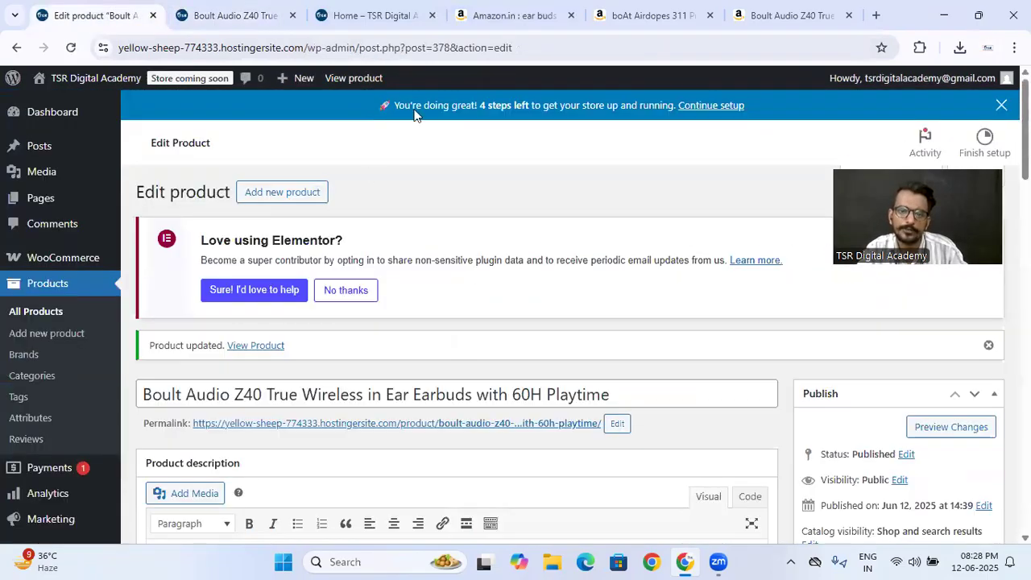
- Check the navigation on the site's home page, then open the WordPress menu settings and review the Main Menu's structure
{"action": "left_click", "coordinate": [330, 13]}
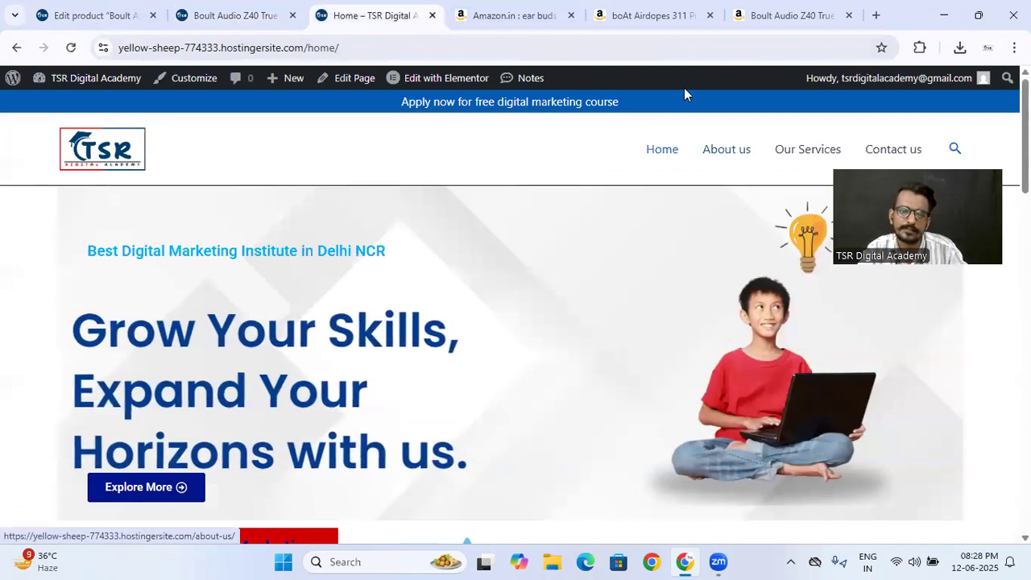
{"action": "left_click", "coordinate": [58, 11]}
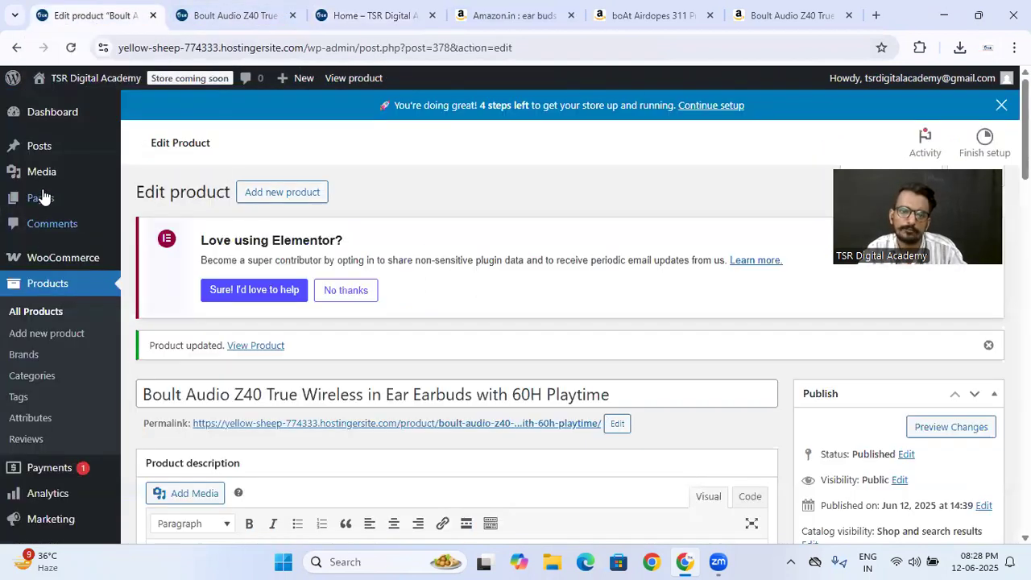
{"action": "scroll", "coordinate": [48, 395], "scroll_direction": "down", "scroll_amount": 2}
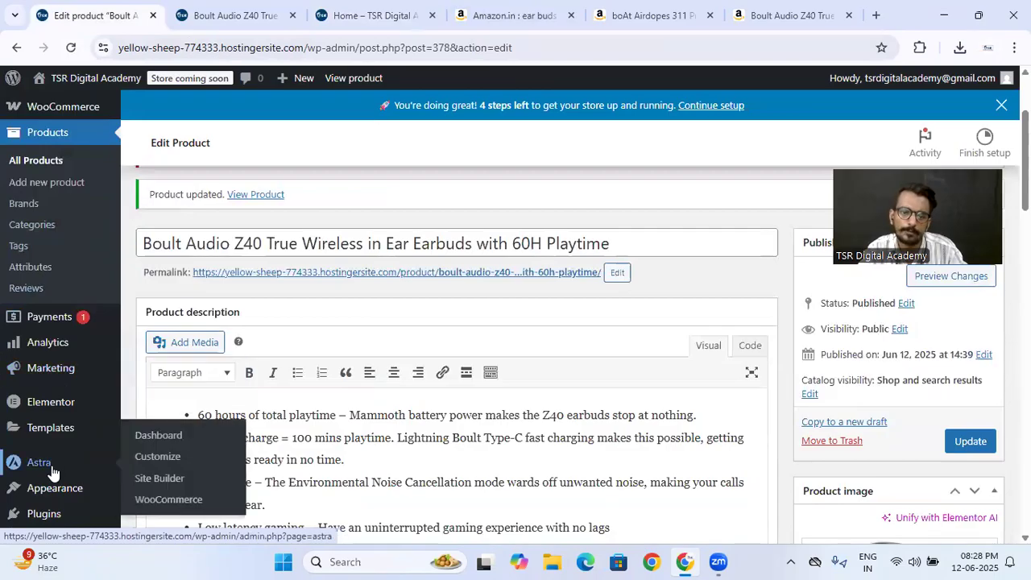
{"action": "mouse_move", "coordinate": [64, 495]}
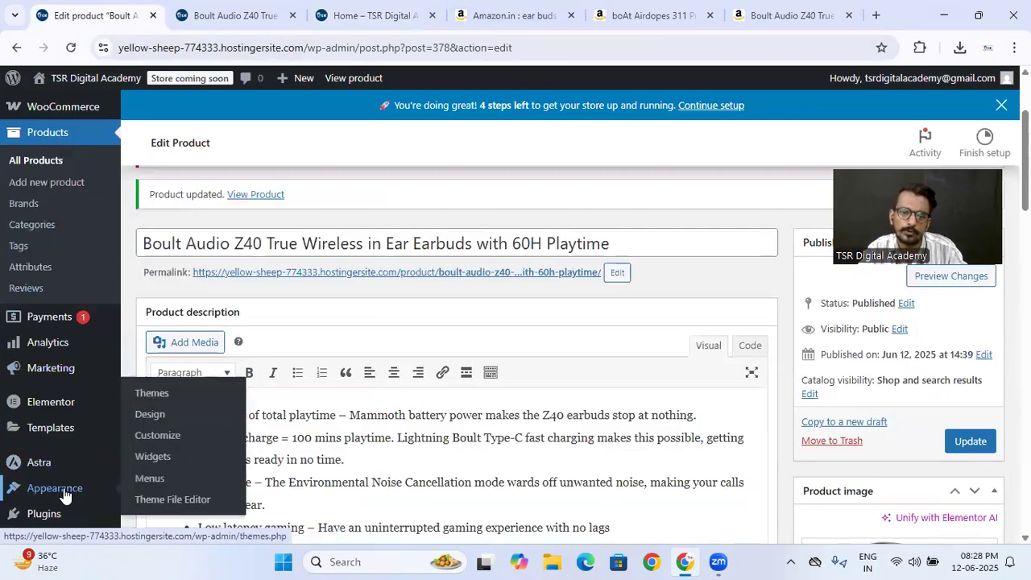
{"action": "left_click", "coordinate": [148, 481]}
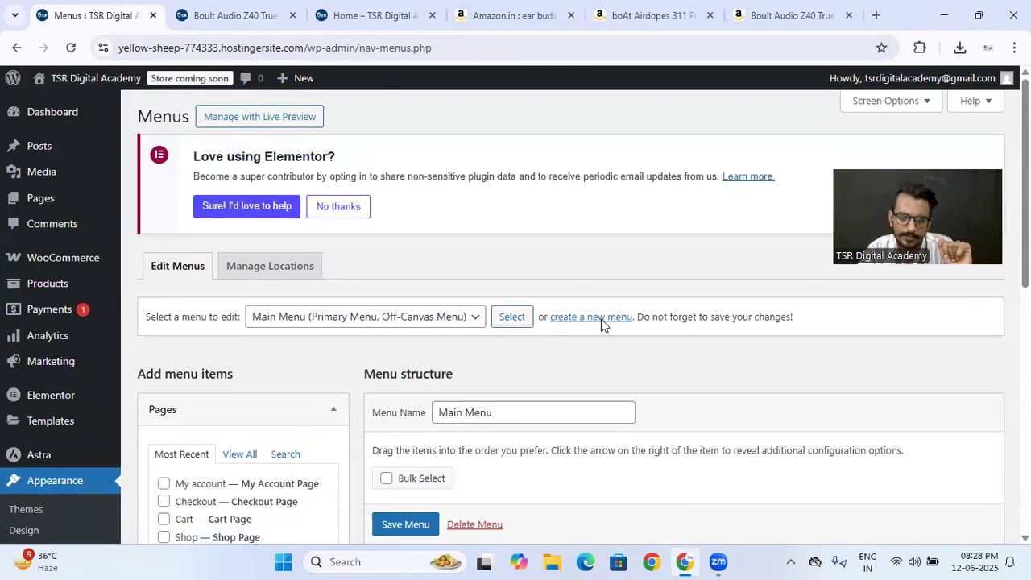
{"action": "scroll", "coordinate": [625, 318], "scroll_direction": "down", "scroll_amount": 3}
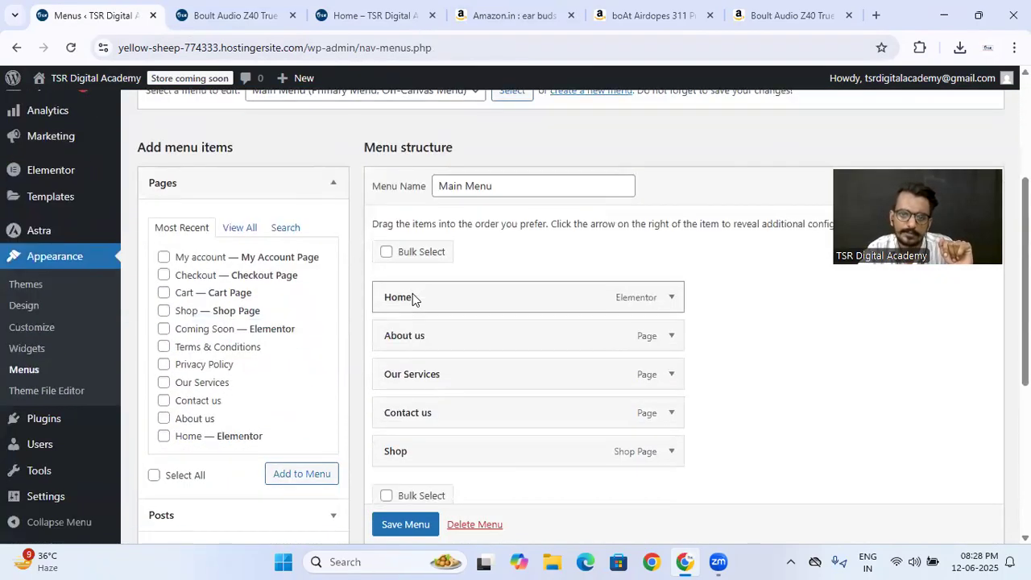
{"action": "scroll", "coordinate": [392, 260], "scroll_direction": "up", "scroll_amount": 2}
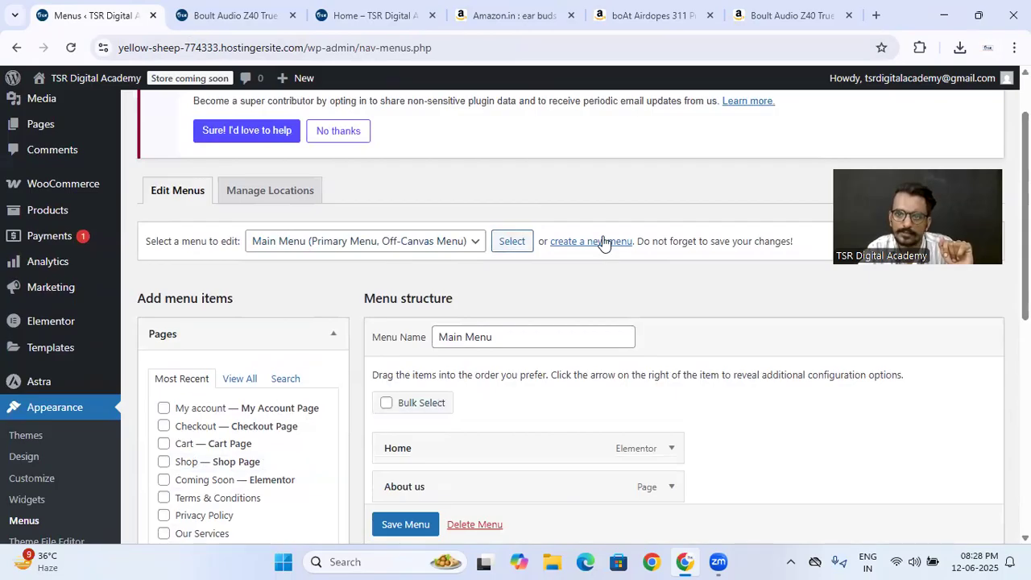
- Create a new menu named "Category Menu" and assign it to the Secondary Menu display location
{"action": "left_click", "coordinate": [604, 241]}
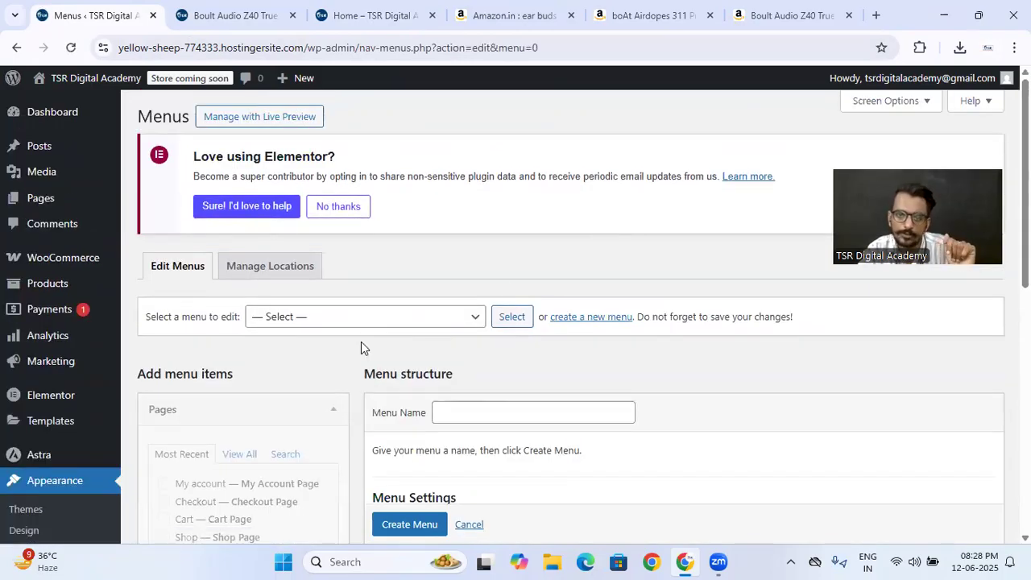
{"action": "left_click", "coordinate": [367, 316]}
{"action": "left_click", "coordinate": [405, 408]}
{"action": "left_click", "coordinate": [444, 411]}
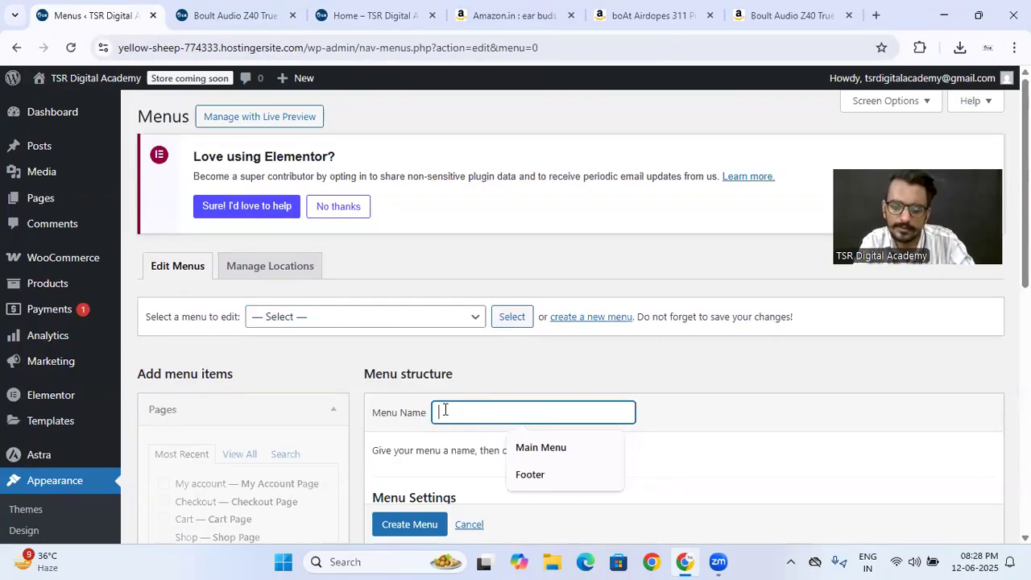
{"action": "type", "text": "Category Menu"}
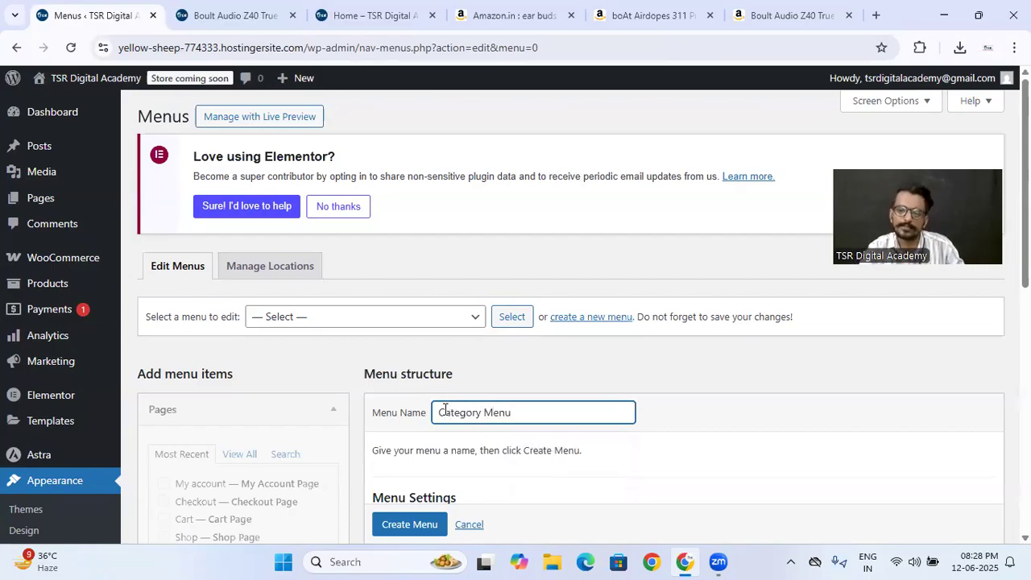
{"action": "scroll", "coordinate": [448, 395], "scroll_direction": "down", "scroll_amount": 2}
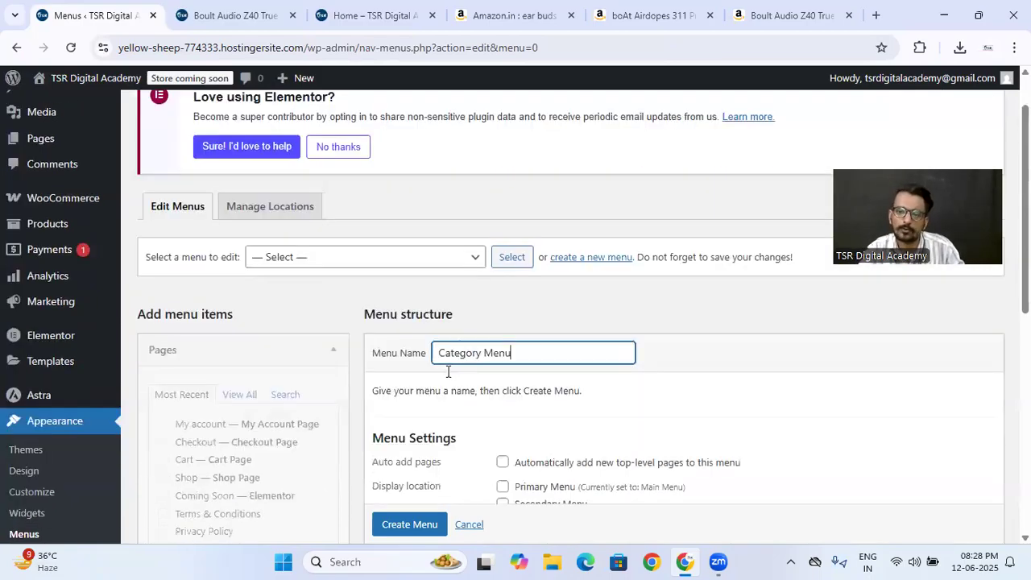
{"action": "left_click", "coordinate": [503, 413]}
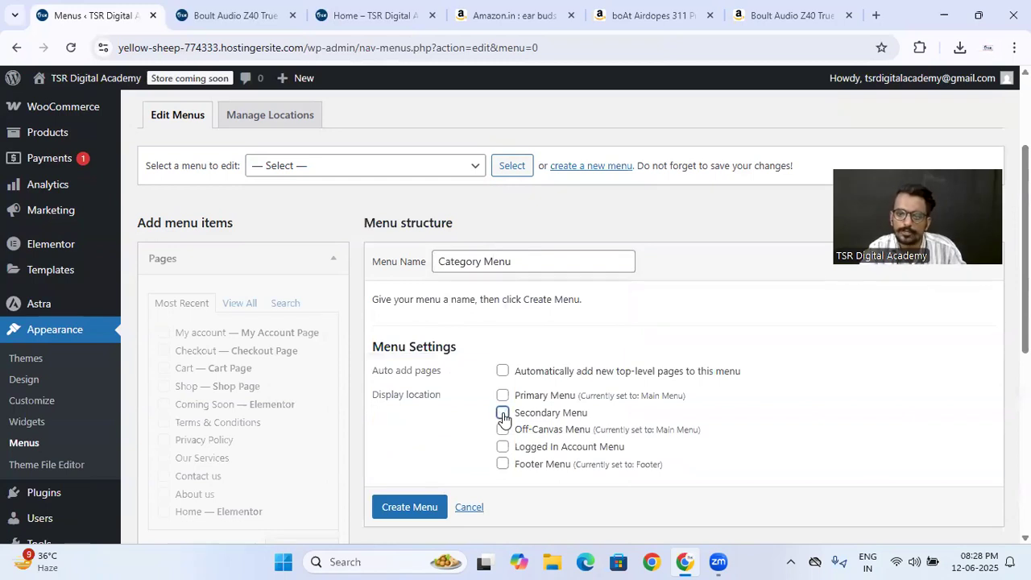
{"action": "scroll", "coordinate": [412, 507], "scroll_direction": "down", "scroll_amount": 1}
{"action": "left_click", "coordinate": [414, 490]}
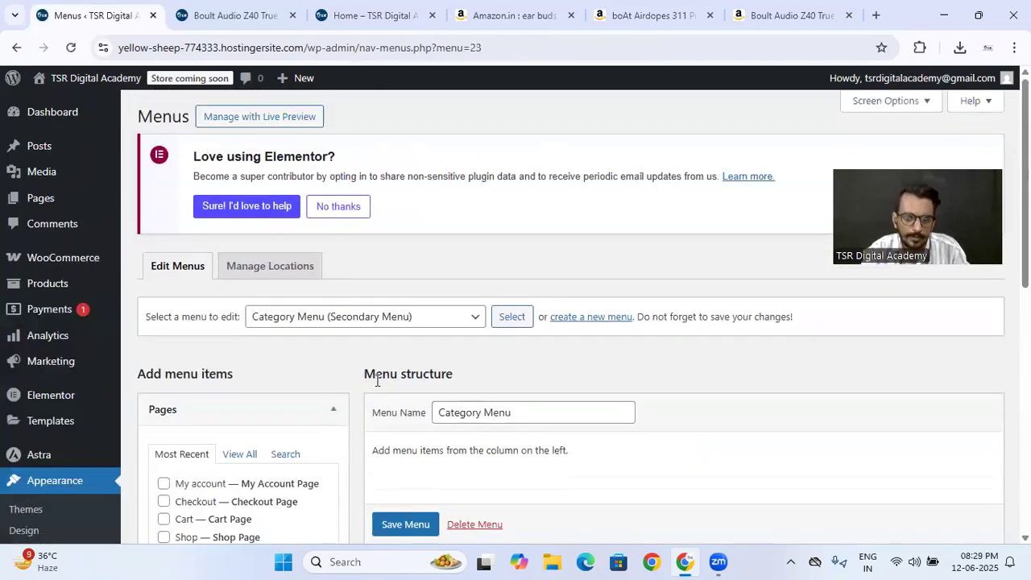
- Add the Earbuds and Earphones product categories to the Category Menu
{"action": "scroll", "coordinate": [376, 379], "scroll_direction": "down", "scroll_amount": 3}
{"action": "scroll", "coordinate": [259, 237], "scroll_direction": "down", "scroll_amount": 3}
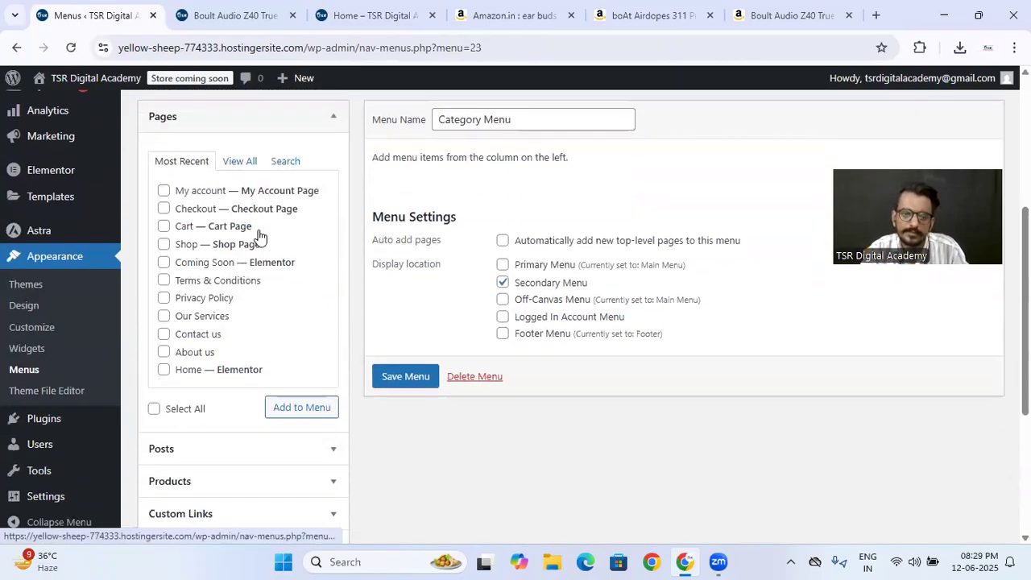
{"action": "scroll", "coordinate": [247, 381], "scroll_direction": "down", "scroll_amount": 2}
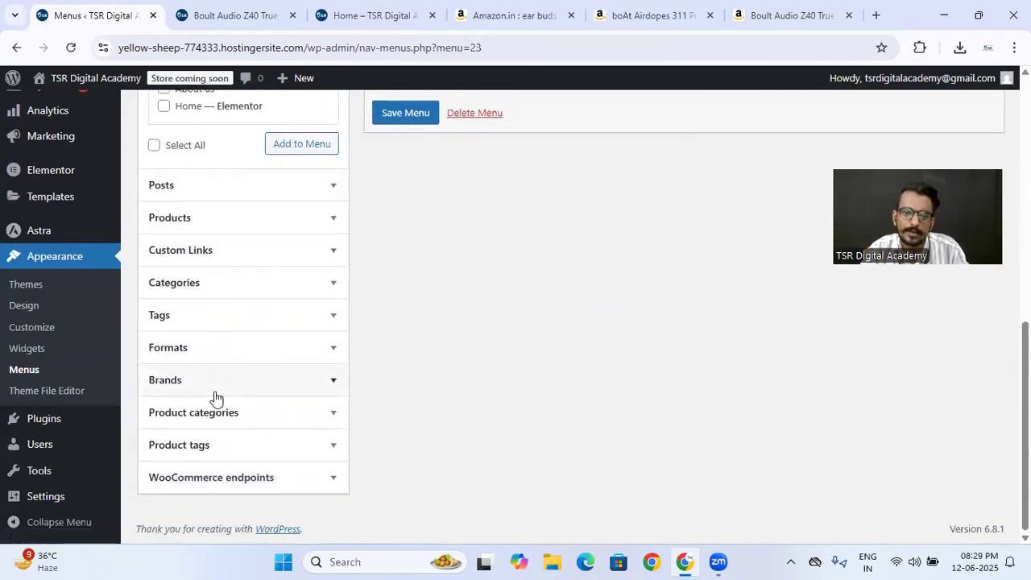
{"action": "left_click", "coordinate": [227, 423]}
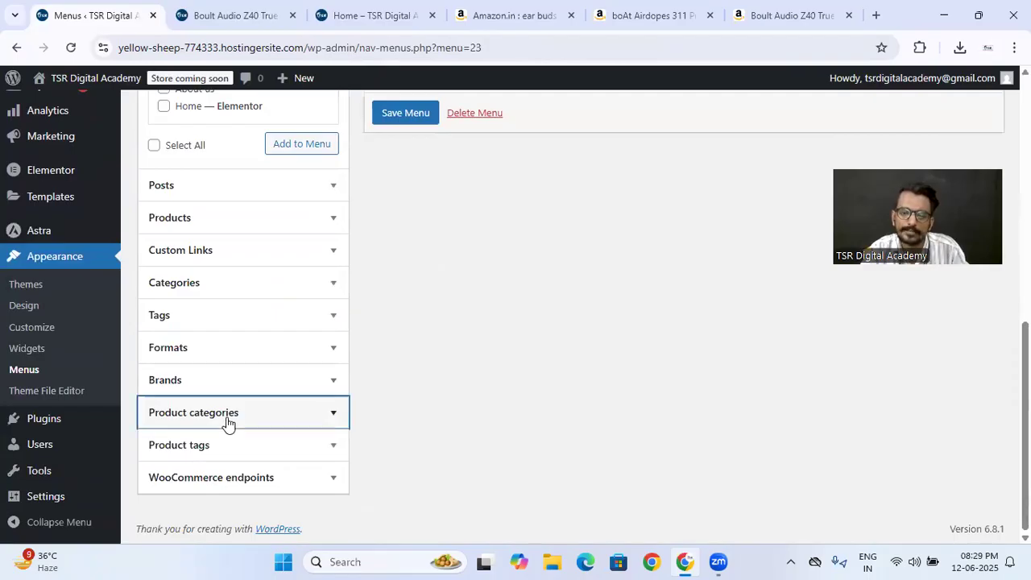
{"action": "left_click", "coordinate": [233, 338]}
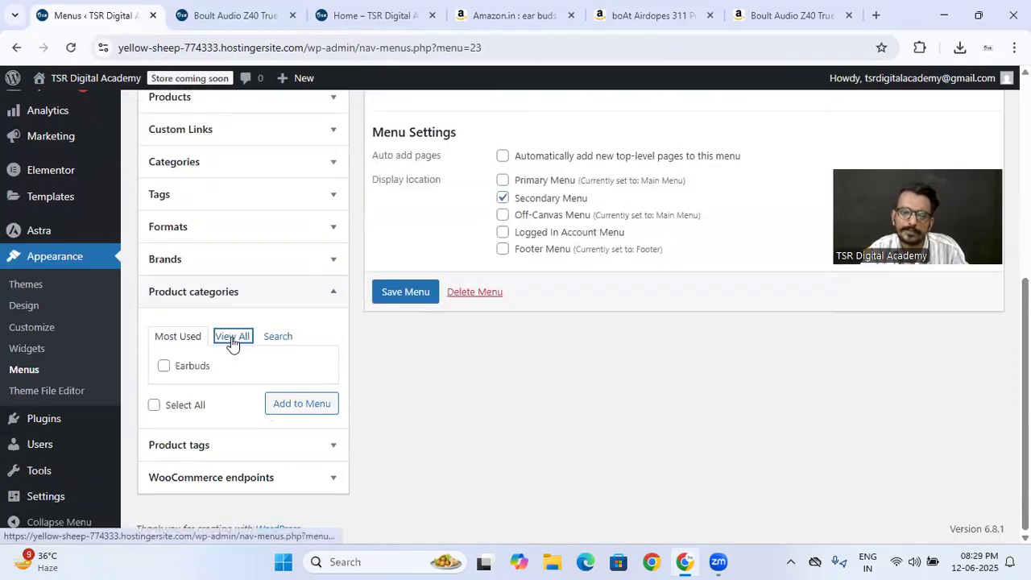
{"action": "left_click", "coordinate": [163, 384]}
{"action": "left_click", "coordinate": [292, 440]}
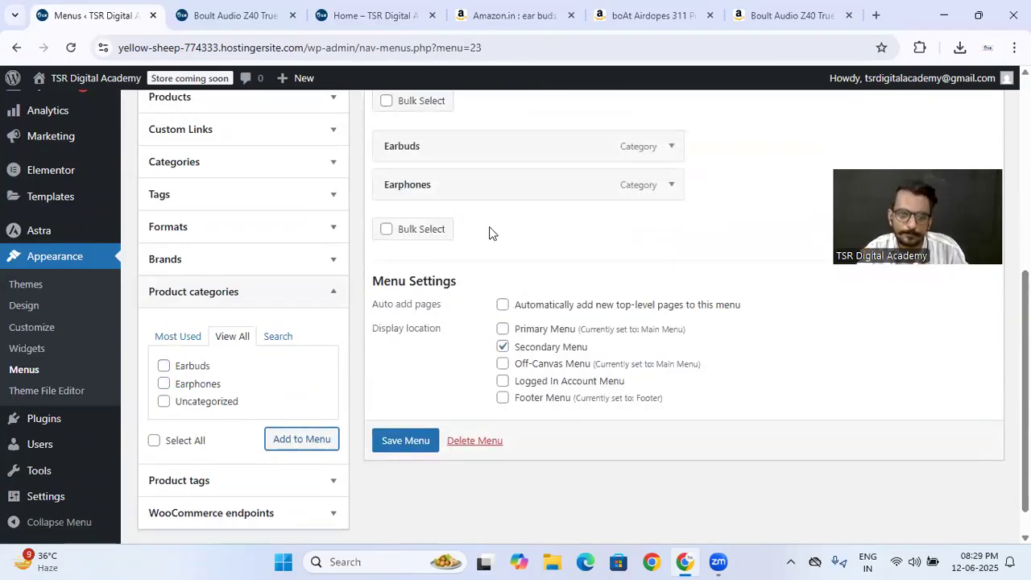
- Add the Boult and Boat brands to the Category Menu and save the menu
{"action": "left_click", "coordinate": [182, 266]}
{"action": "left_click", "coordinate": [165, 334]}
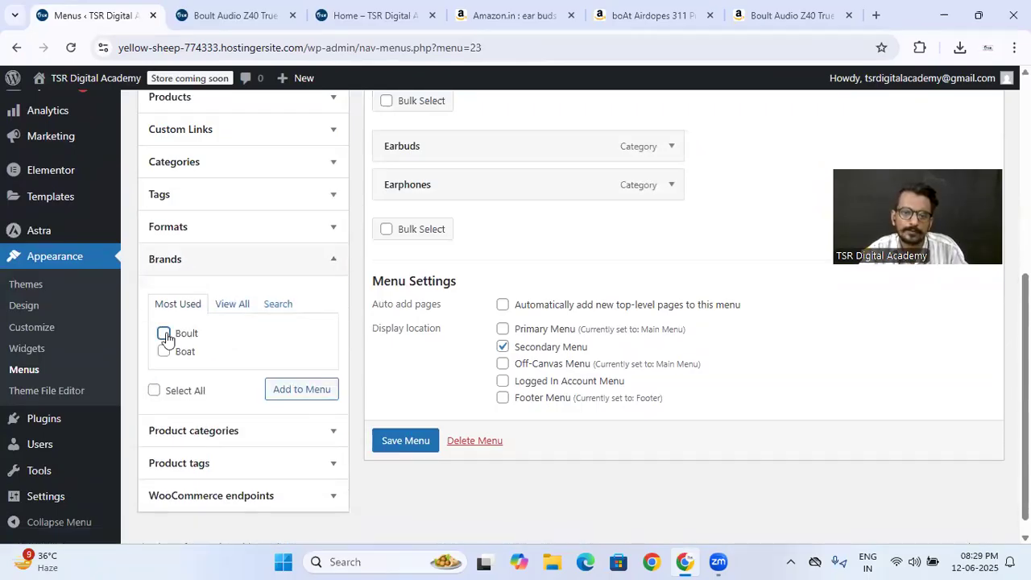
{"action": "left_click", "coordinate": [164, 352]}
{"action": "left_click", "coordinate": [288, 392]}
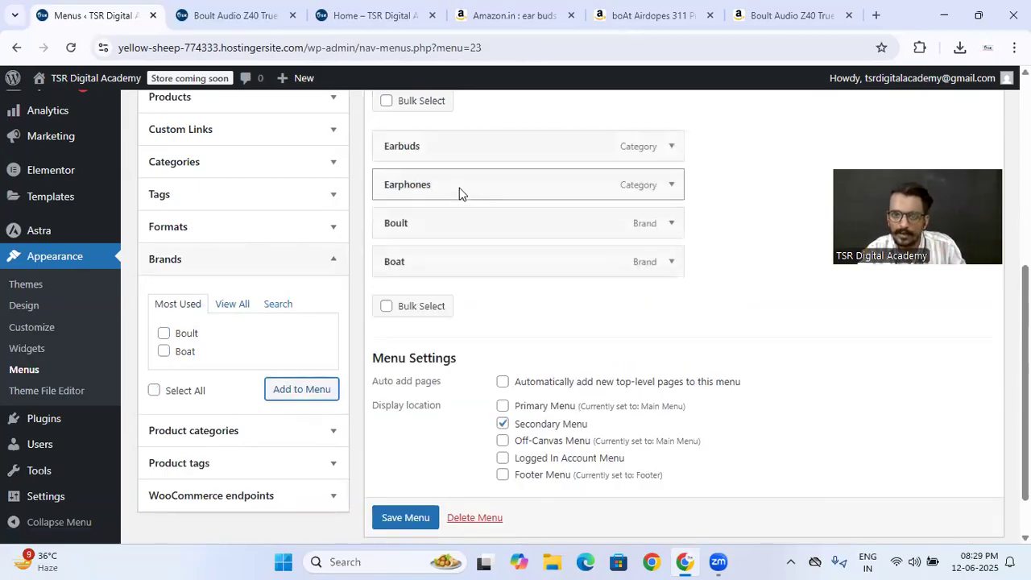
{"action": "left_click", "coordinate": [405, 518]}
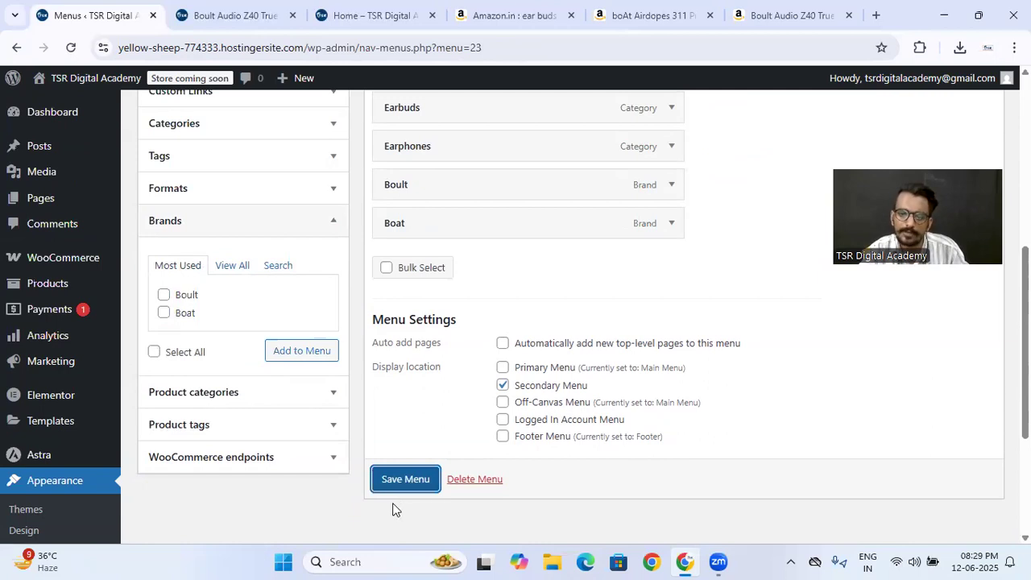
- Add a custom link with the text "Categories" and the URL # to the Category Menu
{"action": "scroll", "coordinate": [490, 430], "scroll_direction": "down", "scroll_amount": 4}
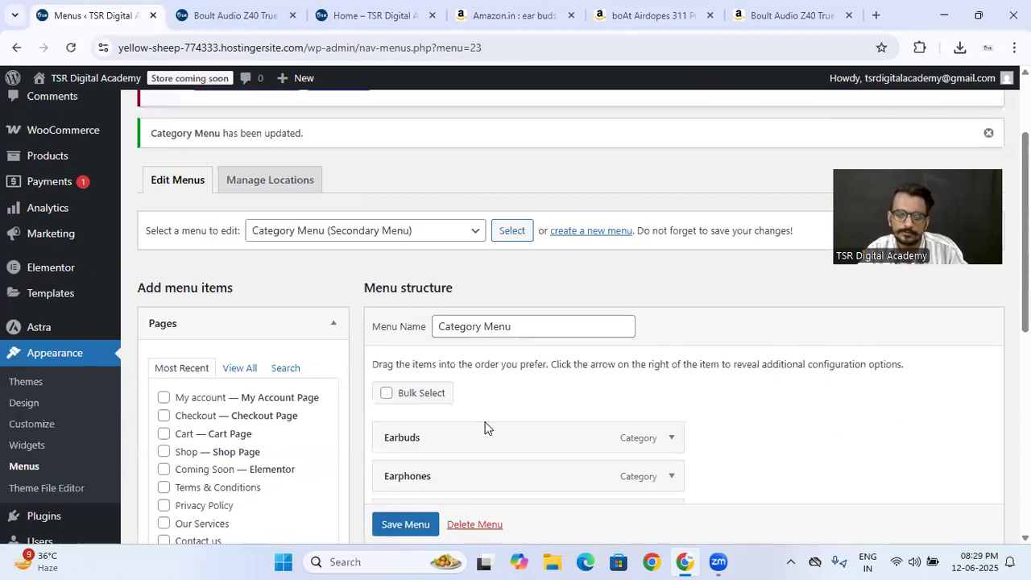
{"action": "scroll", "coordinate": [214, 404], "scroll_direction": "down", "scroll_amount": 2}
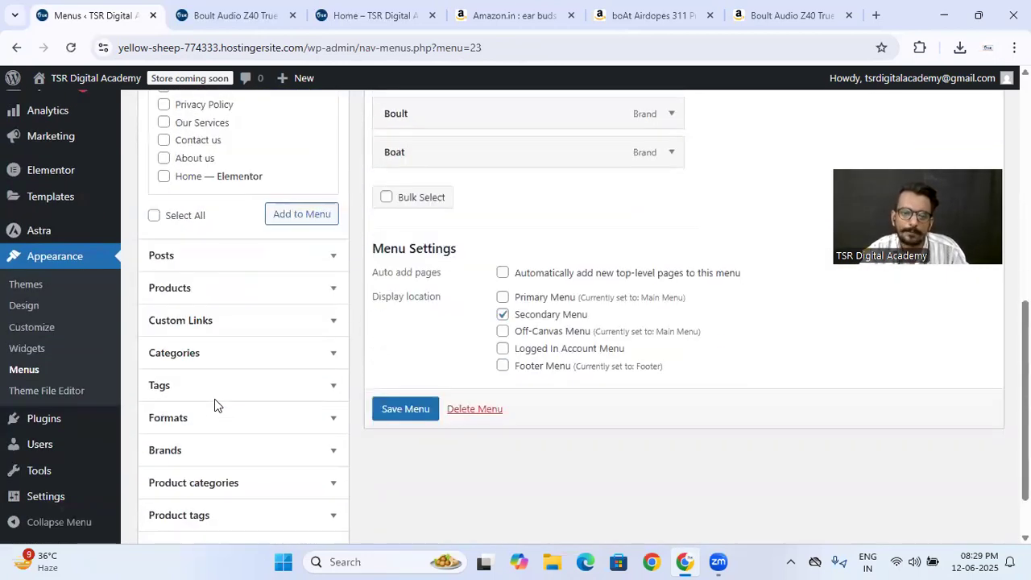
{"action": "left_click", "coordinate": [218, 336]}
{"action": "scroll", "coordinate": [222, 337], "scroll_direction": "up", "scroll_amount": 3}
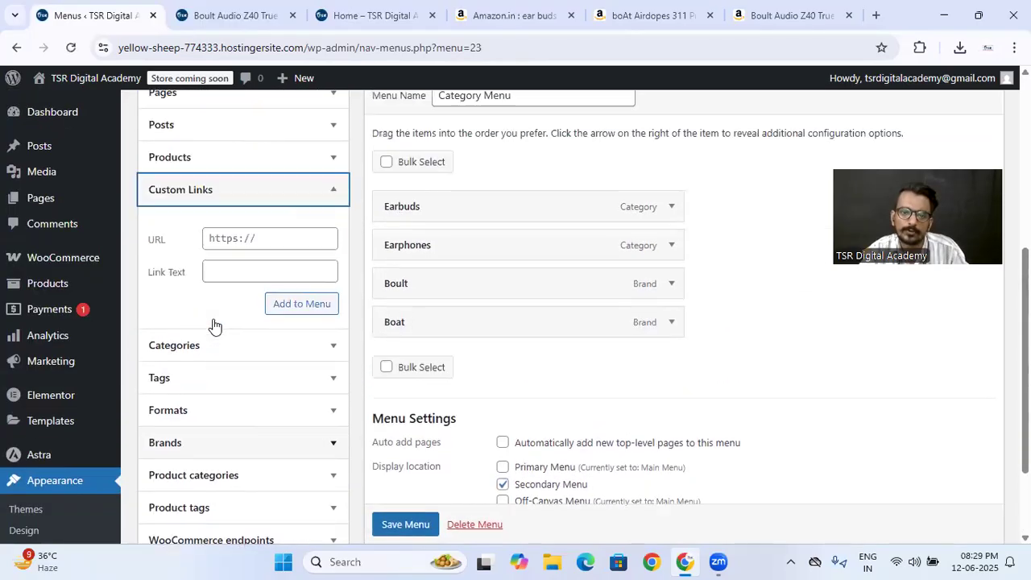
{"action": "left_click", "coordinate": [256, 381]}
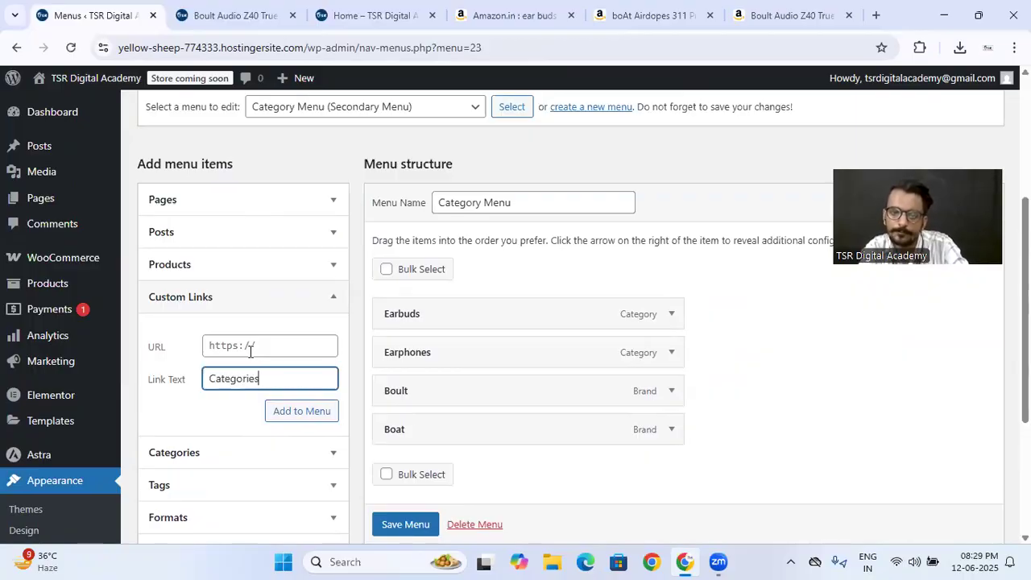
{"action": "left_click", "coordinate": [250, 352]}
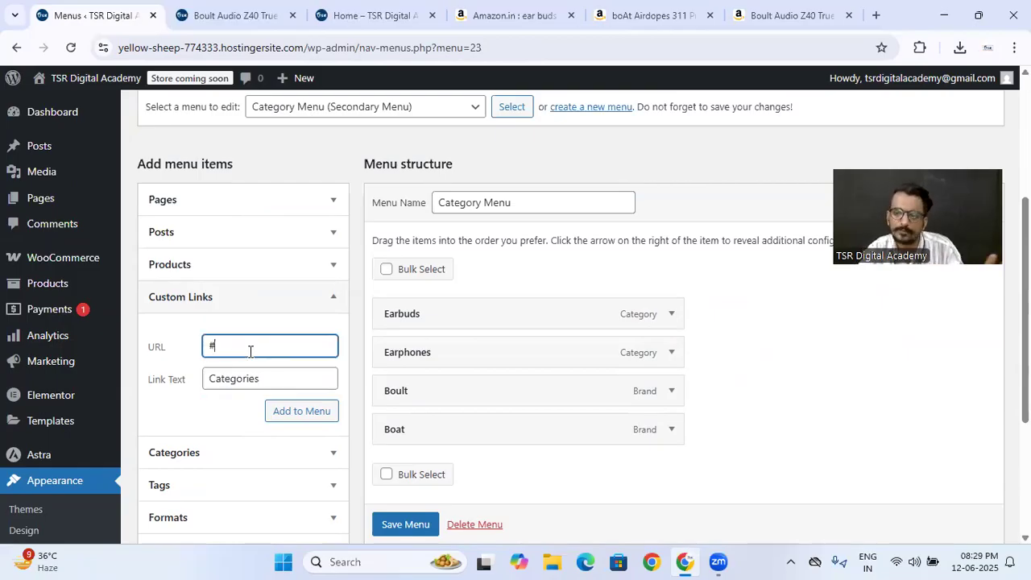
{"action": "left_click", "coordinate": [303, 422]}
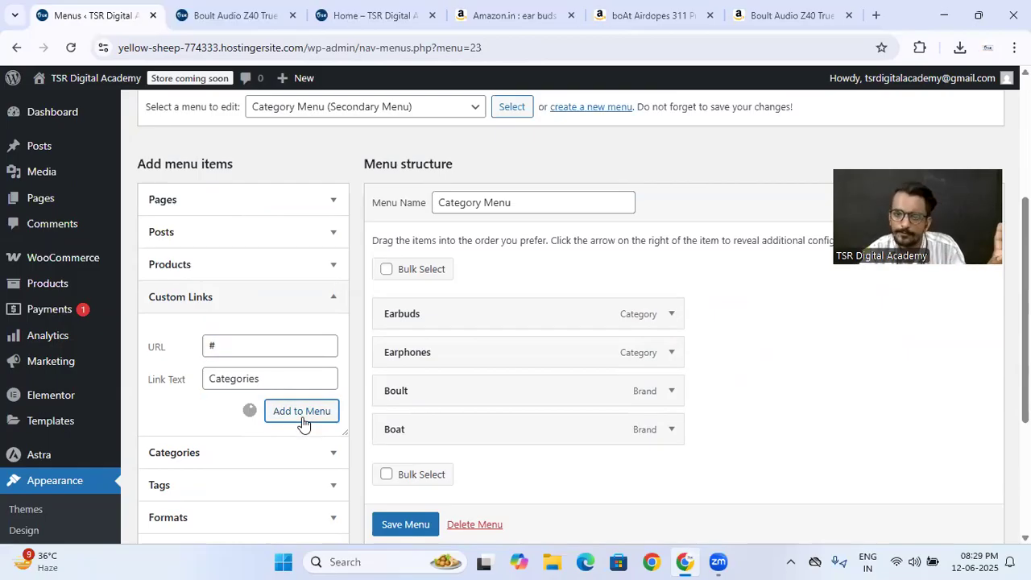
- Add a custom link with the text "Brands" and the URL # to the Category Menu
{"action": "left_click", "coordinate": [255, 384]}
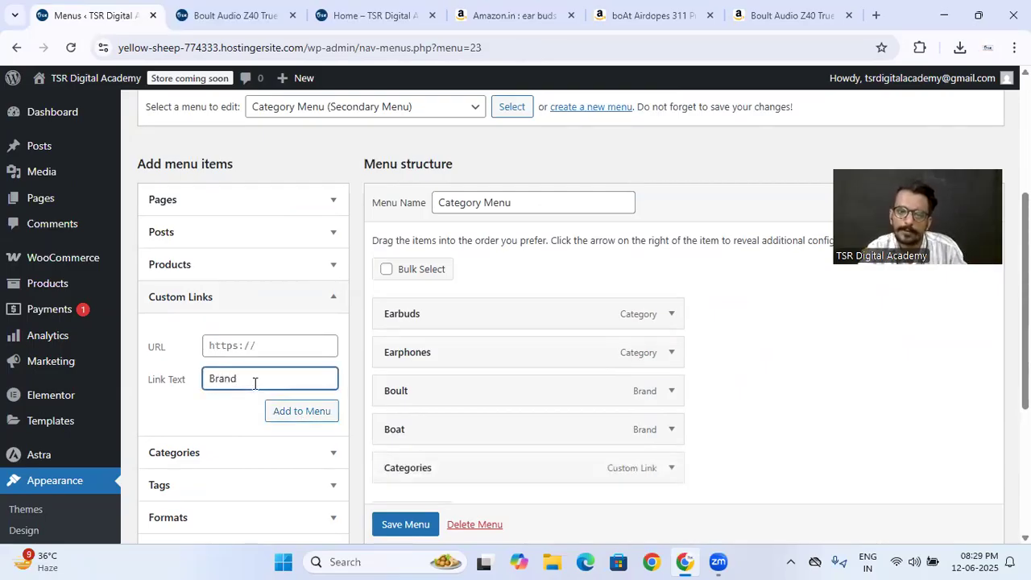
{"action": "left_click", "coordinate": [254, 350]}
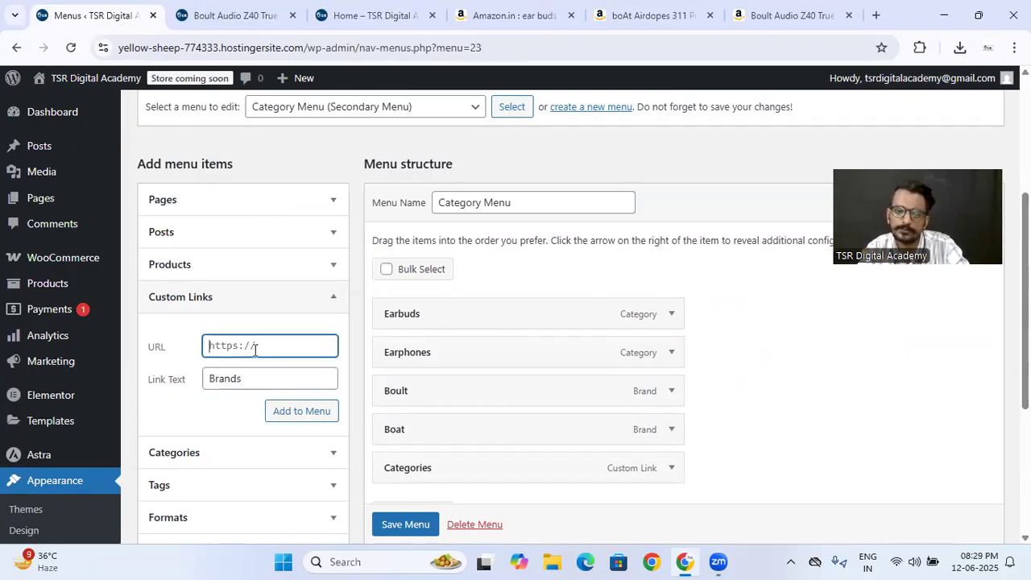
{"action": "left_click", "coordinate": [296, 412]}
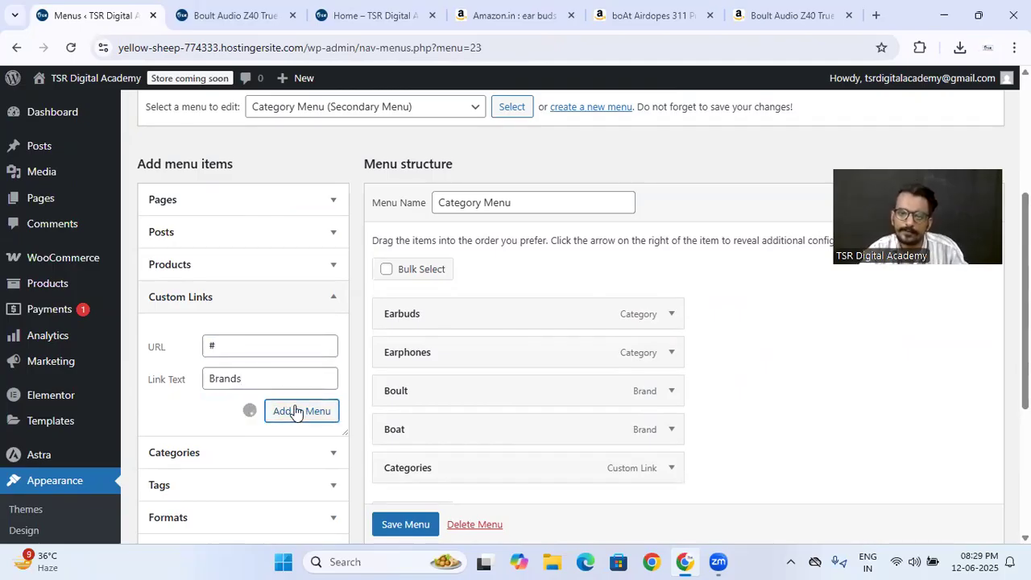
- Nest Earbuds and Earphones under Categories and Boult and Boat under Brands, then save the Category Menu
{"action": "scroll", "coordinate": [417, 431], "scroll_direction": "down", "scroll_amount": 1}
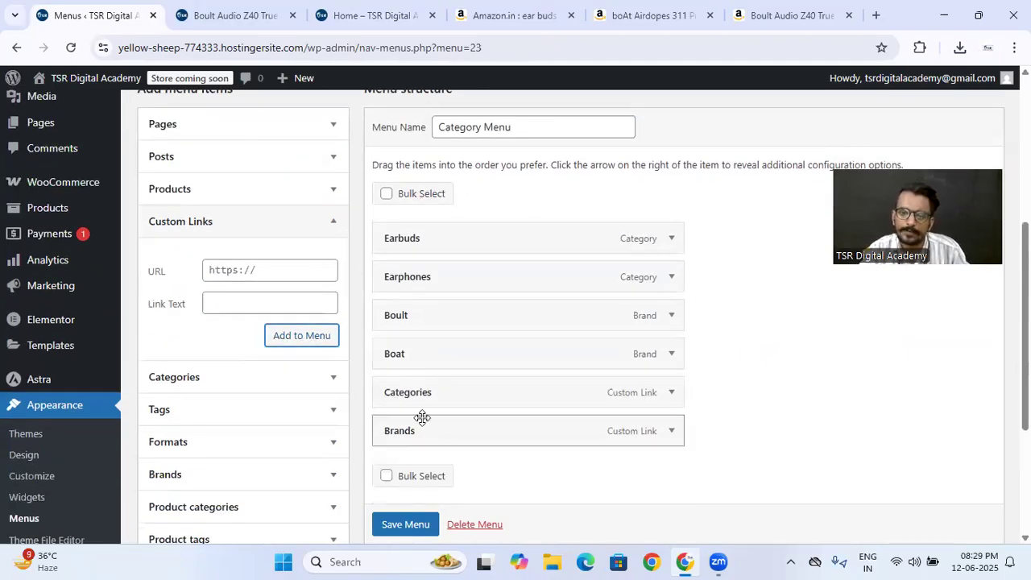
{"action": "left_click_drag", "start_coordinate": [420, 393], "coordinate": [445, 277]}
{"action": "left_click_drag", "start_coordinate": [442, 312], "coordinate": [466, 314]}
{"action": "left_click_drag", "start_coordinate": [425, 435], "coordinate": [426, 359]}
{"action": "left_click_drag", "start_coordinate": [419, 392], "coordinate": [428, 390]}
{"action": "left_click_drag", "start_coordinate": [398, 432], "coordinate": [424, 439]}
{"action": "scroll", "coordinate": [419, 515], "scroll_direction": "down", "scroll_amount": 1}
{"action": "left_click", "coordinate": [418, 524]}
- Check the header navigation on the Boult product's live page, then return to the Category Menu and save it again
{"action": "left_click", "coordinate": [197, 14]}
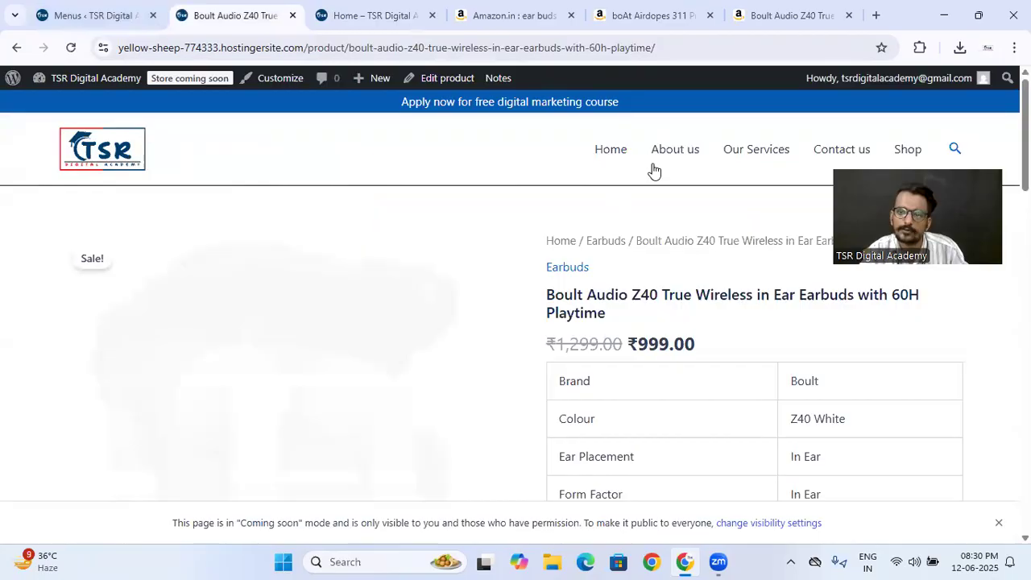
{"action": "left_click", "coordinate": [64, 8]}
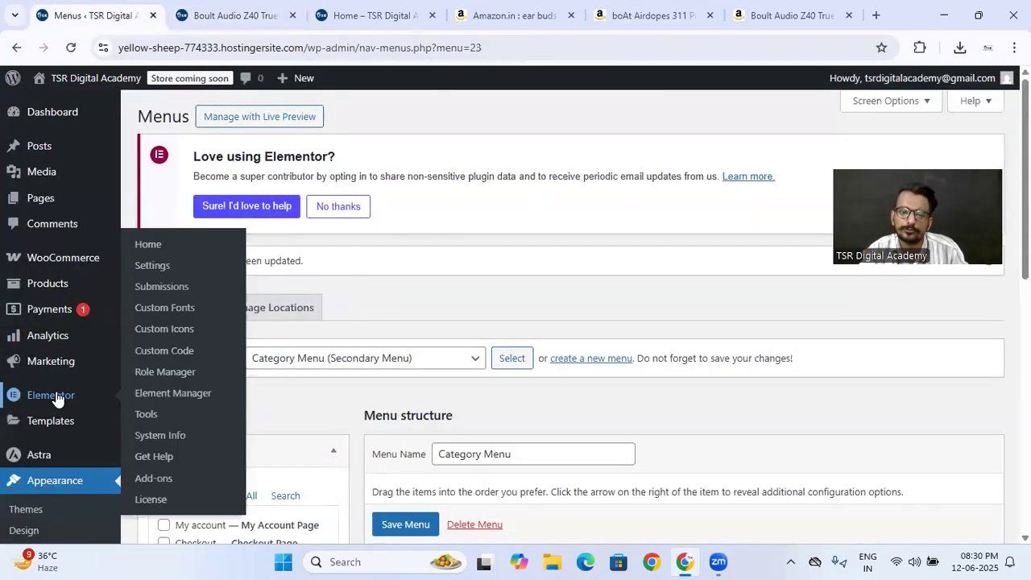
{"action": "scroll", "coordinate": [440, 395], "scroll_direction": "down", "scroll_amount": 1}
{"action": "scroll", "coordinate": [440, 395], "scroll_direction": "down", "scroll_amount": 5}
{"action": "left_click", "coordinate": [405, 524]}
{"action": "scroll", "coordinate": [427, 288], "scroll_direction": "down", "scroll_amount": 4}
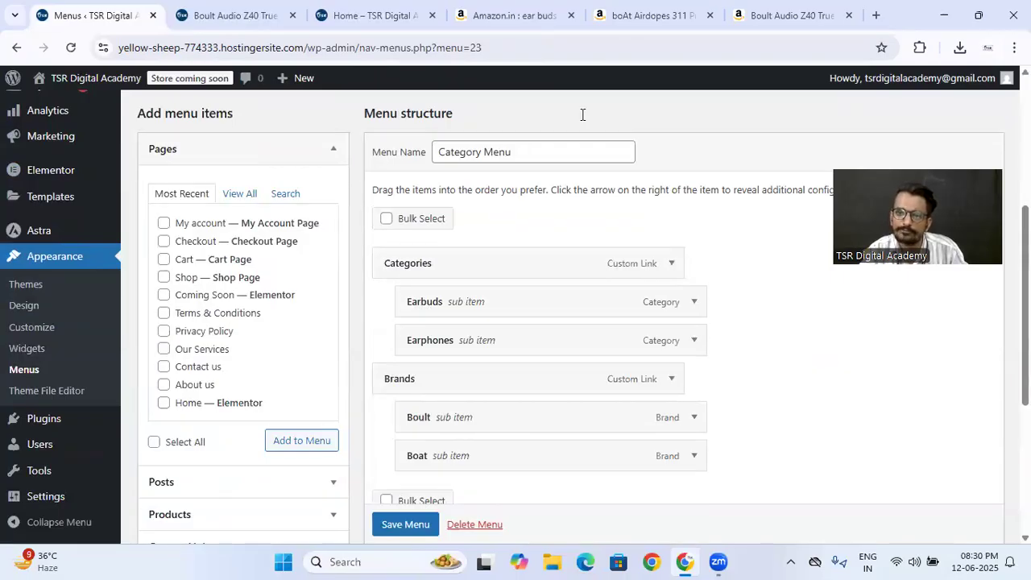
- Open everlike.in in a new tab and examine how its category navigation and dropdown submenus are arranged
{"action": "key", "text": "ctrl+t"}
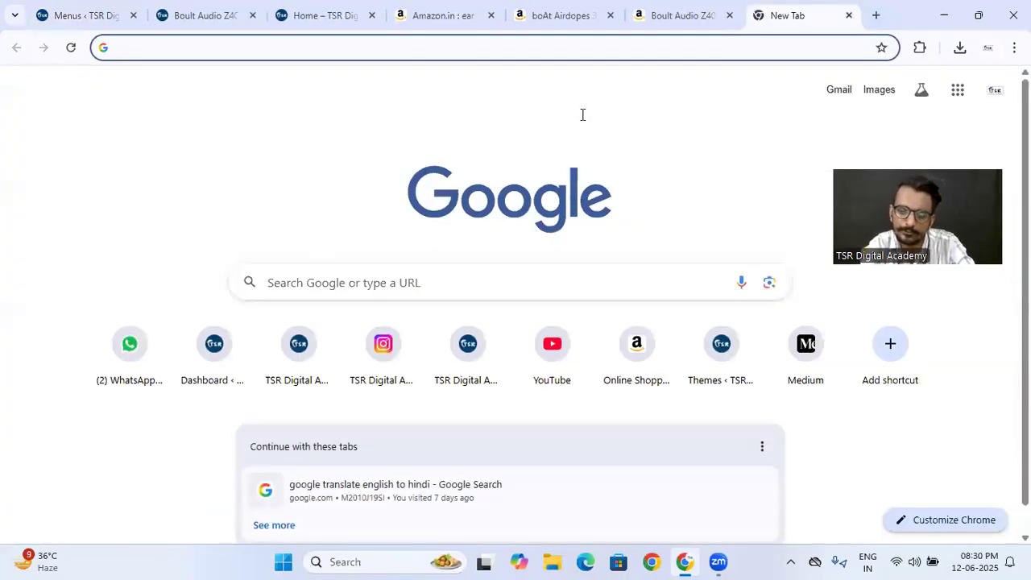
{"action": "type", "text": "everlike"}
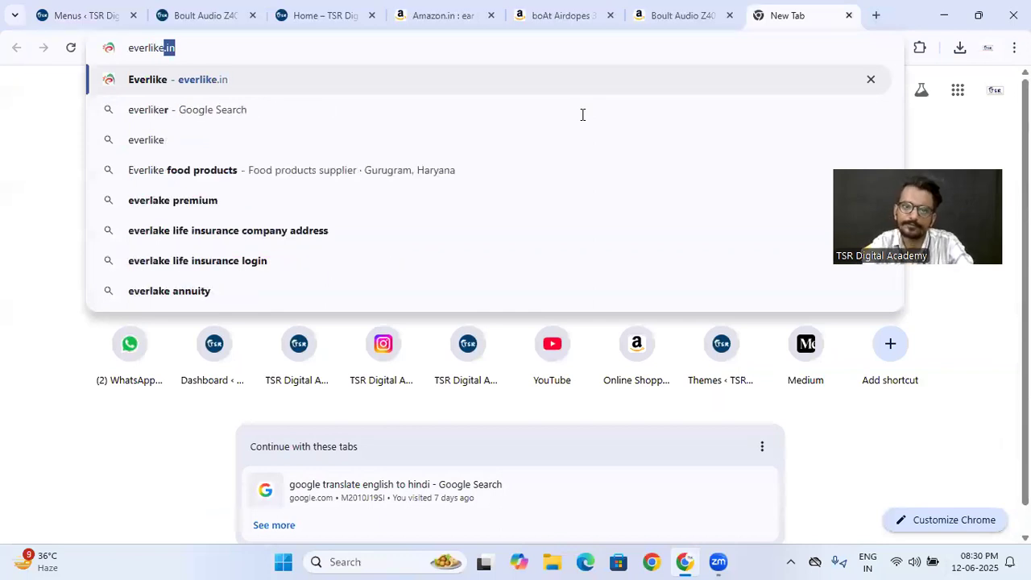
{"action": "key", "text": "Return"}
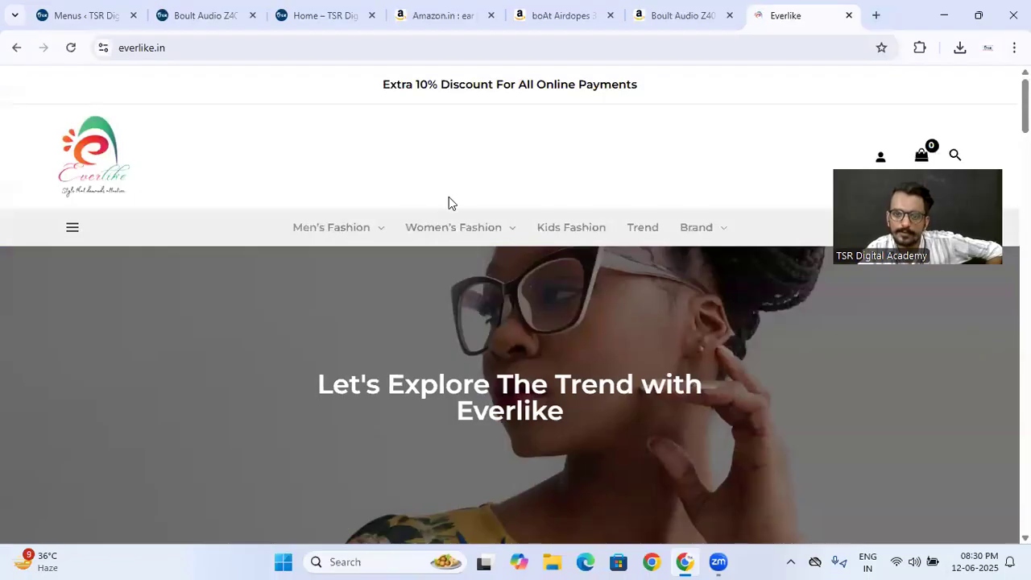
{"action": "mouse_move", "coordinate": [329, 235]}
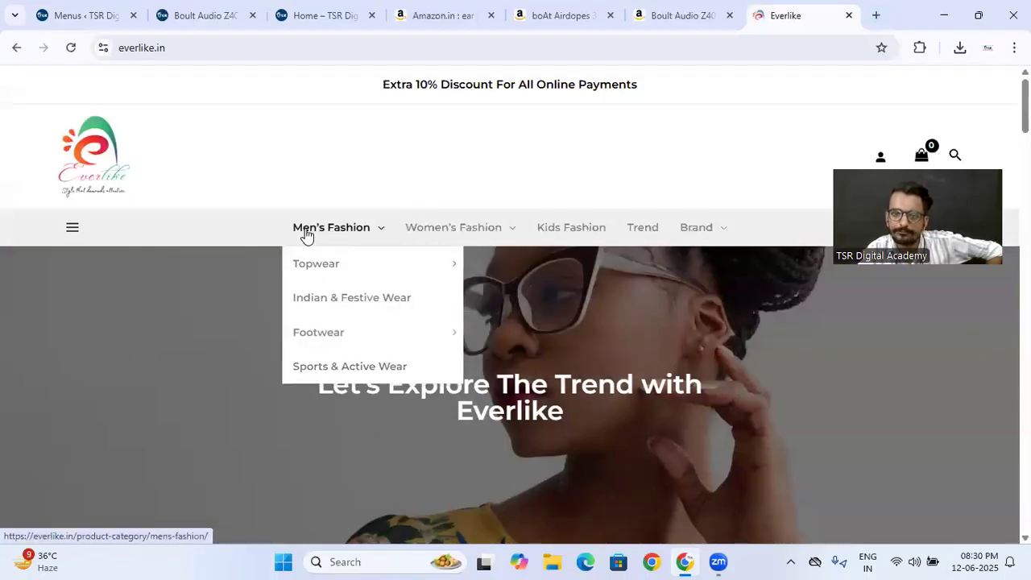
{"action": "mouse_move", "coordinate": [717, 236]}
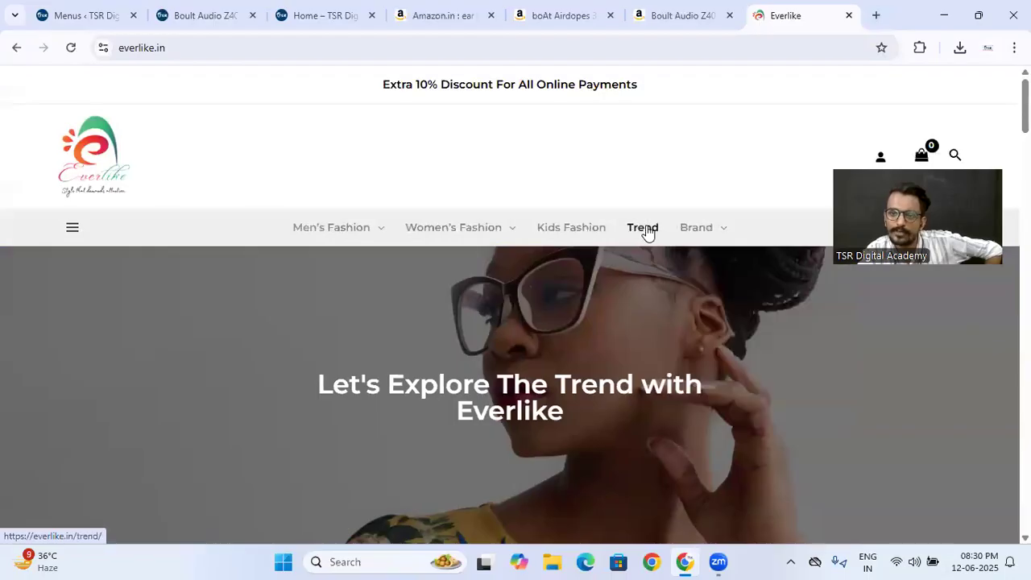
{"action": "mouse_move", "coordinate": [483, 230]}
{"action": "mouse_move", "coordinate": [461, 266]}
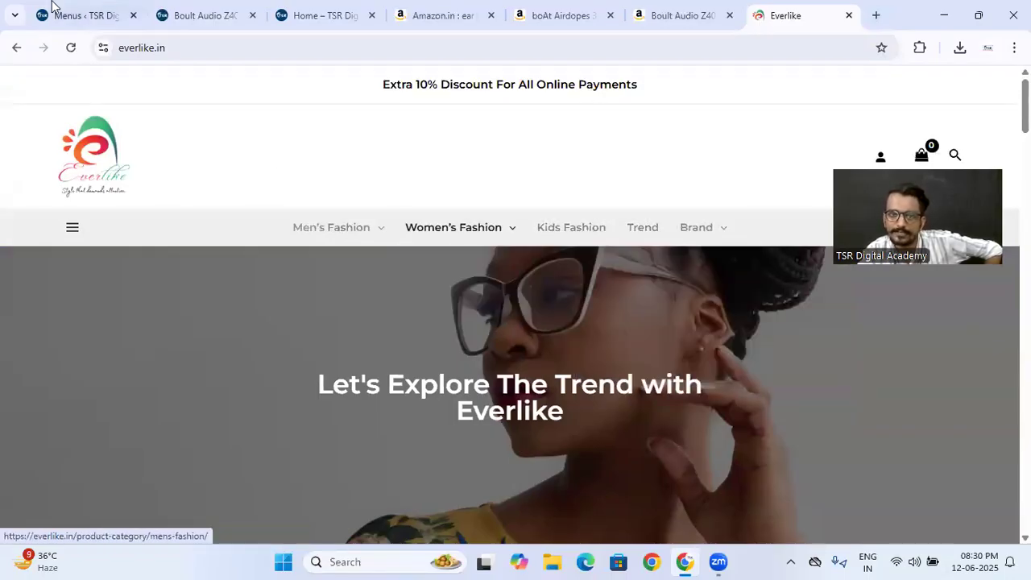
- Try nesting Earphones under Earbuds, compare it with Everlike's Topwear submenu, and restore Earphones as a direct sub-item of Categories
{"action": "left_click", "coordinate": [50, 7]}
{"action": "left_click_drag", "start_coordinate": [427, 342], "coordinate": [462, 349]}
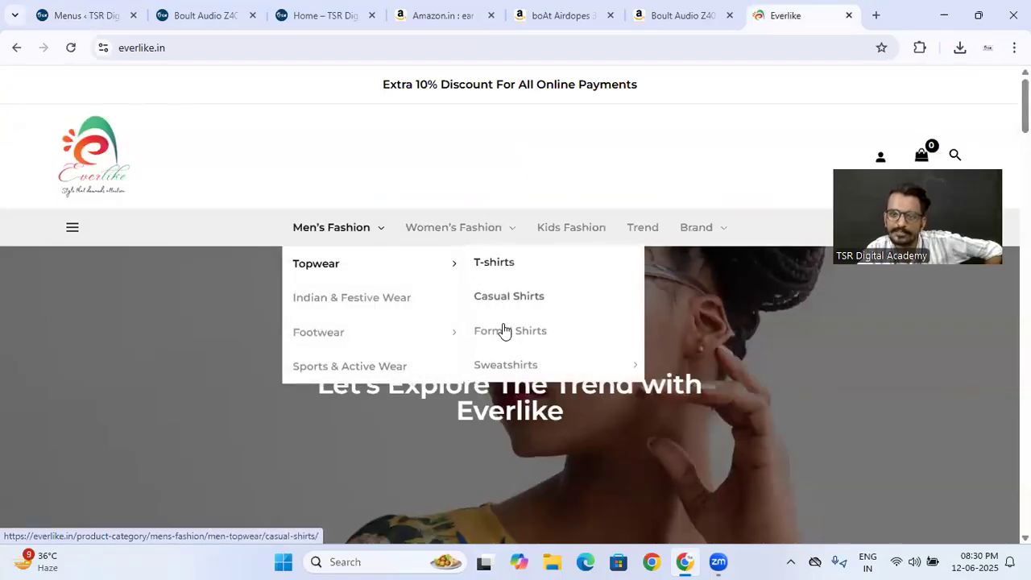
{"action": "left_click", "coordinate": [46, 13]}
{"action": "left_click_drag", "start_coordinate": [492, 342], "coordinate": [479, 341]}
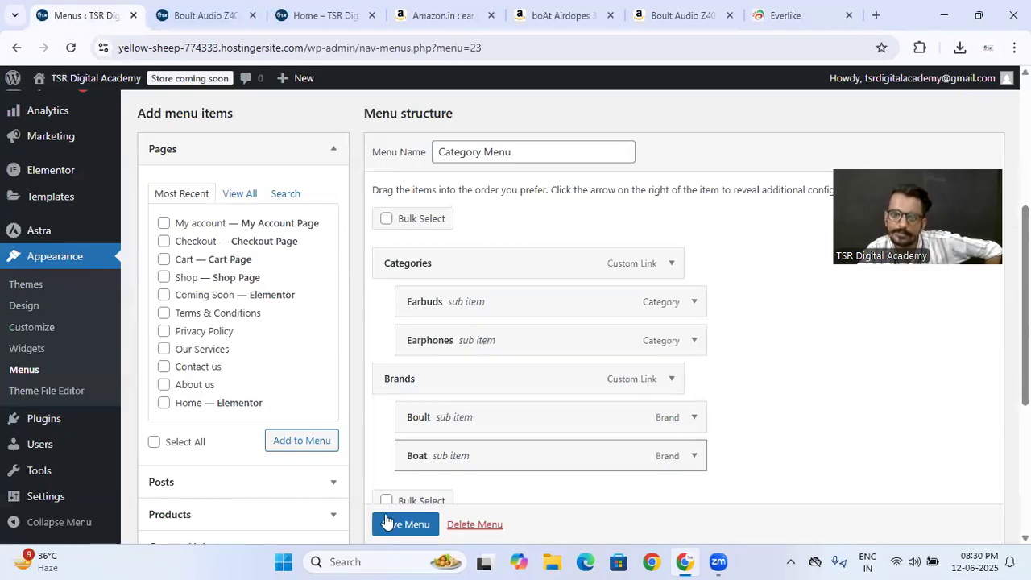
- Save the Category Menu and open the menu location settings for the header's Primary Menu in the theme Customizer
{"action": "left_click", "coordinate": [387, 524]}
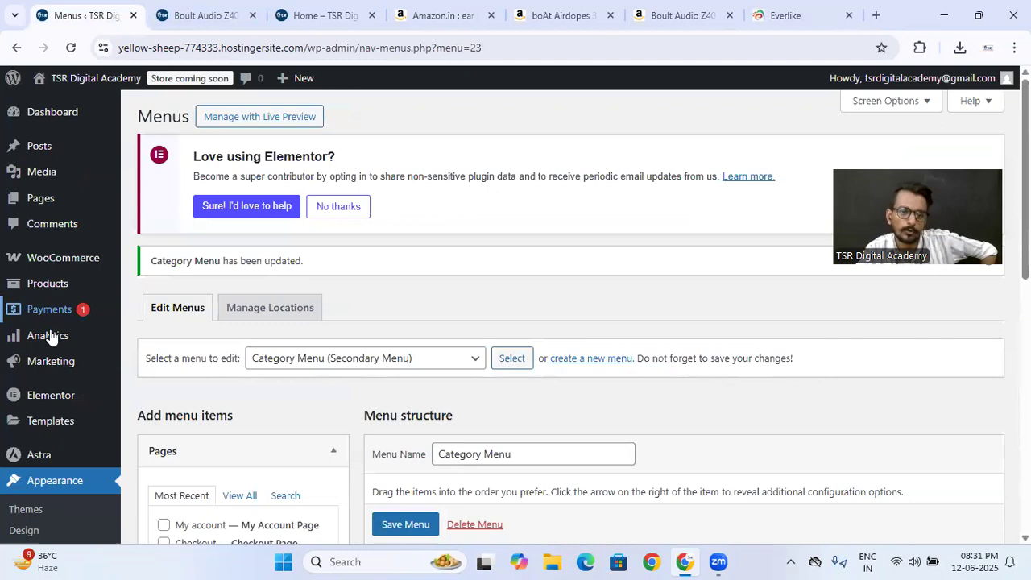
{"action": "scroll", "coordinate": [50, 338], "scroll_direction": "down", "scroll_amount": 2}
{"action": "left_click", "coordinate": [44, 400]}
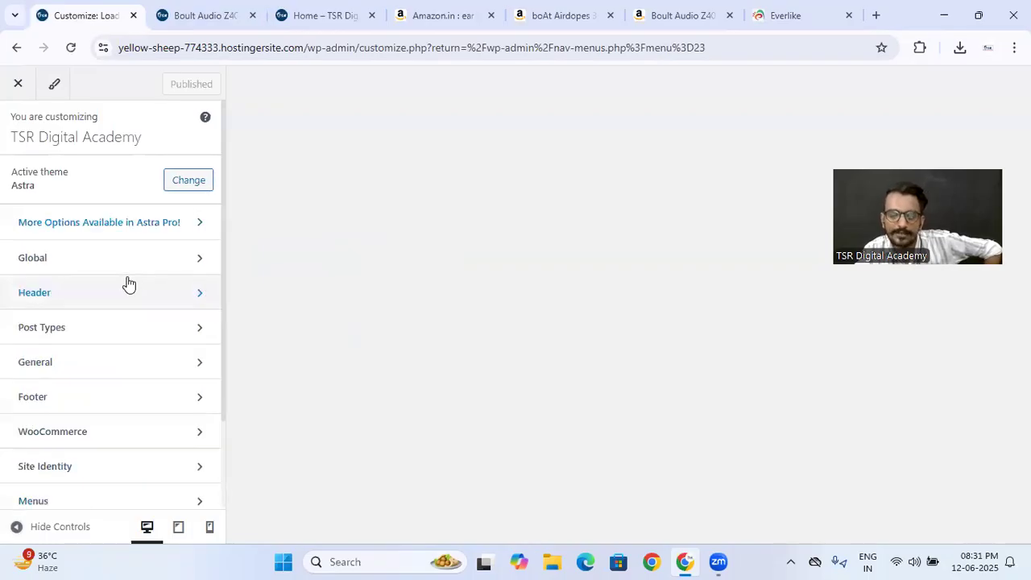
{"action": "scroll", "coordinate": [129, 283], "scroll_direction": "down", "scroll_amount": 2}
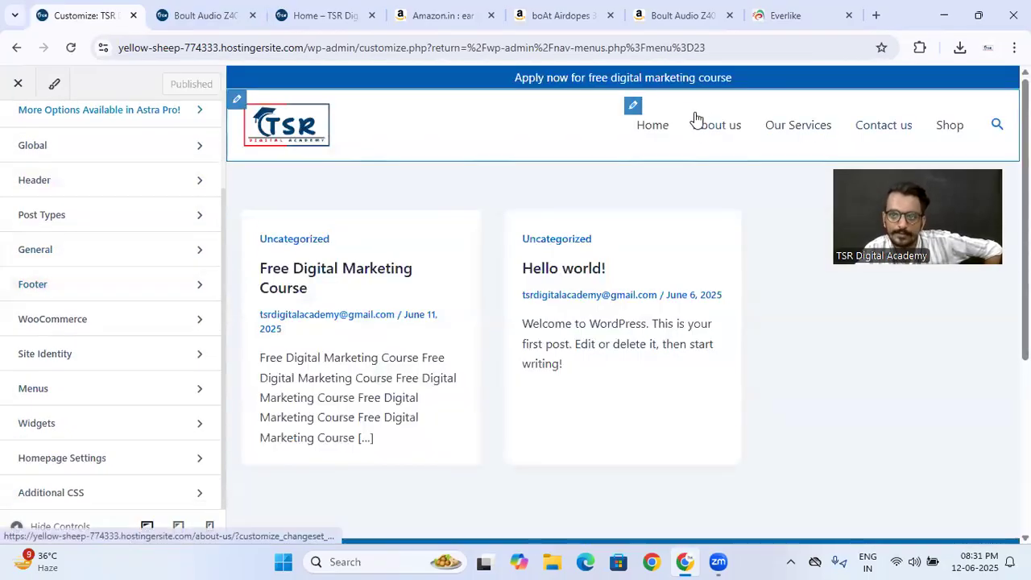
{"action": "left_click", "coordinate": [633, 105]}
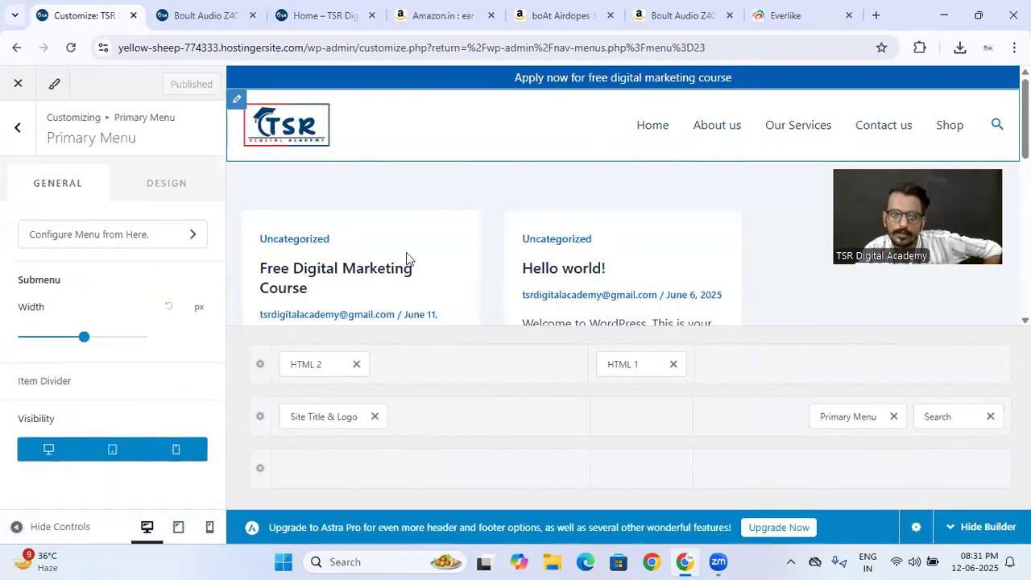
{"action": "left_click", "coordinate": [141, 235]}
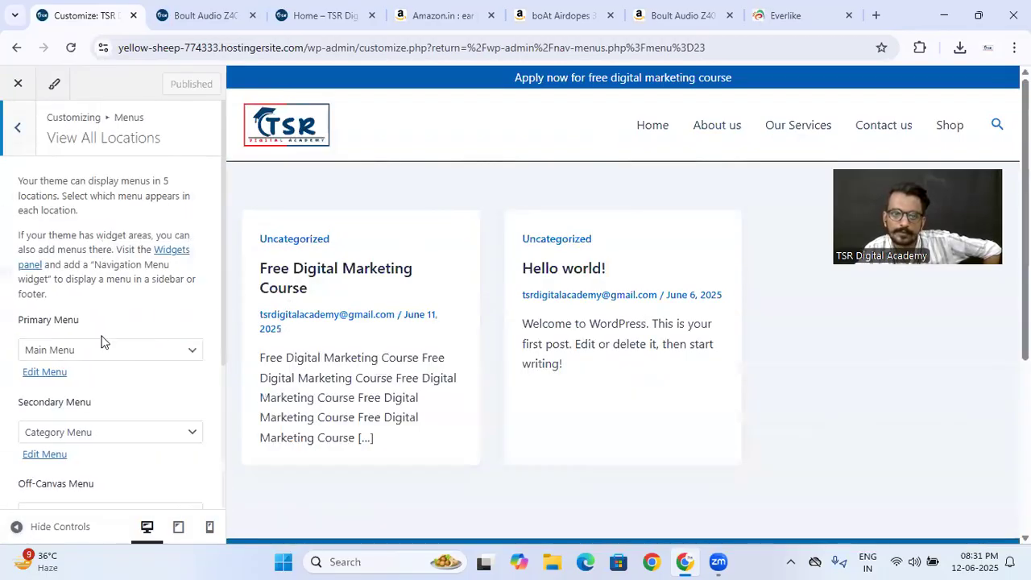
- Try clearing the menu assigned to the Primary Menu location, and reassign Main Menu to it
{"action": "left_click", "coordinate": [110, 355]}
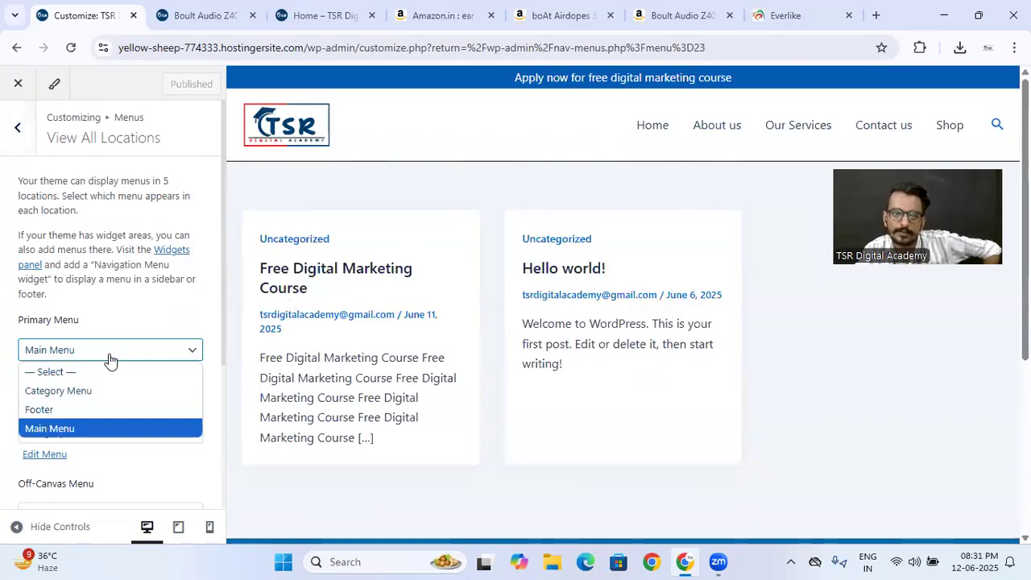
{"action": "left_click", "coordinate": [99, 371]}
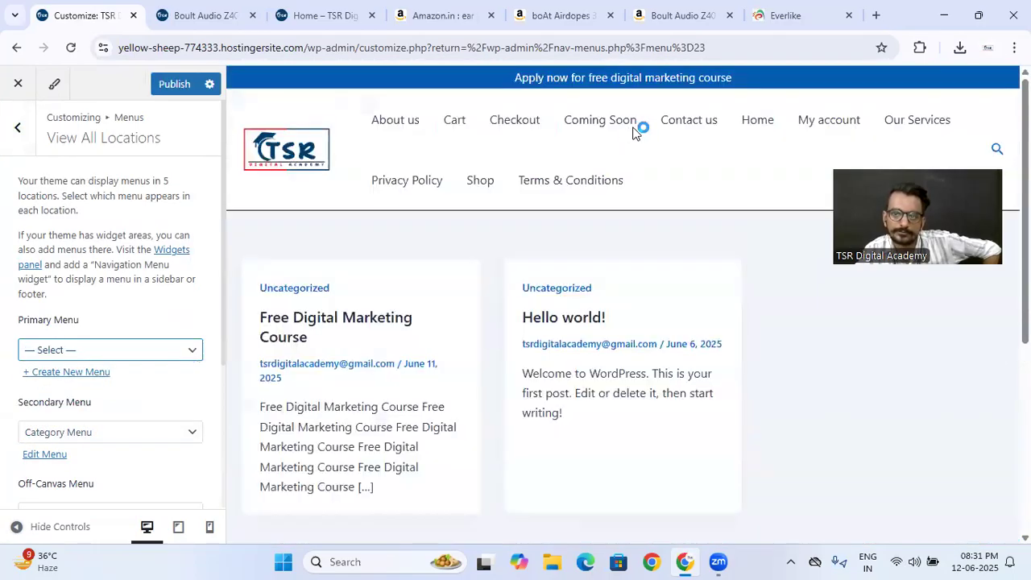
{"action": "left_click", "coordinate": [366, 105]}
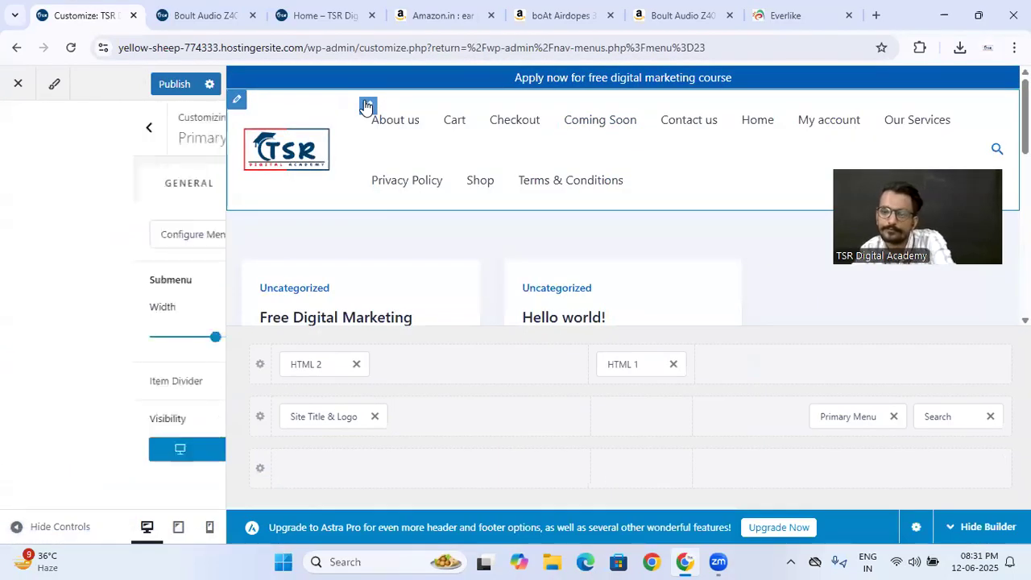
{"action": "right_click", "coordinate": [367, 106]}
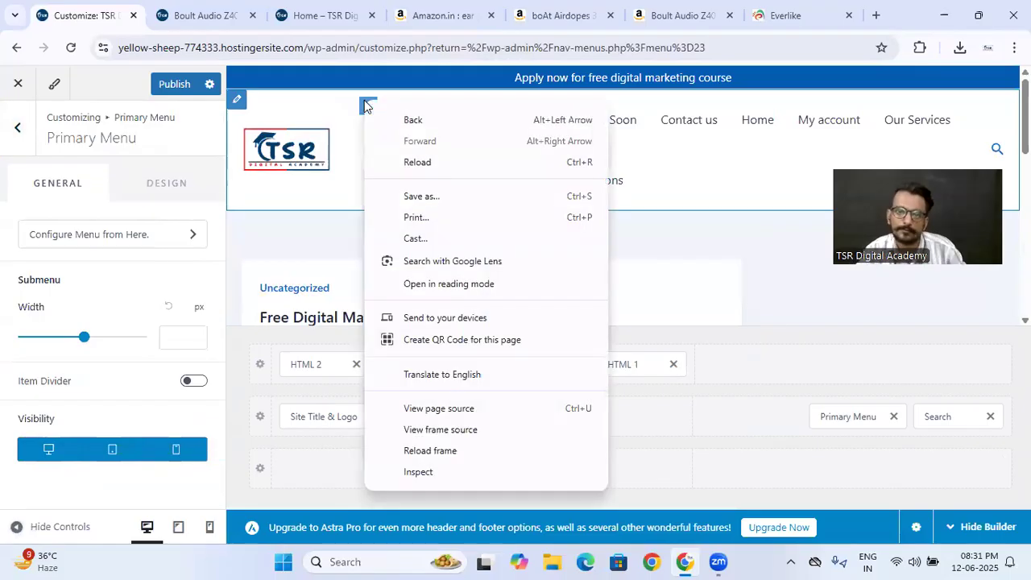
{"action": "left_click", "coordinate": [161, 299]}
{"action": "left_click", "coordinate": [19, 128]}
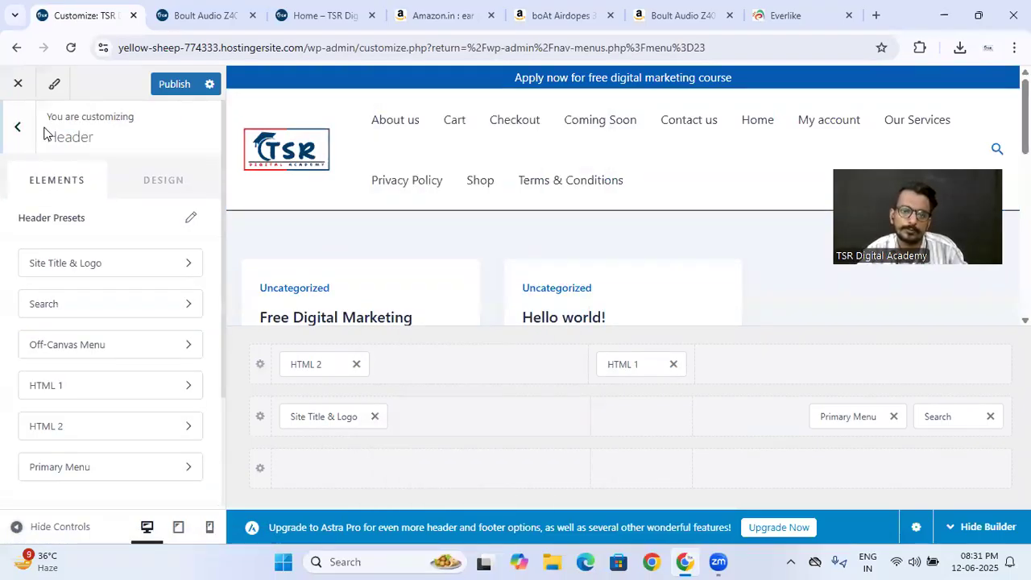
{"action": "scroll", "coordinate": [117, 320], "scroll_direction": "down", "scroll_amount": 2}
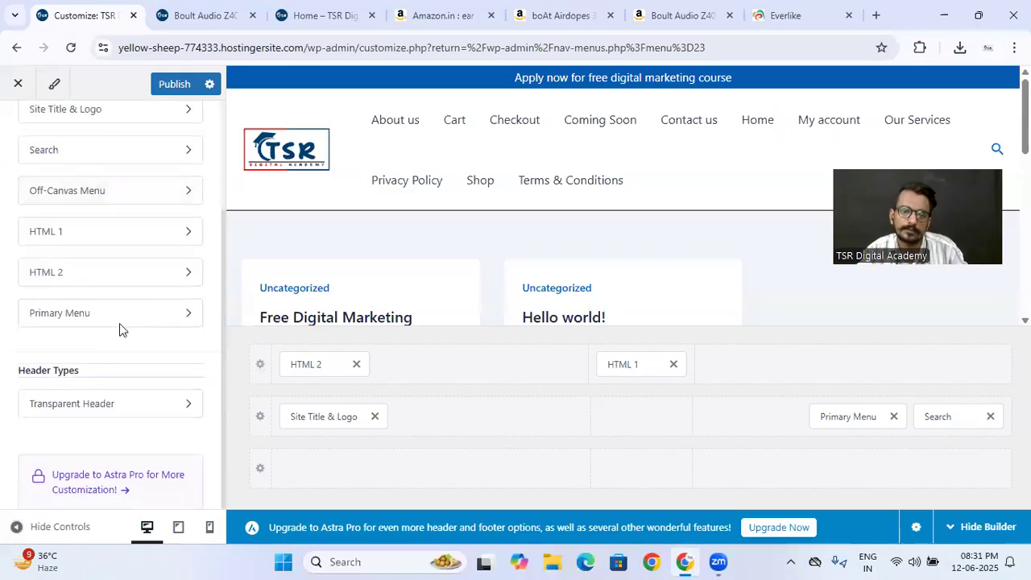
{"action": "left_click", "coordinate": [113, 314]}
{"action": "left_click", "coordinate": [110, 239]}
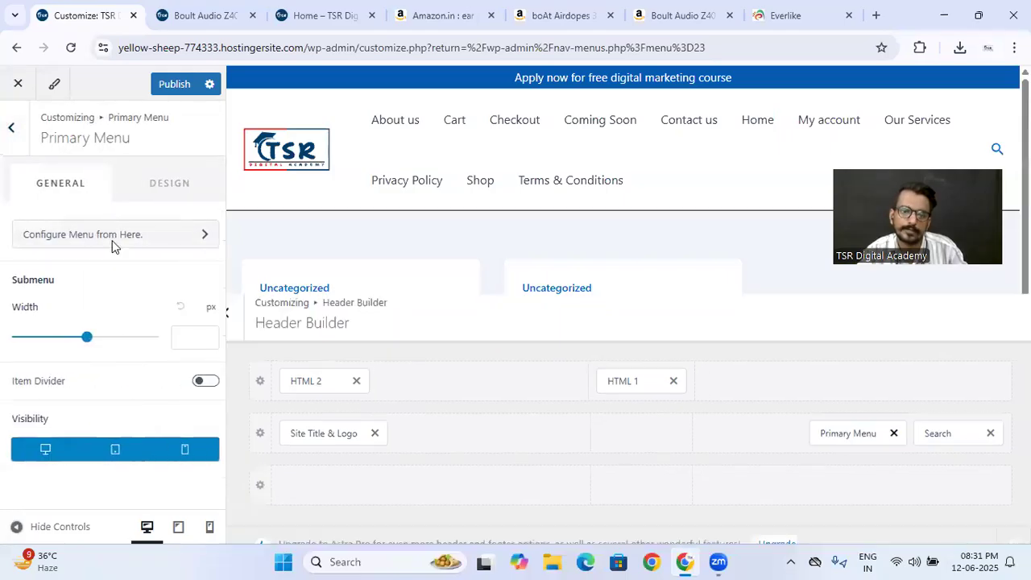
{"action": "left_click", "coordinate": [111, 351]}
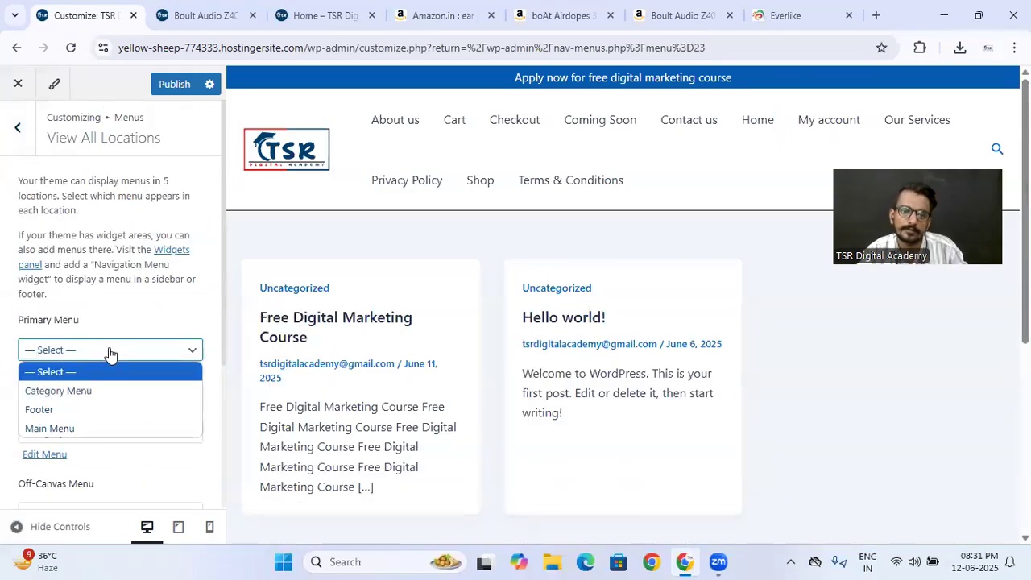
{"action": "left_click", "coordinate": [68, 428]}
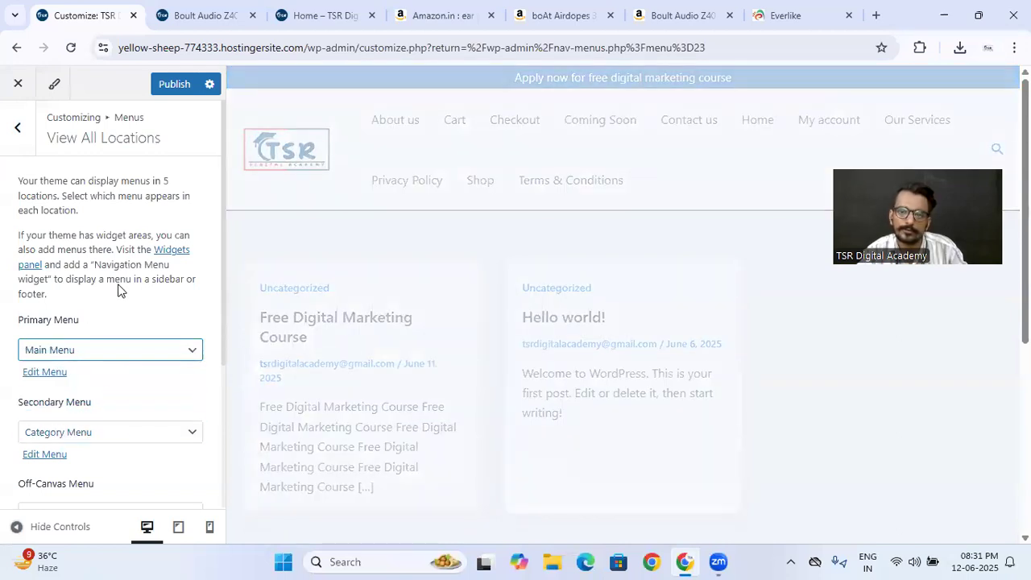
- Remove the Primary Menu from the header's middle row and move Search to that row's centre section
{"action": "scroll", "coordinate": [177, 357], "scroll_direction": "down", "scroll_amount": 2}
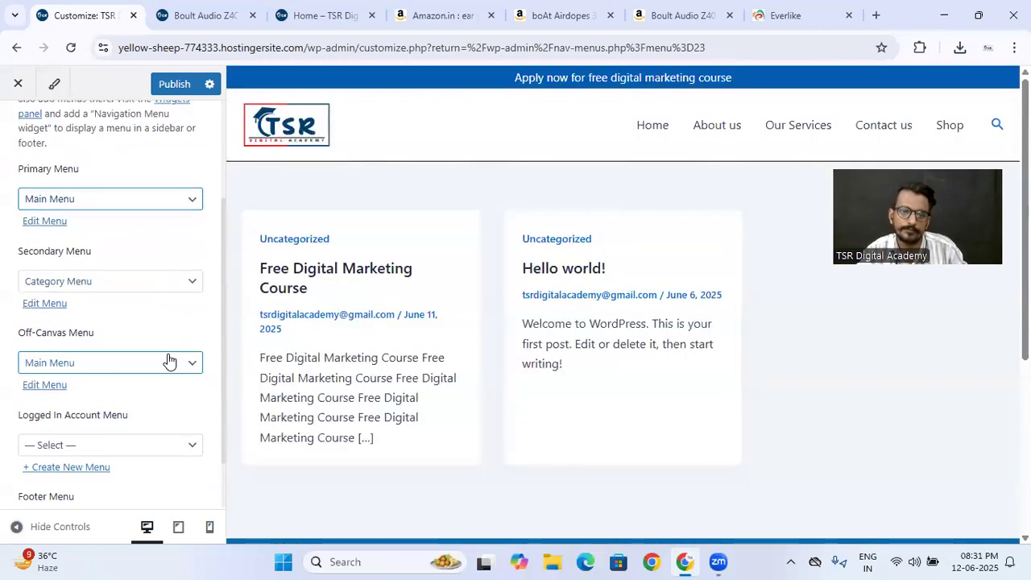
{"action": "scroll", "coordinate": [104, 467], "scroll_direction": "up", "scroll_amount": 2}
{"action": "left_click", "coordinate": [16, 130]}
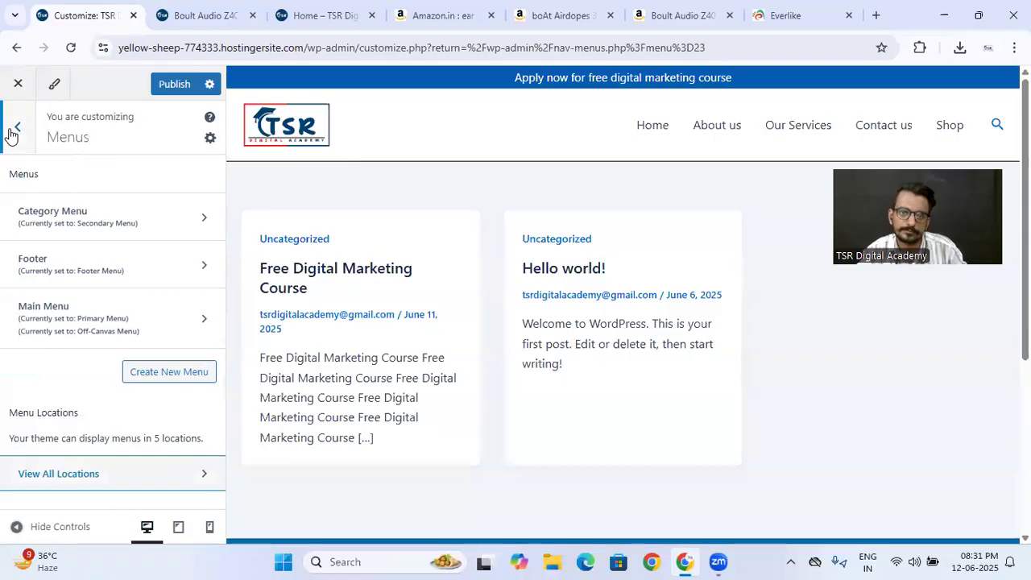
{"action": "left_click", "coordinate": [16, 131]}
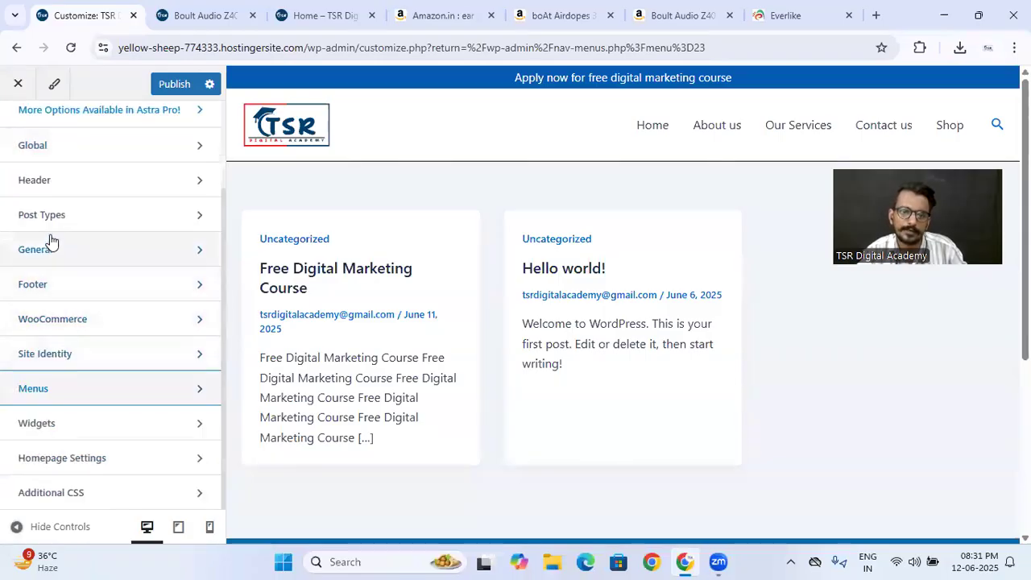
{"action": "left_click", "coordinate": [71, 187]}
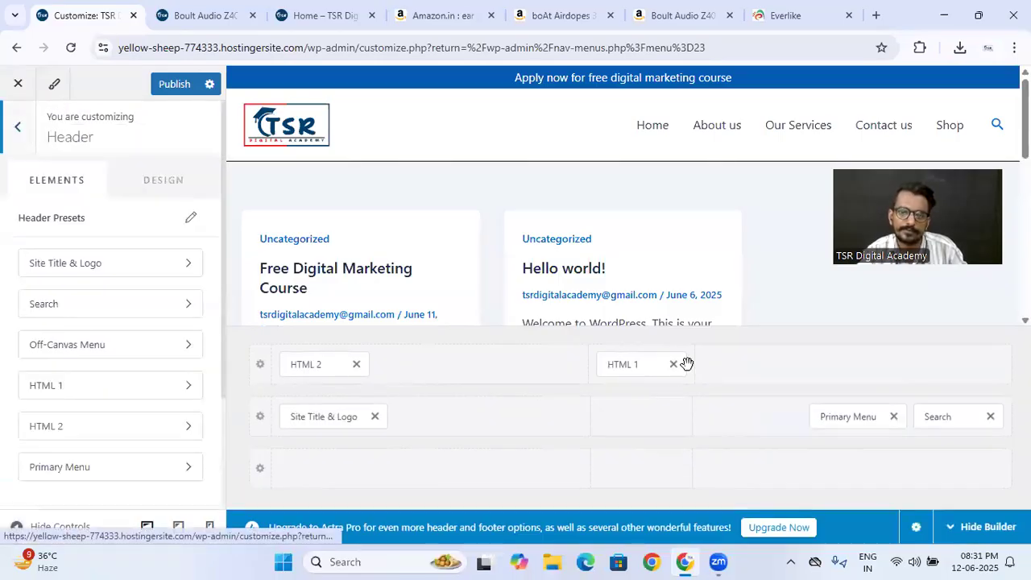
{"action": "left_click", "coordinate": [837, 411]}
{"action": "left_click", "coordinate": [893, 417]}
{"action": "left_click_drag", "start_coordinate": [939, 417], "coordinate": [640, 425]}
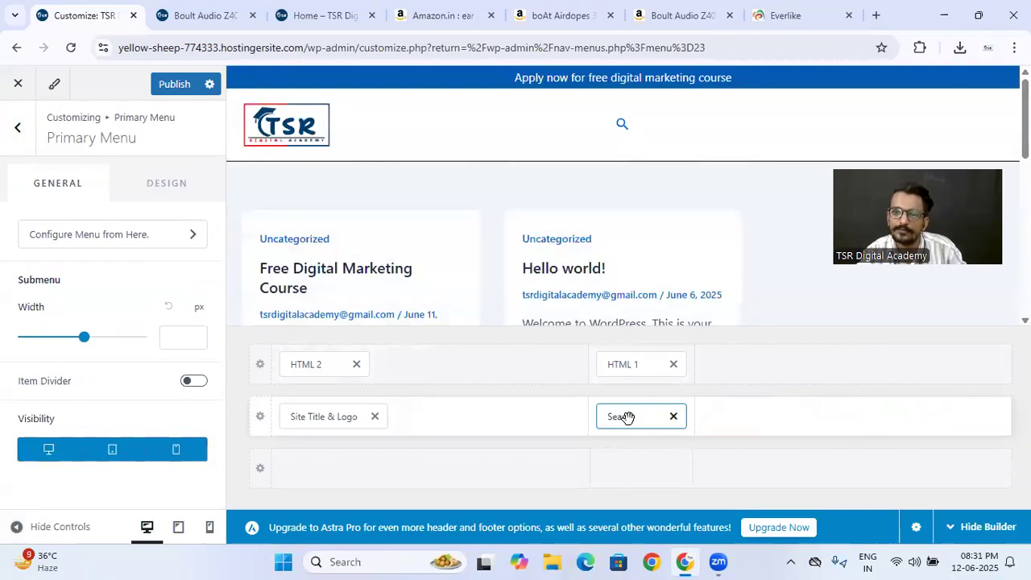
- Enable Live Search for the header's Search element and limit the searched post types to Products
{"action": "left_click", "coordinate": [642, 414]}
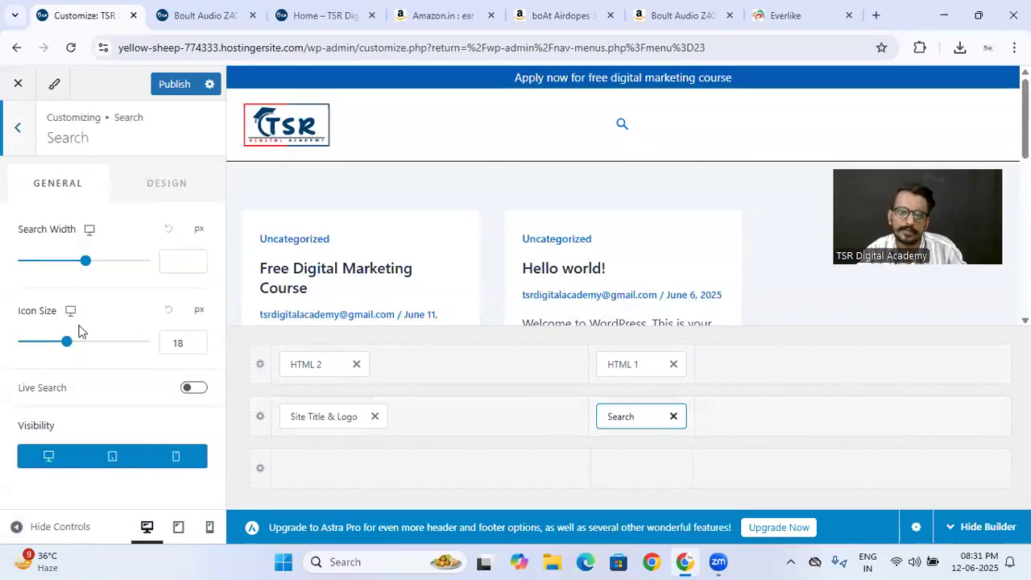
{"action": "left_click", "coordinate": [194, 394]}
{"action": "scroll", "coordinate": [154, 402], "scroll_direction": "down", "scroll_amount": 3}
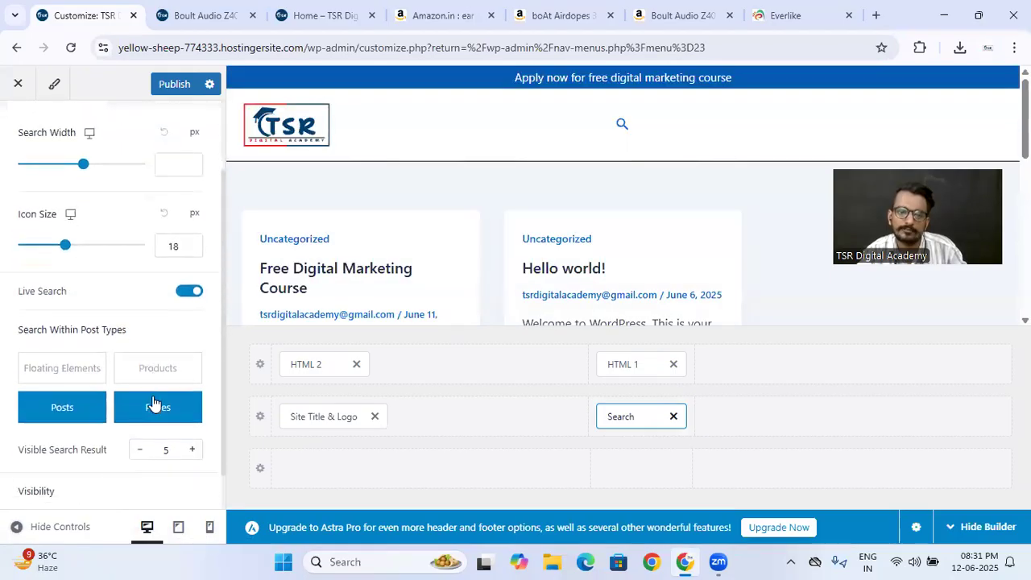
{"action": "left_click", "coordinate": [145, 325]}
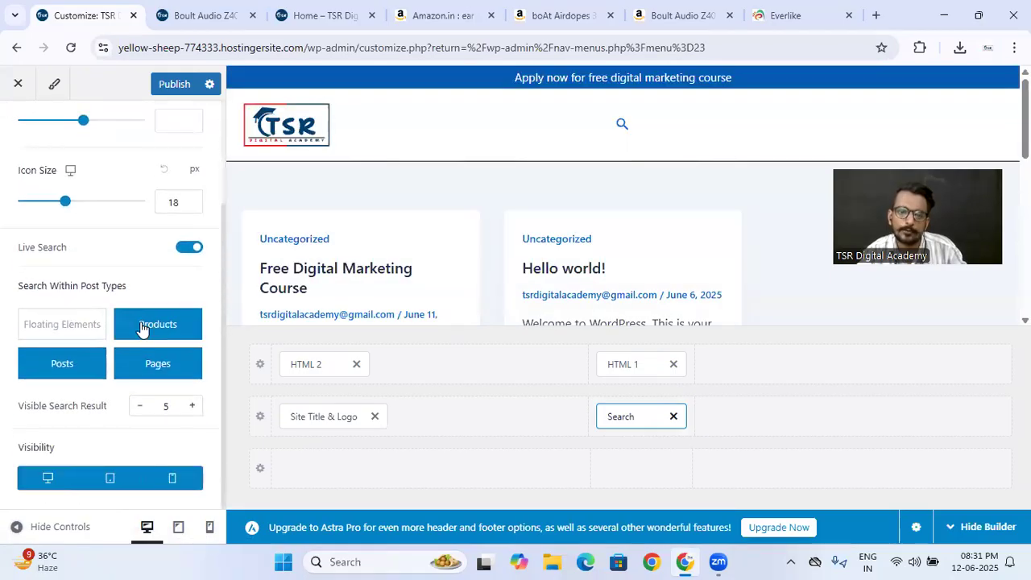
{"action": "left_click", "coordinate": [158, 367]}
{"action": "left_click", "coordinate": [58, 362]}
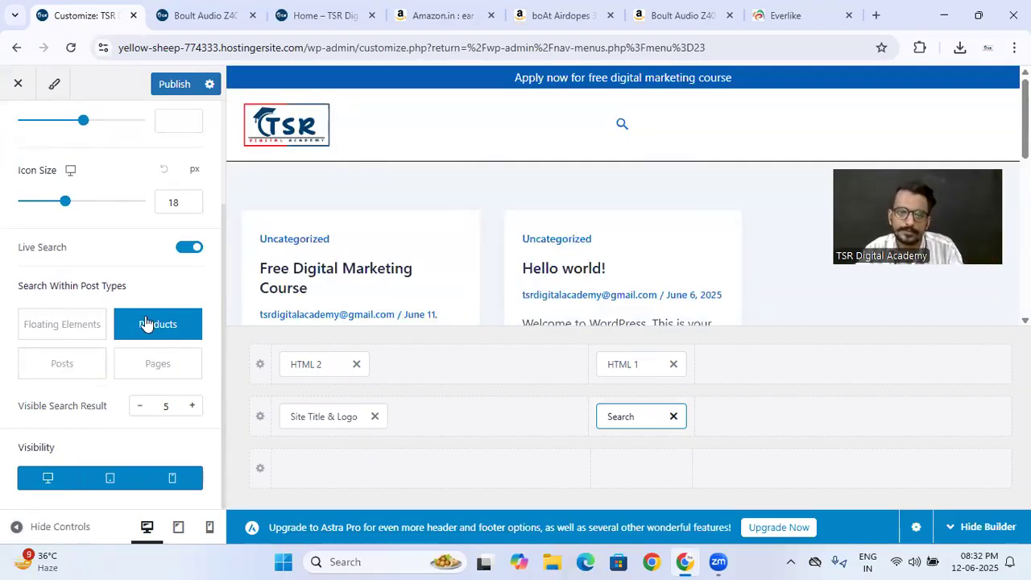
- Examine the Search element's general and design options and the header's available elements and width settings
{"action": "scroll", "coordinate": [143, 239], "scroll_direction": "up", "scroll_amount": 5}
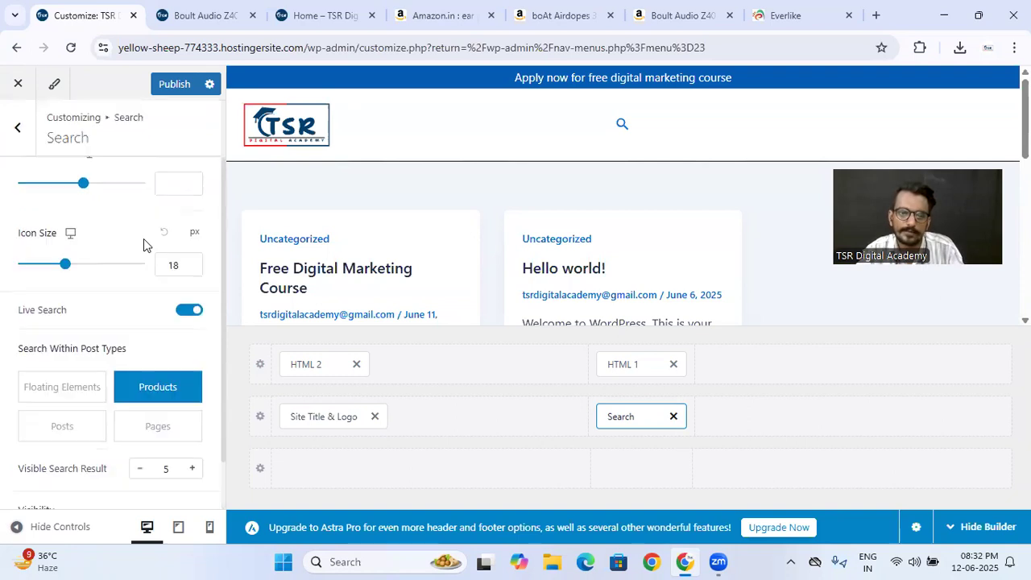
{"action": "left_click", "coordinate": [146, 201]}
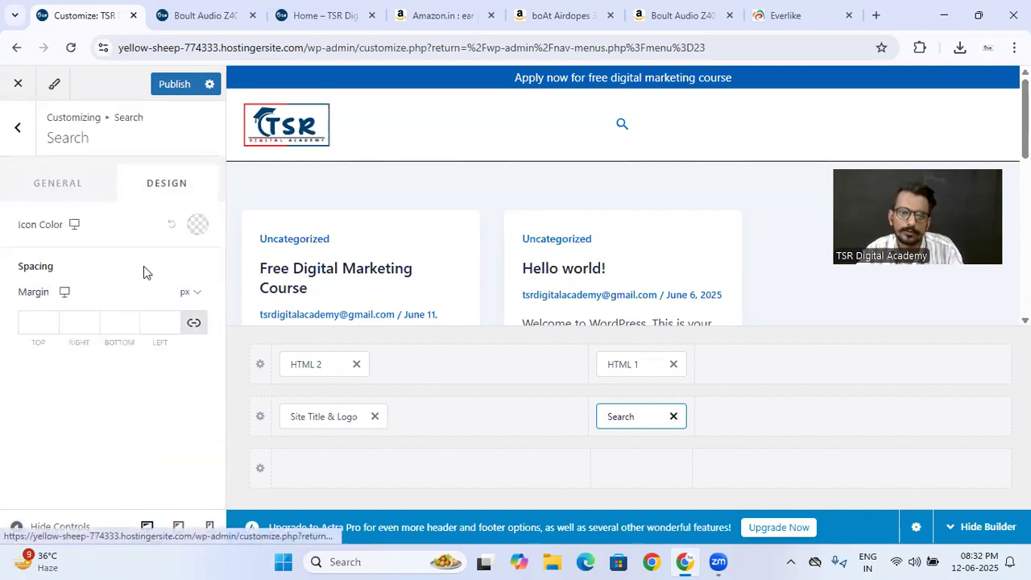
{"action": "left_click", "coordinate": [51, 183]}
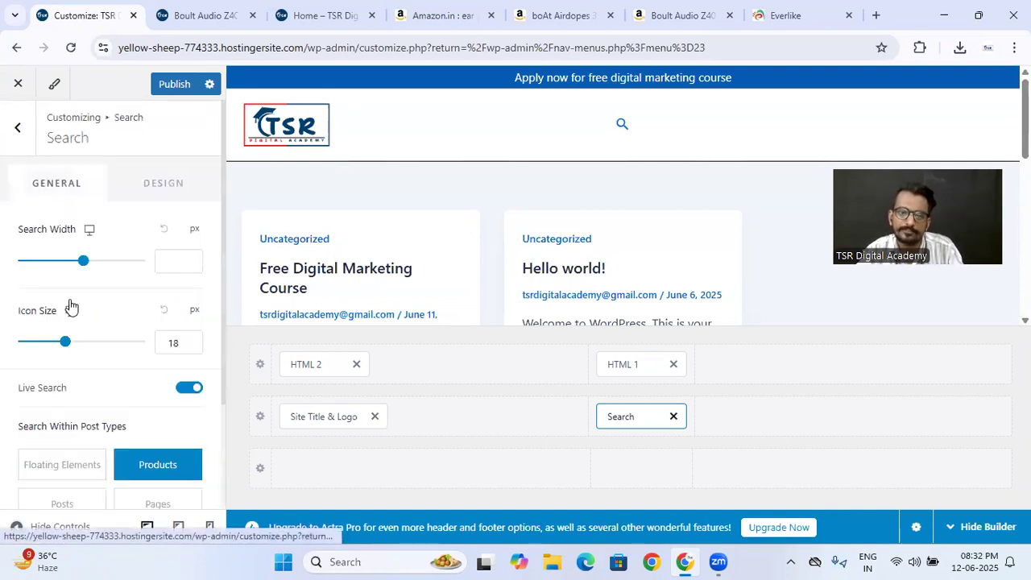
{"action": "scroll", "coordinate": [148, 341], "scroll_direction": "down", "scroll_amount": 1}
{"action": "scroll", "coordinate": [148, 341], "scroll_direction": "down", "scroll_amount": 1}
{"action": "scroll", "coordinate": [149, 341], "scroll_direction": "up", "scroll_amount": 2}
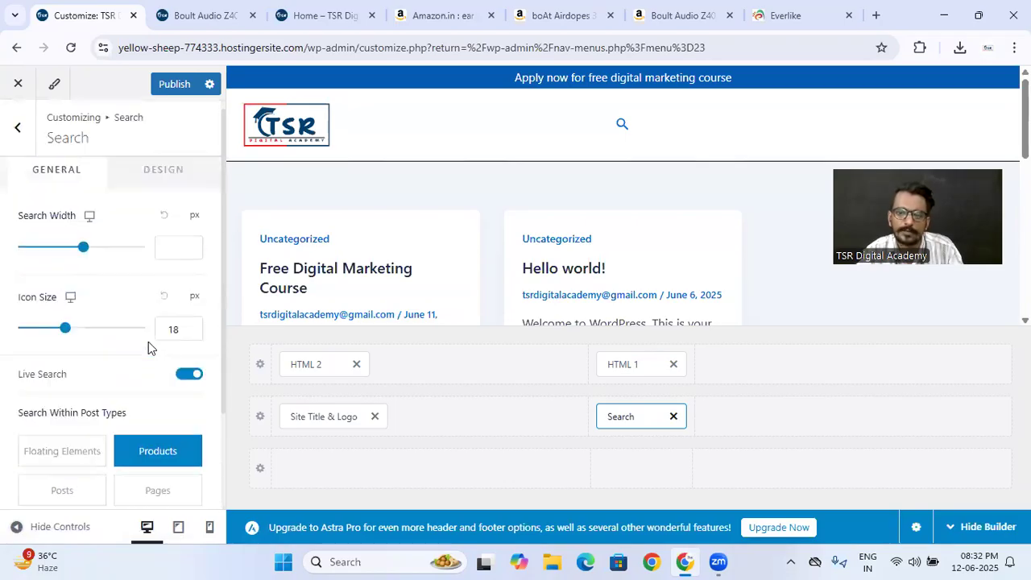
{"action": "left_click", "coordinate": [15, 131]}
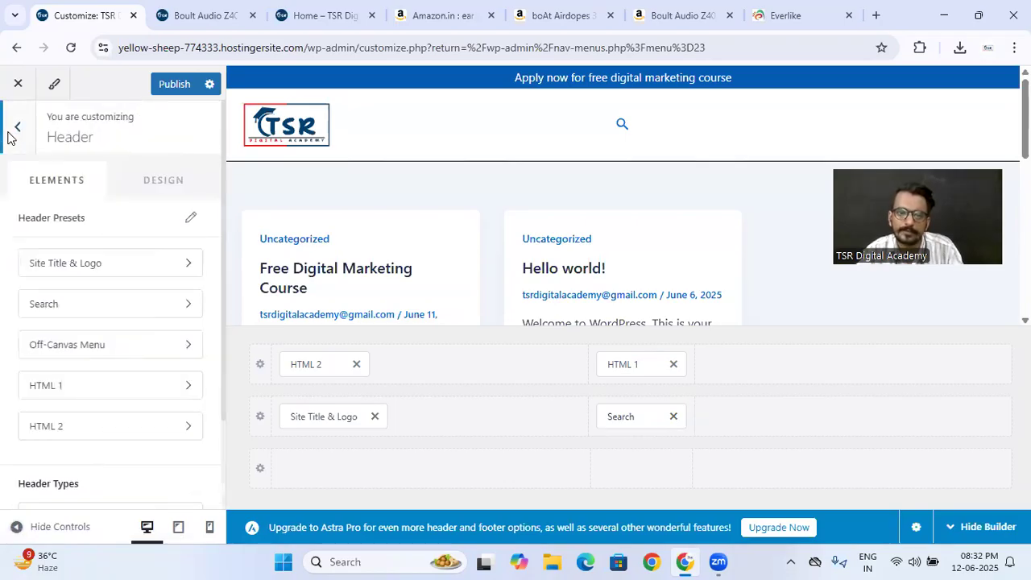
{"action": "left_click", "coordinate": [157, 191]}
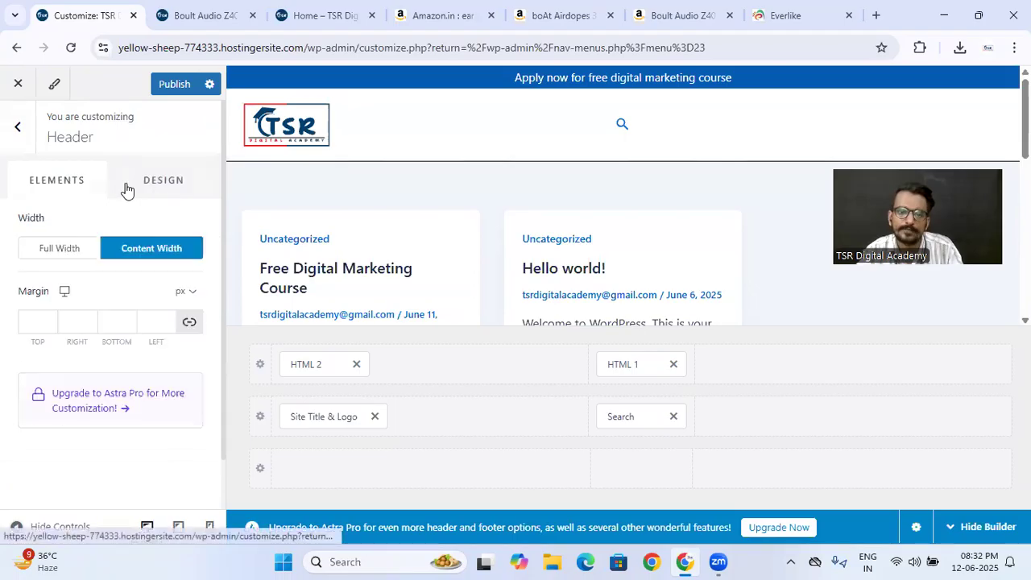
{"action": "left_click", "coordinate": [73, 187]}
{"action": "scroll", "coordinate": [109, 409], "scroll_direction": "down", "scroll_amount": 2}
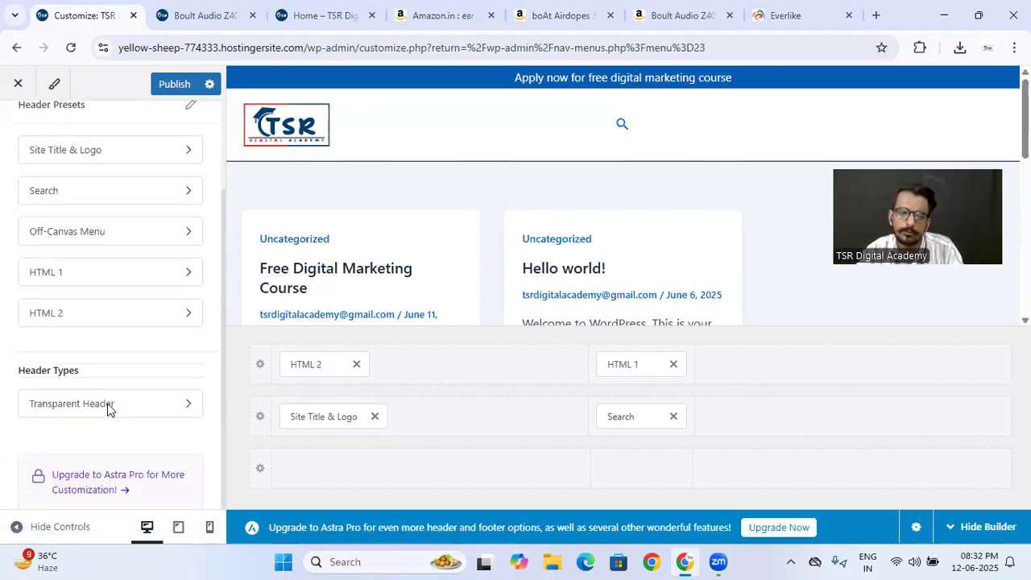
{"action": "left_click", "coordinate": [626, 133]}
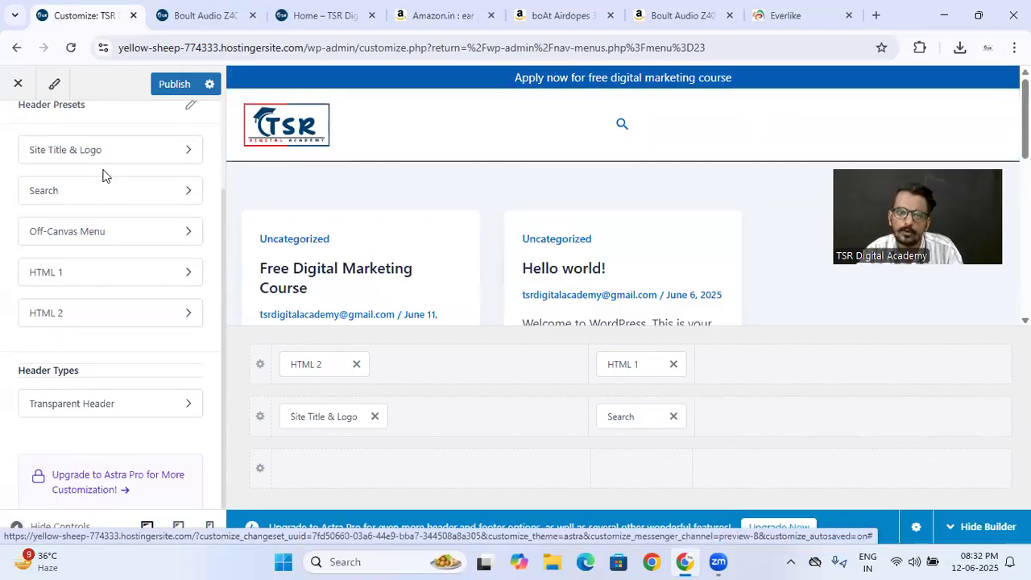
{"action": "scroll", "coordinate": [103, 173], "scroll_direction": "up", "scroll_amount": 2}
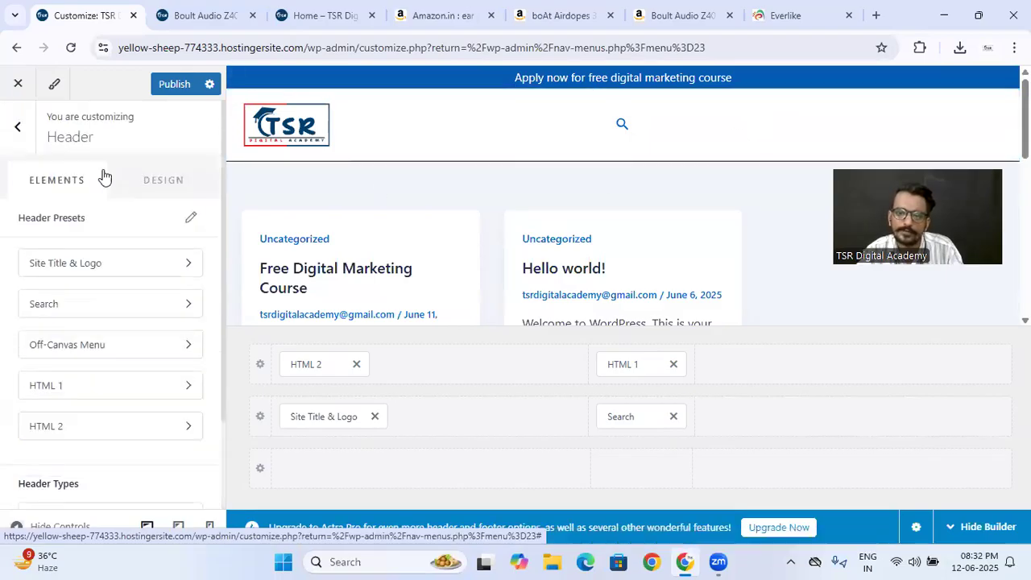
- Add the Account and Cart elements beside Search in the header's middle row
{"action": "left_click", "coordinate": [623, 411]}
{"action": "left_click", "coordinate": [720, 435]}
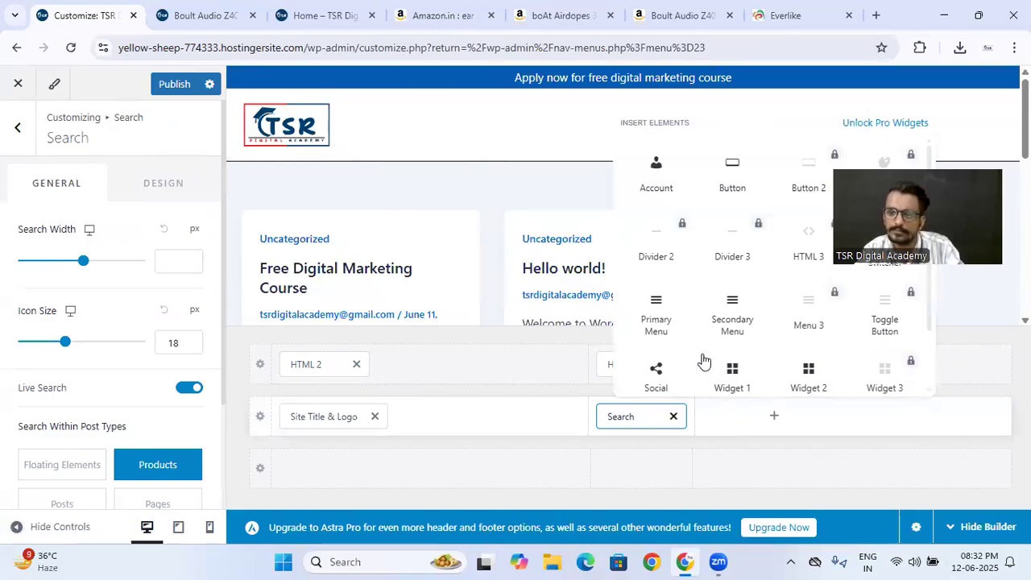
{"action": "left_click", "coordinate": [744, 429]}
{"action": "left_click", "coordinate": [744, 430]}
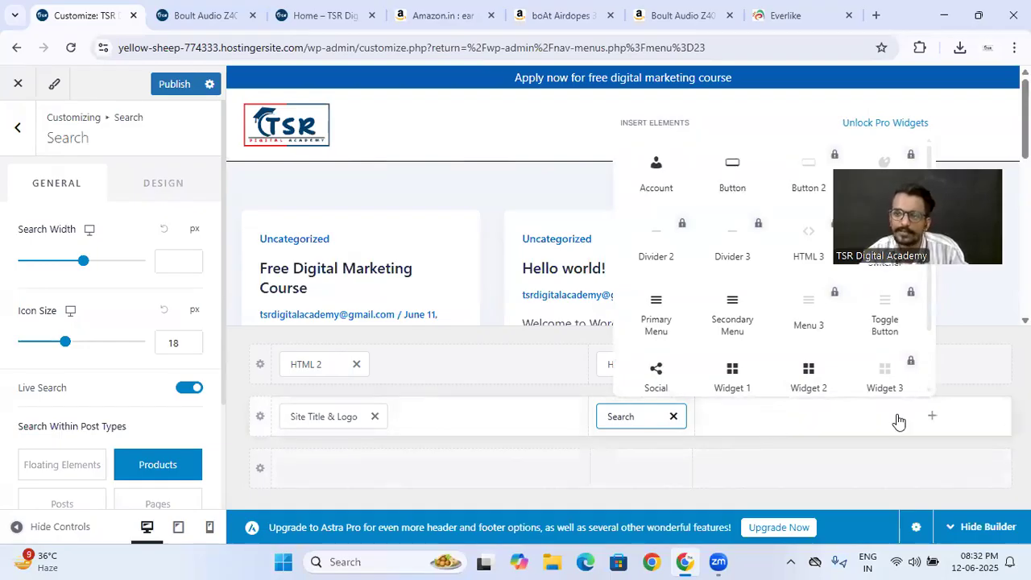
{"action": "left_click_drag", "start_coordinate": [964, 133], "coordinate": [1001, 4]}
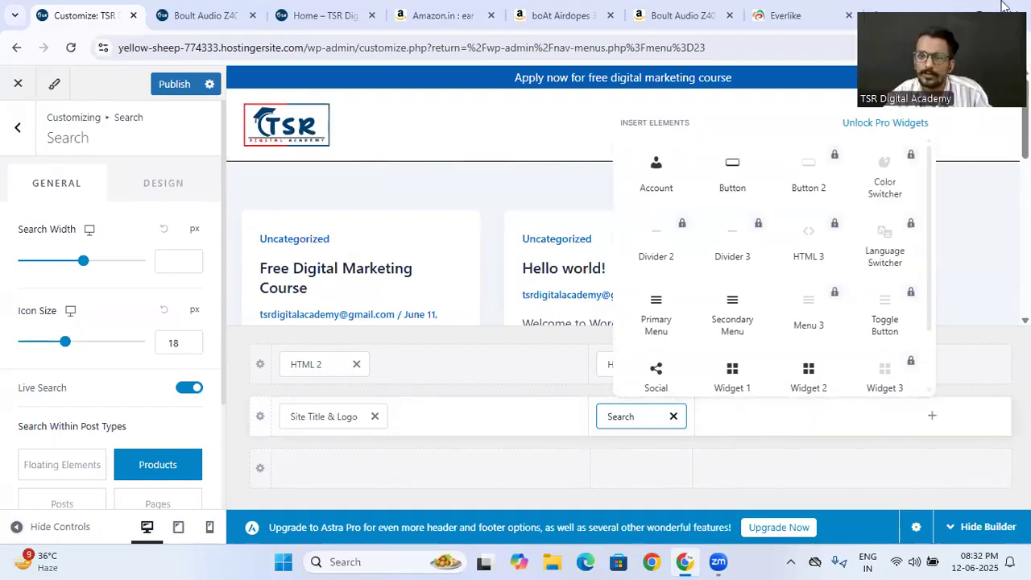
{"action": "left_click", "coordinate": [651, 192]}
{"action": "left_click", "coordinate": [832, 418]}
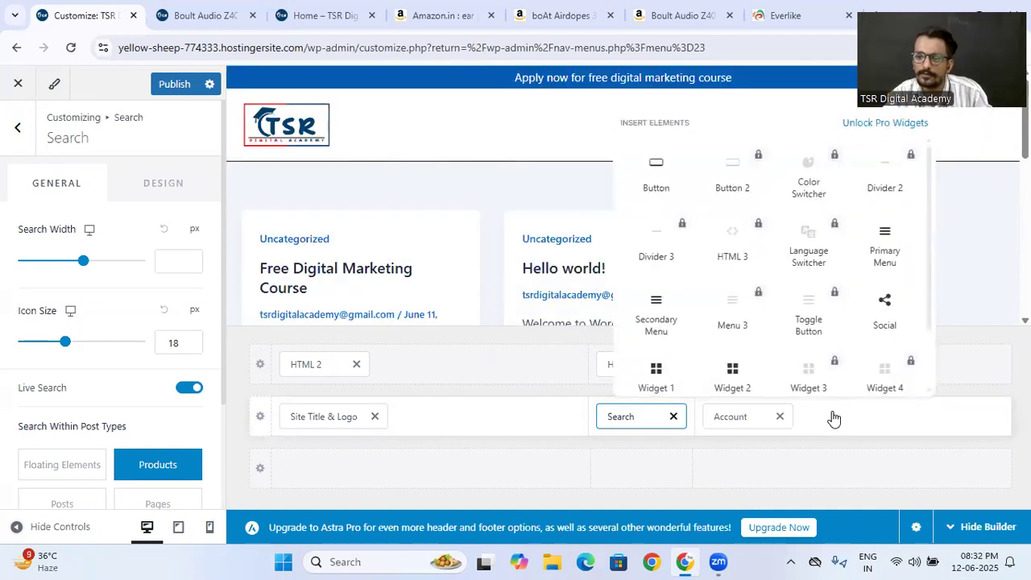
{"action": "scroll", "coordinate": [761, 314], "scroll_direction": "down", "scroll_amount": 2}
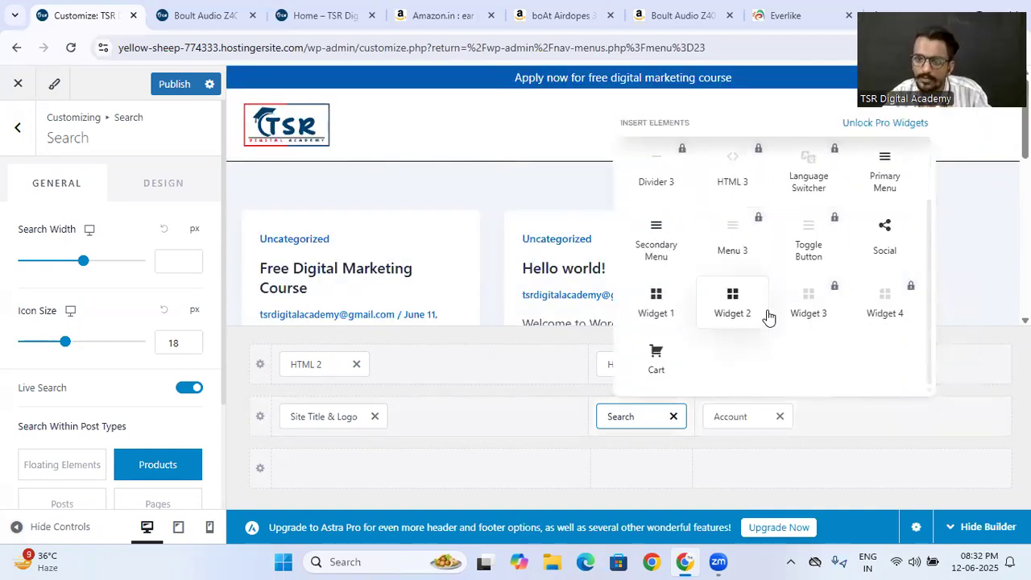
{"action": "left_click", "coordinate": [654, 372]}
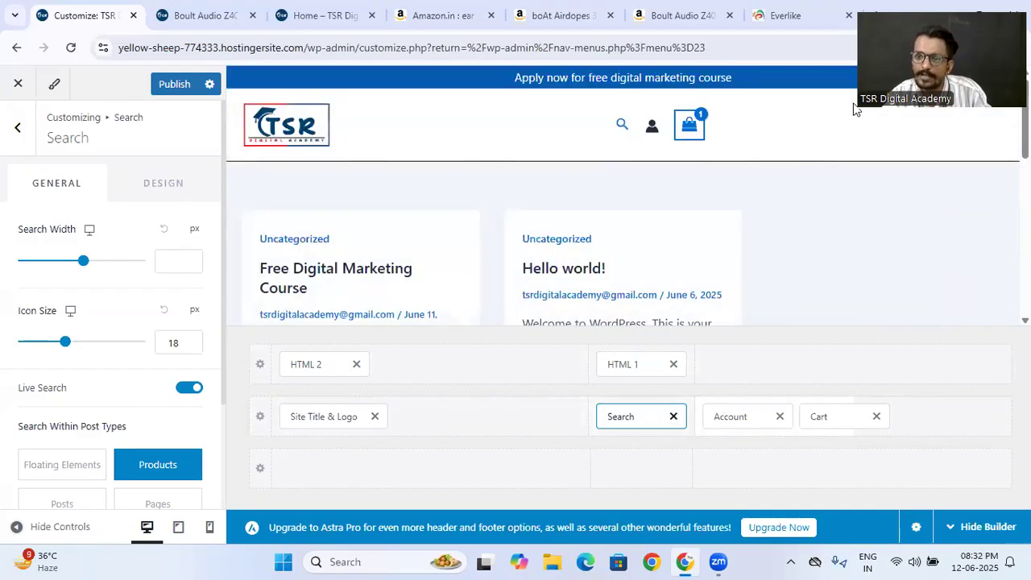
- Move Cart and Account to the far-right section of the header's middle row and publish the header changes
{"action": "left_click_drag", "start_coordinate": [833, 418], "coordinate": [886, 430]}
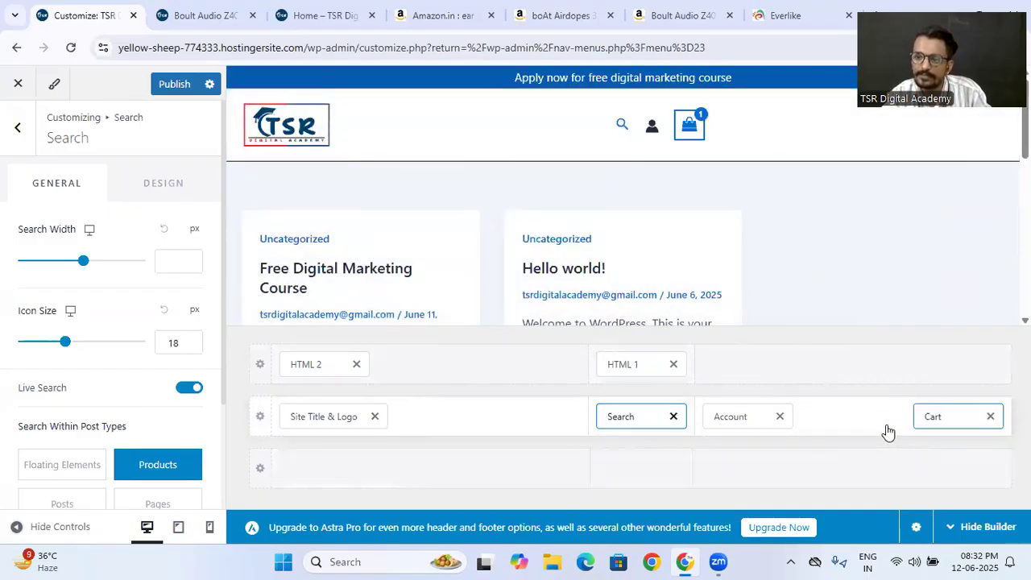
{"action": "left_click_drag", "start_coordinate": [734, 413], "coordinate": [882, 433]}
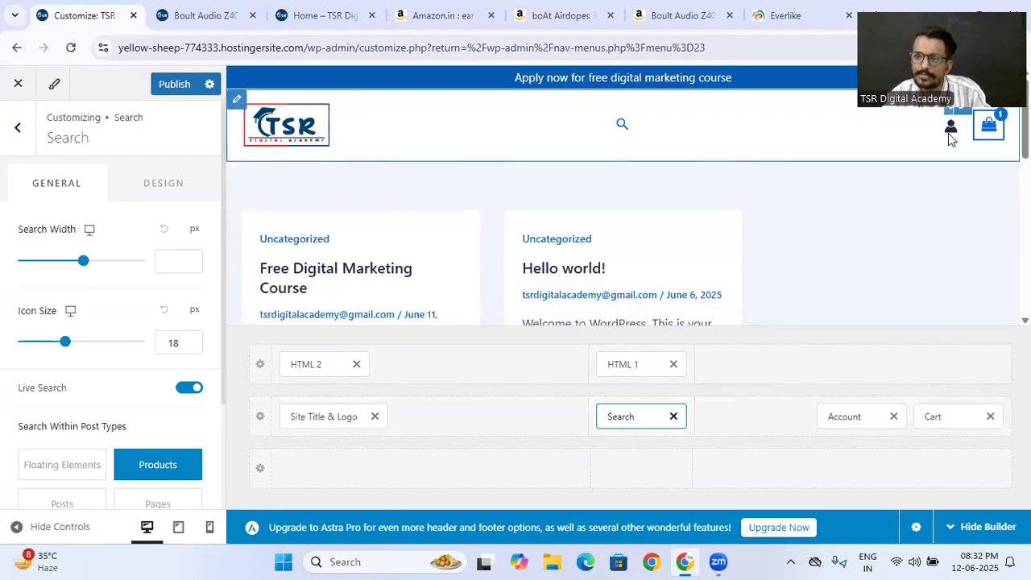
{"action": "left_click", "coordinate": [175, 85]}
- Reload the Boult Audio Z40 product page and check the header's cart preview and search icon
{"action": "left_click", "coordinate": [201, 15]}
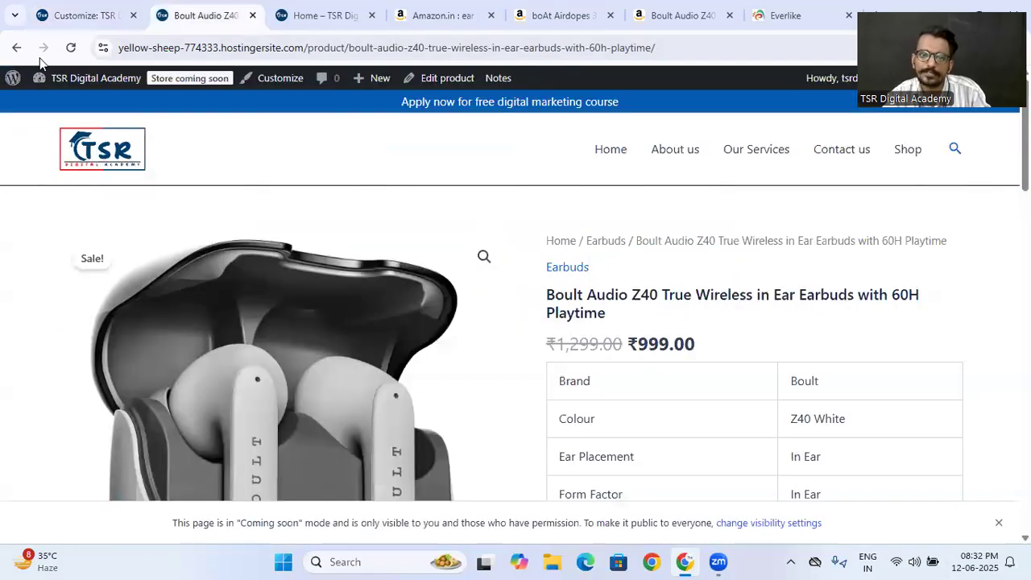
{"action": "left_click", "coordinate": [71, 48]}
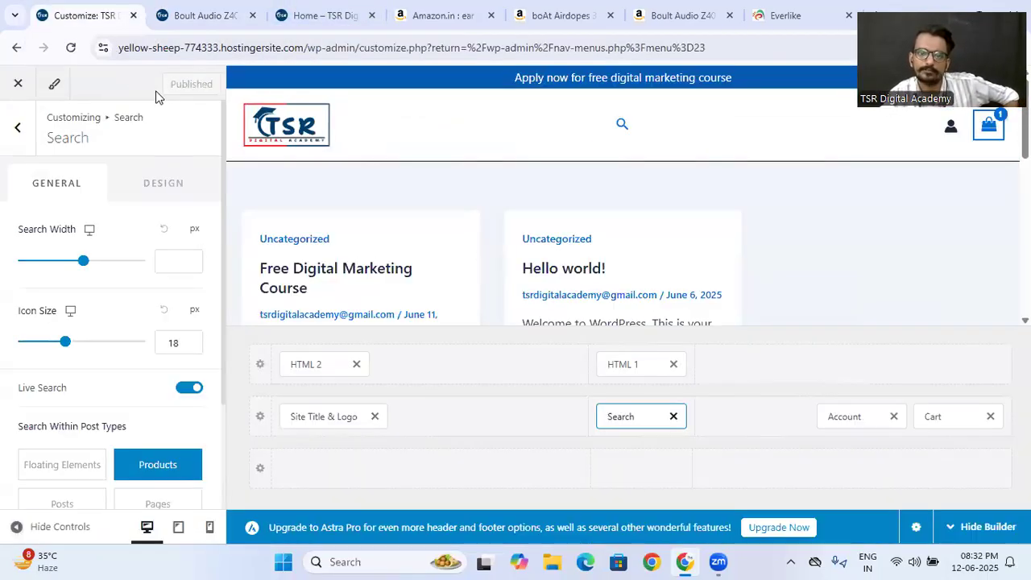
{"action": "left_click", "coordinate": [198, 16]}
{"action": "left_click", "coordinate": [72, 47]}
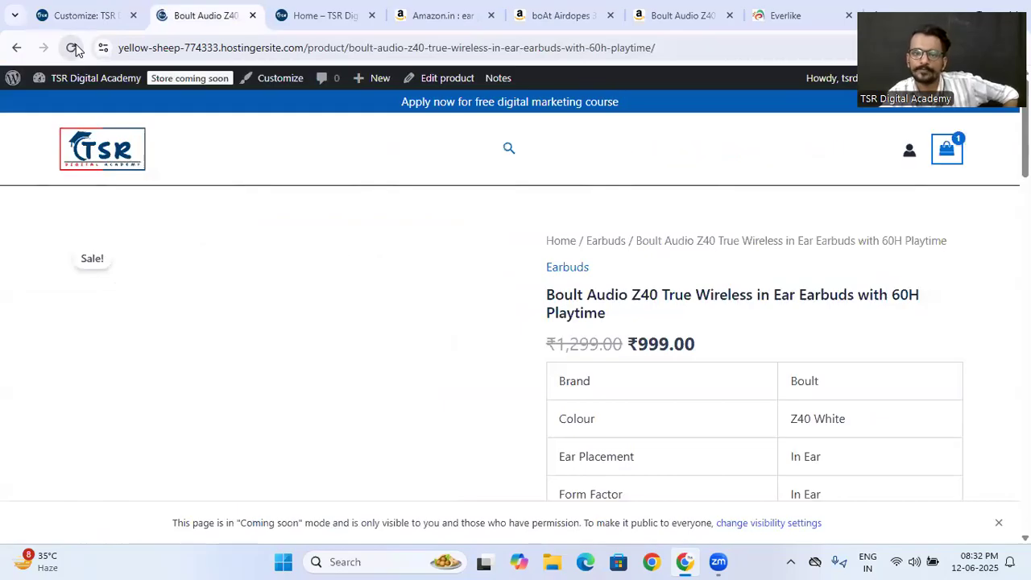
{"action": "mouse_move", "coordinate": [949, 157]}
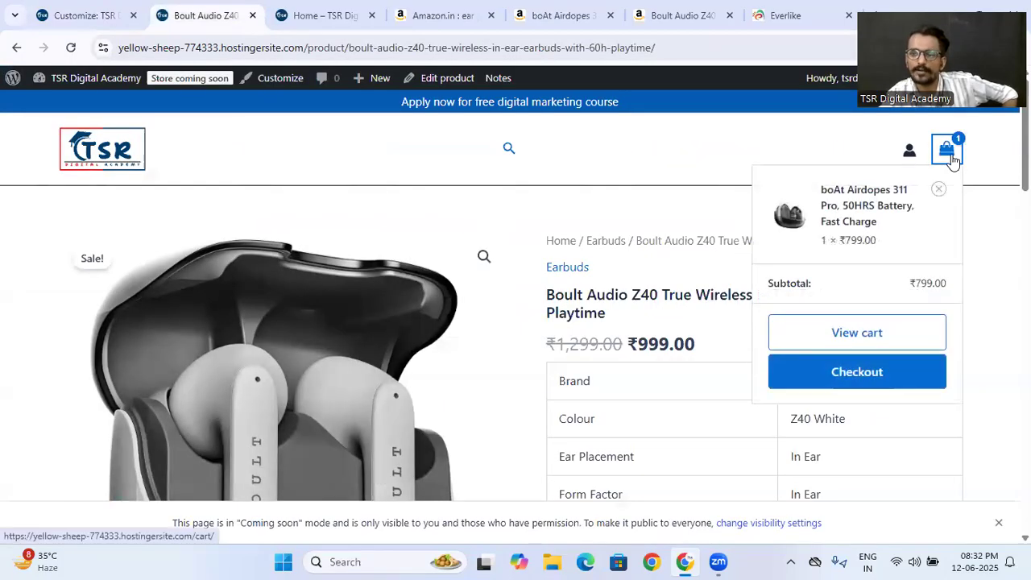
{"action": "left_click", "coordinate": [513, 153]}
{"action": "left_click", "coordinate": [513, 153]}
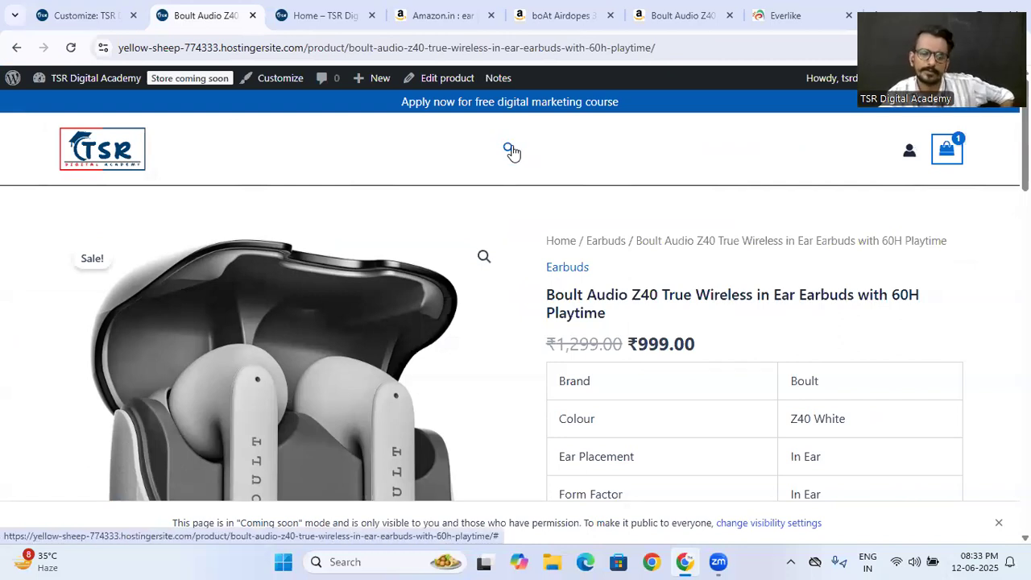
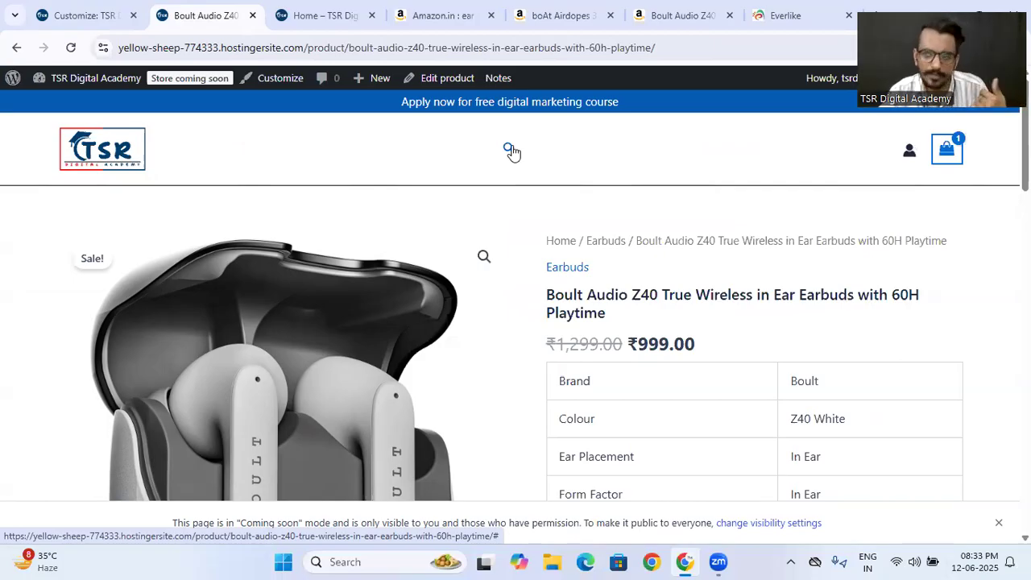
- Add the Secondary Menu to the centre section of the header's bottom row, check its submenus in the preview and publish
{"action": "left_click", "coordinate": [105, 13]}
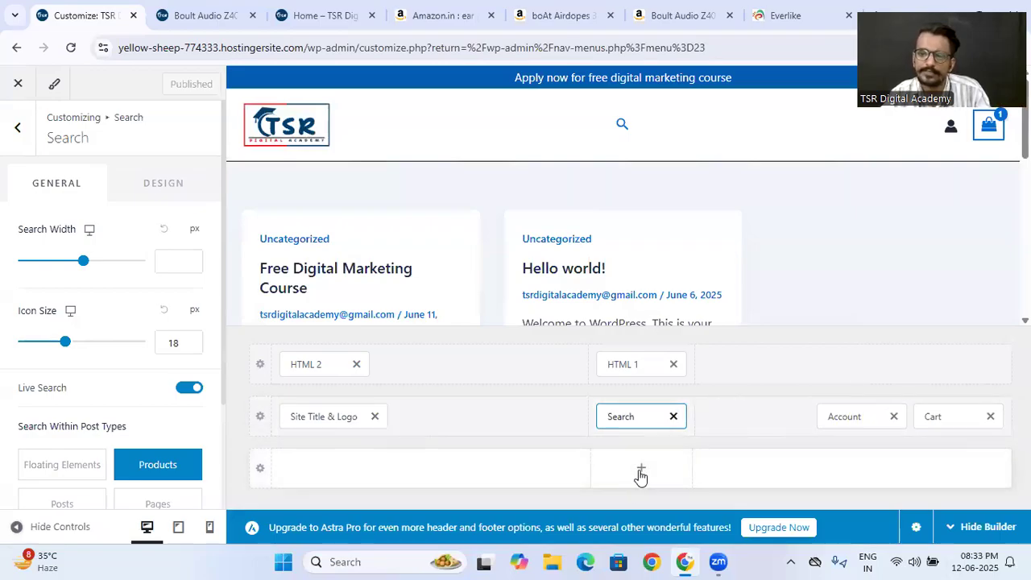
{"action": "left_click", "coordinate": [640, 471]}
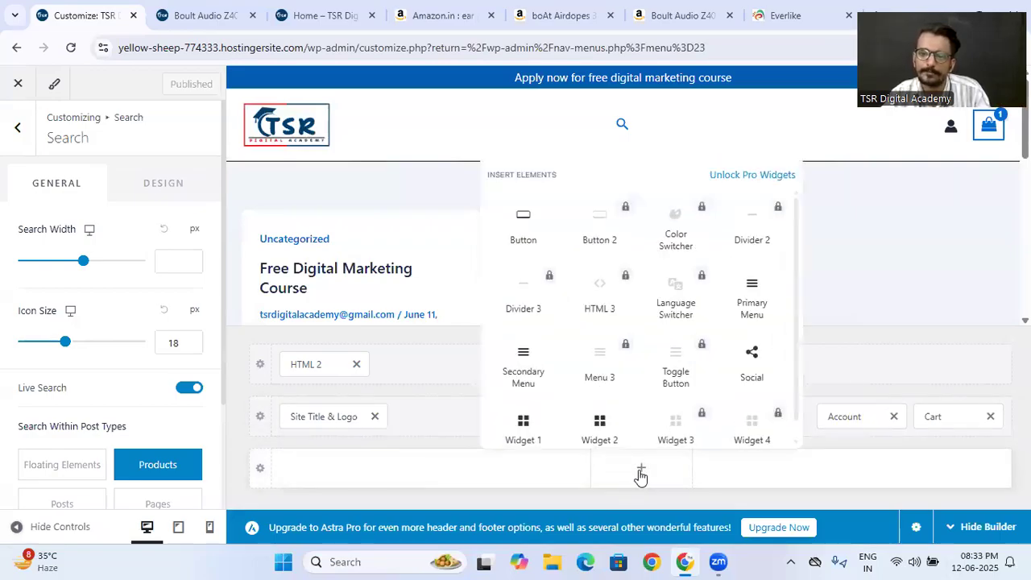
{"action": "left_click", "coordinate": [522, 373]}
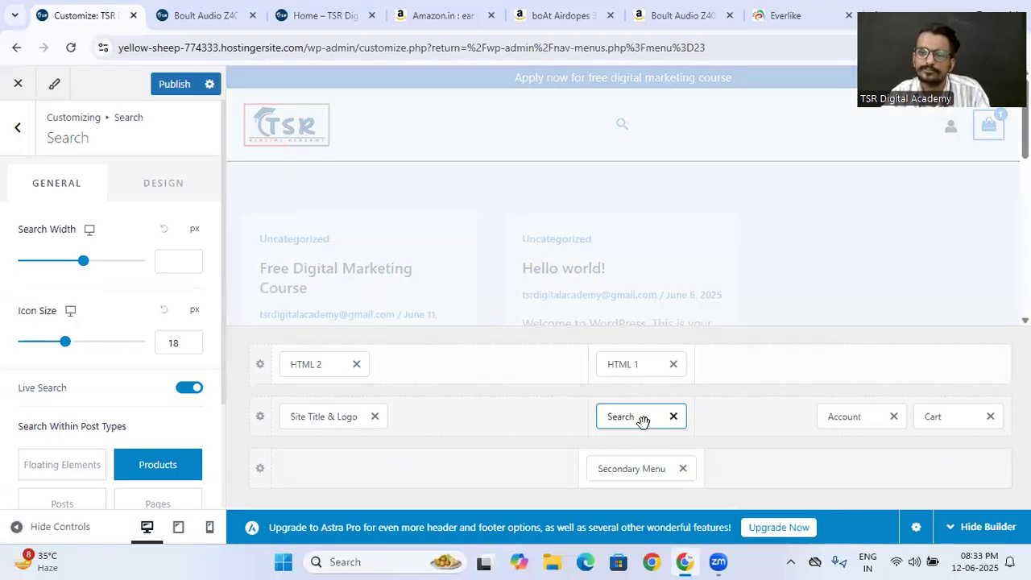
{"action": "mouse_move", "coordinate": [577, 192]}
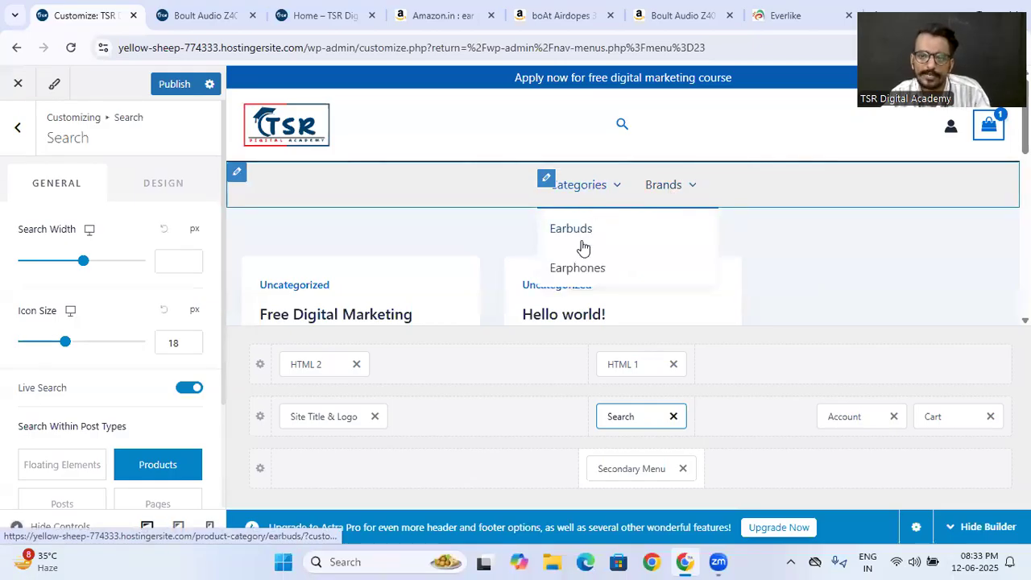
{"action": "mouse_move", "coordinate": [681, 185]}
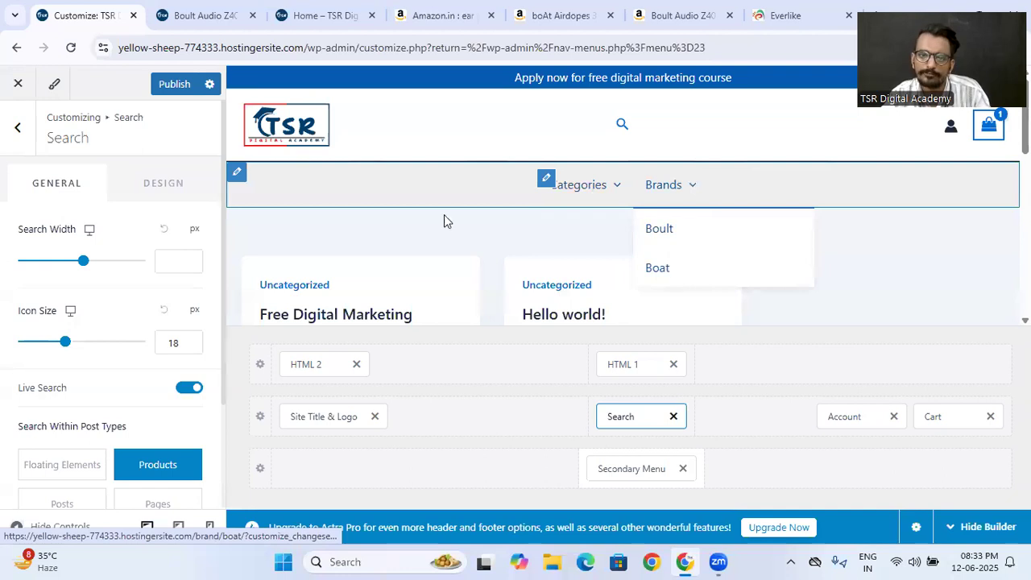
{"action": "left_click", "coordinate": [154, 85]}
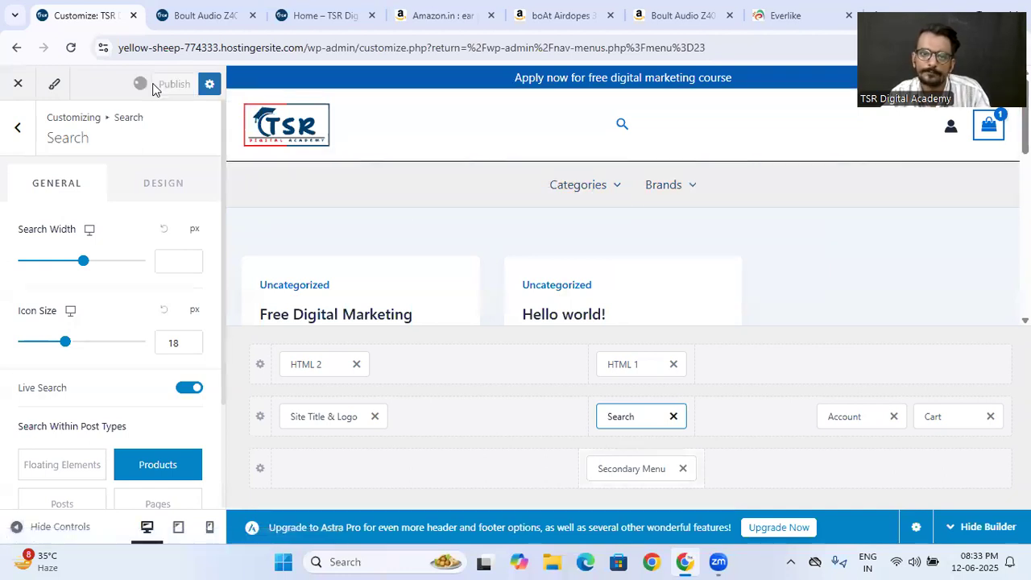
- Open the store's home page and test the Earbuds and Earphones links in the header's Categories menu
{"action": "left_click", "coordinate": [196, 9]}
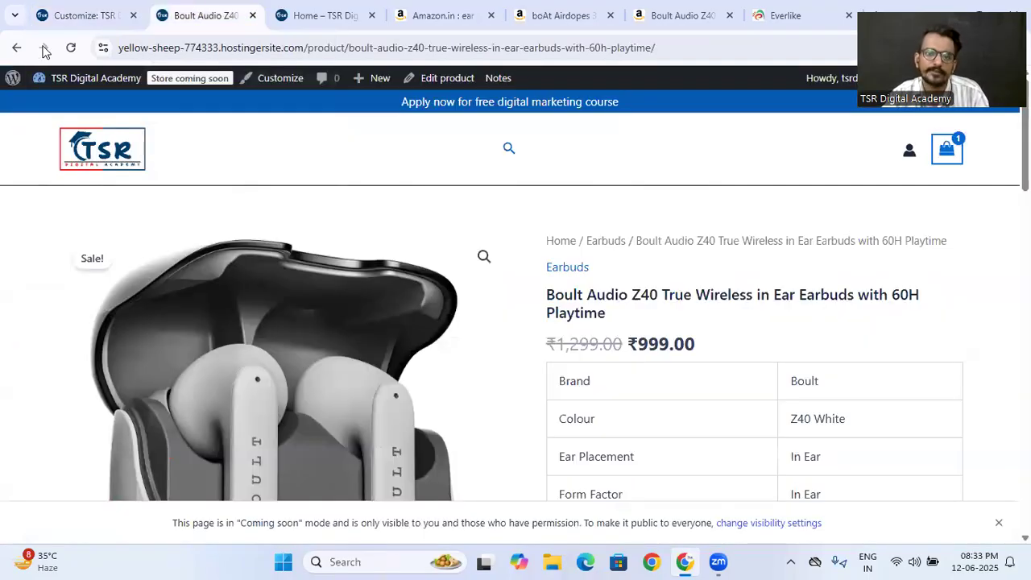
{"action": "left_click", "coordinate": [101, 165]}
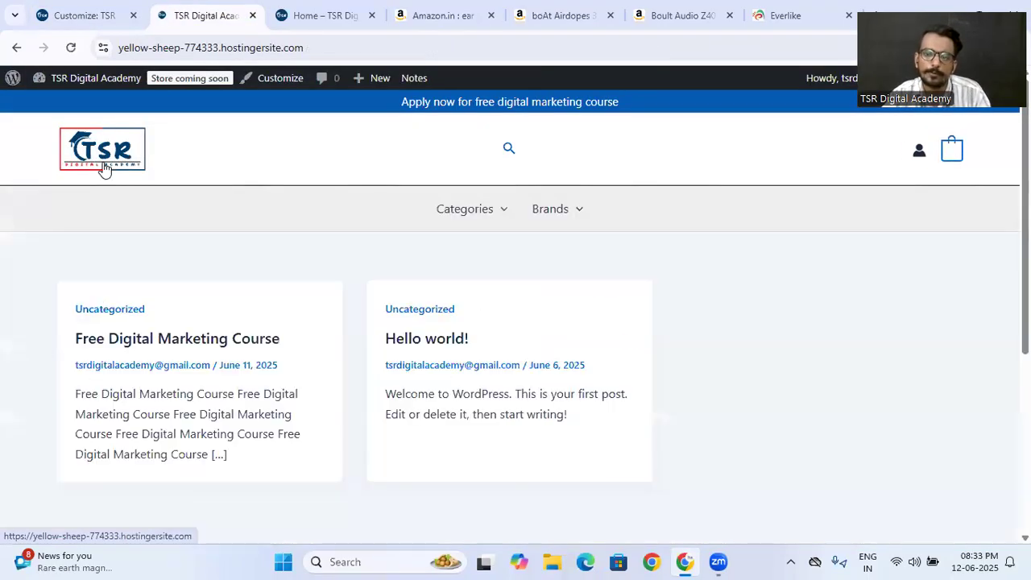
{"action": "mouse_move", "coordinate": [455, 217]}
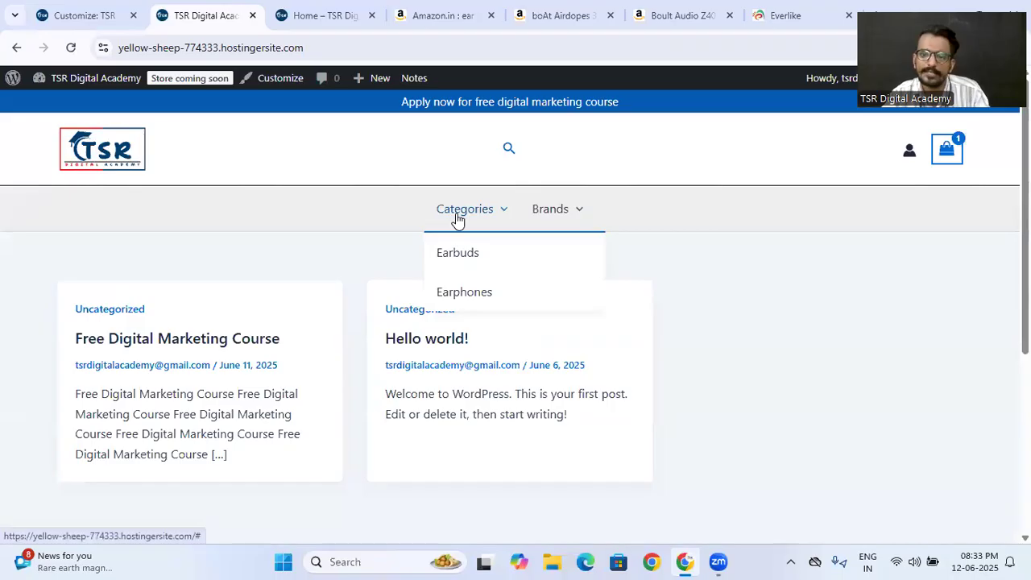
{"action": "left_click", "coordinate": [460, 256]}
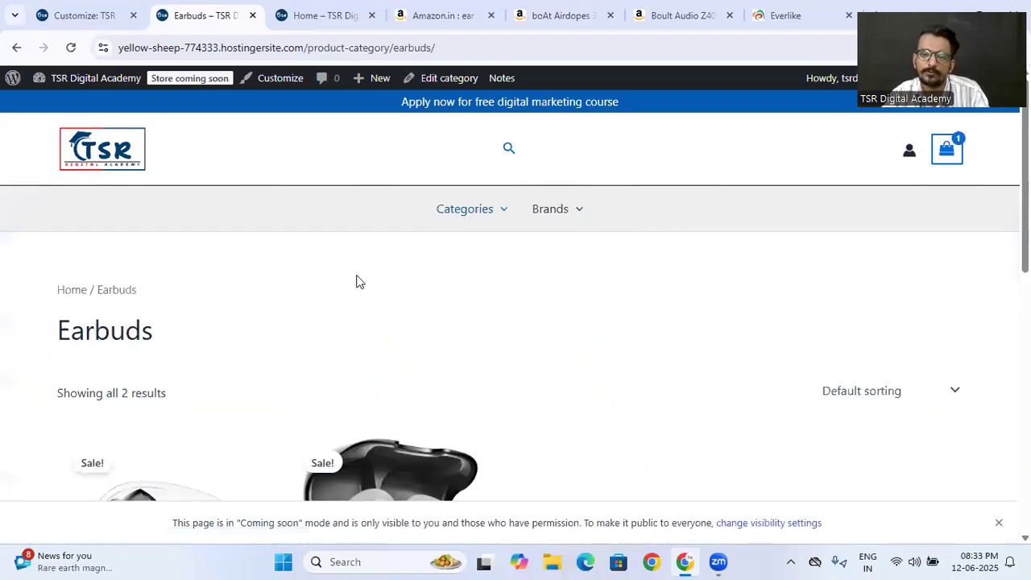
{"action": "scroll", "coordinate": [363, 322], "scroll_direction": "down", "scroll_amount": 2}
{"action": "scroll", "coordinate": [338, 346], "scroll_direction": "up", "scroll_amount": 3}
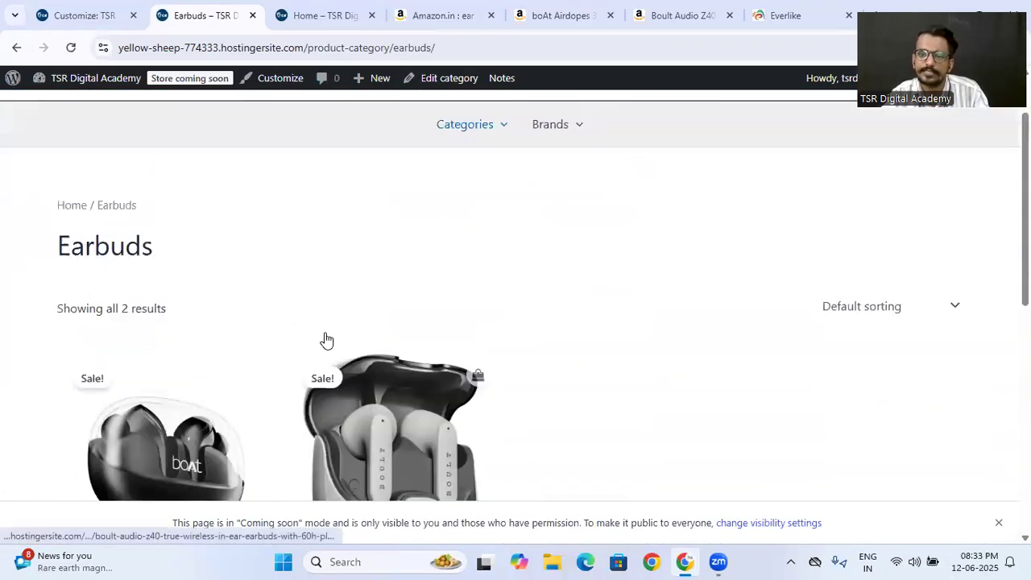
{"action": "mouse_move", "coordinate": [468, 215]}
{"action": "left_click", "coordinate": [459, 293]}
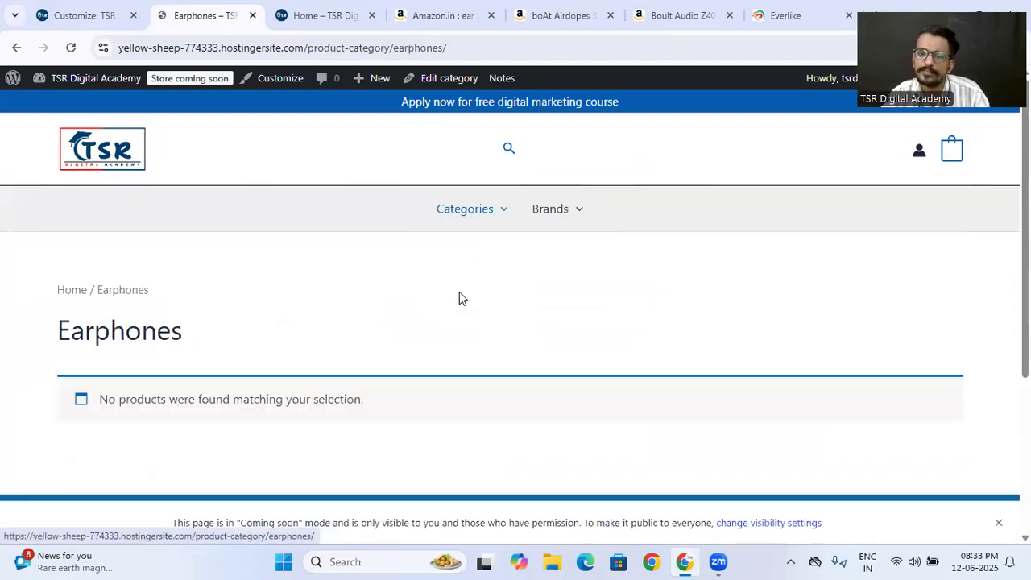
{"action": "scroll", "coordinate": [239, 277], "scroll_direction": "down", "scroll_amount": 2}
{"action": "scroll", "coordinate": [241, 277], "scroll_direction": "up", "scroll_amount": 3}
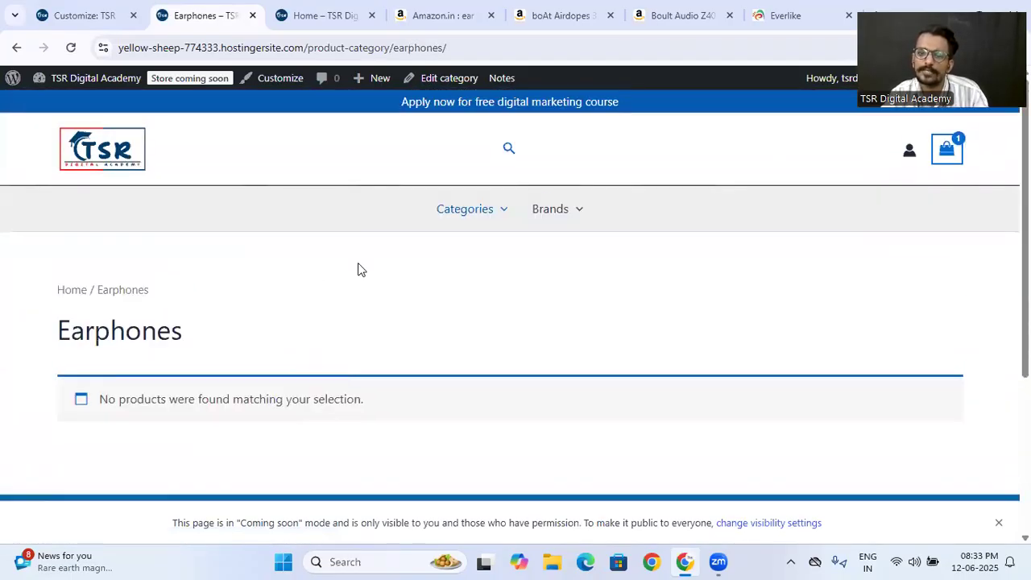
- Test the Boult and Boat links in the header's Brands menu and look over the product pages they open
{"action": "left_click", "coordinate": [558, 257]}
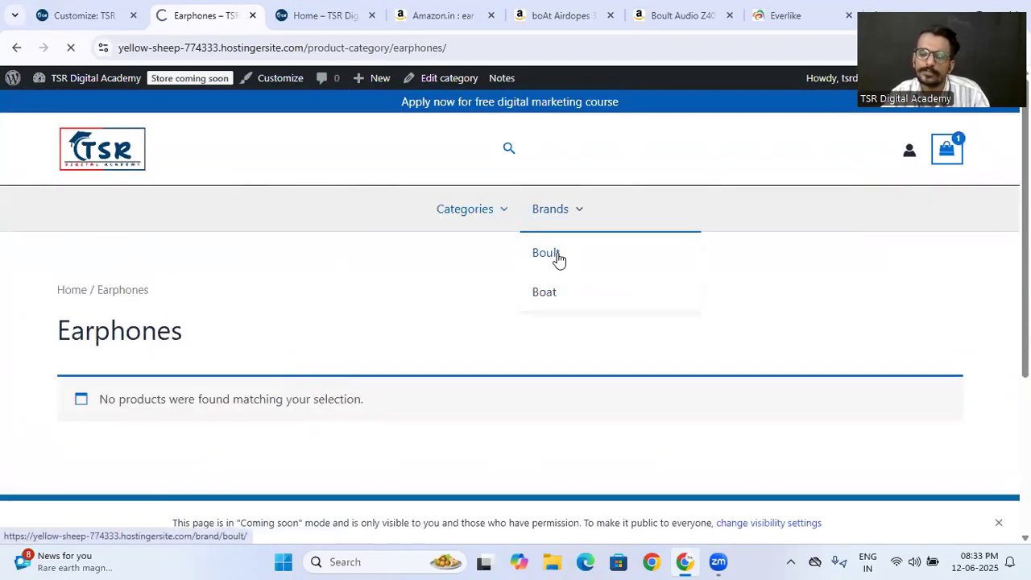
{"action": "scroll", "coordinate": [450, 301], "scroll_direction": "down", "scroll_amount": 6}
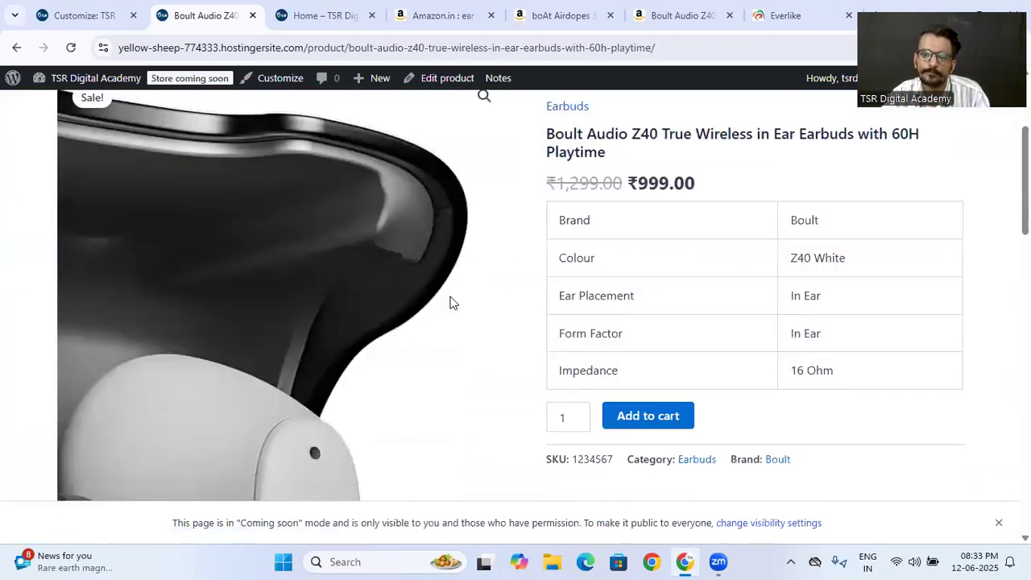
{"action": "scroll", "coordinate": [450, 301], "scroll_direction": "up", "scroll_amount": 6}
{"action": "mouse_move", "coordinate": [575, 204]}
{"action": "left_click", "coordinate": [549, 292]}
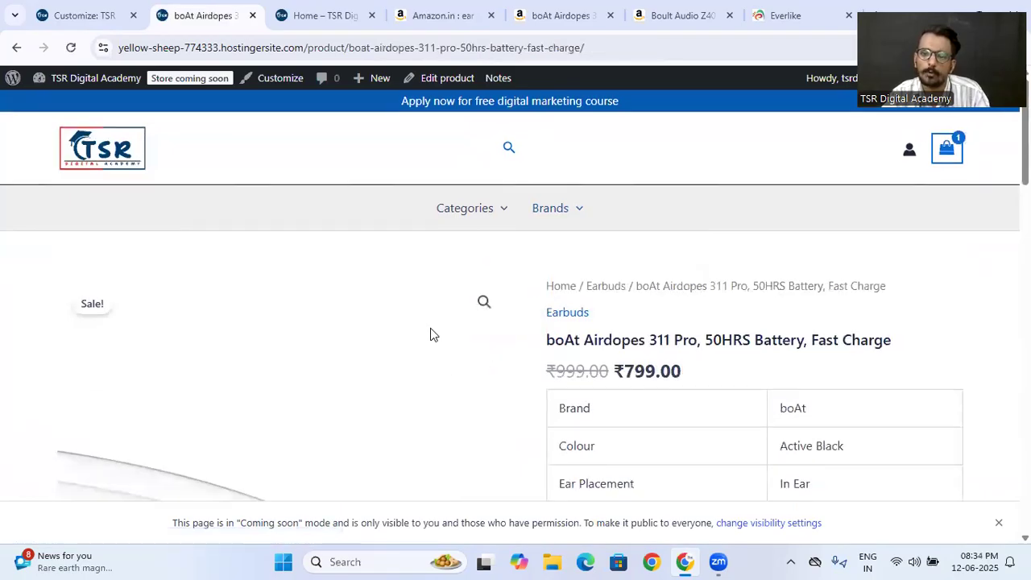
{"action": "scroll", "coordinate": [430, 328], "scroll_direction": "down", "scroll_amount": 3}
{"action": "scroll", "coordinate": [559, 359], "scroll_direction": "down", "scroll_amount": 4}
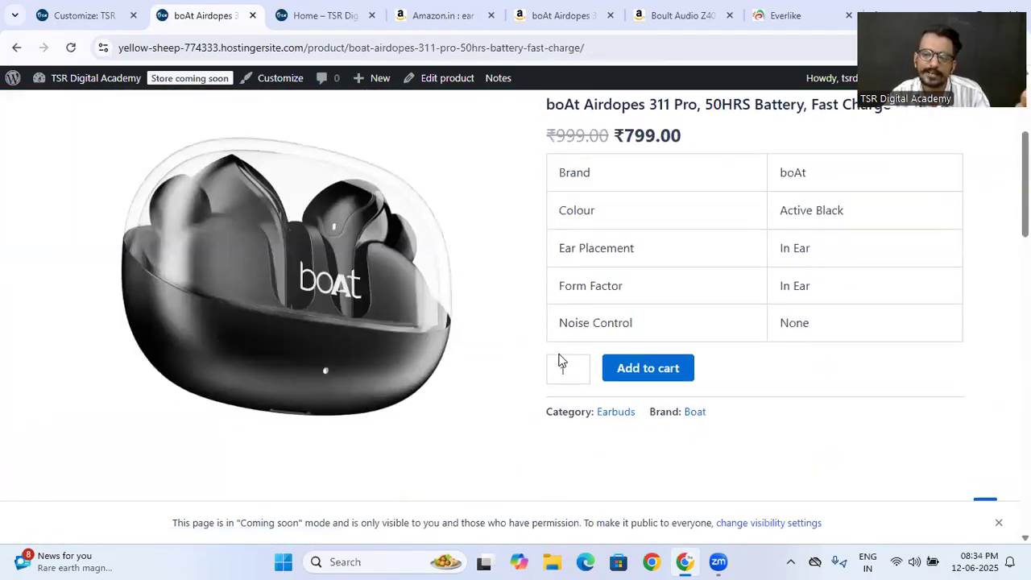
{"action": "scroll", "coordinate": [559, 359], "scroll_direction": "up", "scroll_amount": 7}
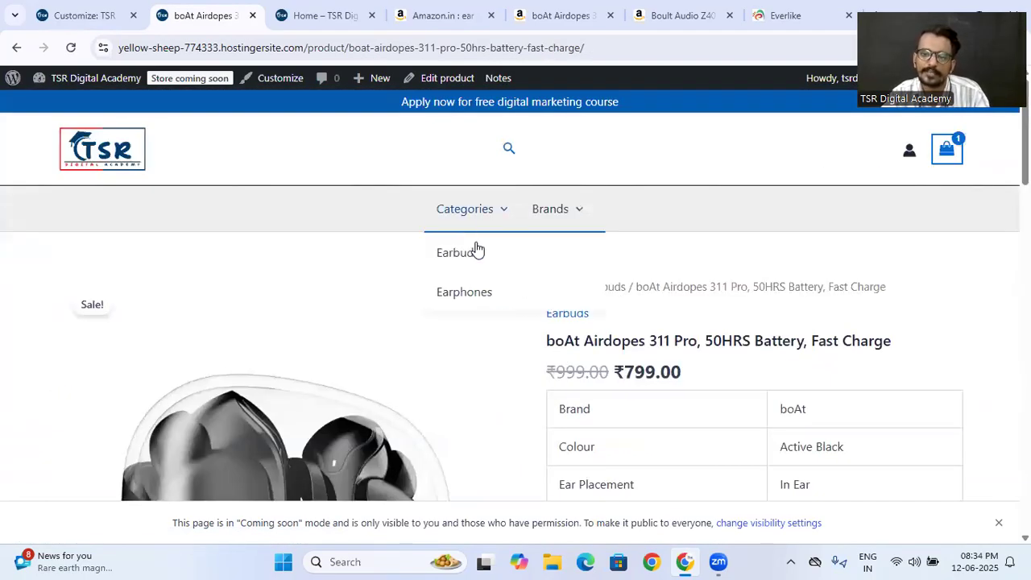
- Return to the Earbuds category page through the Categories menu and review its product listing against the header layout
{"action": "left_click", "coordinate": [474, 250]}
{"action": "scroll", "coordinate": [299, 366], "scroll_direction": "down", "scroll_amount": 3}
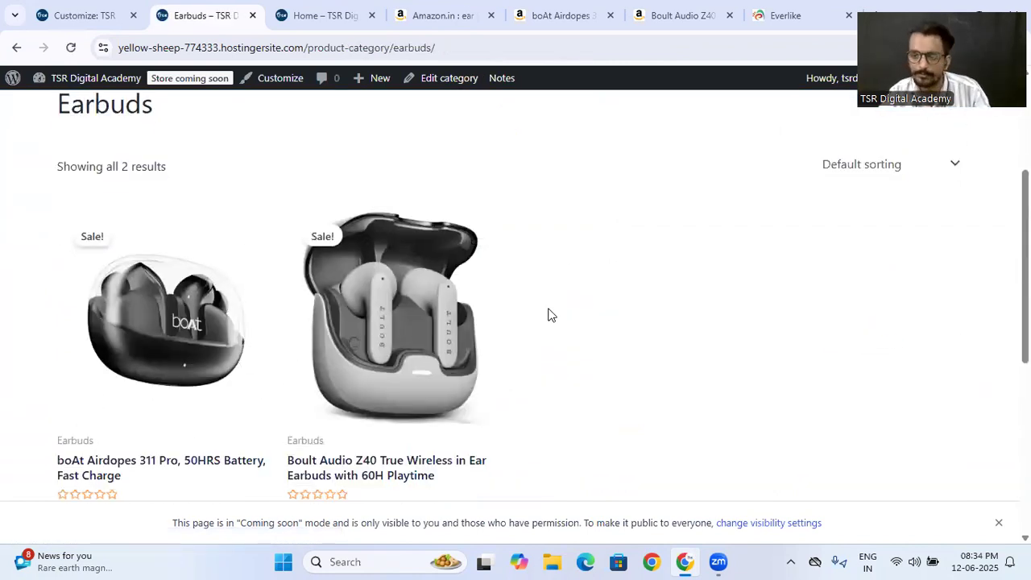
{"action": "scroll", "coordinate": [548, 314], "scroll_direction": "up", "scroll_amount": 3}
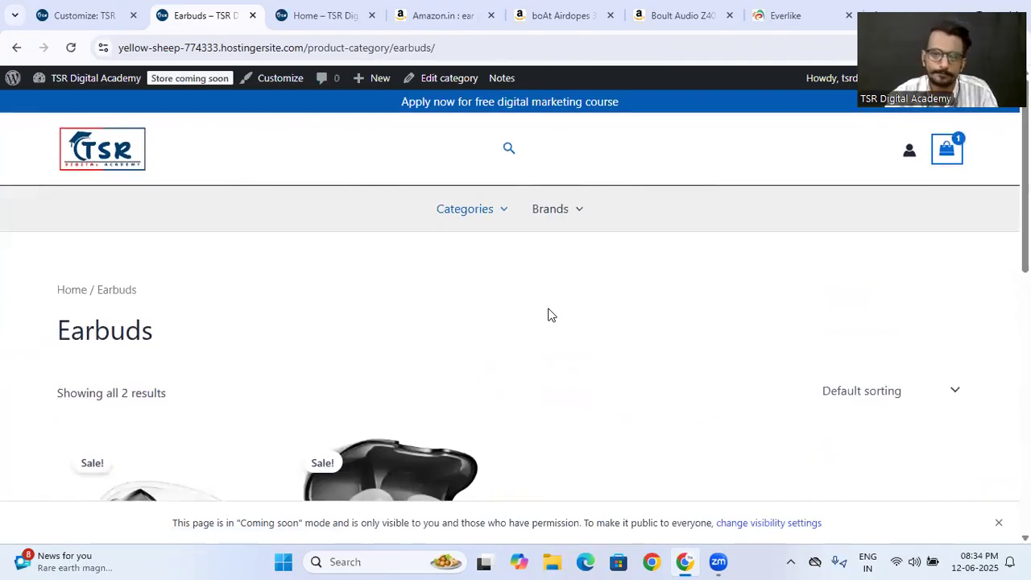
{"action": "left_click", "coordinate": [66, 10]}
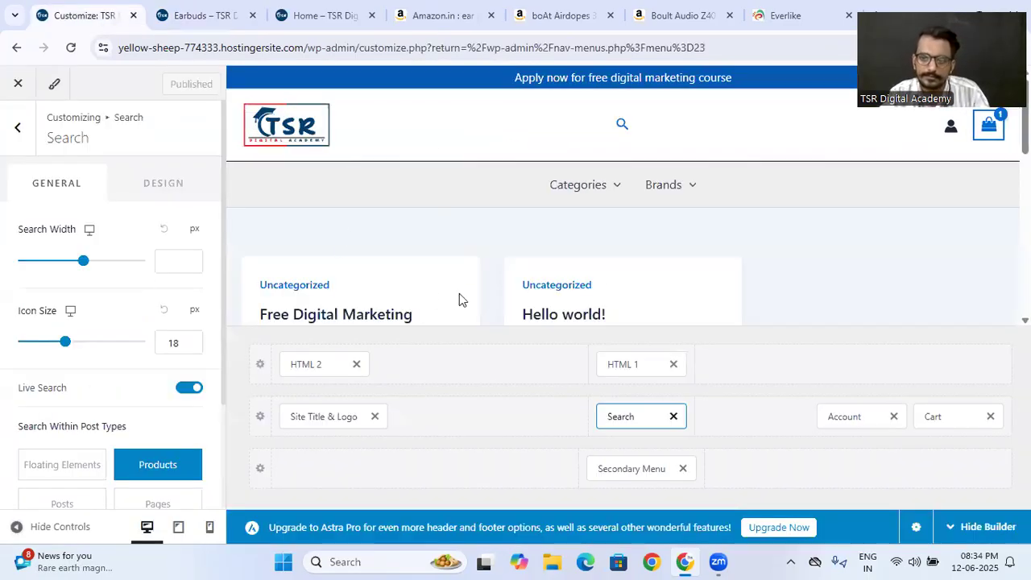
{"action": "left_click", "coordinate": [202, 16]}
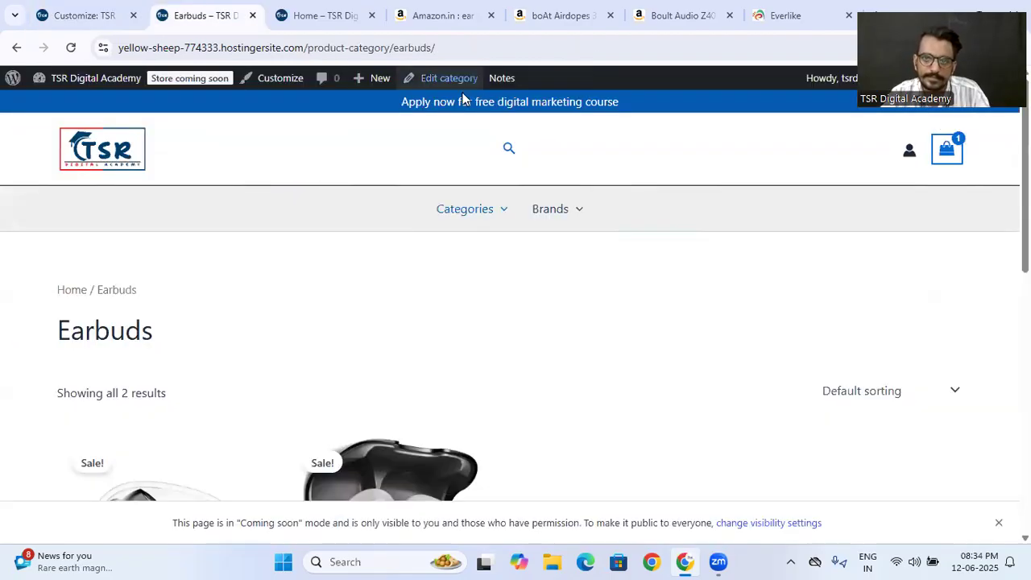
- Copy "Audio Z40" from the Boult earbuds' product title and enter it in the header search on the home page
{"action": "scroll", "coordinate": [400, 376], "scroll_direction": "down", "scroll_amount": 3}
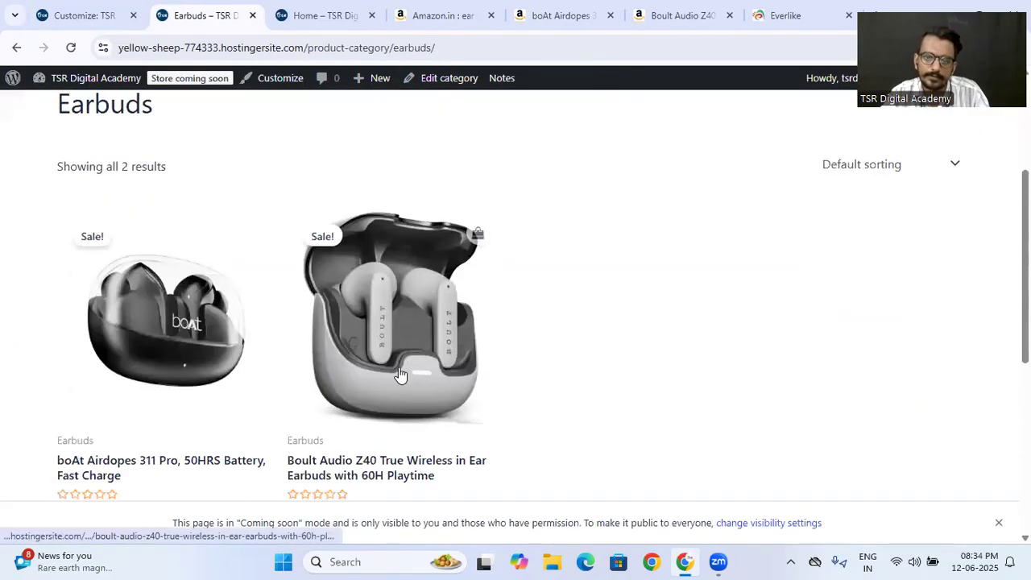
{"action": "left_click", "coordinate": [407, 354]}
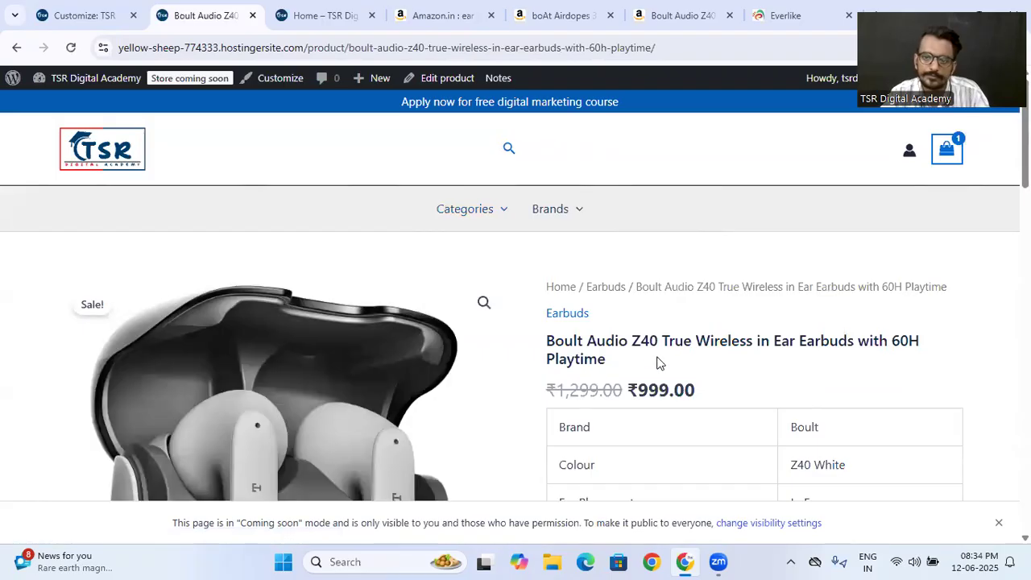
{"action": "left_click_drag", "start_coordinate": [588, 344], "coordinate": [659, 345]}
{"action": "key", "text": "ctrl+c"}
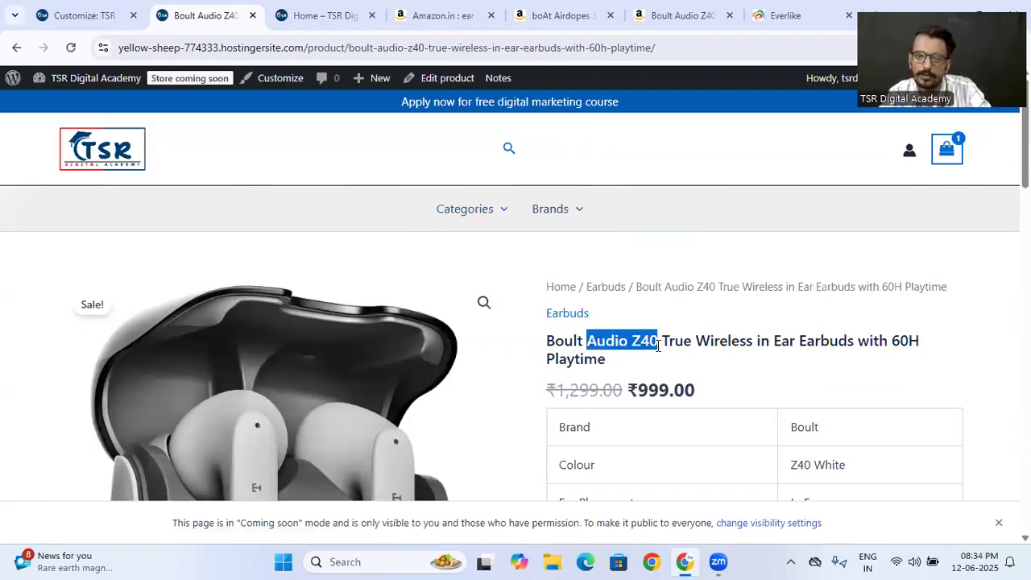
{"action": "left_click", "coordinate": [98, 169]}
{"action": "left_click", "coordinate": [506, 153]}
{"action": "key", "text": "ctrl+v"}
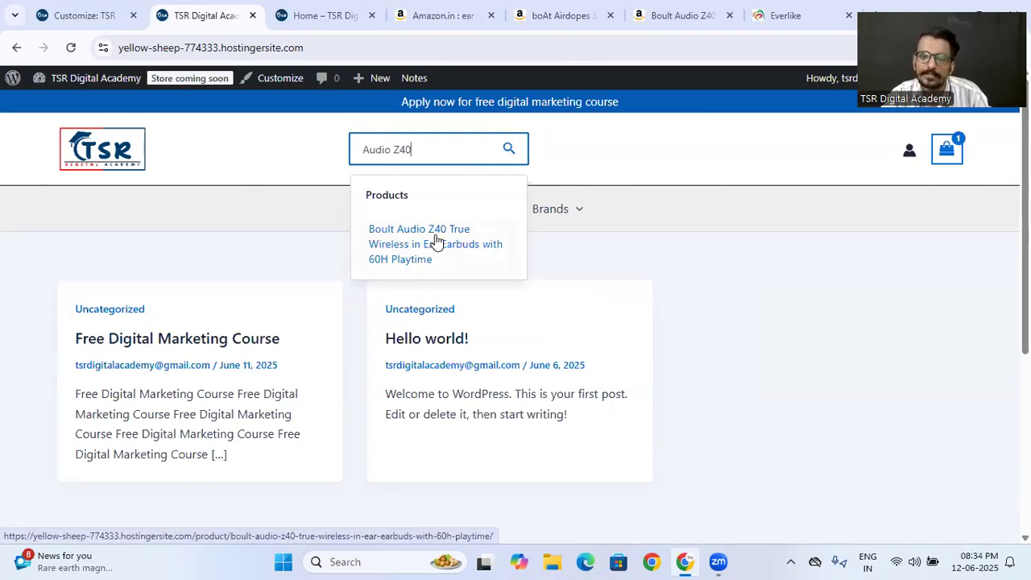
- Run the product search, review the results page and open the Boult Audio Z40 product from it
{"action": "left_click", "coordinate": [508, 151]}
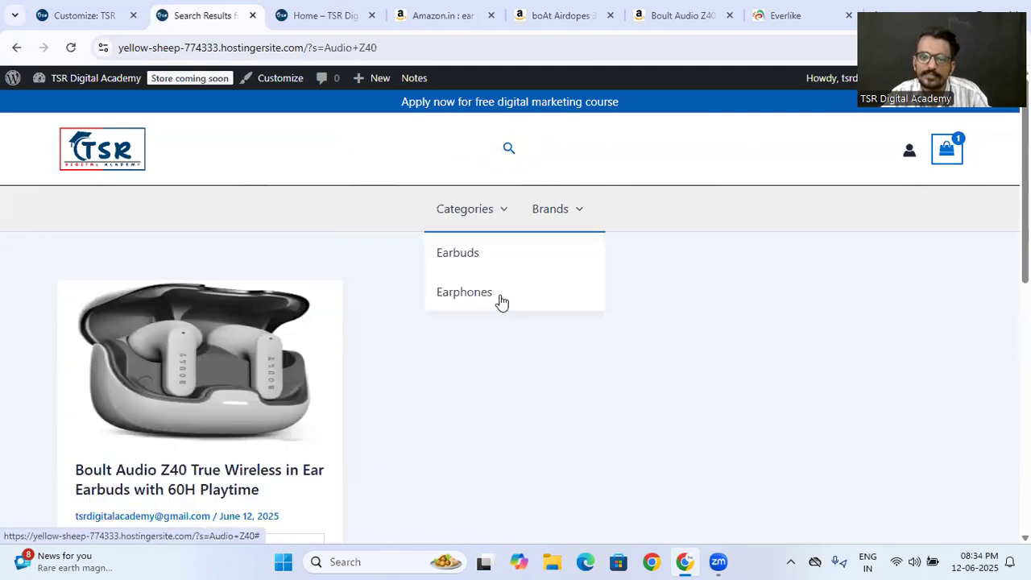
{"action": "scroll", "coordinate": [484, 314], "scroll_direction": "down", "scroll_amount": 2}
{"action": "scroll", "coordinate": [242, 322], "scroll_direction": "down", "scroll_amount": 3}
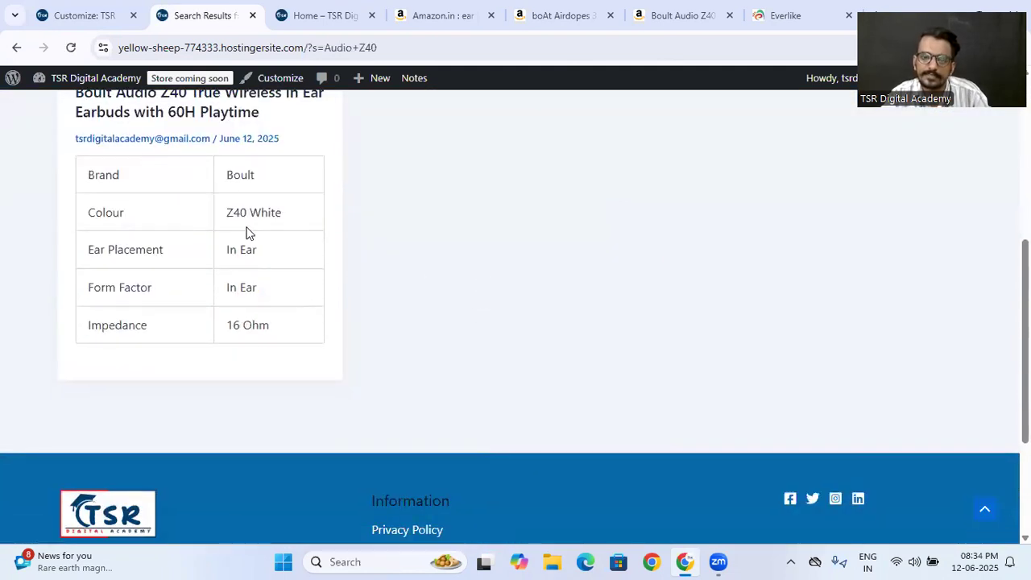
{"action": "scroll", "coordinate": [246, 230], "scroll_direction": "up", "scroll_amount": 4}
{"action": "left_click", "coordinate": [171, 403]}
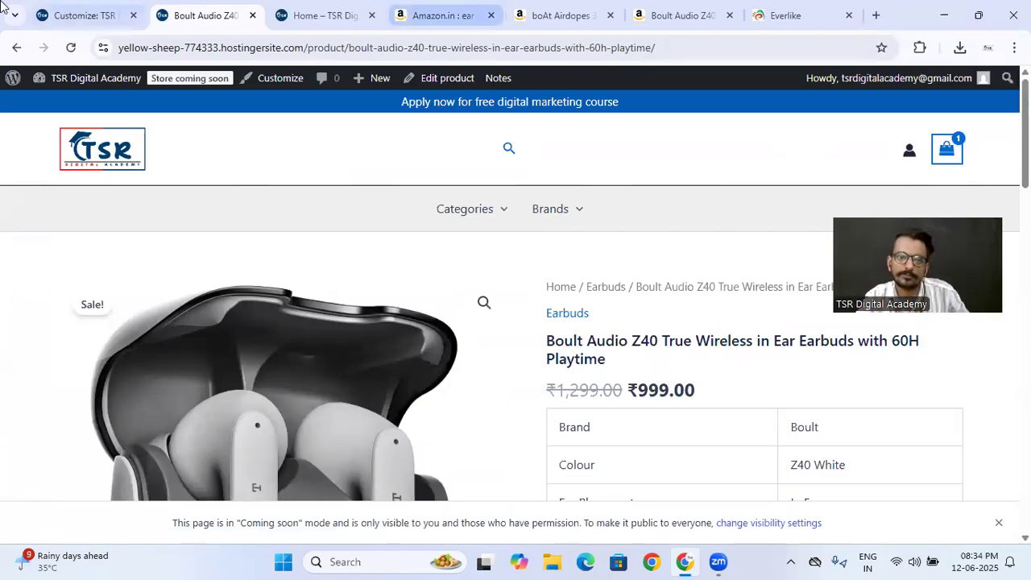
- Close the Customizer and return to the Category Menu on the WordPress Menus page
{"action": "left_click", "coordinate": [81, 16]}
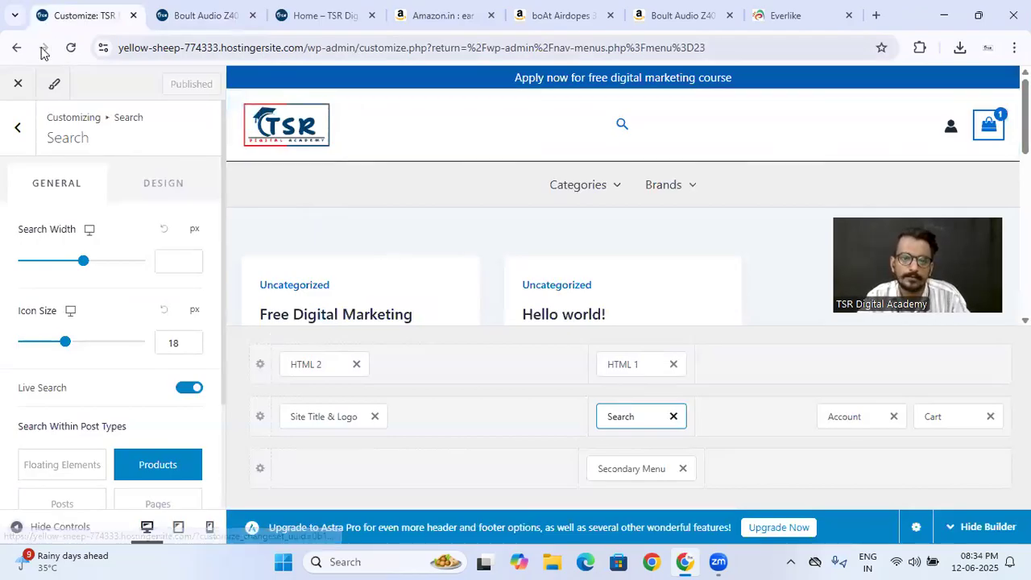
{"action": "left_click", "coordinate": [17, 84]}
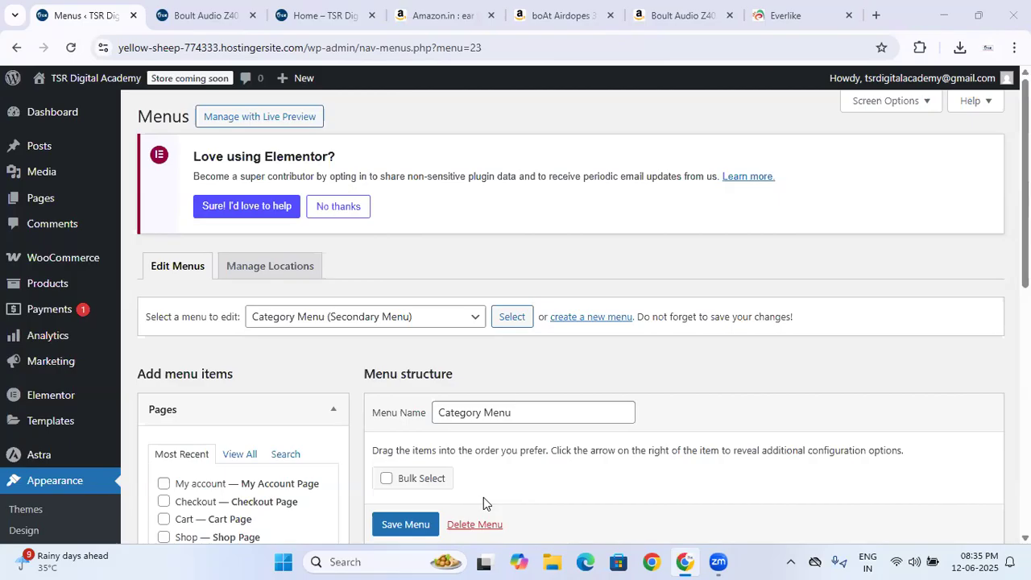
{"action": "left_click", "coordinate": [682, 562]}
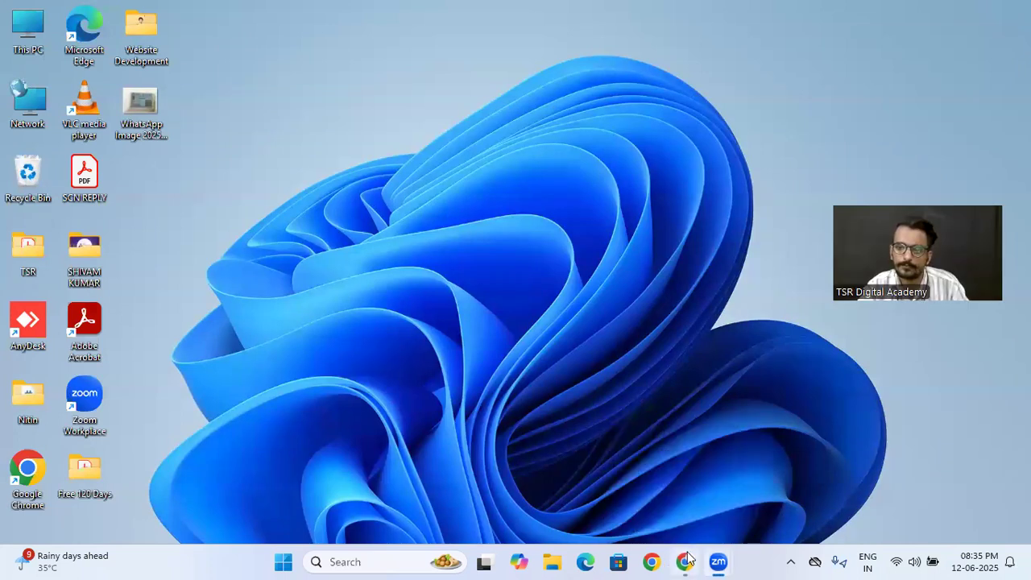
{"action": "left_click", "coordinate": [684, 562]}
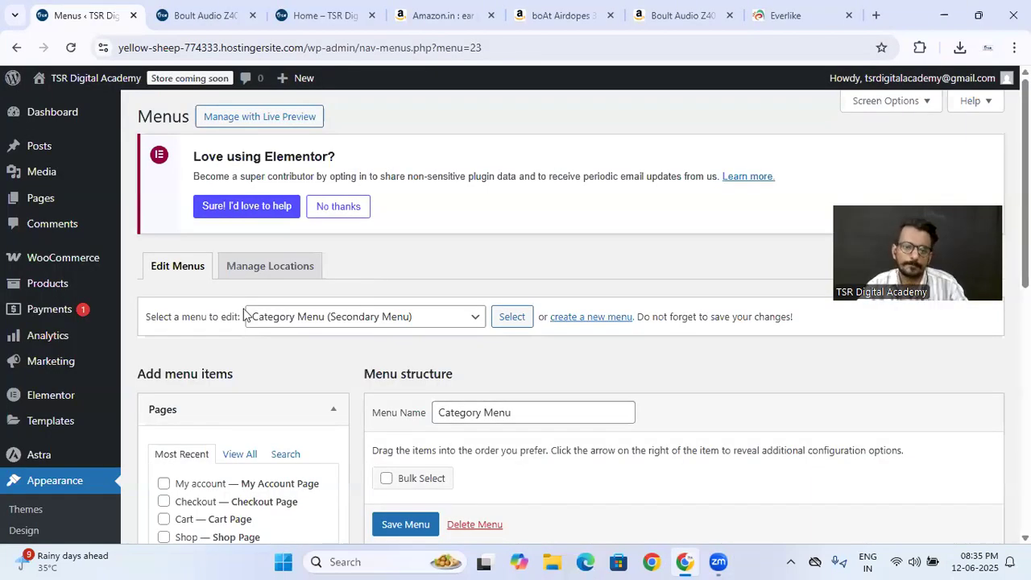
{"action": "left_click", "coordinate": [201, 15]}
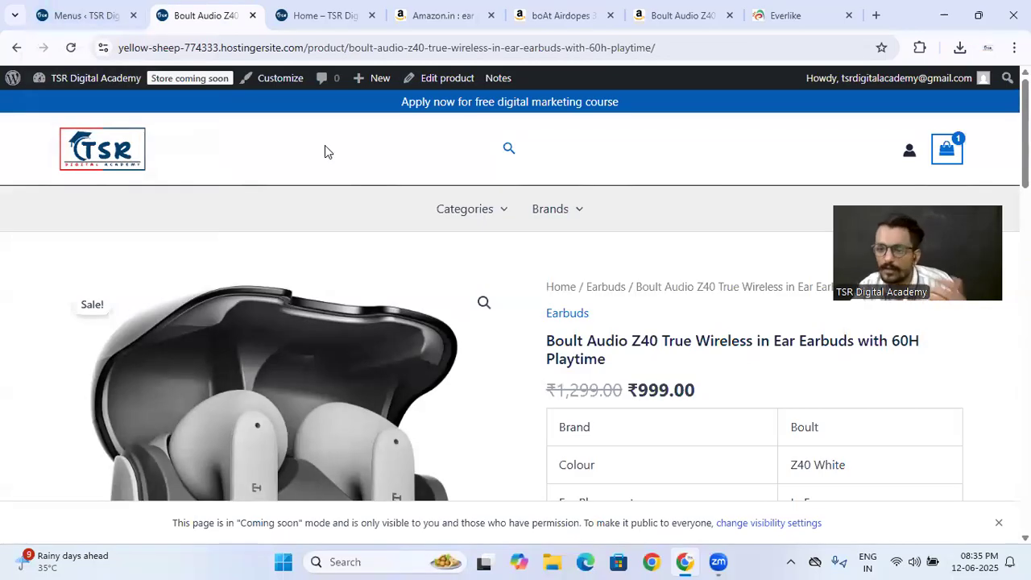
{"action": "left_click", "coordinate": [81, 14]}
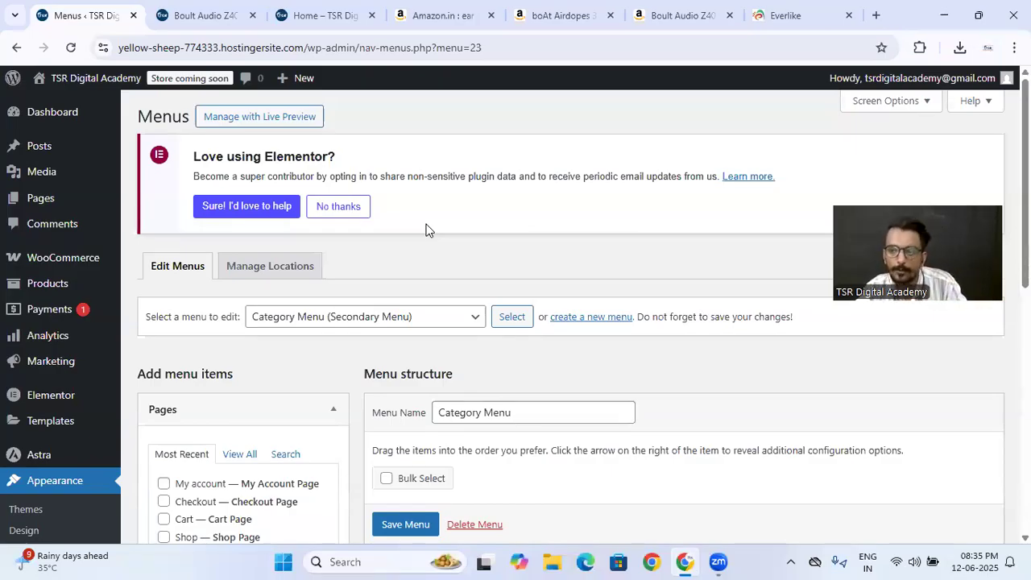
- Add the Boult Audio Z40 earbuds to the cart from their product page and view the cart
{"action": "left_click", "coordinate": [201, 15]}
{"action": "scroll", "coordinate": [568, 256], "scroll_direction": "down", "scroll_amount": 5}
{"action": "left_click", "coordinate": [620, 248]}
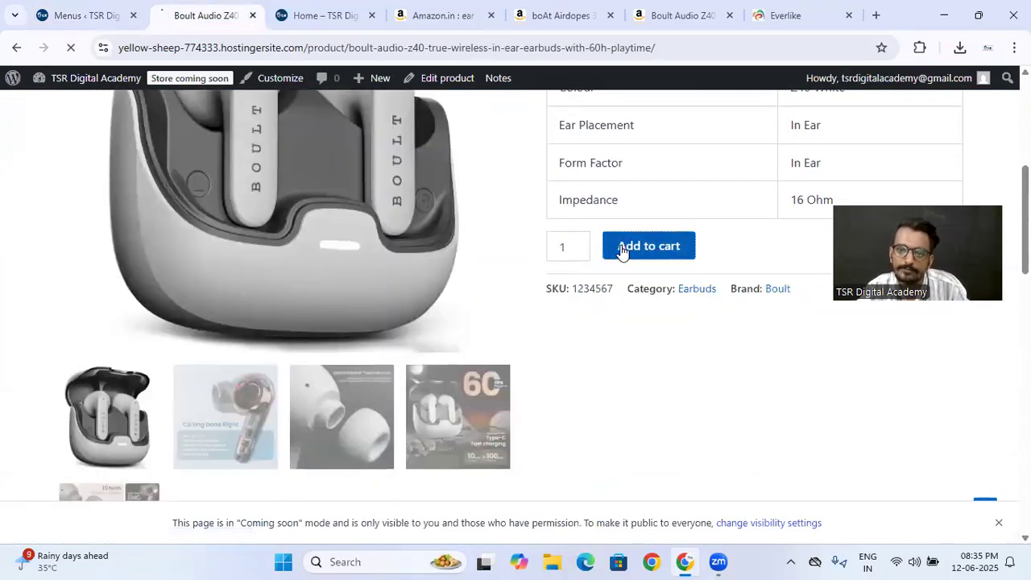
{"action": "scroll", "coordinate": [424, 287], "scroll_direction": "down", "scroll_amount": 10}
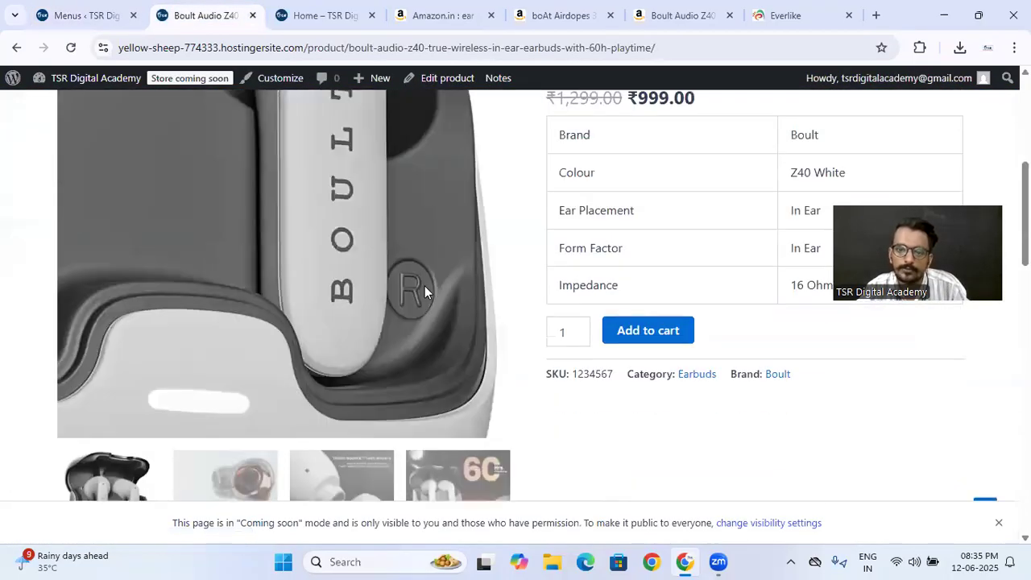
{"action": "scroll", "coordinate": [549, 243], "scroll_direction": "up", "scroll_amount": 10}
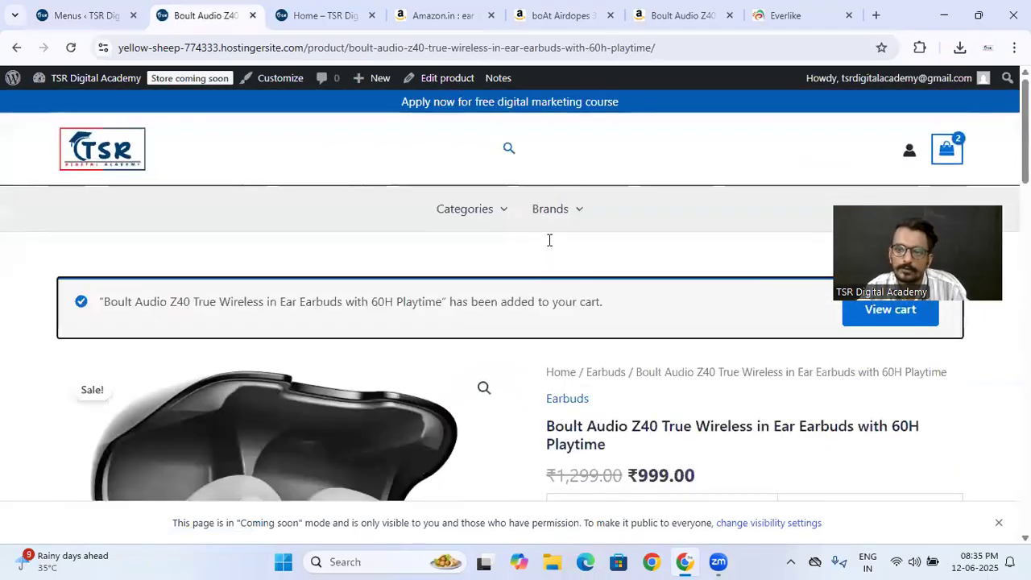
{"action": "left_click", "coordinate": [867, 317]}
- Try to apply the coupon code "50%off" to the cart
{"action": "scroll", "coordinate": [628, 281], "scroll_direction": "down", "scroll_amount": 5}
{"action": "left_click", "coordinate": [89, 311]}
{"action": "left_click", "coordinate": [304, 308]}
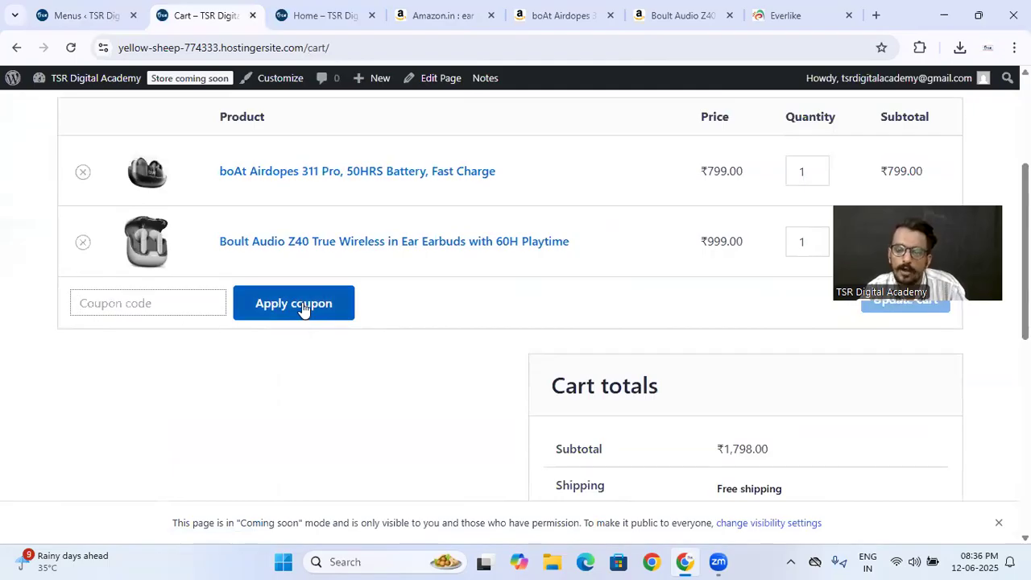
{"action": "left_click", "coordinate": [140, 306]}
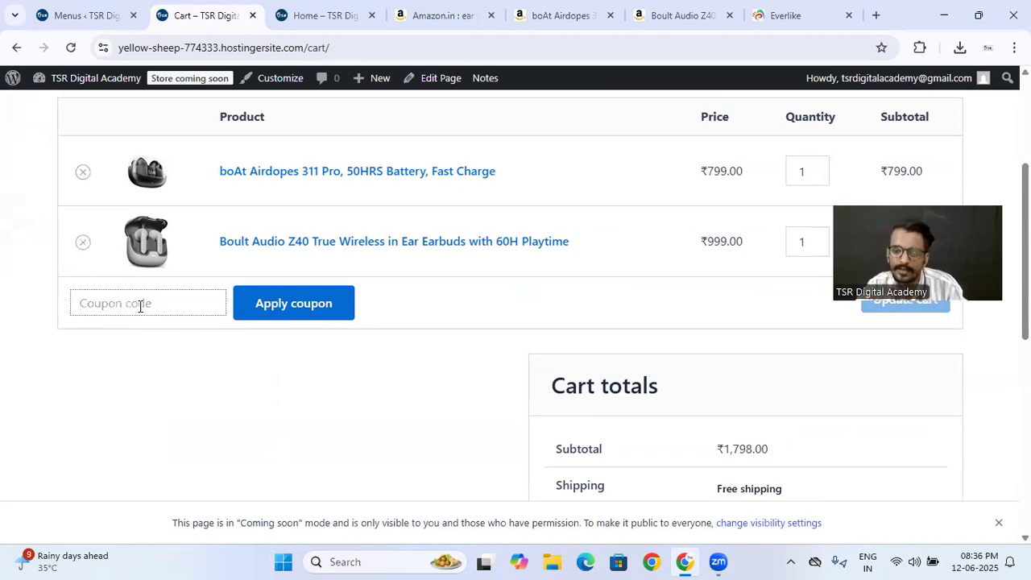
{"action": "type", "text": "50%off"}
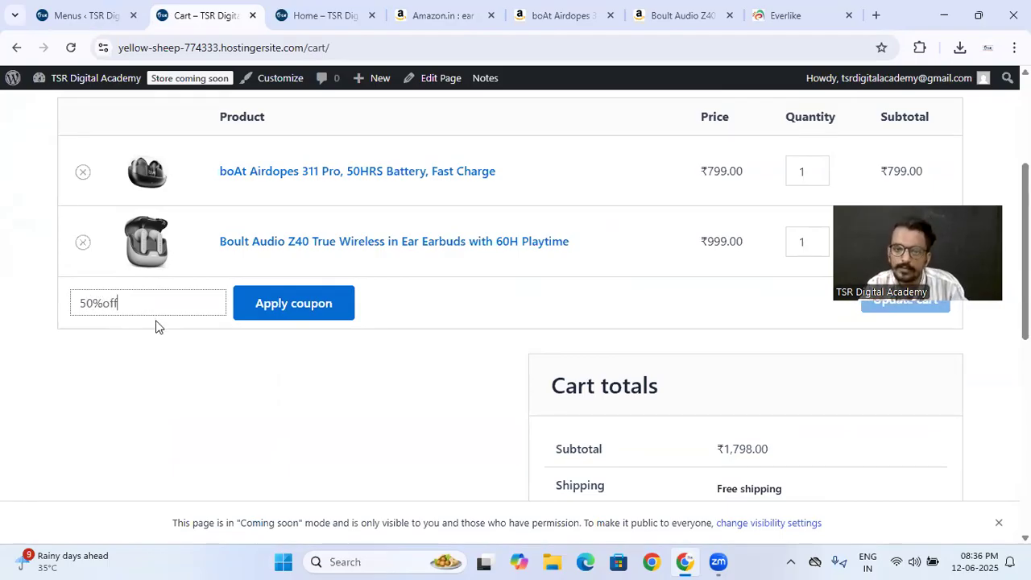
{"action": "left_click", "coordinate": [283, 302]}
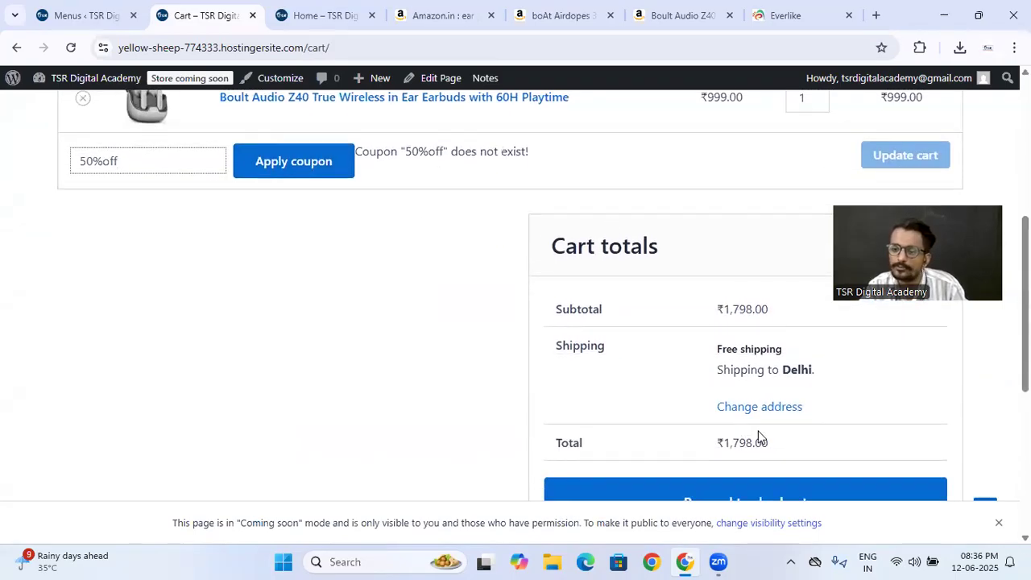
- Replace the cart's coupon code with "50%" and try to apply it
{"action": "triple_click", "coordinate": [171, 150]}
{"action": "type", "text": "5"}
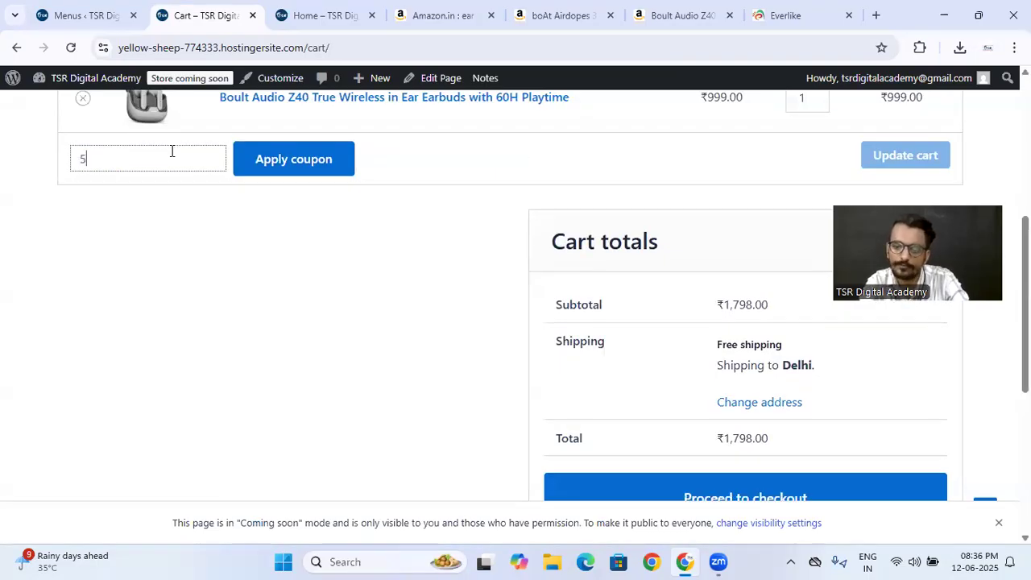
{"action": "type", "text": "0%"}
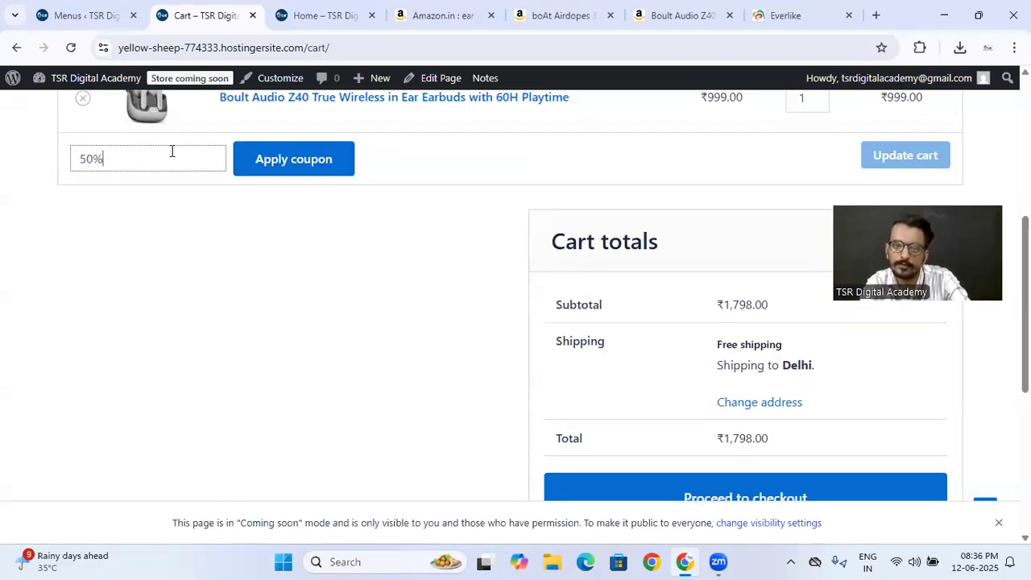
{"action": "left_click", "coordinate": [263, 166]}
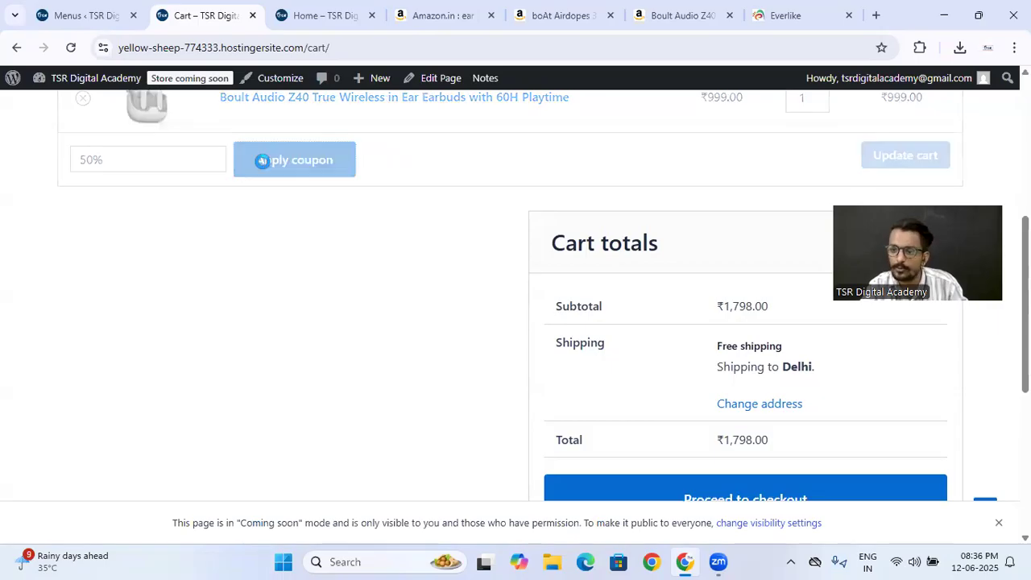
- Return to the WordPress admin and start creating the store's first coupon from the Marketing section's Coupons page
{"action": "left_click", "coordinate": [81, 10]}
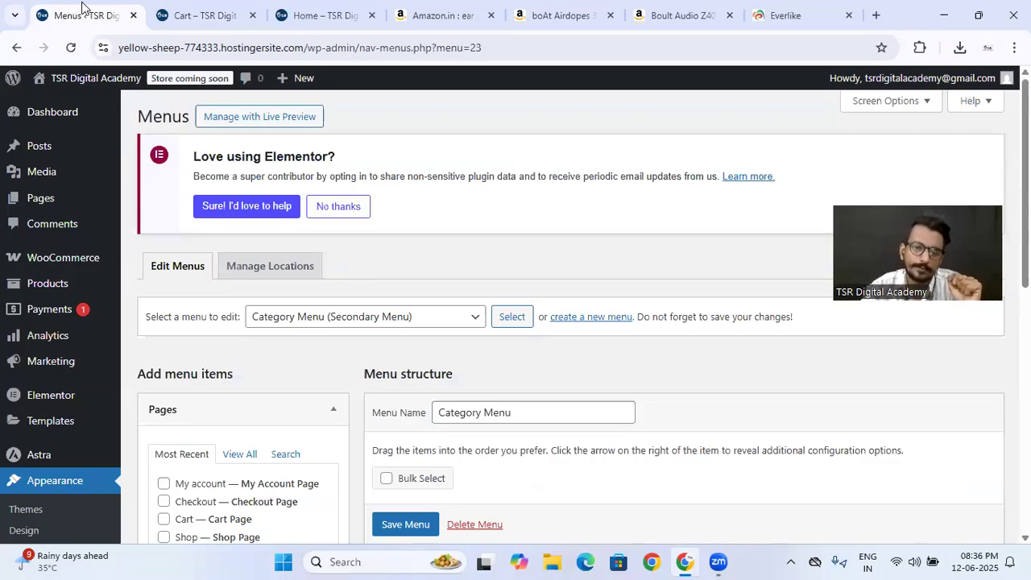
{"action": "mouse_move", "coordinate": [57, 376]}
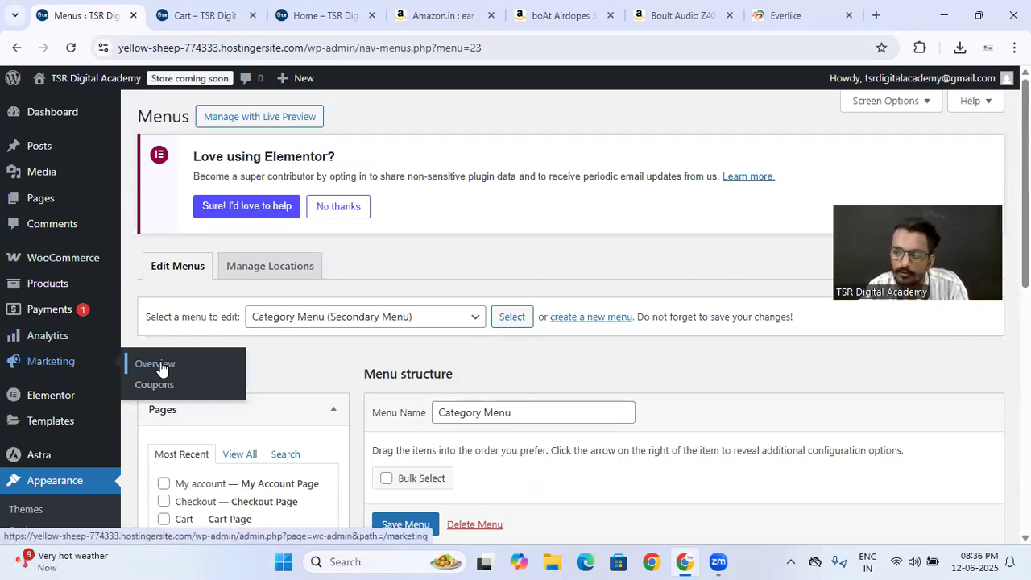
{"action": "left_click", "coordinate": [166, 387]}
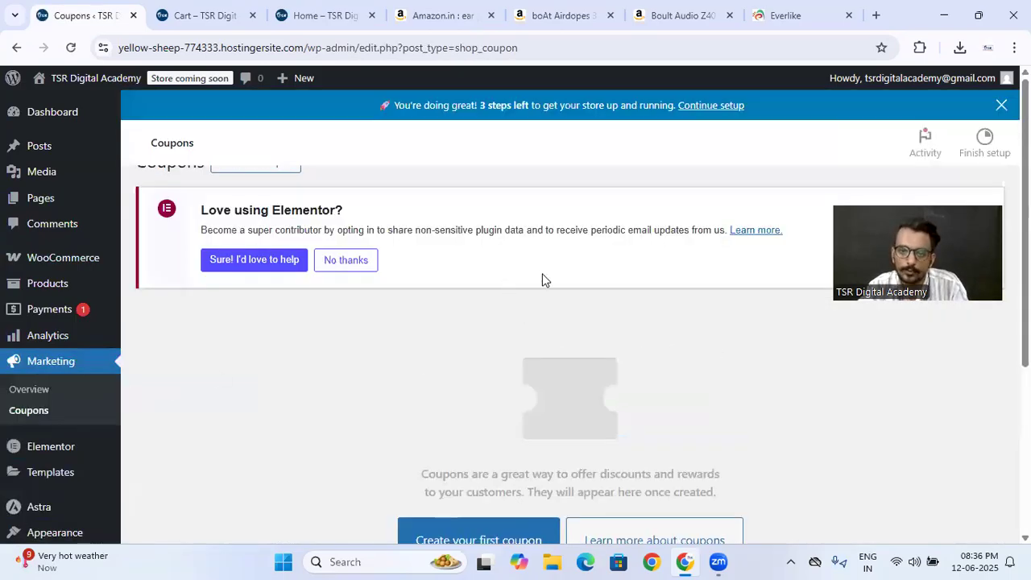
{"action": "scroll", "coordinate": [543, 279], "scroll_direction": "down", "scroll_amount": 2}
{"action": "scroll", "coordinate": [542, 278], "scroll_direction": "down", "scroll_amount": 1}
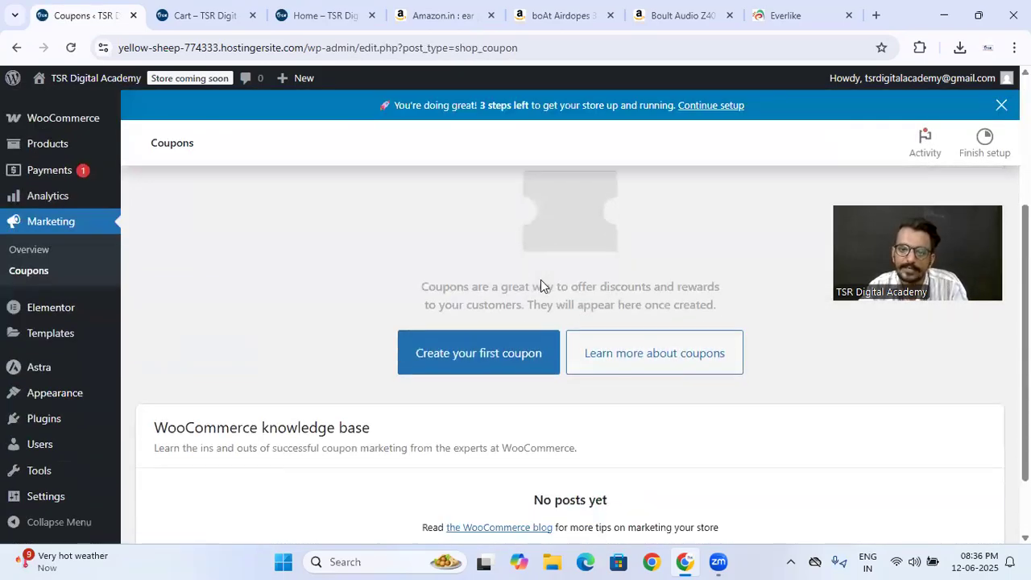
{"action": "left_click", "coordinate": [473, 354]}
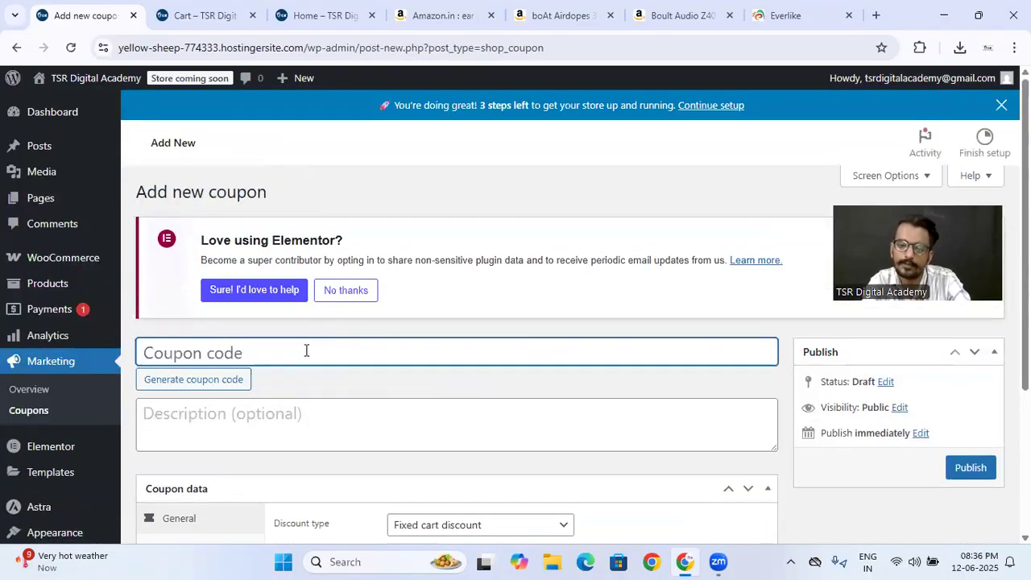
- Enter "50%off" as the new coupon's code
{"action": "type", "text": "50^"}
{"action": "key", "text": "BackSpace"}
{"action": "type", "text": "%off"}
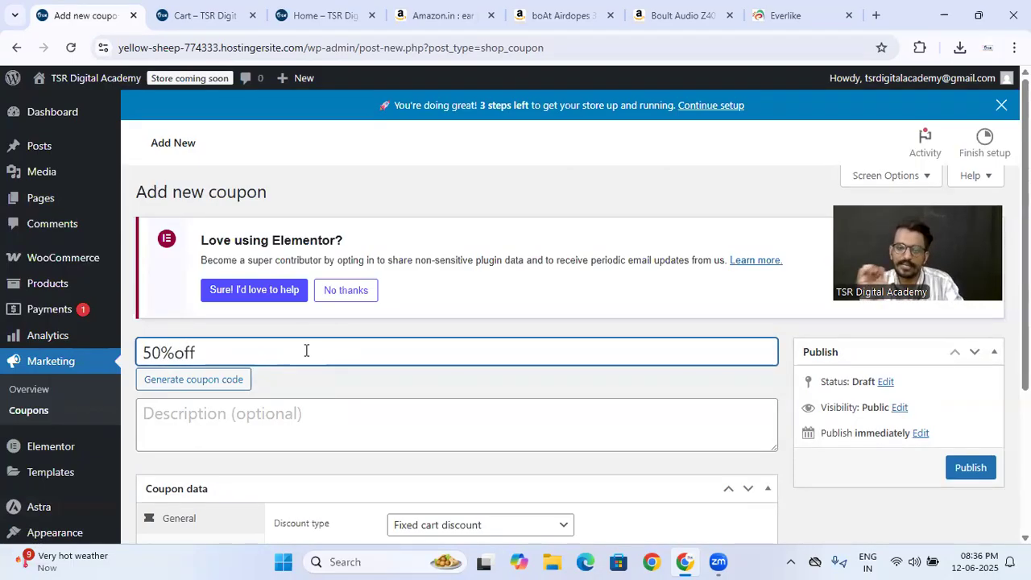
- Set the coupon's discount type to Percentage discount and its amount to 50%
{"action": "scroll", "coordinate": [172, 322], "scroll_direction": "down", "scroll_amount": 3}
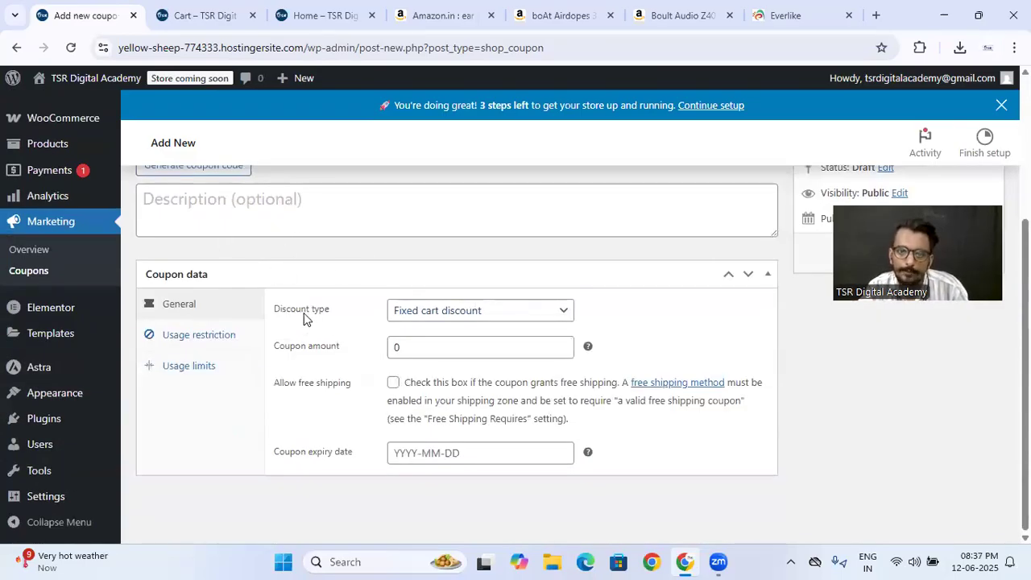
{"action": "left_click", "coordinate": [257, 219]}
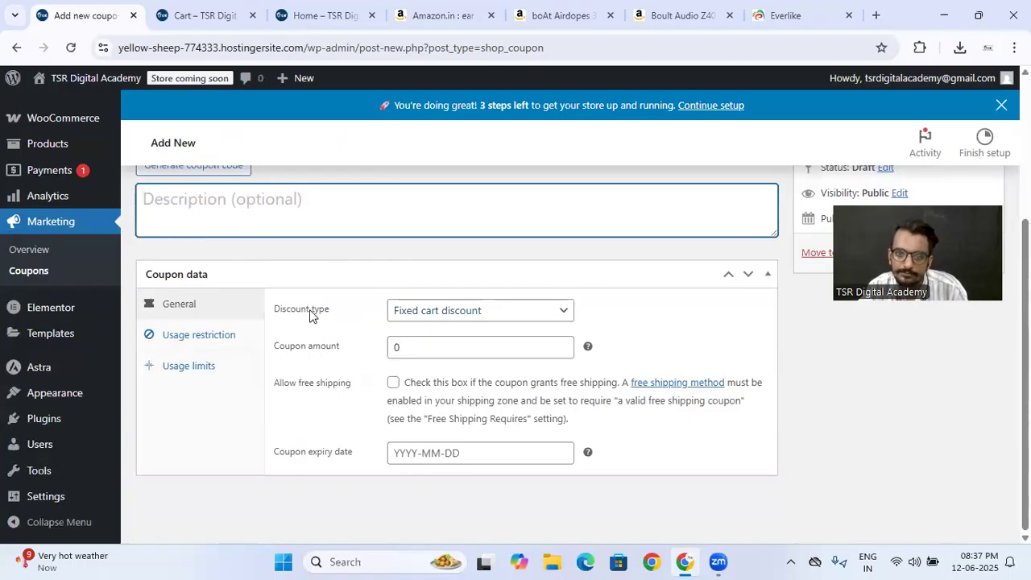
{"action": "left_click", "coordinate": [411, 311]}
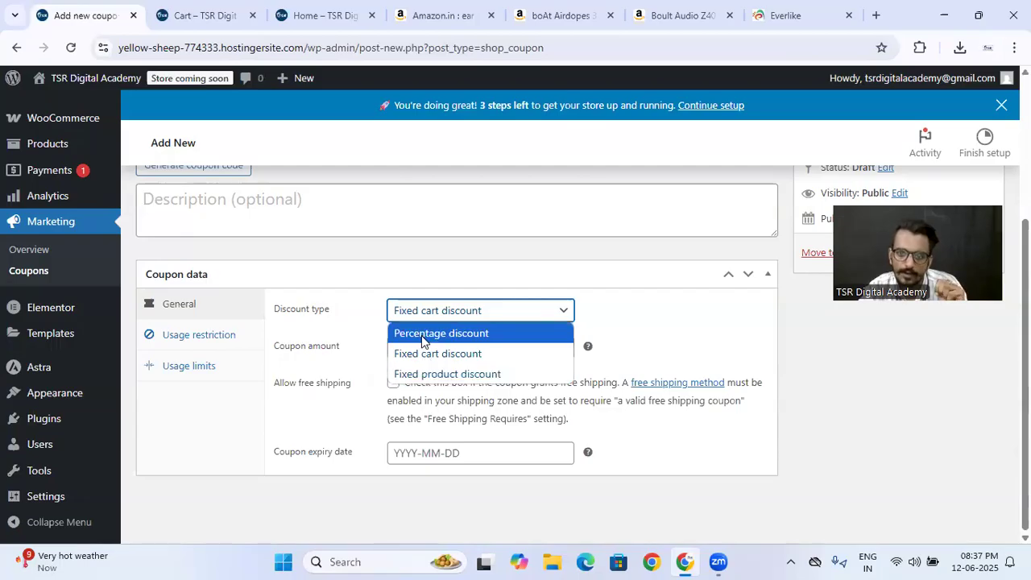
{"action": "left_click", "coordinate": [422, 338]}
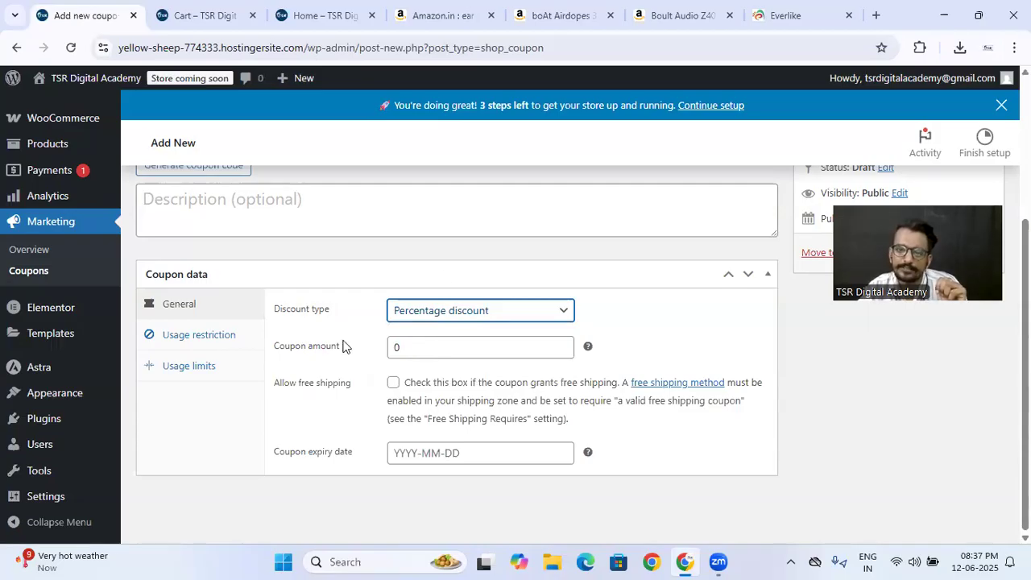
{"action": "double_click", "coordinate": [419, 345]}
{"action": "type", "text": "50%"}
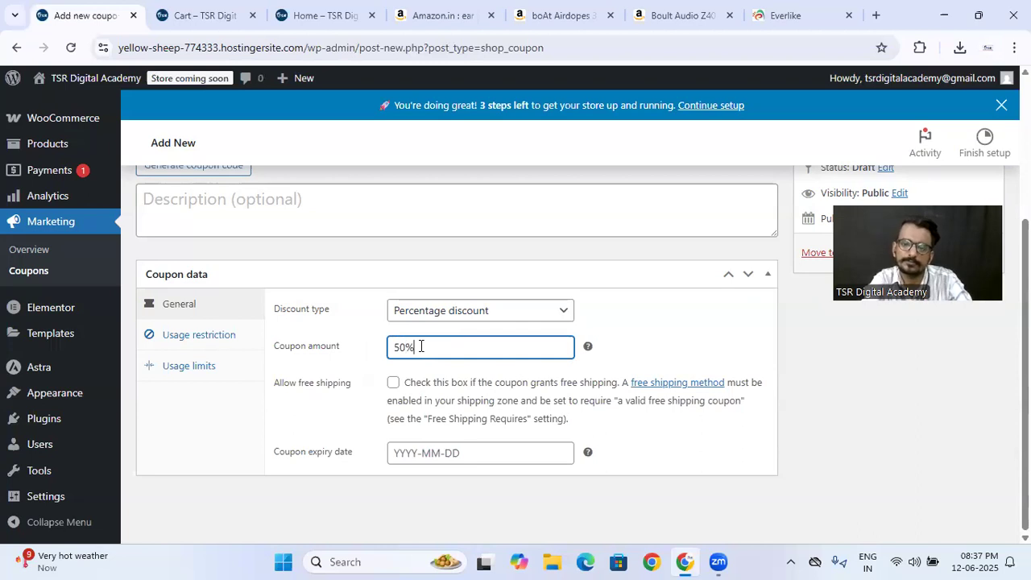
- Check the coupon expiry date calendar, leave the date blank, and publish the coupon
{"action": "mouse_move", "coordinate": [587, 352]}
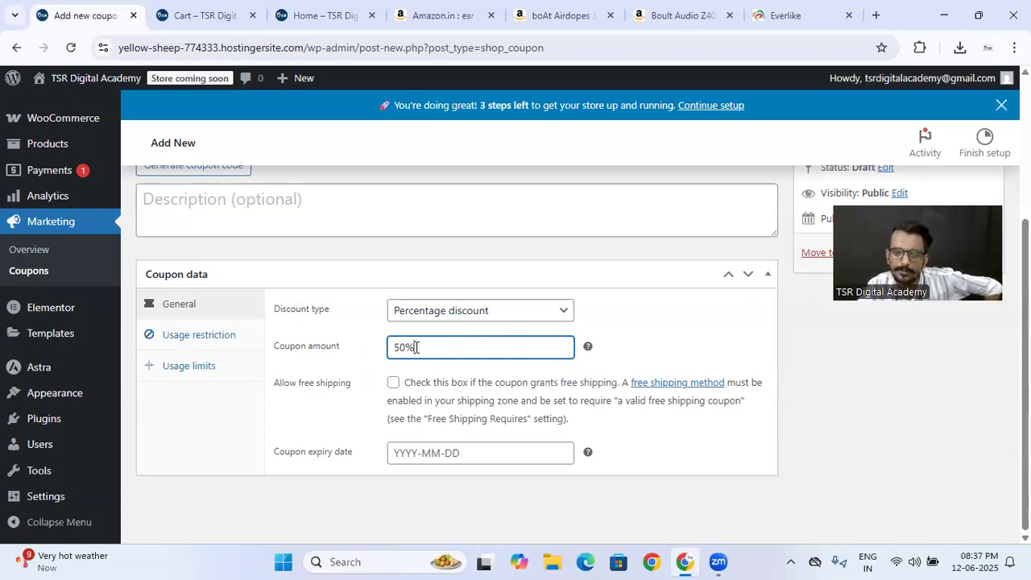
{"action": "left_click", "coordinate": [396, 452]}
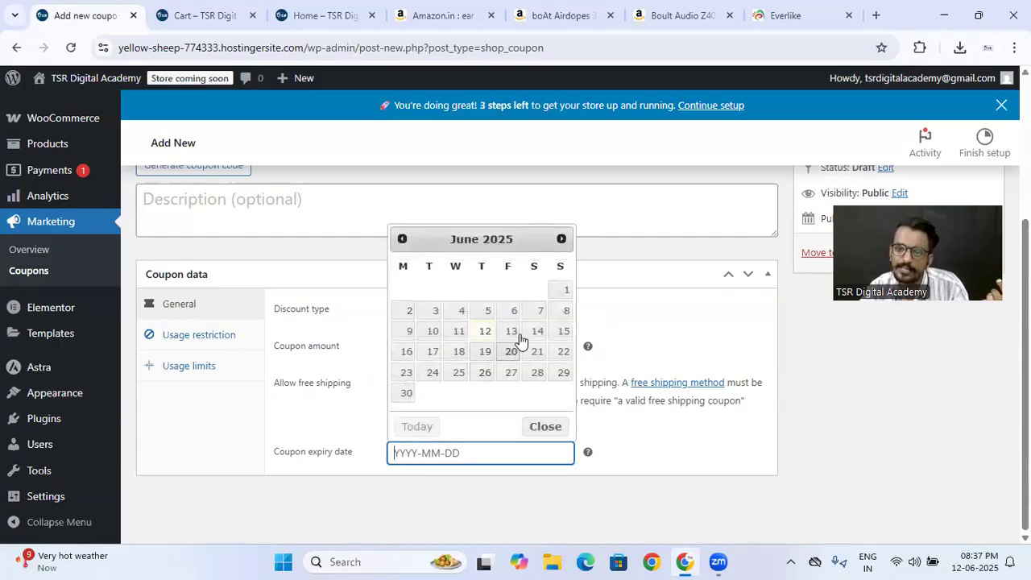
{"action": "left_click", "coordinate": [539, 486]}
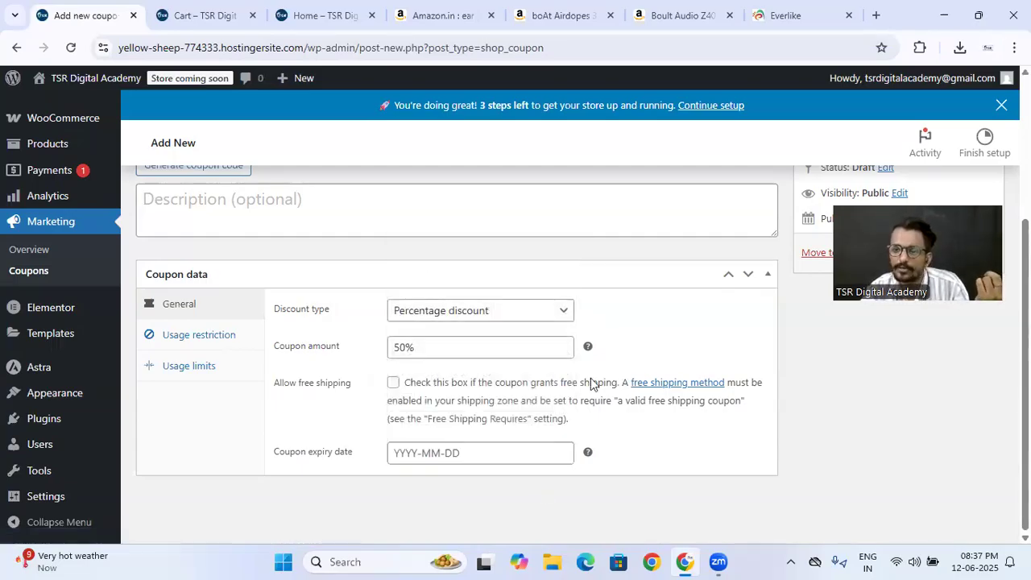
{"action": "scroll", "coordinate": [590, 381], "scroll_direction": "up", "scroll_amount": 3}
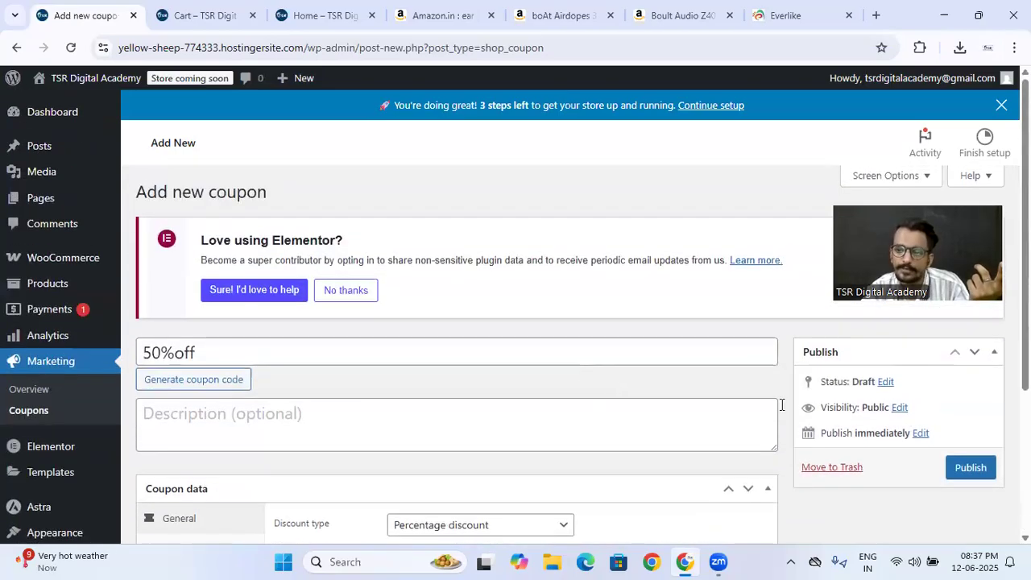
{"action": "left_click", "coordinate": [970, 467]}
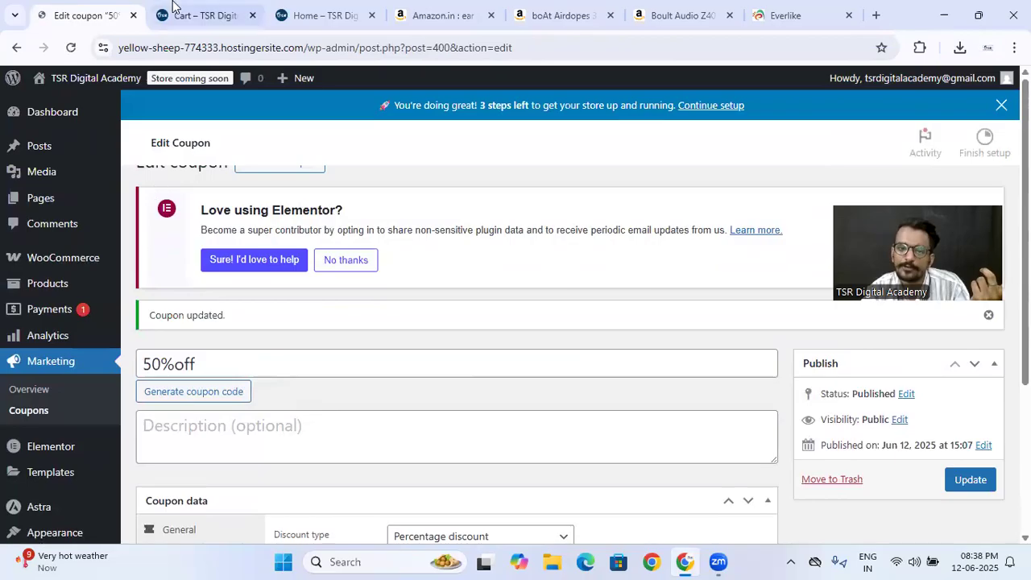
- Return to the store's cart page and clear the coupon code entry
{"action": "left_click", "coordinate": [200, 16]}
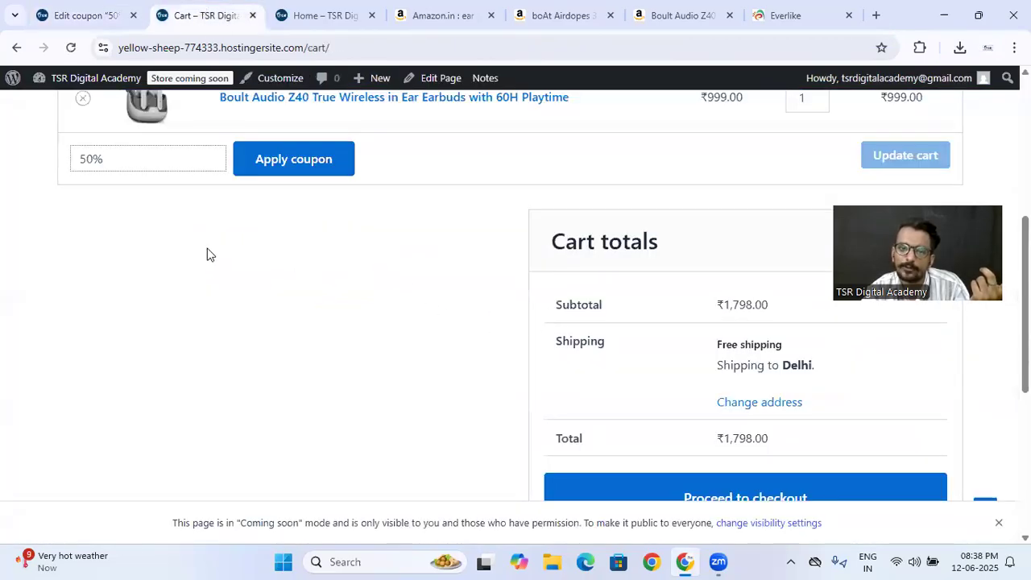
{"action": "scroll", "coordinate": [207, 253], "scroll_direction": "up", "scroll_amount": 2}
{"action": "key", "text": "ctrl+a"}
{"action": "key", "text": "BackSpace"}
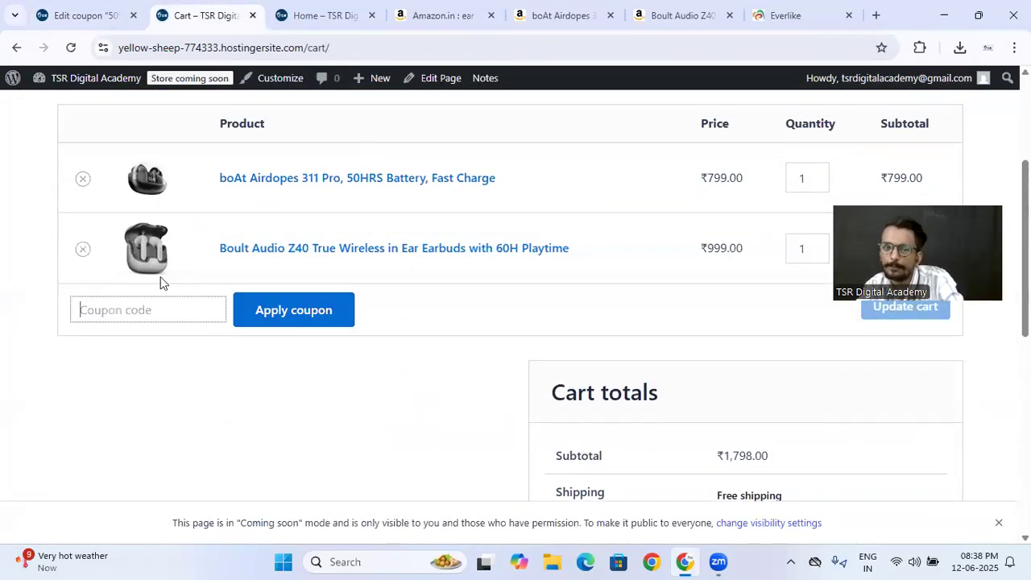
- Set the cart quantities to 3 boAt Airdopes 311 Pro and 2 Boult Audio Z40, update the cart and check its total
{"action": "scroll", "coordinate": [628, 269], "scroll_direction": "up", "scroll_amount": 1}
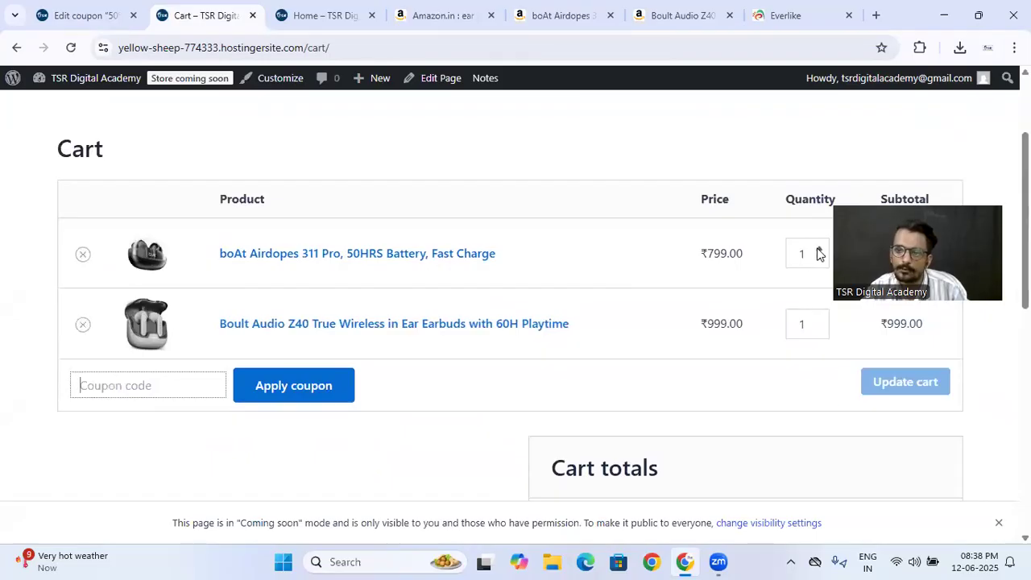
{"action": "left_click", "coordinate": [818, 250]}
{"action": "left_click", "coordinate": [818, 250]}
{"action": "left_click", "coordinate": [818, 320]}
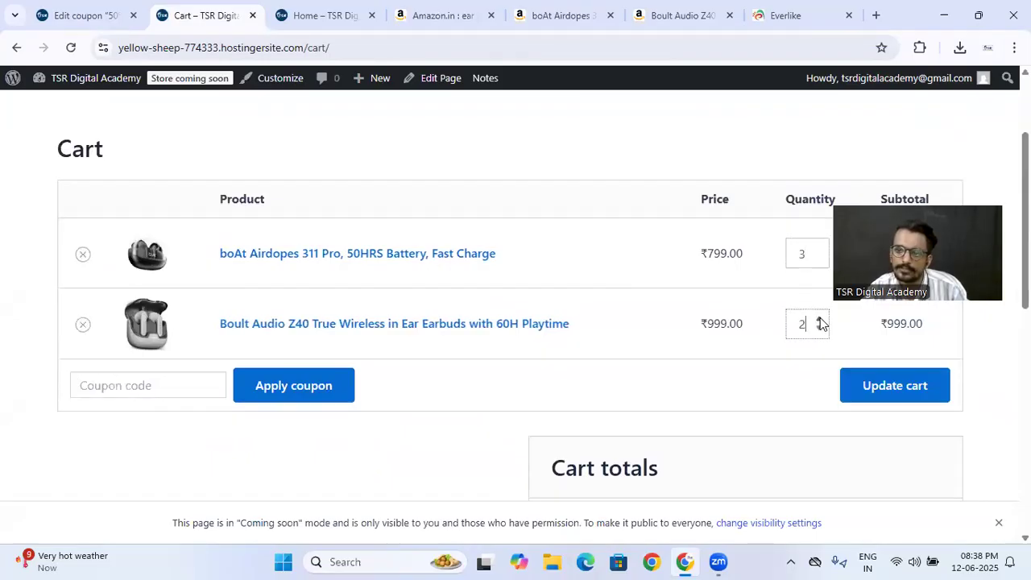
{"action": "left_click", "coordinate": [892, 386]}
{"action": "scroll", "coordinate": [637, 354], "scroll_direction": "down", "scroll_amount": 5}
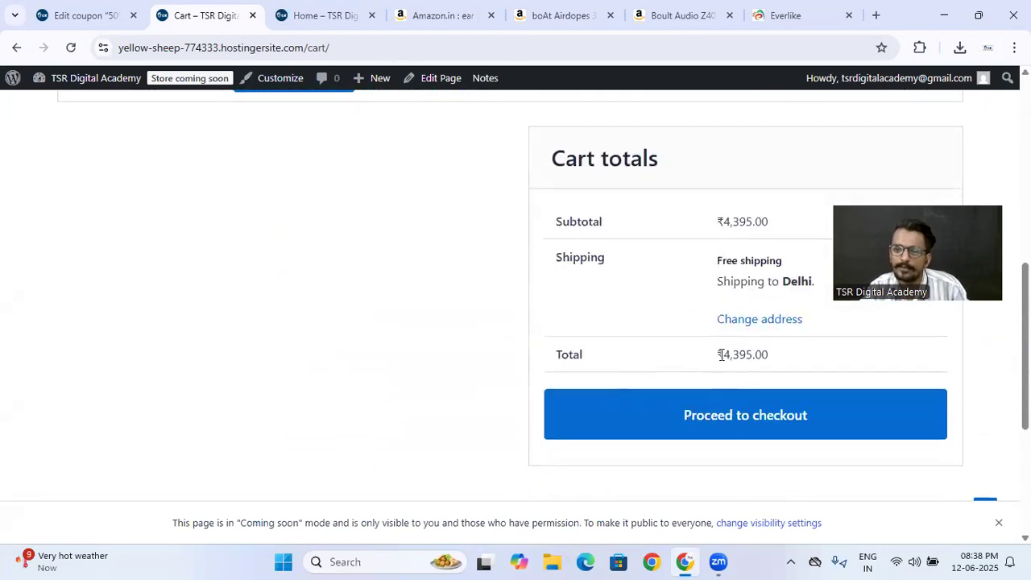
- Apply the coupon code "50%off" to the updated cart and review the discount in the cart totals
{"action": "scroll", "coordinate": [431, 322], "scroll_direction": "up", "scroll_amount": 3}
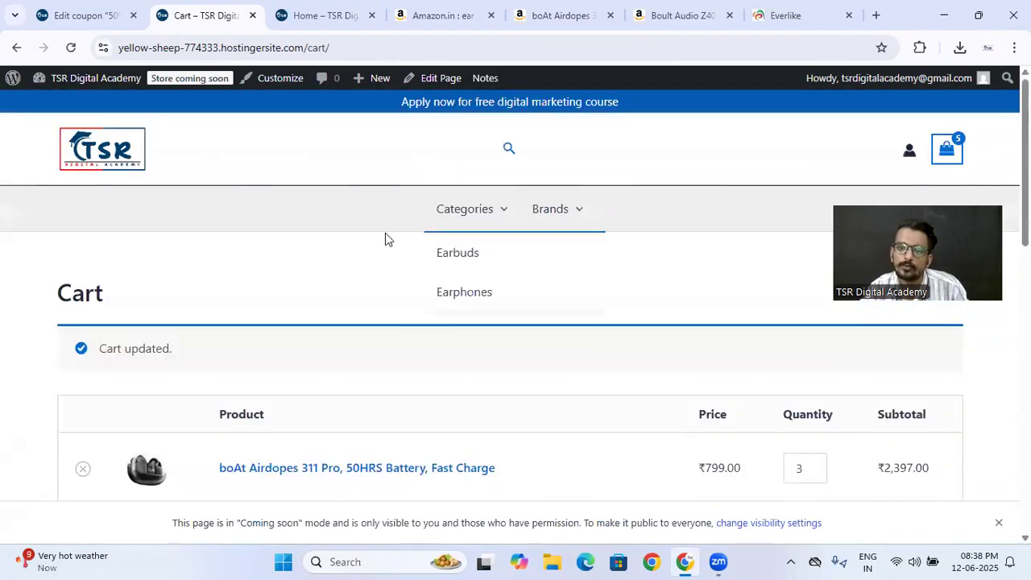
{"action": "scroll", "coordinate": [282, 306], "scroll_direction": "down", "scroll_amount": 4}
{"action": "left_click", "coordinate": [121, 231]}
{"action": "type", "text": "50%off"}
{"action": "left_click", "coordinate": [260, 213]}
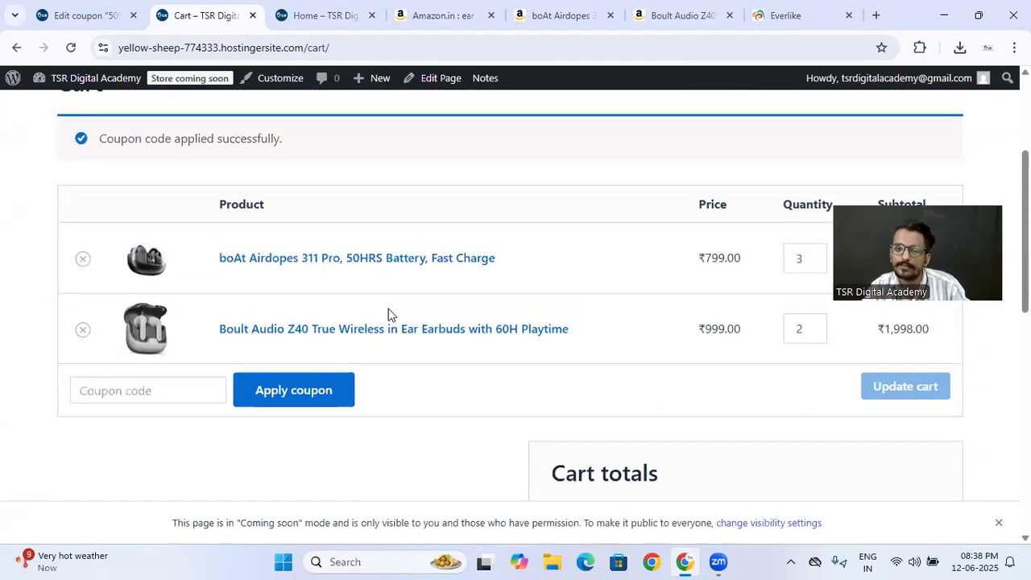
{"action": "scroll", "coordinate": [451, 379], "scroll_direction": "down", "scroll_amount": 4}
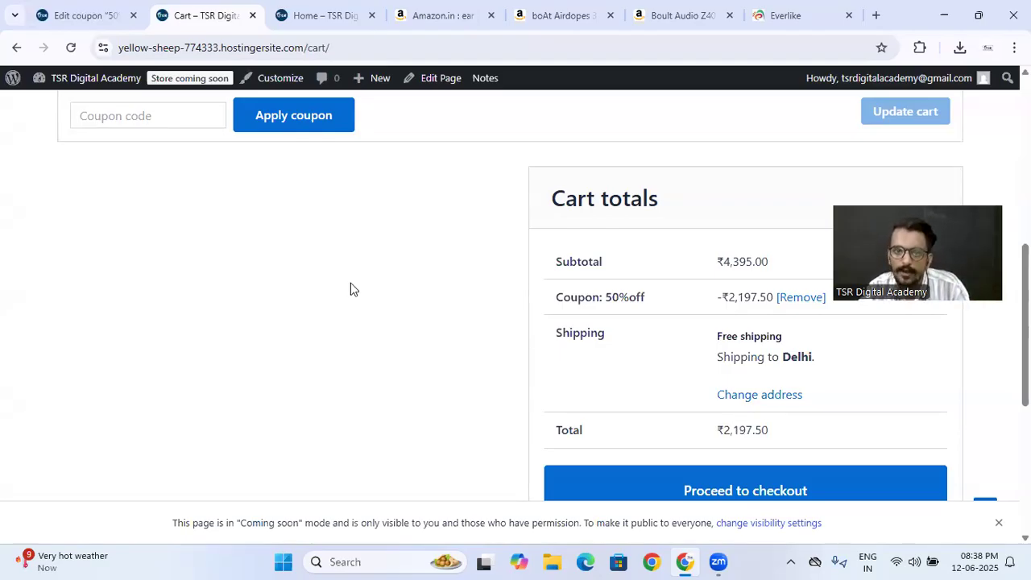
{"action": "scroll", "coordinate": [350, 283], "scroll_direction": "up", "scroll_amount": 2}
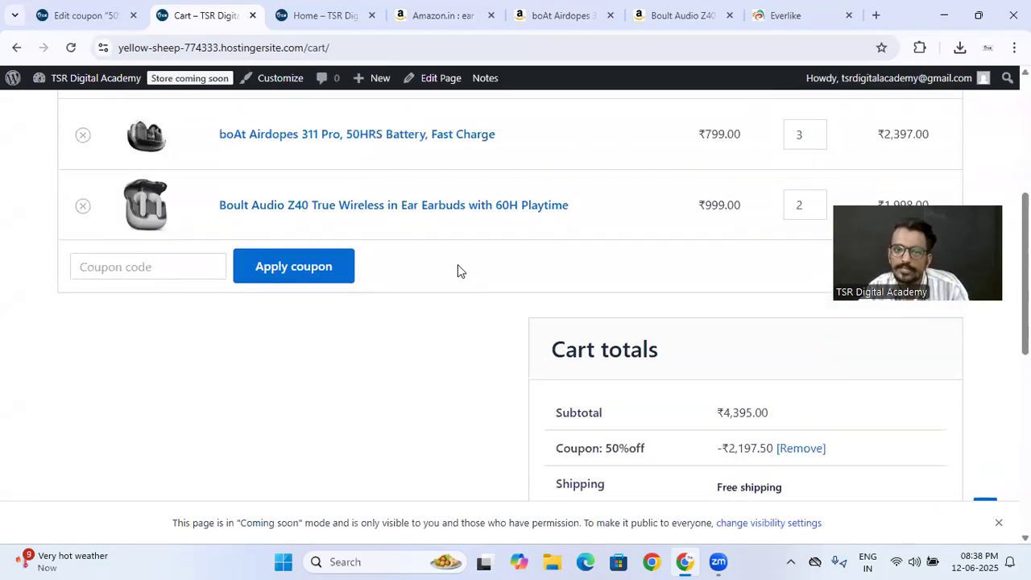
- Open the theme customizer's header builder, and load the store's home page in the storefront tab
{"action": "left_click", "coordinate": [337, 281]}
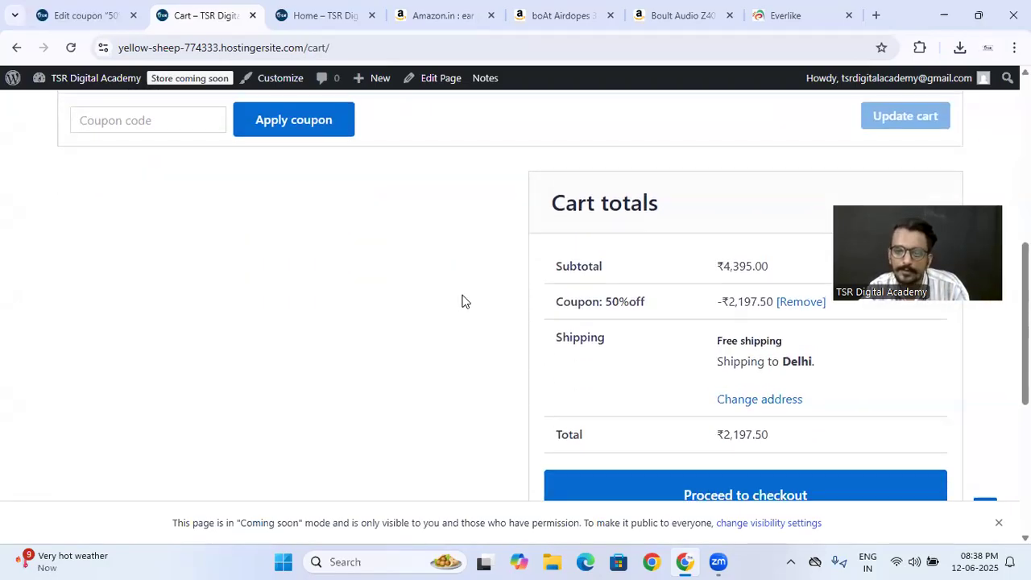
{"action": "left_click", "coordinate": [103, 13]}
{"action": "triple_click", "coordinate": [219, 388]}
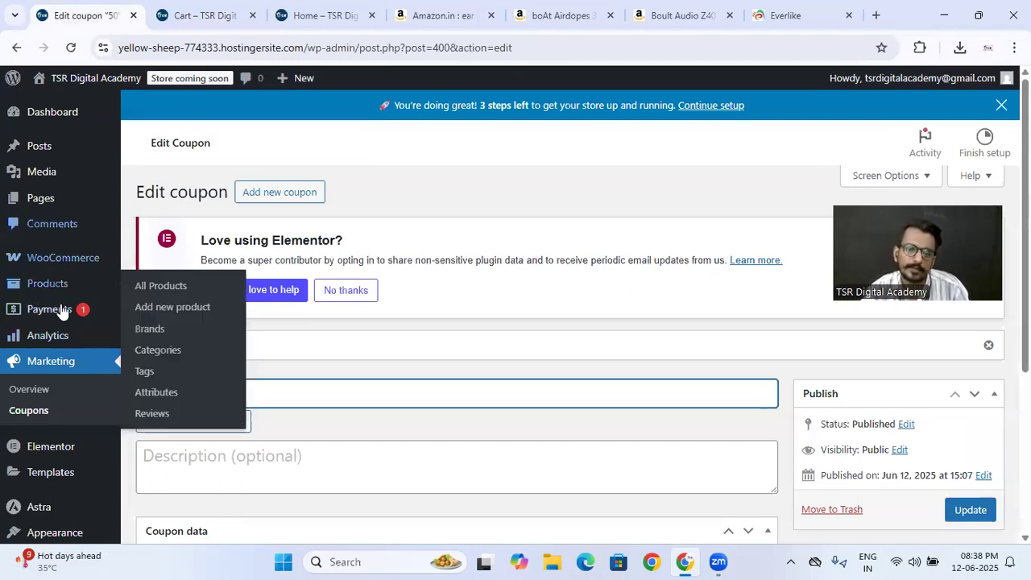
{"action": "scroll", "coordinate": [36, 386], "scroll_direction": "down", "scroll_amount": 2}
{"action": "mouse_move", "coordinate": [54, 398]}
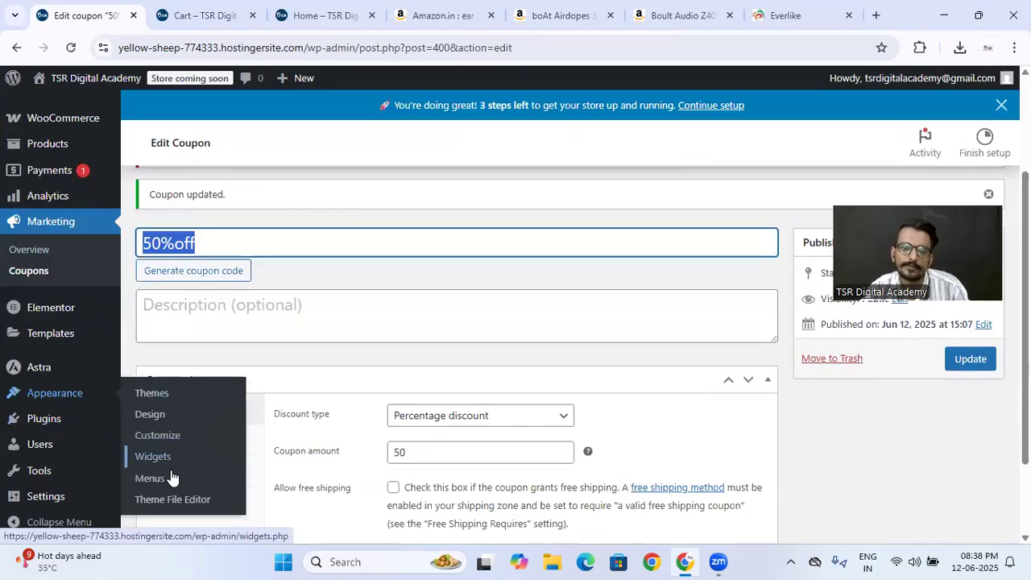
{"action": "left_click", "coordinate": [162, 432]}
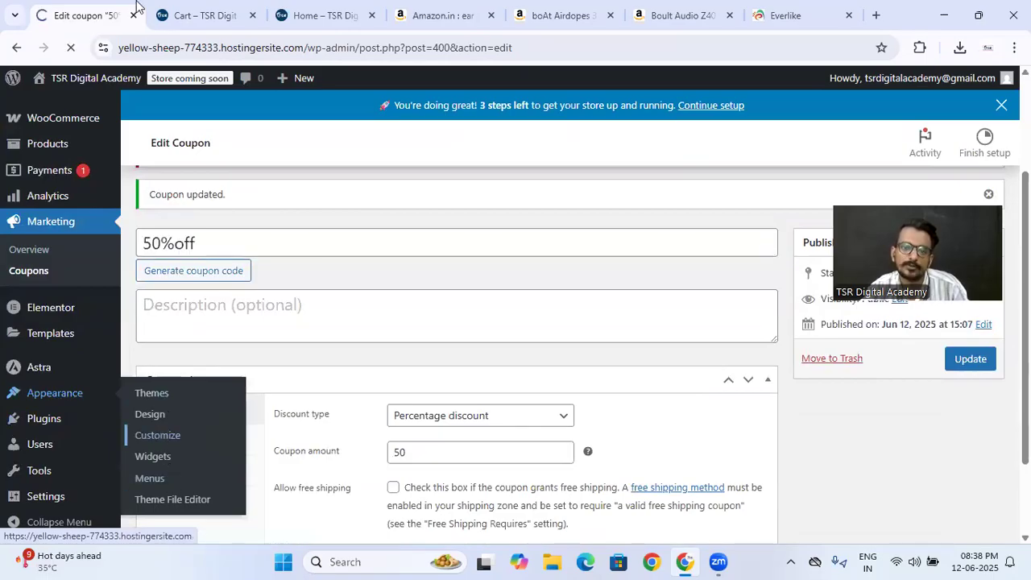
{"action": "left_click", "coordinate": [200, 15]}
{"action": "left_click", "coordinate": [128, 153]}
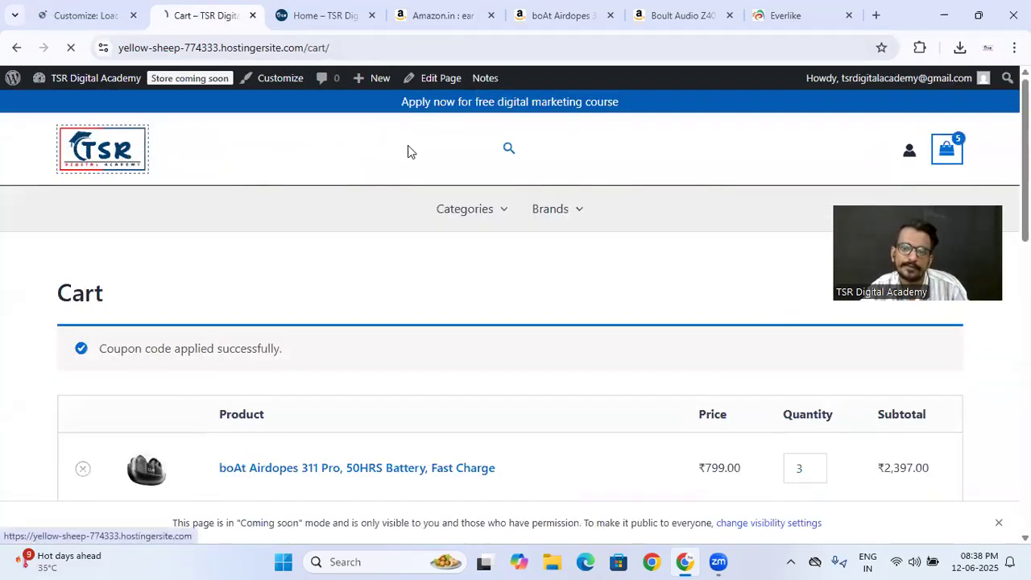
{"action": "left_click", "coordinate": [89, 12]}
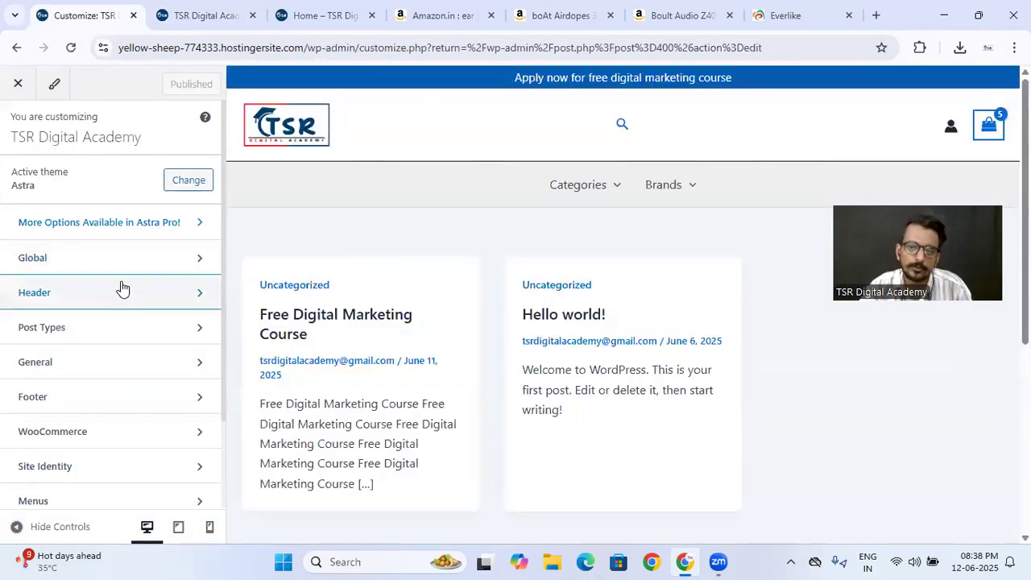
{"action": "left_click", "coordinate": [122, 290]}
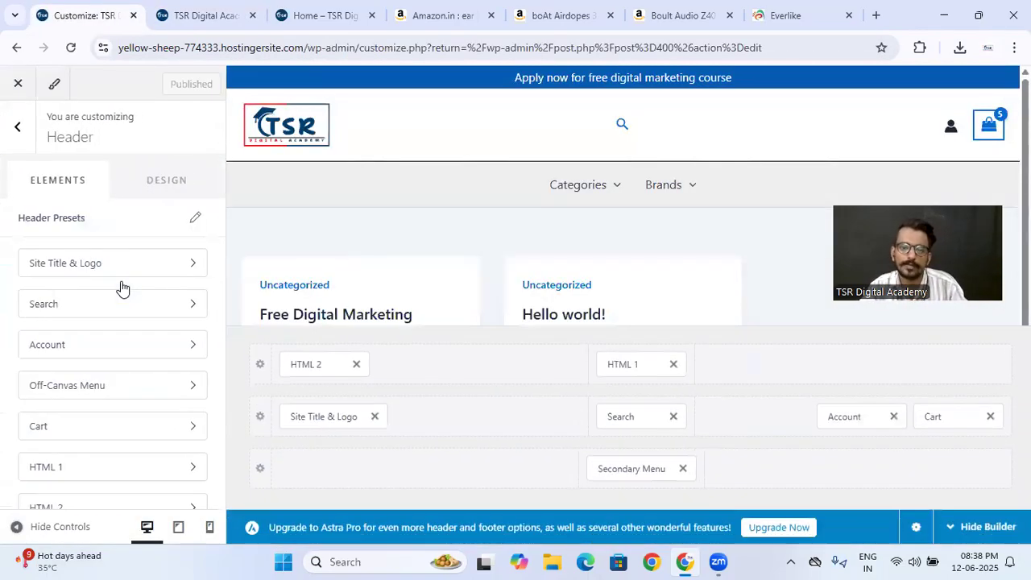
- Replace the HTML 1 announcement text in the header with "Use 50%off and get 50% off on your order"
{"action": "left_click", "coordinate": [619, 365]}
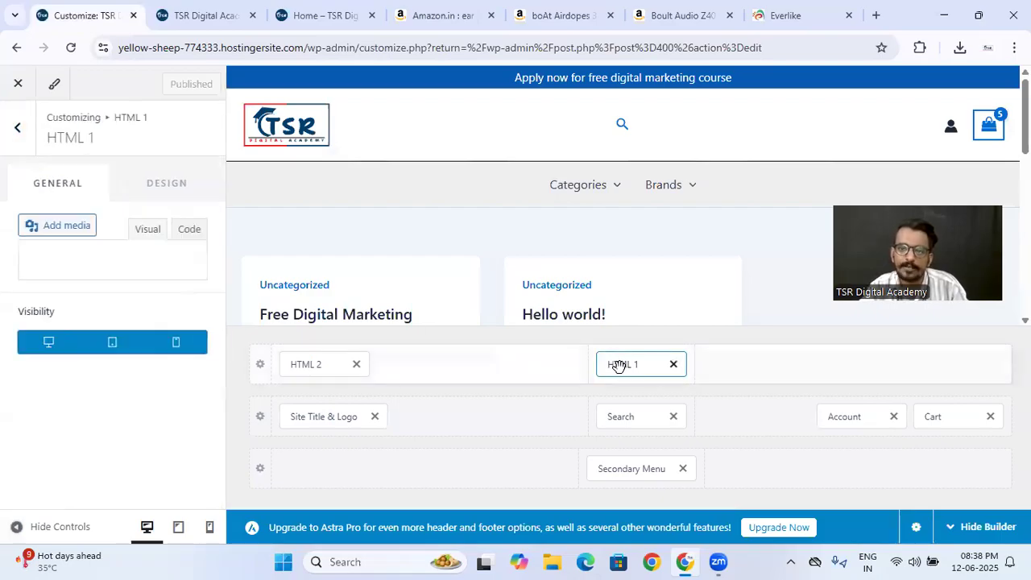
{"action": "triple_click", "coordinate": [121, 413]}
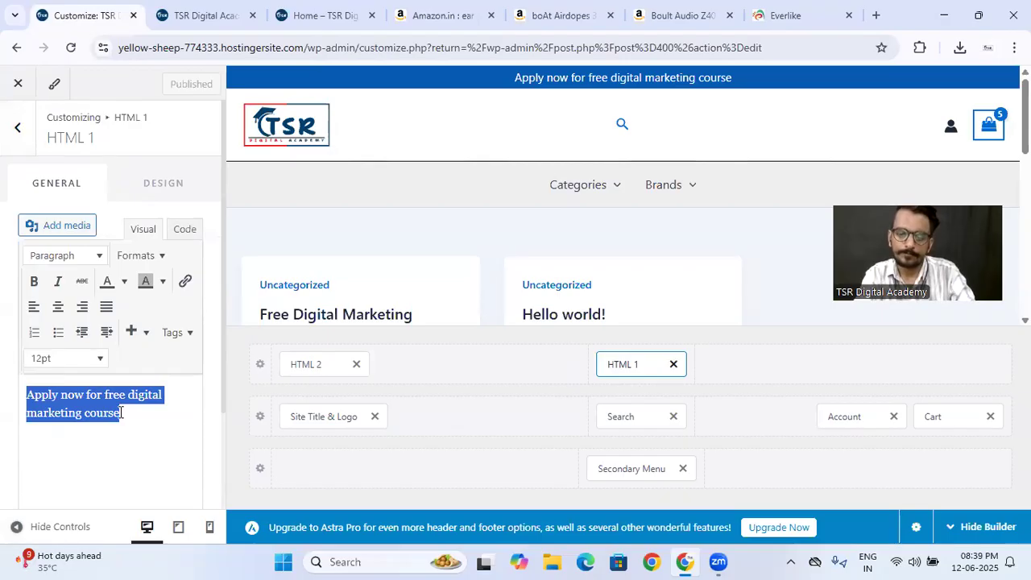
{"action": "type", "text": "Use"}
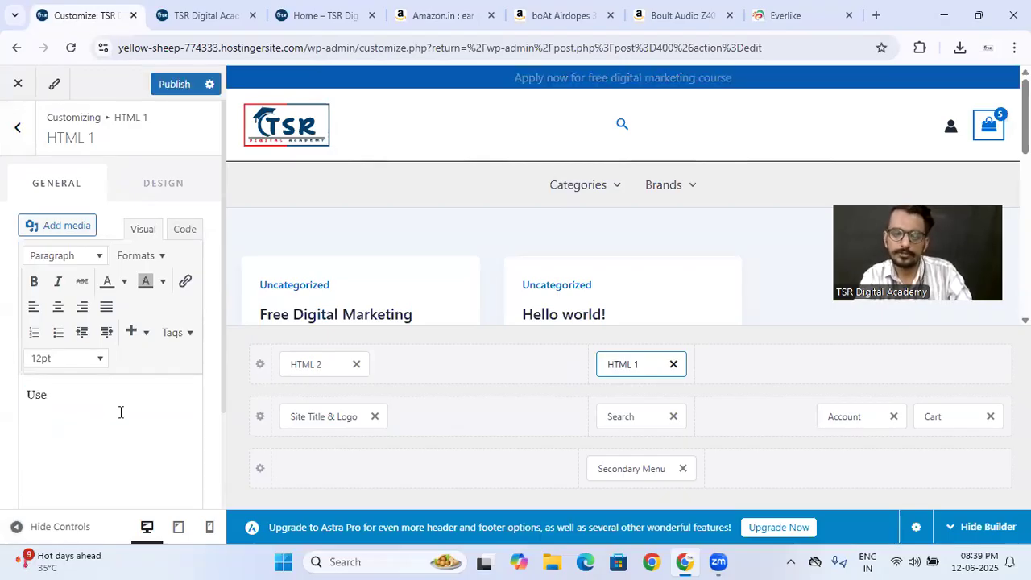
{"action": "type", "text": "50%off"}
{"action": "key", "text": "Left"}
{"action": "key", "text": "Left"}
{"action": "key", "text": "Left"}
{"action": "key", "text": "Left"}
{"action": "key", "text": "Left"}
{"action": "key", "text": "Left"}
{"action": "key", "text": "End"}
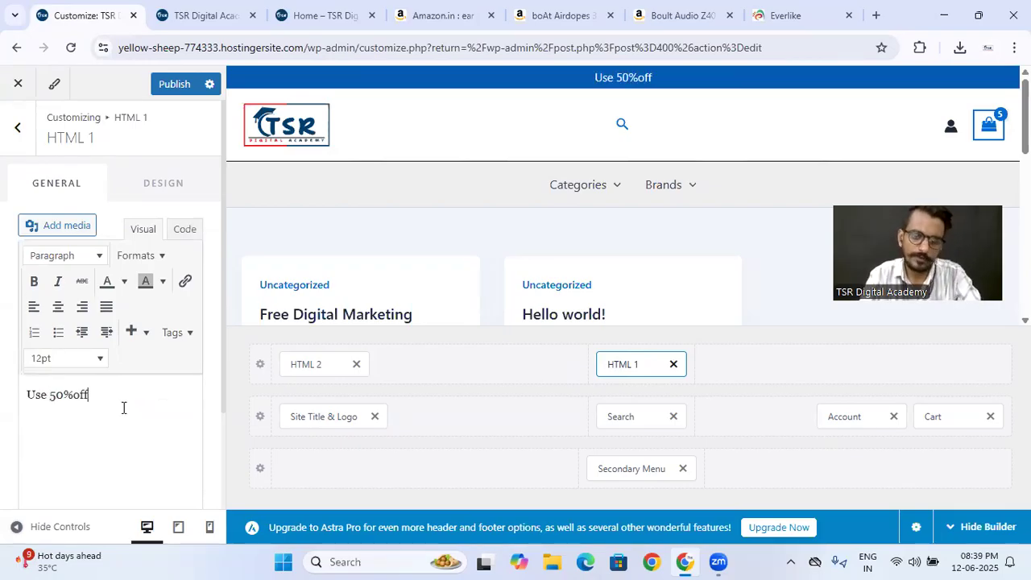
{"action": "type", "text": "and "}
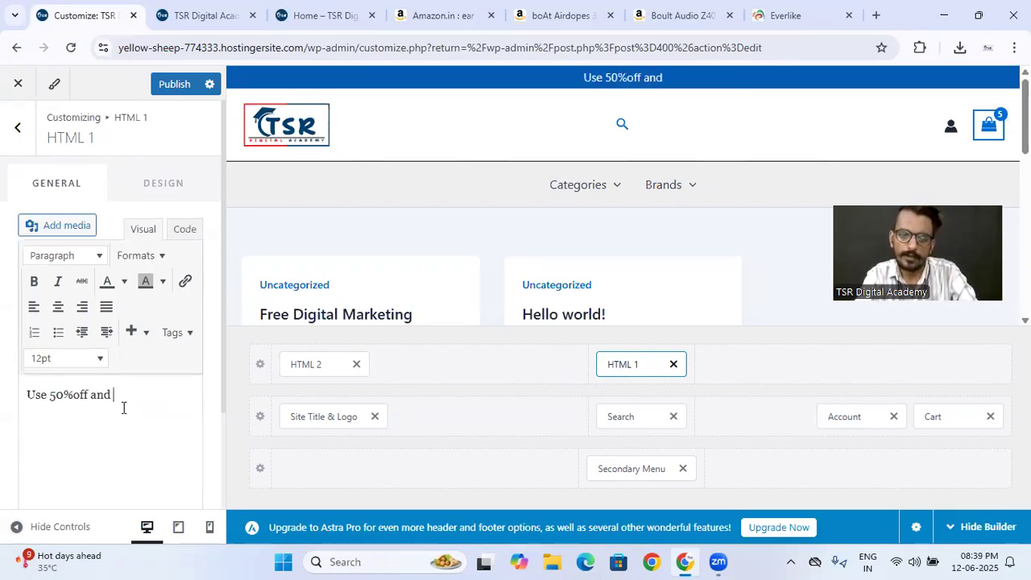
{"action": "type", "text": "get 50"}
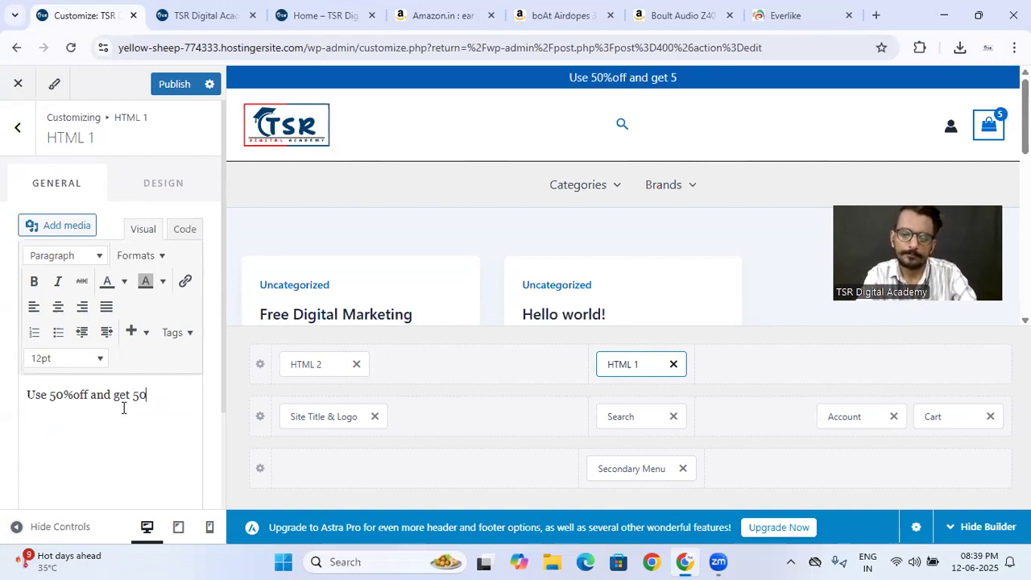
{"action": "type", "text": "% off on your order"}
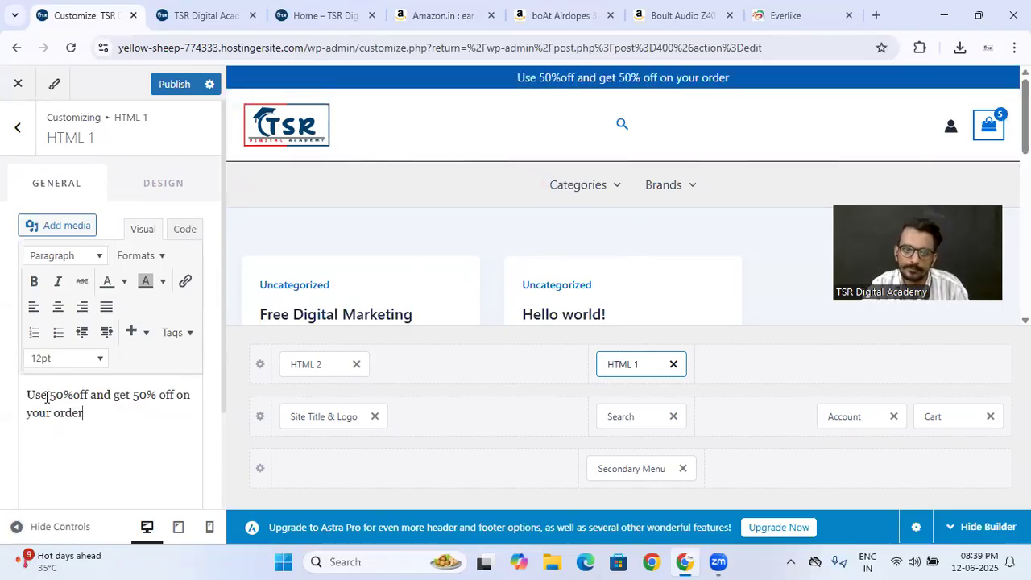
- Make the coupon code "50%off" bold in the announcement text and publish the header changes
{"action": "left_click_drag", "start_coordinate": [49, 394], "coordinate": [89, 395]}
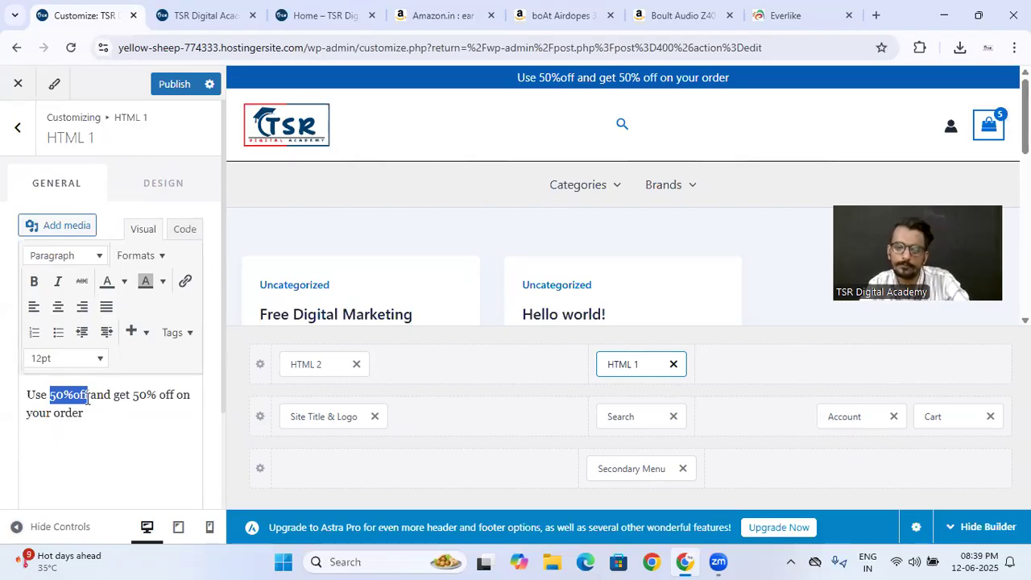
{"action": "key", "text": "ctrl+b"}
{"action": "left_click", "coordinate": [134, 439]}
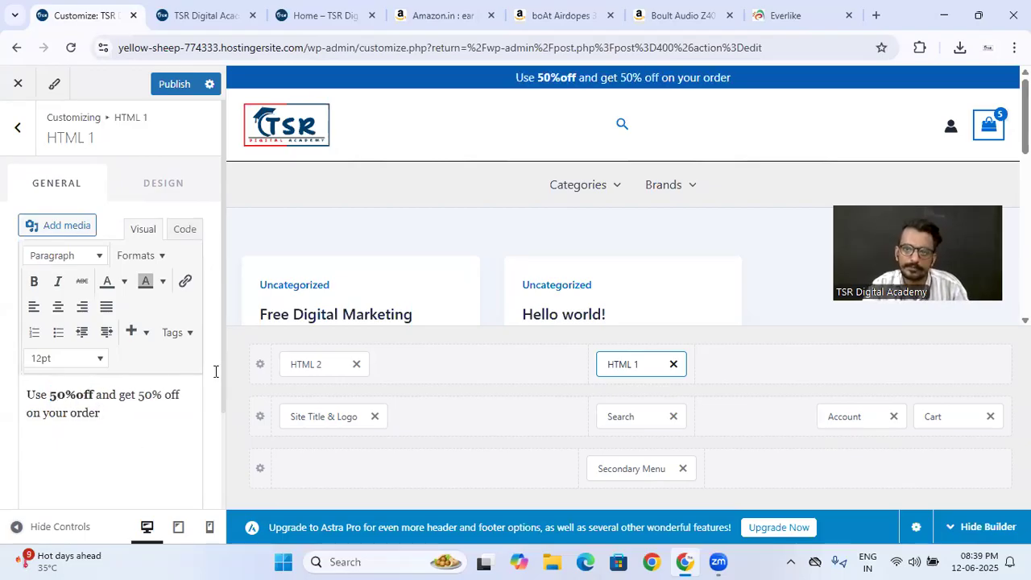
{"action": "left_click", "coordinate": [171, 84]}
- Reload the storefront home page and check the announcement bar above the header
{"action": "left_click", "coordinate": [174, 18]}
{"action": "left_click", "coordinate": [70, 50]}
{"action": "mouse_move", "coordinate": [424, 208]}
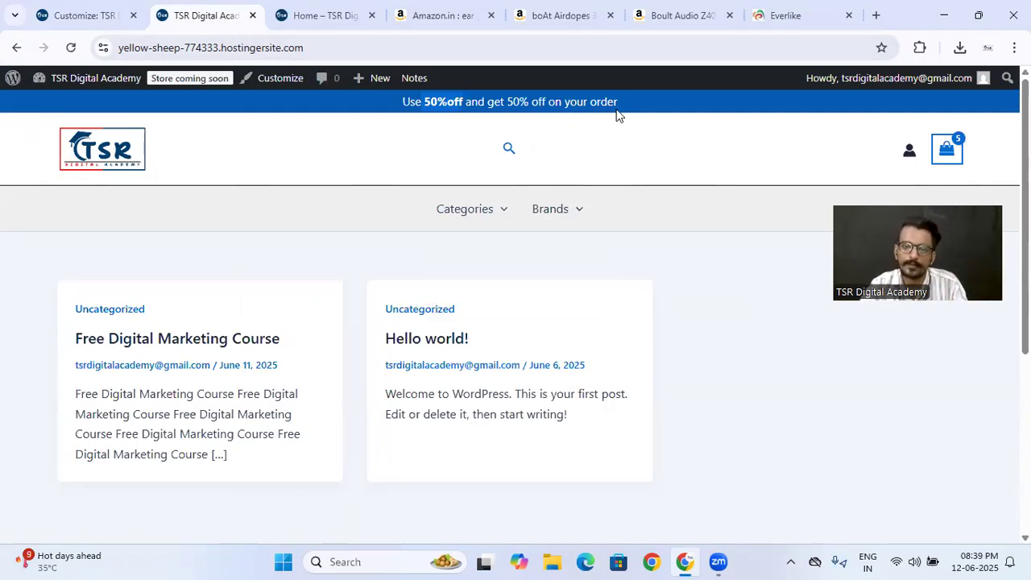
- Return to the theme customizer, leave the header settings and close the customizer
{"action": "left_click", "coordinate": [103, 9]}
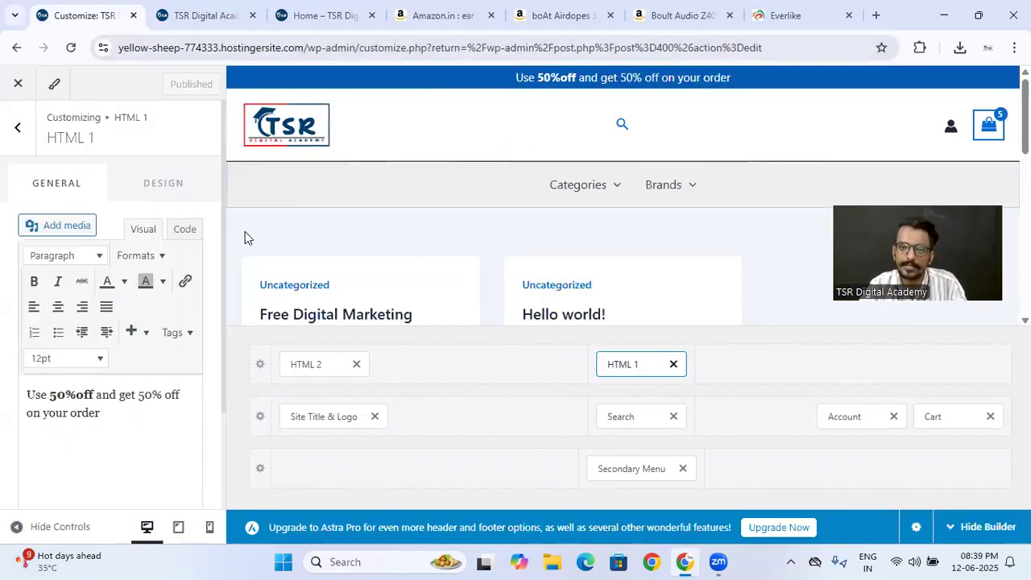
{"action": "left_click", "coordinate": [7, 127]}
{"action": "left_click", "coordinate": [7, 128]}
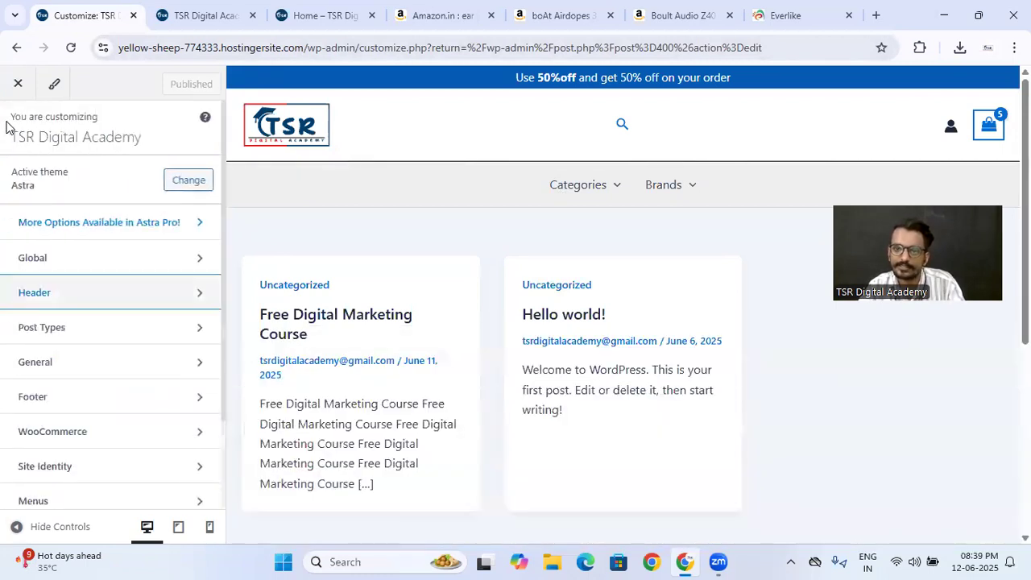
{"action": "left_click", "coordinate": [17, 92]}
- Open the Earbuds category from the storefront's Categories navigation
{"action": "mouse_move", "coordinate": [523, 216]}
{"action": "mouse_move", "coordinate": [485, 223]}
{"action": "left_click", "coordinate": [480, 258]}
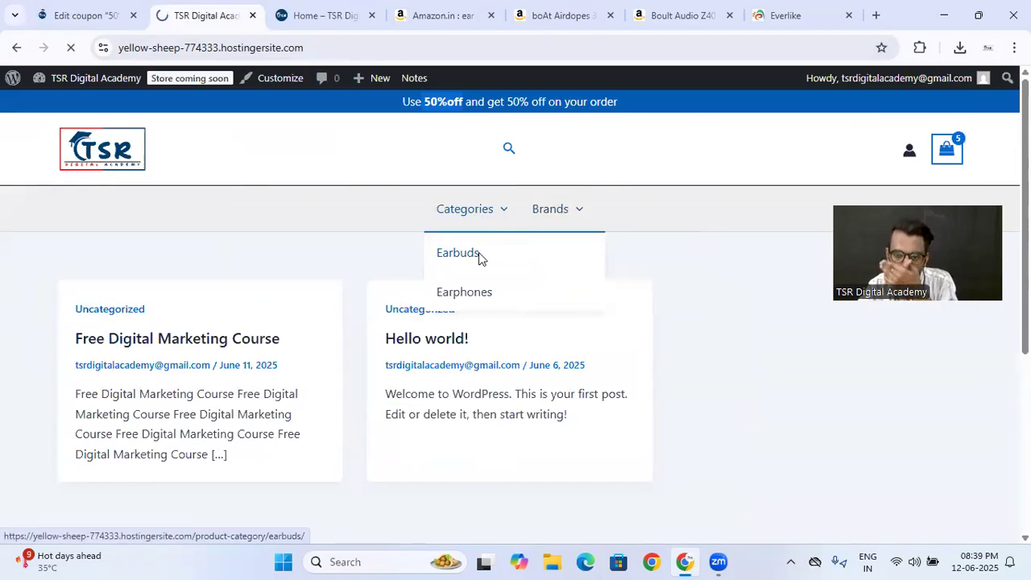
- Empty the store cart by setting the boAt Airdopes 311 Pro and Boult Audio Z40 quantities to 0 and updating it
{"action": "mouse_move", "coordinate": [960, 160]}
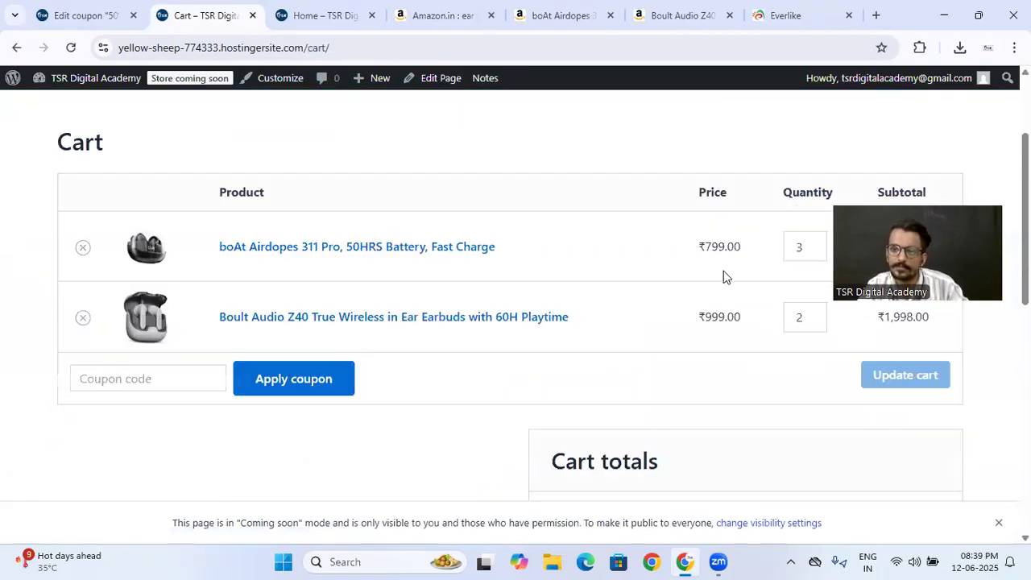
{"action": "left_click", "coordinate": [817, 252]}
{"action": "left_click", "coordinate": [857, 378]}
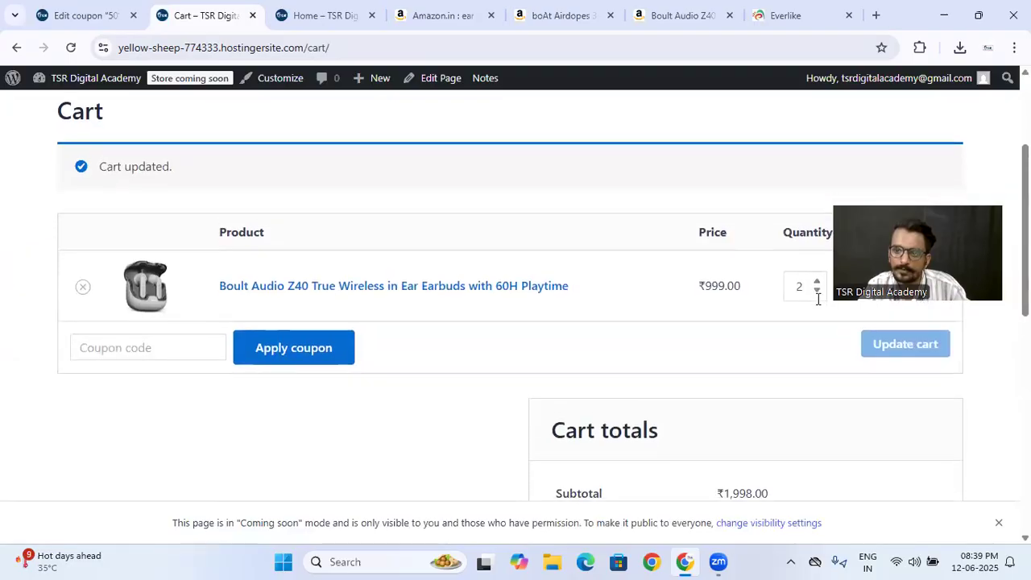
{"action": "left_click", "coordinate": [816, 291]}
{"action": "left_click", "coordinate": [817, 291]}
{"action": "left_click", "coordinate": [870, 348]}
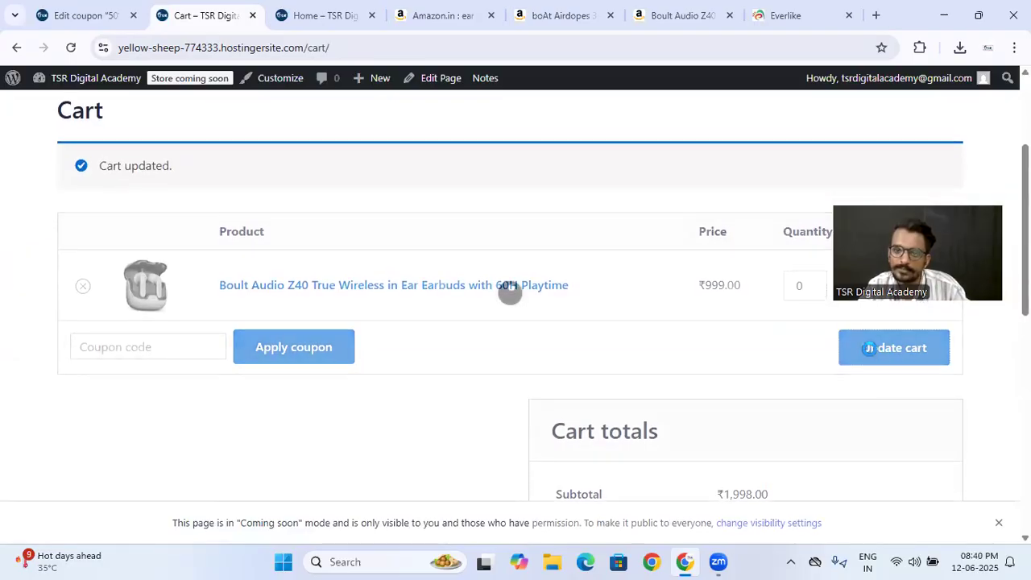
{"action": "scroll", "coordinate": [407, 318], "scroll_direction": "up", "scroll_amount": 3}
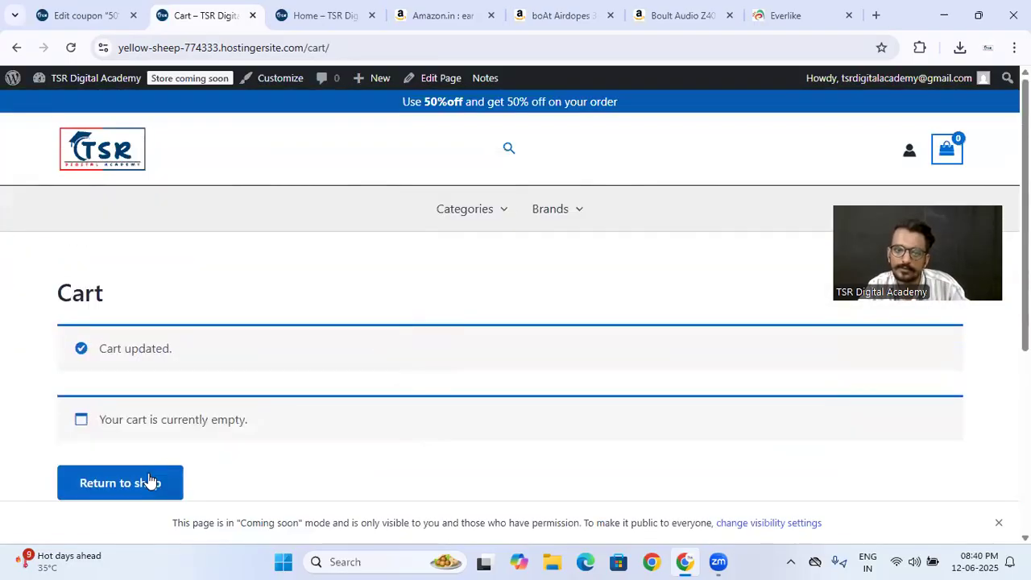
- Return to the shop, add one Boult Audio Z40 to the cart from its product page, and view the cart
{"action": "left_click", "coordinate": [144, 482]}
{"action": "scroll", "coordinate": [411, 270], "scroll_direction": "down", "scroll_amount": 4}
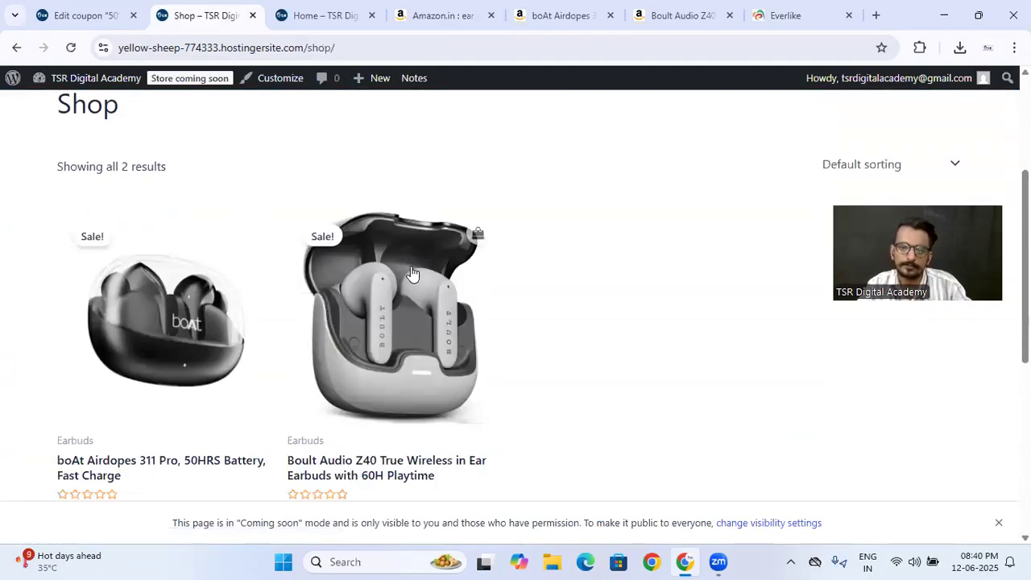
{"action": "left_click", "coordinate": [366, 326]}
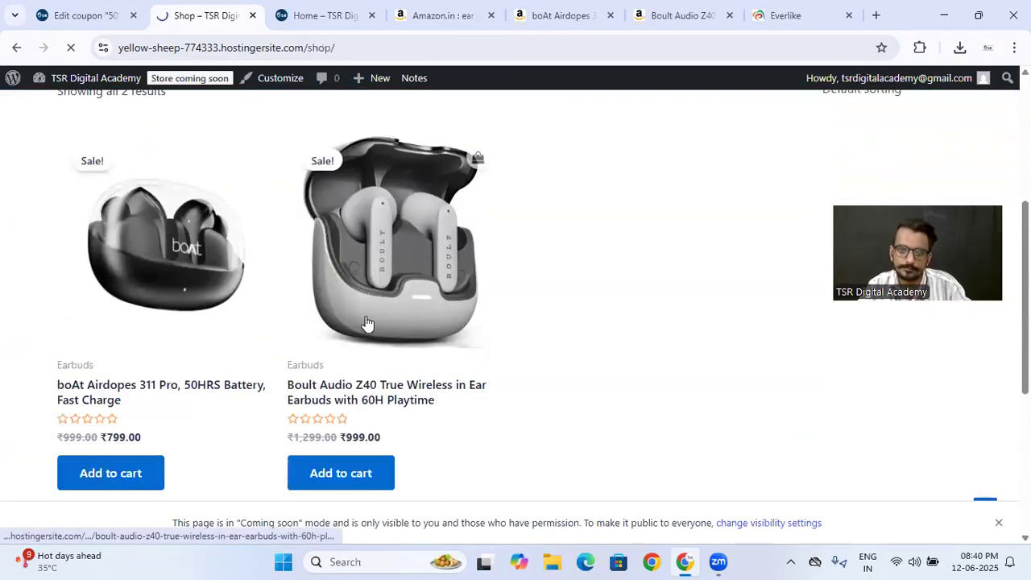
{"action": "scroll", "coordinate": [656, 297], "scroll_direction": "down", "scroll_amount": 5}
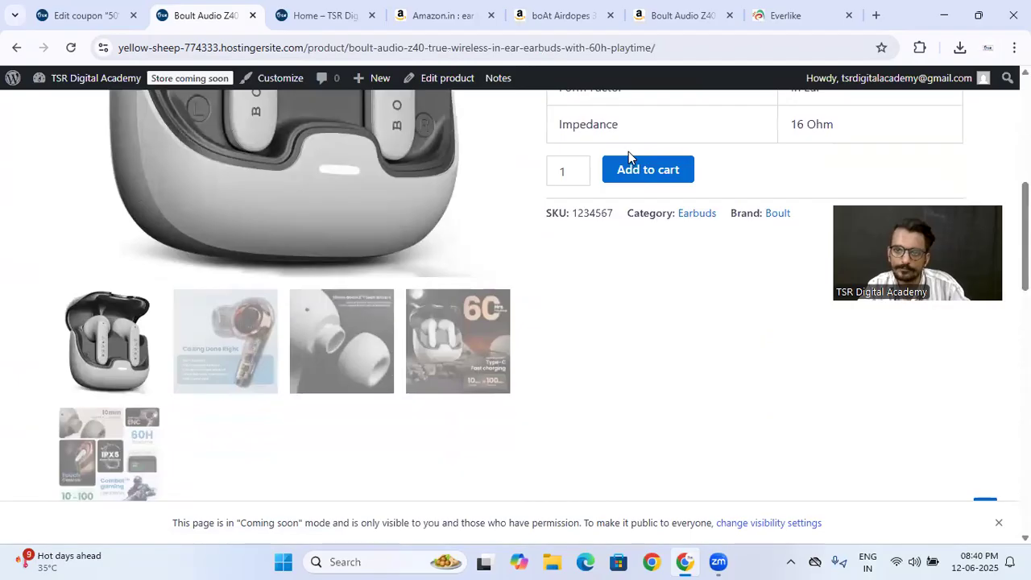
{"action": "left_click", "coordinate": [649, 172]}
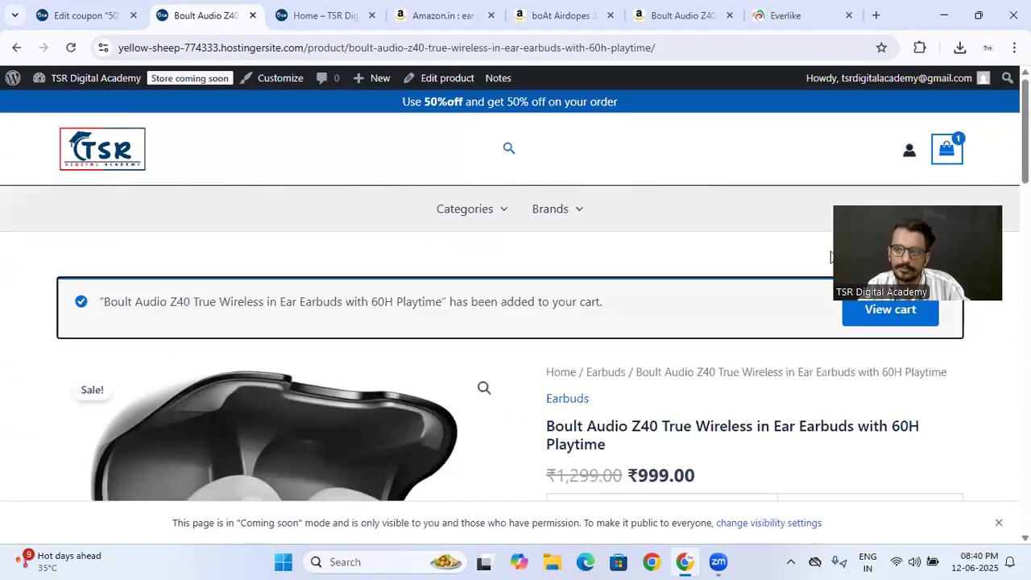
{"action": "left_click", "coordinate": [871, 321]}
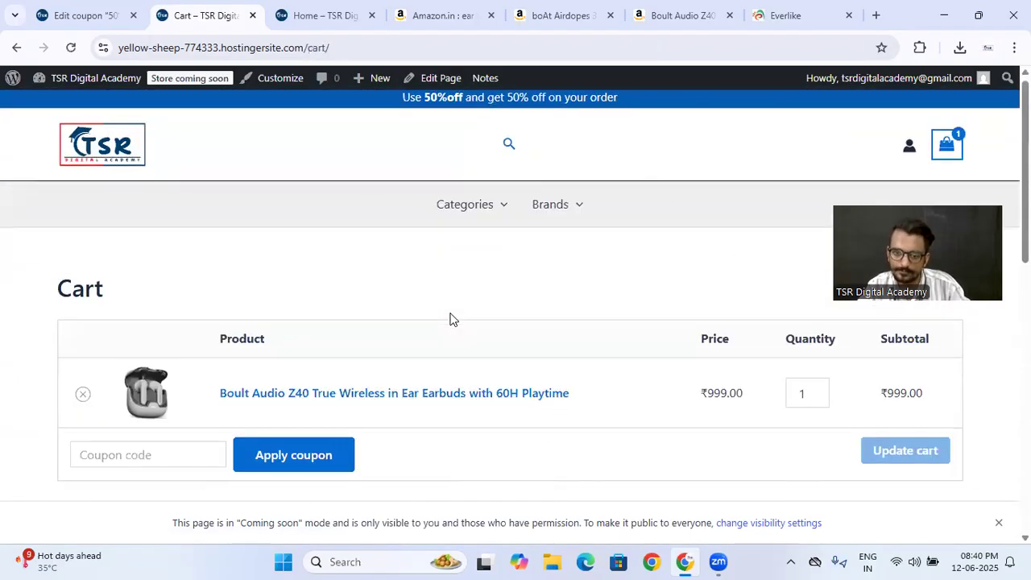
- Try to apply the coupon code "50%off" to the single-item cart and review the cart totals
{"action": "scroll", "coordinate": [448, 317], "scroll_direction": "down", "scroll_amount": 2}
{"action": "left_click", "coordinate": [180, 307]}
{"action": "type", "text": "50%off"}
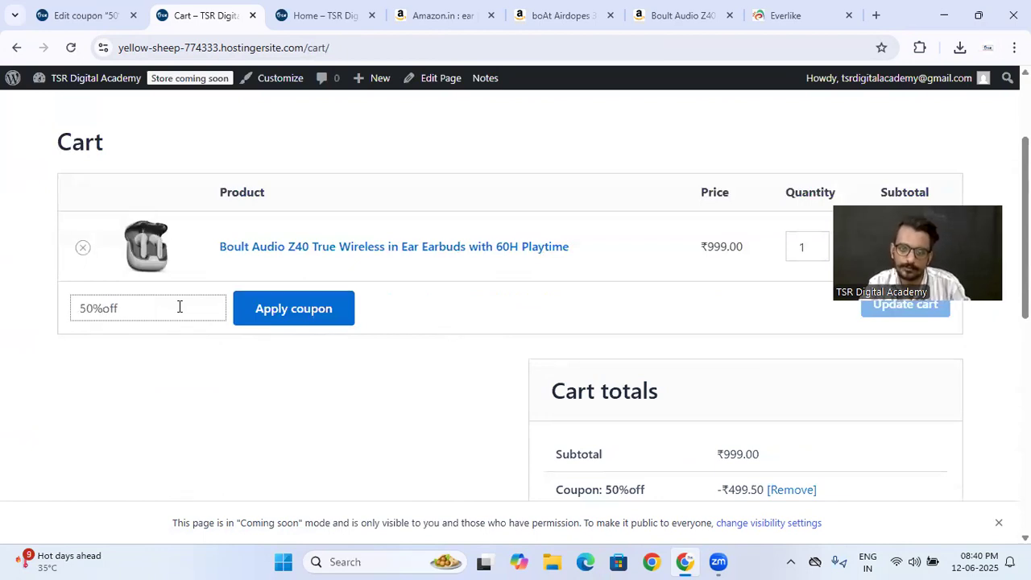
{"action": "left_click", "coordinate": [276, 300]}
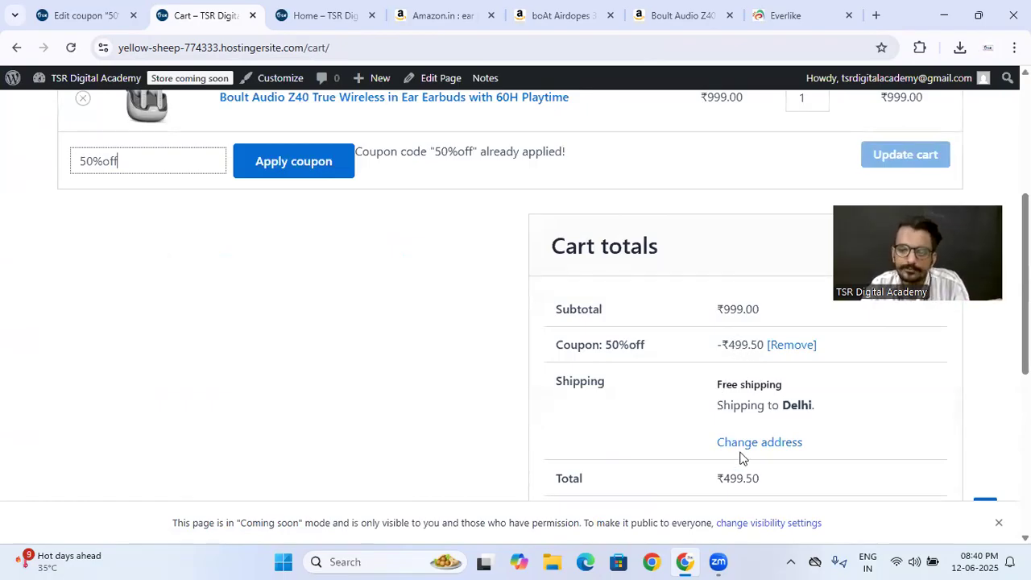
{"action": "scroll", "coordinate": [740, 456], "scroll_direction": "up", "scroll_amount": 4}
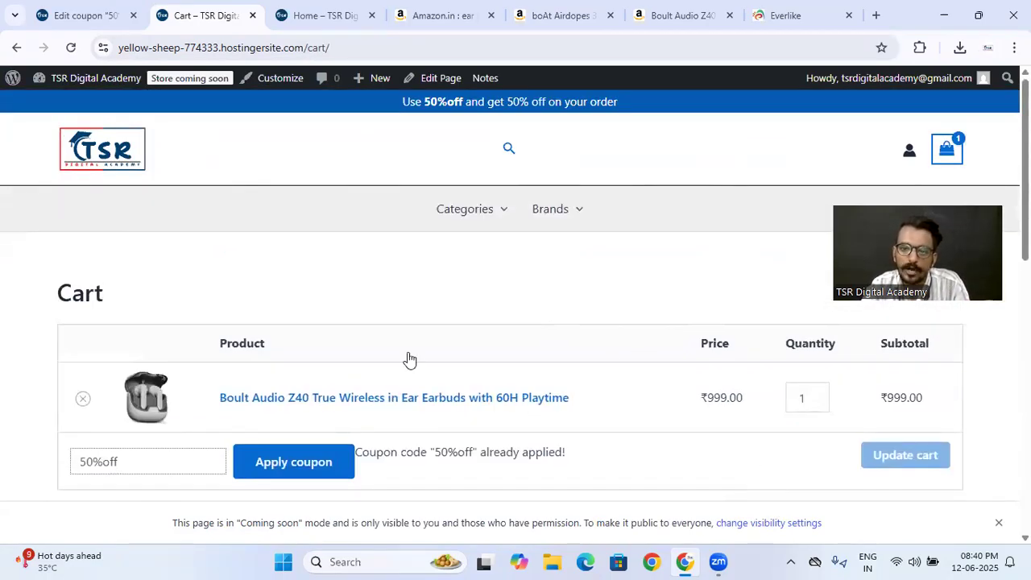
- Check the storefront's Categories and Brands navigation entries and open the Boat brand
{"action": "mouse_move", "coordinate": [459, 217]}
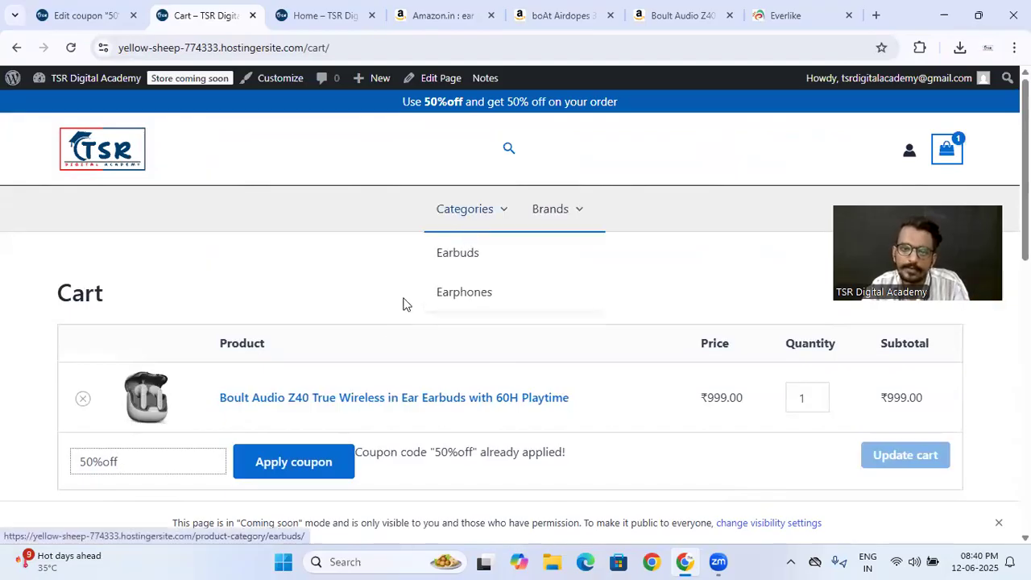
{"action": "mouse_move", "coordinate": [567, 235]}
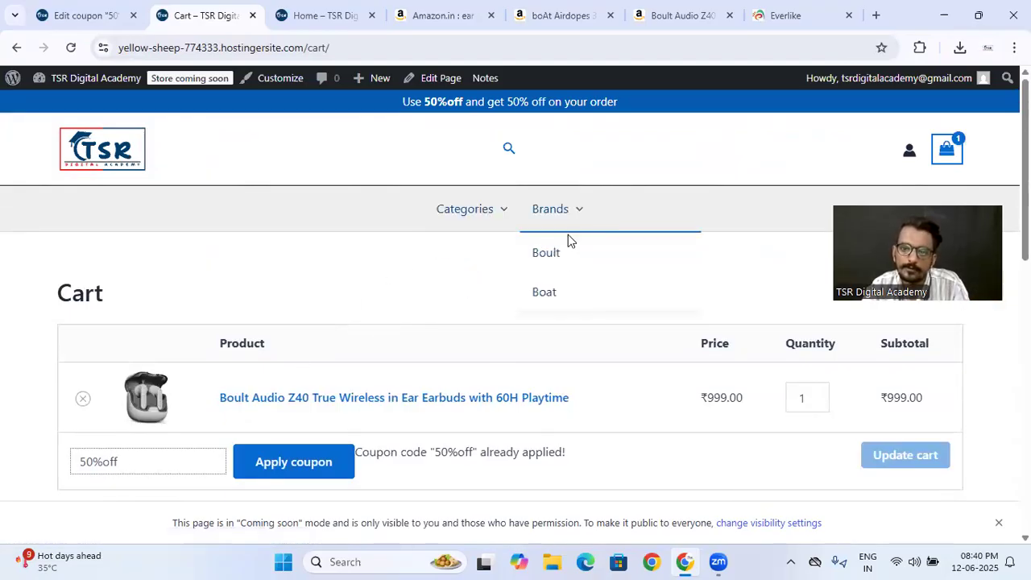
{"action": "left_click", "coordinate": [546, 296]}
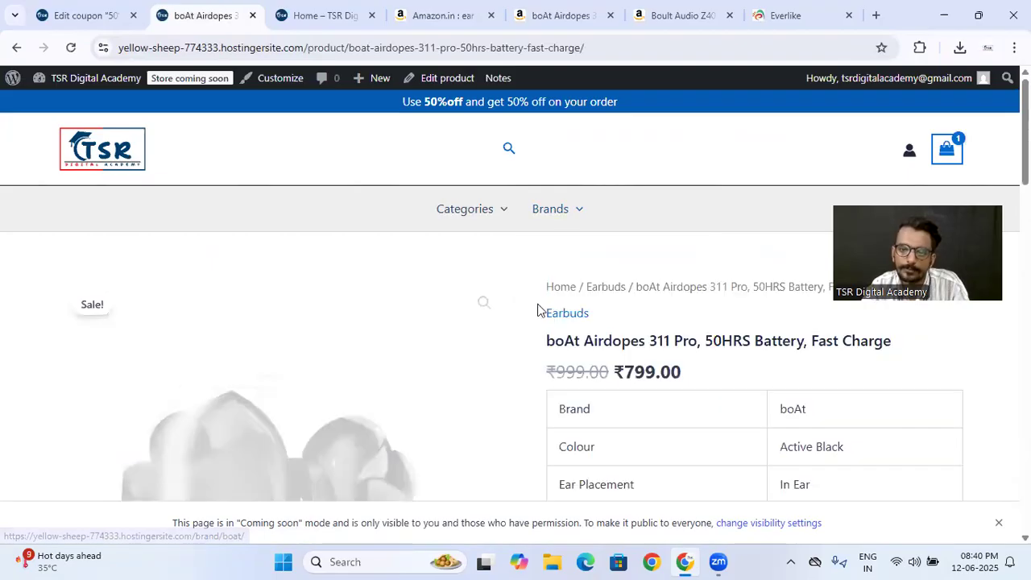
- Add one boAt Airdopes 311 Pro to the cart and remove the Boult Audio Z40 by updating its quantity to 0
{"action": "scroll", "coordinate": [536, 306], "scroll_direction": "down", "scroll_amount": 4}
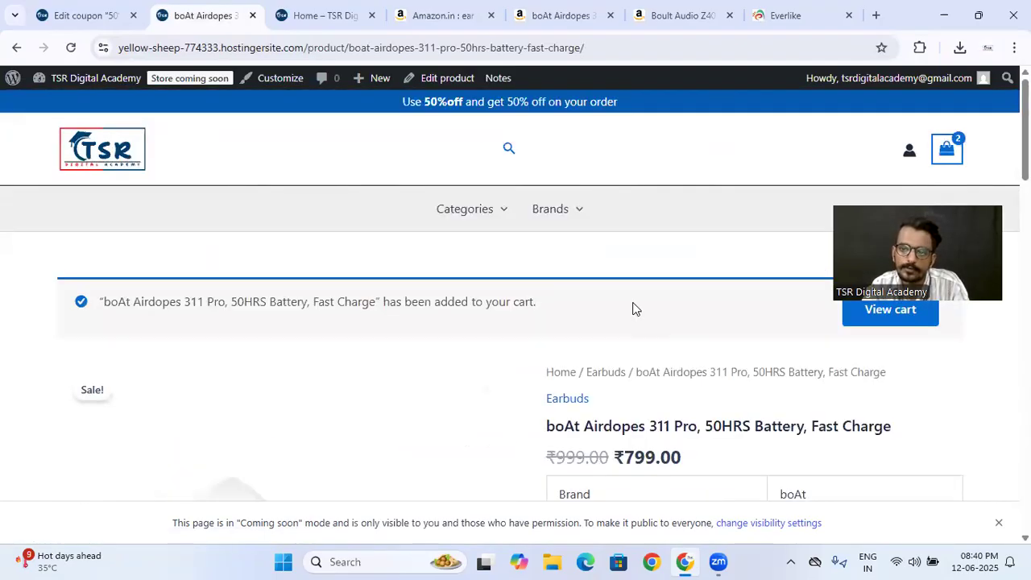
{"action": "left_click", "coordinate": [874, 329]}
{"action": "scroll", "coordinate": [582, 412], "scroll_direction": "down", "scroll_amount": 1}
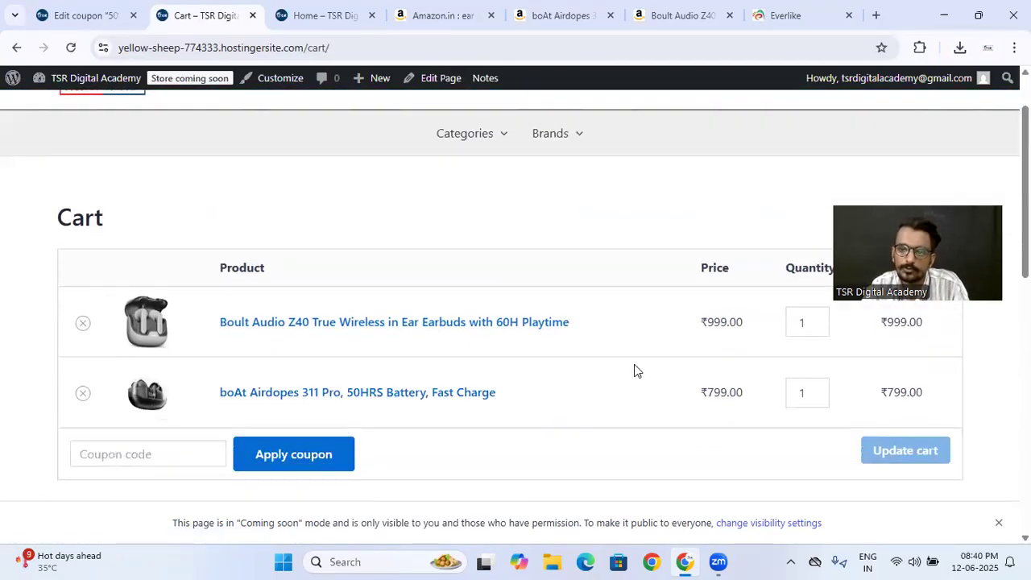
{"action": "left_click", "coordinate": [817, 327]}
{"action": "left_click", "coordinate": [877, 456]}
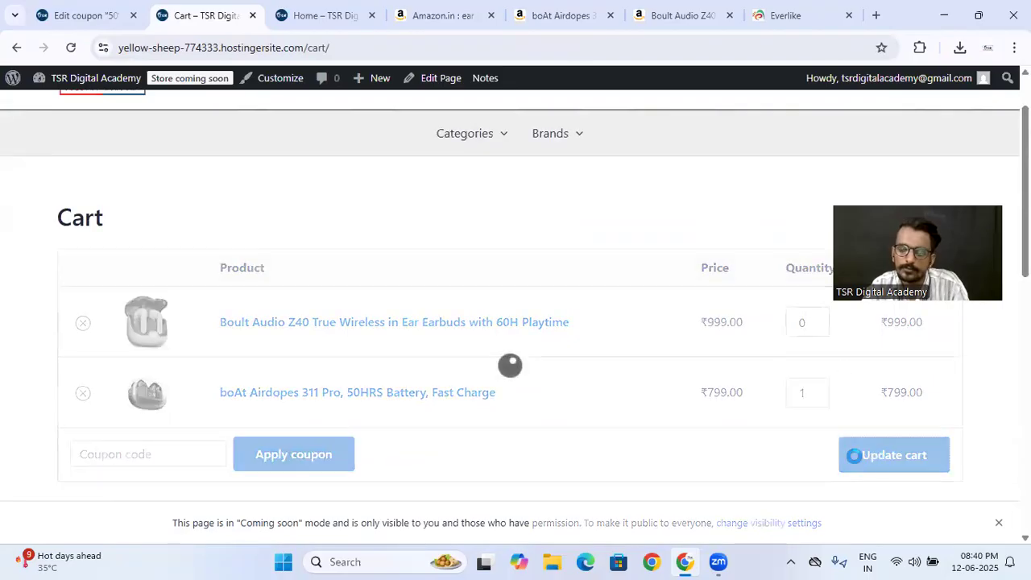
- Try to apply the coupon code "50%off" to the cart holding only the boAt Airdopes 311 Pro
{"action": "left_click", "coordinate": [169, 344]}
{"action": "type", "text": "50%off"}
{"action": "left_click", "coordinate": [262, 346]}
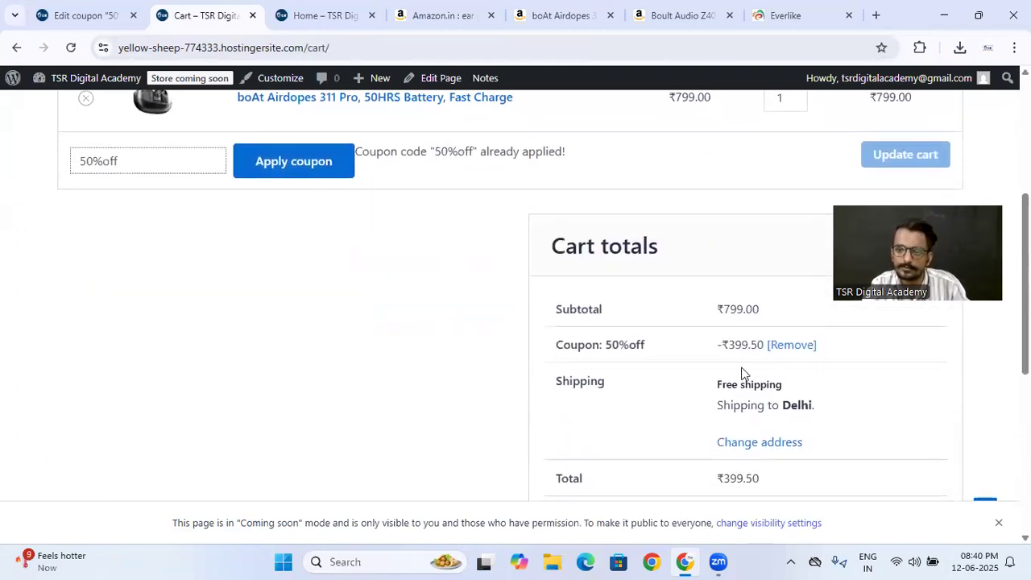
- Expand the shipping address form in the cart totals and proceed to checkout
{"action": "left_click", "coordinate": [754, 442]}
{"action": "scroll", "coordinate": [617, 395], "scroll_direction": "down", "scroll_amount": 3}
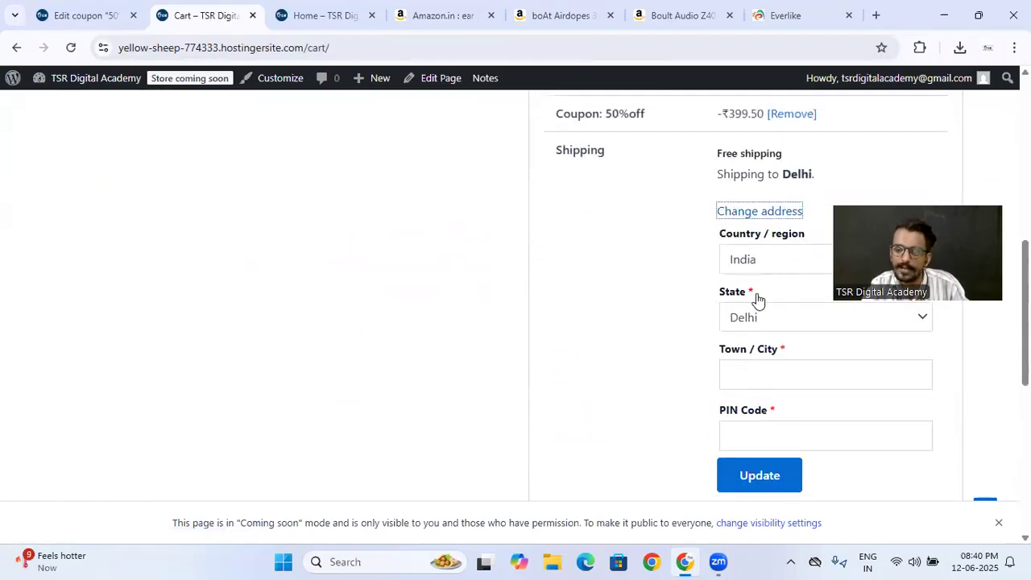
{"action": "scroll", "coordinate": [750, 365], "scroll_direction": "down", "scroll_amount": 2}
{"action": "left_click", "coordinate": [720, 443]}
- Examine the checkout page's billing, address and contact fields along with the order summary
{"action": "scroll", "coordinate": [300, 296], "scroll_direction": "down", "scroll_amount": 4}
{"action": "left_click", "coordinate": [152, 195]}
{"action": "left_click", "coordinate": [359, 199]}
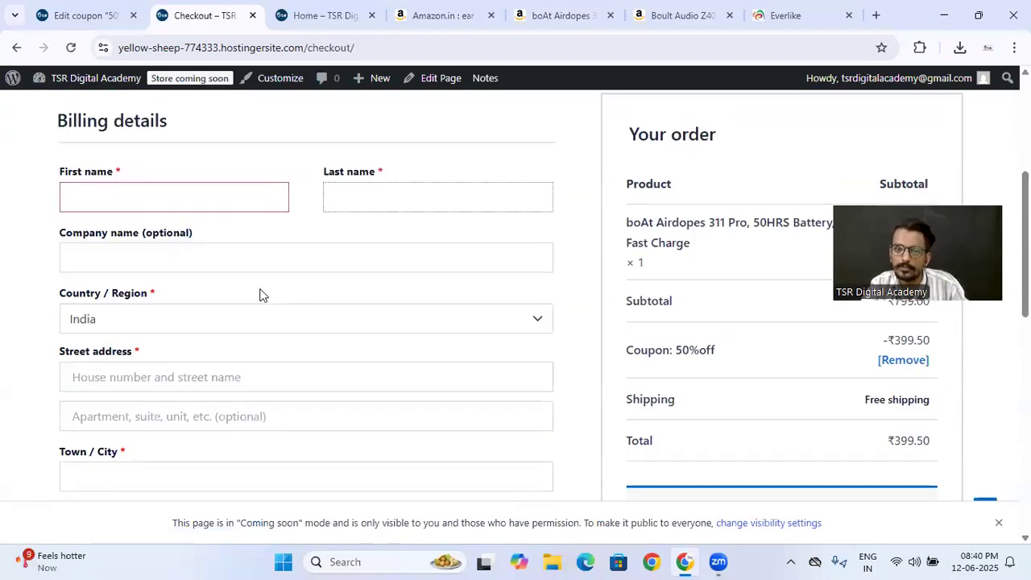
{"action": "left_click", "coordinate": [192, 261]}
{"action": "left_click", "coordinate": [202, 320]}
{"action": "left_click", "coordinate": [102, 352]}
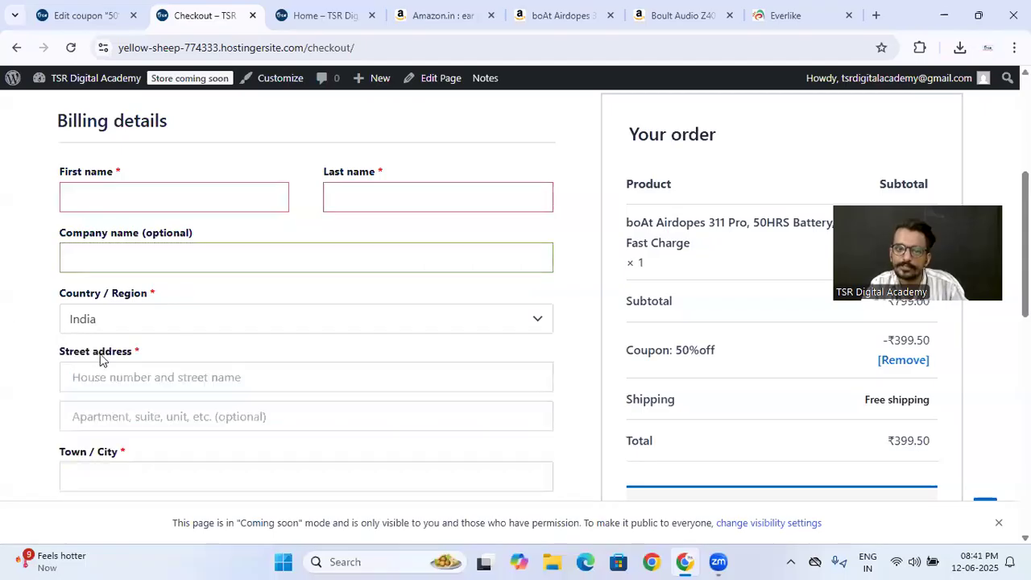
{"action": "scroll", "coordinate": [169, 344], "scroll_direction": "down", "scroll_amount": 7}
{"action": "scroll", "coordinate": [207, 228], "scroll_direction": "up", "scroll_amount": 2}
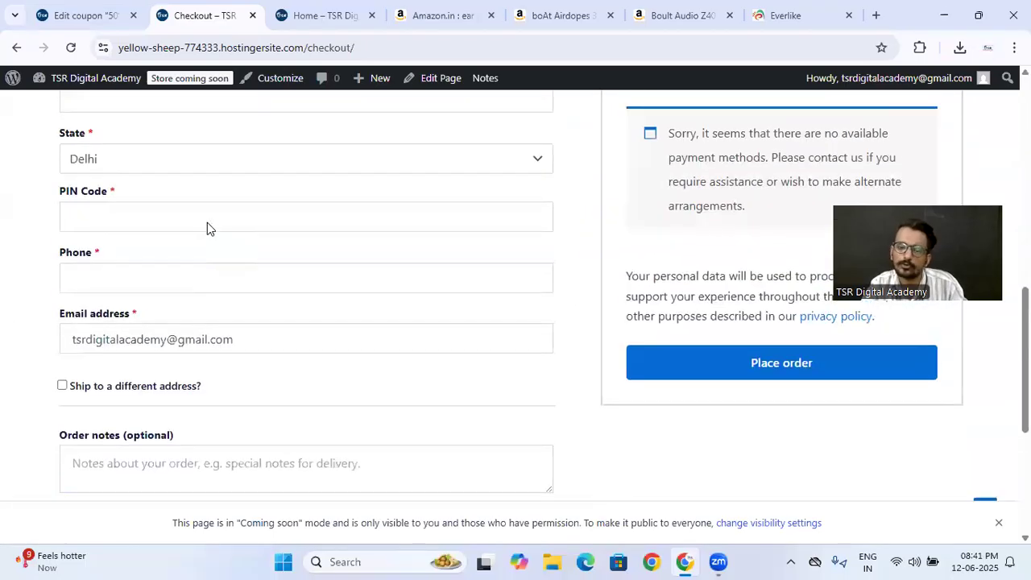
{"action": "scroll", "coordinate": [445, 226], "scroll_direction": "up", "scroll_amount": 8}
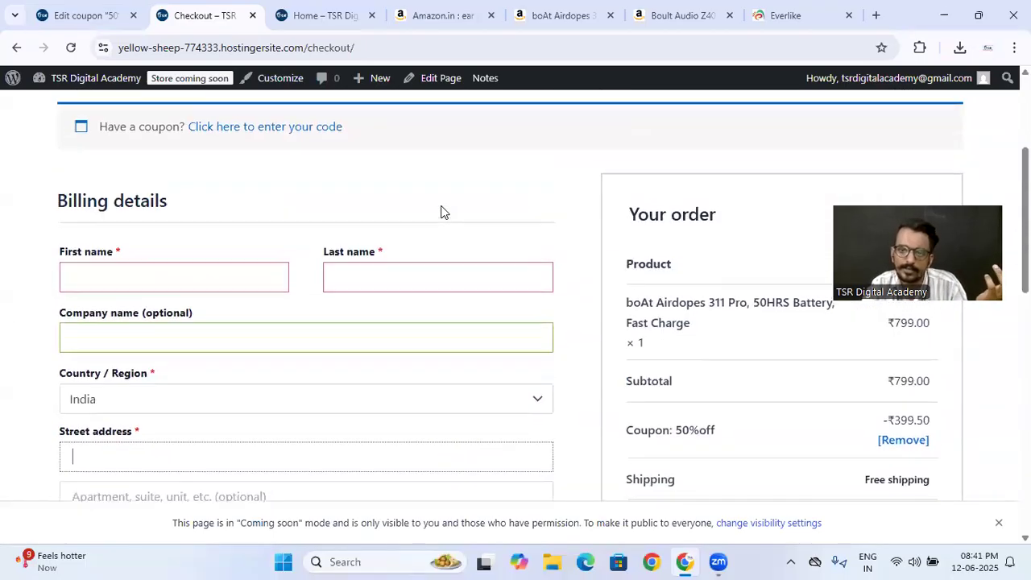
- Leave the checkout for the store's home page and open the WooCommerce settings in the WordPress admin
{"action": "left_click", "coordinate": [94, 167]}
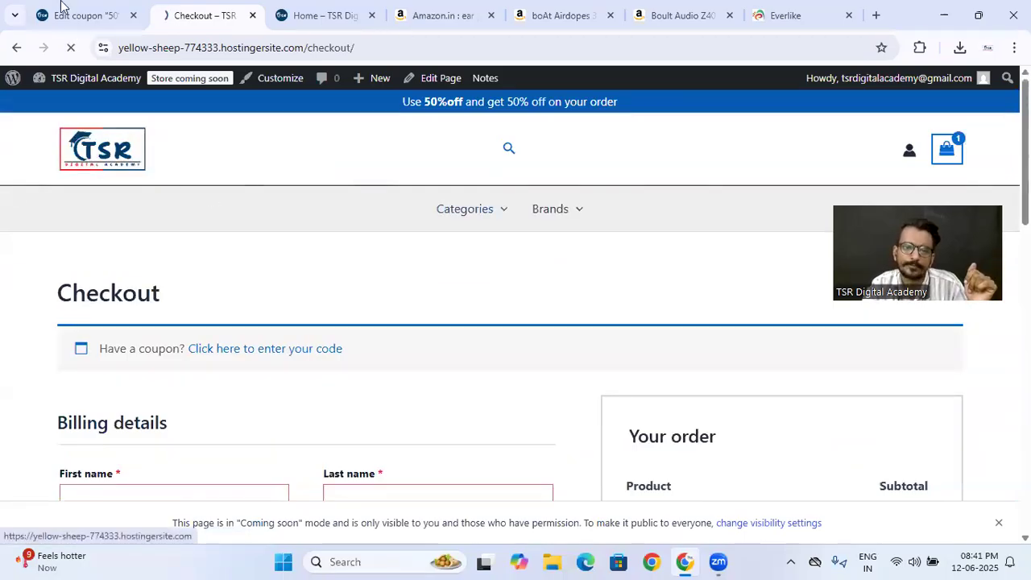
{"action": "left_click", "coordinate": [65, 12]}
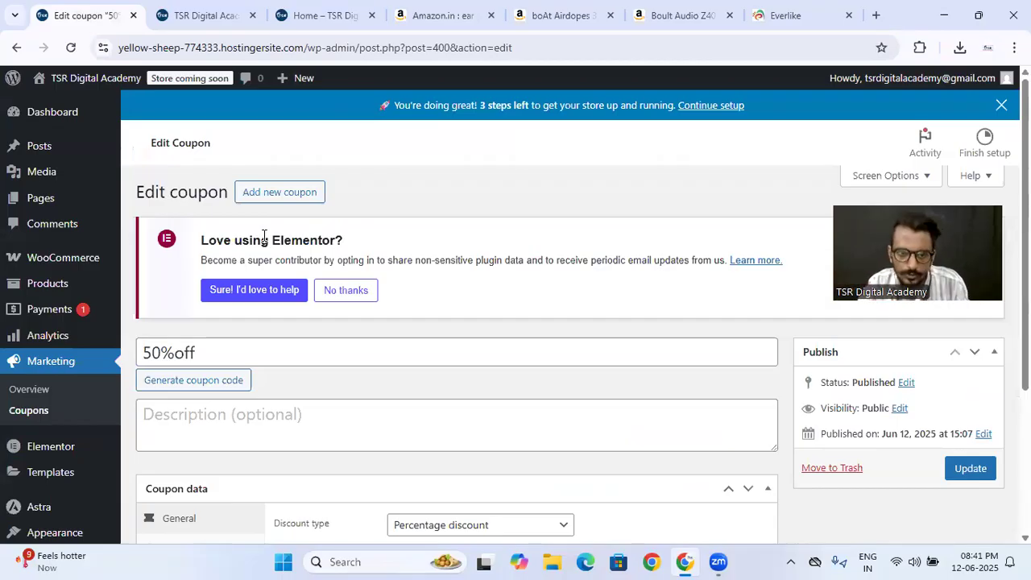
{"action": "mouse_move", "coordinate": [45, 259]}
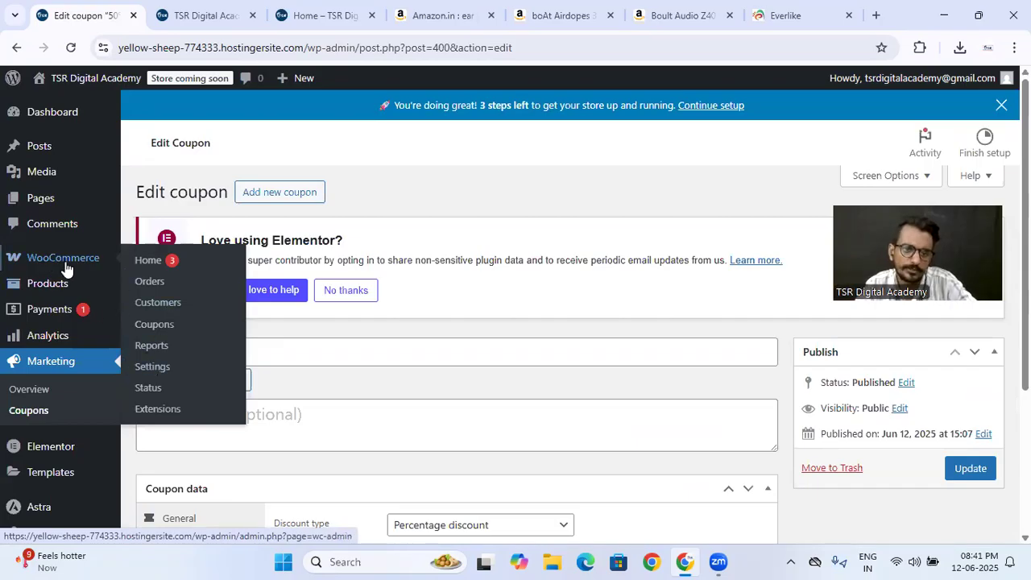
{"action": "left_click", "coordinate": [149, 372]}
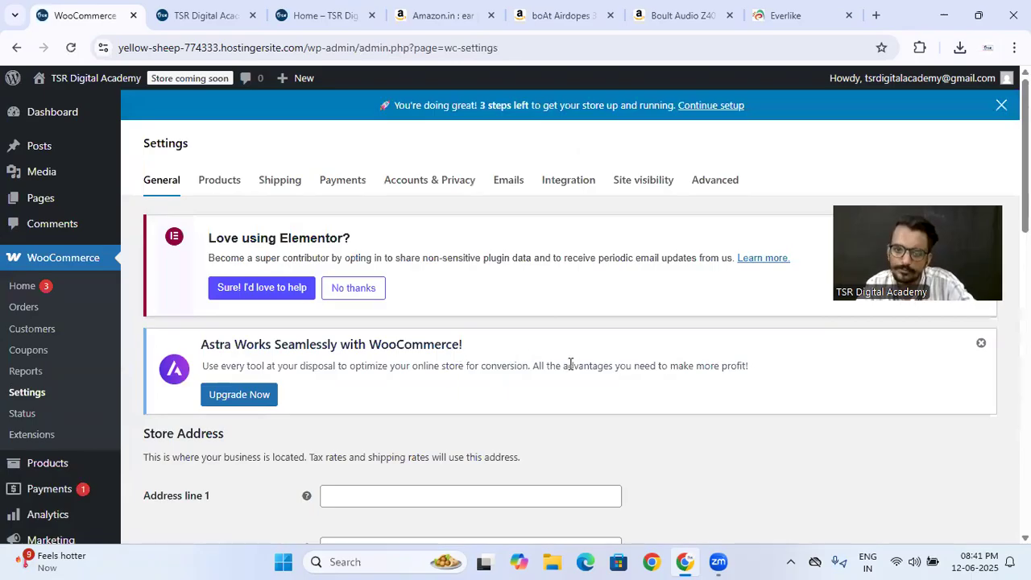
- Examine the Store Address fields in the general settings, including address lines, city, country/state and postcode
{"action": "scroll", "coordinate": [518, 342], "scroll_direction": "down", "scroll_amount": 3}
{"action": "scroll", "coordinate": [242, 213], "scroll_direction": "up", "scroll_amount": 3}
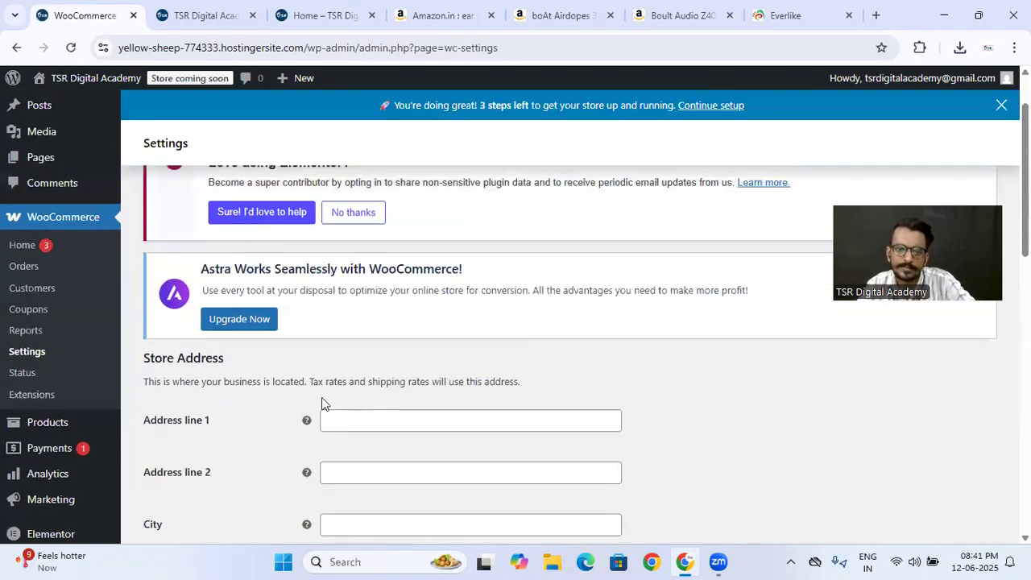
{"action": "scroll", "coordinate": [321, 397], "scroll_direction": "down", "scroll_amount": 1}
{"action": "left_click", "coordinate": [366, 348]}
{"action": "left_click", "coordinate": [370, 398]}
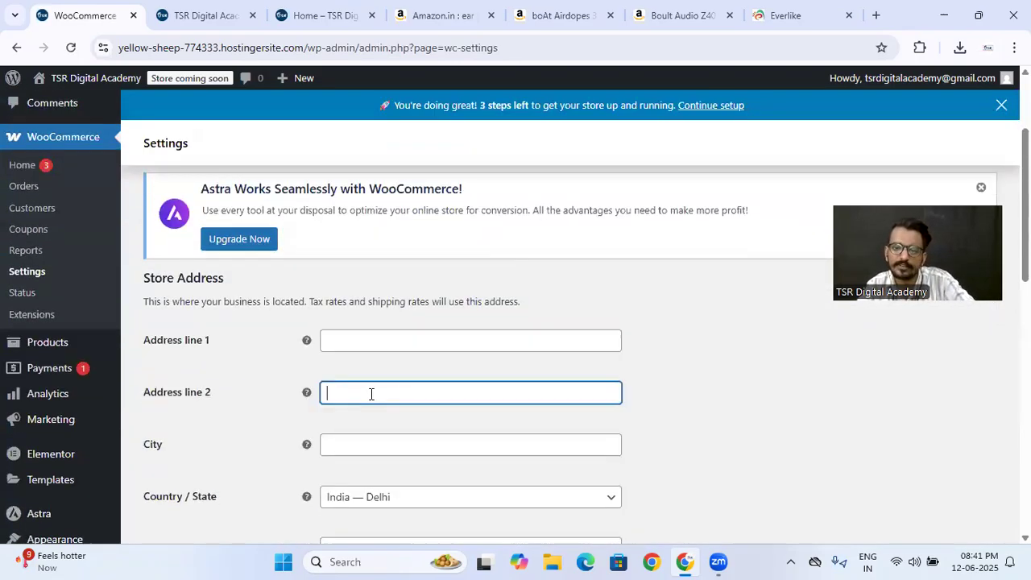
{"action": "scroll", "coordinate": [341, 395], "scroll_direction": "up", "scroll_amount": 1}
{"action": "scroll", "coordinate": [322, 292], "scroll_direction": "down", "scroll_amount": 4}
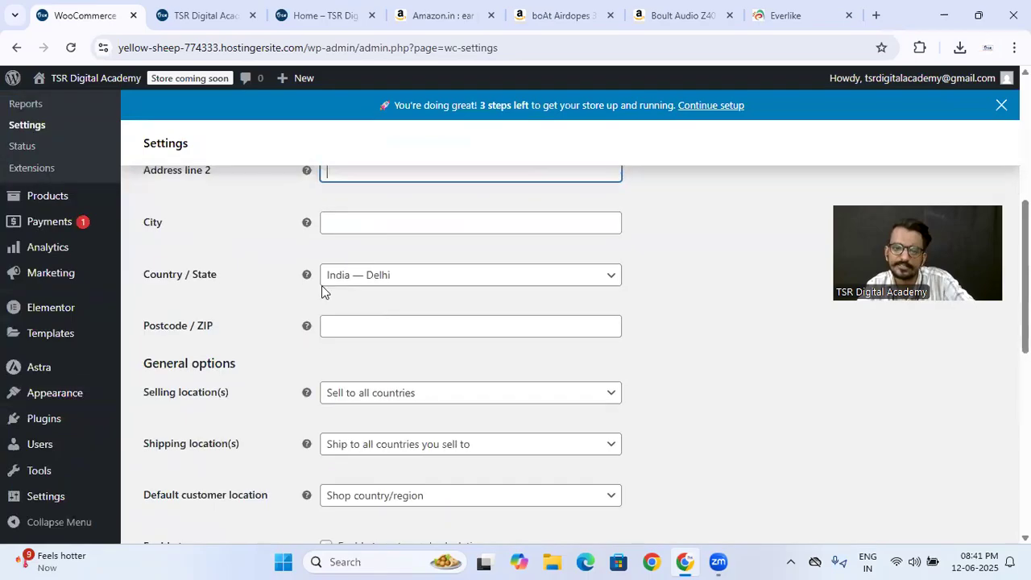
{"action": "left_click", "coordinate": [380, 232]}
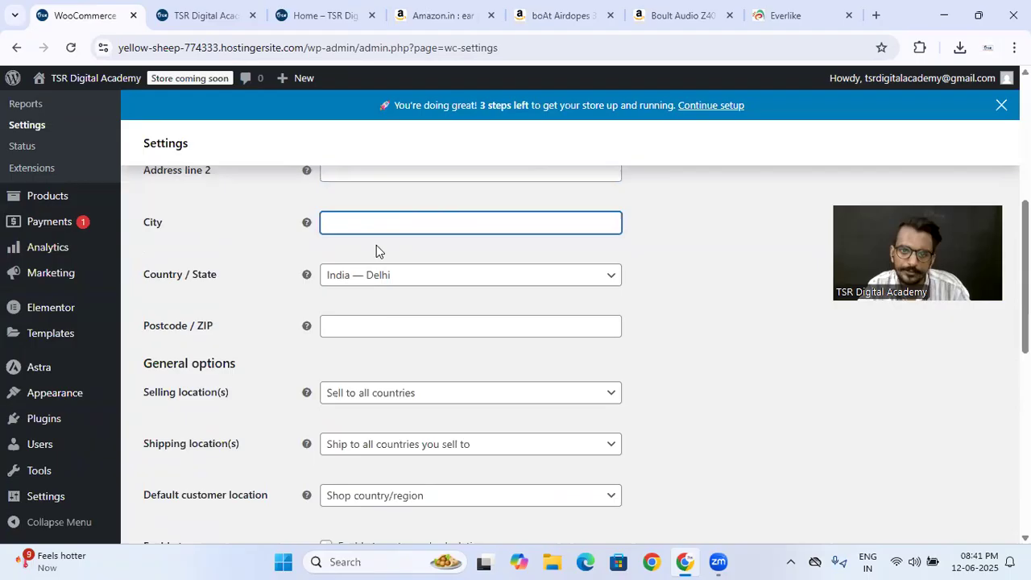
{"action": "left_click", "coordinate": [395, 326]}
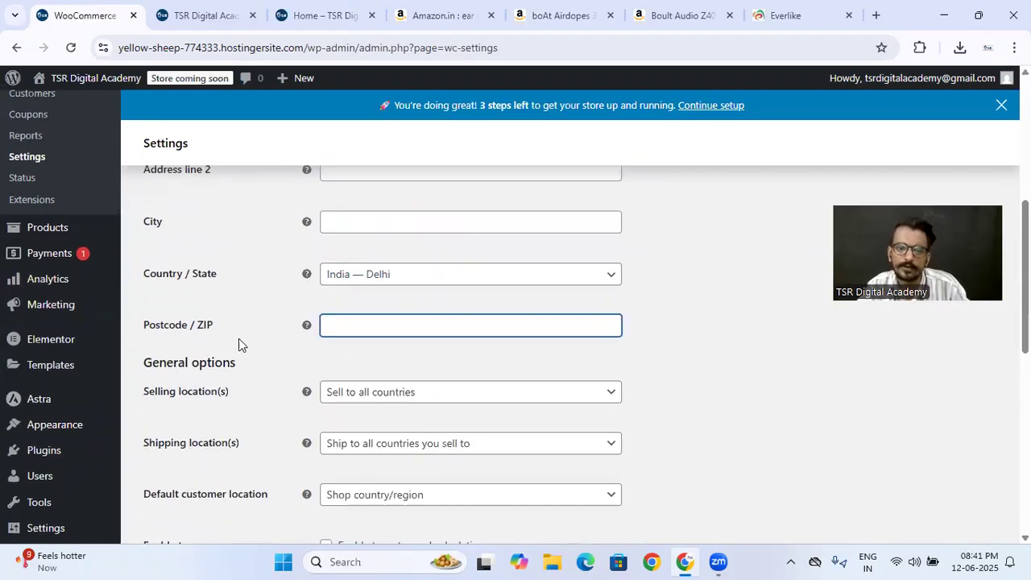
{"action": "scroll", "coordinate": [242, 354], "scroll_direction": "down", "scroll_amount": 2}
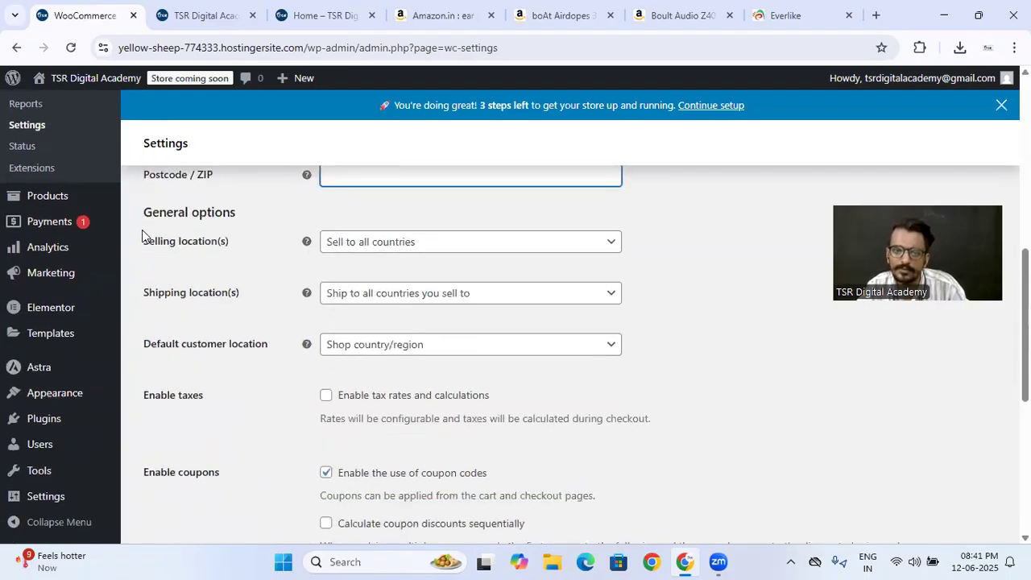
- Set the selling locations to "Sell to specific countries" and choose India as the only country
{"action": "left_click", "coordinate": [354, 247]}
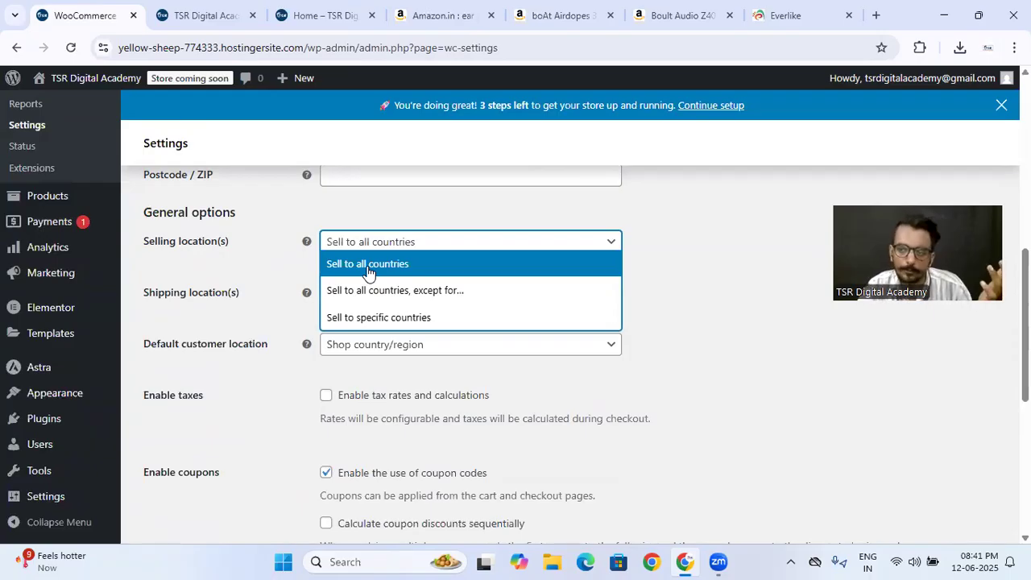
{"action": "left_click", "coordinate": [385, 318]}
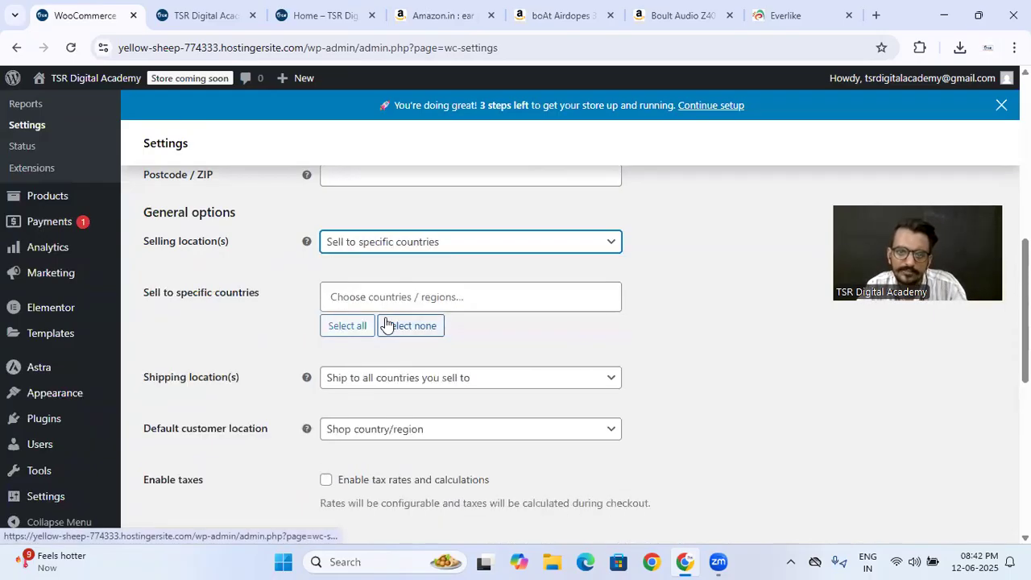
{"action": "left_click", "coordinate": [377, 298]}
{"action": "type", "text": "India"}
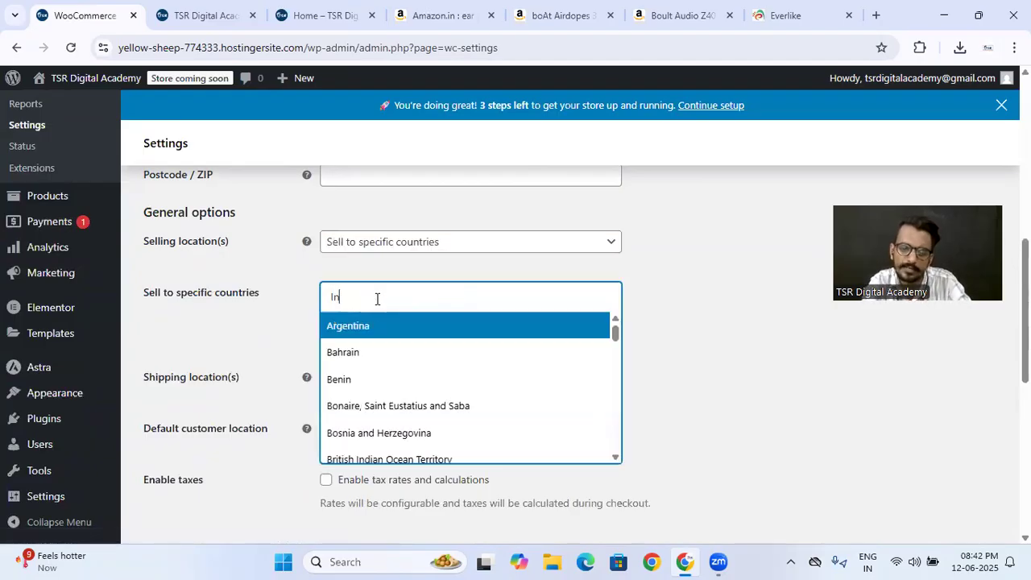
{"action": "left_click", "coordinate": [354, 352]}
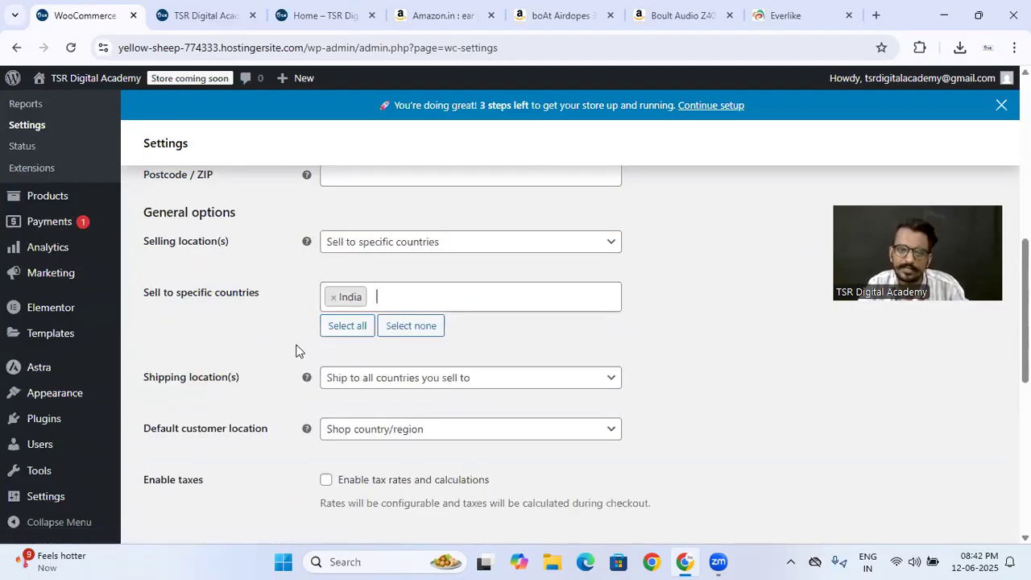
- Set the shipping locations to "Ship to specific countries only" and choose India
{"action": "left_click", "coordinate": [338, 378]}
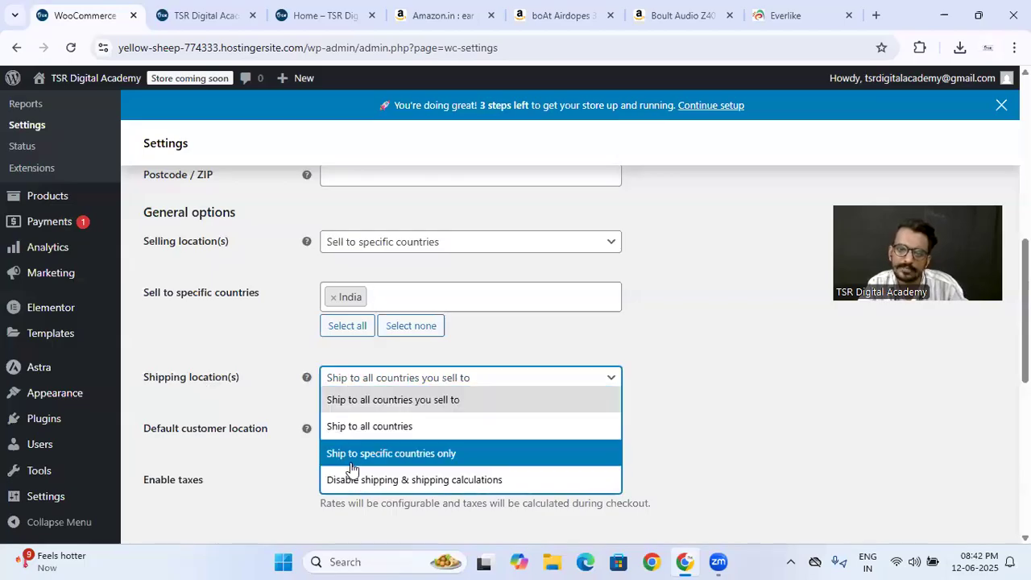
{"action": "left_click", "coordinate": [349, 456]}
{"action": "left_click", "coordinate": [363, 431]}
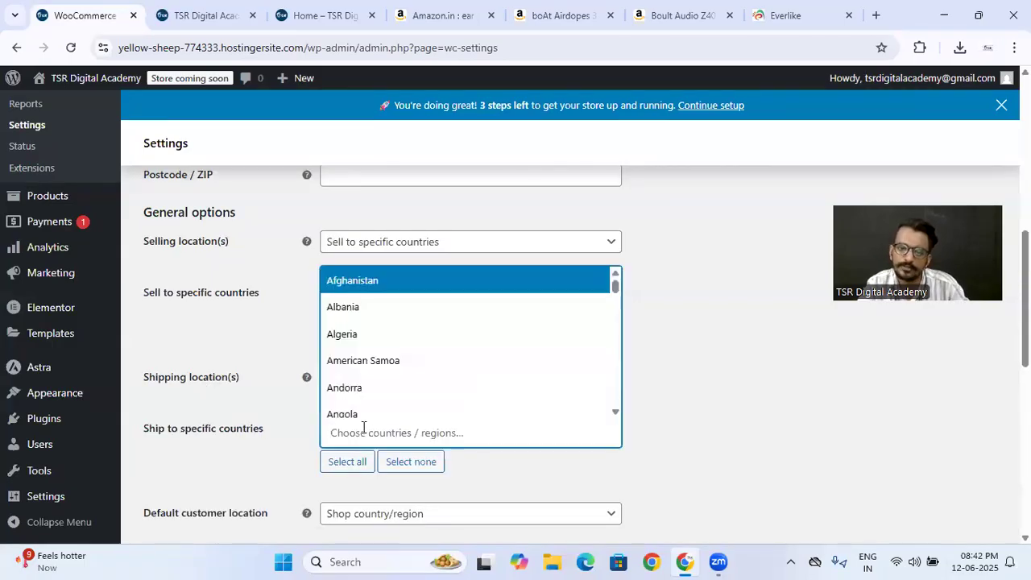
{"action": "type", "text": "india"}
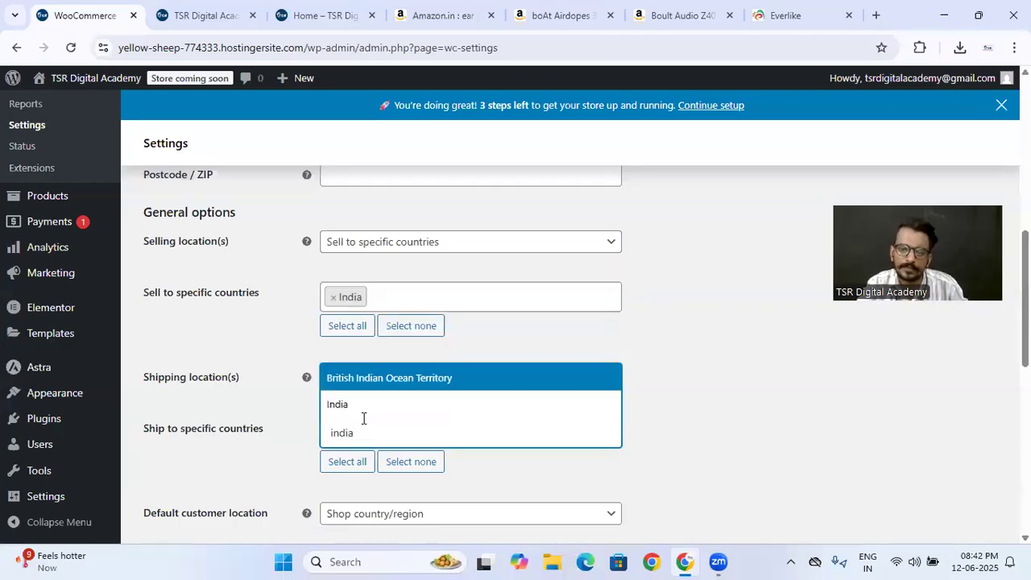
{"action": "left_click", "coordinate": [363, 407]}
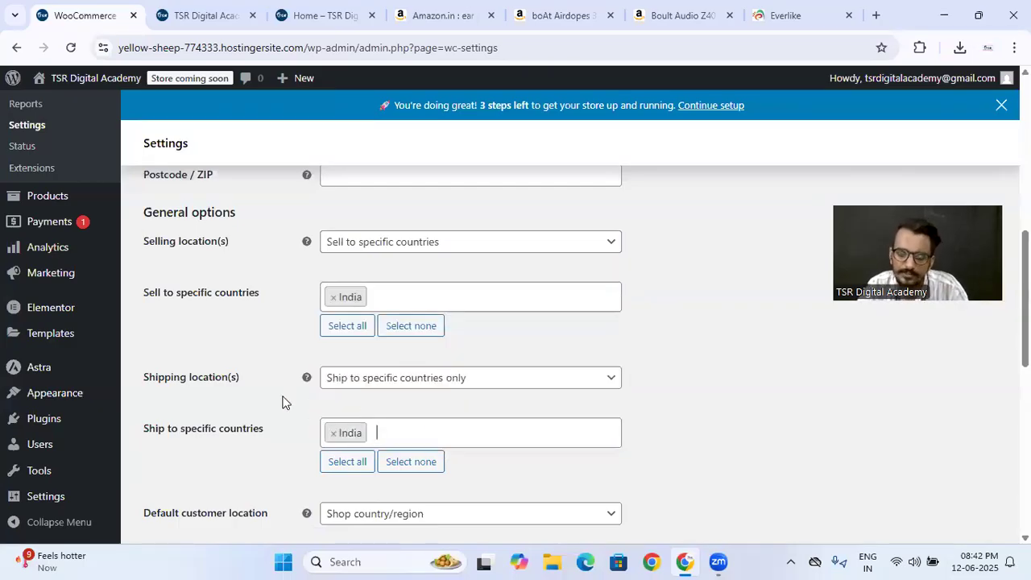
- Keep Indian rupee (₹) — INR as the store currency and save the general settings
{"action": "scroll", "coordinate": [282, 402], "scroll_direction": "down", "scroll_amount": 3}
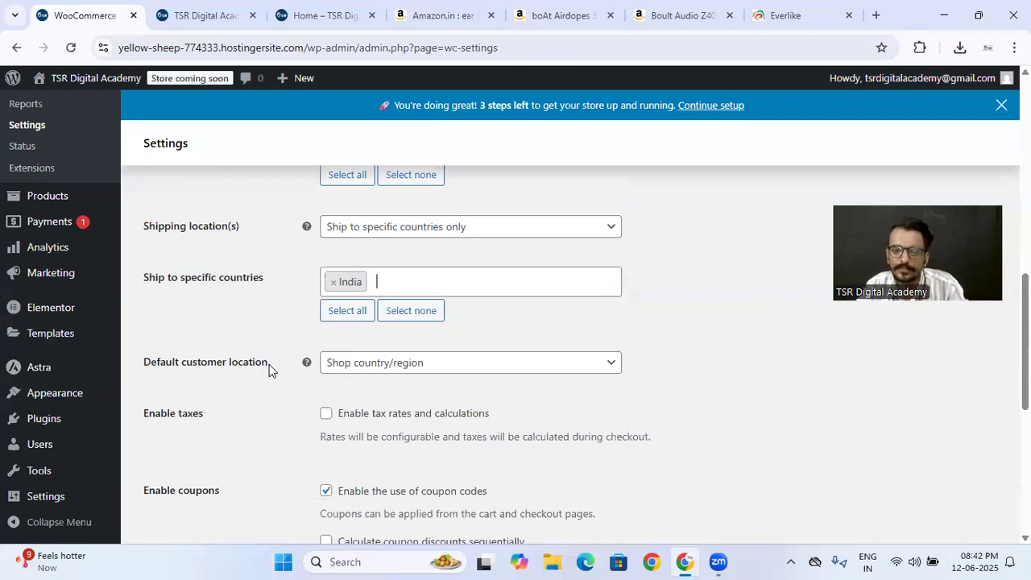
{"action": "scroll", "coordinate": [269, 364], "scroll_direction": "down", "scroll_amount": 3}
{"action": "scroll", "coordinate": [269, 369], "scroll_direction": "down", "scroll_amount": 2}
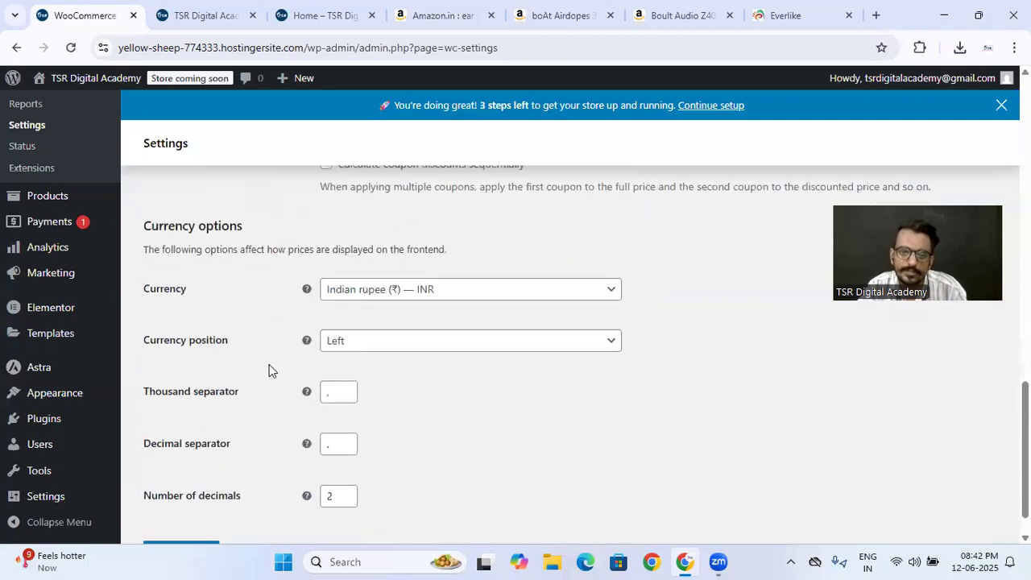
{"action": "left_click", "coordinate": [397, 292]}
{"action": "scroll", "coordinate": [383, 401], "scroll_direction": "down", "scroll_amount": 2}
{"action": "scroll", "coordinate": [383, 401], "scroll_direction": "up", "scroll_amount": 2}
{"action": "left_click", "coordinate": [384, 401]}
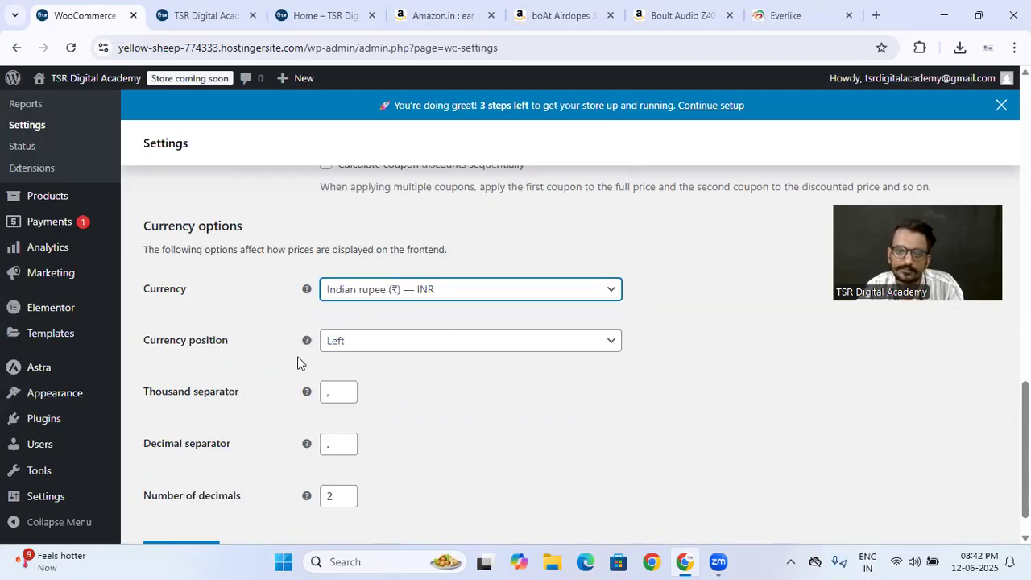
{"action": "scroll", "coordinate": [297, 363], "scroll_direction": "down", "scroll_amount": 1}
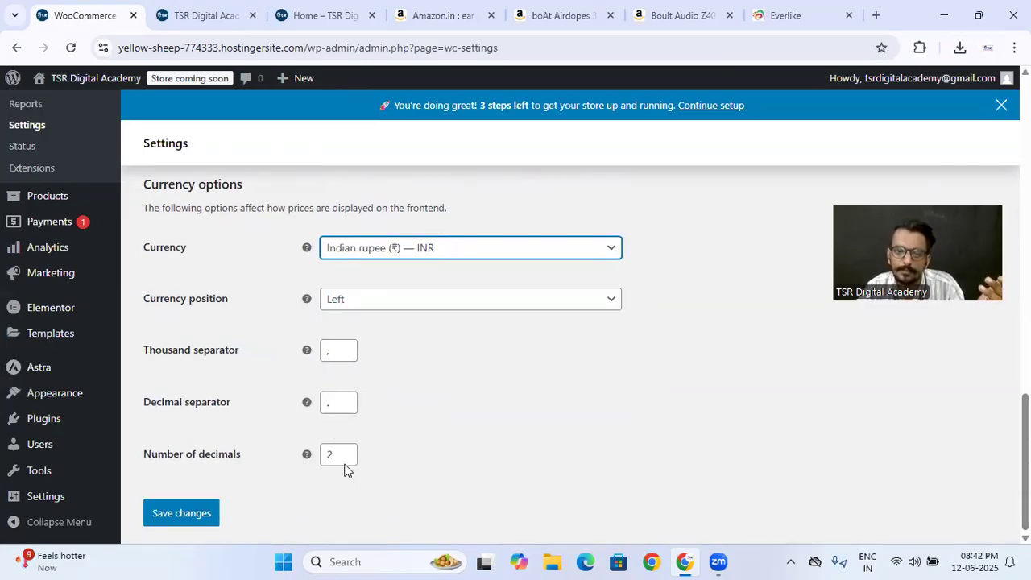
{"action": "left_click", "coordinate": [185, 517]}
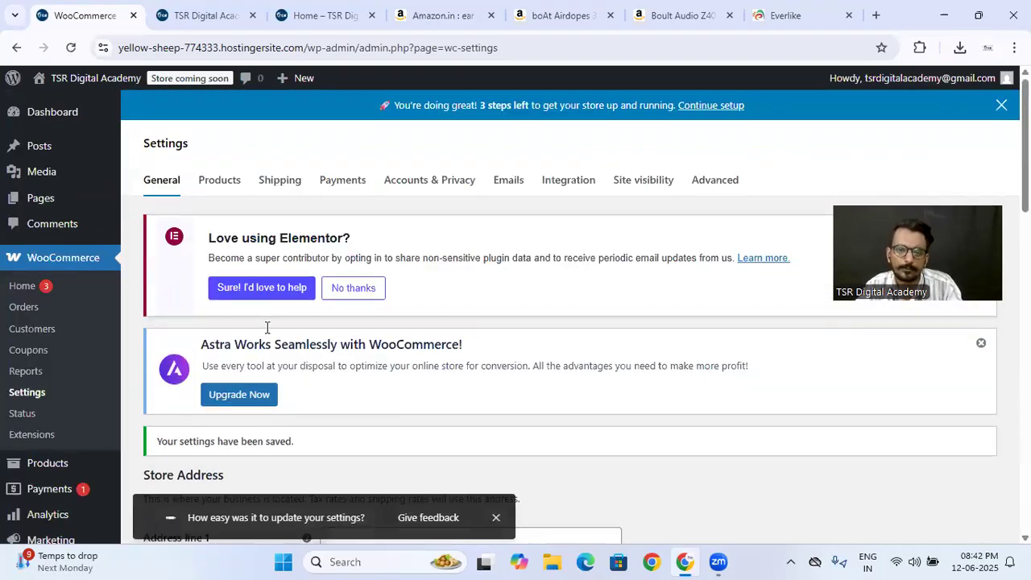
- Open the WooCommerce product settings and examine the shop page, measurement, review and rating options
{"action": "left_click", "coordinate": [220, 182]}
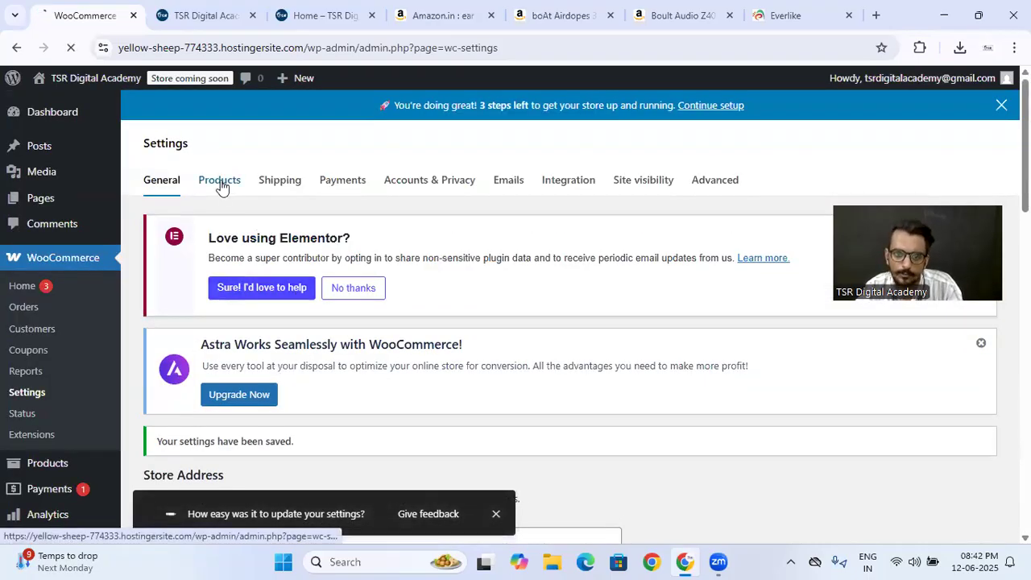
{"action": "scroll", "coordinate": [315, 405], "scroll_direction": "down", "scroll_amount": 4}
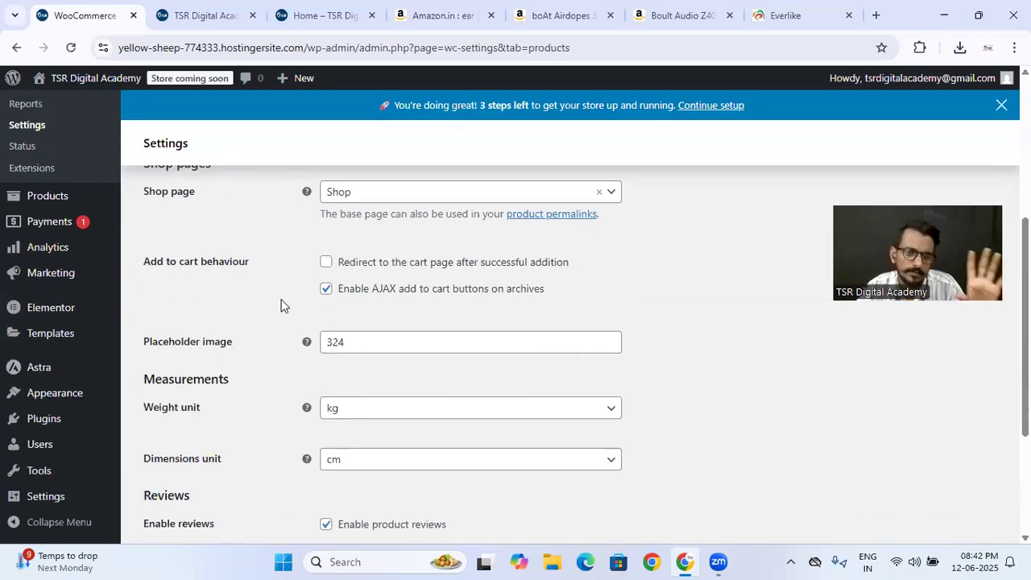
{"action": "scroll", "coordinate": [281, 305], "scroll_direction": "down", "scroll_amount": 3}
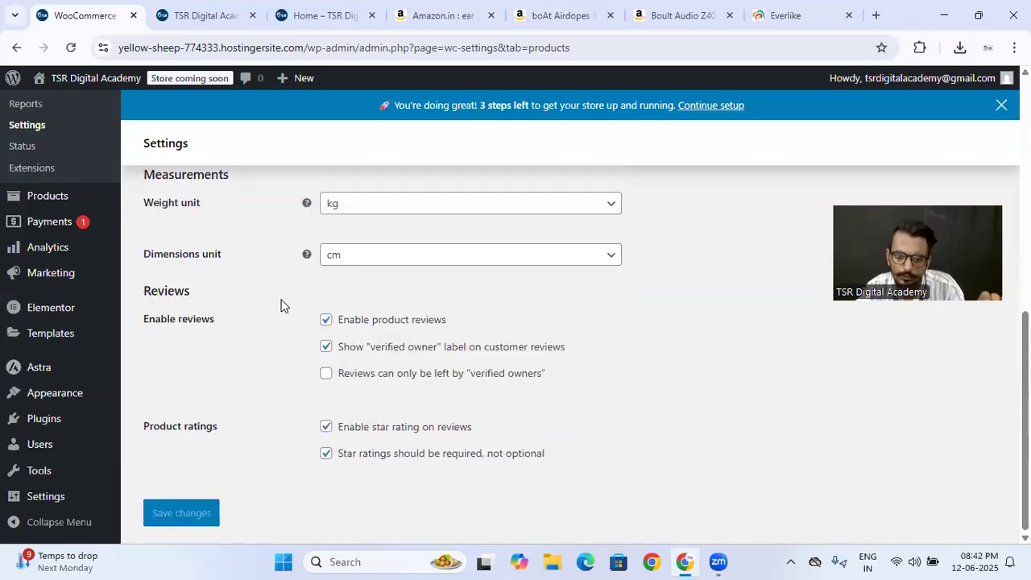
- Review the shop page choices and cart redirect option, check the storefront's cart icon, and return to the product settings
{"action": "scroll", "coordinate": [281, 305], "scroll_direction": "up", "scroll_amount": 4}
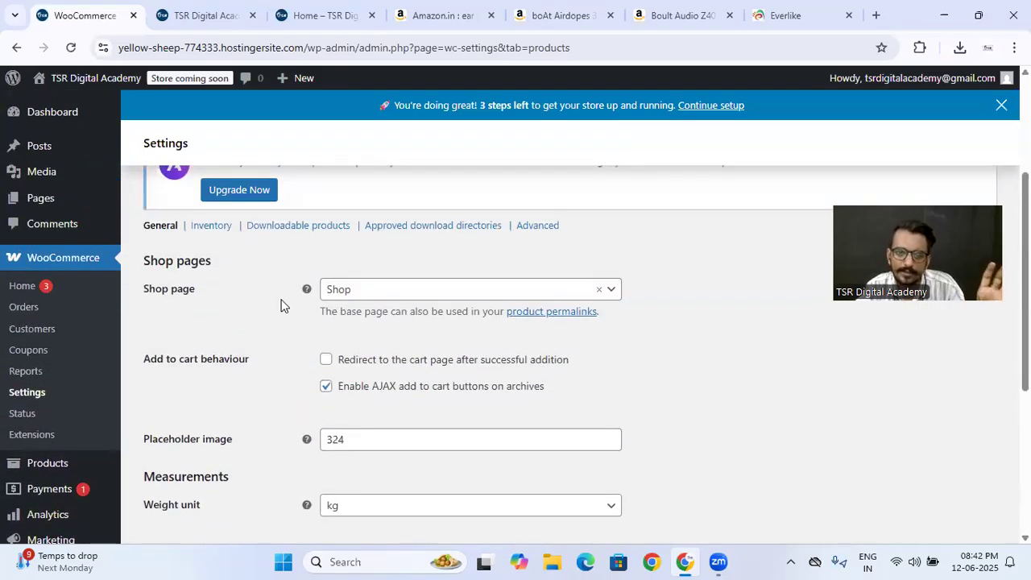
{"action": "left_click", "coordinate": [397, 296]}
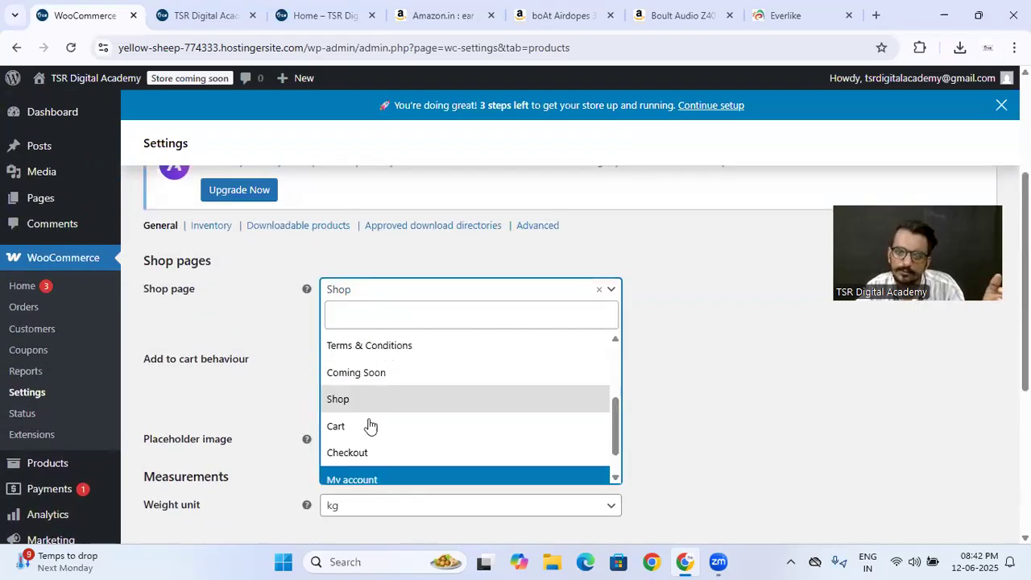
{"action": "left_click", "coordinate": [271, 332]}
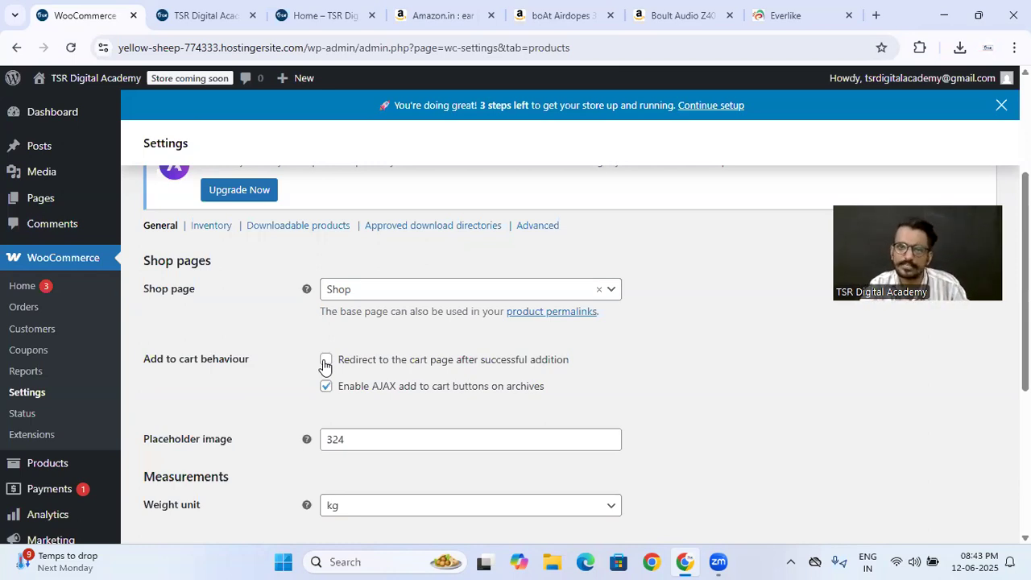
{"action": "left_click", "coordinate": [263, 11]}
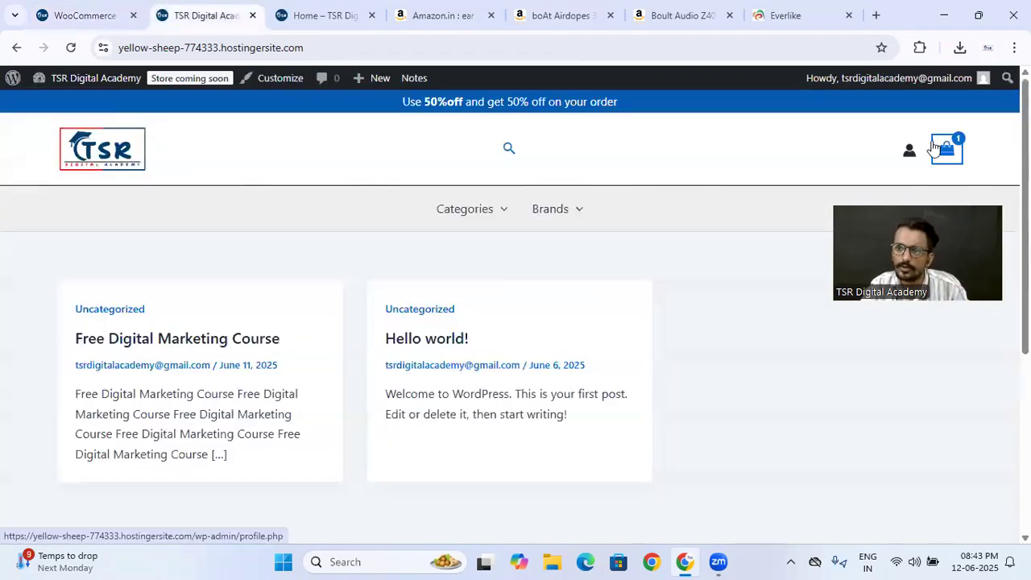
{"action": "mouse_move", "coordinate": [935, 160]}
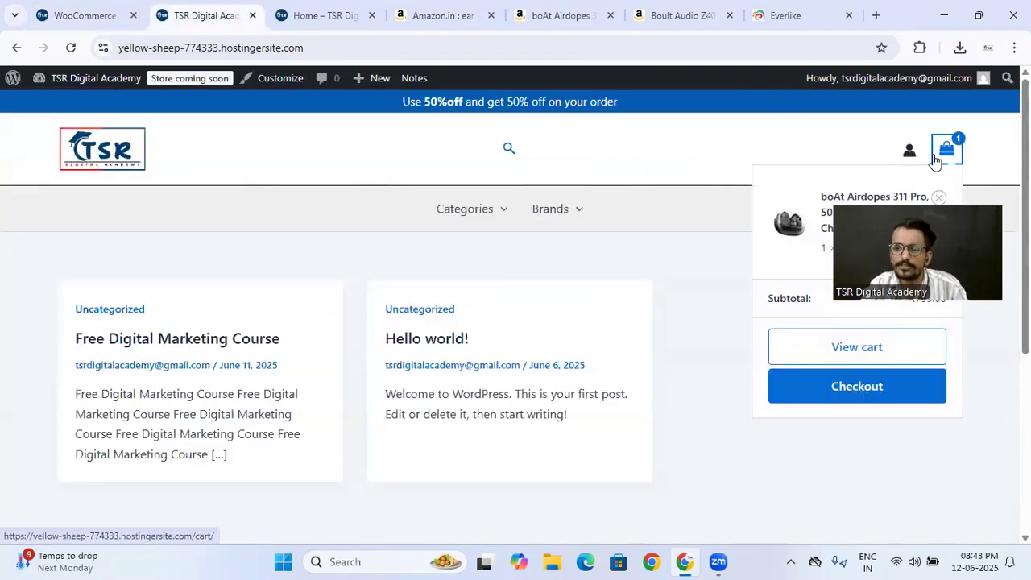
{"action": "left_click", "coordinate": [57, 6]}
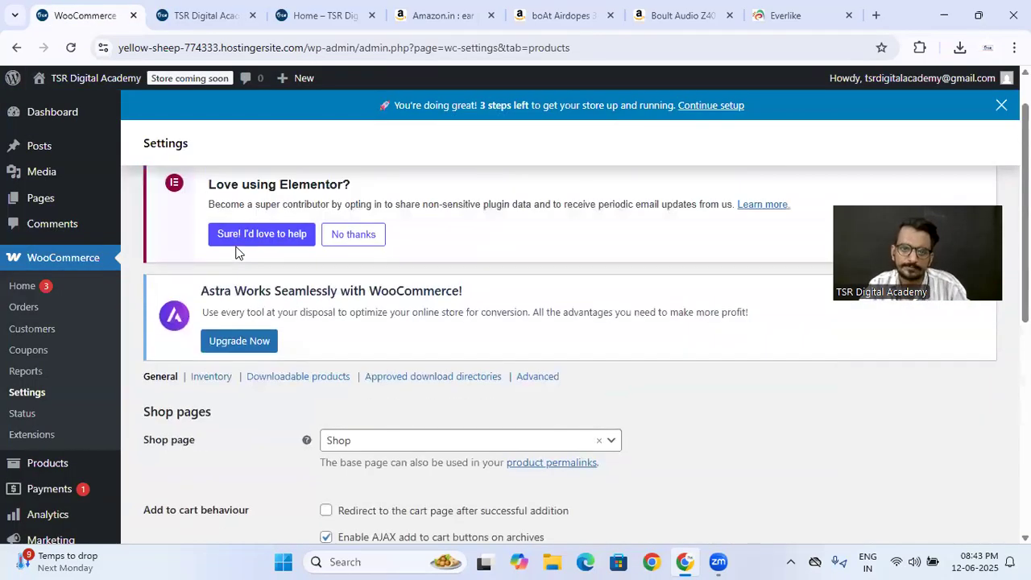
- Open the WooCommerce shipping settings, complete the shipping zones and methods introduction, and review the listed zones
{"action": "scroll", "coordinate": [254, 263], "scroll_direction": "up", "scroll_amount": 1}
{"action": "left_click", "coordinate": [291, 186]}
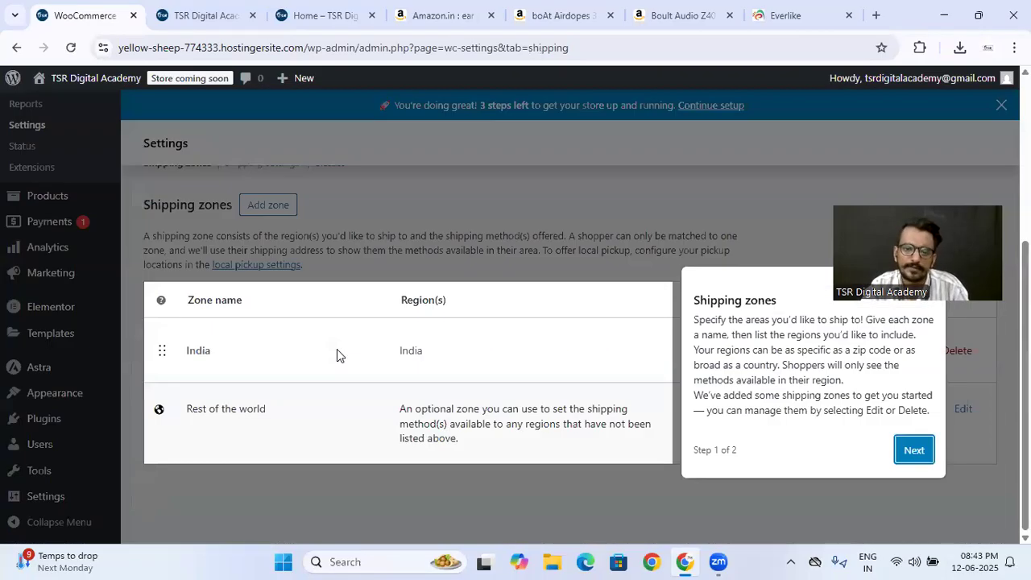
{"action": "left_click", "coordinate": [926, 452]}
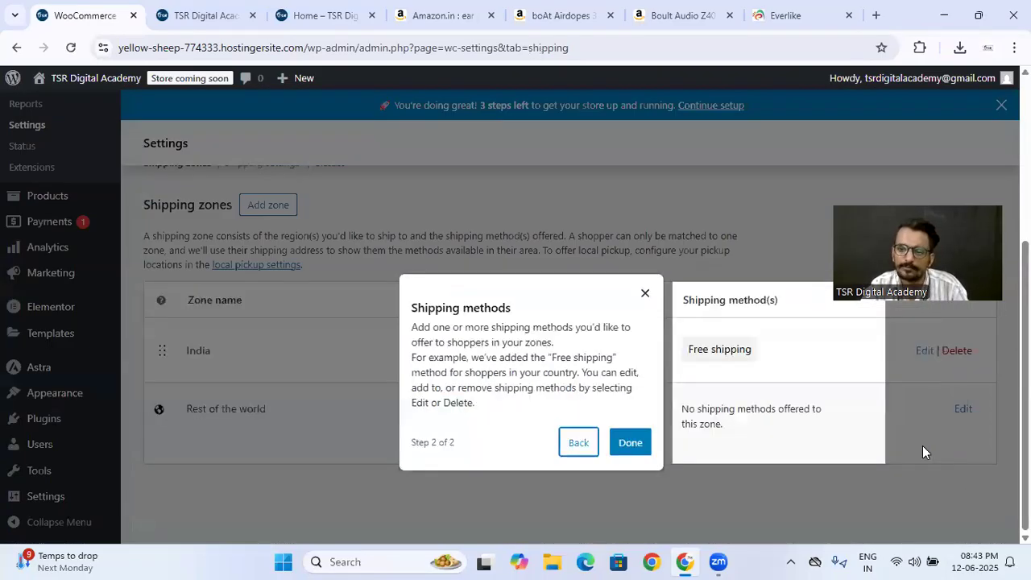
{"action": "left_click", "coordinate": [626, 443]}
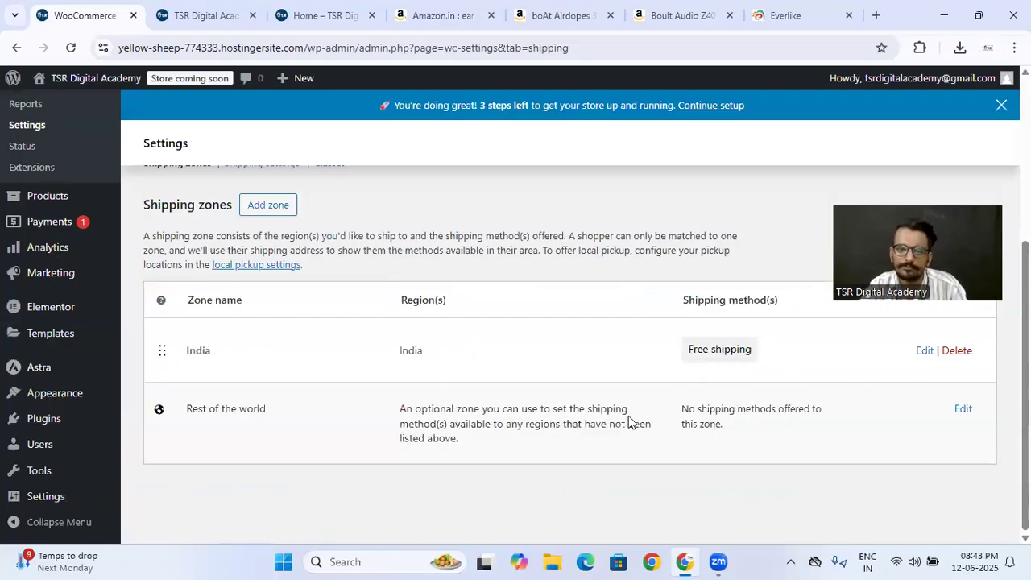
{"action": "scroll", "coordinate": [451, 389], "scroll_direction": "up", "scroll_amount": 3}
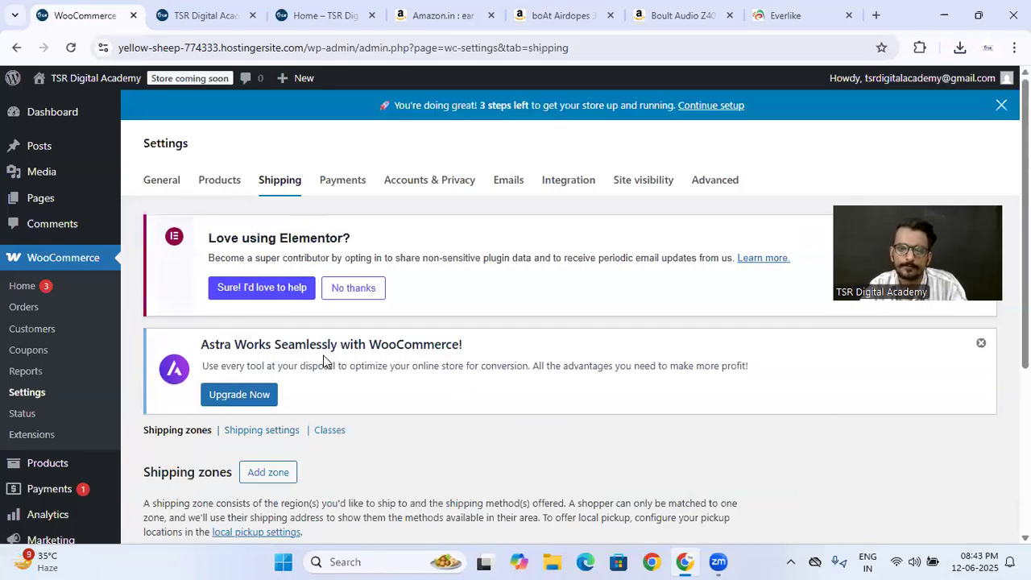
- Open the payment settings and examine the payment providers, the other payment options and the business location
{"action": "left_click", "coordinate": [347, 181]}
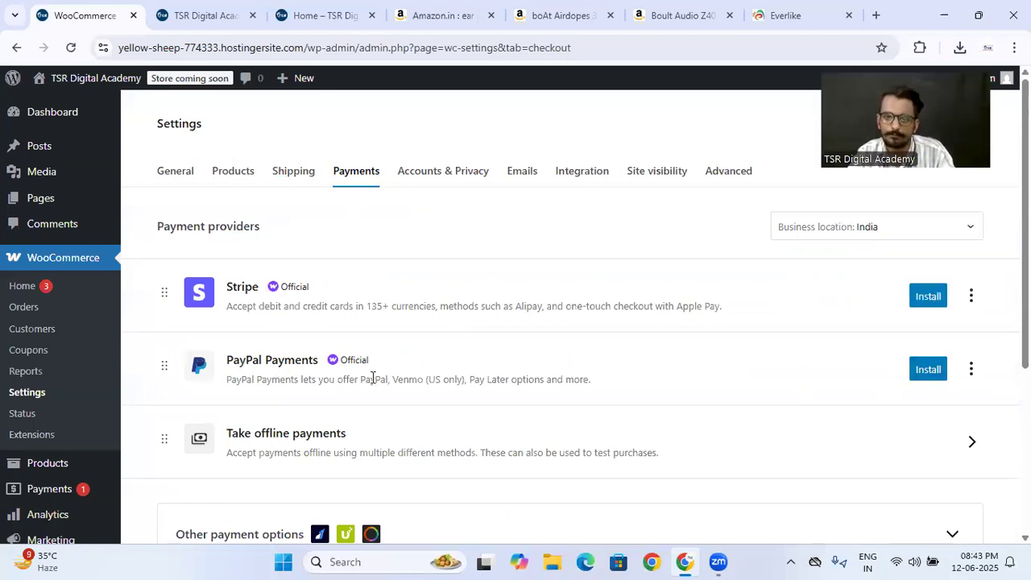
{"action": "scroll", "coordinate": [549, 432], "scroll_direction": "down", "scroll_amount": 4}
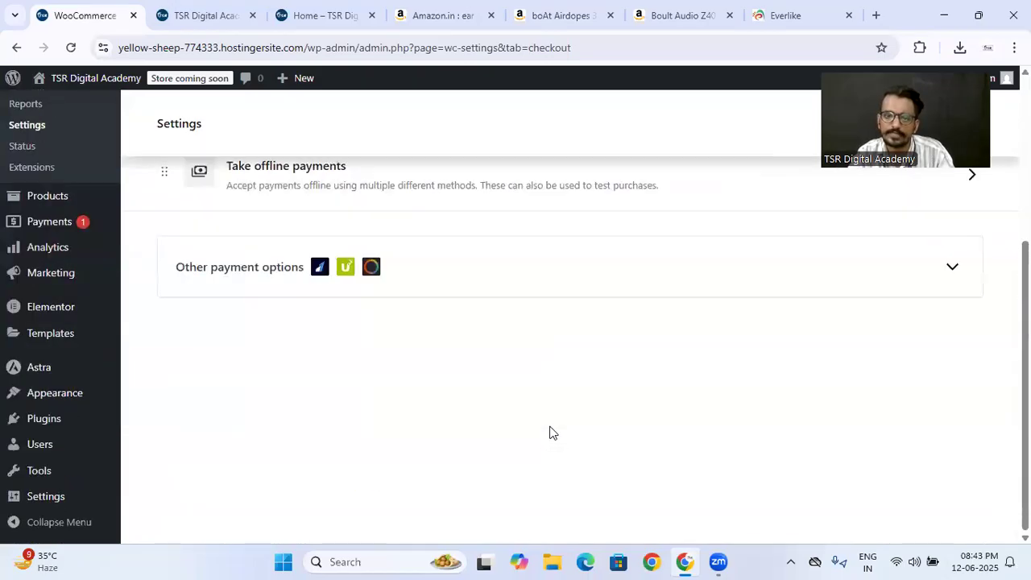
{"action": "left_click", "coordinate": [488, 276]}
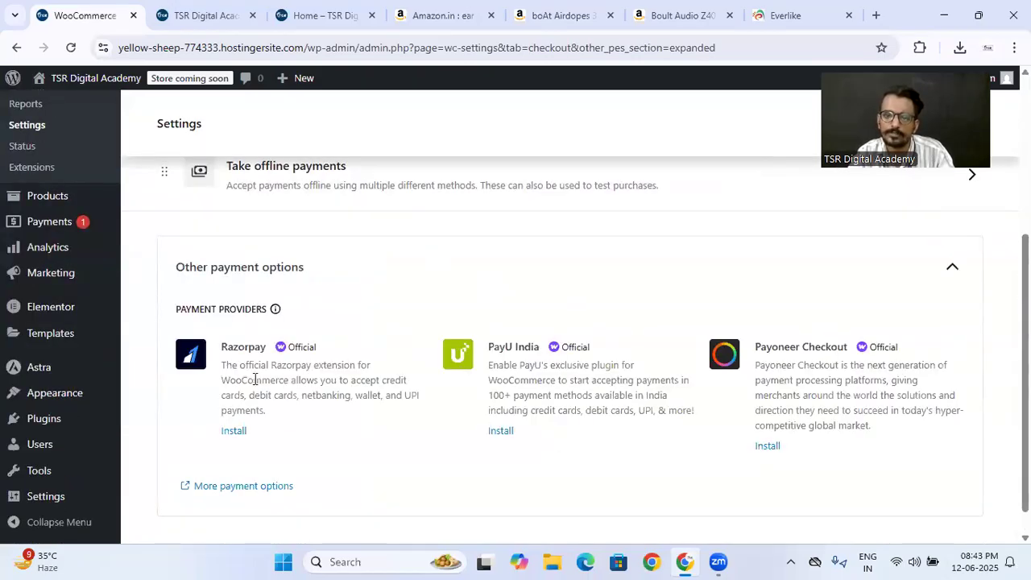
{"action": "scroll", "coordinate": [564, 387], "scroll_direction": "down", "scroll_amount": 1}
{"action": "scroll", "coordinate": [507, 414], "scroll_direction": "up", "scroll_amount": 5}
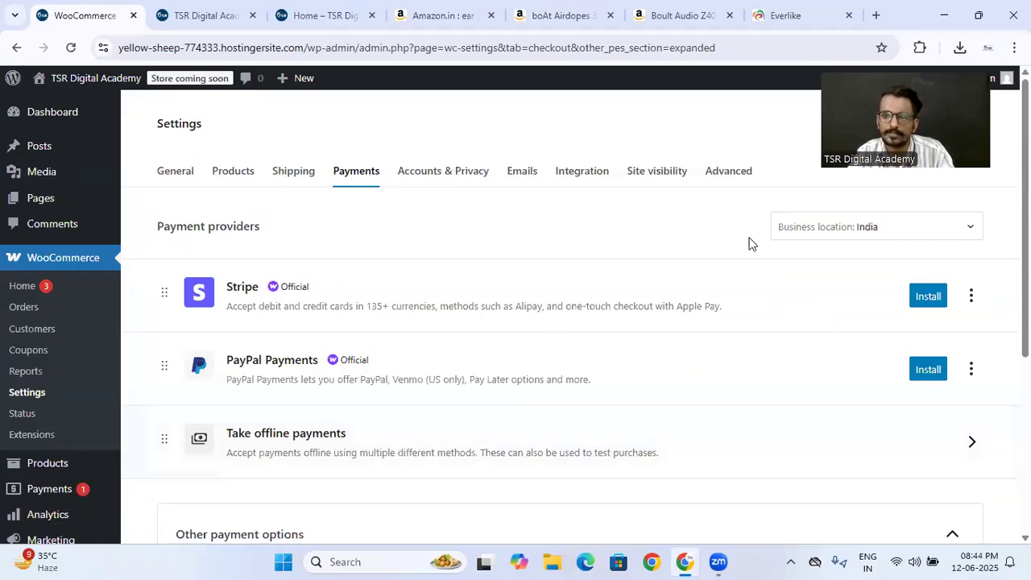
{"action": "left_click", "coordinate": [814, 228]}
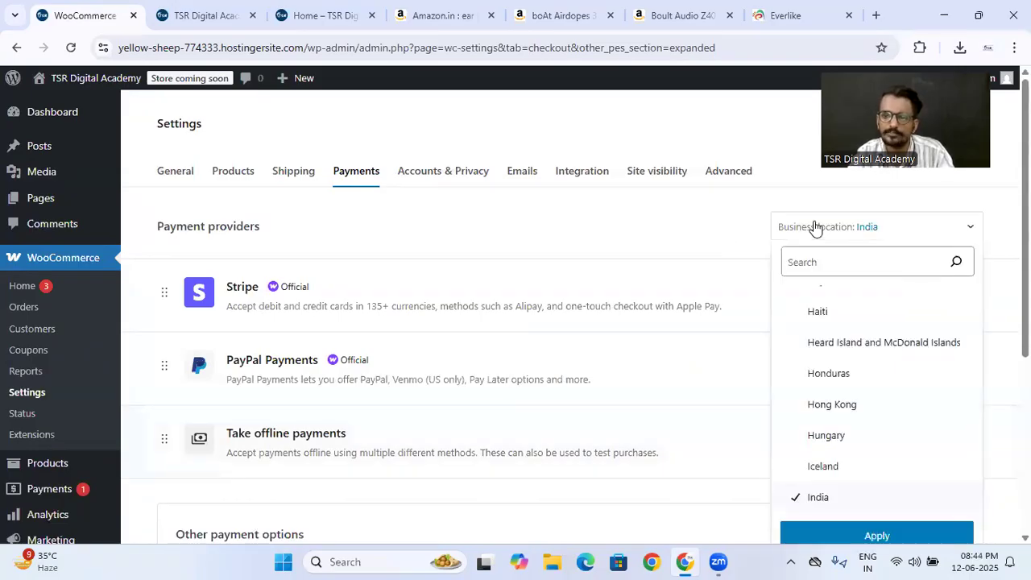
{"action": "left_click", "coordinate": [575, 203]}
- Open the offline payment methods and enable Direct bank transfer
{"action": "scroll", "coordinate": [597, 319], "scroll_direction": "down", "scroll_amount": 2}
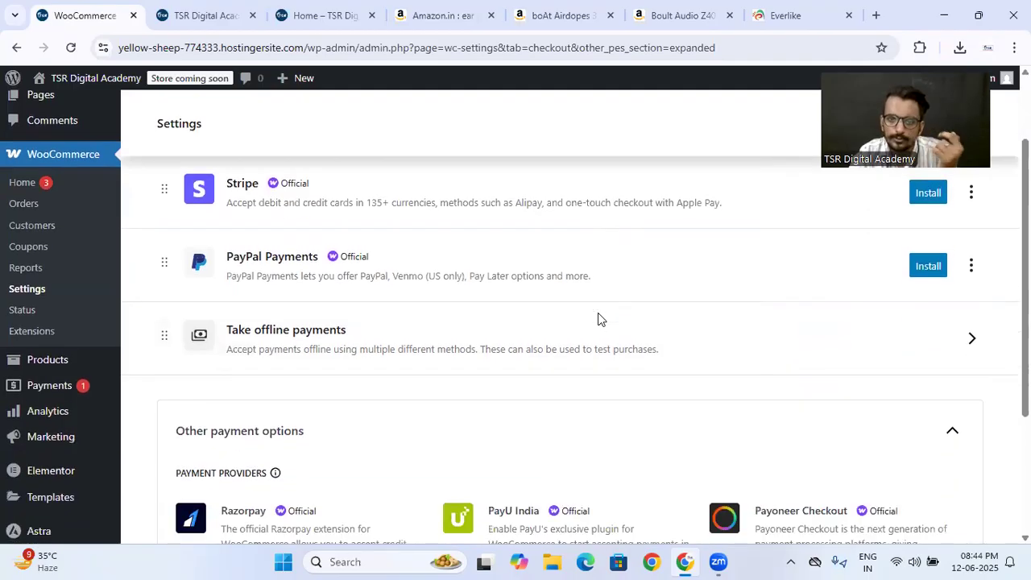
{"action": "left_click", "coordinate": [885, 296]}
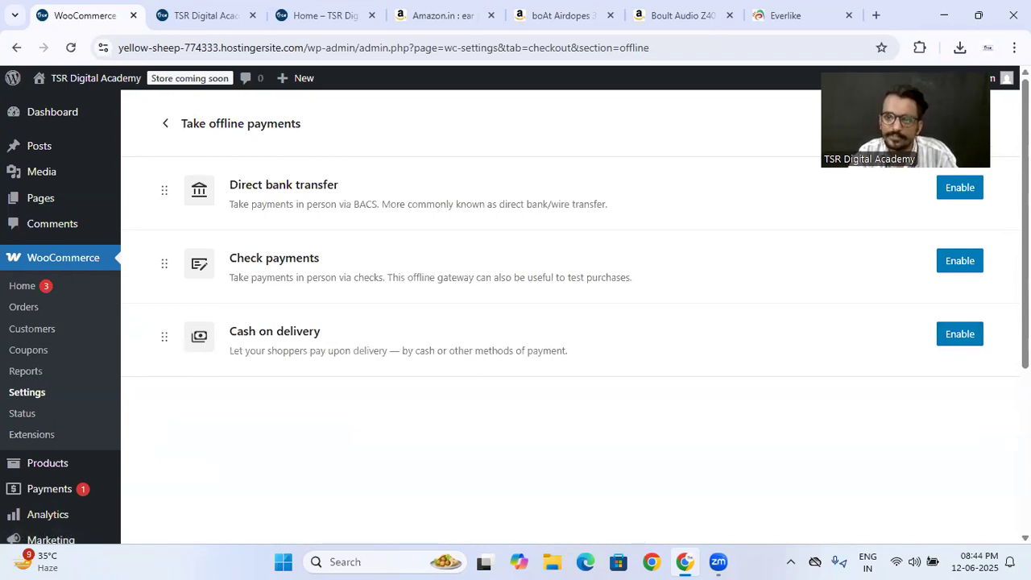
{"action": "left_click", "coordinate": [958, 188]}
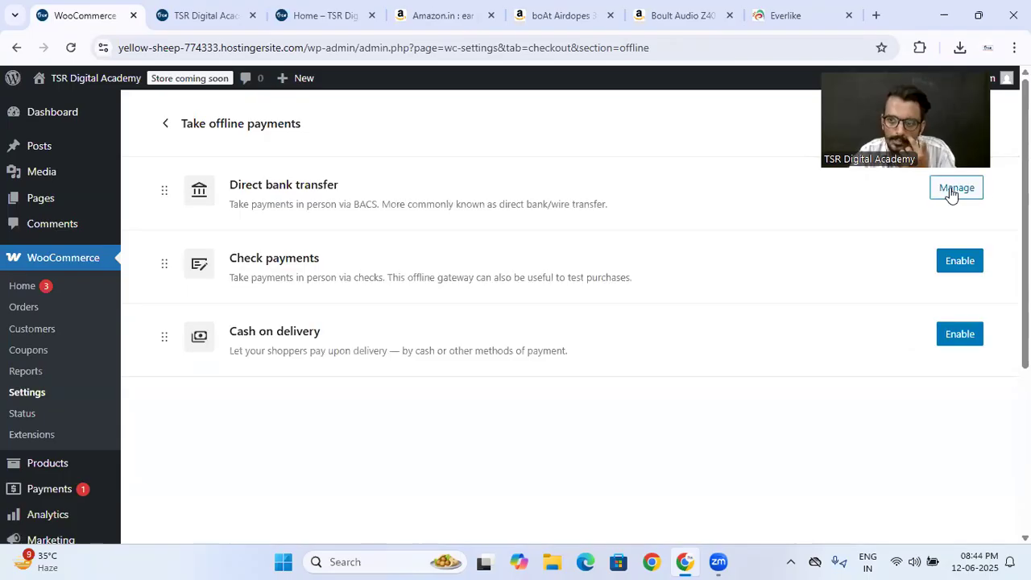
- Open the direct bank transfer settings and start adding a bank account with India as the country
{"action": "left_click", "coordinate": [952, 191]}
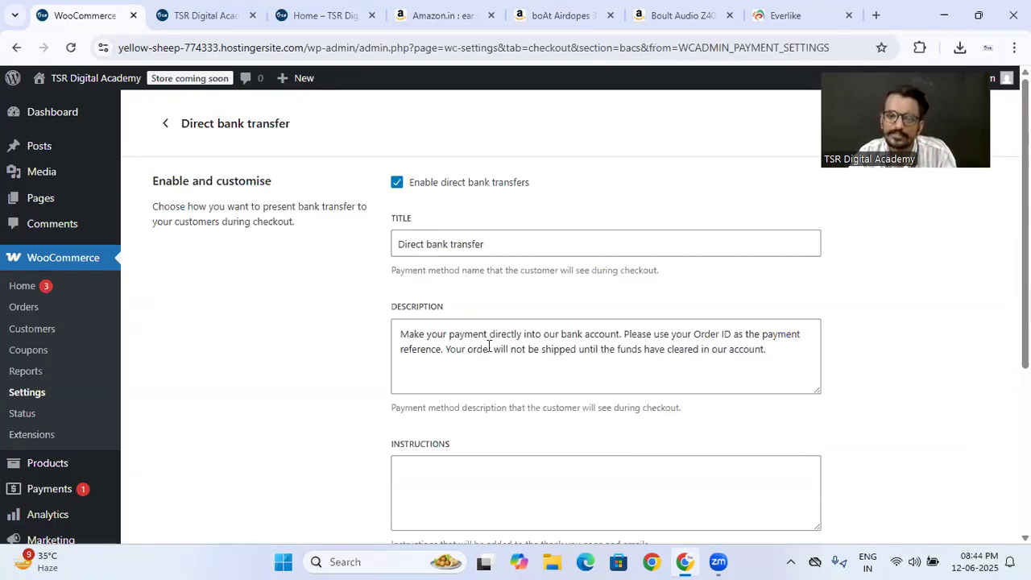
{"action": "scroll", "coordinate": [467, 306], "scroll_direction": "down", "scroll_amount": 3}
{"action": "left_click", "coordinate": [753, 439]}
{"action": "left_click", "coordinate": [390, 213]}
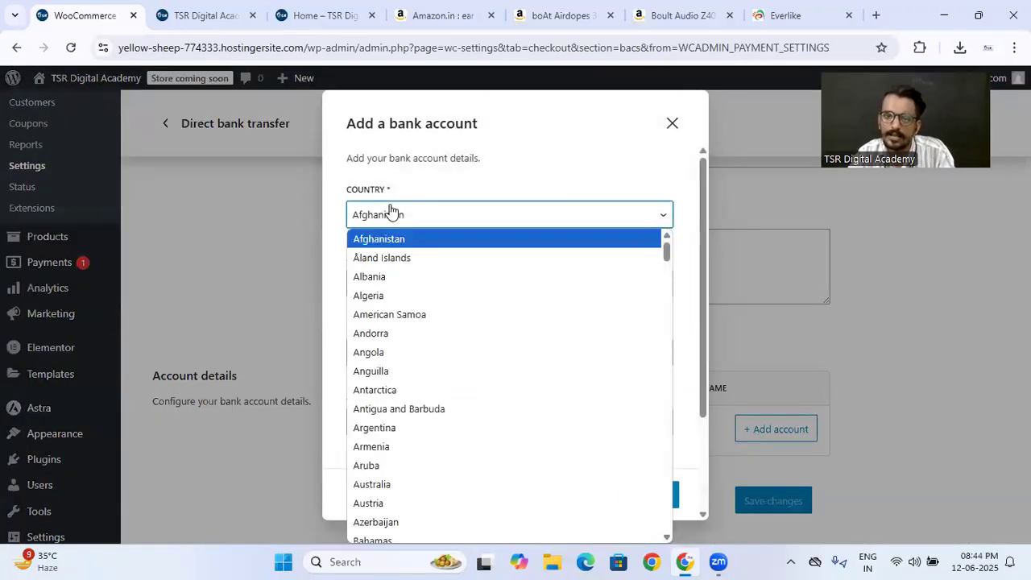
{"action": "type", "text": "india"}
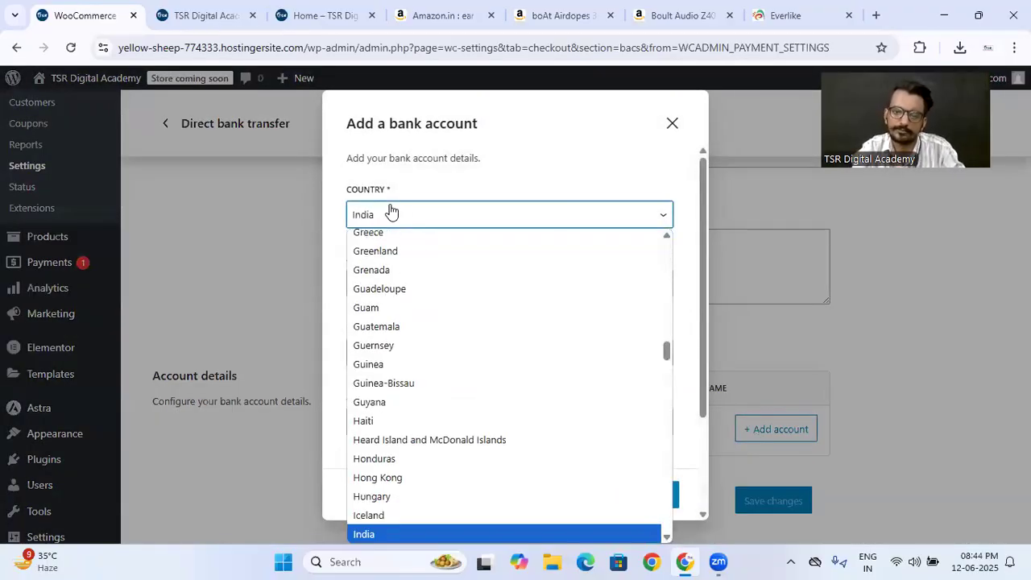
{"action": "key", "text": "Return"}
- Go through the account name, bank name, account number, IFSC, IBAN and BIC / SWIFT fields, try saving them blank, and close the form
{"action": "left_click", "coordinate": [417, 272]}
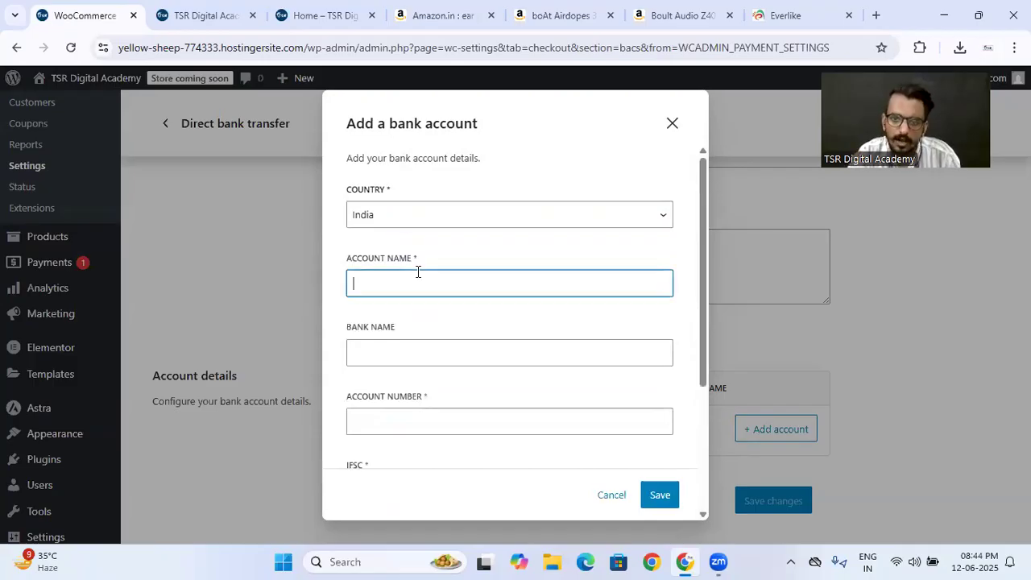
{"action": "left_click", "coordinate": [415, 350]}
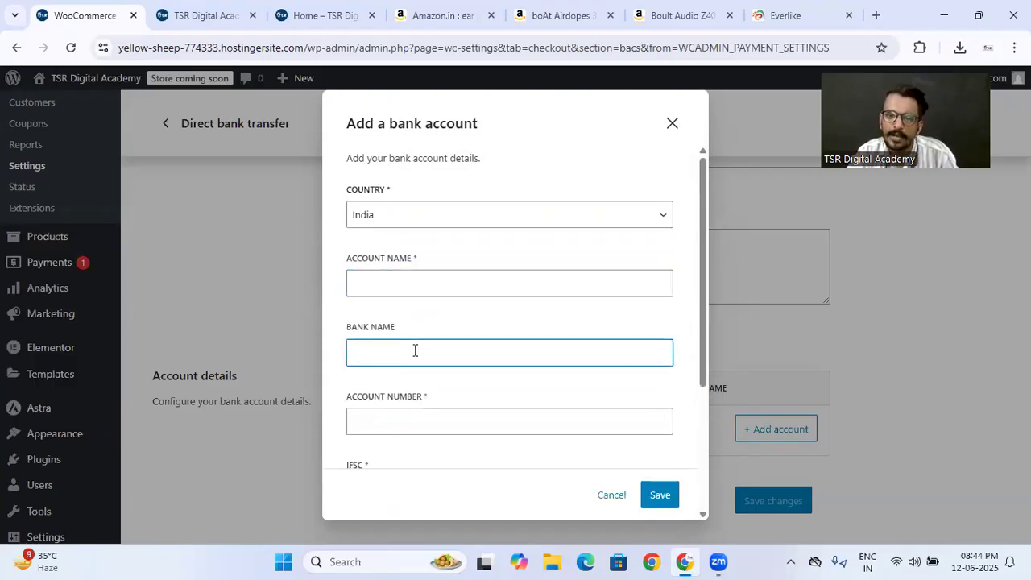
{"action": "scroll", "coordinate": [415, 350], "scroll_direction": "down", "scroll_amount": 2}
{"action": "left_click", "coordinate": [403, 276]}
{"action": "left_click", "coordinate": [397, 328]}
{"action": "scroll", "coordinate": [397, 328], "scroll_direction": "down", "scroll_amount": 2}
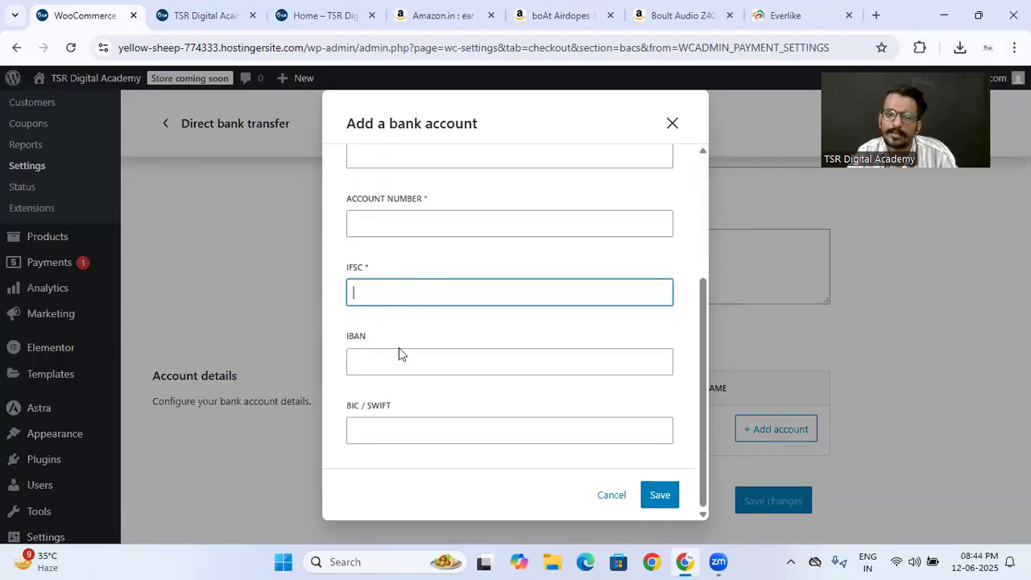
{"action": "left_click", "coordinate": [404, 362]}
{"action": "left_click", "coordinate": [396, 427]}
{"action": "left_click", "coordinate": [385, 345]}
{"action": "left_click", "coordinate": [388, 359]}
{"action": "left_click", "coordinate": [386, 436]}
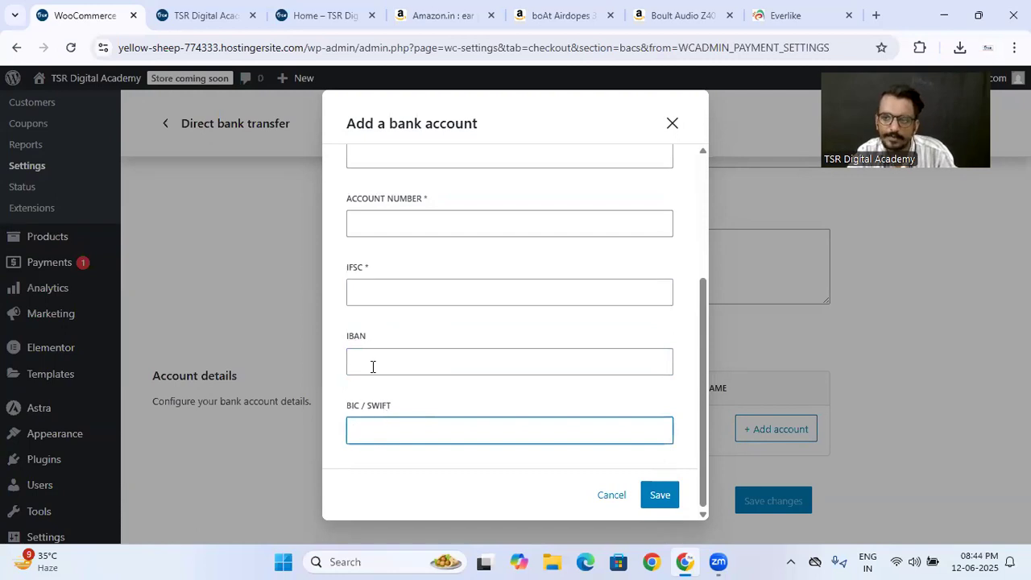
{"action": "left_click", "coordinate": [653, 496]}
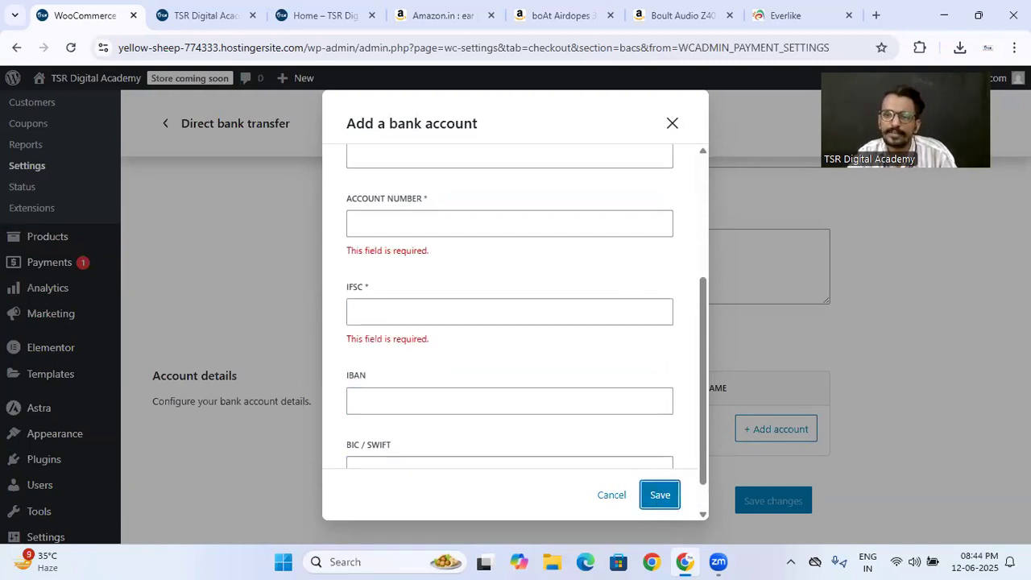
{"action": "left_click", "coordinate": [669, 126]}
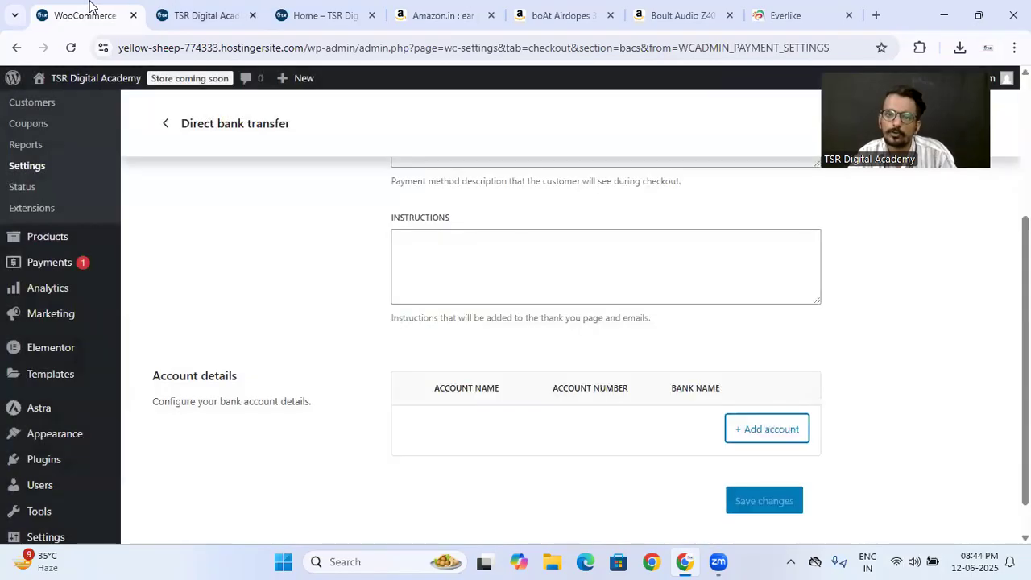
- View the Boult brand page on the storefront and return to the direct bank transfer settings
{"action": "left_click", "coordinate": [161, 7]}
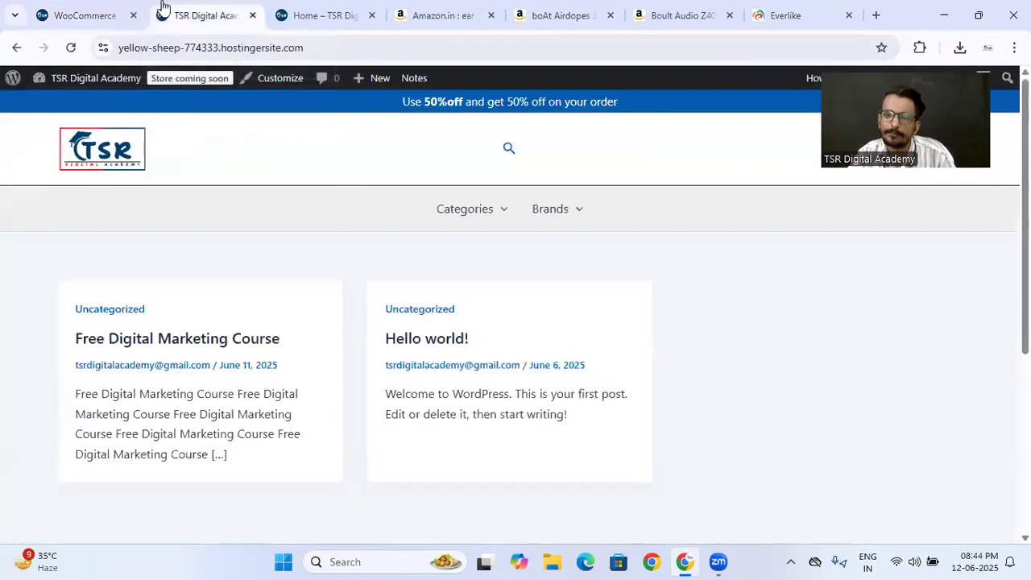
{"action": "mouse_move", "coordinate": [495, 232]}
{"action": "mouse_move", "coordinate": [548, 222]}
{"action": "left_click", "coordinate": [561, 252]}
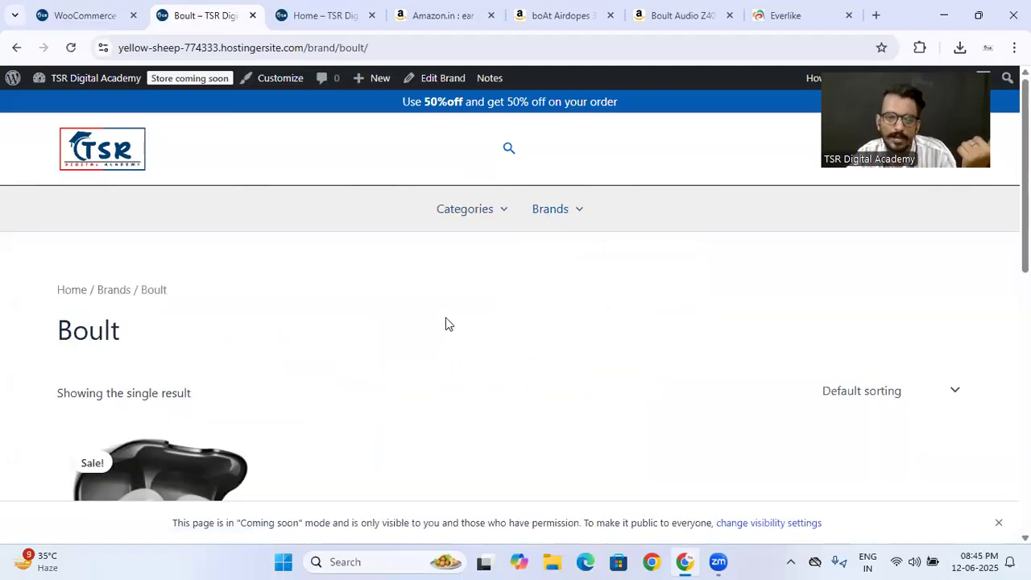
{"action": "scroll", "coordinate": [447, 322], "scroll_direction": "down", "scroll_amount": 4}
{"action": "scroll", "coordinate": [447, 322], "scroll_direction": "up", "scroll_amount": 2}
{"action": "scroll", "coordinate": [445, 320], "scroll_direction": "up", "scroll_amount": 2}
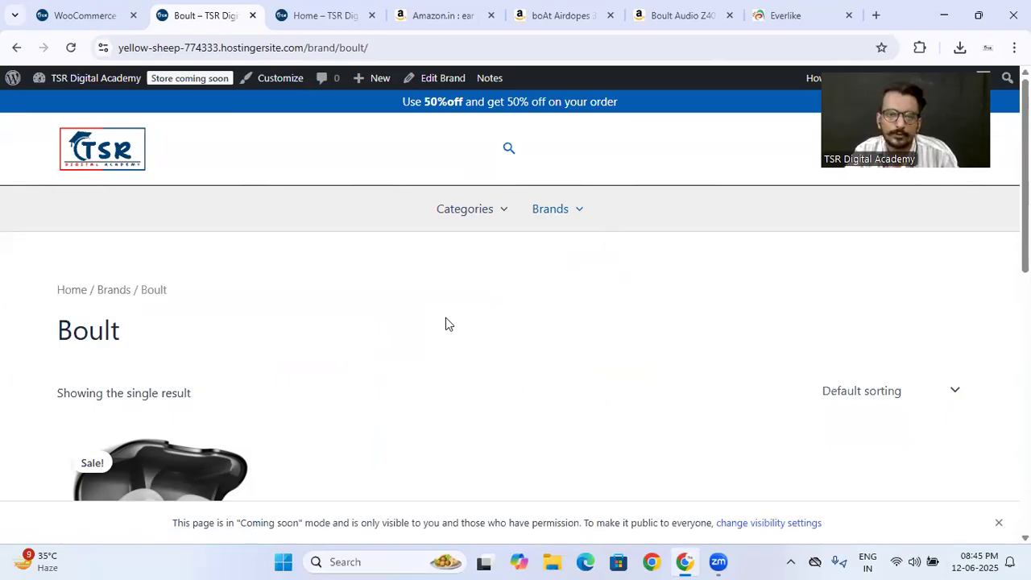
{"action": "left_click", "coordinate": [76, 11]}
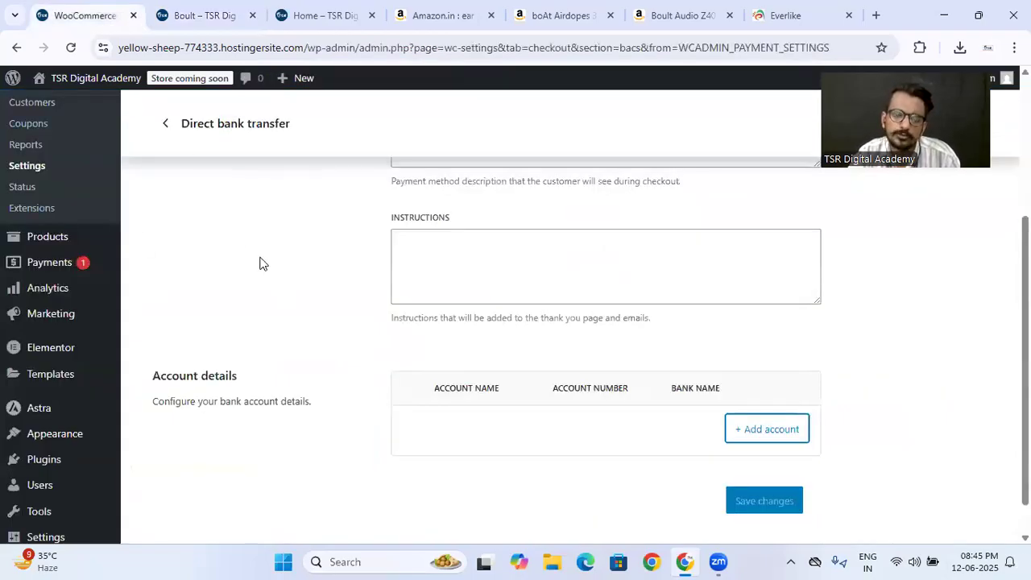
{"action": "scroll", "coordinate": [260, 265], "scroll_direction": "up", "scroll_amount": 3}
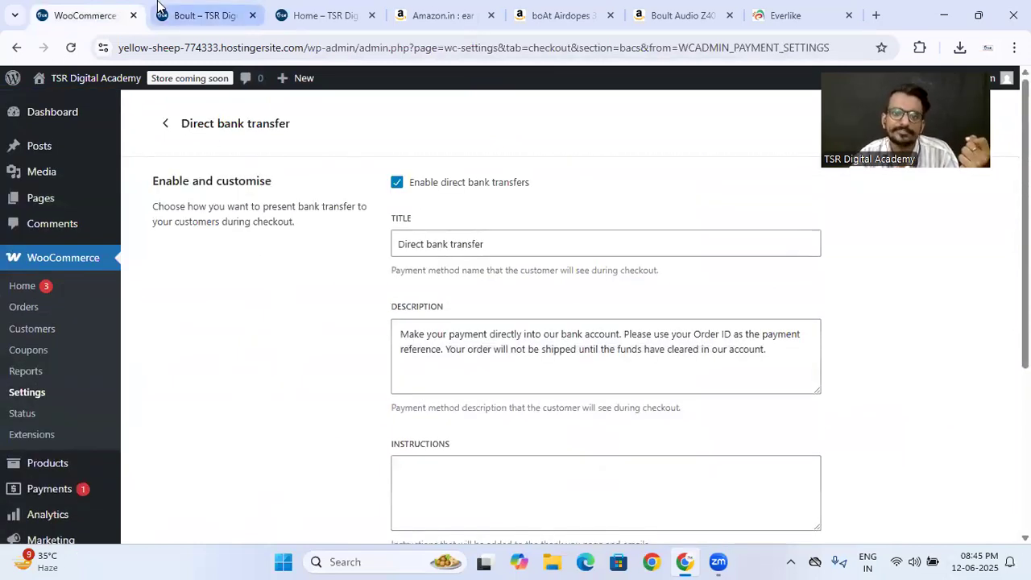
- Open the storefront's /home page and look through its banner, contact form and testimonial sections
{"action": "left_click", "coordinate": [197, 15]}
{"action": "left_click", "coordinate": [122, 152]}
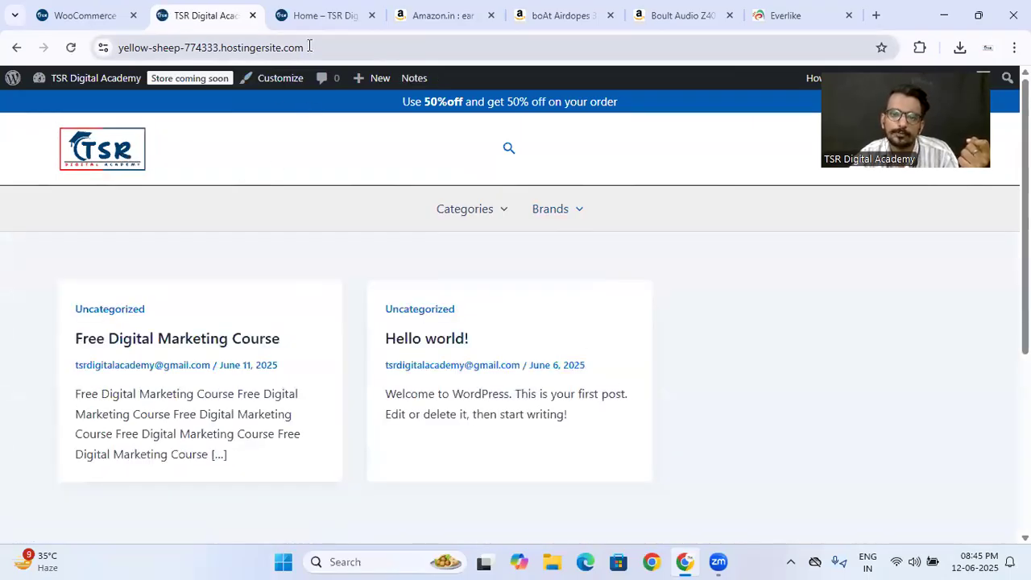
{"action": "left_click_drag", "start_coordinate": [309, 46], "coordinate": [313, 45]}
{"action": "key", "text": "End"}
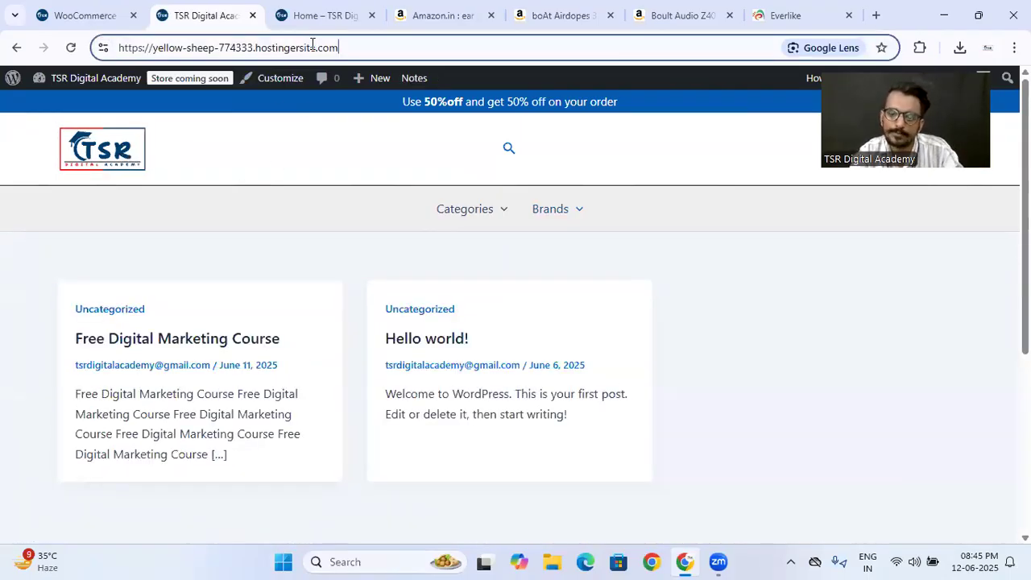
{"action": "type", "text": "/home"}
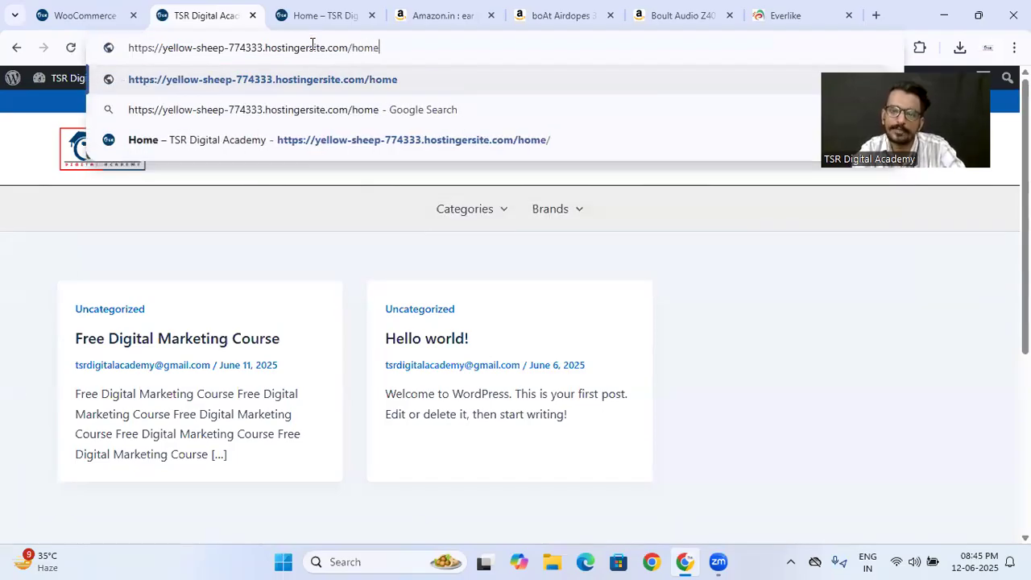
{"action": "key", "text": "Return"}
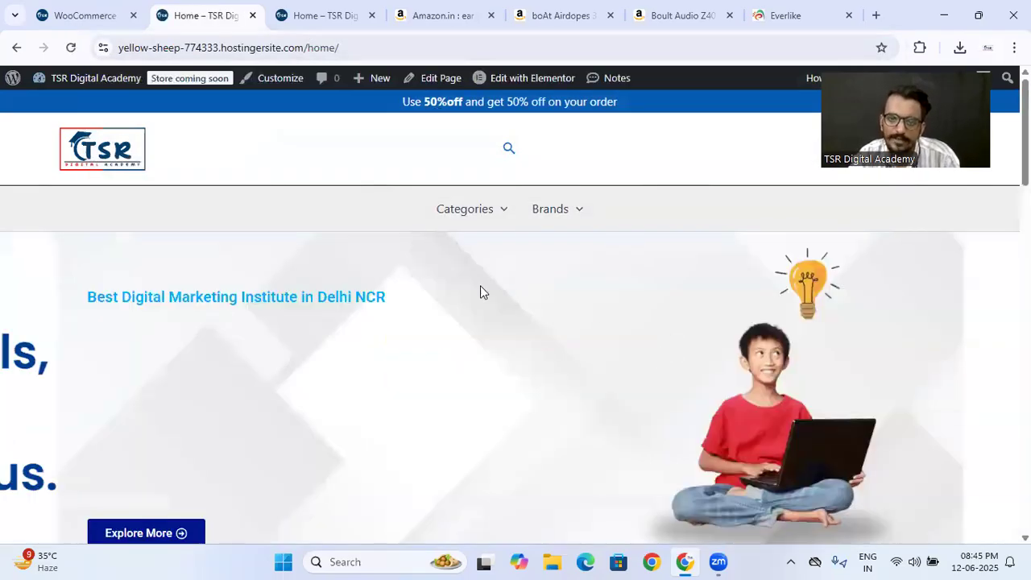
{"action": "scroll", "coordinate": [478, 289], "scroll_direction": "down", "scroll_amount": 8}
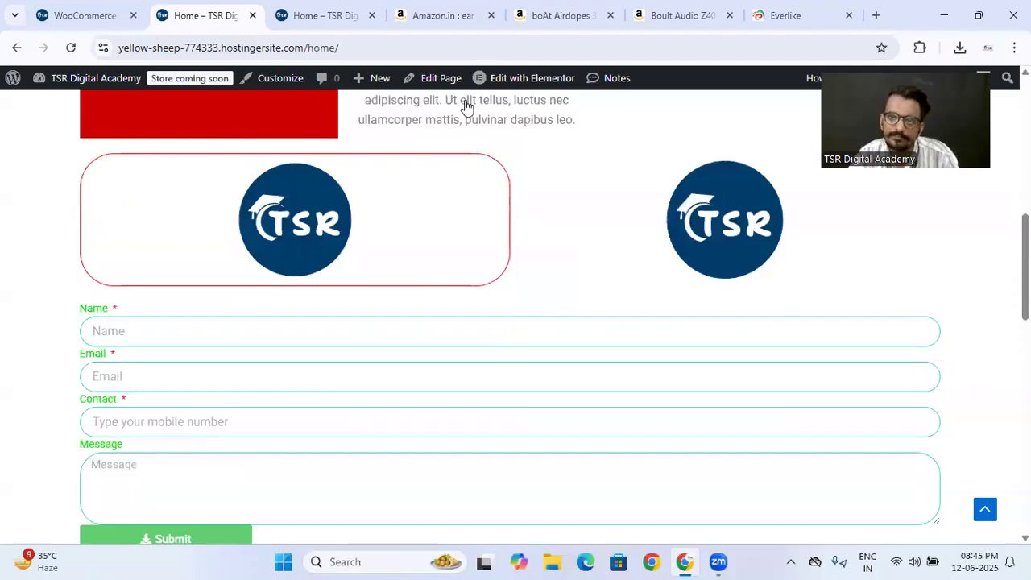
{"action": "scroll", "coordinate": [467, 105], "scroll_direction": "down", "scroll_amount": 2}
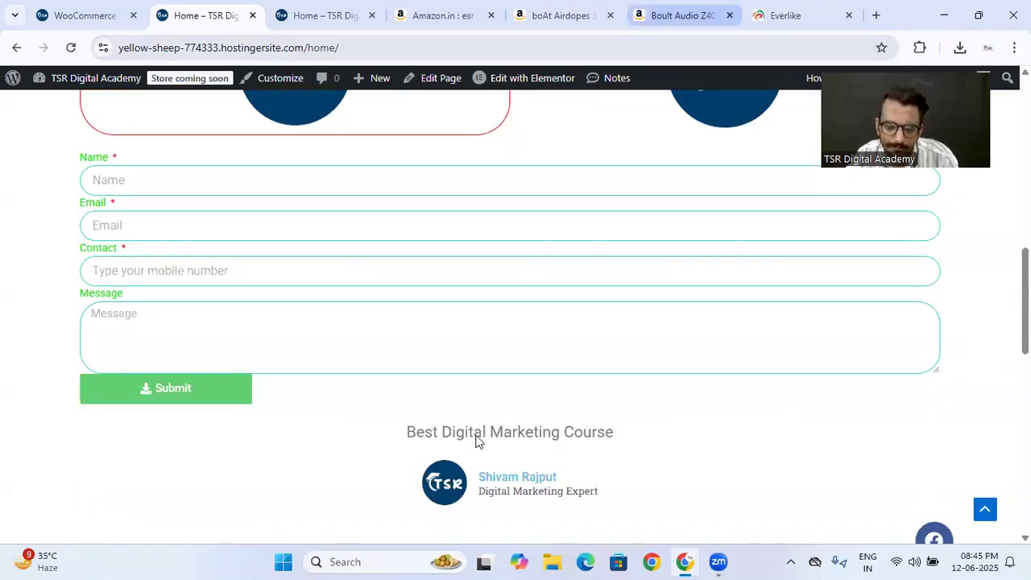
{"action": "scroll", "coordinate": [308, 392], "scroll_direction": "down", "scroll_amount": 10}
{"action": "scroll", "coordinate": [347, 375], "scroll_direction": "up", "scroll_amount": 10}
{"action": "scroll", "coordinate": [347, 375], "scroll_direction": "up", "scroll_amount": 10}
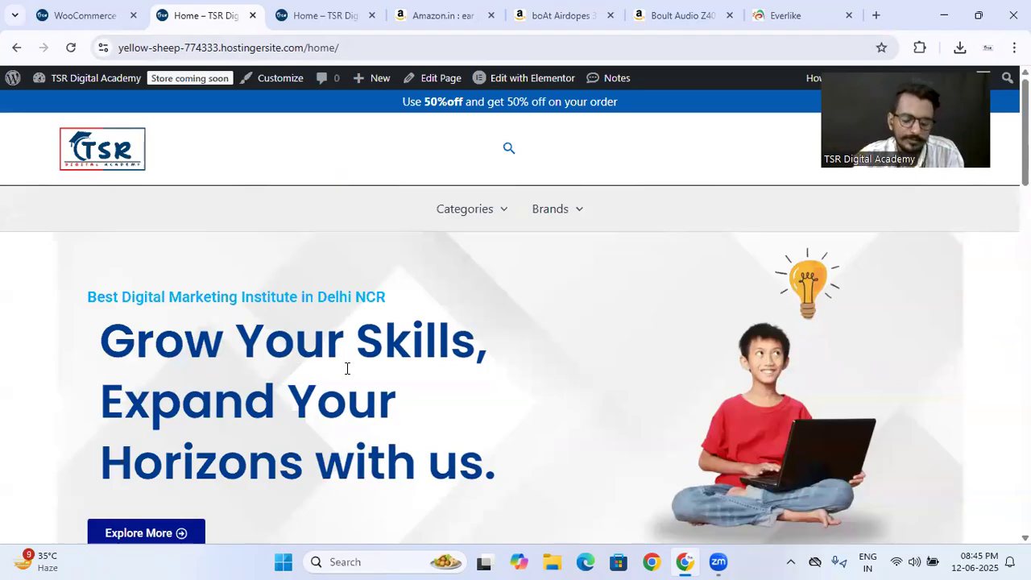
- Return to the WooCommerce admin and look through the Orders page
{"action": "left_click", "coordinate": [80, 16]}
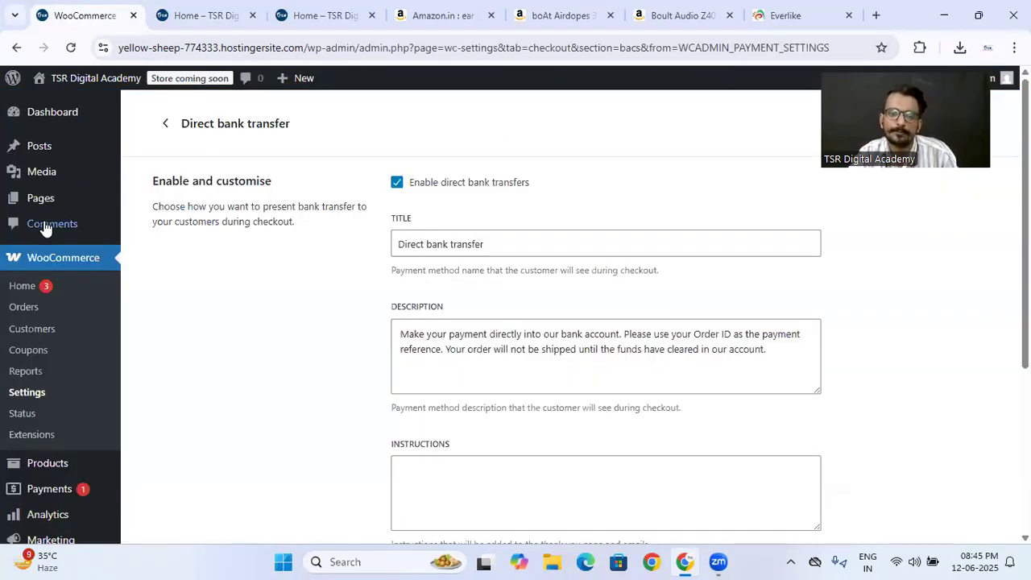
{"action": "mouse_move", "coordinate": [38, 203]}
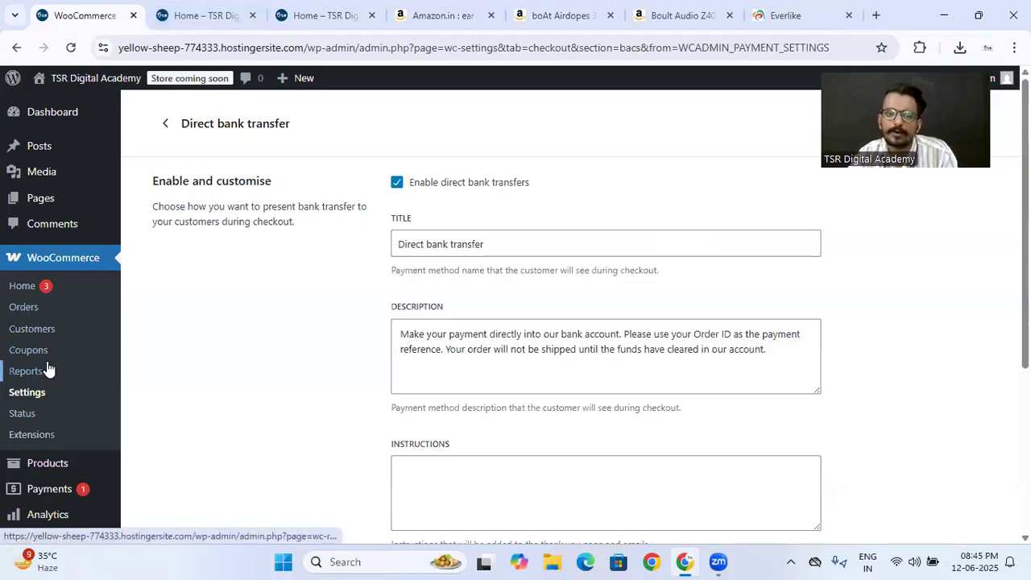
{"action": "left_click", "coordinate": [36, 312]}
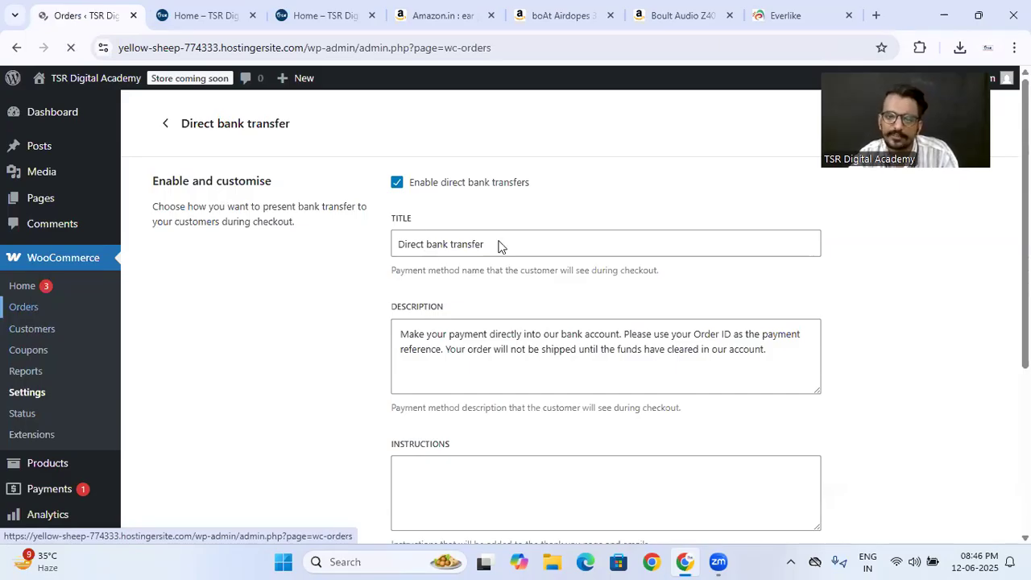
{"action": "scroll", "coordinate": [483, 290], "scroll_direction": "down", "scroll_amount": 3}
{"action": "scroll", "coordinate": [357, 288], "scroll_direction": "down", "scroll_amount": 3}
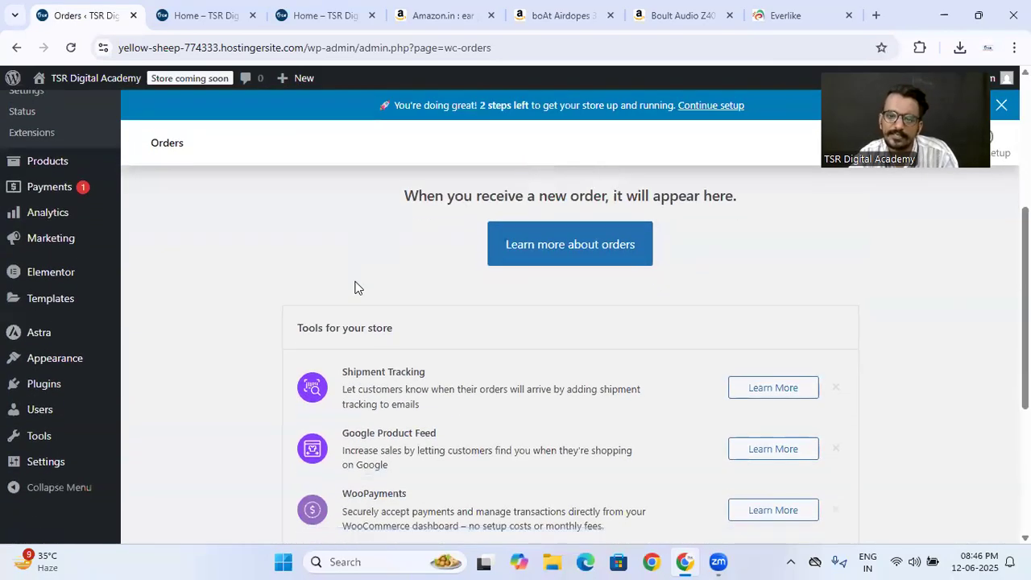
{"action": "scroll", "coordinate": [356, 287], "scroll_direction": "up", "scroll_amount": 6}
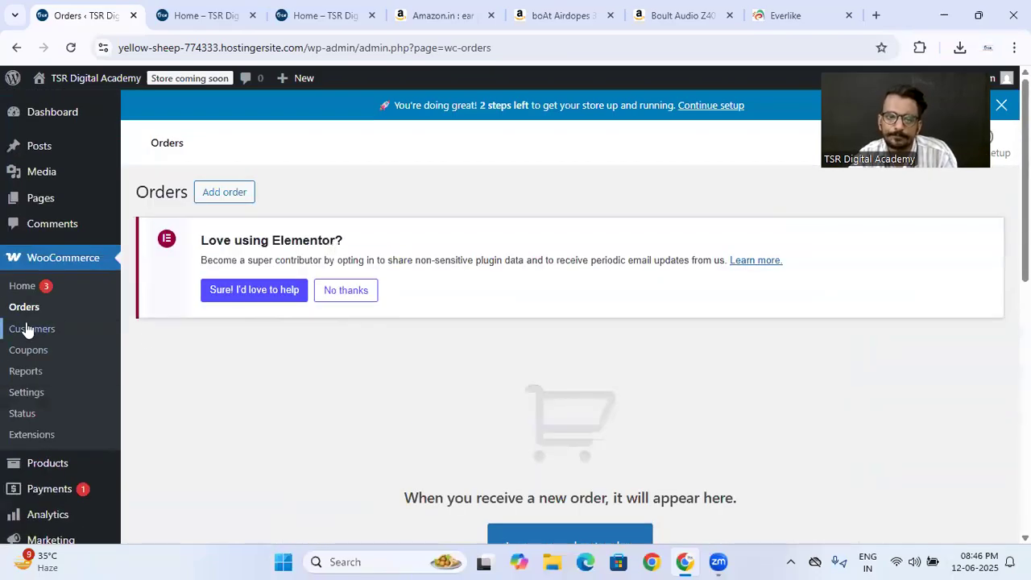
- View the store setup checklist on WooCommerce Home, and dismiss the Astra upgrade notice in the WooCommerce settings
{"action": "left_click", "coordinate": [30, 294]}
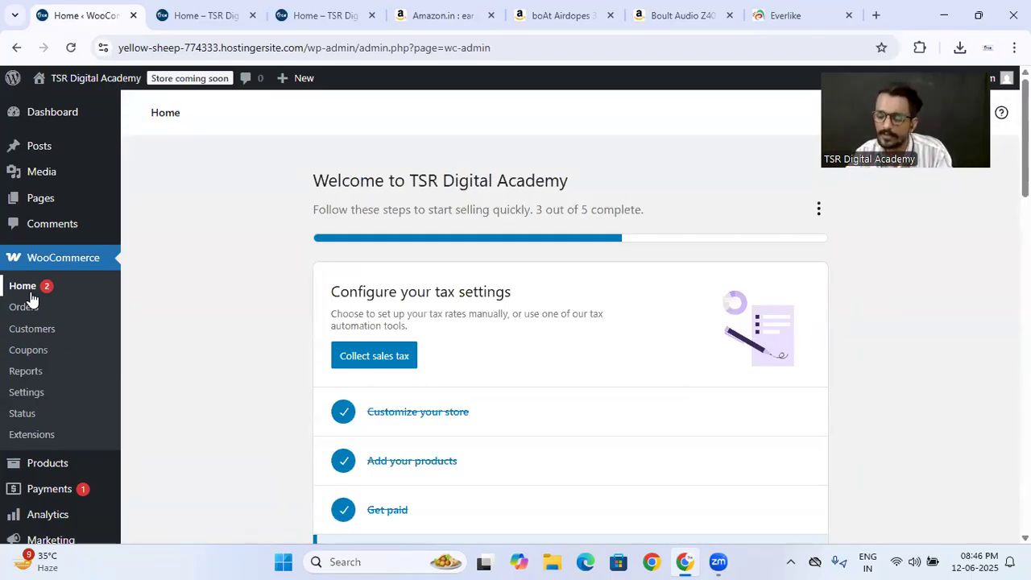
{"action": "scroll", "coordinate": [232, 273], "scroll_direction": "down", "scroll_amount": 1}
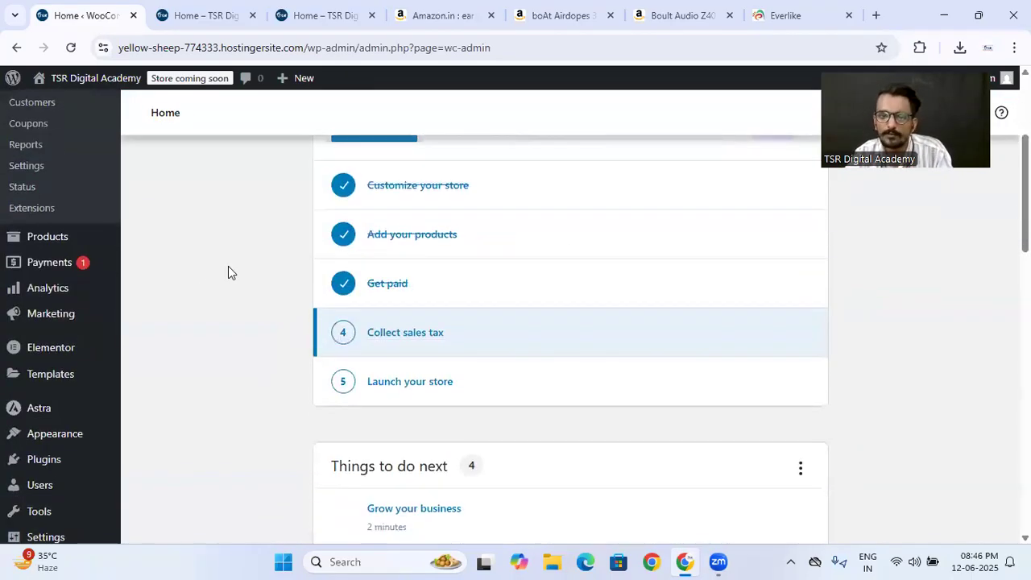
{"action": "scroll", "coordinate": [228, 272], "scroll_direction": "up", "scroll_amount": 3}
{"action": "left_click", "coordinate": [33, 395]}
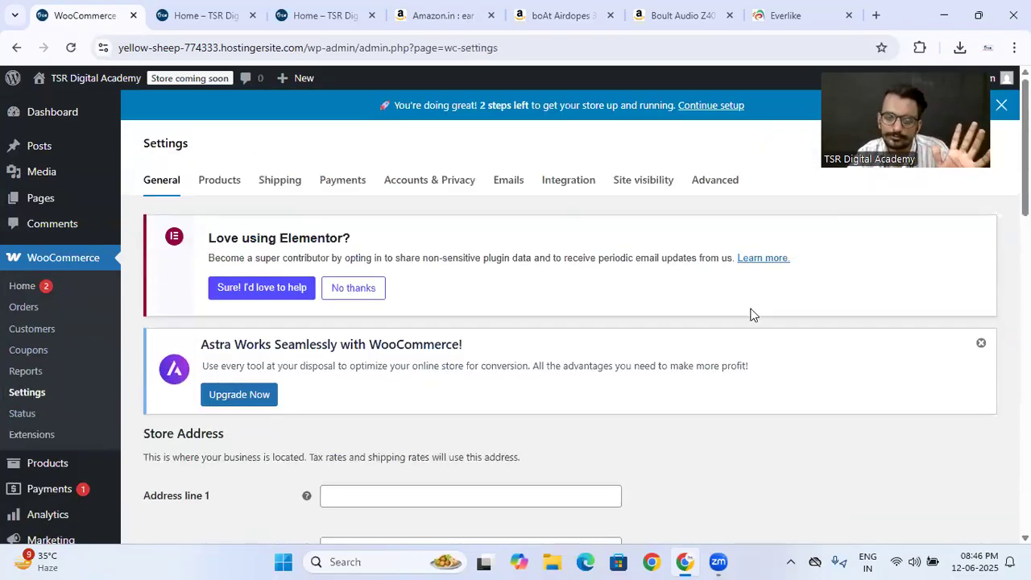
{"action": "left_click", "coordinate": [980, 344]}
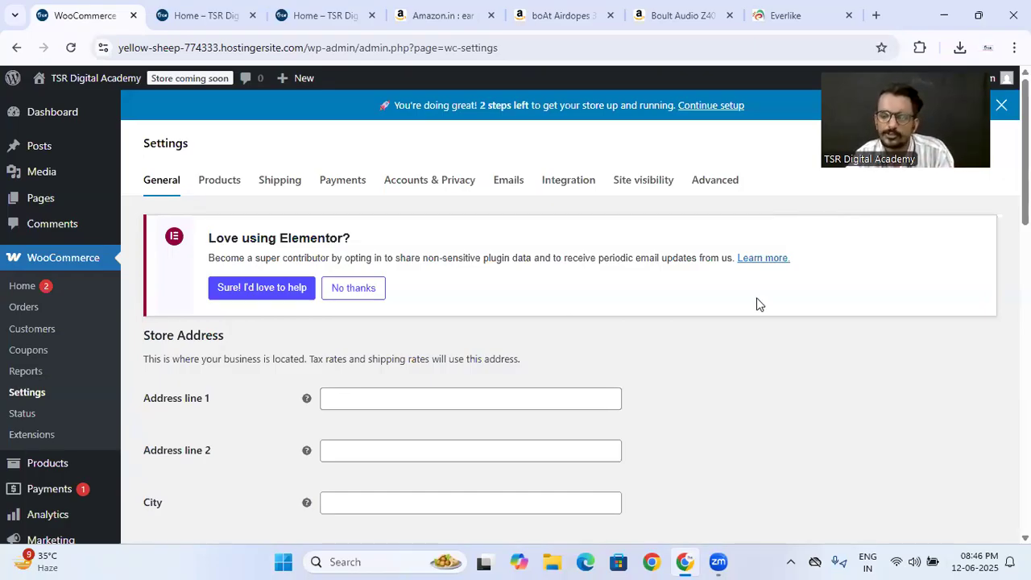
- Review the advanced settings for the cart, checkout and account pages and the checkout and account endpoints
{"action": "left_click", "coordinate": [715, 181]}
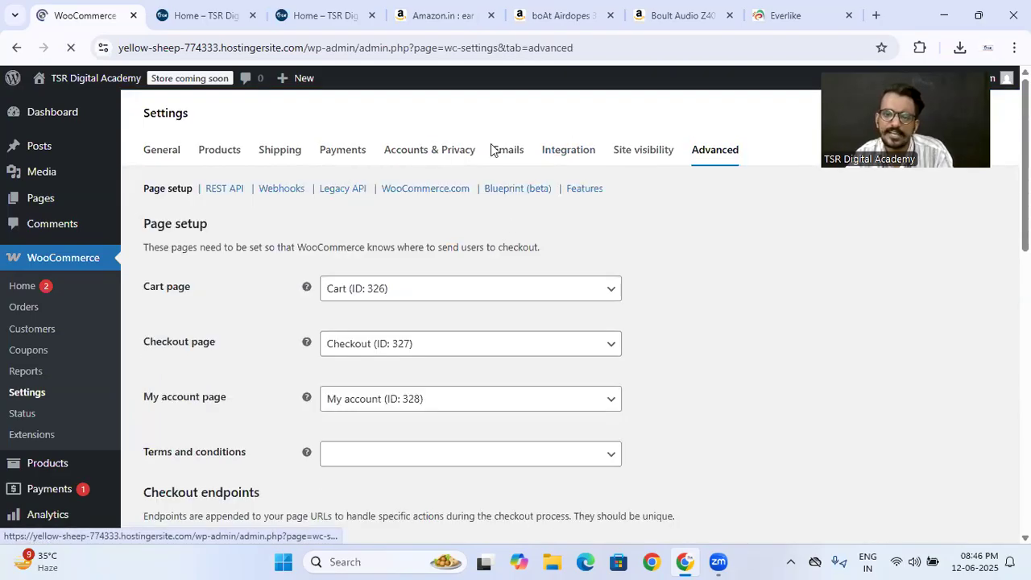
{"action": "scroll", "coordinate": [284, 386], "scroll_direction": "down", "scroll_amount": 2}
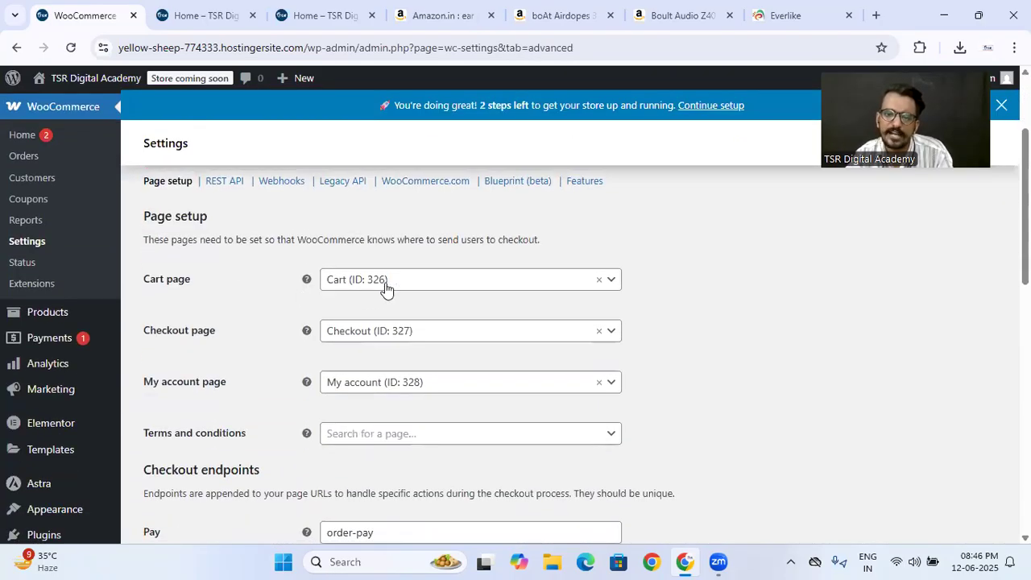
{"action": "scroll", "coordinate": [331, 315], "scroll_direction": "down", "scroll_amount": 3}
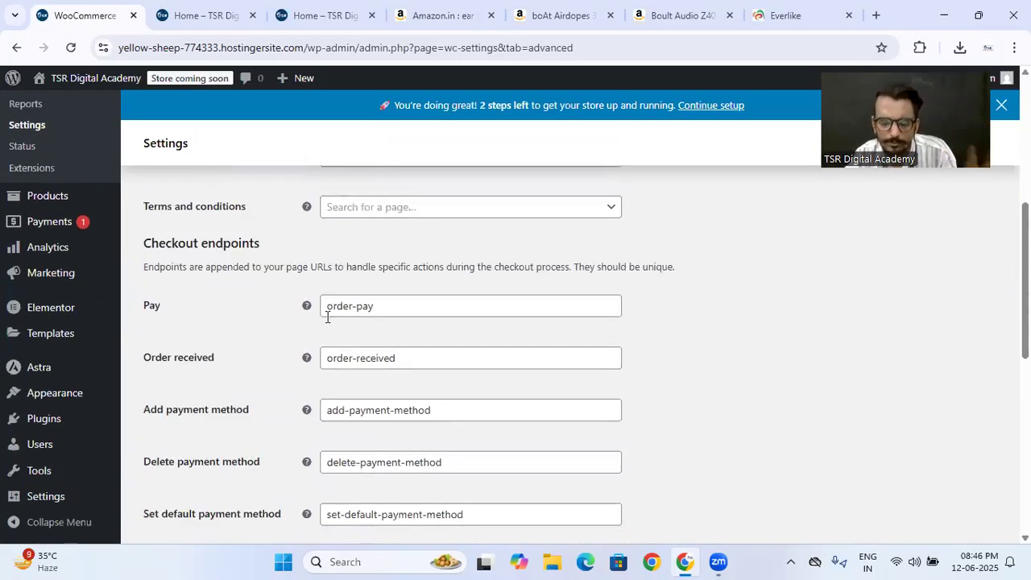
{"action": "scroll", "coordinate": [327, 318], "scroll_direction": "down", "scroll_amount": 6}
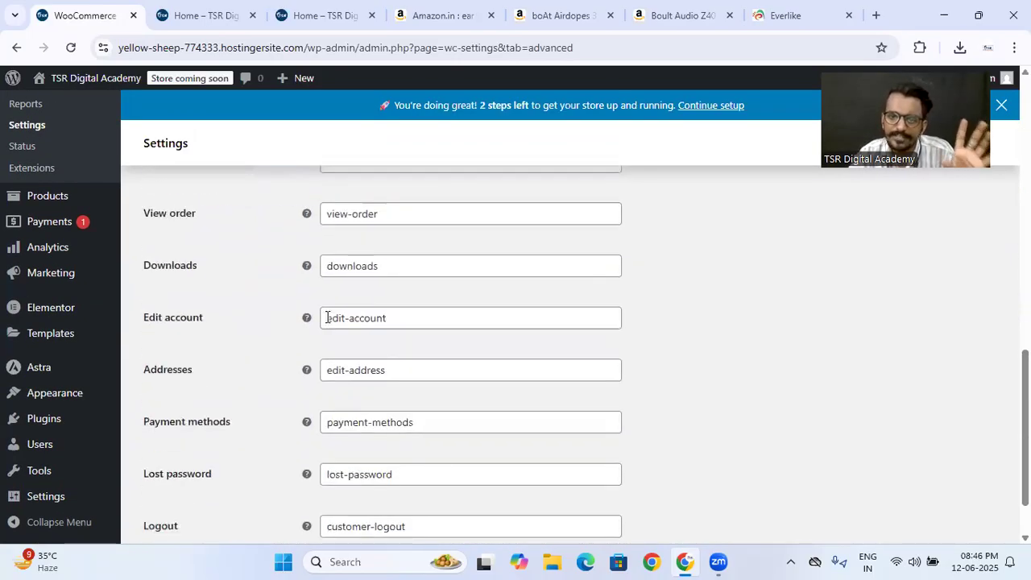
{"action": "scroll", "coordinate": [327, 318], "scroll_direction": "up", "scroll_amount": 6}
{"action": "scroll", "coordinate": [327, 318], "scroll_direction": "up", "scroll_amount": 4}
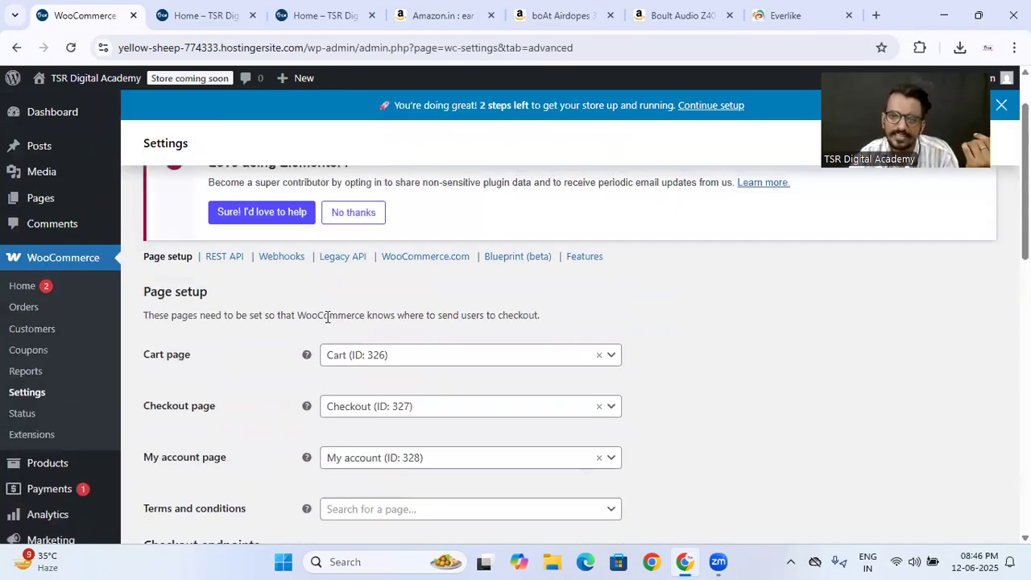
{"action": "scroll", "coordinate": [327, 318], "scroll_direction": "up", "scroll_amount": 1}
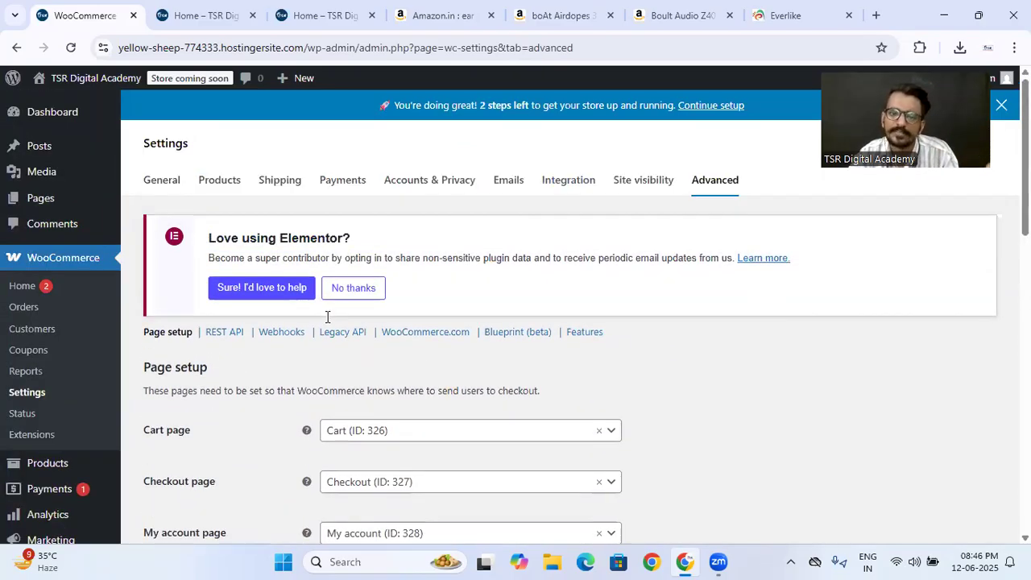
- Open the site visibility settings and preview the Live option, leaving Coming soon selected
{"action": "left_click", "coordinate": [664, 184]}
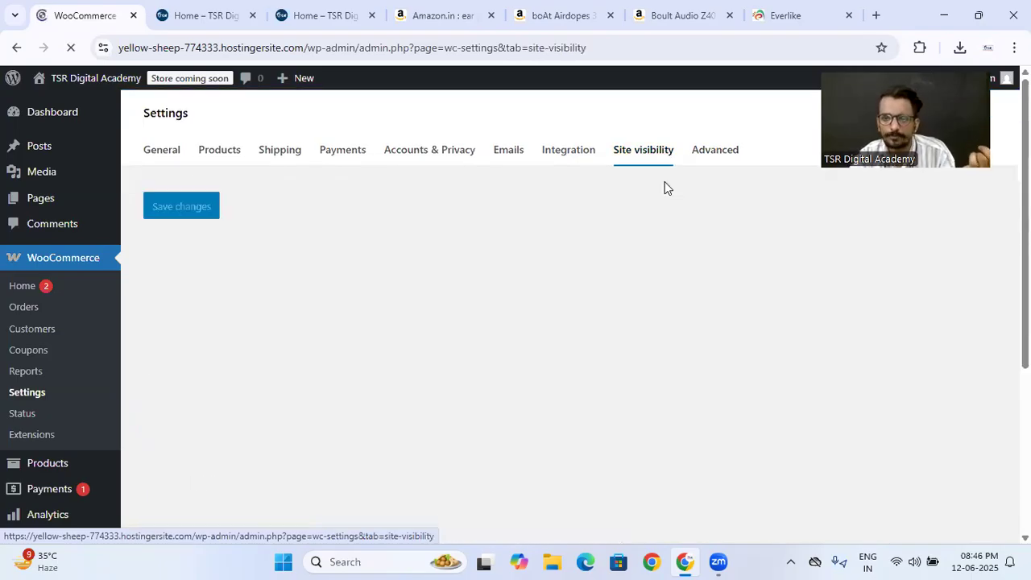
{"action": "scroll", "coordinate": [429, 364], "scroll_direction": "down", "scroll_amount": 2}
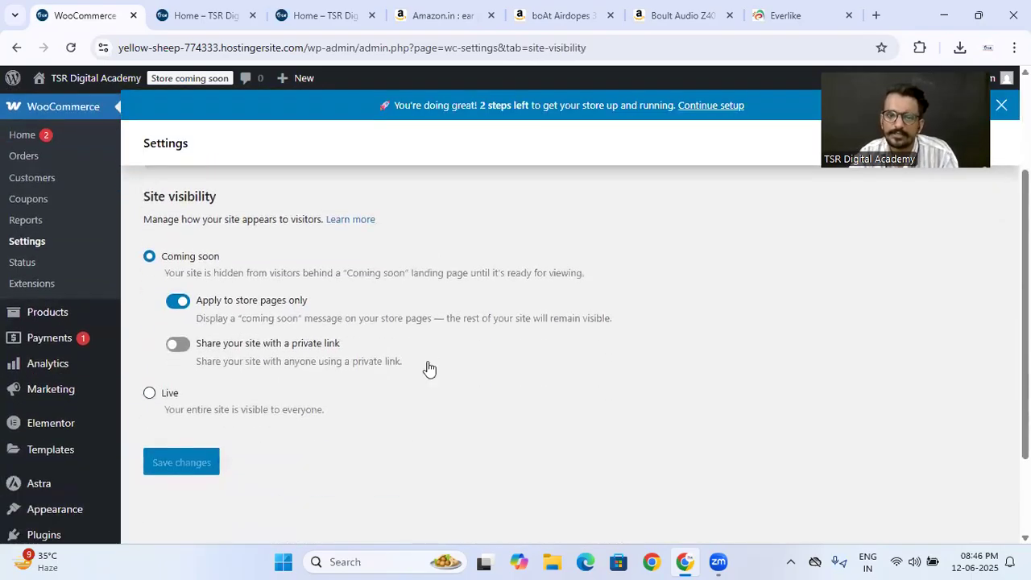
{"action": "left_click", "coordinate": [150, 394]}
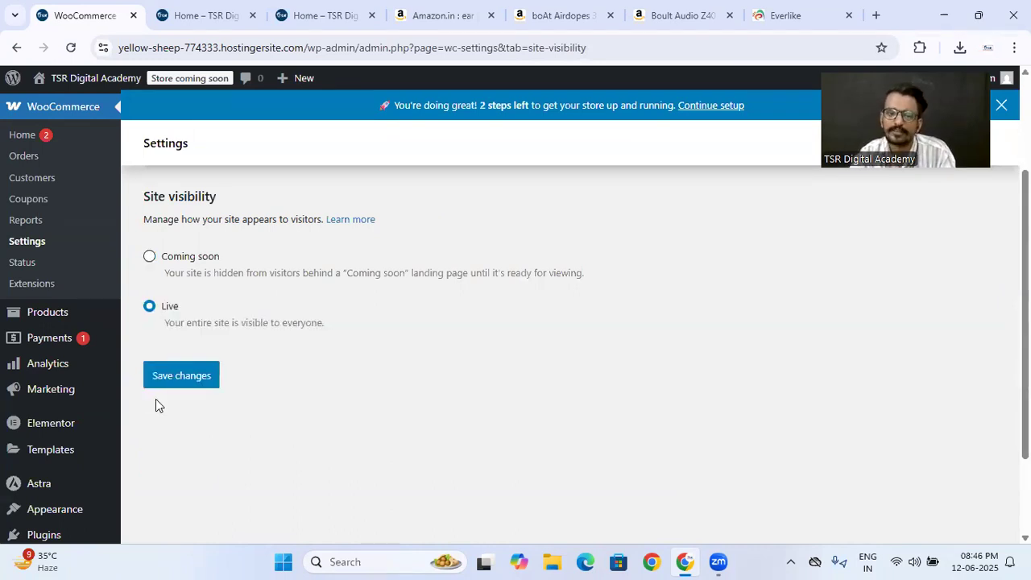
{"action": "left_click", "coordinate": [150, 256]}
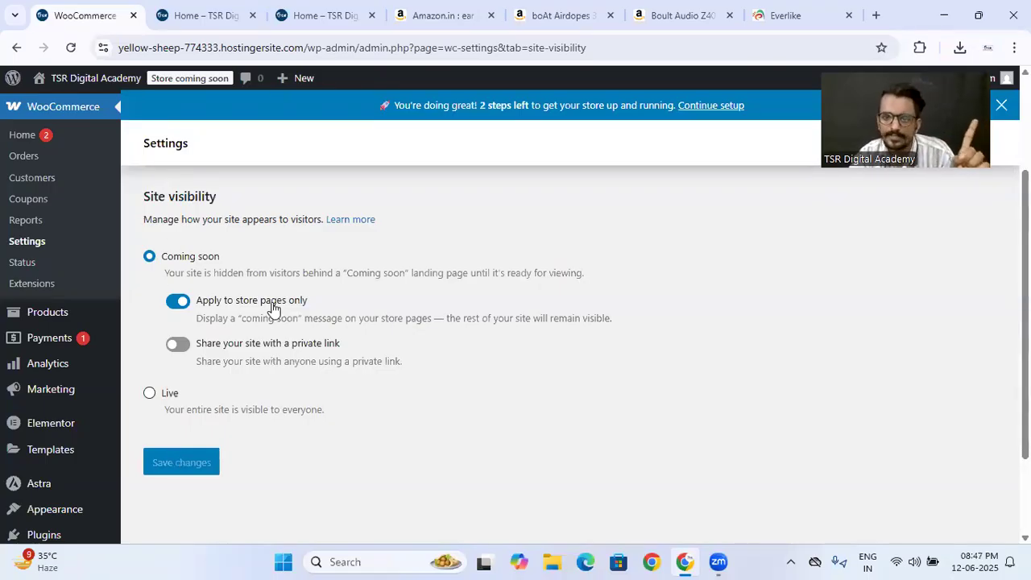
- Open the Boult brand page on the storefront and copy its URL
{"action": "left_click", "coordinate": [201, 15]}
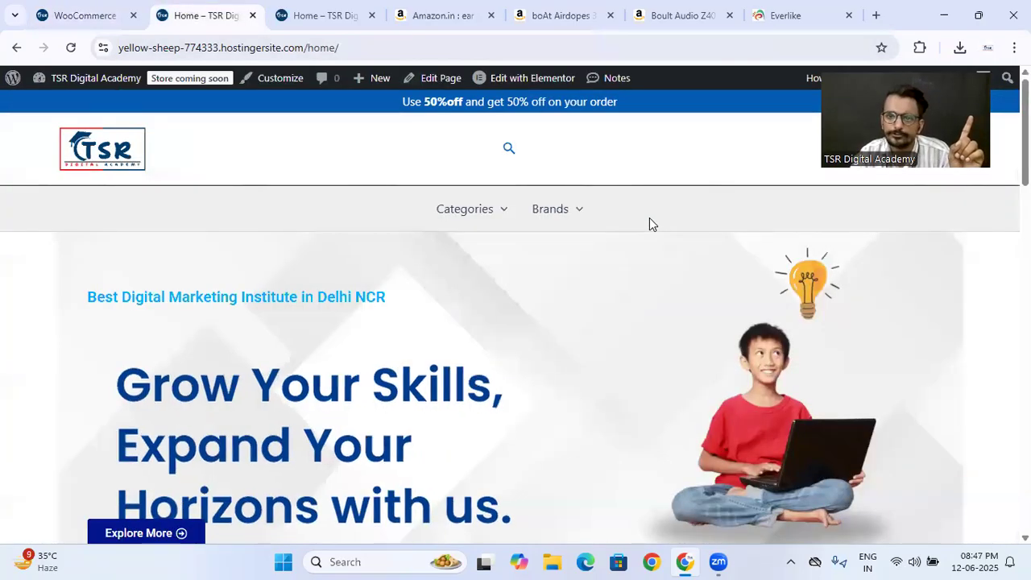
{"action": "mouse_move", "coordinate": [562, 219]}
{"action": "left_click", "coordinate": [555, 254]}
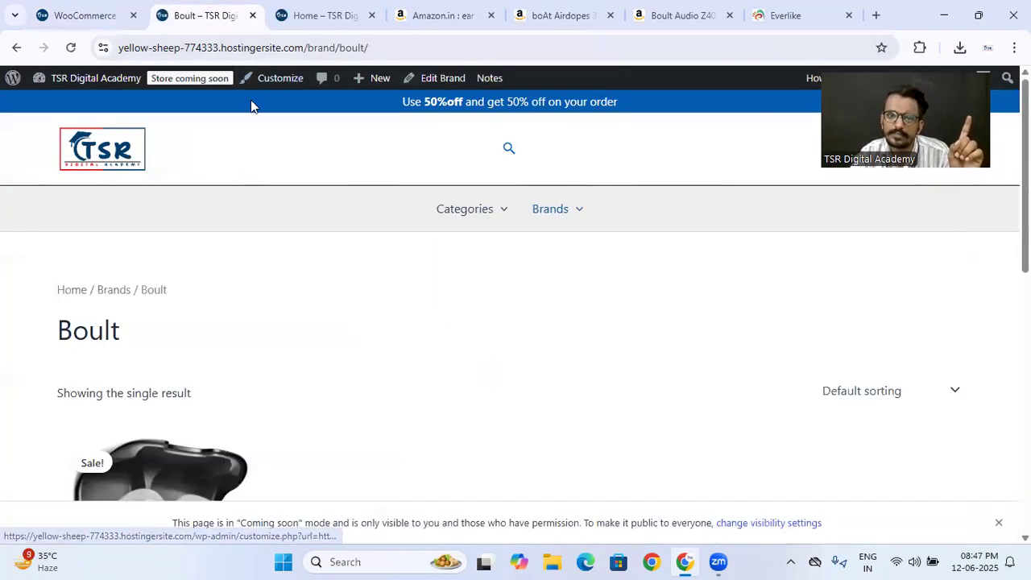
{"action": "left_click", "coordinate": [362, 50]}
{"action": "key", "text": "ctrl+c"}
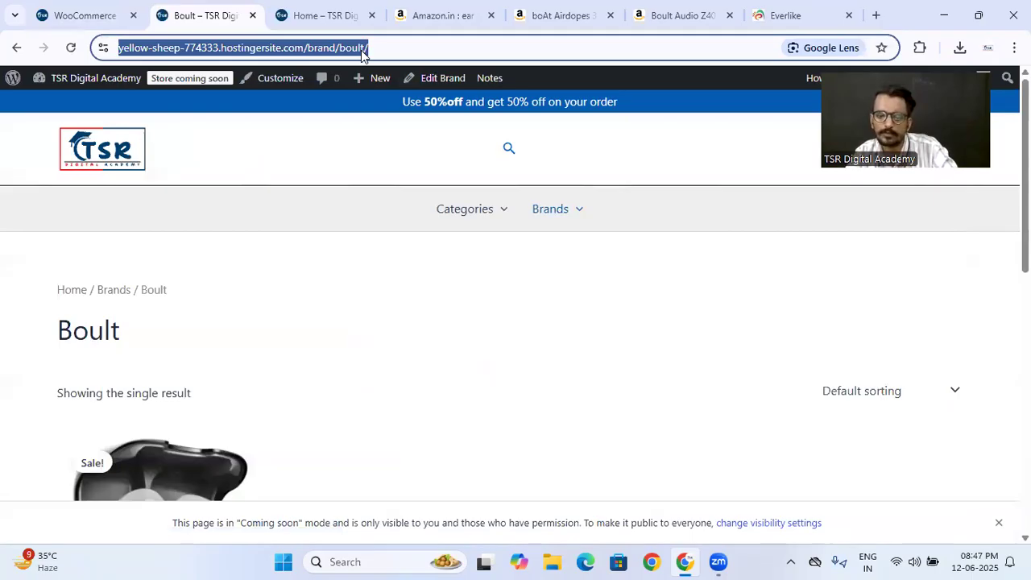
- Check the copied Boult page as a visitor in another Chrome profile, and return to the site visibility settings
{"action": "left_click", "coordinate": [649, 560]}
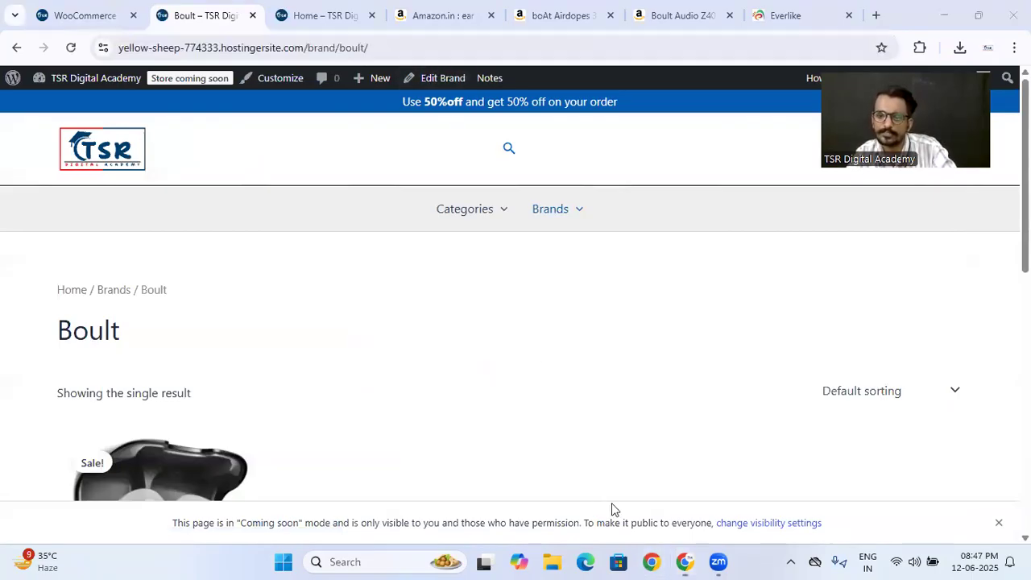
{"action": "left_click", "coordinate": [345, 307]}
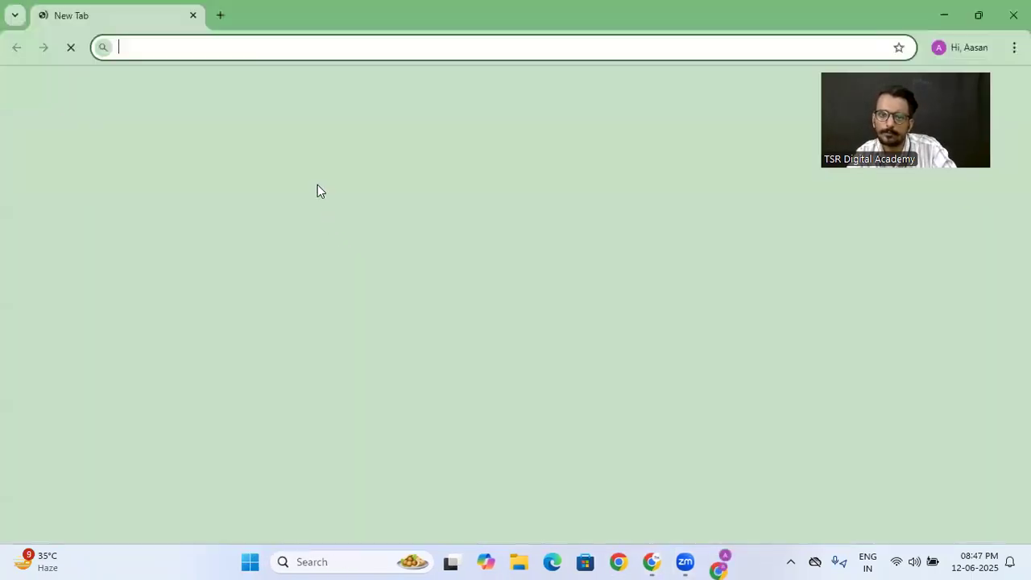
{"action": "key", "text": "ctrl+v"}
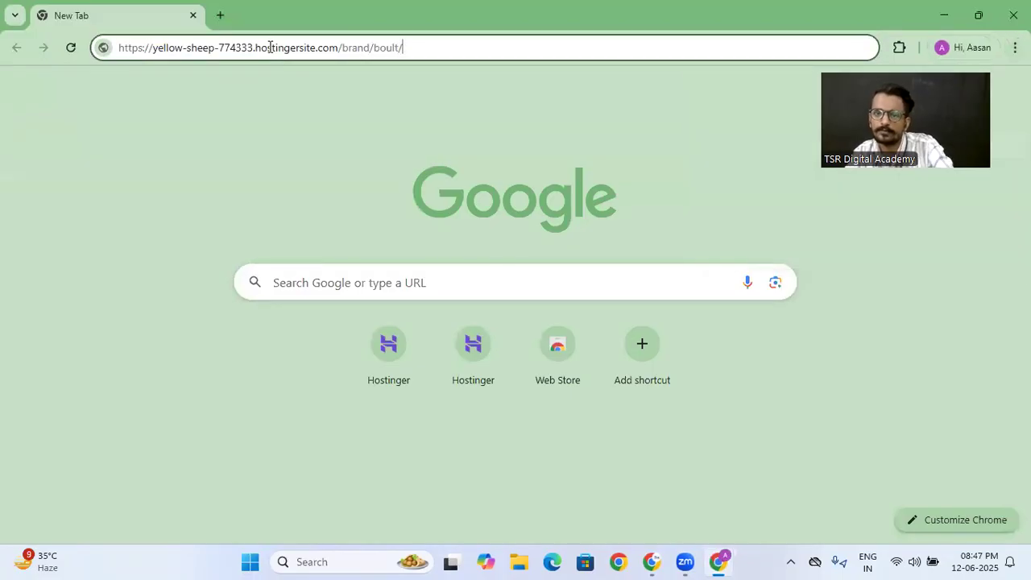
{"action": "key", "text": "Return"}
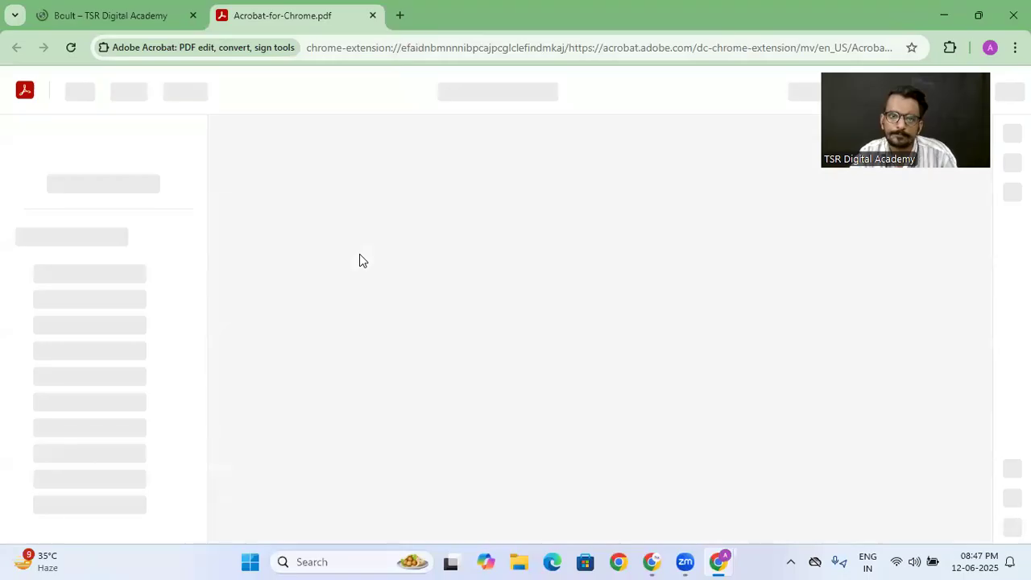
{"action": "left_click", "coordinate": [372, 16]}
{"action": "scroll", "coordinate": [489, 347], "scroll_direction": "down", "scroll_amount": 1}
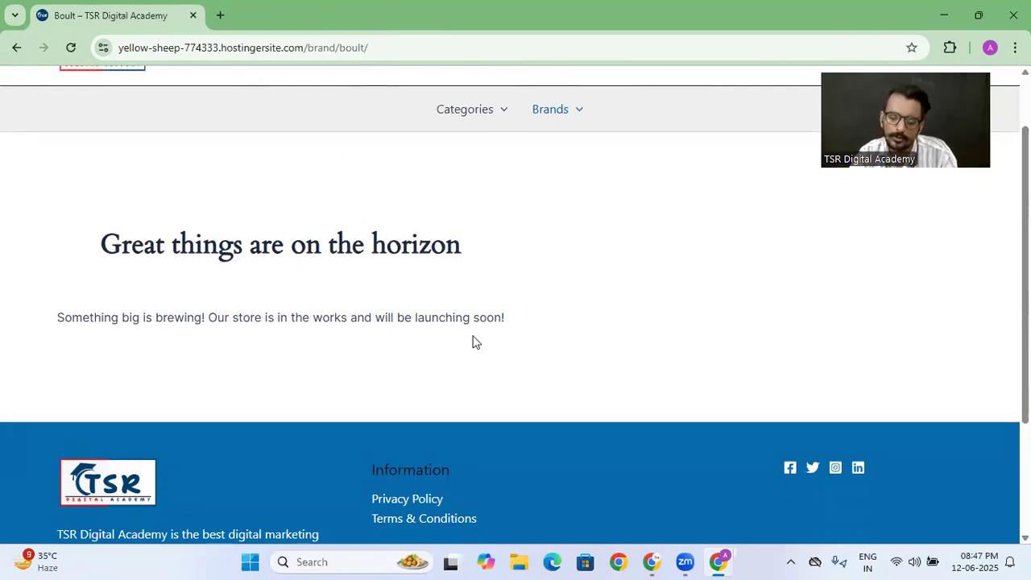
{"action": "left_click", "coordinate": [655, 556]}
{"action": "left_click", "coordinate": [67, 17]}
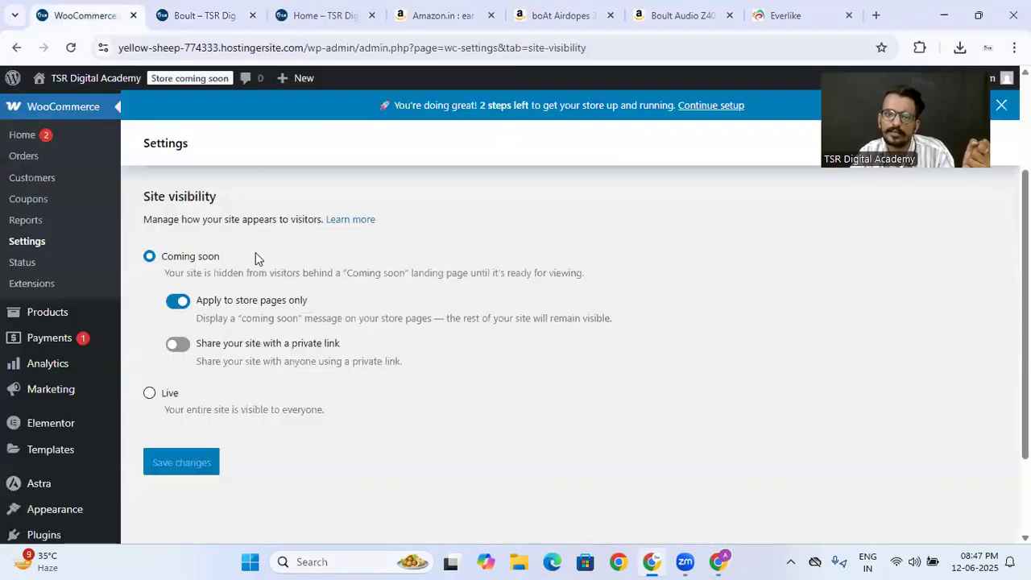
- Set the site visibility to Live, save it, and reload the Boult page in the visitor Chrome profile
{"action": "left_click", "coordinate": [152, 394]}
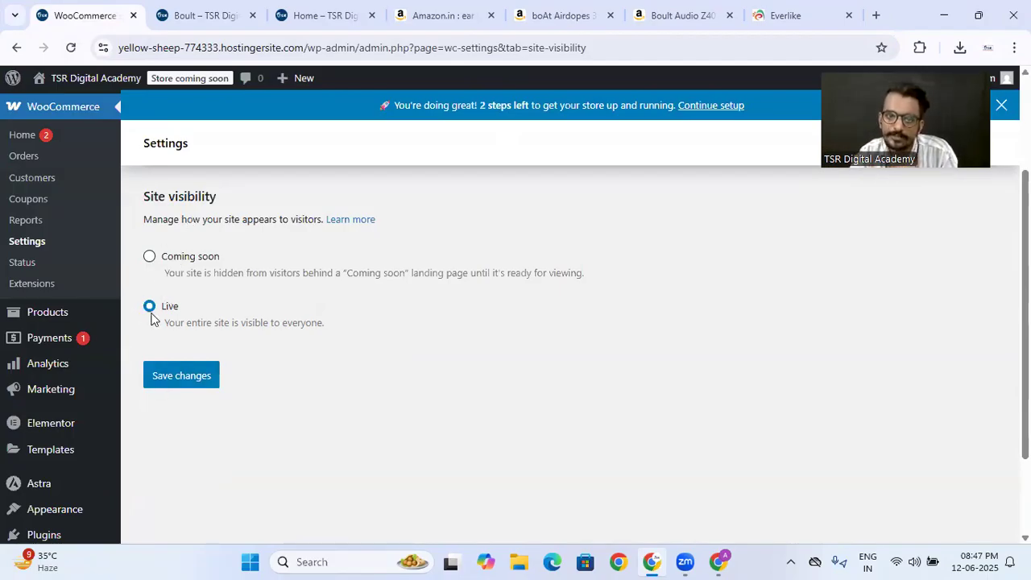
{"action": "left_click", "coordinate": [185, 372]}
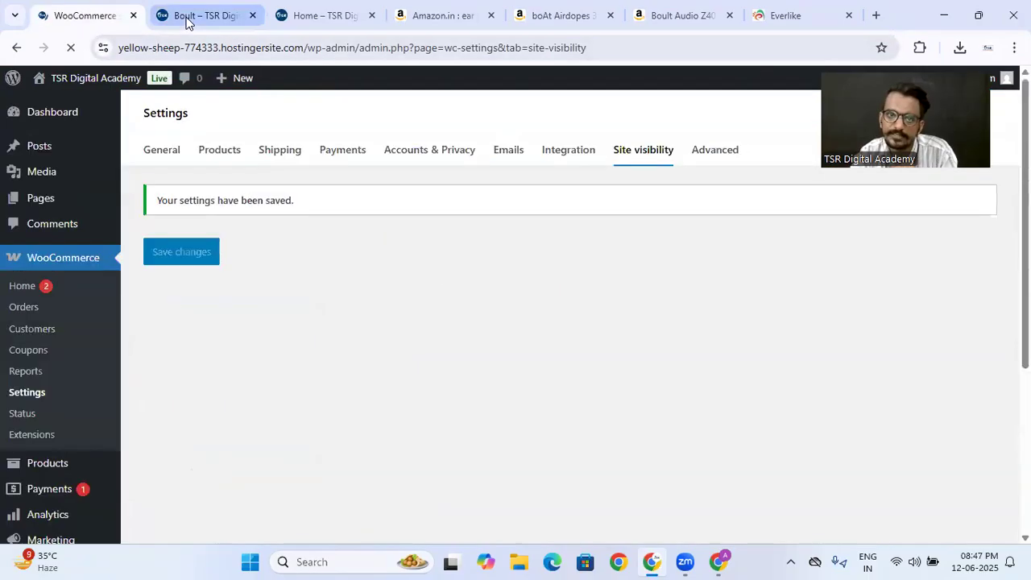
{"action": "left_click", "coordinate": [720, 561]}
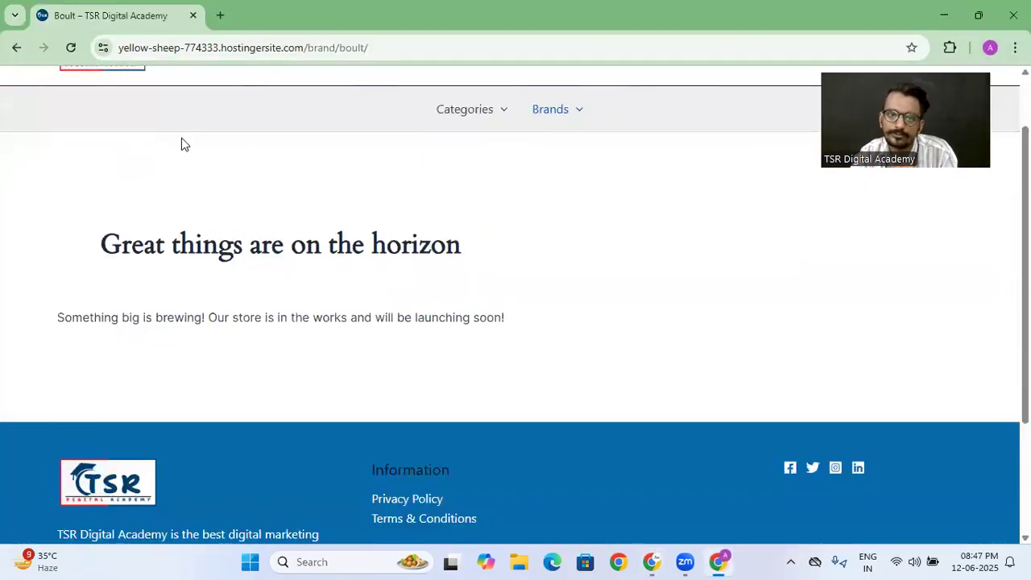
{"action": "left_click", "coordinate": [72, 48]}
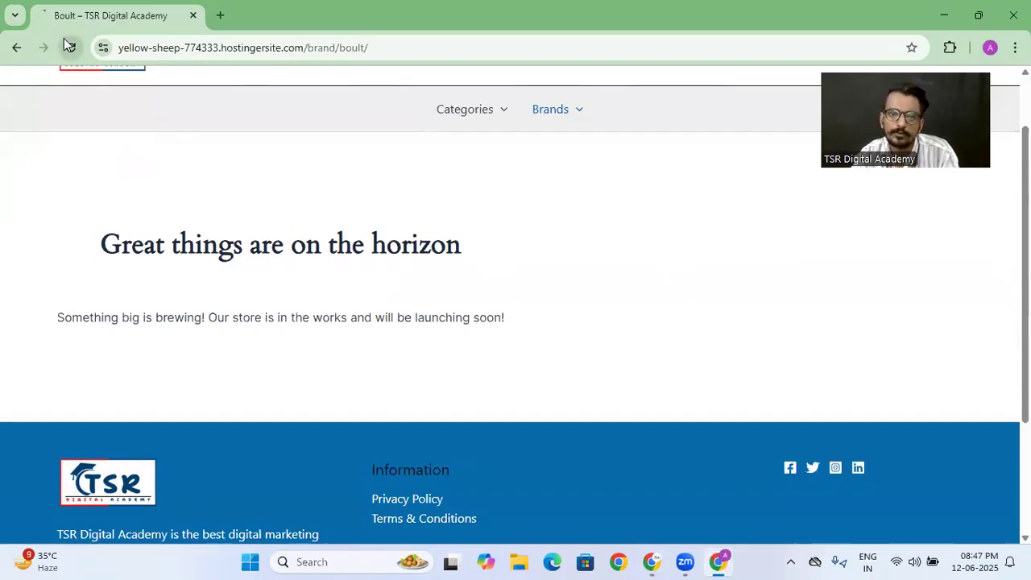
{"action": "left_click", "coordinate": [665, 562]}
{"action": "scroll", "coordinate": [430, 456], "scroll_direction": "down", "scroll_amount": 3}
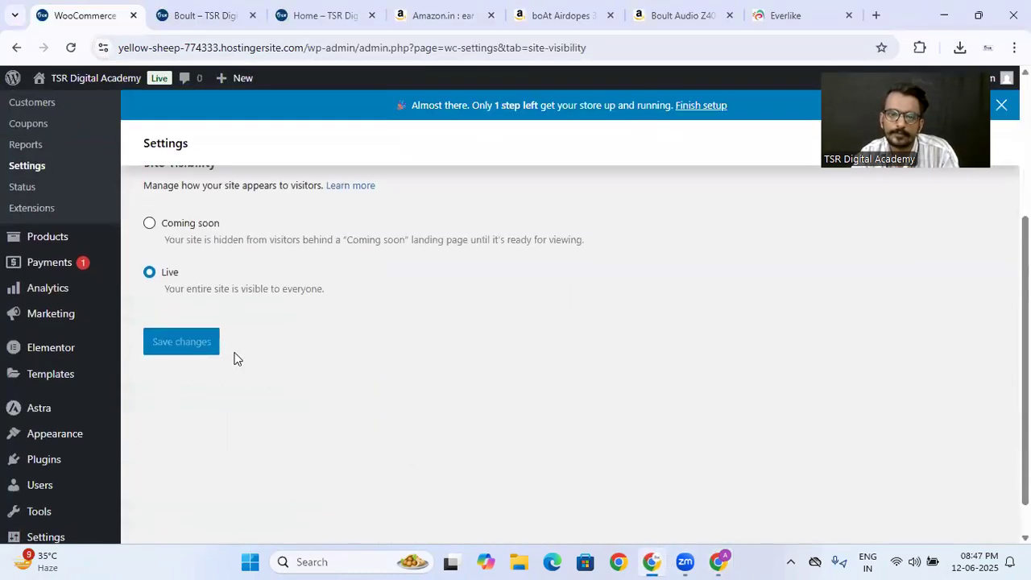
- Reload the Boult brand page as administrator, copy its URL, and load it again in the visitor Chrome profile
{"action": "left_click", "coordinate": [205, 15]}
{"action": "left_click", "coordinate": [70, 48]}
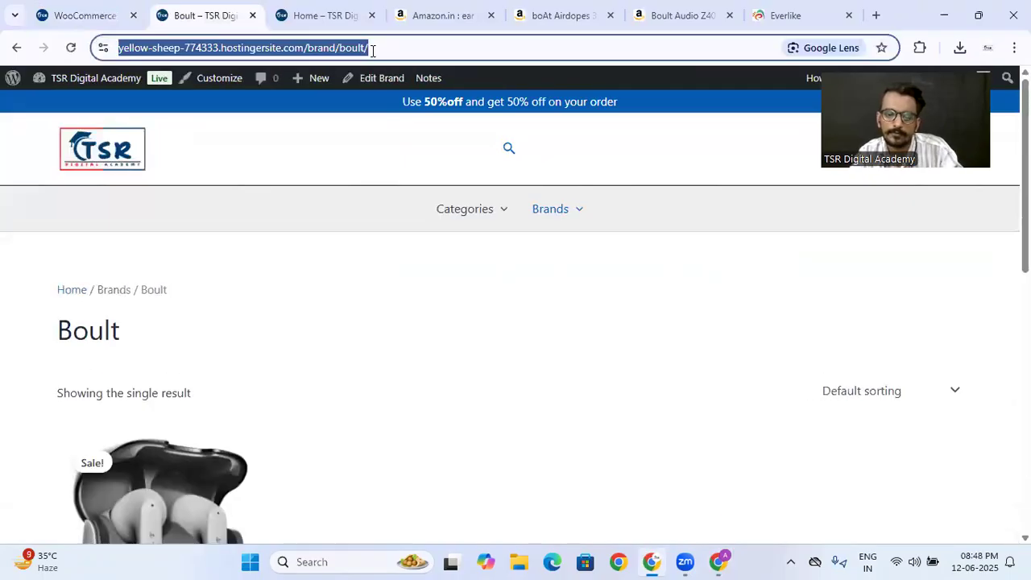
{"action": "left_click", "coordinate": [721, 561]}
{"action": "left_click", "coordinate": [204, 46]}
{"action": "key", "text": "Return"}
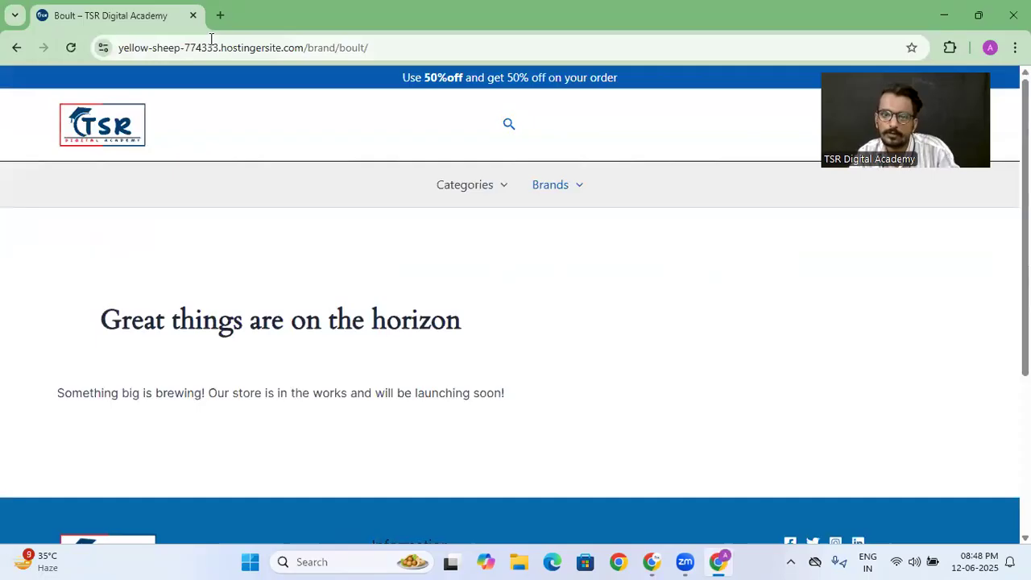
{"action": "left_click", "coordinate": [70, 49]}
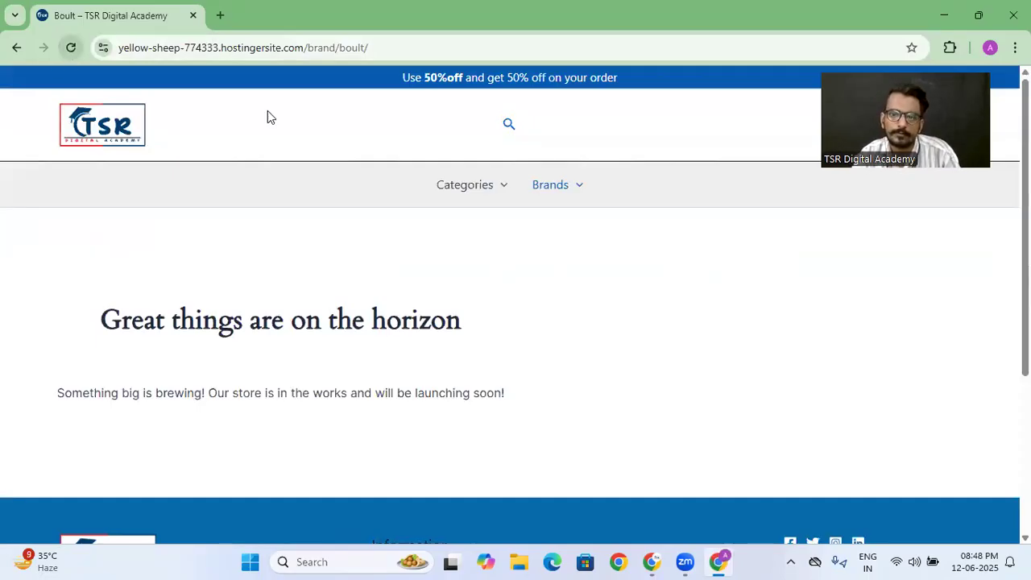
- Compare the Boat and Boult brand pages from the storefront's Brands menu as a visitor
{"action": "mouse_move", "coordinate": [562, 214]}
{"action": "left_click", "coordinate": [553, 268]}
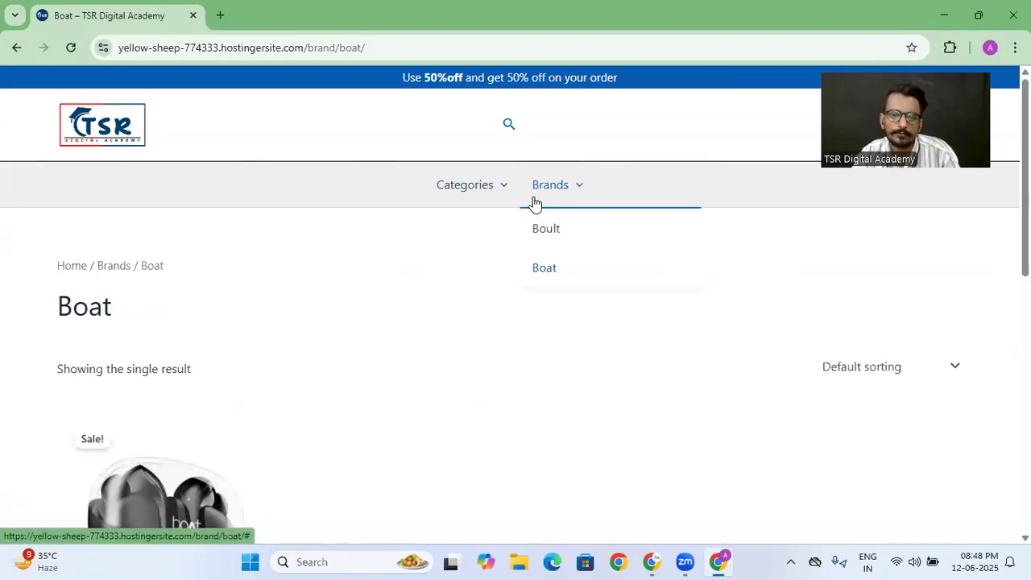
{"action": "scroll", "coordinate": [423, 256], "scroll_direction": "down", "scroll_amount": 3}
{"action": "scroll", "coordinate": [426, 258], "scroll_direction": "down", "scroll_amount": 2}
{"action": "scroll", "coordinate": [425, 257], "scroll_direction": "up", "scroll_amount": 5}
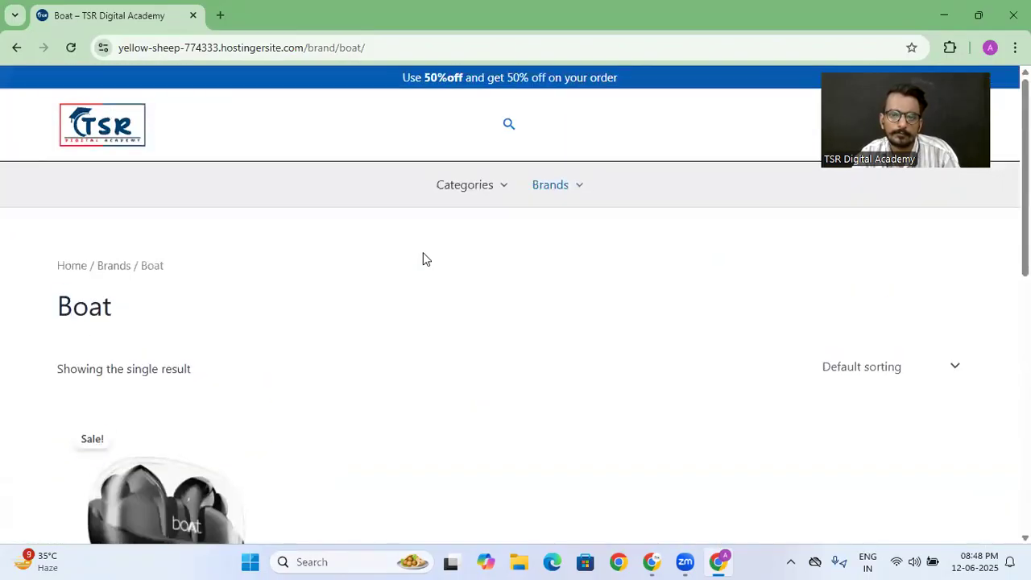
{"action": "mouse_move", "coordinate": [547, 186]}
{"action": "left_click", "coordinate": [546, 230]}
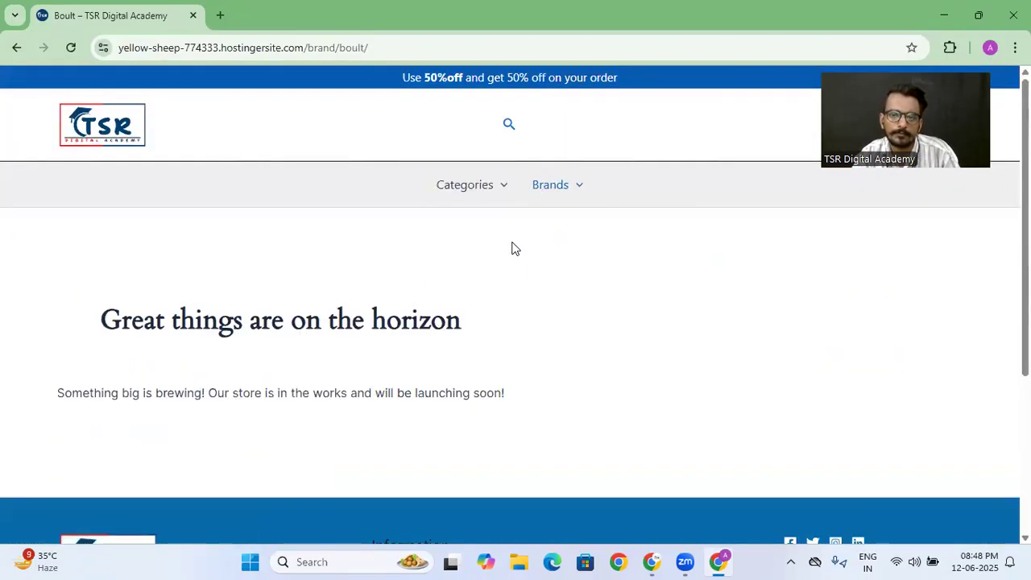
{"action": "left_click", "coordinate": [550, 268]}
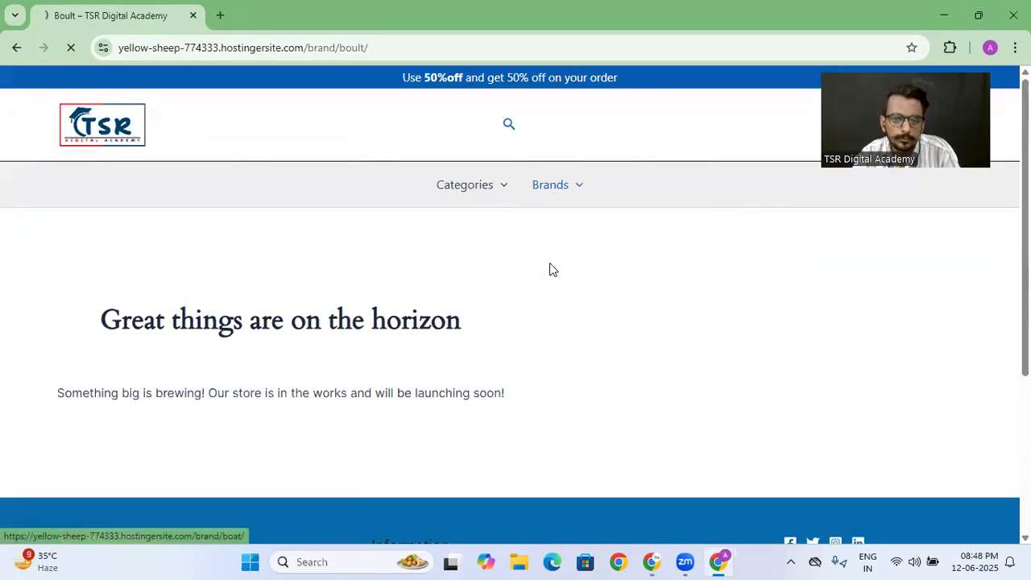
{"action": "scroll", "coordinate": [608, 407], "scroll_direction": "down", "scroll_amount": 3}
- Return to the administrator's Chrome profile, open the storefront home page, and check the site visibility settings
{"action": "left_click", "coordinate": [654, 556]}
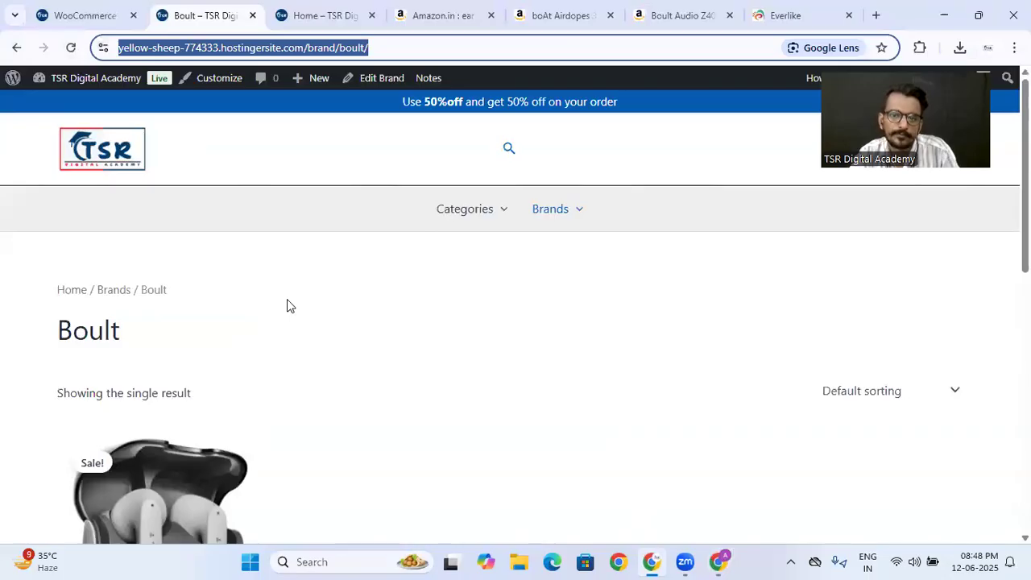
{"action": "left_click", "coordinate": [137, 157]}
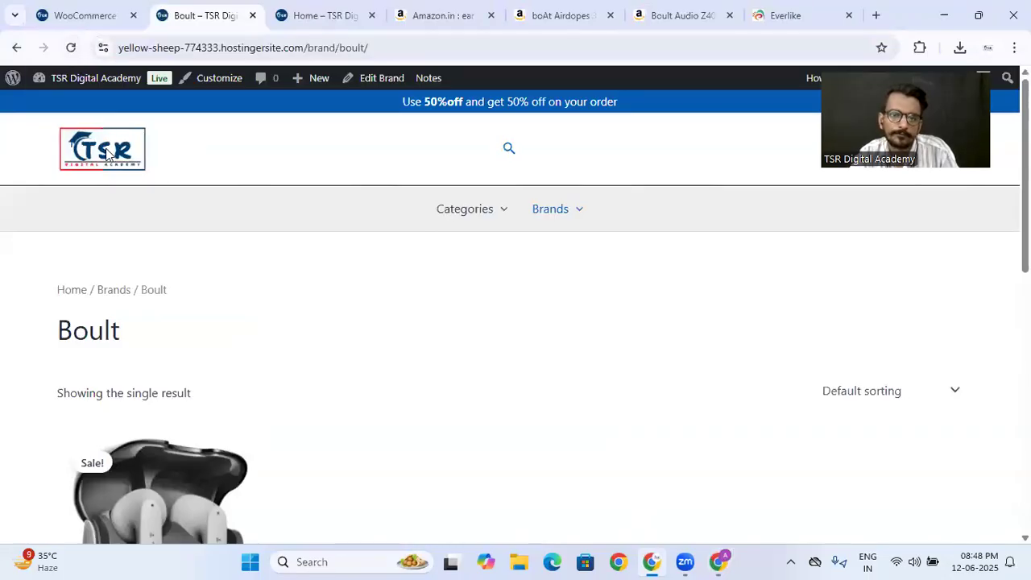
{"action": "left_click", "coordinate": [92, 8]}
{"action": "scroll", "coordinate": [314, 354], "scroll_direction": "down", "scroll_amount": 2}
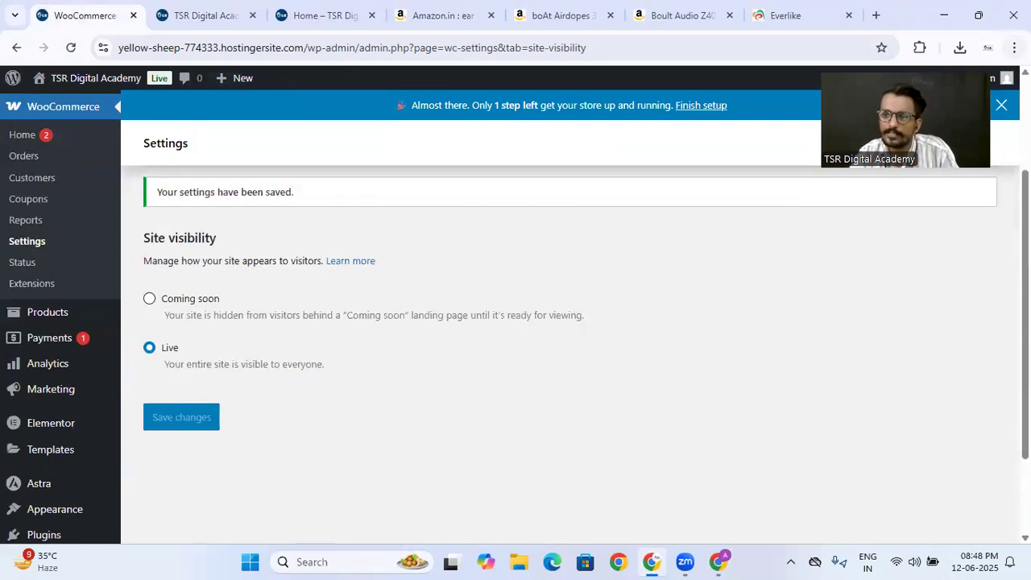
- Delete Chrome's cached images and files for all time, close the history and browser settings pages, and reload the site visibility settings
{"action": "left_click", "coordinate": [1014, 48]}
{"action": "mouse_move", "coordinate": [810, 212]}
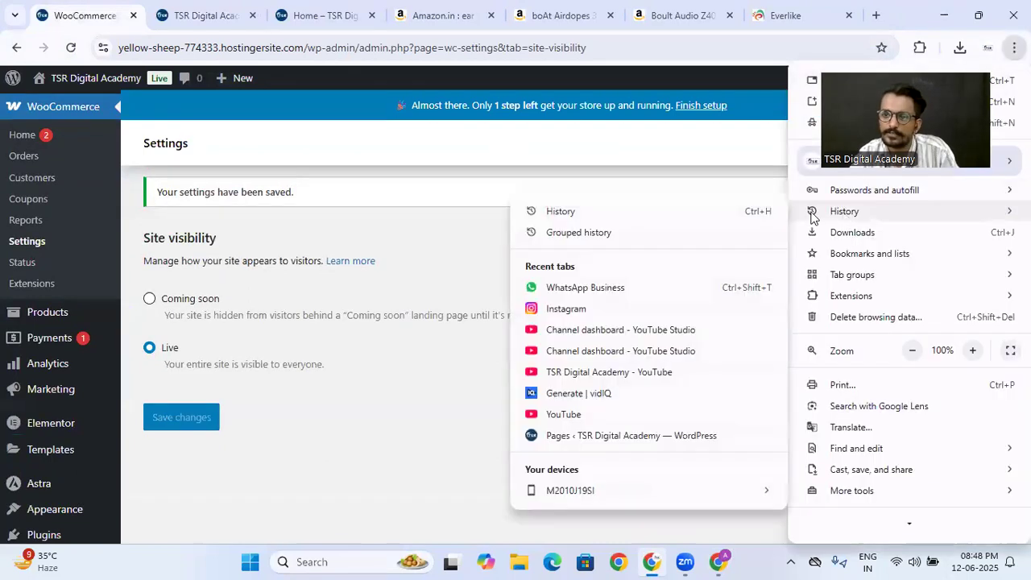
{"action": "left_click", "coordinate": [628, 216]}
{"action": "left_click", "coordinate": [96, 194]}
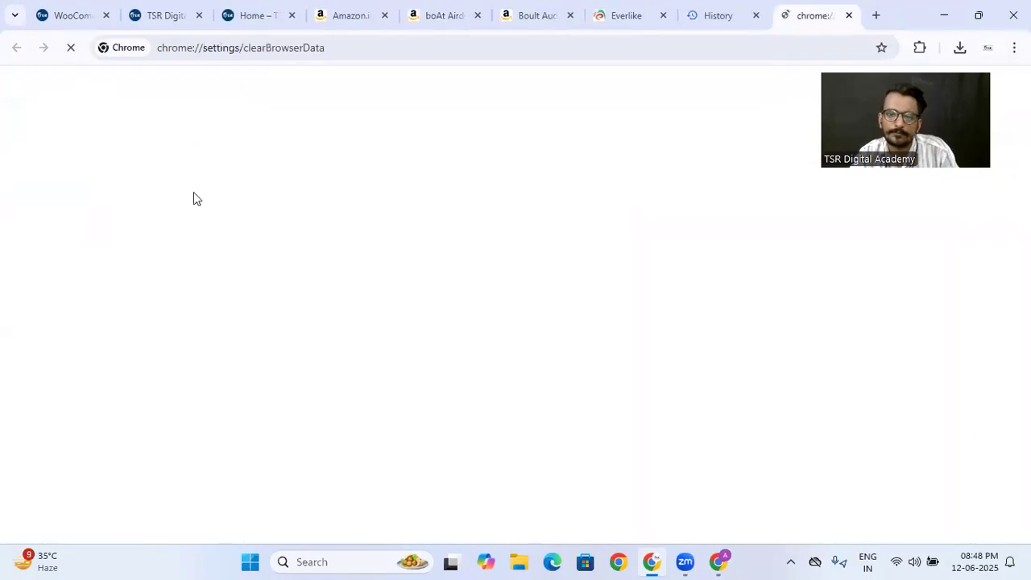
{"action": "left_click", "coordinate": [659, 406]}
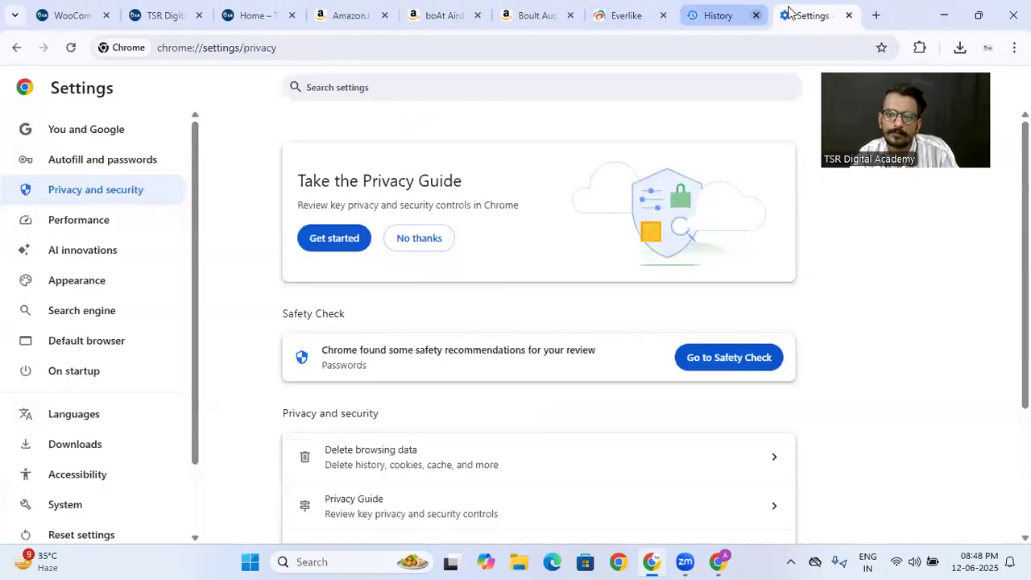
{"action": "left_click", "coordinate": [756, 16]}
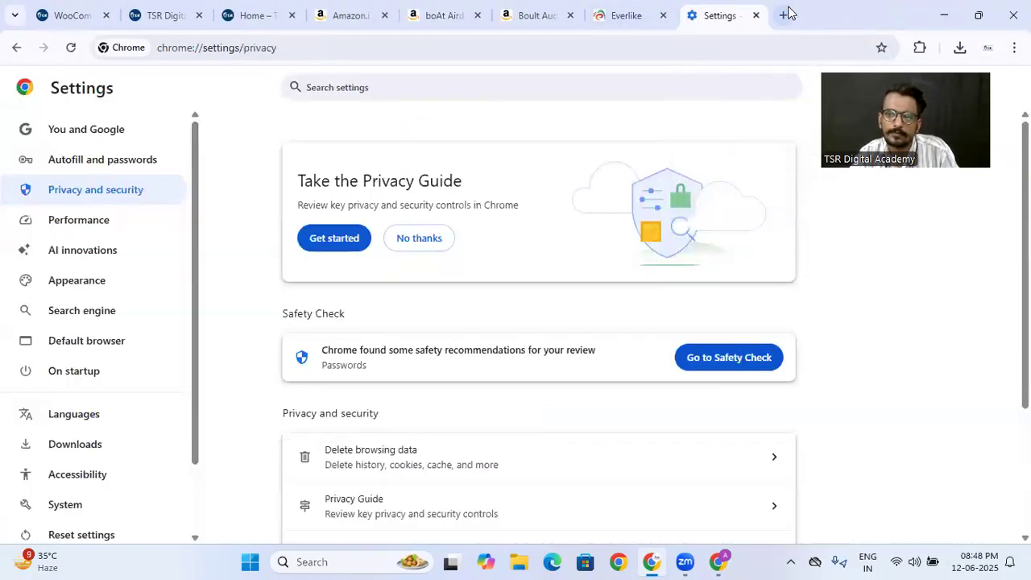
{"action": "left_click", "coordinate": [756, 16]}
{"action": "left_click", "coordinate": [103, 13]}
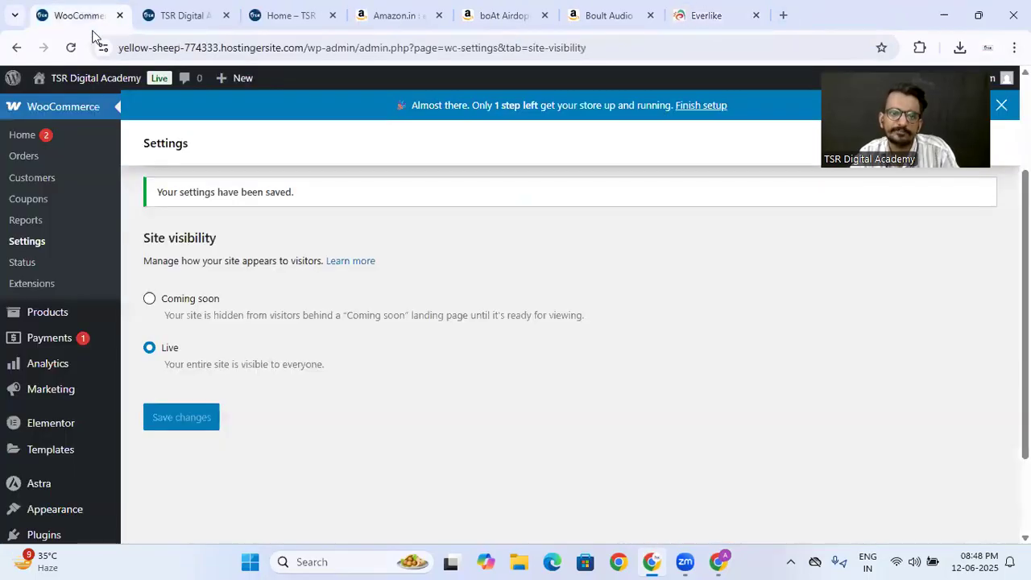
{"action": "left_click", "coordinate": [73, 49]}
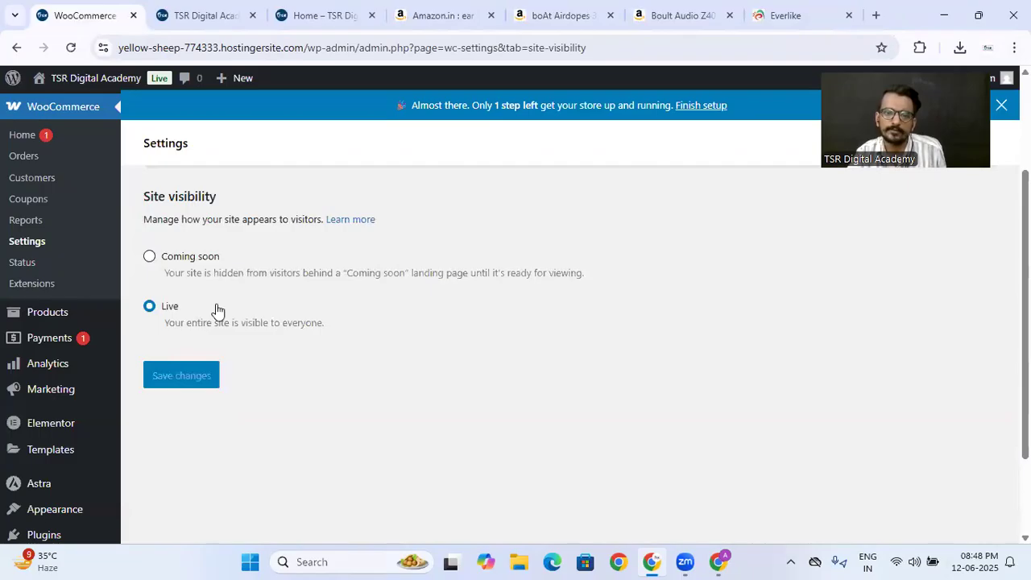
- Open the Boult Audio Z40 earbuds product from the Boult brand page and copy its URL
{"action": "left_click", "coordinate": [202, 15]}
{"action": "mouse_move", "coordinate": [561, 216]}
{"action": "left_click", "coordinate": [566, 254]}
{"action": "scroll", "coordinate": [242, 338], "scroll_direction": "down", "scroll_amount": 2}
{"action": "left_click", "coordinate": [184, 356]}
{"action": "left_click", "coordinate": [273, 48]}
{"action": "key", "text": "ctrl+c"}
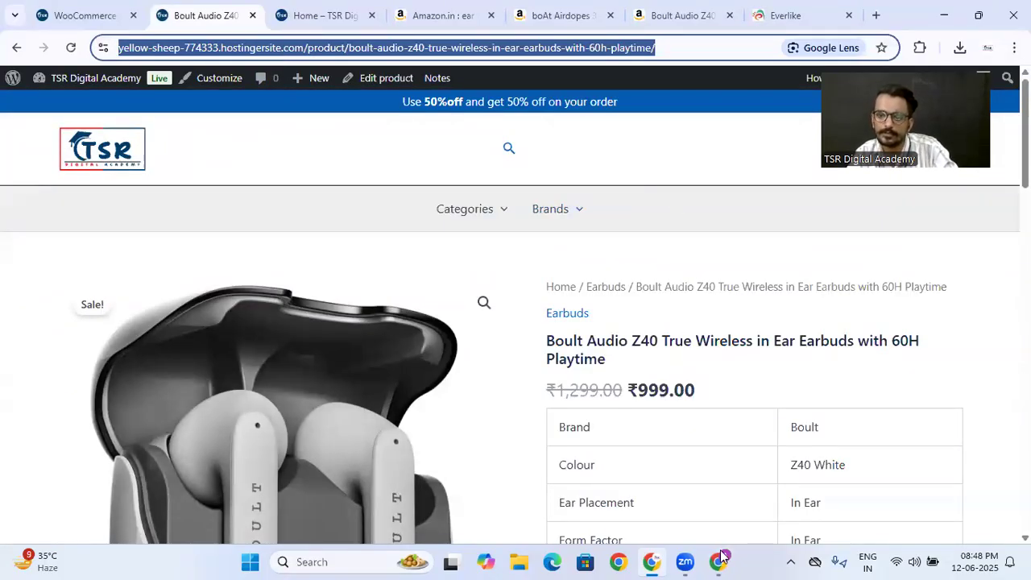
- Load the copied product URL in the visitor Chrome profile and review the product's images, details and description
{"action": "left_click", "coordinate": [721, 558]}
{"action": "left_click", "coordinate": [267, 44]}
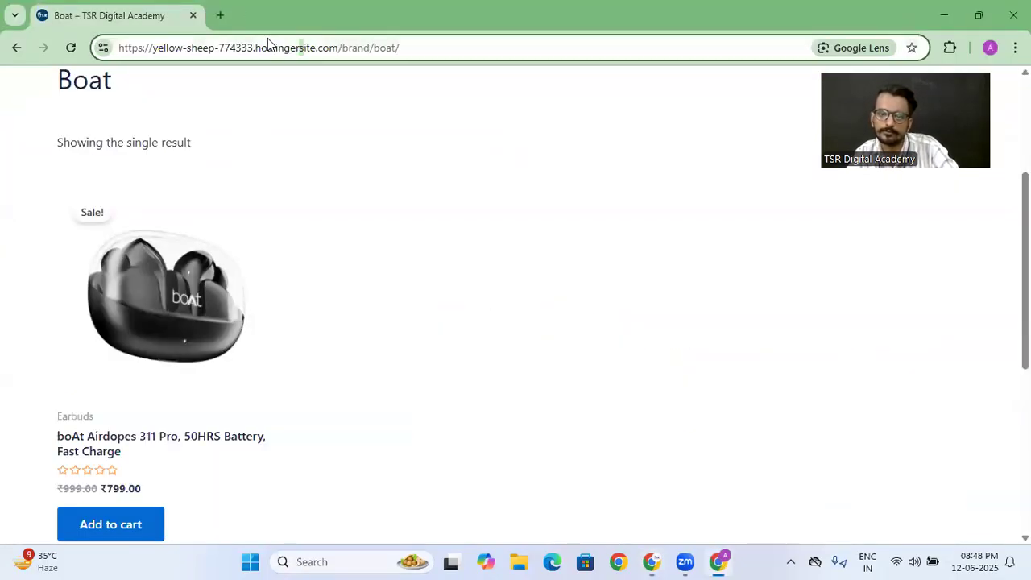
{"action": "key", "text": "ctrl+v"}
{"action": "key", "text": "Return"}
{"action": "left_click", "coordinate": [270, 45]}
{"action": "key", "text": "ctrl+v"}
{"action": "key", "text": "Return"}
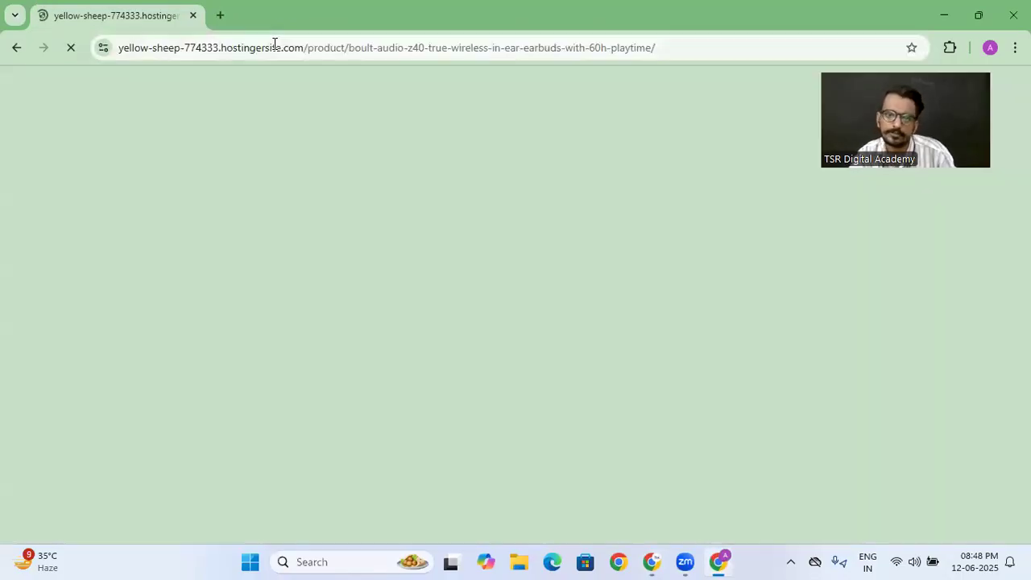
{"action": "scroll", "coordinate": [293, 305], "scroll_direction": "down", "scroll_amount": 3}
{"action": "scroll", "coordinate": [293, 304], "scroll_direction": "down", "scroll_amount": 3}
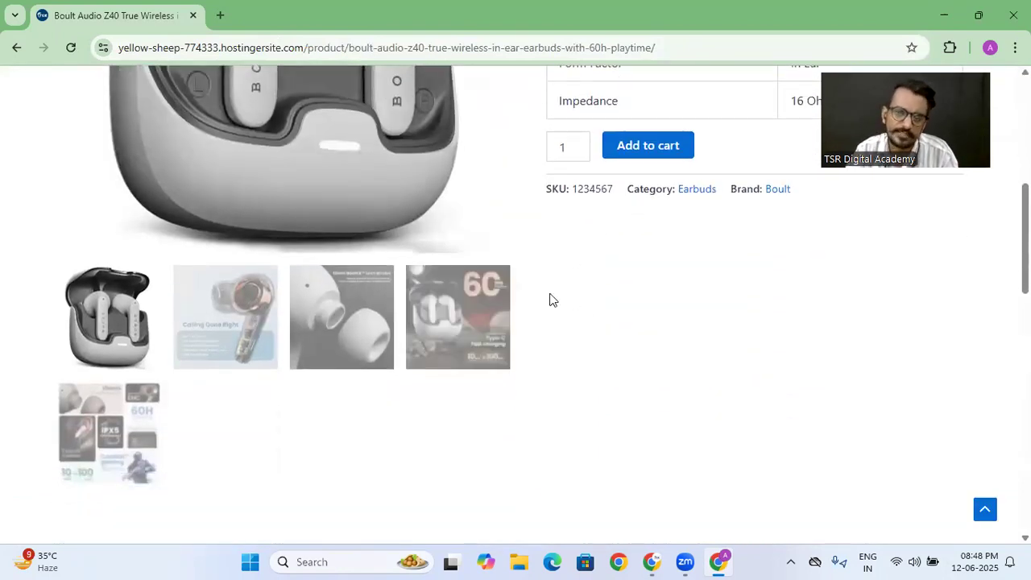
{"action": "scroll", "coordinate": [550, 299], "scroll_direction": "down", "scroll_amount": 2}
{"action": "scroll", "coordinate": [552, 292], "scroll_direction": "up", "scroll_amount": 7}
{"action": "scroll", "coordinate": [550, 294], "scroll_direction": "down", "scroll_amount": 7}
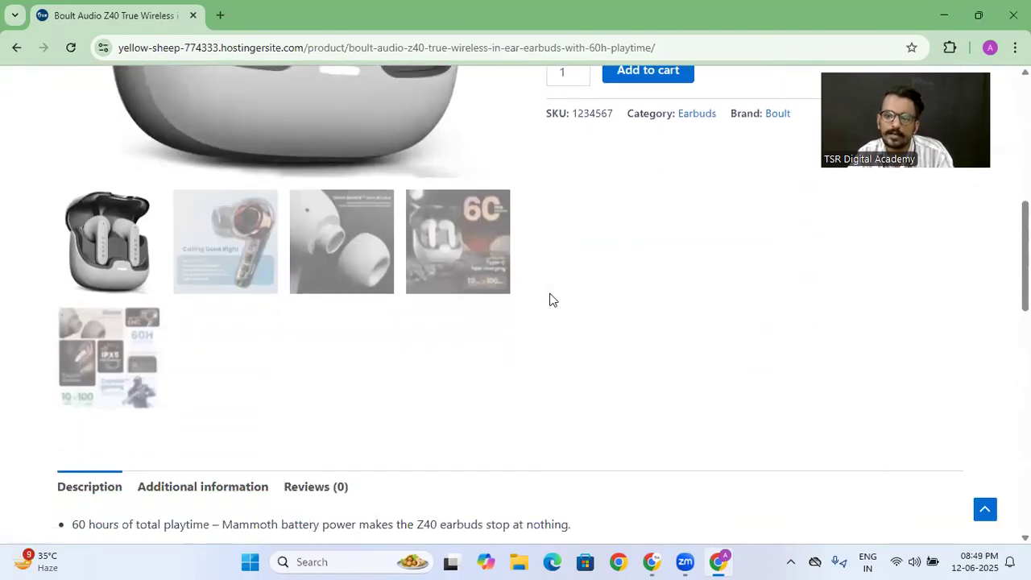
- Set the site visibility back to Coming soon for store pages only, save, and confirm the switch
{"action": "left_click", "coordinate": [652, 561]}
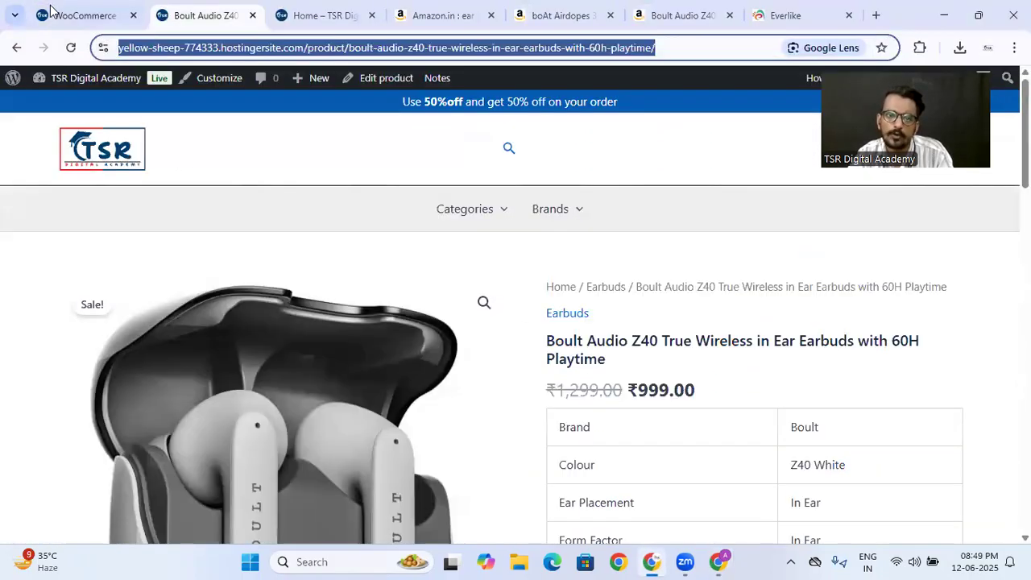
{"action": "left_click", "coordinate": [64, 18]}
{"action": "left_click", "coordinate": [150, 257]}
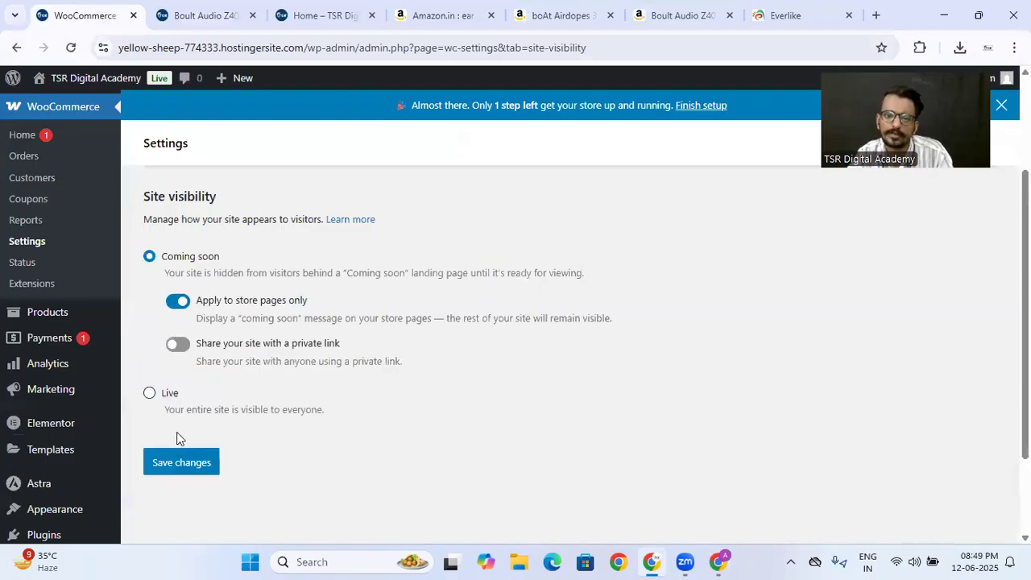
{"action": "left_click", "coordinate": [183, 458]}
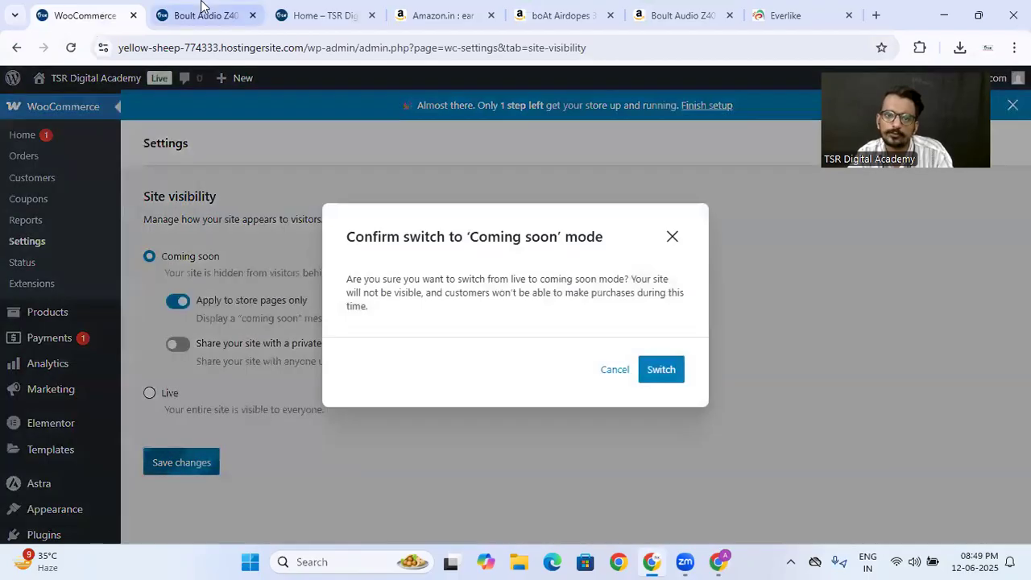
{"action": "left_click", "coordinate": [661, 370]}
- Reload the Boult Audio Z40 product page as administrator and as a visitor to compare how each sees it
{"action": "left_click", "coordinate": [198, 15]}
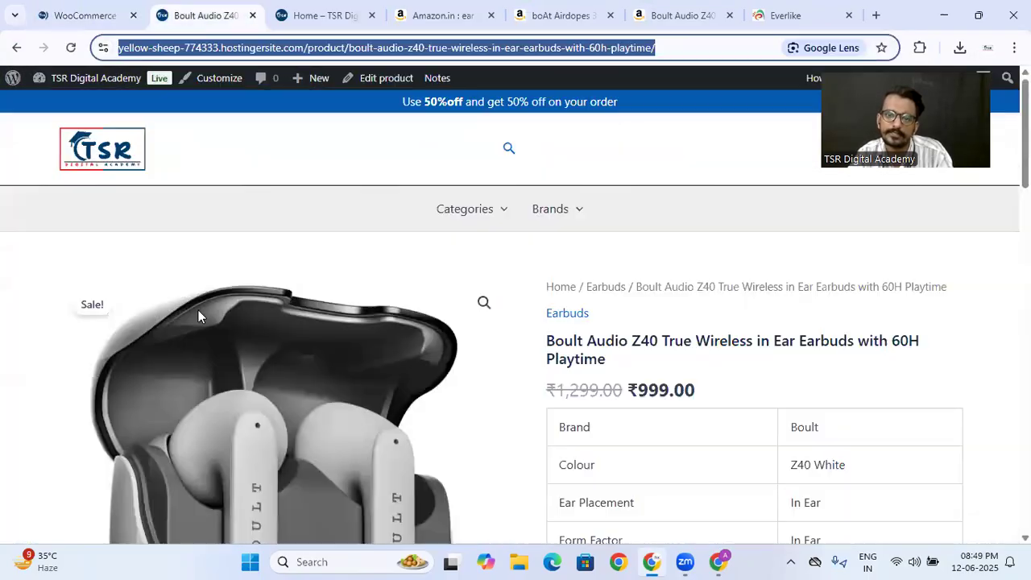
{"action": "left_click", "coordinate": [69, 48]}
{"action": "scroll", "coordinate": [561, 298], "scroll_direction": "down", "scroll_amount": 1}
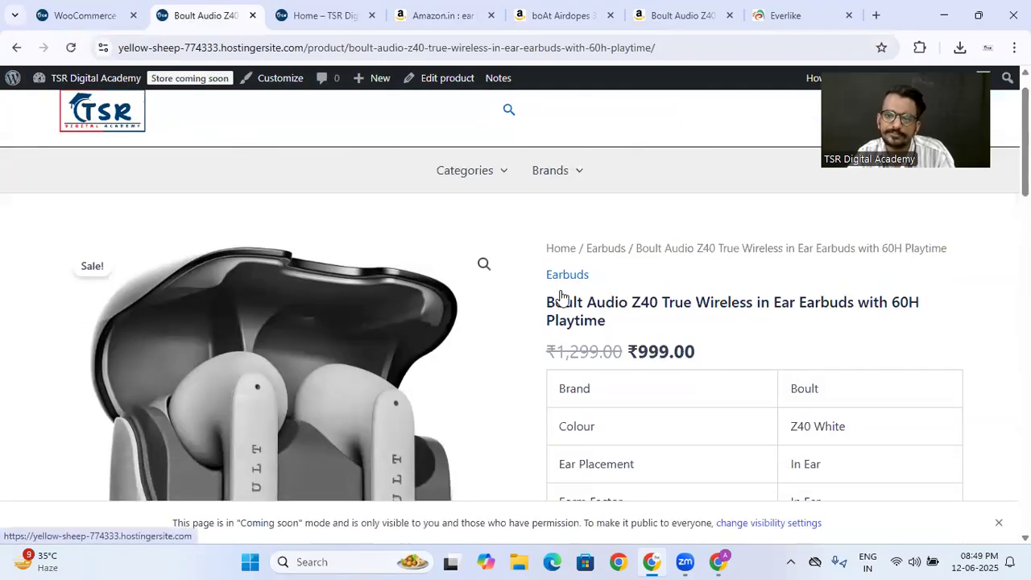
{"action": "scroll", "coordinate": [562, 296], "scroll_direction": "down", "scroll_amount": 4}
{"action": "left_click", "coordinate": [717, 561]}
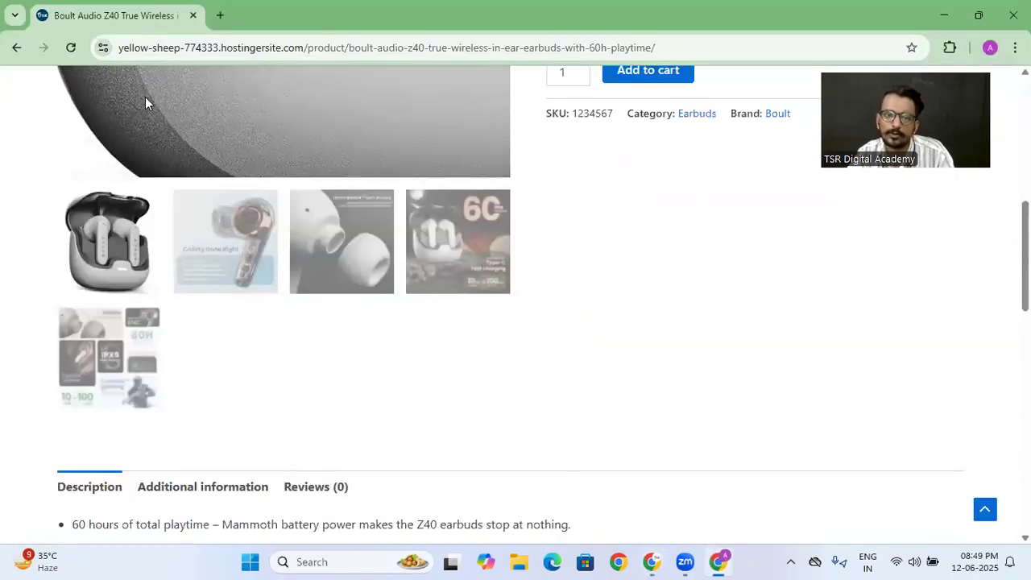
{"action": "left_click", "coordinate": [71, 47]}
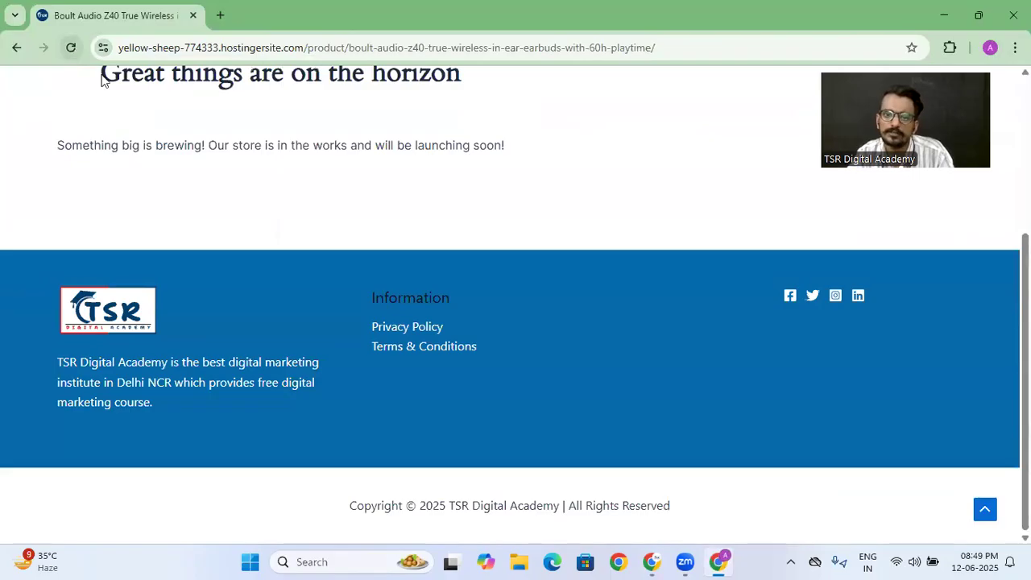
{"action": "scroll", "coordinate": [283, 212], "scroll_direction": "up", "scroll_amount": 2}
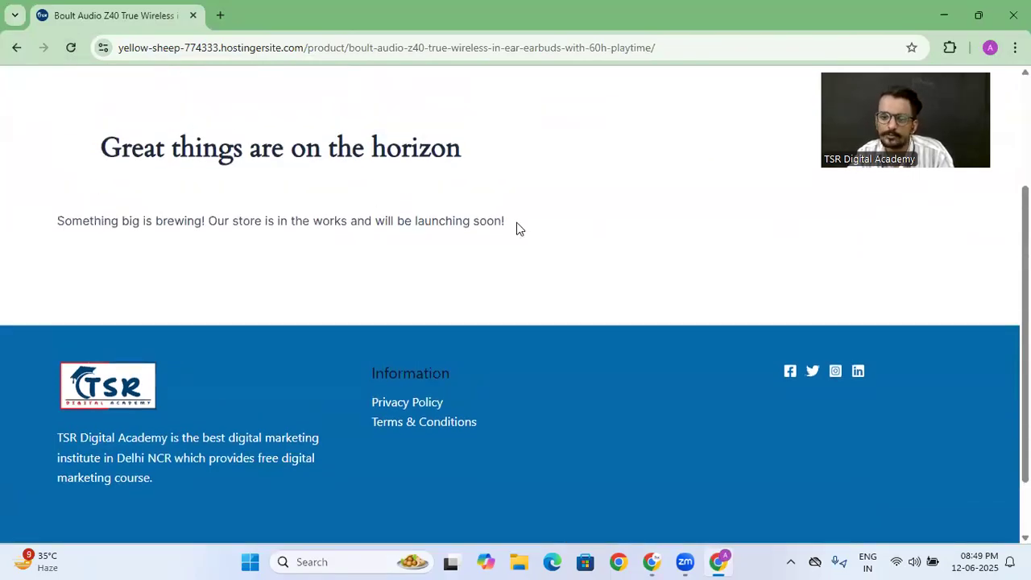
{"action": "left_click", "coordinate": [651, 561]}
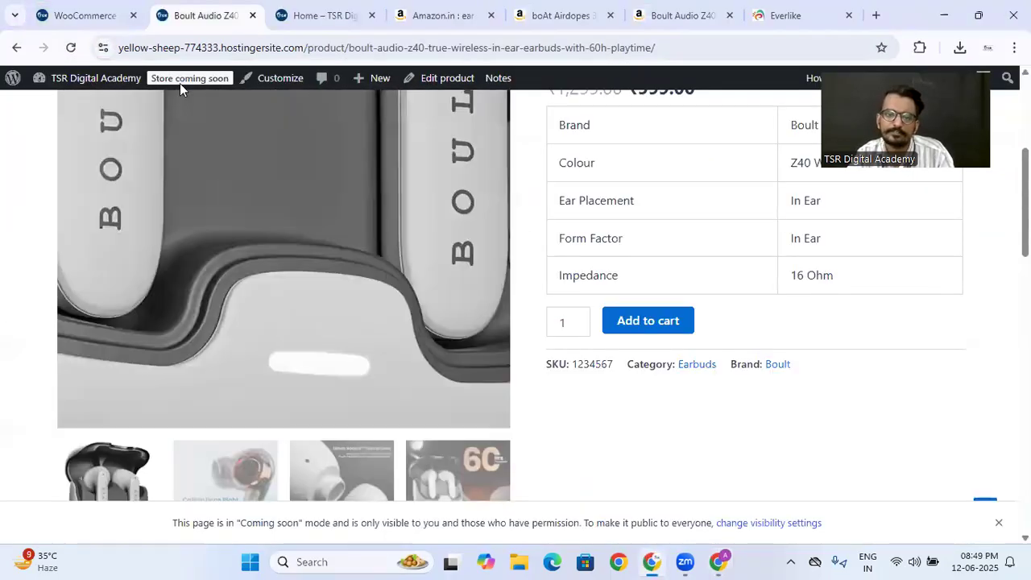
- Check the site visibility settings against the Boult Audio Z40 product page as seen by the administrator
{"action": "left_click", "coordinate": [84, 15]}
{"action": "scroll", "coordinate": [338, 357], "scroll_direction": "down", "scroll_amount": 3}
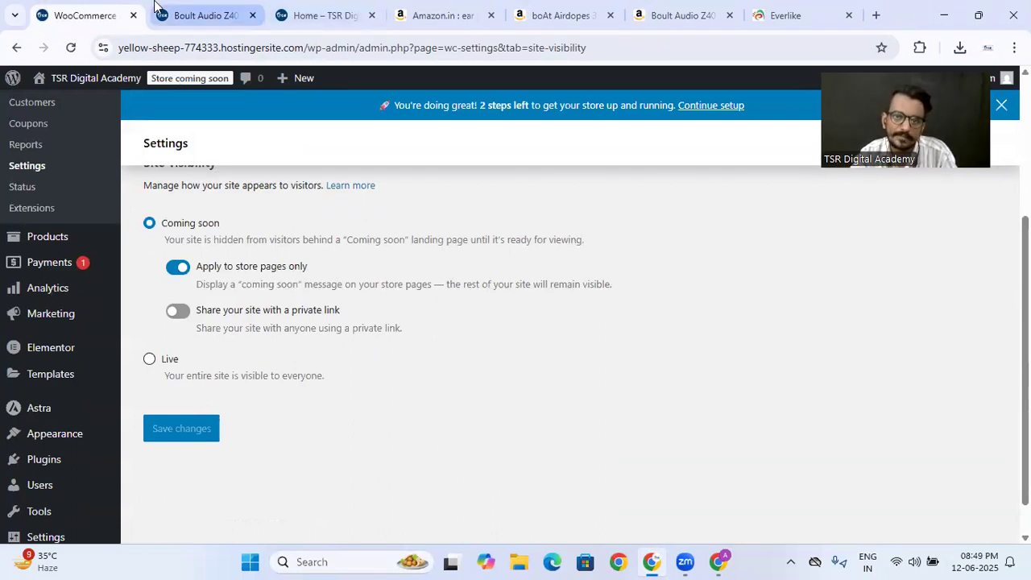
{"action": "left_click", "coordinate": [197, 15]}
{"action": "scroll", "coordinate": [105, 160], "scroll_direction": "up", "scroll_amount": 4}
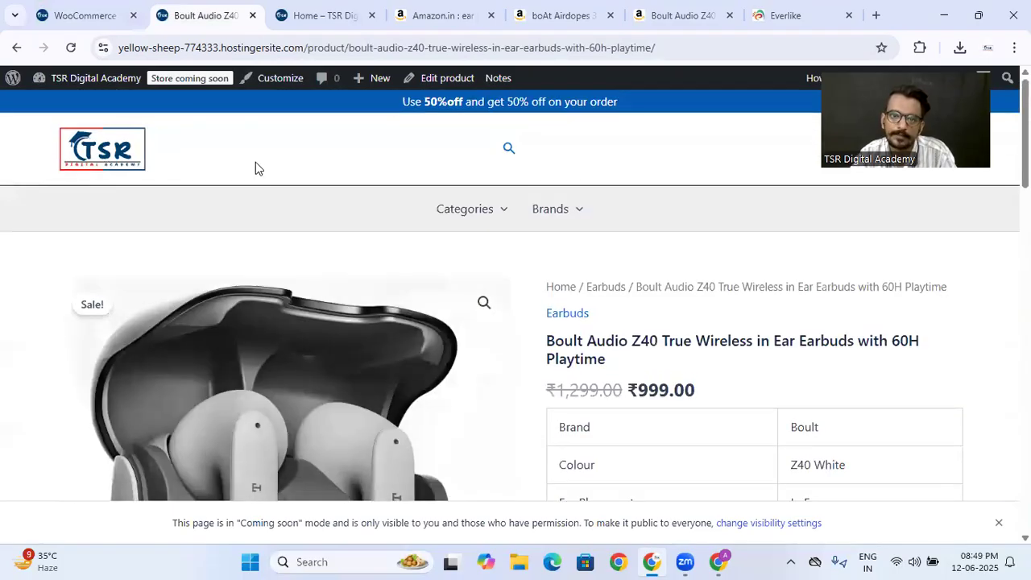
{"action": "left_click", "coordinate": [73, 15]}
{"action": "scroll", "coordinate": [23, 350], "scroll_direction": "down", "scroll_amount": 1}
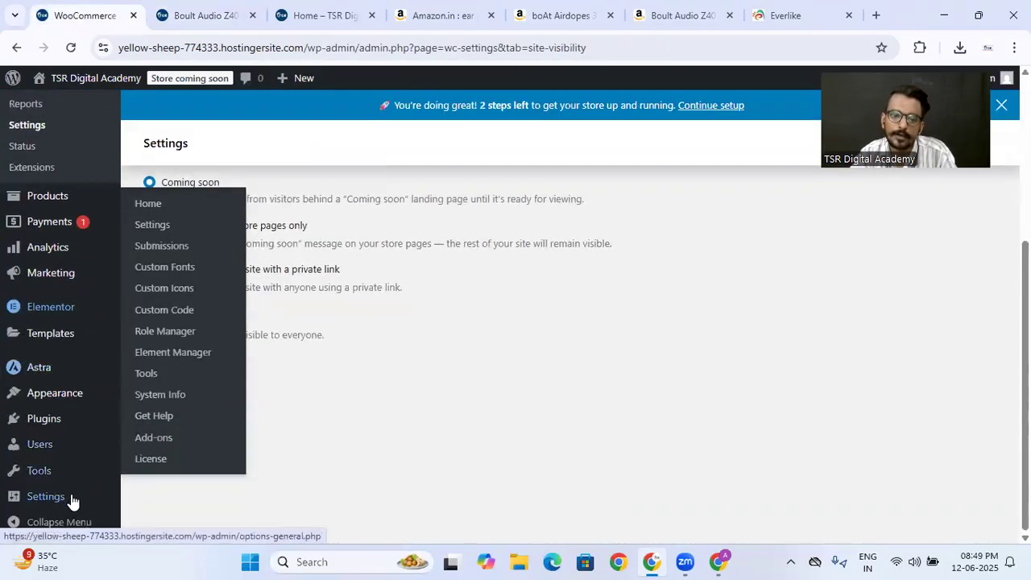
- Set the WordPress homepage to the static page Coming Soon in the reading settings, save, and open the site's front page to check it
{"action": "mouse_move", "coordinate": [72, 501]}
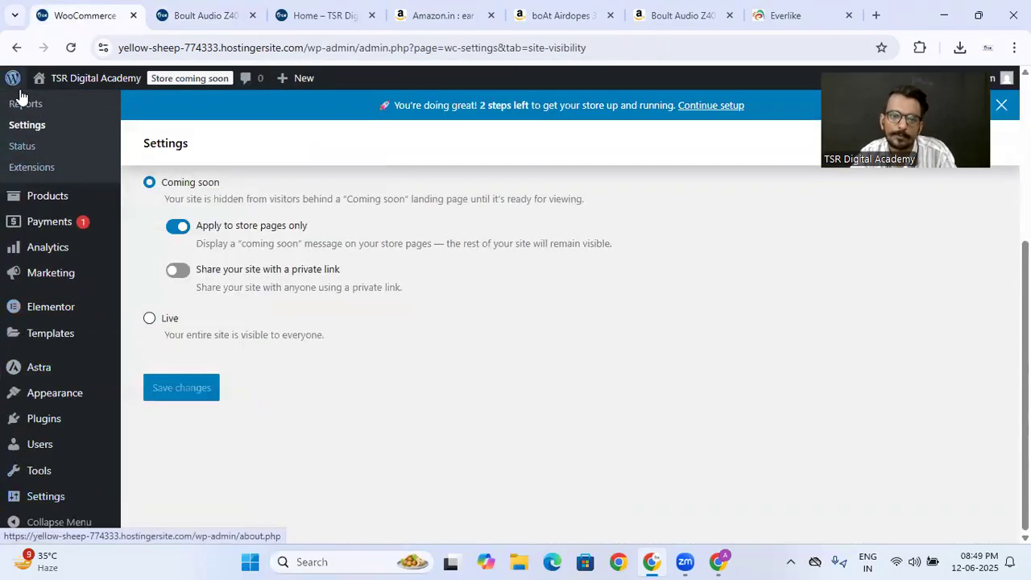
{"action": "mouse_move", "coordinate": [13, 77]}
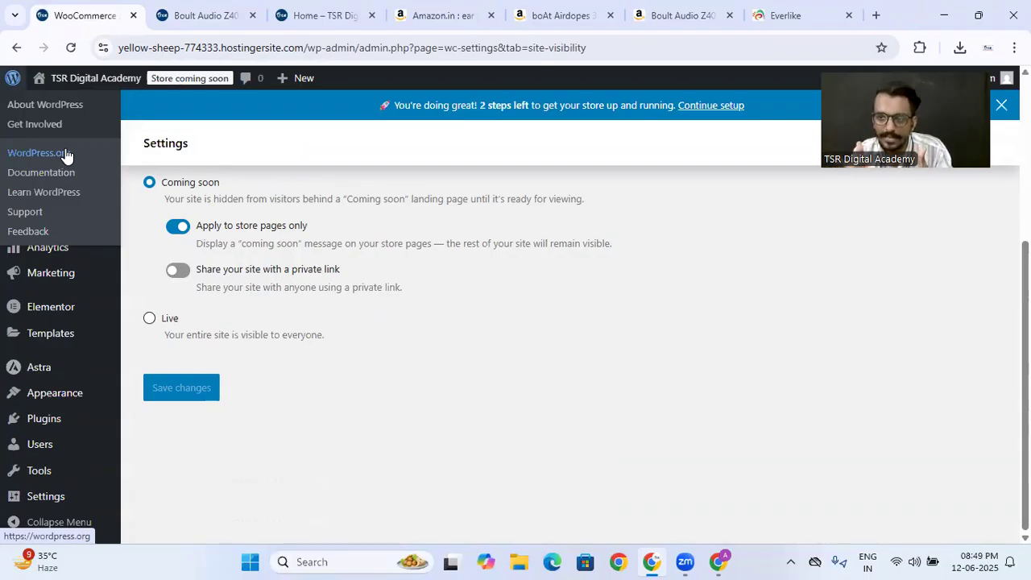
{"action": "mouse_move", "coordinate": [81, 496]}
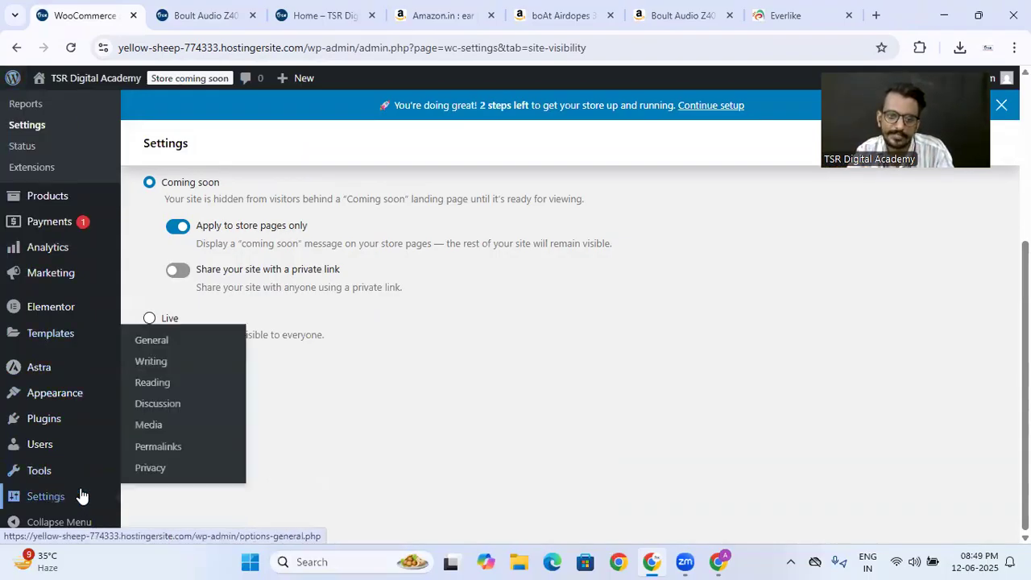
{"action": "left_click", "coordinate": [172, 391]}
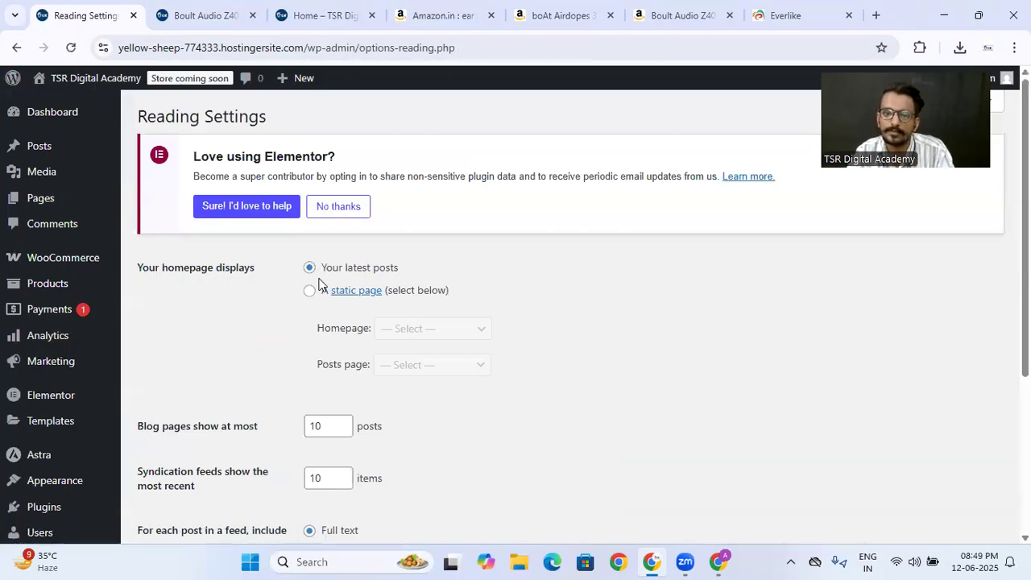
{"action": "left_click", "coordinate": [310, 290]}
{"action": "left_click", "coordinate": [442, 339]}
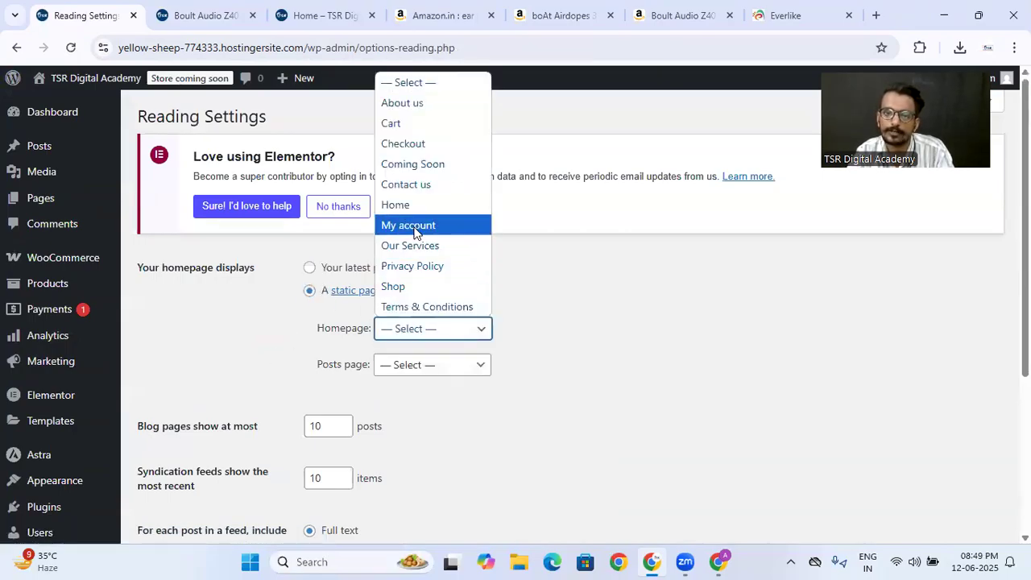
{"action": "left_click", "coordinate": [411, 164]}
{"action": "scroll", "coordinate": [542, 354], "scroll_direction": "down", "scroll_amount": 3}
{"action": "left_click", "coordinate": [191, 433]}
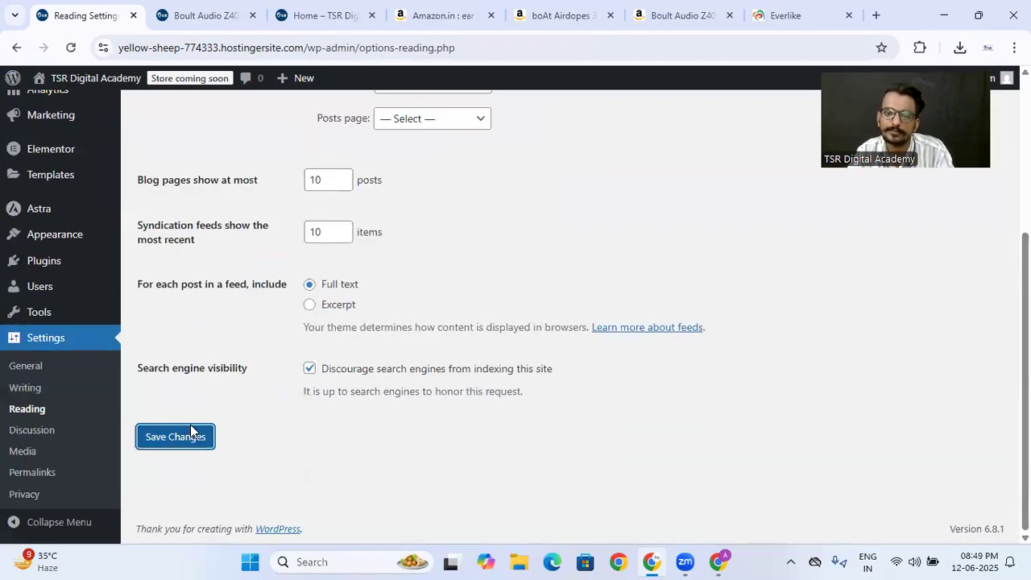
{"action": "left_click", "coordinate": [174, 16]}
{"action": "left_click", "coordinate": [109, 159]}
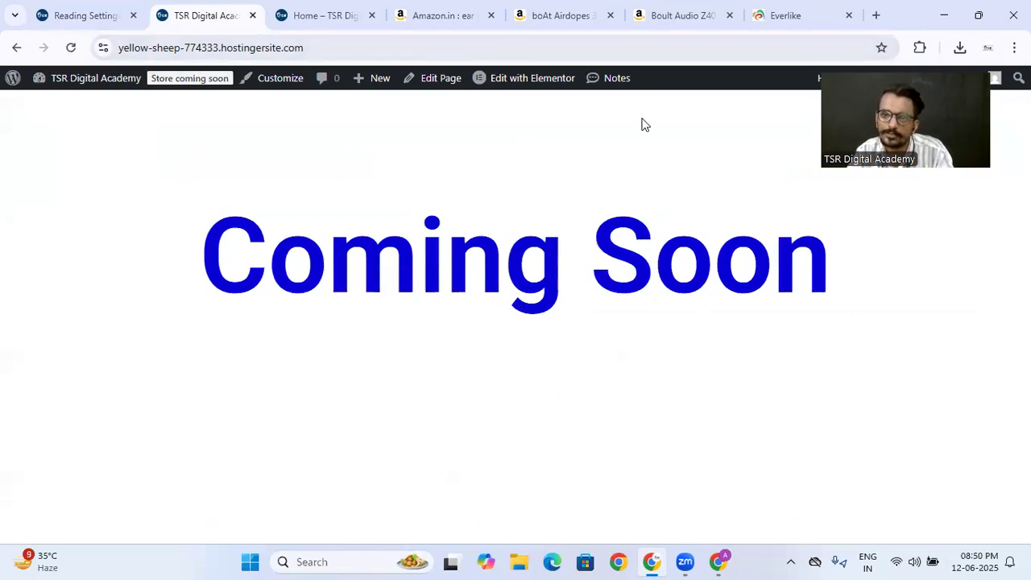
- Clear the static homepage selection, set the homepage to display the latest posts, and save the reading settings
{"action": "left_click", "coordinate": [97, 14]}
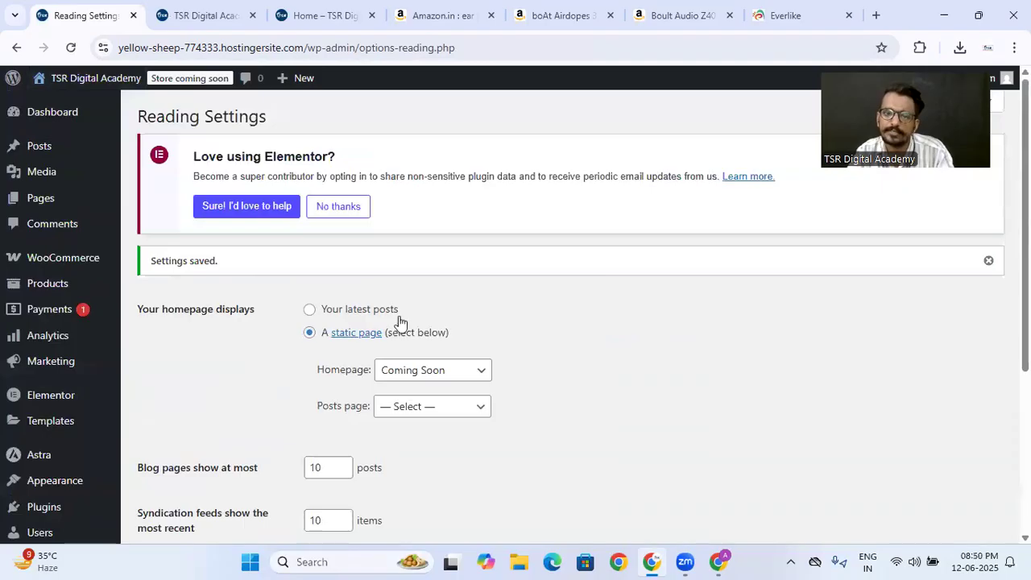
{"action": "left_click", "coordinate": [431, 371]}
{"action": "left_click", "coordinate": [414, 124]}
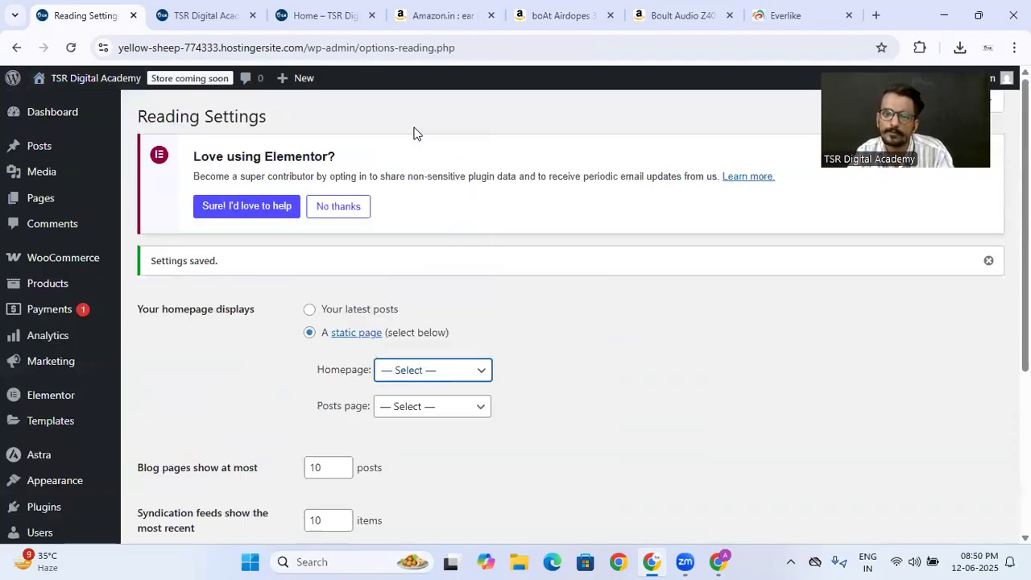
{"action": "left_click", "coordinate": [310, 310]}
{"action": "scroll", "coordinate": [233, 360], "scroll_direction": "down", "scroll_amount": 3}
{"action": "left_click", "coordinate": [165, 475]}
{"action": "scroll", "coordinate": [207, 394], "scroll_direction": "down", "scroll_amount": 5}
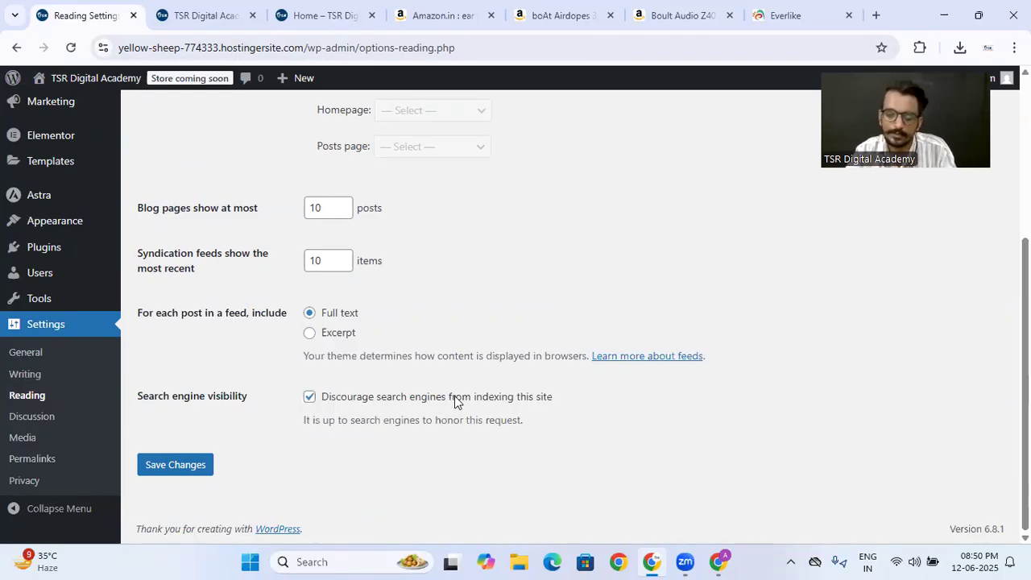
{"action": "left_click", "coordinate": [205, 464]}
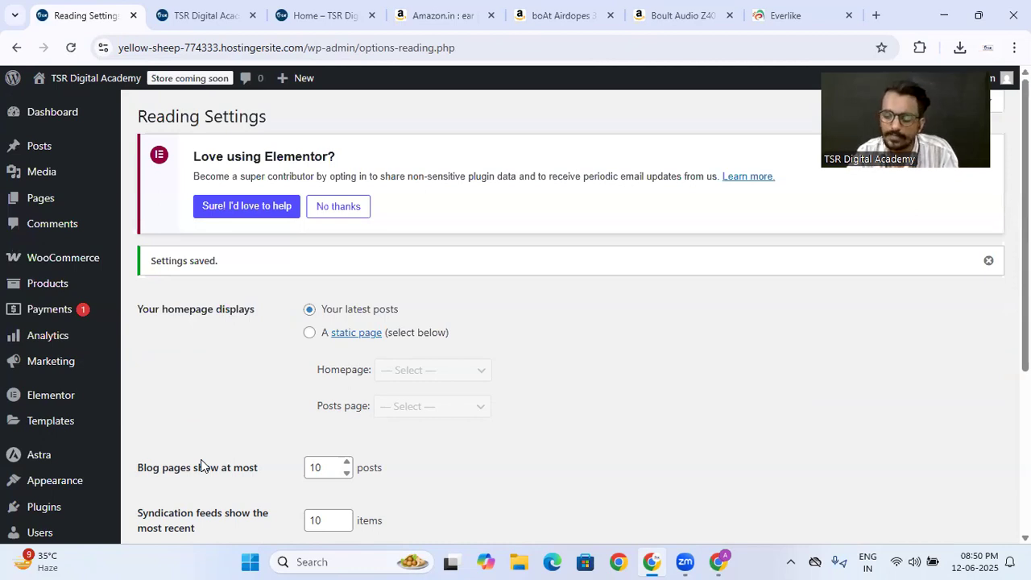
- Review the search engine visibility option and reload the site's front page to check the homepage change
{"action": "scroll", "coordinate": [201, 465], "scroll_direction": "down", "scroll_amount": 4}
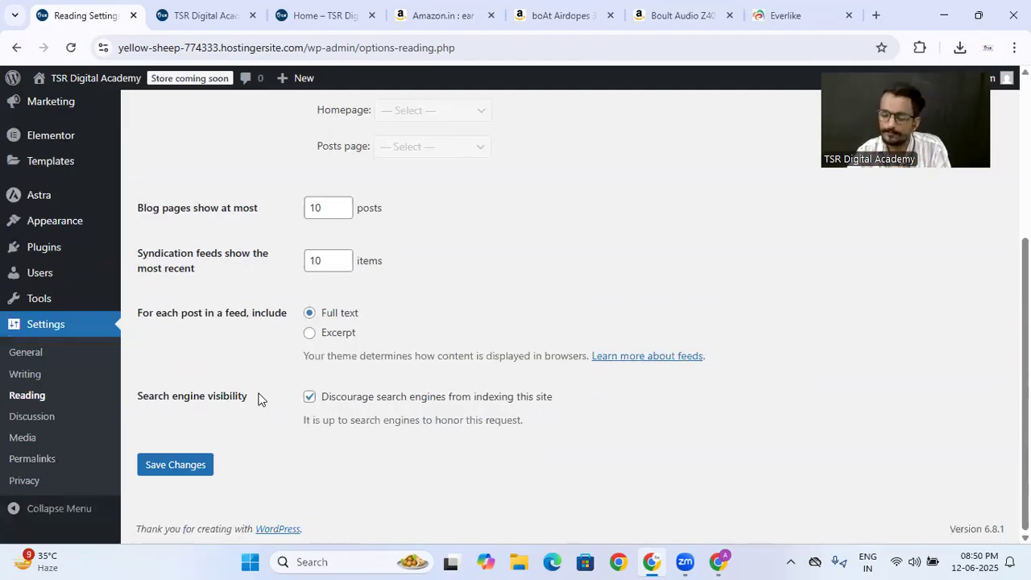
{"action": "left_click", "coordinate": [201, 17]}
{"action": "left_click", "coordinate": [72, 51]}
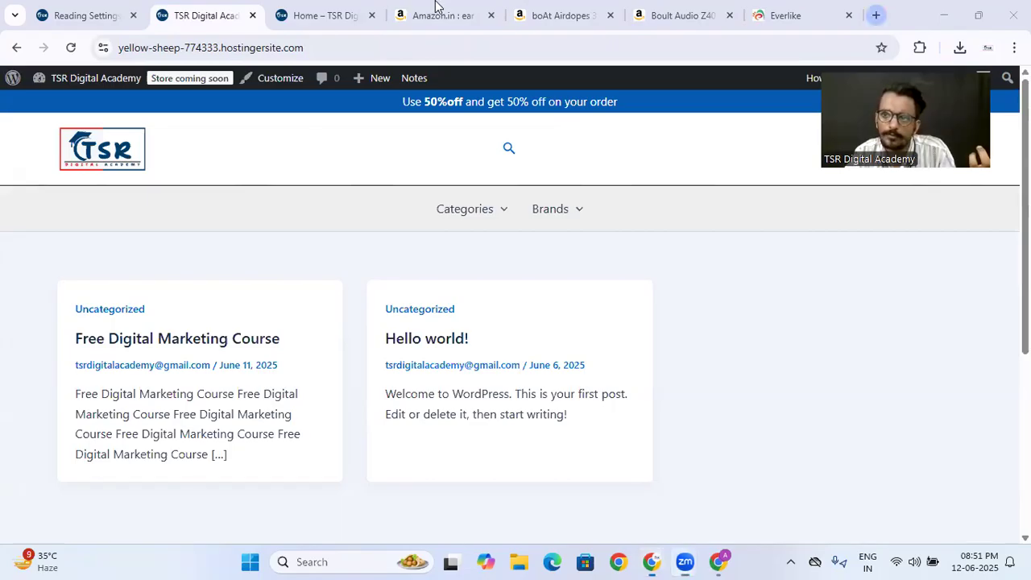
- Open YouTube's home page in a new browser tab
{"action": "key", "text": "ctrl+t"}
{"action": "type", "text": "youtube.com/@TSRDigitalAcademy"}
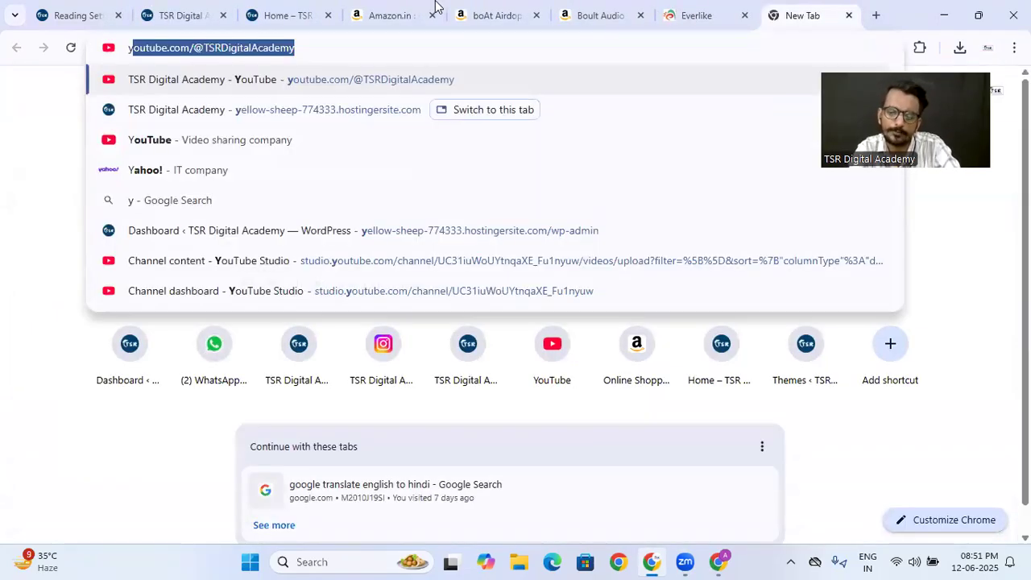
{"action": "key", "text": "Right"}
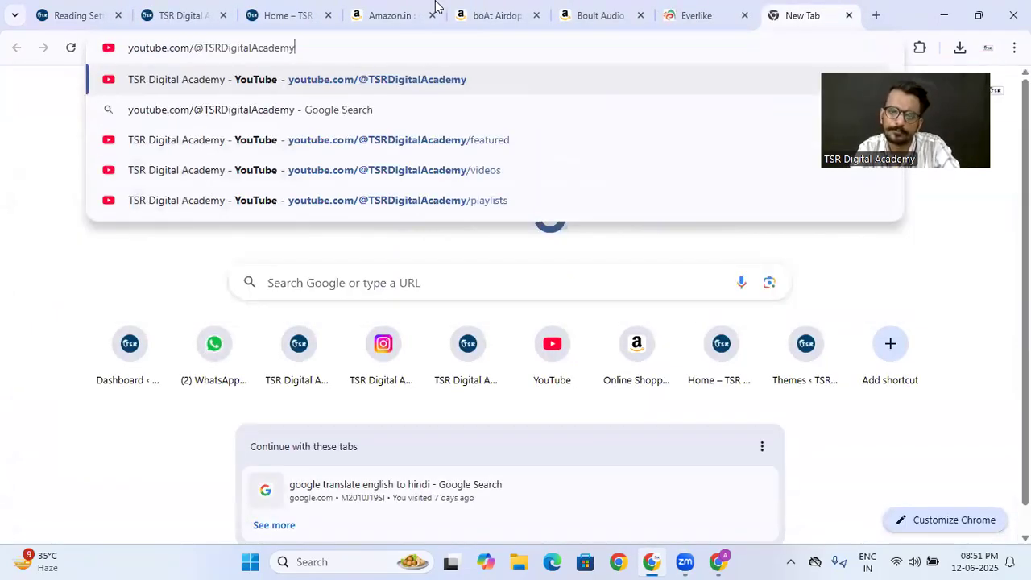
{"action": "key", "text": "BackSpace"}
{"action": "key", "text": "BackSpace"}
{"action": "key", "text": "BackSpace"}
{"action": "key", "text": "BackSpace"}
{"action": "key", "text": "BackSpace"}
{"action": "key", "text": "BackSpace"}
{"action": "key", "text": "BackSpace"}
{"action": "key", "text": "BackSpace"}
{"action": "key", "text": "BackSpace"}
{"action": "key", "text": "BackSpace"}
{"action": "key", "text": "BackSpace"}
{"action": "key", "text": "BackSpace"}
{"action": "key", "text": "BackSpace"}
{"action": "key", "text": "BackSpace"}
{"action": "key", "text": "BackSpace"}
{"action": "key", "text": "BackSpace"}
{"action": "key", "text": "BackSpace"}
{"action": "key", "text": "BackSpace"}
{"action": "key", "text": "BackSpace"}
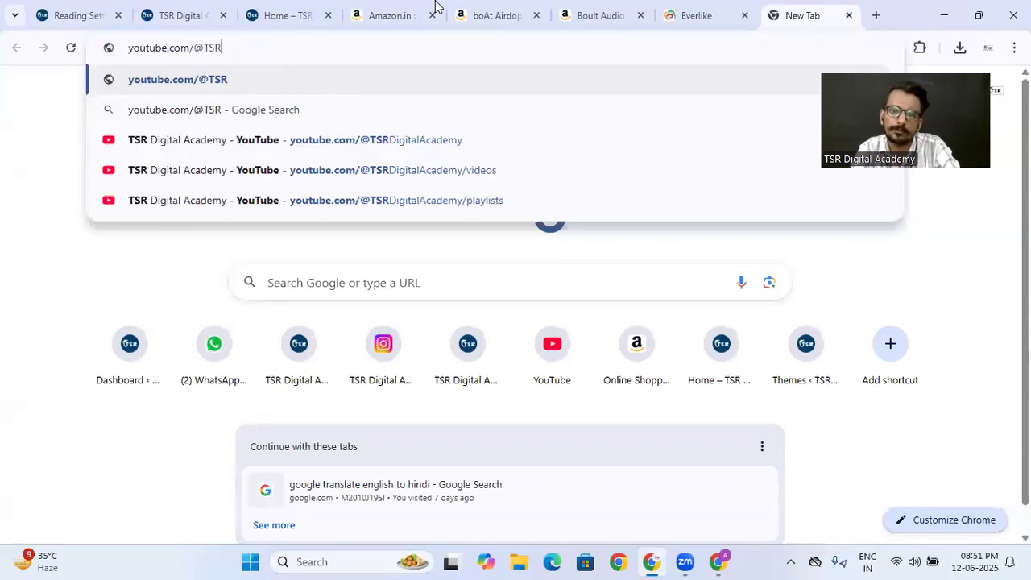
{"action": "key", "text": "Return"}
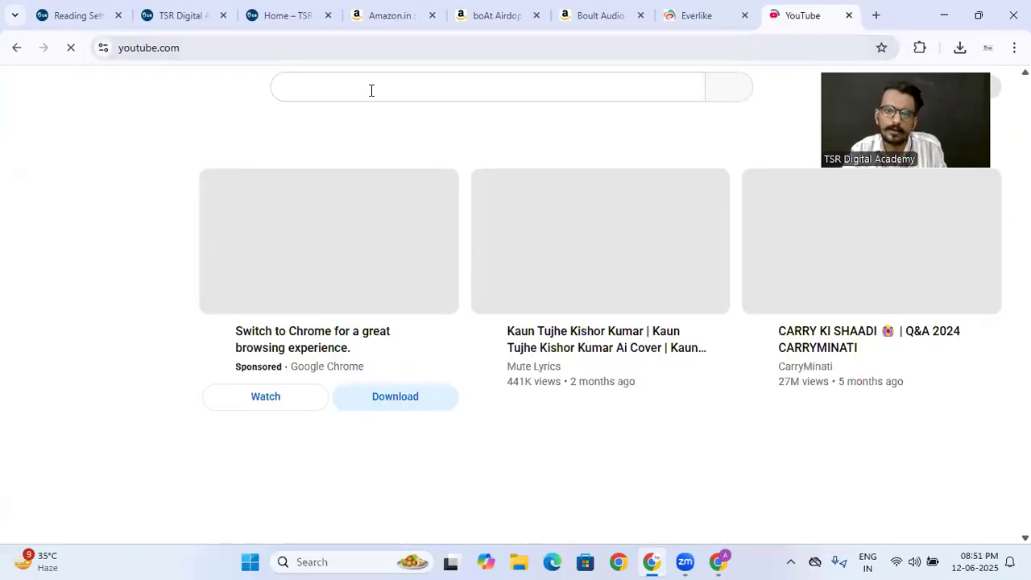
- Search YouTube for "hey shivam" and open the Hey Shivam channel
{"action": "left_click", "coordinate": [371, 90]}
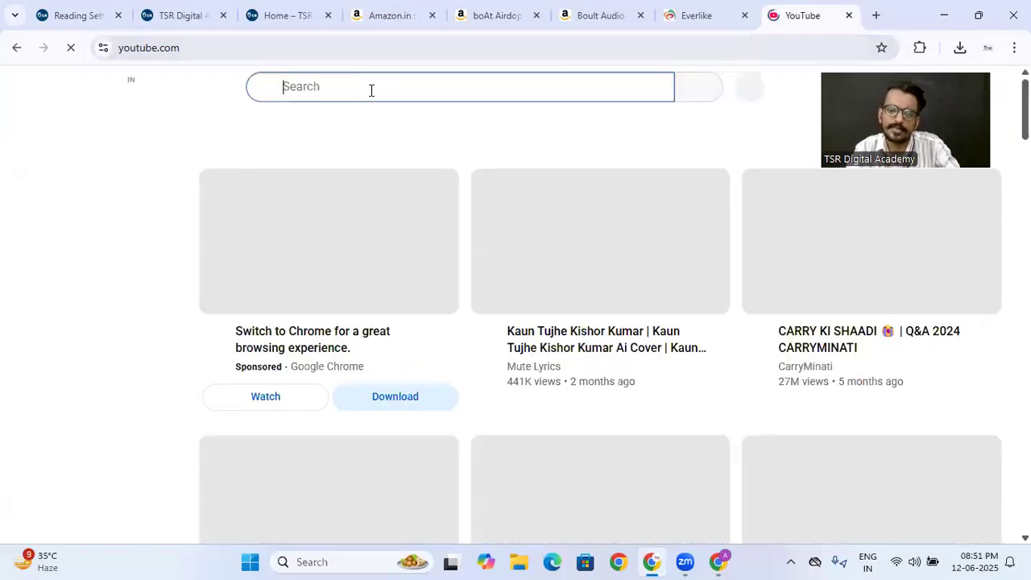
{"action": "type", "text": "hey shivam"}
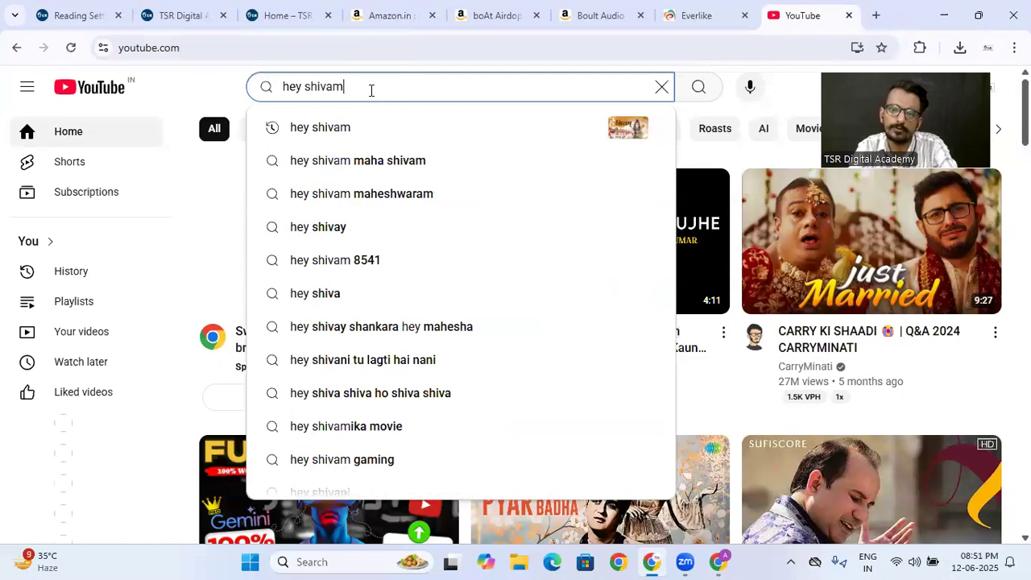
{"action": "key", "text": "Return"}
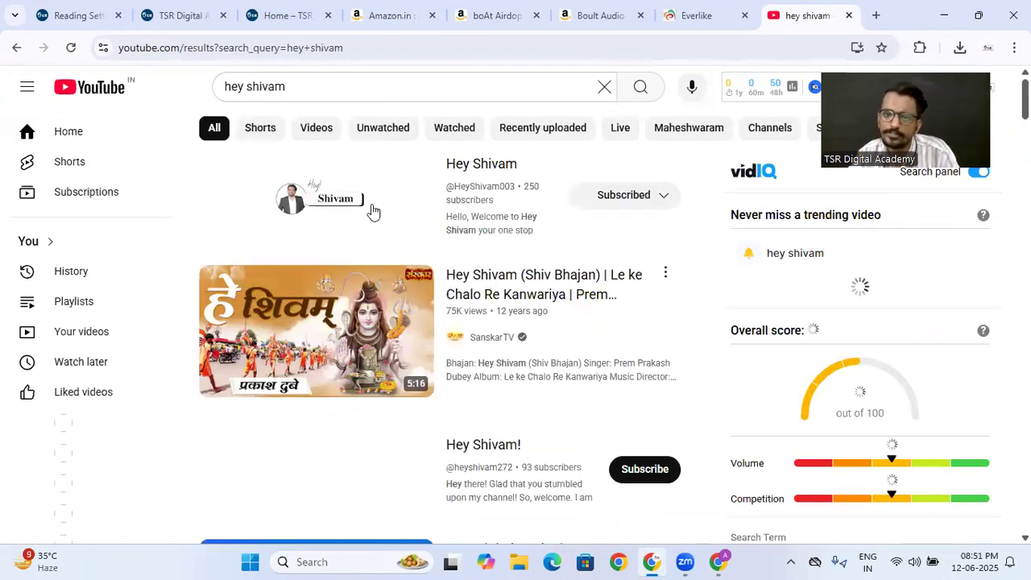
{"action": "left_click", "coordinate": [359, 206]}
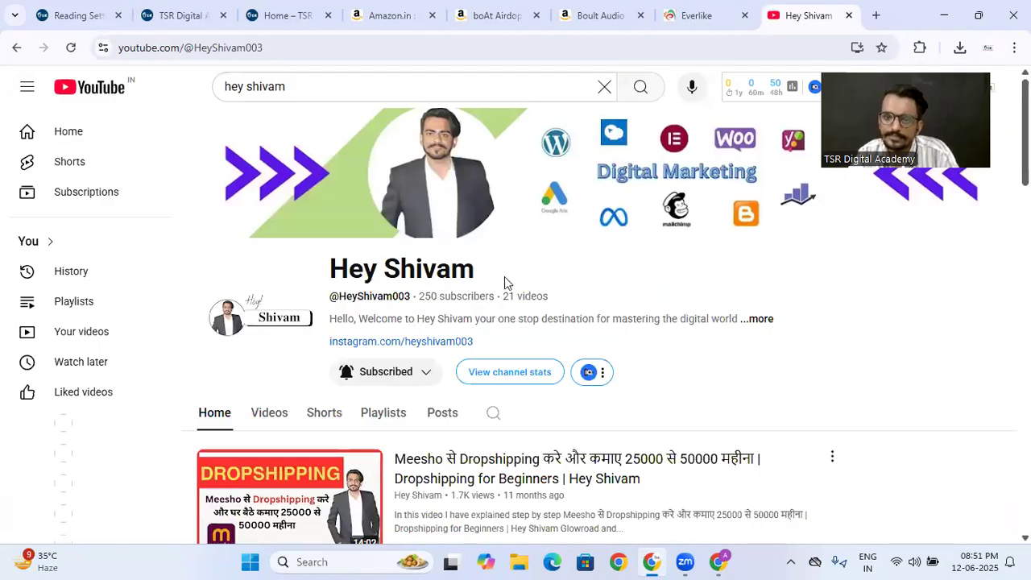
- Browse the Hey Shivam channel's uploaded videos for WordPress and e-commerce tutorials
{"action": "scroll", "coordinate": [524, 271], "scroll_direction": "down", "scroll_amount": 3}
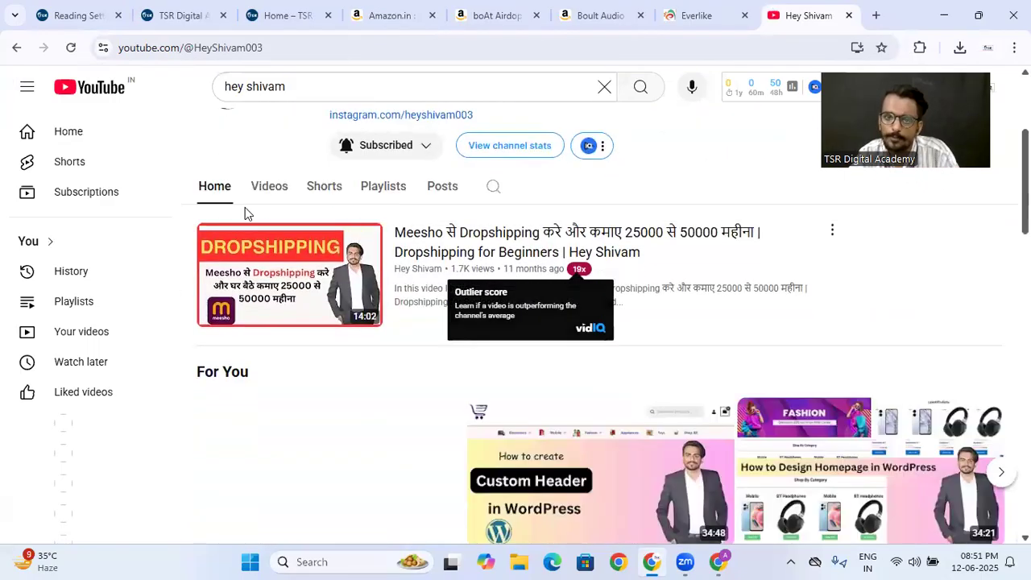
{"action": "left_click", "coordinate": [266, 192]}
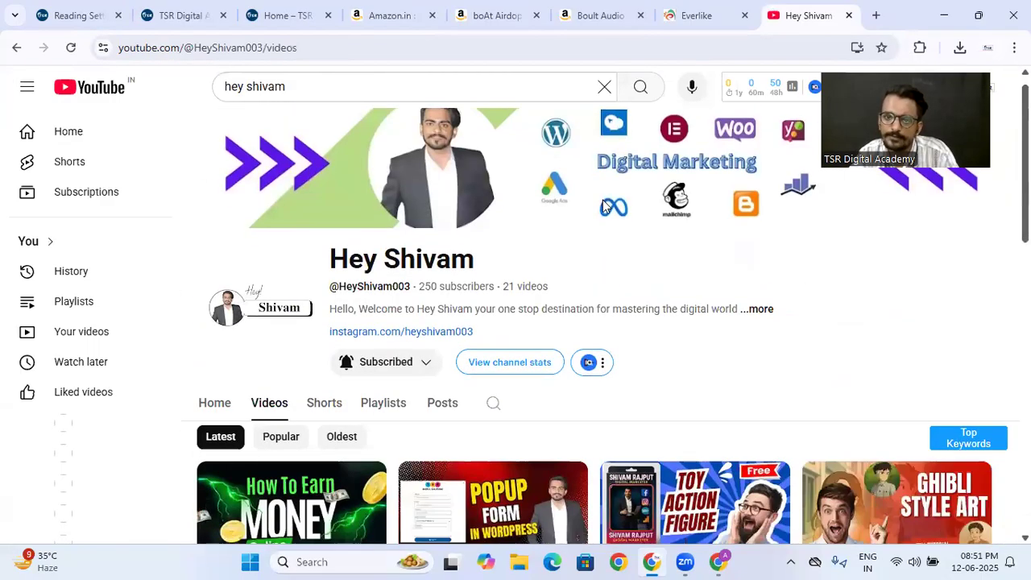
{"action": "scroll", "coordinate": [593, 241], "scroll_direction": "down", "scroll_amount": 3}
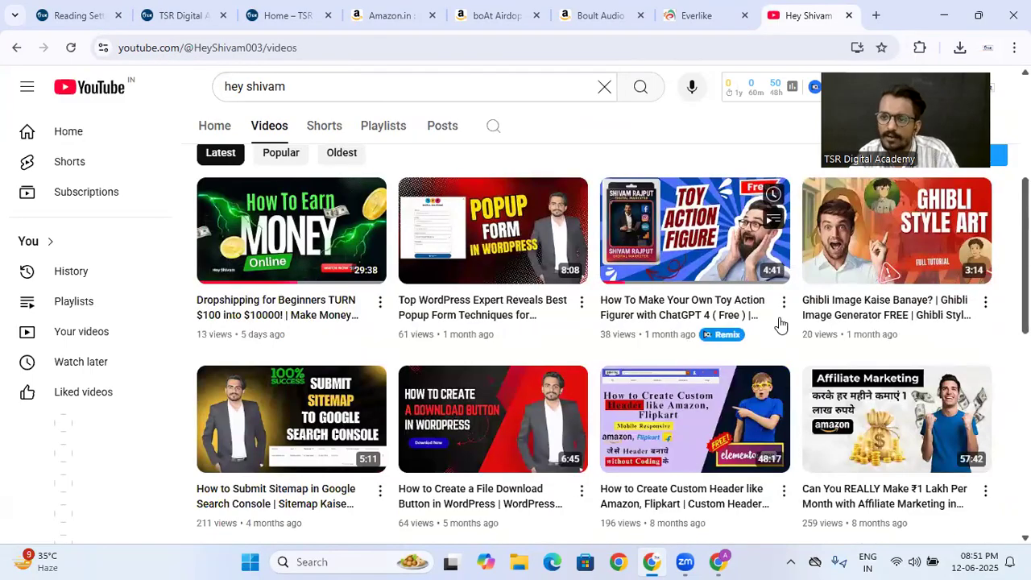
{"action": "scroll", "coordinate": [672, 177], "scroll_direction": "down", "scroll_amount": 2}
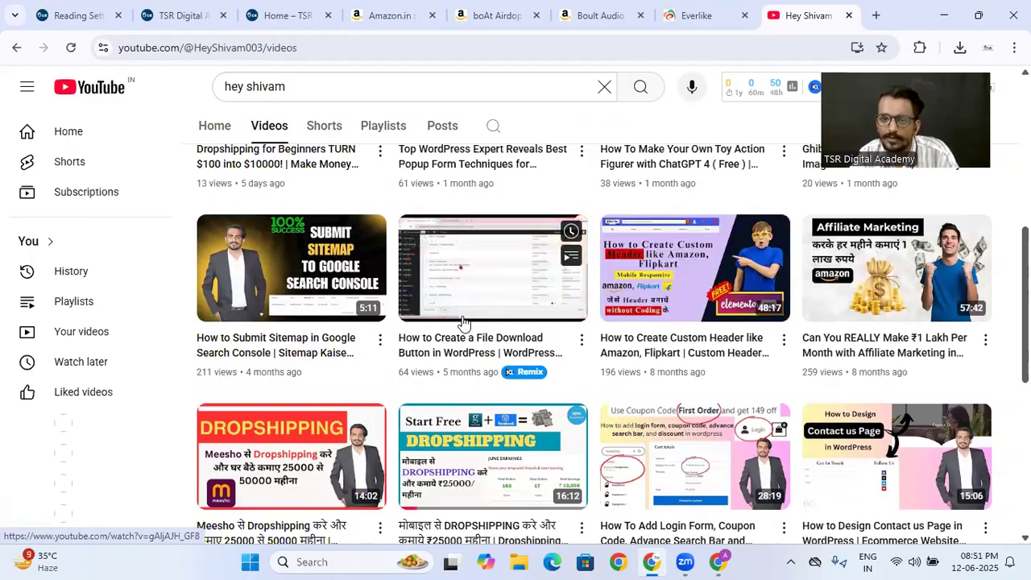
{"action": "scroll", "coordinate": [302, 287], "scroll_direction": "down", "scroll_amount": 4}
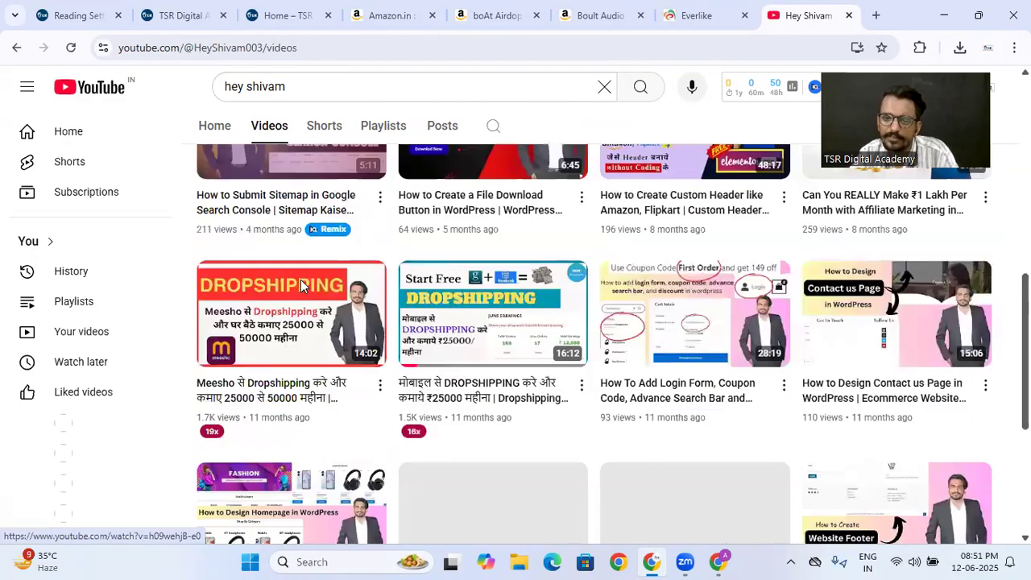
{"action": "scroll", "coordinate": [412, 253], "scroll_direction": "up", "scroll_amount": 2}
{"action": "scroll", "coordinate": [411, 253], "scroll_direction": "up", "scroll_amount": 3}
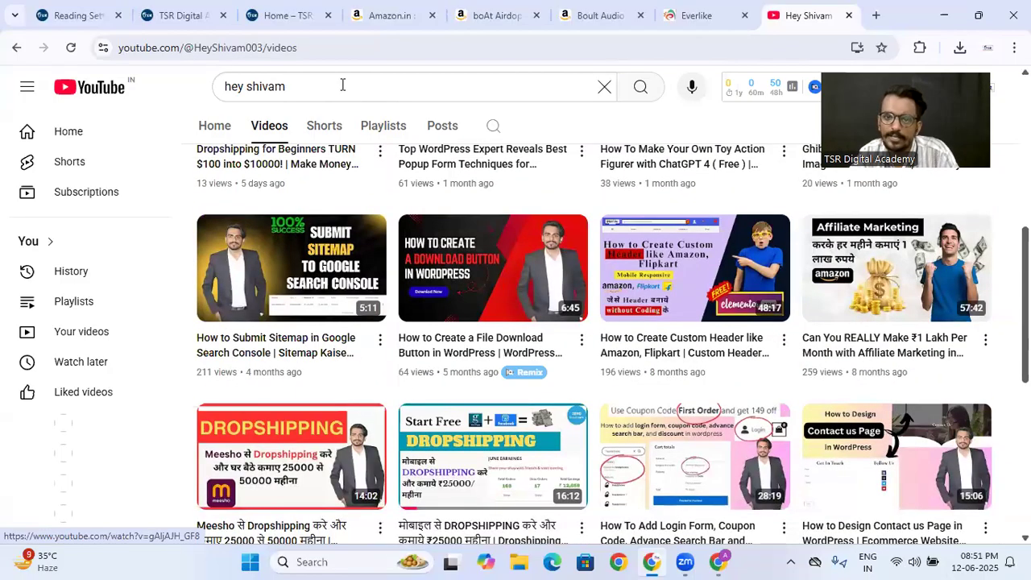
- Review the channel's playlists and its recommended videos on the channel home page
{"action": "left_click", "coordinate": [382, 132]}
{"action": "scroll", "coordinate": [506, 333], "scroll_direction": "down", "scroll_amount": 2}
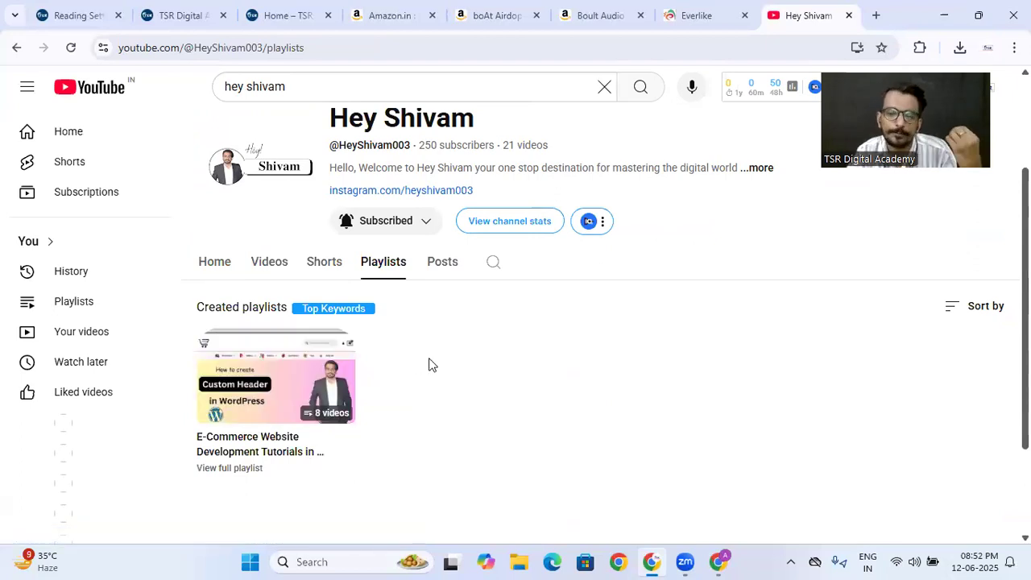
{"action": "left_click", "coordinate": [208, 262]}
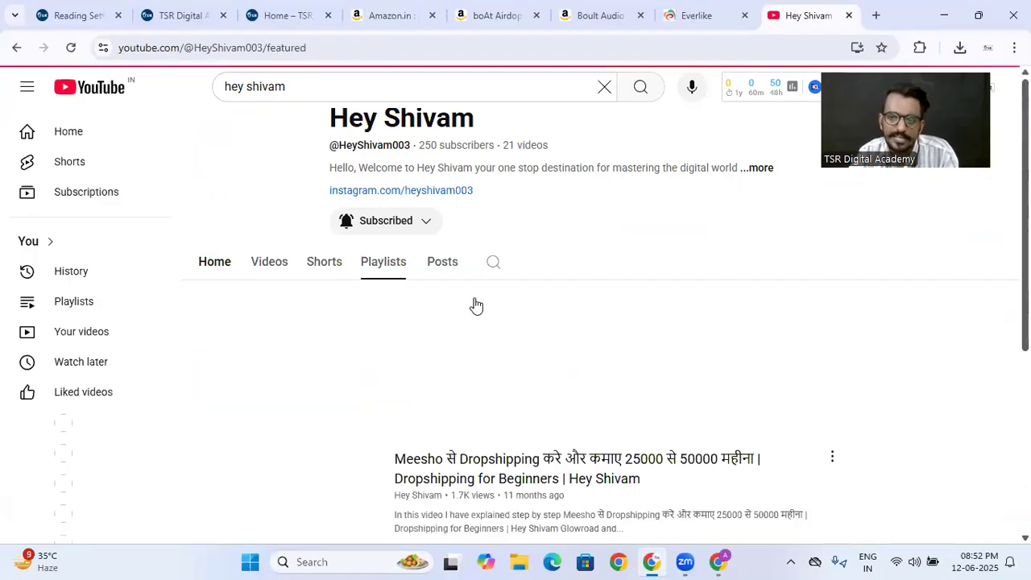
{"action": "scroll", "coordinate": [549, 302], "scroll_direction": "down", "scroll_amount": 5}
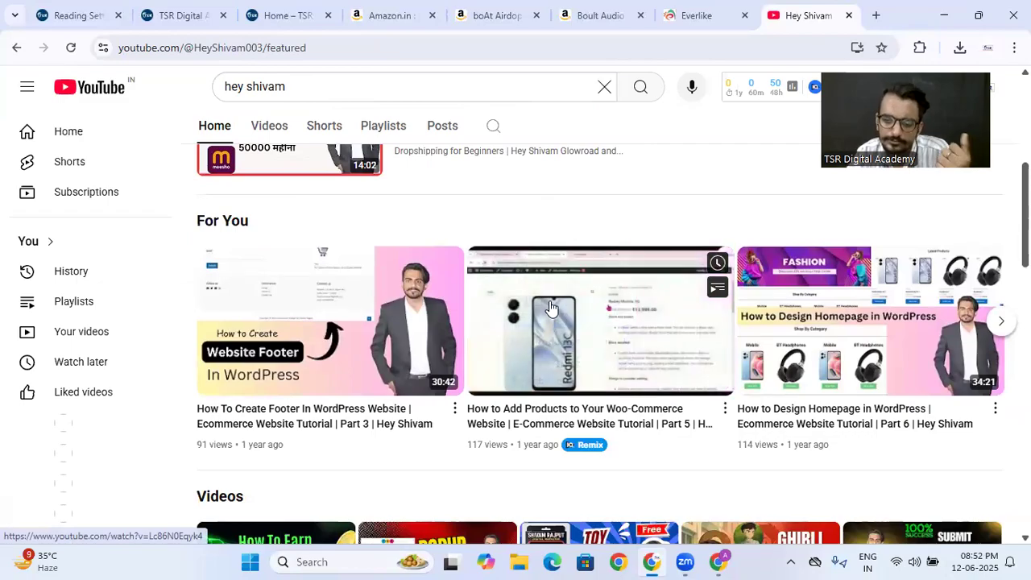
{"action": "scroll", "coordinate": [550, 307], "scroll_direction": "up", "scroll_amount": 1}
{"action": "scroll", "coordinate": [550, 300], "scroll_direction": "up", "scroll_amount": 4}
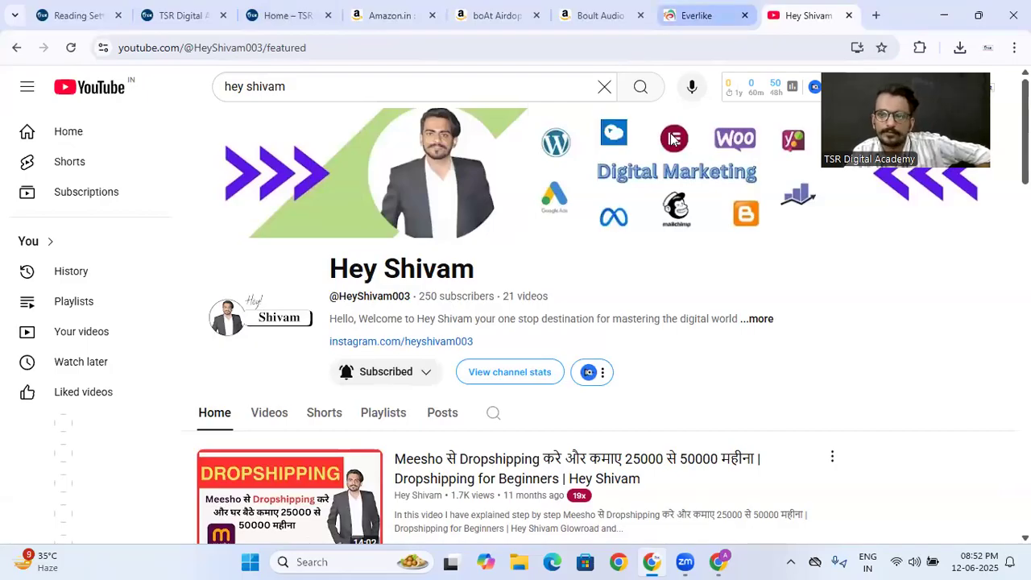
- Return to the WordPress admin and open the list of all the site's pages
{"action": "left_click", "coordinate": [76, 15]}
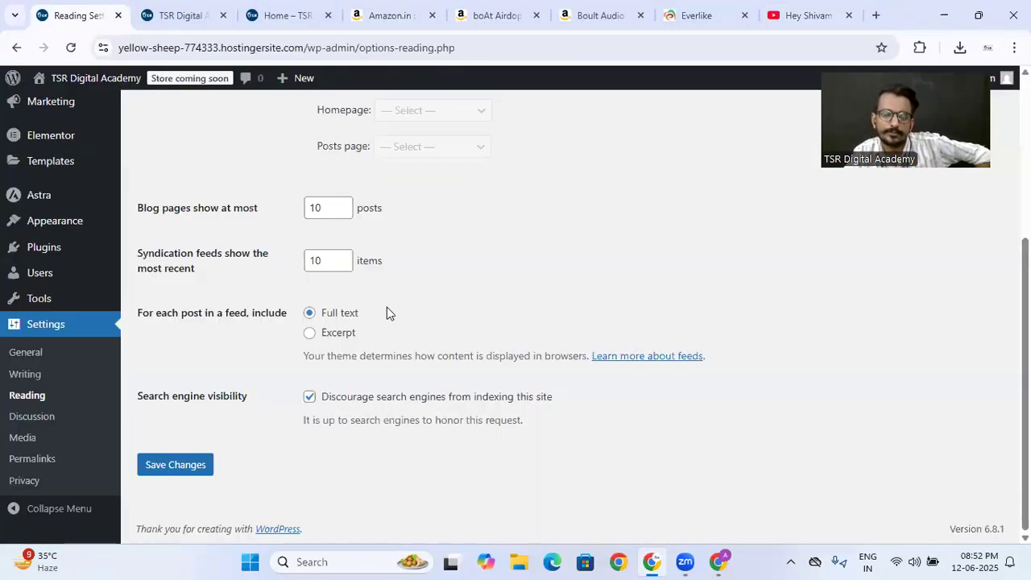
{"action": "scroll", "coordinate": [387, 307], "scroll_direction": "up", "scroll_amount": 5}
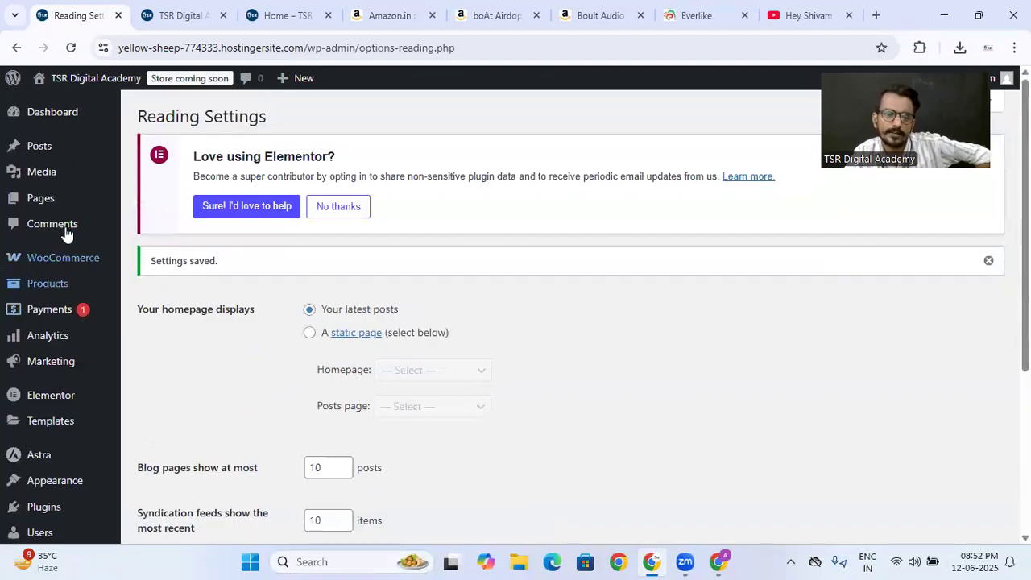
{"action": "left_click", "coordinate": [133, 202]}
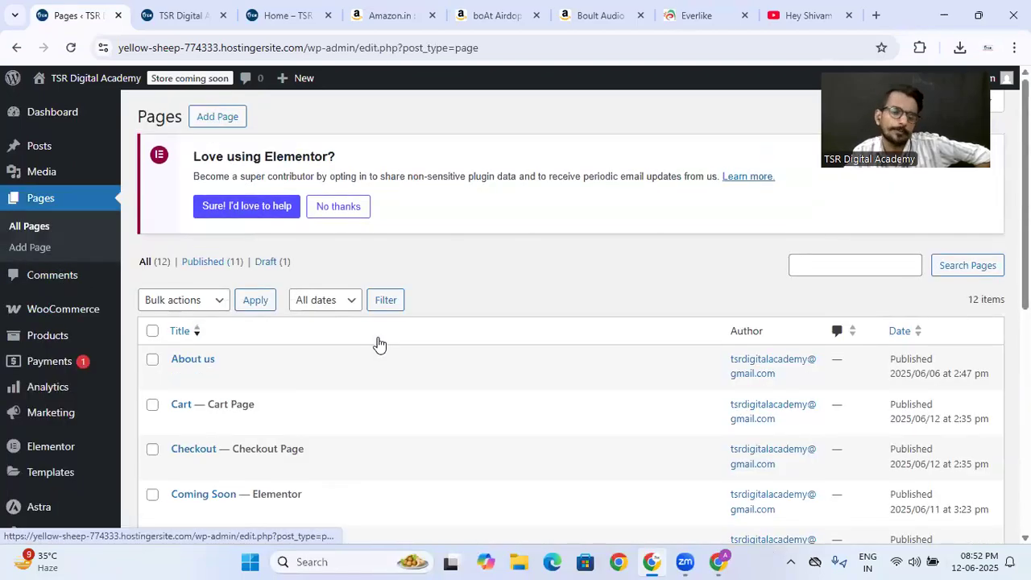